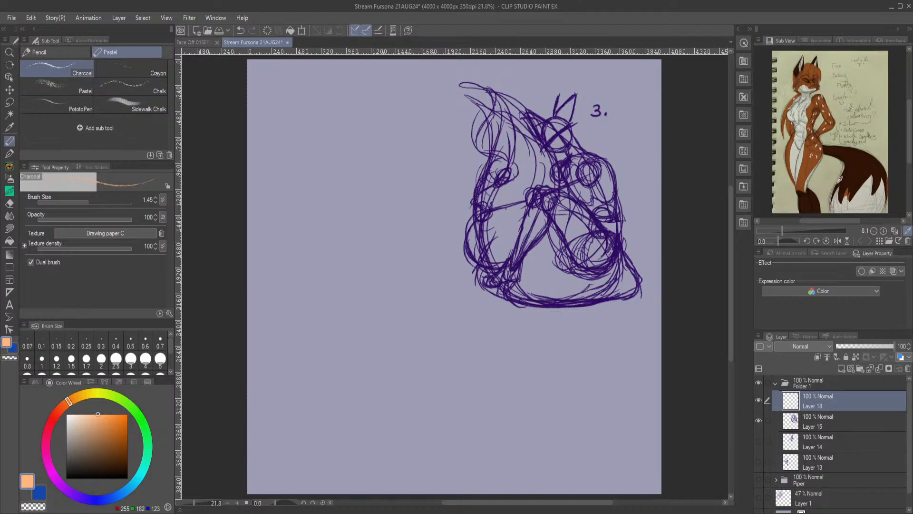
Sample the dark brown of the fox's tail in the reference image as the drawing colour and select Layer 15.
click(859, 164)
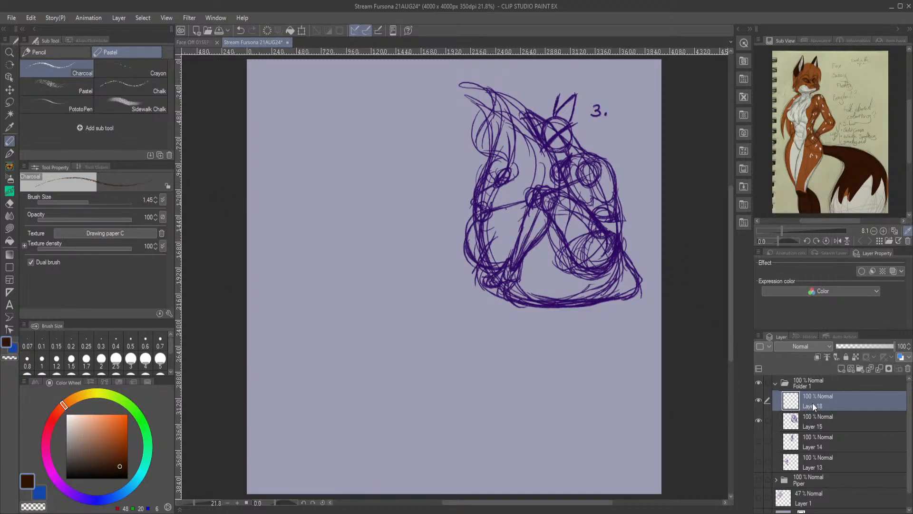
click(813, 427)
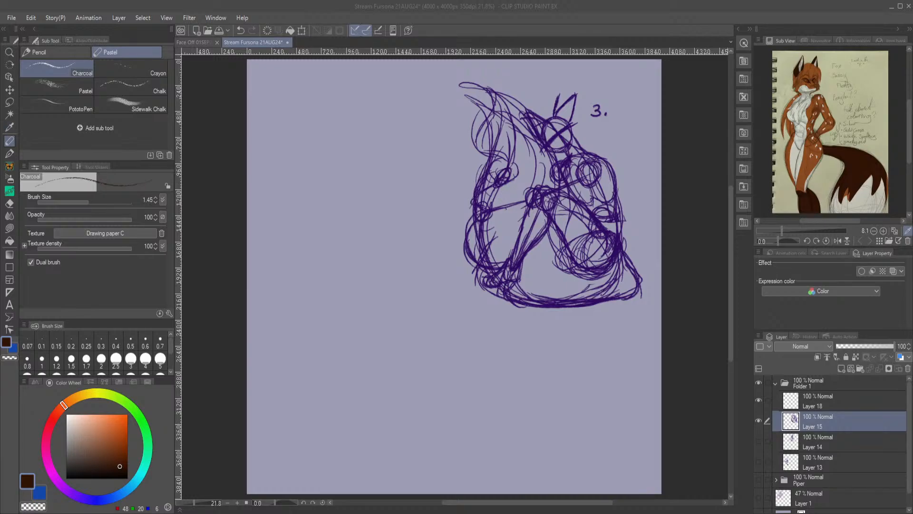
click(300, 5)
click(594, 4)
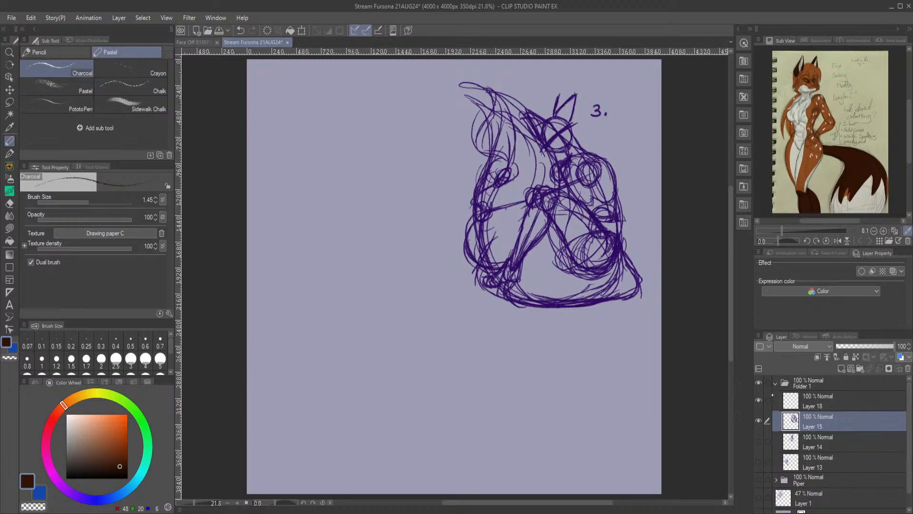
View the Piper artwork on its own with Folder 1 collapsed and hidden, and switch back to the Folder 1 sketch.
click(775, 383)
click(758, 384)
drag(758, 383, 758, 398)
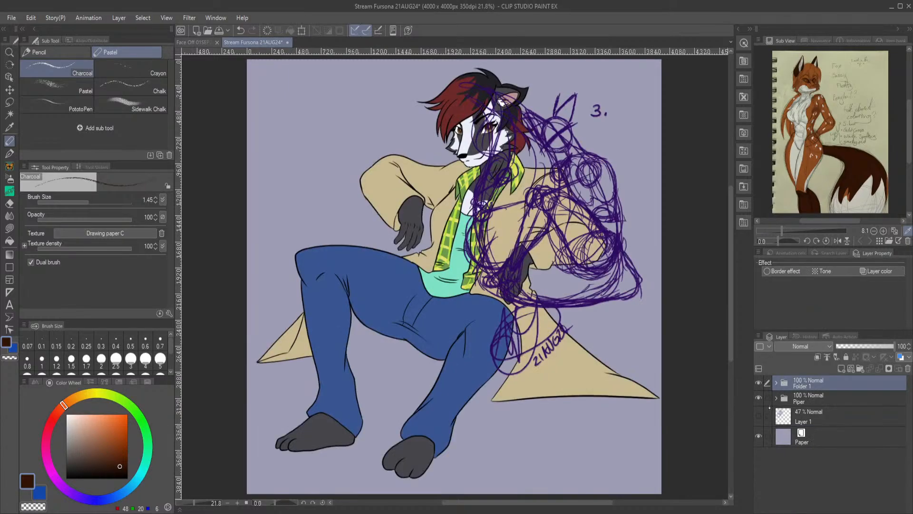
click(758, 383)
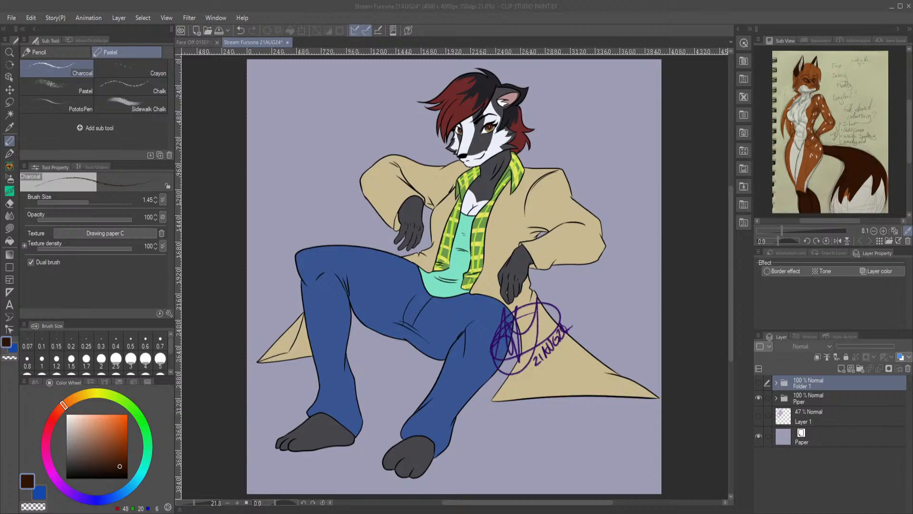
click(758, 383)
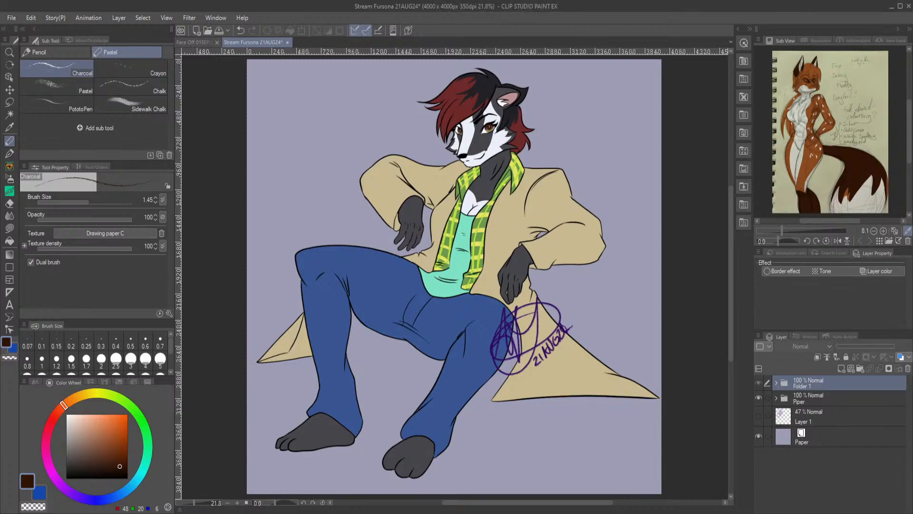
click(758, 398)
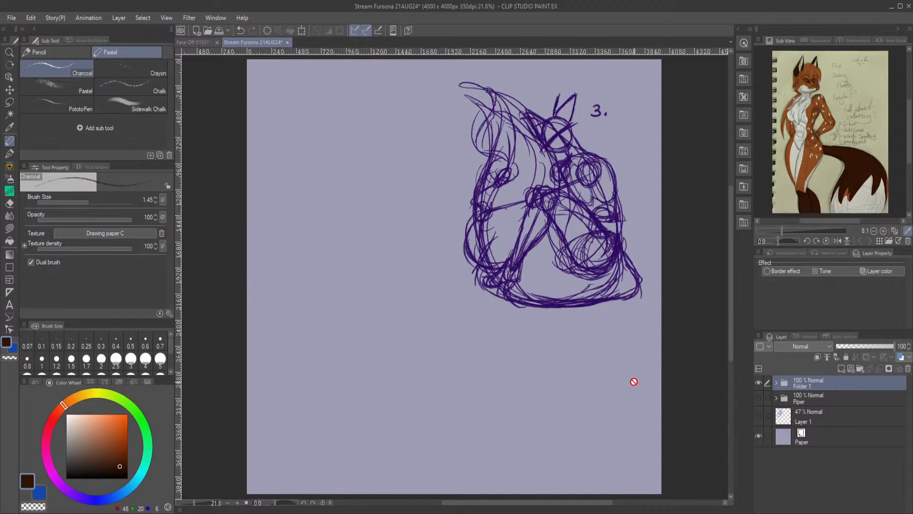
Expand Folder 1 and select the empty Layer 18 above the pose sketch for drawing.
scroll(635, 279, up, 2)
scroll(635, 279, down, 5)
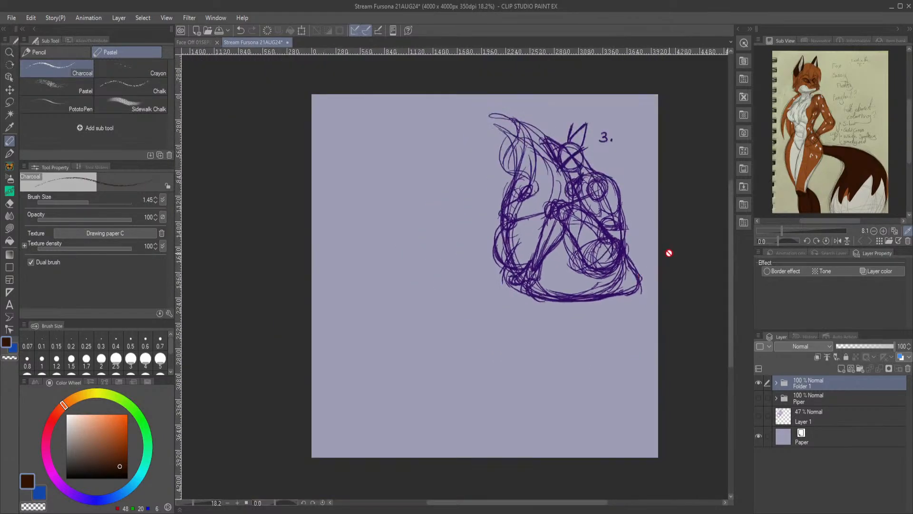
scroll(723, 98, up, 1)
scroll(682, 131, down, 2)
scroll(691, 216, up, 2)
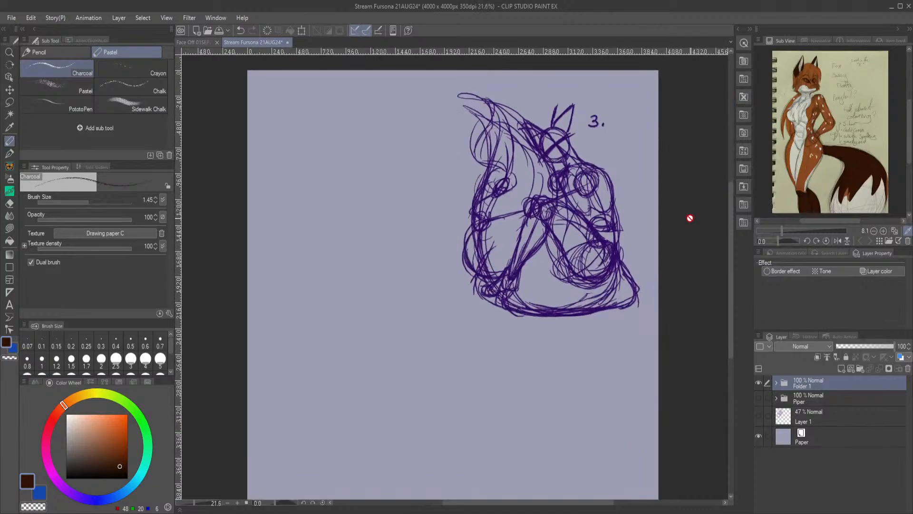
scroll(693, 220, down, 1)
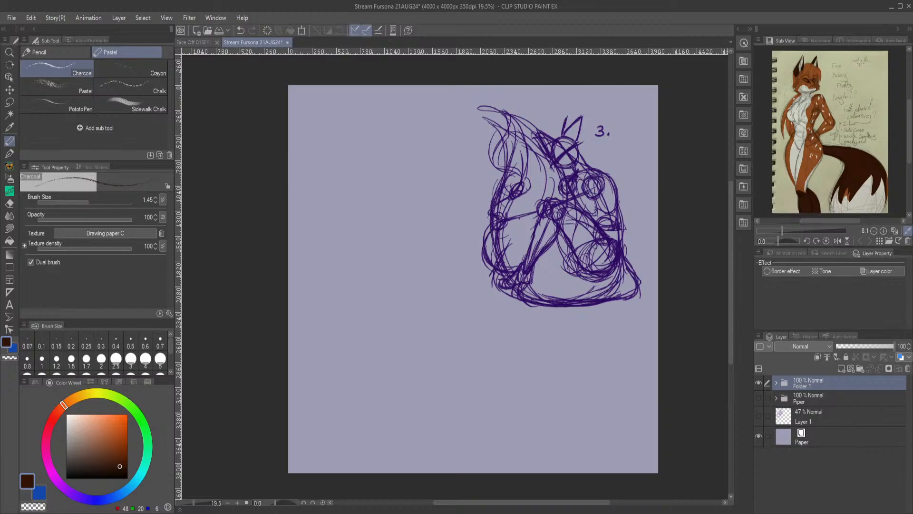
click(776, 383)
click(820, 401)
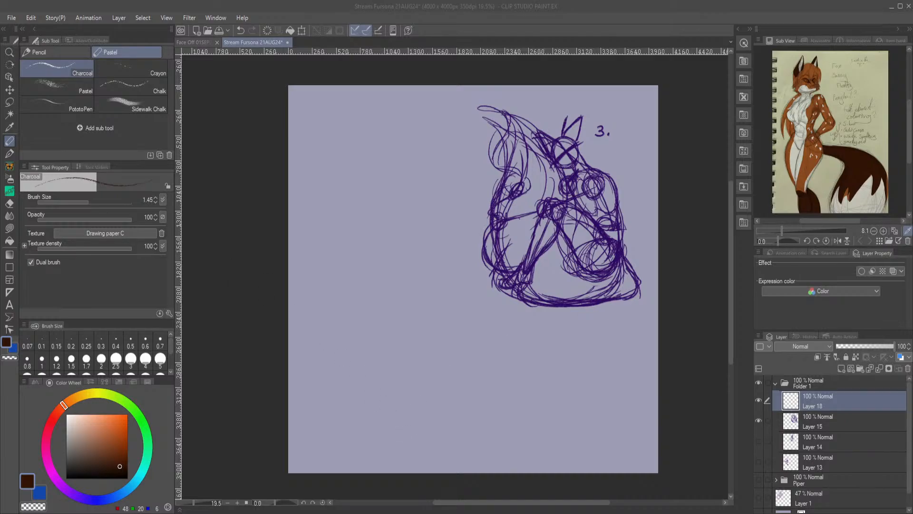
Close the Smoky Red and uncoloured fox reference images, IMG_1570.png and IMG_1574.png.
click(350, 491)
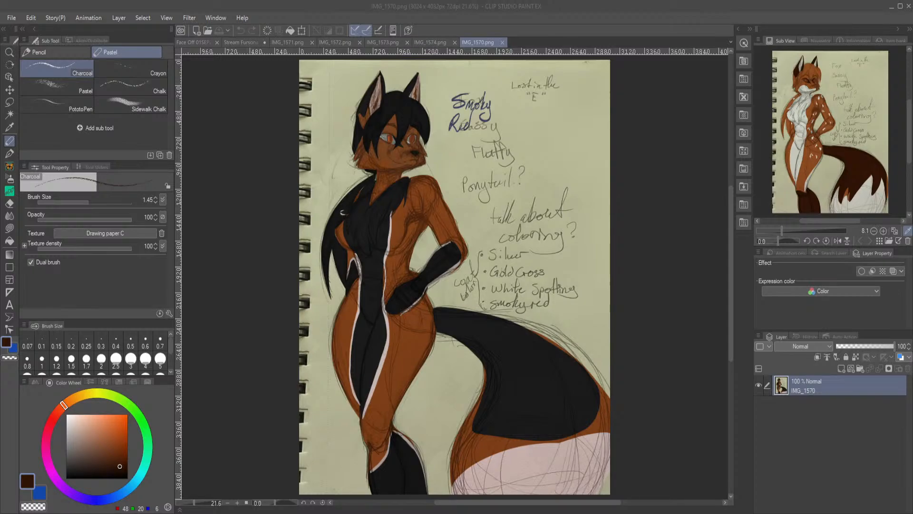
click(639, 93)
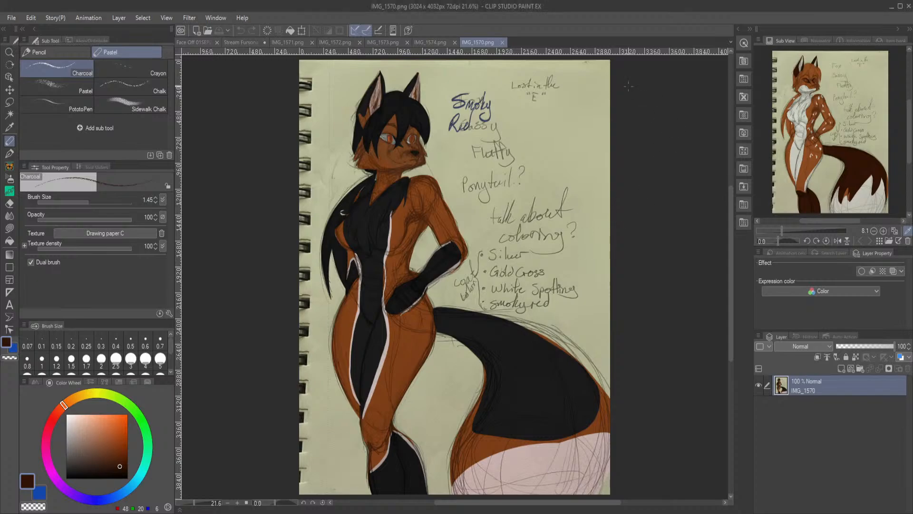
click(503, 41)
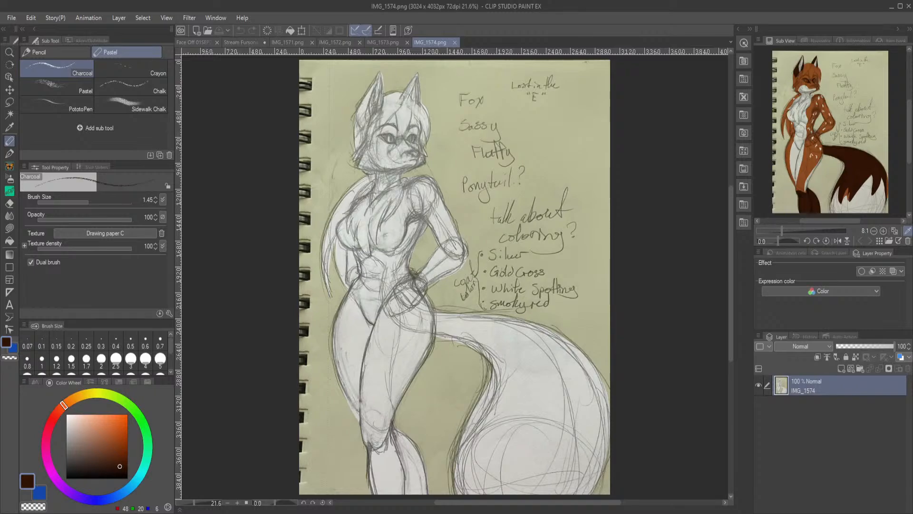
click(455, 41)
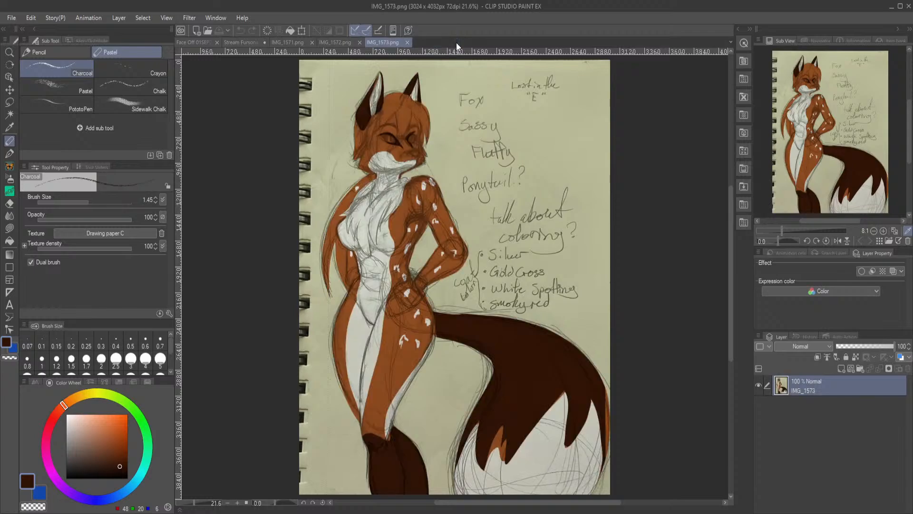
View and close the Gold Cross and Standard Silver Fox reference images, IMG_1572.png and IMG_1571.png.
click(337, 42)
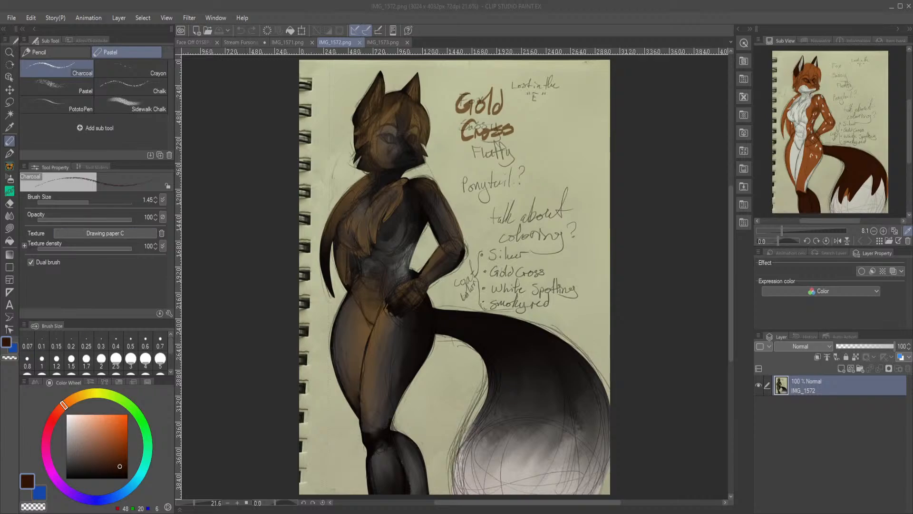
click(277, 371)
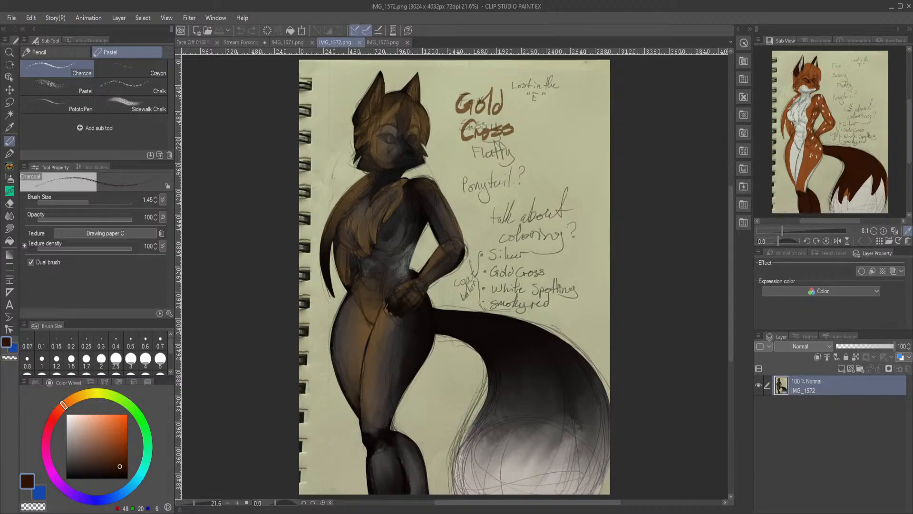
click(360, 42)
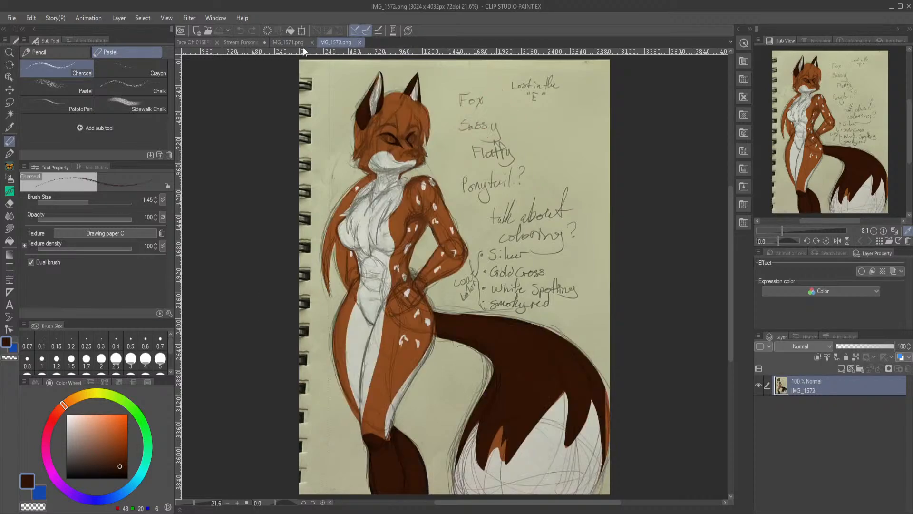
click(298, 44)
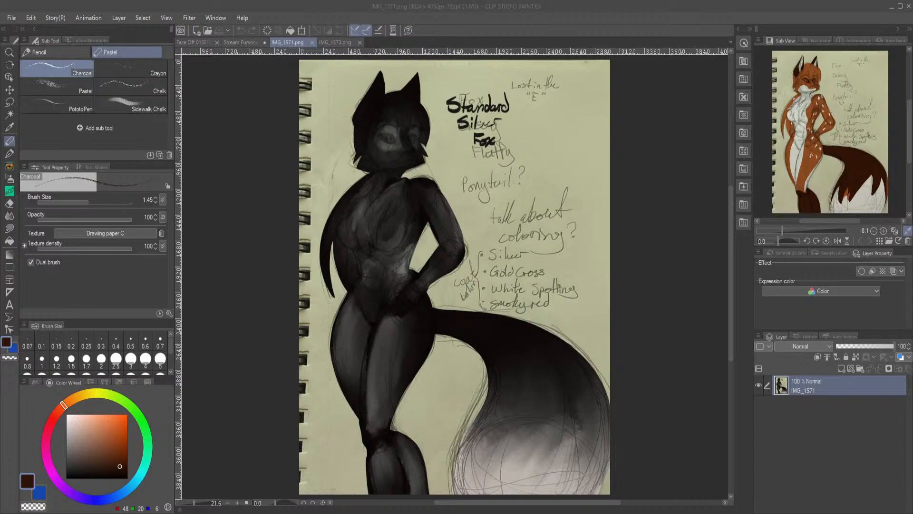
click(312, 39)
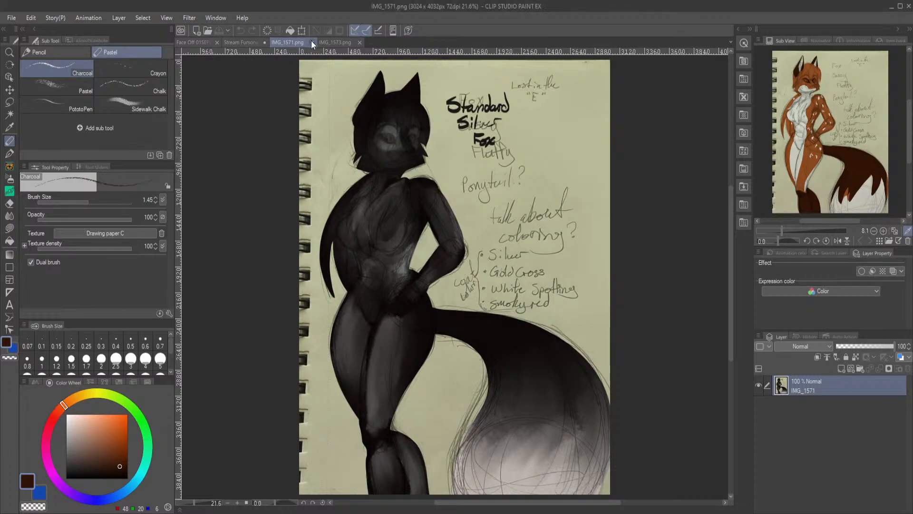
click(312, 42)
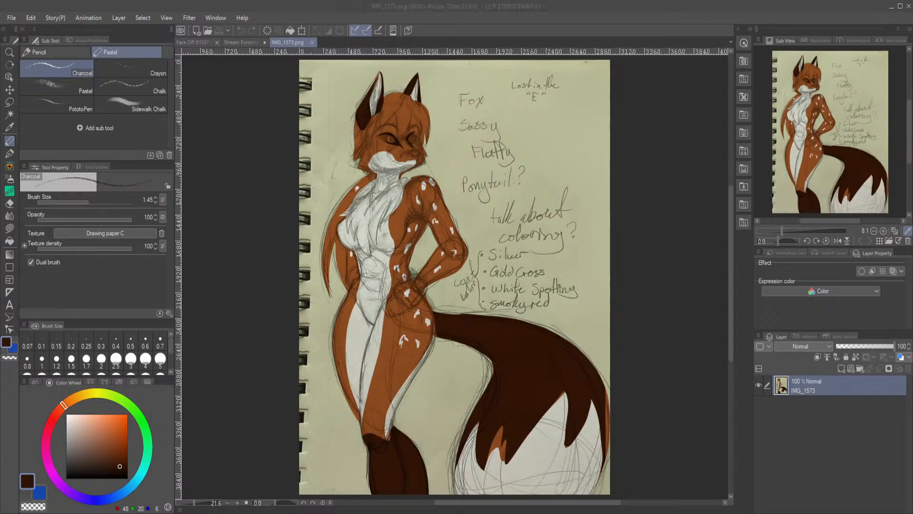
Paste the copied red fox photo into IMG_1573.png and scale it up to 191%, keeping its upper-left corner in place.
click(414, 253)
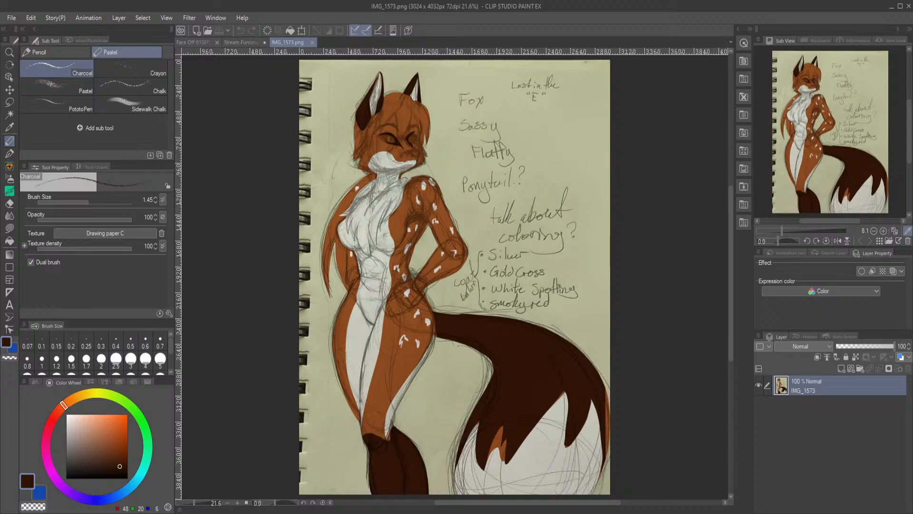
key(i)
key(p)
key(ctrl+v)
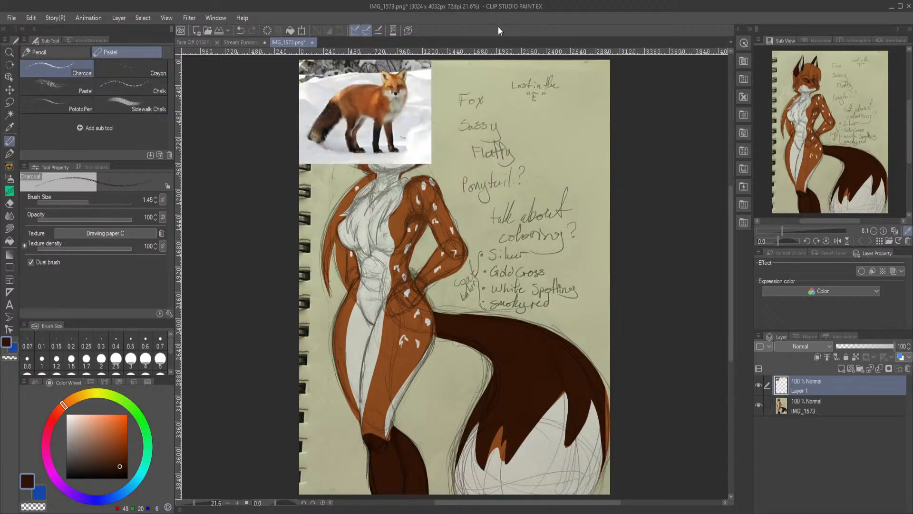
click(302, 31)
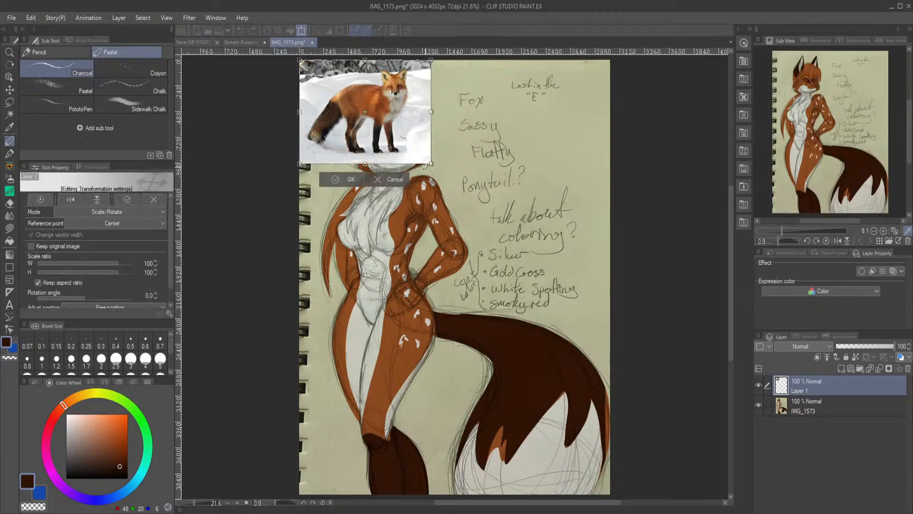
drag(511, 225, 552, 258)
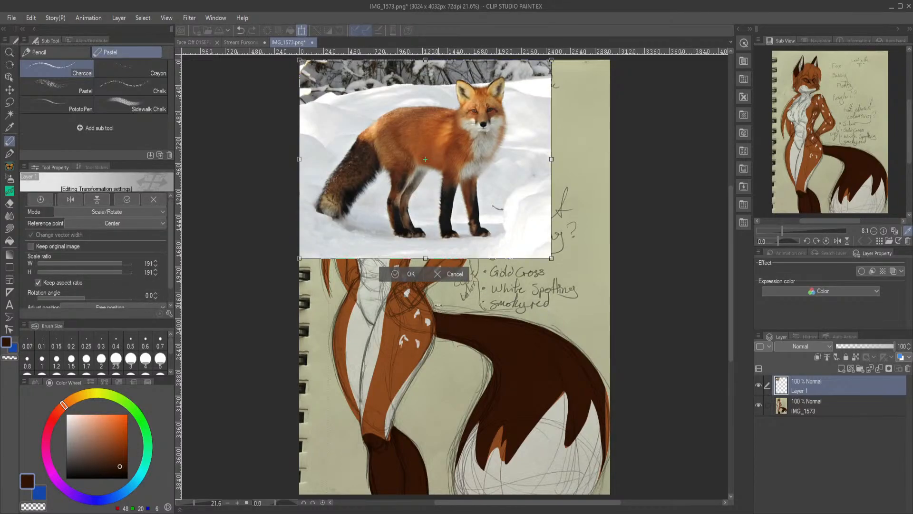
key(Return)
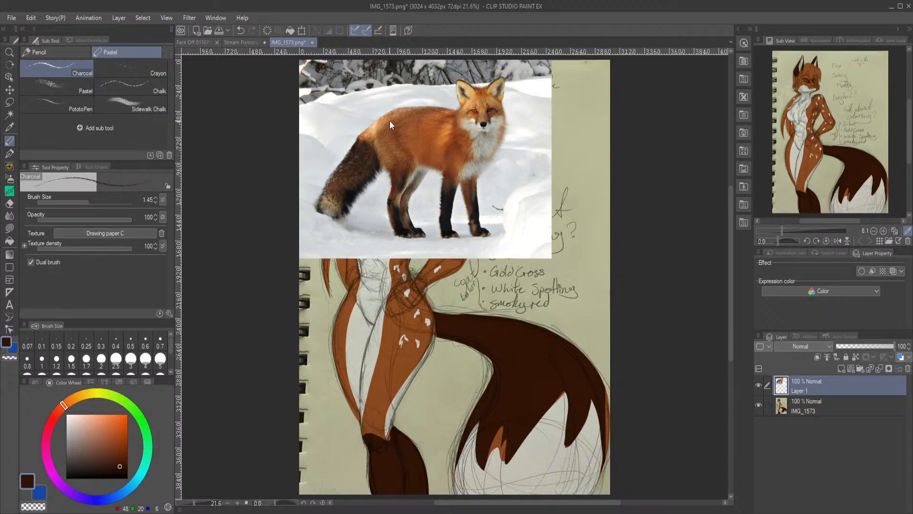
Paste the spotted fox photo as another layer, enlarge it and place it below the red fox photo.
key(ctrl+v)
click(302, 31)
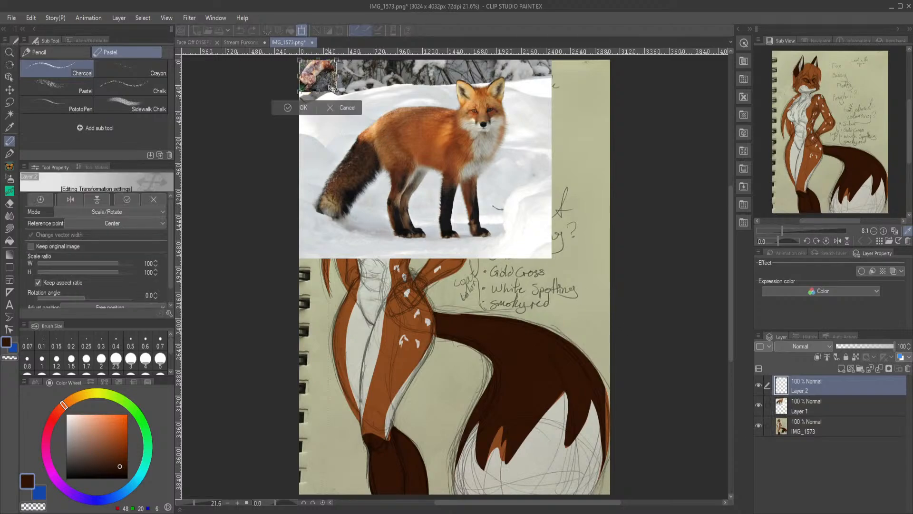
drag(330, 86, 521, 251)
drag(463, 153, 537, 363)
click(461, 475)
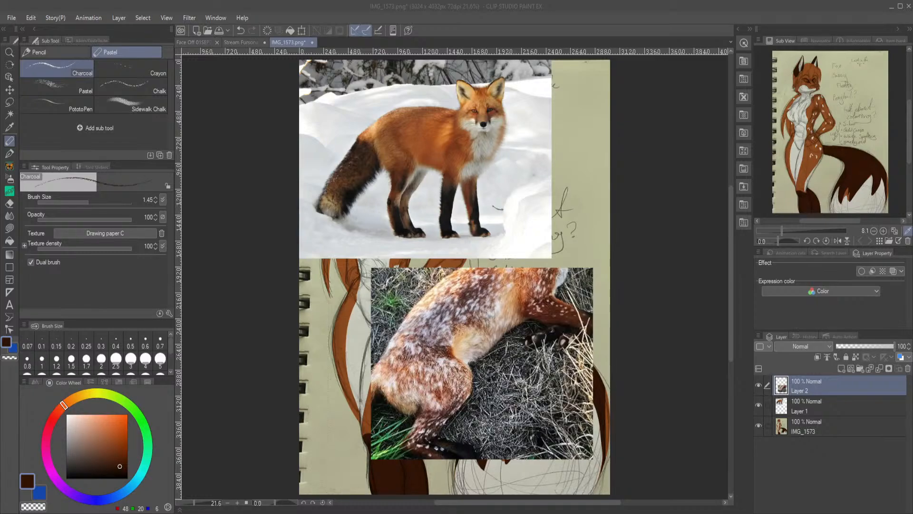
Switch back to the Stream Fursona 21AUG24 document.
click(291, 167)
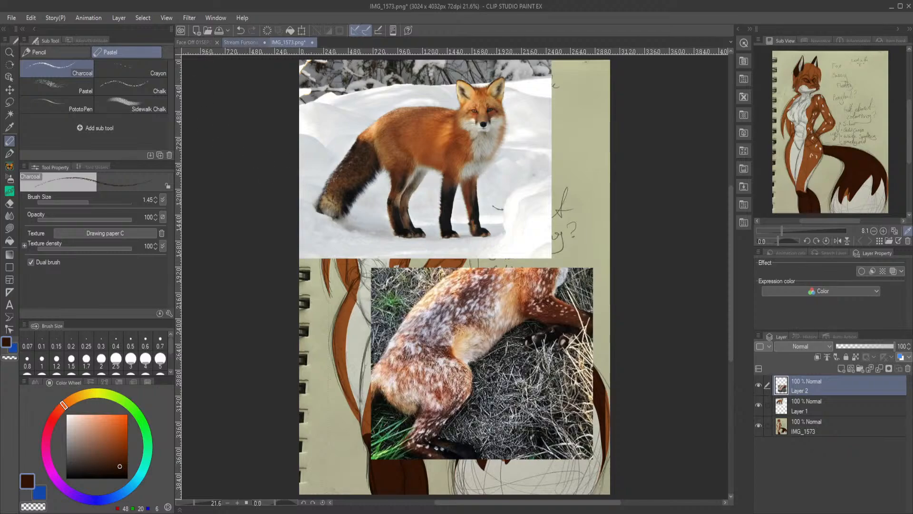
click(241, 42)
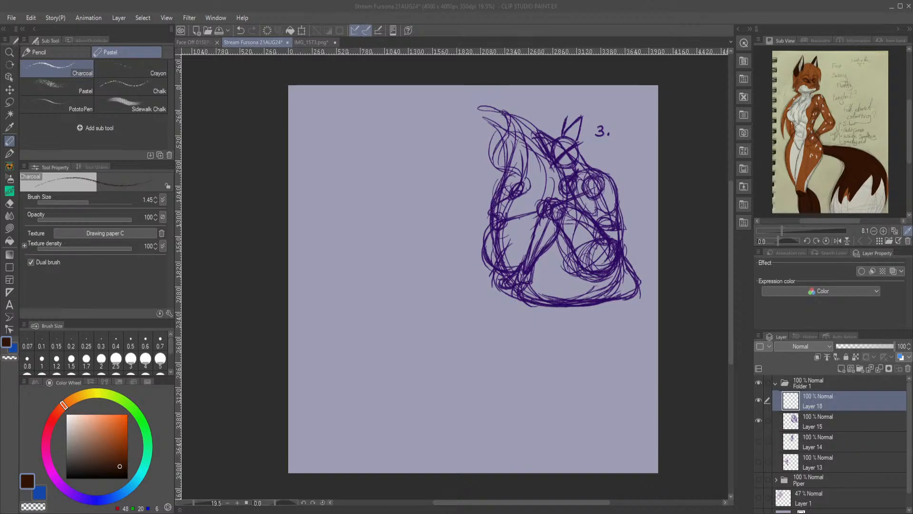
click(245, 495)
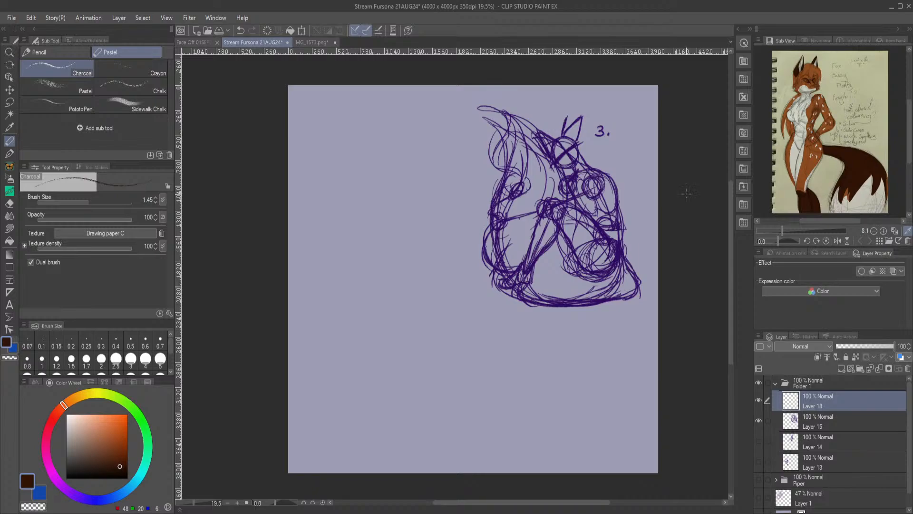
mouse_move(401, 139)
mouse_down()
mouse_move(412, 142)
mouse_move(397, 148)
mouse_up()
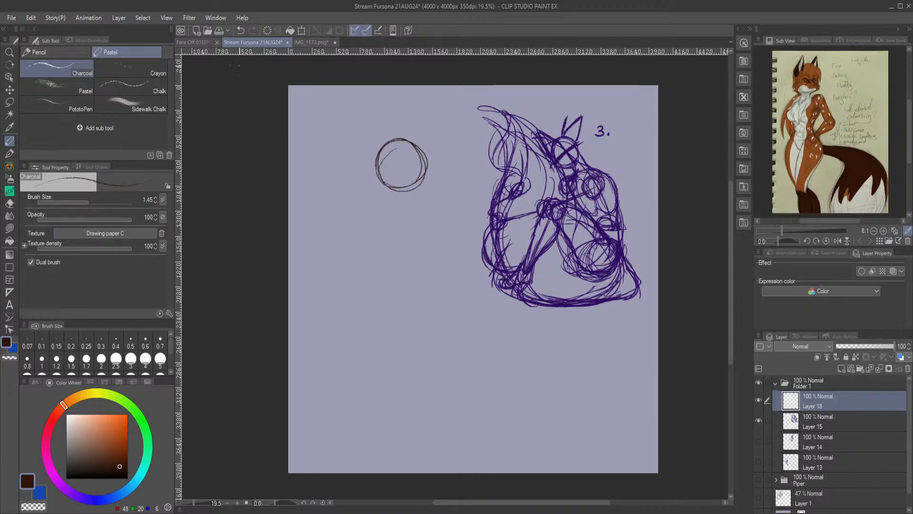
key(ctrl+z)
key(ctrl+z)
key(ctrl+z)
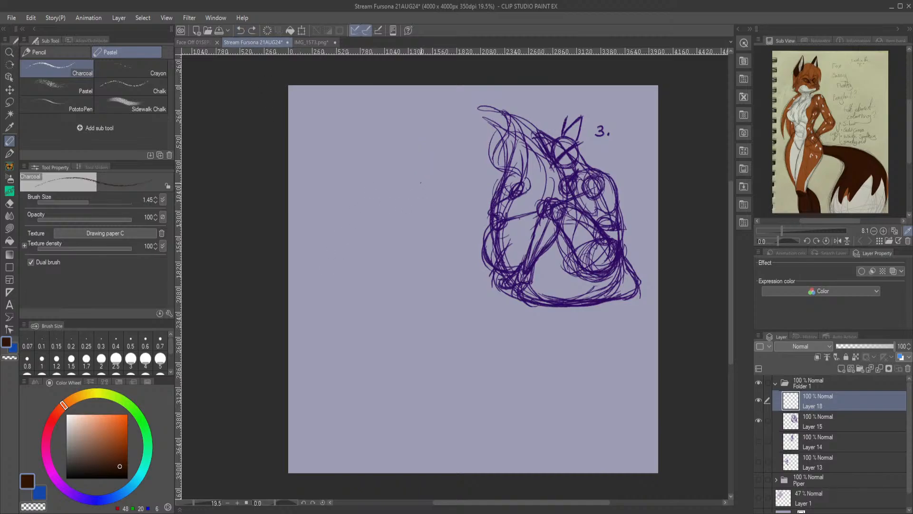
Sketch a head on Layer 18 beside the pose sketch: a circle, an elongated outline down to the chin and a slanted centre line.
mouse_move(384, 127)
mouse_down()
mouse_move(402, 152)
mouse_move(394, 128)
mouse_move(361, 157)
mouse_move(370, 171)
mouse_move(395, 170)
mouse_move(380, 125)
mouse_move(359, 152)
mouse_move(399, 172)
mouse_up()
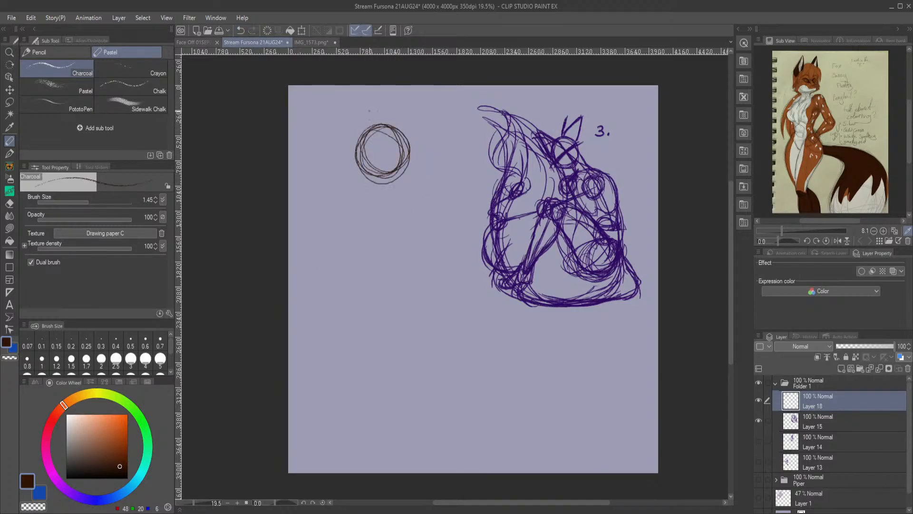
drag(379, 129, 399, 194)
mouse_move(391, 196)
mouse_down()
mouse_move(414, 138)
mouse_move(412, 164)
mouse_up()
drag(354, 142, 377, 192)
mouse_move(358, 163)
mouse_down()
mouse_move(385, 198)
mouse_move(395, 196)
mouse_move(375, 187)
mouse_move(354, 152)
mouse_move(381, 125)
mouse_move(362, 123)
mouse_up()
mouse_move(366, 180)
mouse_down()
mouse_move(388, 195)
mouse_move(408, 192)
mouse_move(395, 133)
mouse_up()
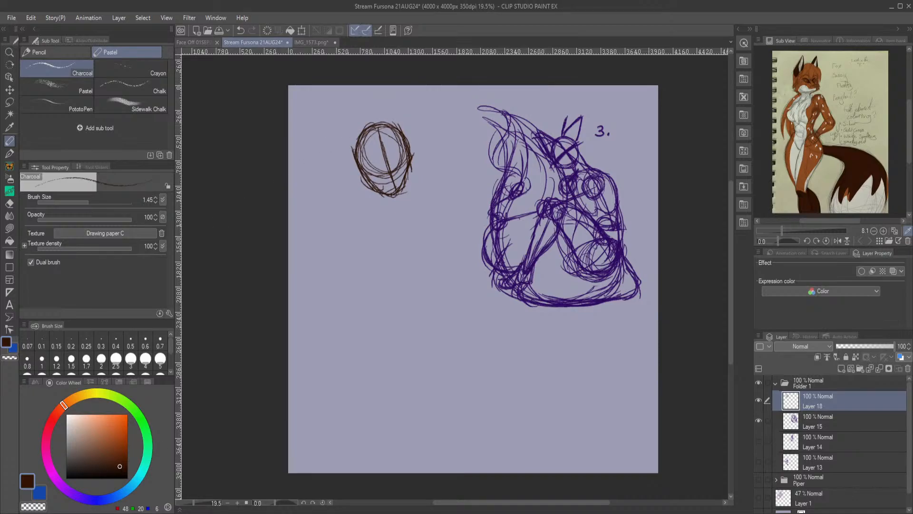
Add a slanted eye line across the head and sketch the neck ending in a V-shaped collar.
drag(367, 178, 411, 161)
drag(346, 189, 434, 151)
drag(371, 180, 441, 154)
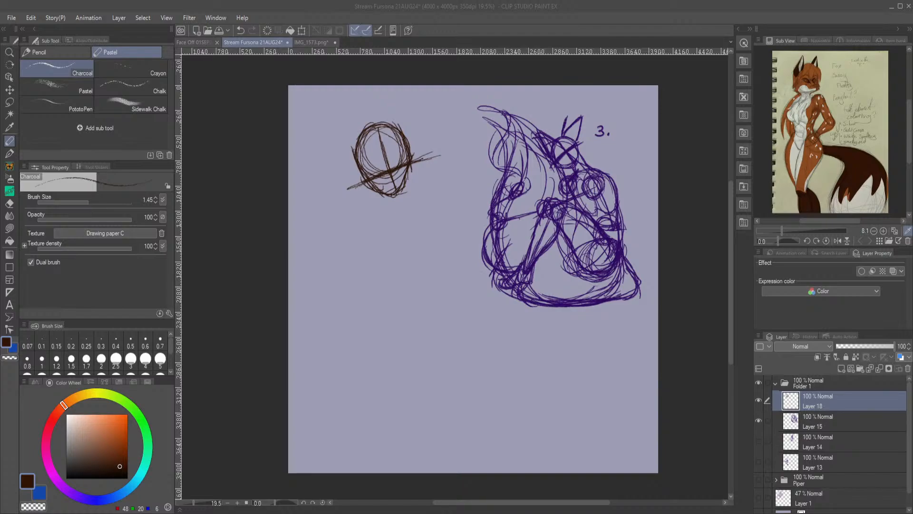
mouse_move(379, 209)
mouse_down()
mouse_move(399, 216)
mouse_move(406, 208)
mouse_up()
mouse_move(408, 175)
mouse_down()
mouse_move(404, 209)
mouse_move(386, 214)
mouse_up()
mouse_move(386, 214)
mouse_down()
mouse_move(404, 209)
mouse_move(383, 213)
mouse_move(400, 233)
mouse_move(408, 169)
mouse_move(403, 215)
mouse_up()
drag(404, 217, 394, 239)
Sketch the shoulders and a rounded ribcage with an arched lower edge beneath the neck.
mouse_move(395, 223)
mouse_down()
mouse_move(391, 234)
mouse_move(361, 211)
mouse_up()
drag(381, 209, 346, 226)
mouse_move(374, 212)
mouse_down()
mouse_move(361, 256)
mouse_move(366, 279)
mouse_move(403, 270)
mouse_move(425, 281)
mouse_move(441, 227)
mouse_move(434, 257)
mouse_up()
mouse_move(407, 208)
mouse_down()
mouse_move(442, 234)
mouse_move(436, 253)
mouse_move(418, 277)
mouse_move(404, 256)
mouse_move(366, 288)
mouse_up()
drag(358, 257, 366, 286)
mouse_move(368, 211)
mouse_down()
mouse_move(362, 271)
mouse_move(347, 227)
mouse_move(369, 289)
mouse_move(385, 287)
mouse_up()
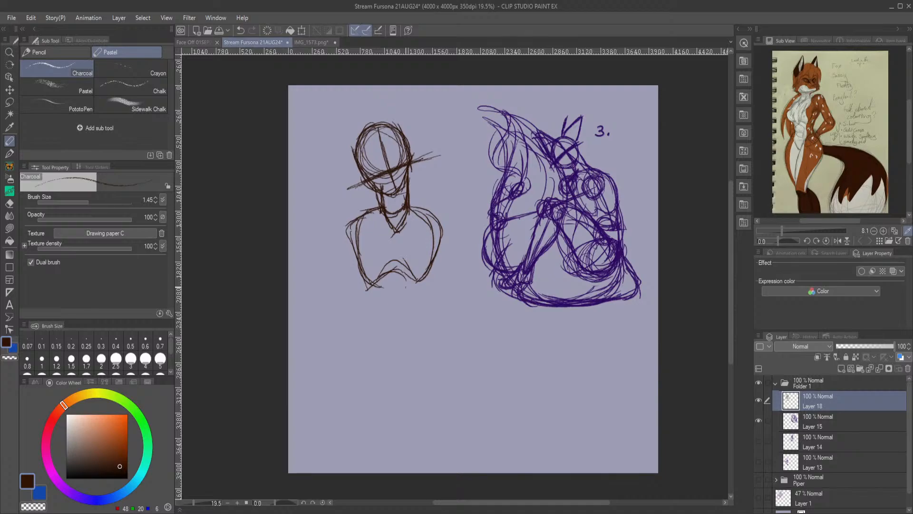
Sketch the abdomen, waistband line and pointed pelvis below the ribcage.
drag(373, 296, 389, 314)
mouse_move(367, 278)
mouse_down()
mouse_move(389, 313)
mouse_move(416, 297)
mouse_up()
mouse_move(431, 270)
mouse_down()
mouse_move(393, 311)
mouse_move(415, 303)
mouse_up()
mouse_move(426, 277)
mouse_down()
mouse_move(400, 309)
mouse_move(373, 312)
mouse_up()
drag(369, 288, 380, 314)
mouse_move(366, 272)
mouse_down()
mouse_move(372, 288)
mouse_move(423, 307)
mouse_up()
mouse_move(403, 310)
mouse_down()
mouse_move(420, 306)
mouse_move(378, 311)
mouse_up()
mouse_move(379, 316)
mouse_down()
mouse_move(384, 354)
mouse_move(410, 331)
mouse_up()
mouse_move(423, 281)
mouse_down()
mouse_move(408, 332)
mouse_move(414, 354)
mouse_move(401, 377)
mouse_up()
Sketch the long curved hip and thigh contours on both sides of the pelvis.
mouse_move(380, 316)
mouse_down()
mouse_move(400, 374)
mouse_move(341, 349)
mouse_move(343, 417)
mouse_up()
drag(410, 319, 421, 408)
drag(421, 347, 441, 430)
mouse_move(415, 320)
mouse_down()
mouse_move(436, 394)
mouse_move(427, 461)
mouse_up()
drag(435, 407, 400, 467)
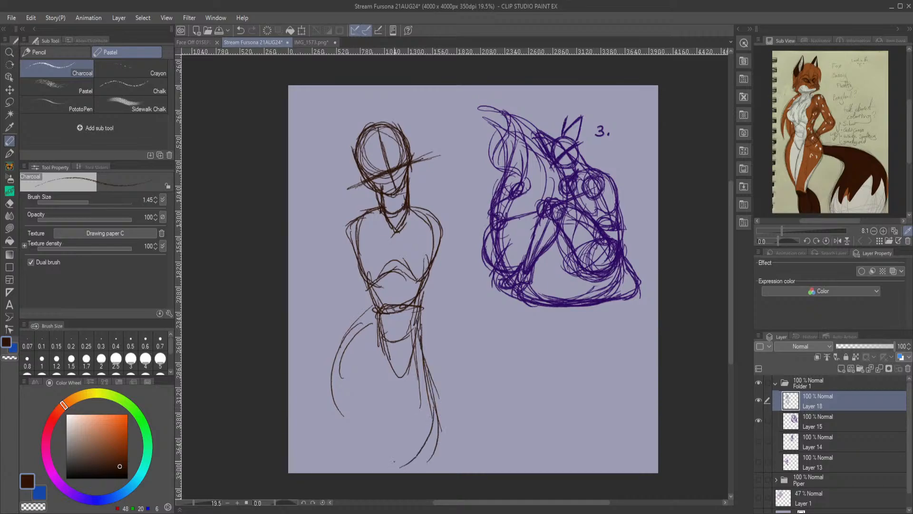
Clear the whole sketch from Layer 18 and set the Charcoal brush size to 1.92.
key(Delete)
click(92, 202)
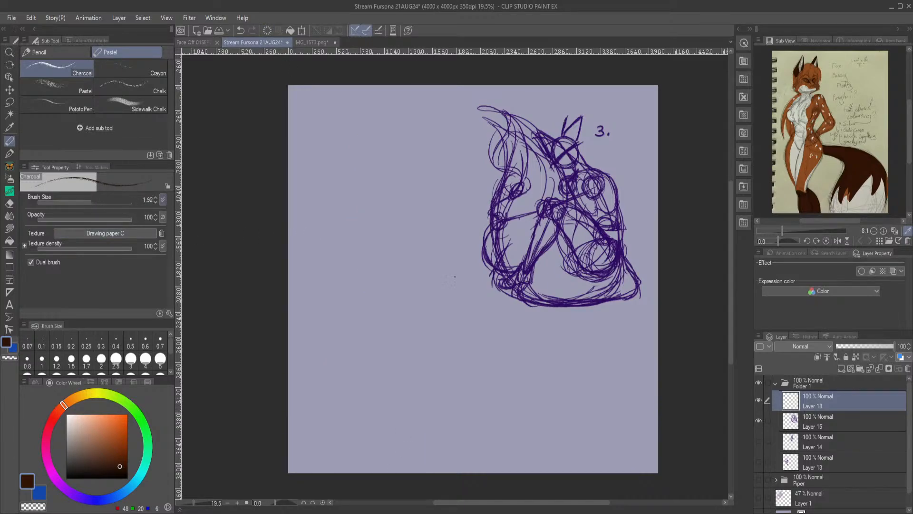
Sketch a new front-facing head beside the pose sketch: a round skull, tapered jaw and vertical centre line.
scroll(425, 167, up, 1)
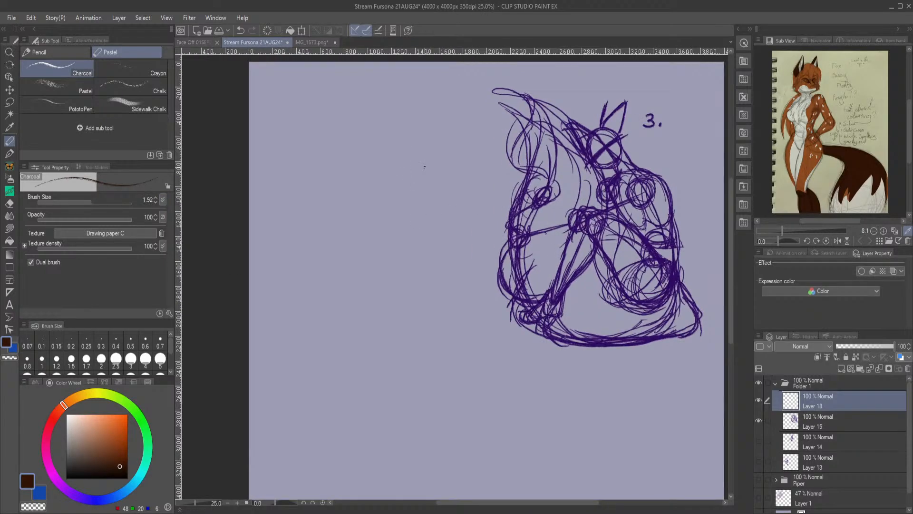
mouse_move(364, 103)
mouse_down()
mouse_move(365, 149)
mouse_move(338, 145)
mouse_move(325, 115)
mouse_move(366, 98)
mouse_move(381, 146)
mouse_move(322, 153)
mouse_move(353, 97)
mouse_move(345, 171)
mouse_move(311, 128)
mouse_move(371, 124)
mouse_move(368, 157)
mouse_move(328, 135)
mouse_up()
drag(348, 92, 350, 192)
mouse_move(347, 119)
mouse_down()
mouse_move(350, 198)
mouse_move(342, 200)
mouse_up()
drag(374, 158, 362, 182)
drag(316, 152, 342, 201)
mouse_move(326, 103)
mouse_down()
mouse_move(326, 171)
mouse_move(361, 187)
mouse_up()
mouse_move(379, 132)
mouse_down()
mouse_move(380, 167)
mouse_move(325, 164)
mouse_up()
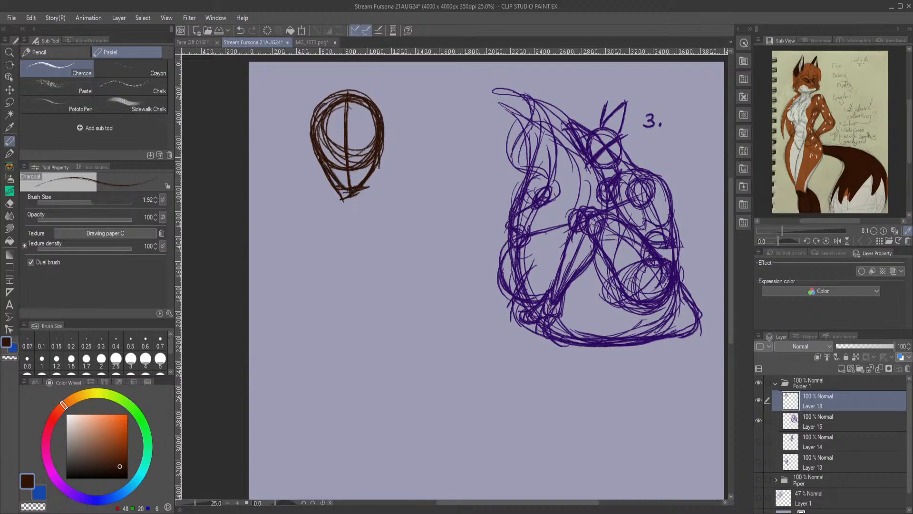
mouse_move(333, 98)
mouse_down()
mouse_move(316, 118)
mouse_move(362, 101)
mouse_move(390, 122)
mouse_up()
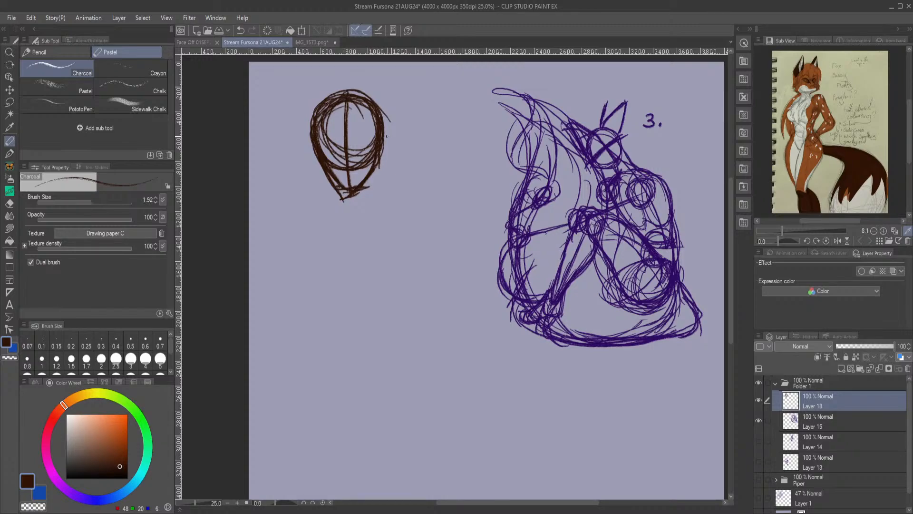
Sketch the neck below the jaw, ending in a V-shaped collar at the upper chest.
mouse_move(367, 220)
mouse_down()
mouse_move(344, 227)
mouse_move(344, 238)
mouse_up()
drag(375, 214, 361, 229)
drag(379, 161, 369, 220)
mouse_move(376, 179)
mouse_down()
mouse_move(369, 220)
mouse_move(338, 248)
mouse_up()
drag(328, 214, 339, 247)
drag(341, 189, 328, 224)
drag(333, 235, 345, 267)
mouse_move(363, 232)
mouse_down()
mouse_move(343, 255)
mouse_move(366, 235)
mouse_up()
drag(370, 193, 368, 233)
mouse_move(373, 172)
mouse_down()
mouse_move(370, 205)
mouse_move(372, 197)
mouse_up()
Sketch the shoulder line, the ribcage's left contour and the arch along its lower edge.
mouse_move(375, 216)
mouse_down()
mouse_move(372, 228)
mouse_move(307, 206)
mouse_up()
drag(310, 204, 279, 211)
mouse_move(306, 209)
mouse_down()
mouse_move(293, 209)
mouse_move(279, 238)
mouse_up()
drag(289, 211, 276, 267)
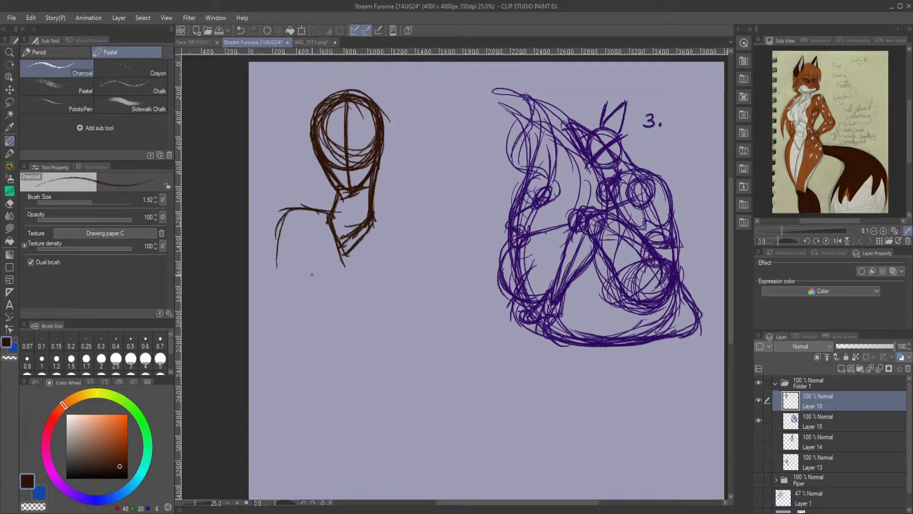
mouse_move(308, 315)
mouse_down()
mouse_move(333, 319)
mouse_move(344, 340)
mouse_up()
mouse_move(344, 332)
mouse_down()
mouse_move(386, 257)
mouse_move(393, 280)
mouse_up()
mouse_move(374, 214)
mouse_down()
mouse_move(414, 262)
mouse_move(403, 229)
mouse_move(419, 253)
mouse_move(352, 341)
mouse_up()
mouse_move(343, 308)
mouse_down()
mouse_move(300, 325)
mouse_move(288, 263)
mouse_move(276, 293)
mouse_move(284, 337)
mouse_up()
mouse_move(296, 220)
mouse_down()
mouse_move(277, 293)
mouse_move(288, 336)
mouse_move(275, 285)
mouse_up()
drag(290, 202, 278, 284)
drag(300, 217, 292, 229)
mouse_move(286, 218)
mouse_down()
mouse_move(297, 325)
mouse_move(319, 315)
mouse_up()
Sketch the ribcage's right contour with layered strokes and reinforce its lower edge.
drag(315, 328, 343, 309)
mouse_move(334, 312)
mouse_down()
mouse_move(342, 341)
mouse_move(357, 345)
mouse_move(401, 311)
mouse_up()
drag(360, 347, 380, 329)
drag(412, 248, 377, 332)
mouse_move(407, 236)
mouse_down()
mouse_move(397, 301)
mouse_move(388, 240)
mouse_up()
drag(403, 229, 374, 316)
drag(378, 314, 359, 348)
drag(409, 270, 395, 307)
drag(402, 241, 381, 324)
drag(379, 330, 366, 346)
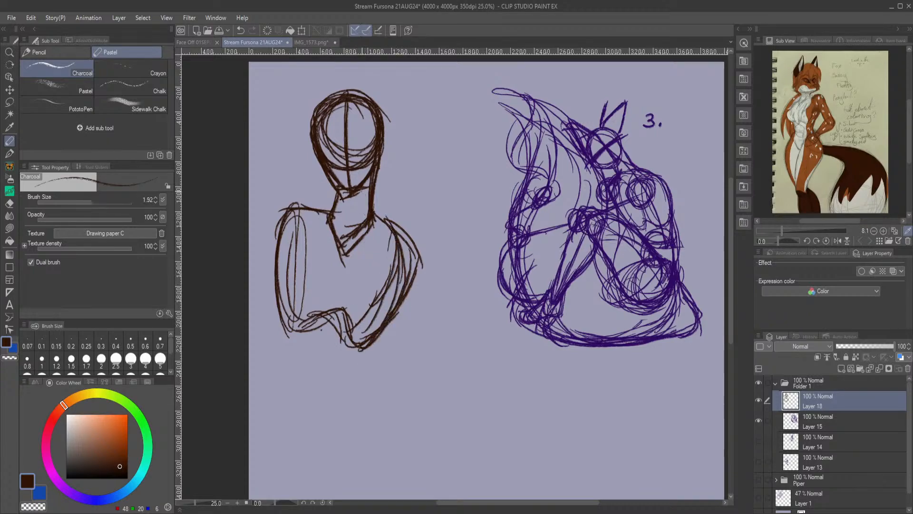
Sketch the abdomen and waist below the ribcage with short side contours and curved cross-contour lines.
drag(283, 328, 302, 384)
mouse_move(286, 346)
mouse_down()
mouse_move(348, 377)
mouse_move(364, 352)
mouse_move(359, 376)
mouse_up()
drag(325, 380, 349, 375)
drag(278, 346, 288, 405)
mouse_move(291, 399)
mouse_down()
mouse_move(344, 413)
mouse_move(367, 385)
mouse_move(364, 355)
mouse_up()
mouse_move(367, 387)
mouse_down()
mouse_move(369, 359)
mouse_move(290, 352)
mouse_up()
drag(367, 355, 301, 365)
drag(288, 352, 304, 356)
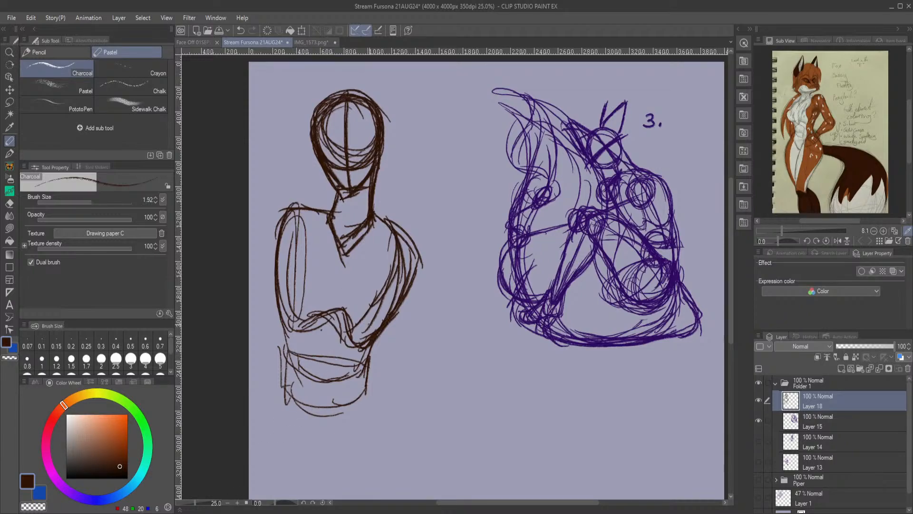
Sketch the torso's centre line down between the legs and add the outer thigh contours on both sides.
mouse_move(362, 242)
mouse_down()
mouse_move(355, 318)
mouse_move(340, 333)
mouse_up()
drag(358, 275, 339, 356)
drag(357, 295, 336, 411)
drag(338, 361, 346, 419)
drag(343, 384, 357, 490)
drag(289, 394, 261, 480)
drag(283, 387, 257, 491)
mouse_move(357, 389)
mouse_down()
mouse_move(383, 450)
mouse_move(405, 445)
mouse_up()
mouse_move(380, 390)
mouse_down()
mouse_move(416, 464)
mouse_move(406, 475)
mouse_up()
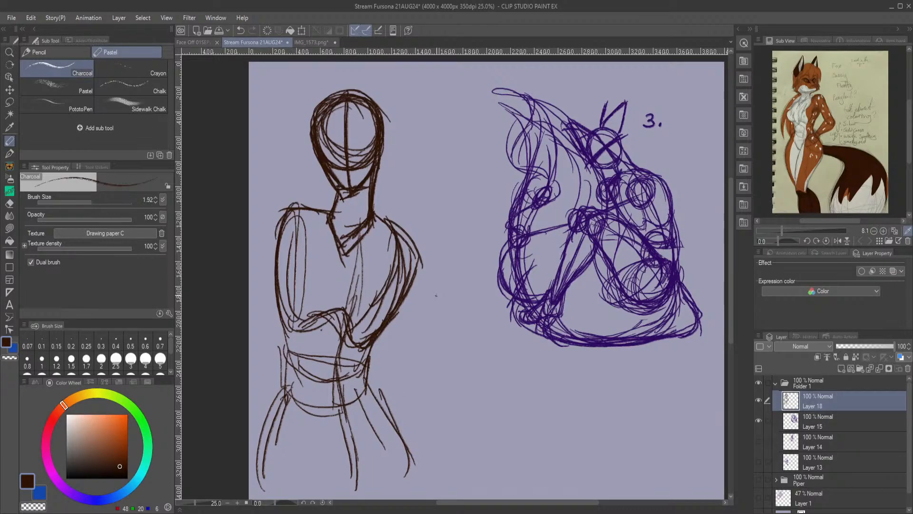
Scale the figure sketch down proportionally and reposition it to leave canvas space around the head and legs.
scroll(552, 324, down, 2)
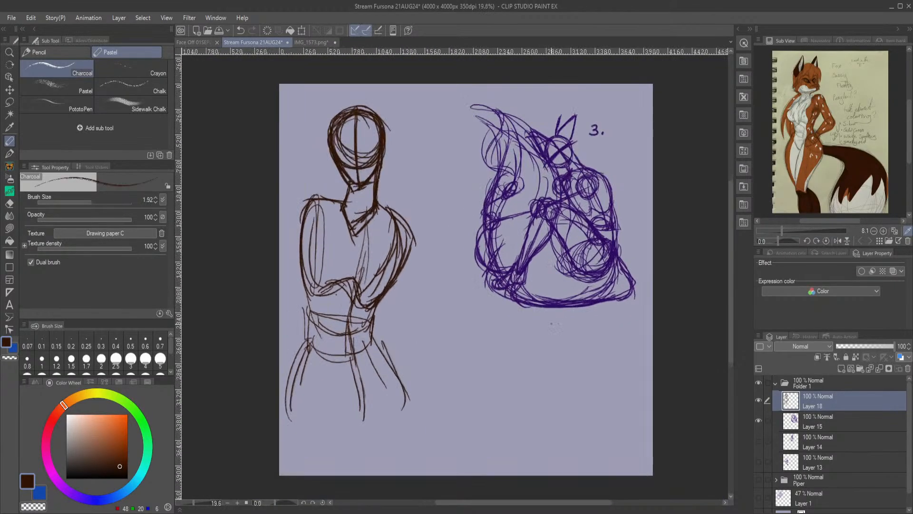
click(301, 30)
drag(418, 105, 400, 153)
drag(370, 231, 406, 207)
click(362, 415)
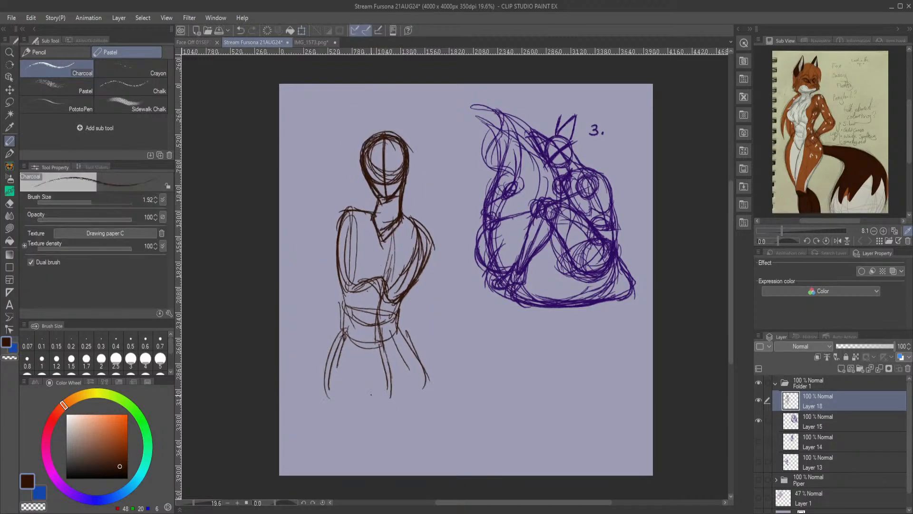
Add circular shoulder joints, arm guide lines with an elbow circle, and long flowing hair around the head.
mouse_move(335, 207)
mouse_down()
mouse_move(323, 229)
mouse_move(359, 243)
mouse_up()
mouse_move(416, 238)
mouse_down()
mouse_move(433, 276)
mouse_move(410, 267)
mouse_move(441, 304)
mouse_move(449, 342)
mouse_up()
mouse_move(357, 174)
mouse_down()
mouse_move(349, 200)
mouse_move(365, 186)
mouse_move(361, 174)
mouse_up()
mouse_move(375, 132)
mouse_down()
mouse_move(352, 167)
mouse_move(368, 192)
mouse_move(386, 153)
mouse_move(410, 131)
mouse_move(410, 181)
mouse_move(449, 209)
mouse_move(465, 278)
mouse_move(457, 313)
mouse_up()
mouse_move(418, 208)
mouse_down()
mouse_move(460, 269)
mouse_move(446, 246)
mouse_up()
mouse_move(339, 213)
mouse_down()
mouse_move(303, 312)
mouse_move(298, 286)
mouse_move(350, 352)
mouse_up()
drag(440, 274, 423, 330)
Define the V-shaped pelvis, then sketch the left thigh contour and the inner leg line below it.
drag(385, 391, 403, 375)
mouse_move(391, 395)
mouse_down()
mouse_move(391, 321)
mouse_move(394, 398)
mouse_move(349, 323)
mouse_up()
drag(343, 292, 391, 413)
mouse_move(403, 364)
mouse_down()
mouse_move(396, 398)
mouse_move(401, 342)
mouse_move(401, 373)
mouse_up()
mouse_move(353, 321)
mouse_down()
mouse_move(326, 425)
mouse_move(333, 445)
mouse_up()
drag(333, 368, 341, 453)
drag(378, 369, 393, 461)
drag(389, 407, 392, 468)
Build up the right thigh's outer contour with repeated long strokes from the hip downward.
drag(417, 354, 435, 442)
drag(426, 374, 440, 474)
drag(433, 392, 428, 474)
drag(426, 375, 431, 466)
drag(412, 358, 431, 450)
drag(399, 333, 428, 453)
drag(418, 359, 425, 474)
drag(398, 343, 415, 388)
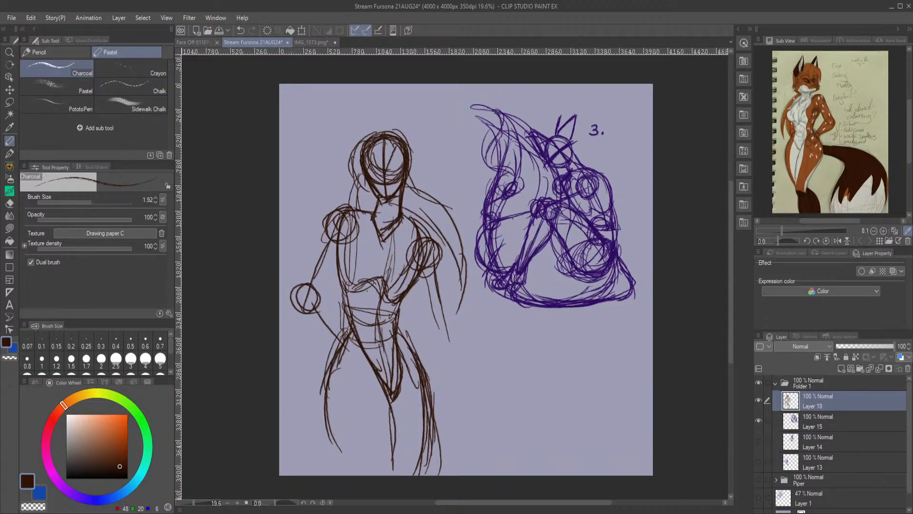
Shrink the finished figure proportionally and move it into the canvas's upper-left corner.
click(302, 31)
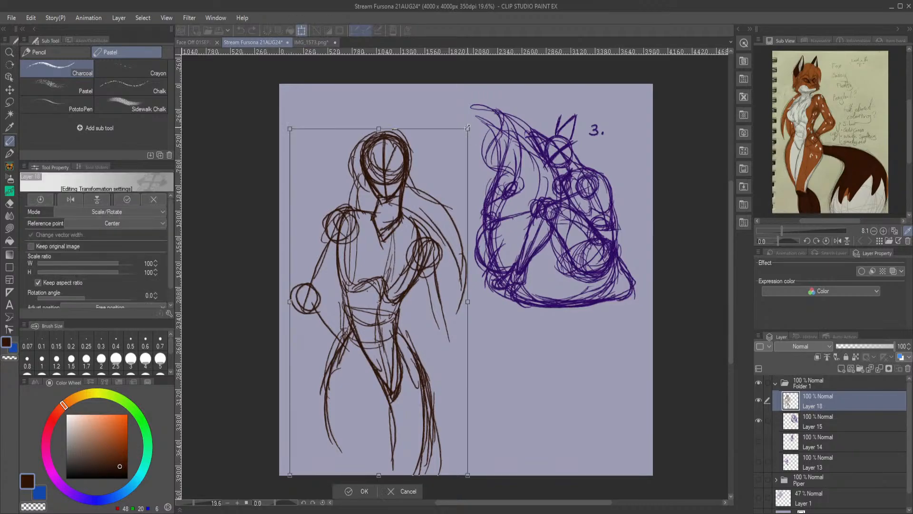
drag(467, 128, 416, 228)
drag(377, 319, 382, 178)
drag(421, 87, 384, 158)
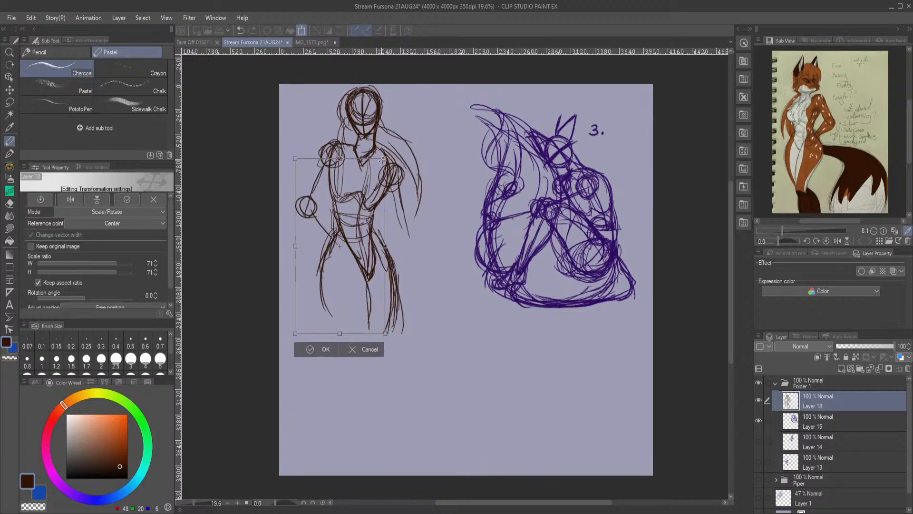
drag(365, 279, 363, 216)
click(322, 284)
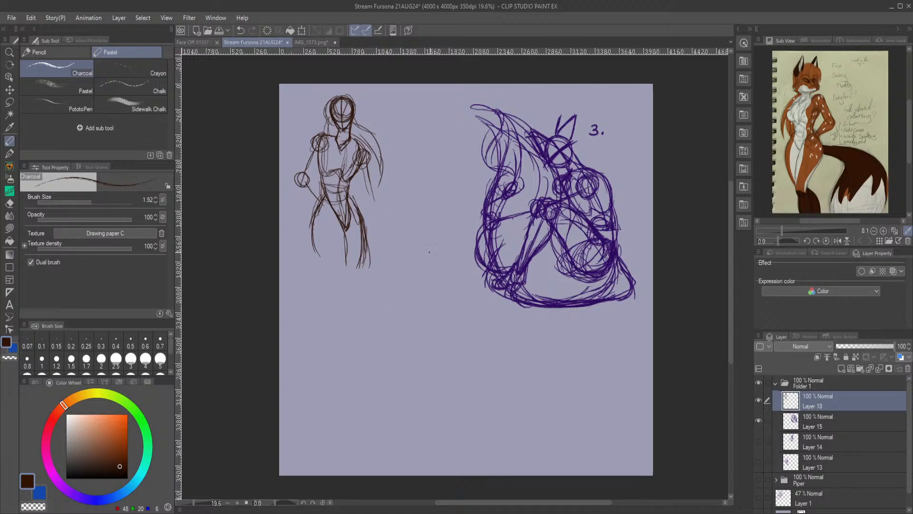
Start a second figure between the two sketches with a round head, a straight neck line and a shoulder line.
mouse_move(417, 246)
mouse_down()
mouse_move(414, 286)
mouse_move(452, 238)
mouse_move(429, 291)
mouse_move(468, 253)
mouse_up()
mouse_move(437, 286)
mouse_down()
mouse_move(428, 233)
mouse_move(418, 276)
mouse_move(457, 238)
mouse_move(424, 235)
mouse_up()
mouse_move(437, 297)
mouse_down()
mouse_move(442, 346)
mouse_move(397, 334)
mouse_up()
Sketch the second figure's ribcage, angled inward on both sides with a notched arch along its lower edge.
mouse_move(411, 333)
mouse_down()
mouse_move(419, 371)
mouse_move(428, 362)
mouse_up()
mouse_move(415, 358)
mouse_down()
mouse_move(425, 392)
mouse_move(455, 379)
mouse_move(489, 391)
mouse_move(484, 338)
mouse_move(449, 333)
mouse_move(489, 371)
mouse_move(479, 404)
mouse_move(455, 402)
mouse_up()
drag(464, 371, 437, 418)
drag(402, 364, 445, 411)
drag(404, 339, 404, 364)
mouse_move(403, 333)
mouse_down()
mouse_move(424, 401)
mouse_move(435, 385)
mouse_up()
drag(424, 350, 443, 405)
drag(402, 333, 433, 404)
drag(427, 351, 442, 419)
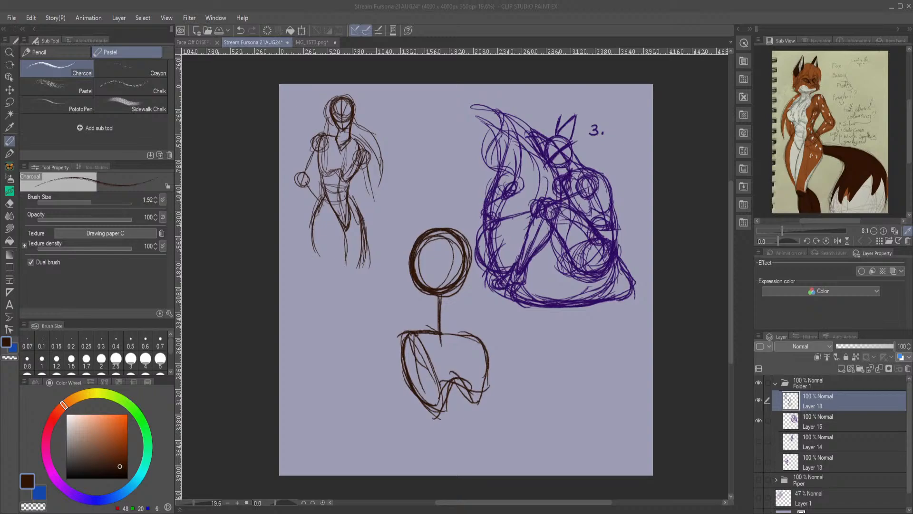
Reinforce the second figure's ribcage with layered strokes down its sides and around the lower tips.
scroll(566, 262, up, 1)
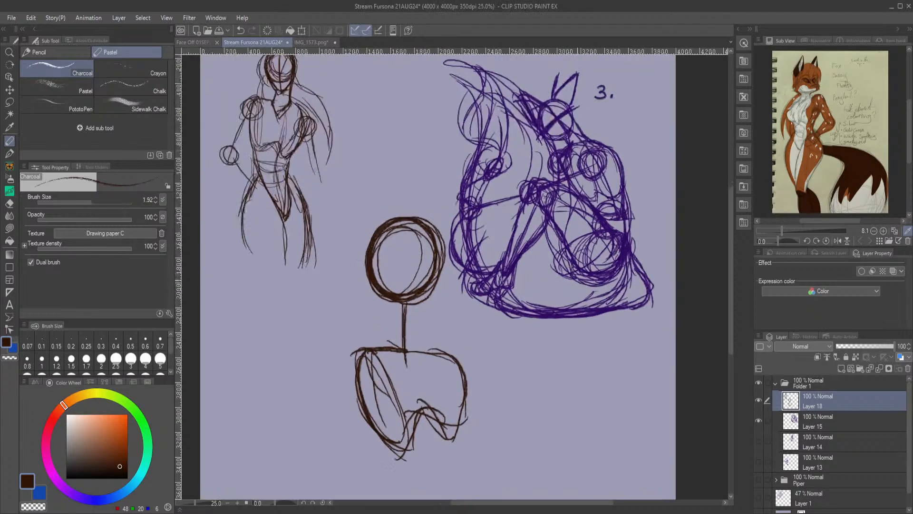
drag(430, 354, 444, 455)
drag(416, 352, 443, 459)
mouse_move(418, 356)
mouse_down()
mouse_move(442, 457)
mouse_move(441, 428)
mouse_move(456, 462)
mouse_move(464, 407)
mouse_move(458, 453)
mouse_move(452, 350)
mouse_up()
drag(438, 432, 397, 460)
drag(371, 394, 421, 465)
drag(370, 419, 409, 465)
drag(368, 357, 421, 468)
Sketch the second figure's neck contours, sloping shoulders and circular shoulder joints.
mouse_move(396, 302)
mouse_down()
mouse_move(398, 359)
mouse_move(390, 346)
mouse_up()
mouse_move(397, 339)
mouse_down()
mouse_move(354, 342)
mouse_move(336, 367)
mouse_move(344, 394)
mouse_up()
mouse_move(361, 352)
mouse_down()
mouse_move(333, 393)
mouse_move(365, 348)
mouse_move(367, 400)
mouse_up()
mouse_move(448, 352)
mouse_down()
mouse_move(478, 354)
mouse_move(440, 378)
mouse_up()
drag(462, 364, 442, 390)
mouse_move(460, 343)
mouse_down()
mouse_move(406, 337)
mouse_move(456, 346)
mouse_up()
drag(413, 300, 422, 348)
drag(421, 299, 432, 353)
drag(413, 314, 418, 335)
mouse_move(379, 297)
mouse_down()
mouse_move(394, 338)
mouse_move(376, 347)
mouse_up()
drag(366, 365, 361, 388)
Strengthen the right side of the second figure's ribcage with long strokes down to its lower tip.
drag(419, 352, 457, 447)
drag(435, 381, 434, 398)
mouse_move(448, 389)
mouse_down()
mouse_move(442, 434)
mouse_move(450, 450)
mouse_move(470, 452)
mouse_up()
drag(454, 421, 469, 464)
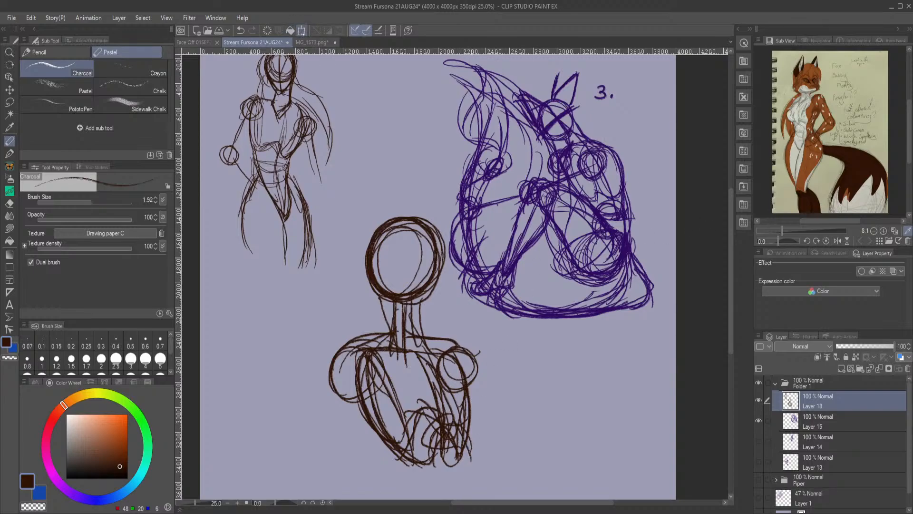
Lasso the whole second brown figure, scale it to 57% and place it between the first figure and the purple pose sketch.
click(10, 102)
mouse_move(406, 173)
mouse_down()
mouse_move(267, 445)
mouse_move(543, 343)
mouse_move(521, 317)
mouse_up()
mouse_move(501, 379)
mouse_down()
mouse_move(372, 451)
mouse_move(420, 437)
mouse_up()
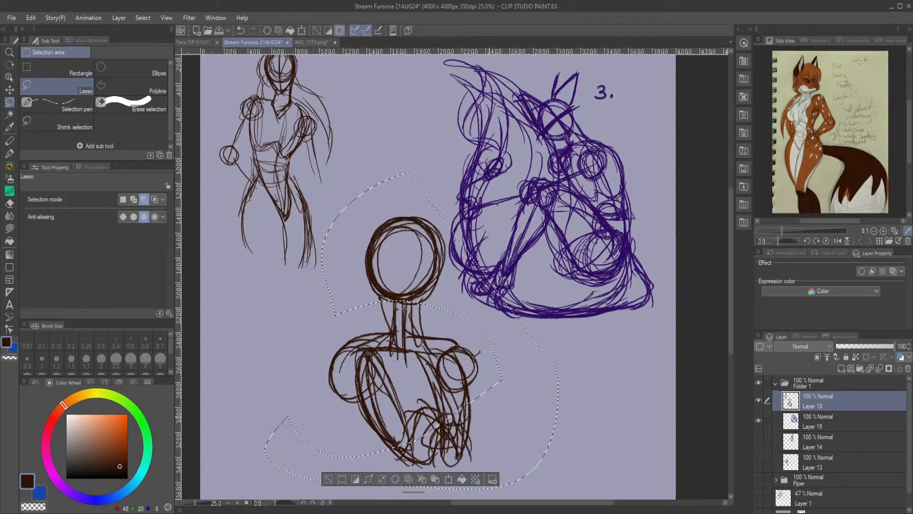
click(133, 199)
mouse_move(475, 221)
mouse_down()
mouse_move(323, 460)
mouse_move(550, 373)
mouse_move(360, 428)
mouse_up()
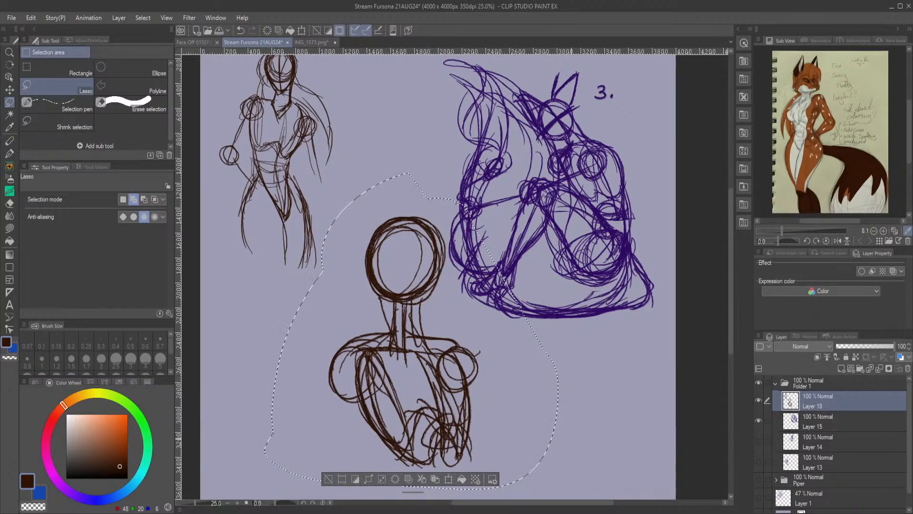
key(ctrl+t)
drag(558, 172, 433, 308)
drag(389, 418, 433, 165)
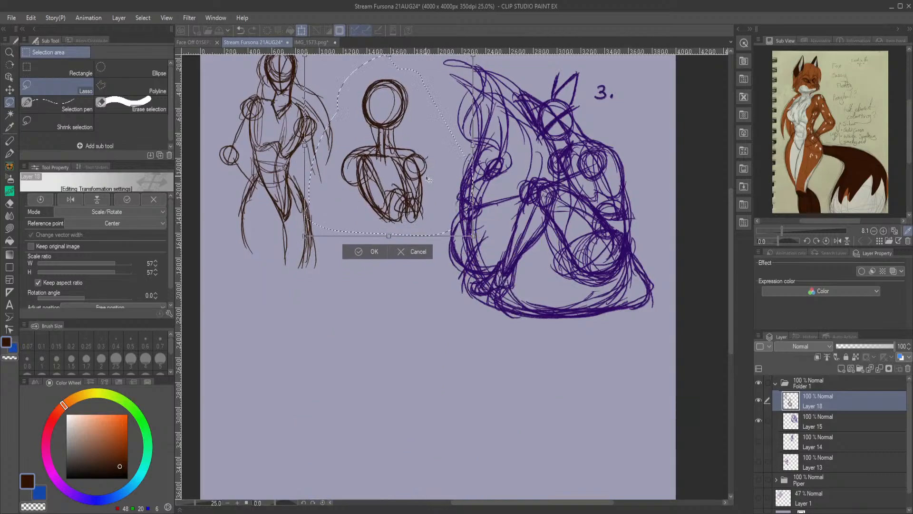
key(Return)
key(ctrl+d)
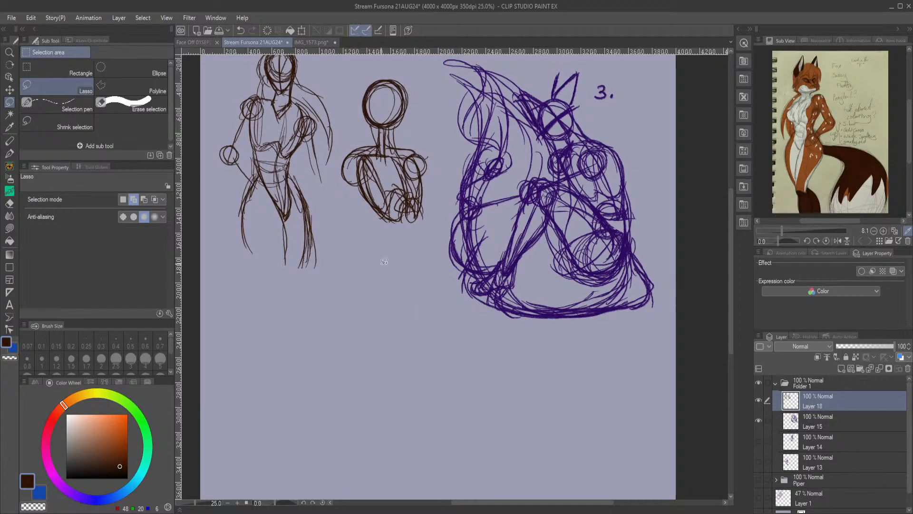
key(p)
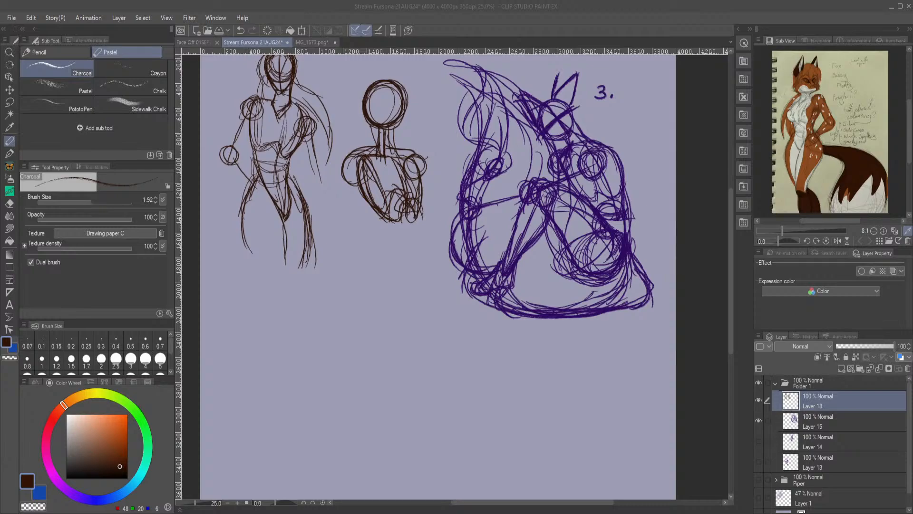
Paste the orange lynx character reference with the white background into the canvas as a new layer.
click(397, 123)
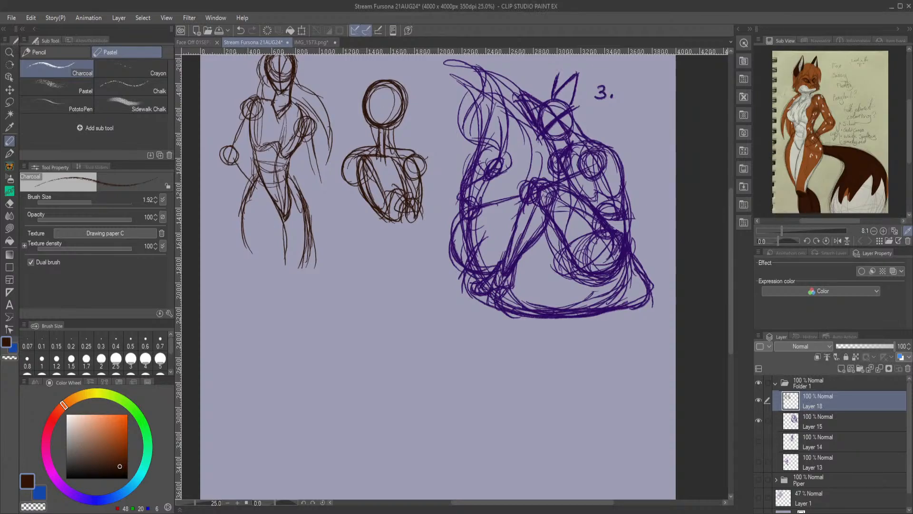
key(ctrl+v)
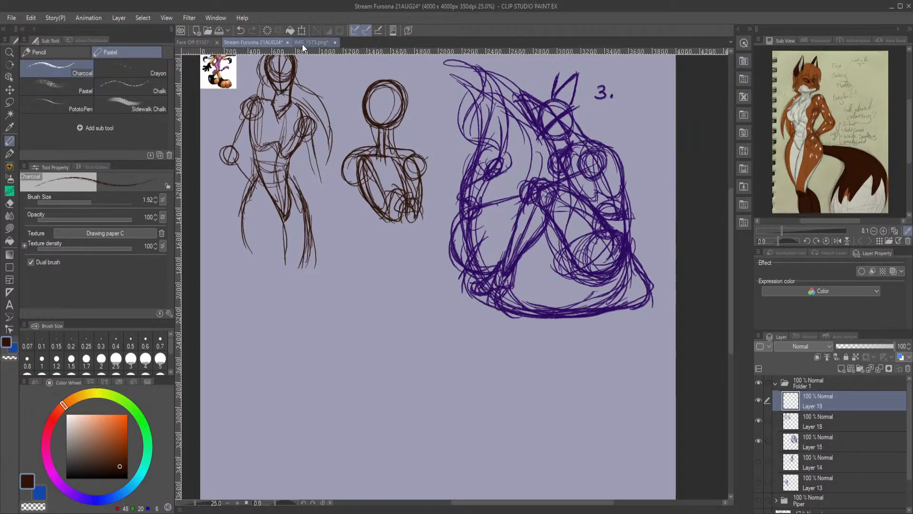
scroll(398, 259, down, 2)
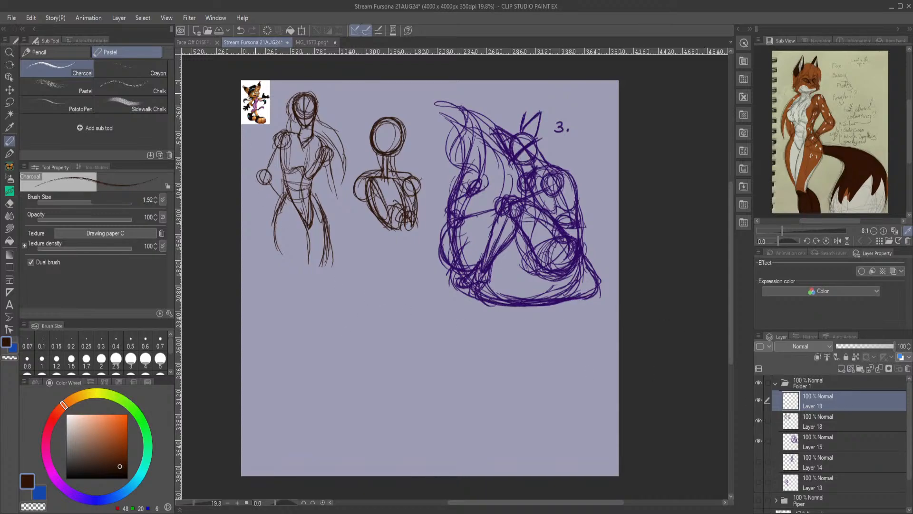
Paste the lynx reference in the purple outfit, enlarge it to 110% and place it in the canvas's lower-right area.
key(ctrl+v)
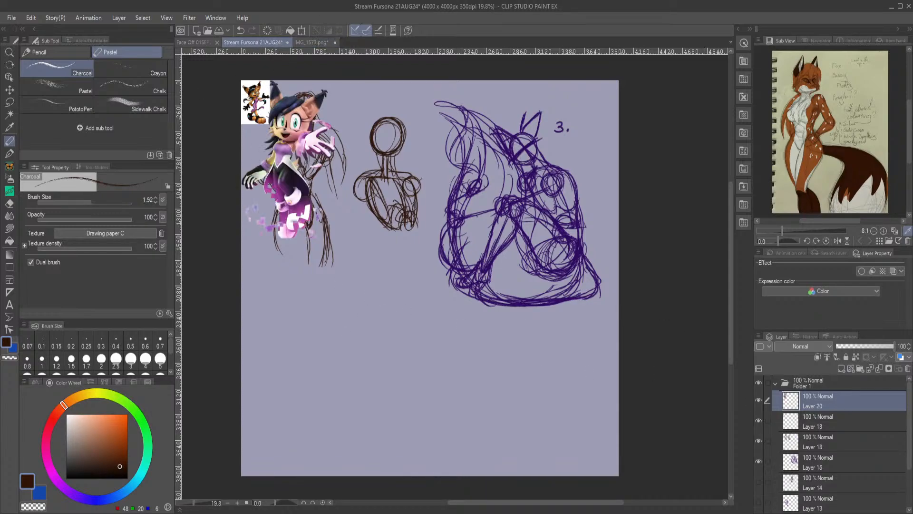
click(300, 29)
drag(284, 167, 424, 272)
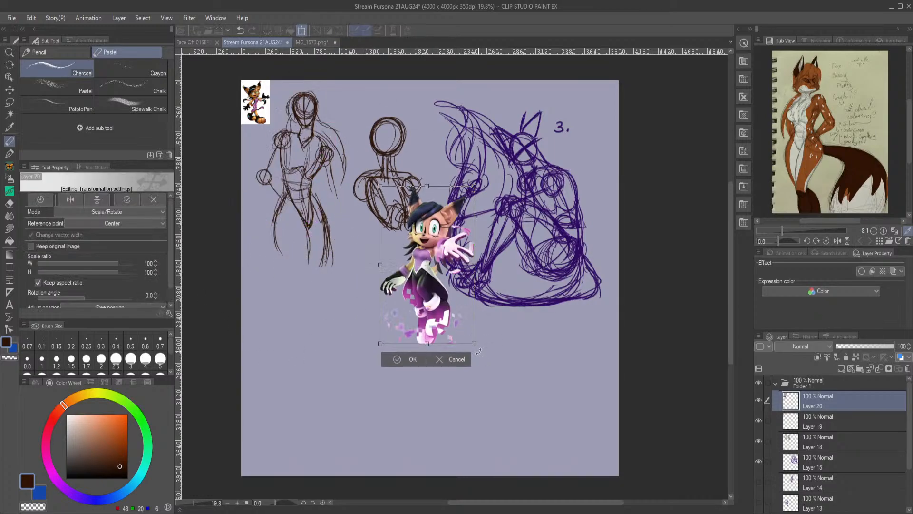
drag(474, 344, 511, 360)
drag(475, 257, 587, 339)
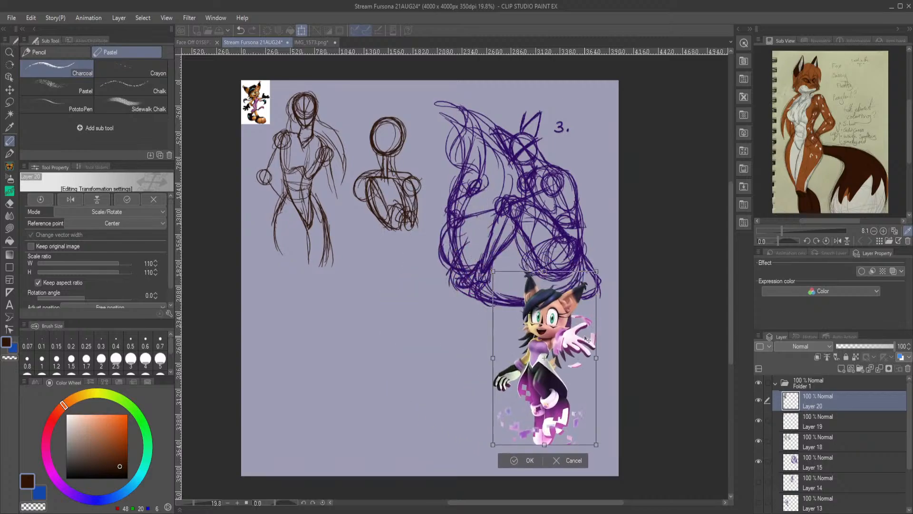
click(529, 460)
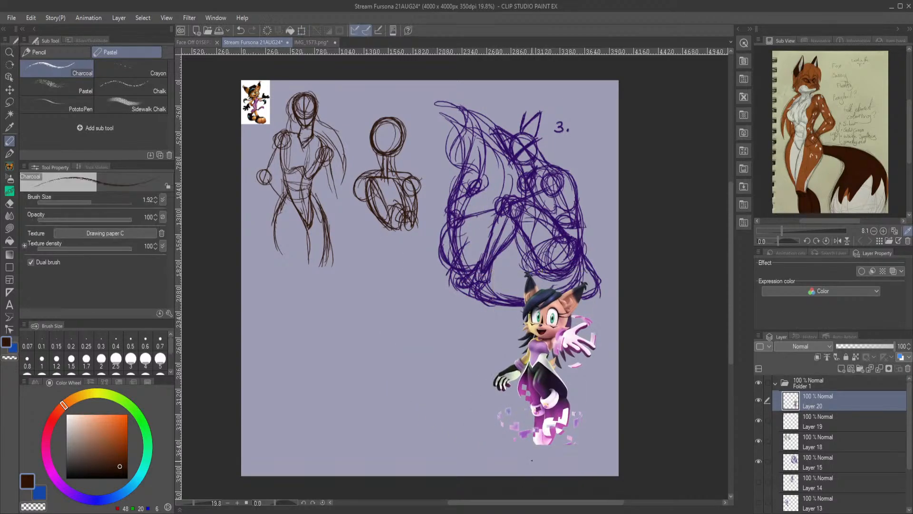
Enlarge the orange lynx reference on Layer 19 and move it to the lower-left area of the canvas.
click(804, 423)
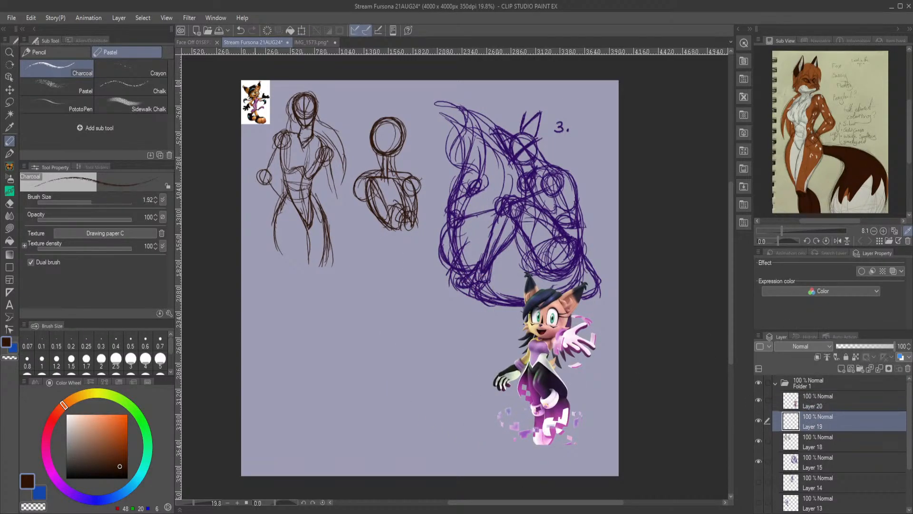
click(300, 31)
drag(270, 125, 377, 242)
drag(315, 191, 337, 407)
click(306, 473)
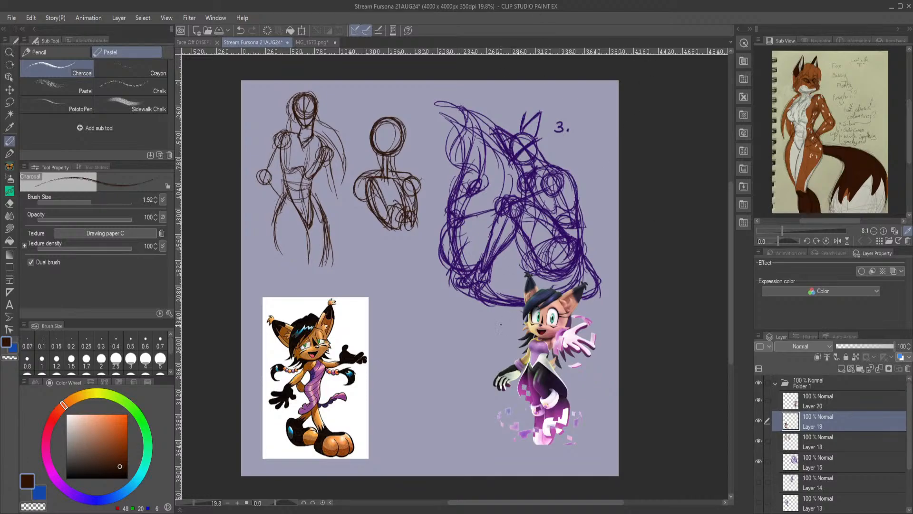
Merge Layer 20 into Layer 19 and move both lynx references up to the top of the canvas.
click(858, 405)
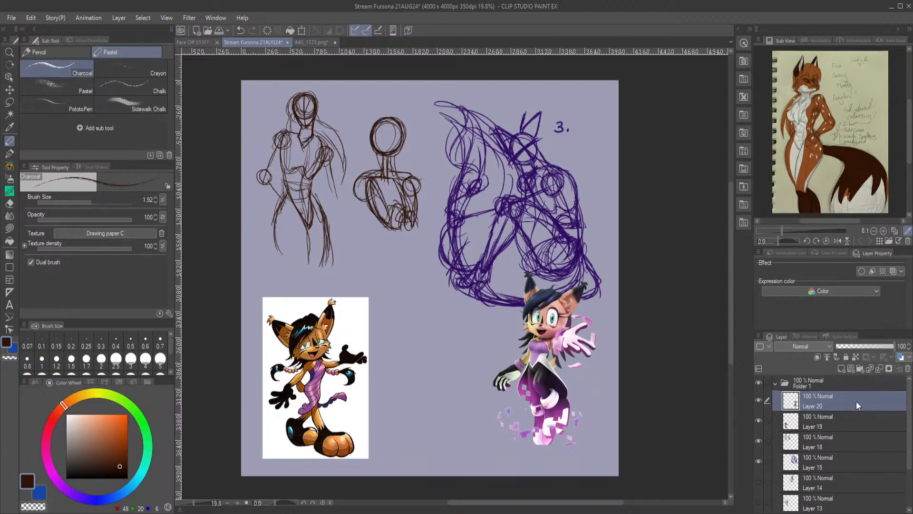
click(880, 369)
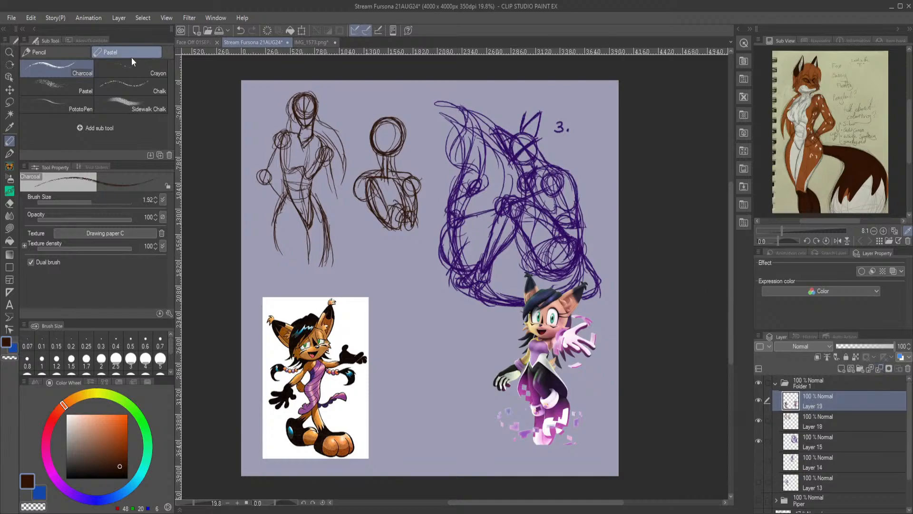
click(302, 31)
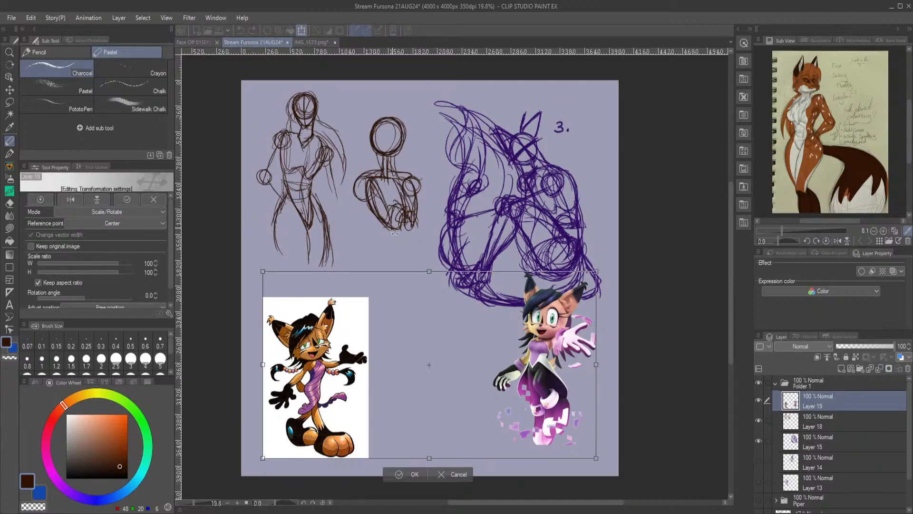
drag(438, 369, 438, 184)
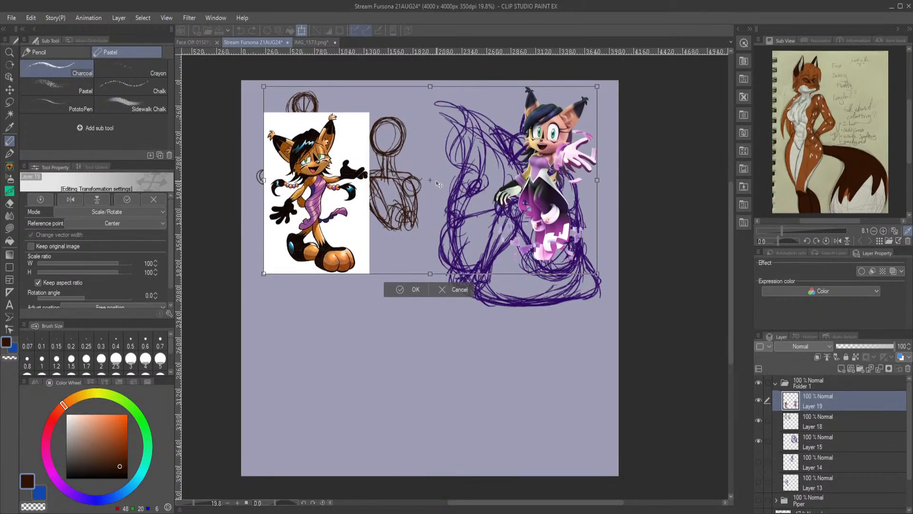
click(416, 290)
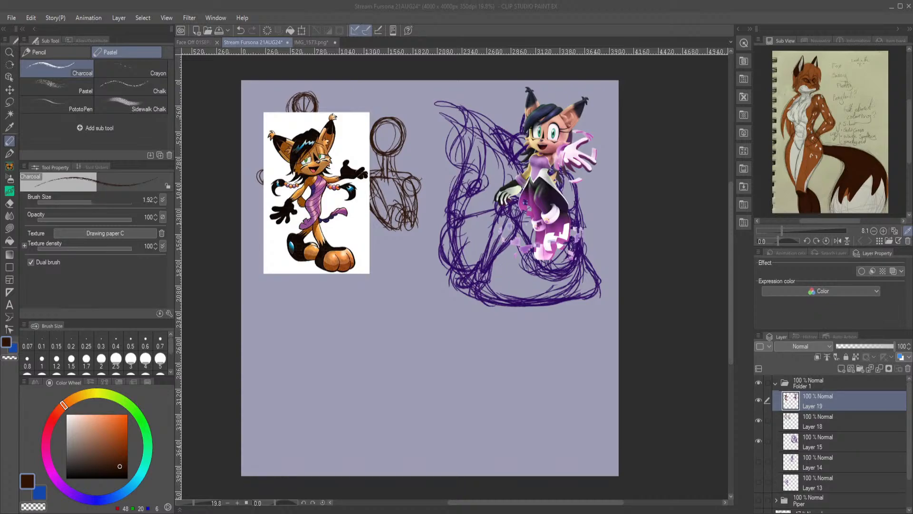
Paste the Lara Croft reference image, enlarge it and place it directly below the orange lynx reference.
click(458, 77)
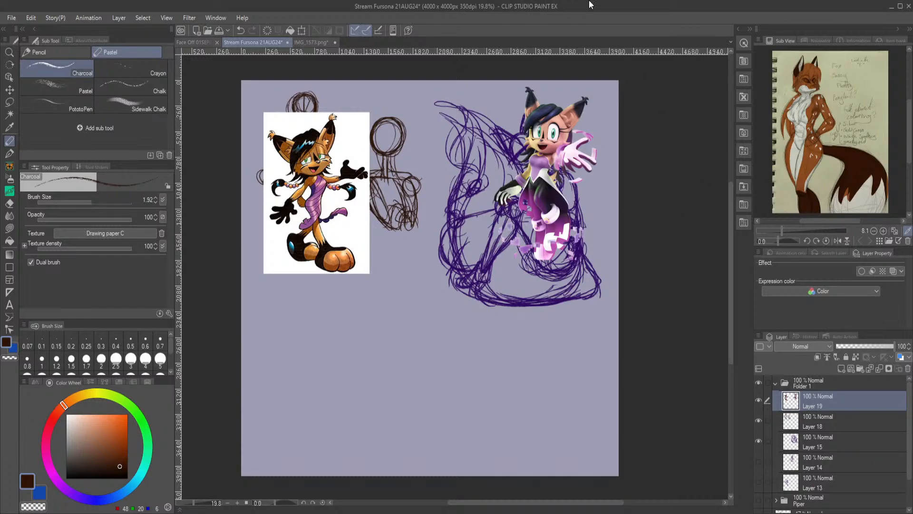
key(ctrl+v)
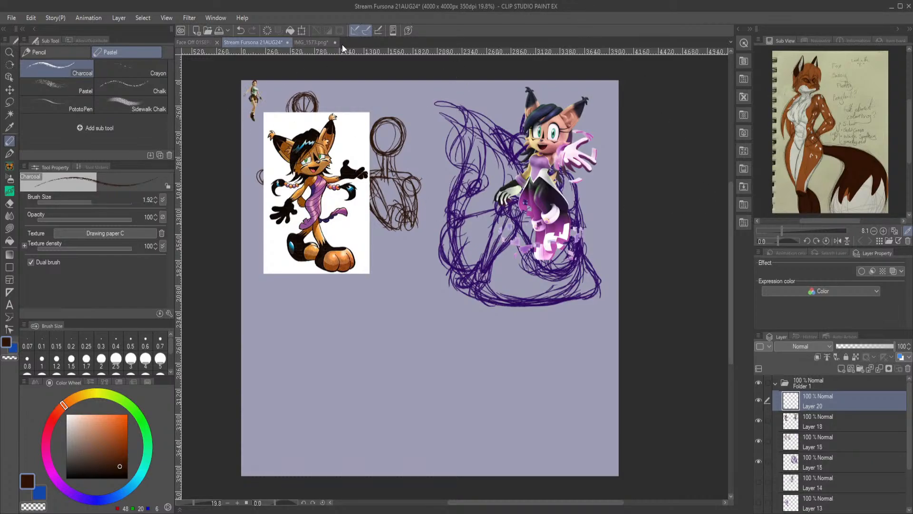
click(301, 30)
drag(265, 122, 352, 275)
drag(301, 152, 325, 334)
click(299, 470)
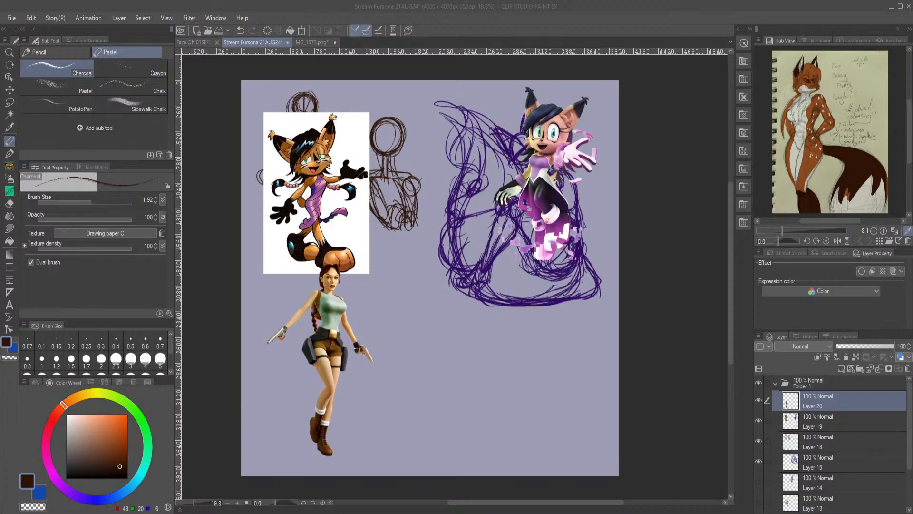
Merge the Lara Croft image into Layer 19 and delete Layer 18 with the brown pose sketches.
click(385, 252)
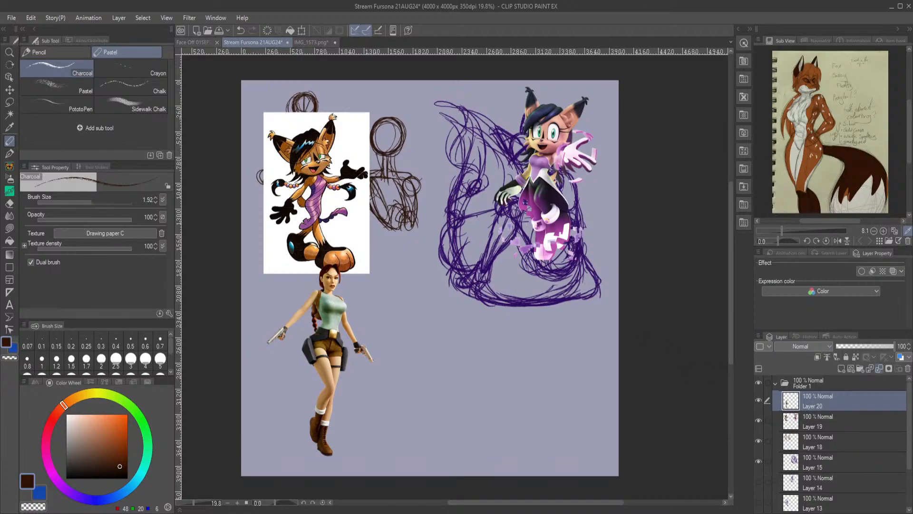
click(883, 369)
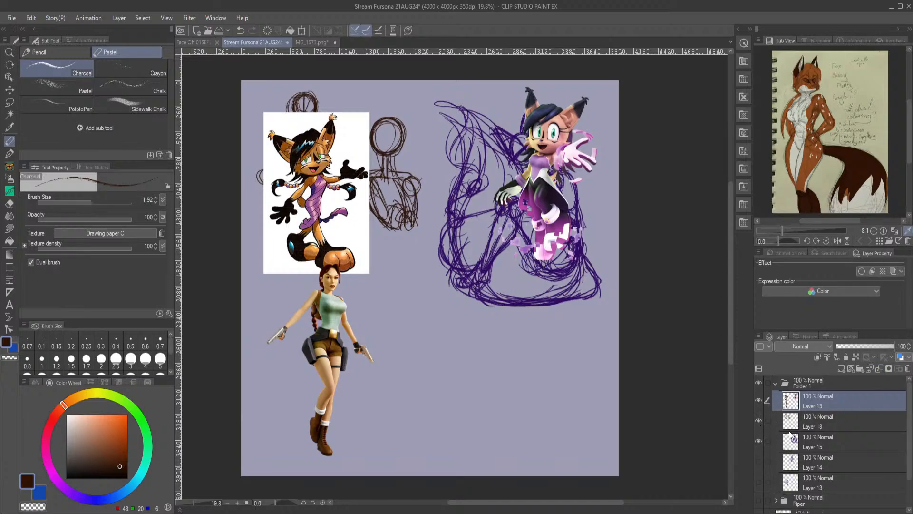
click(874, 414)
click(909, 369)
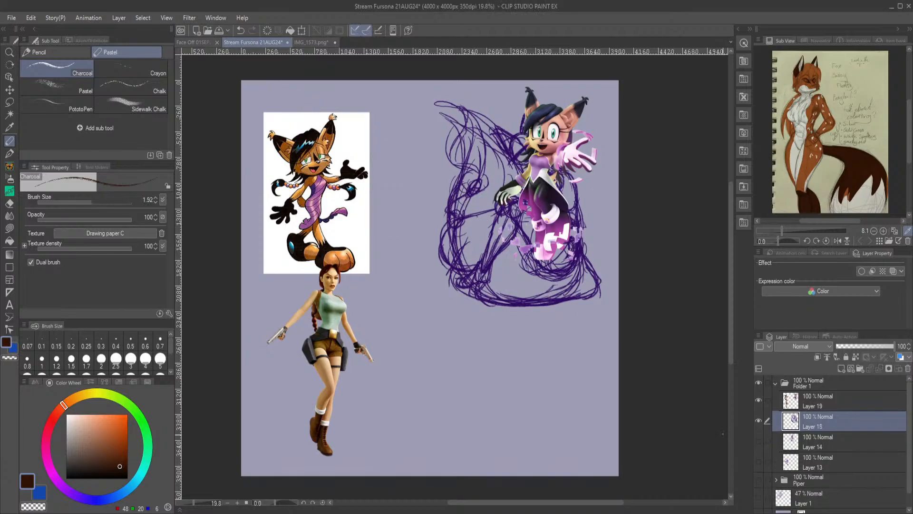
Move the purple pose sketch on Layer 15 to the canvas's lower middle and add an empty layer above it.
click(305, 32)
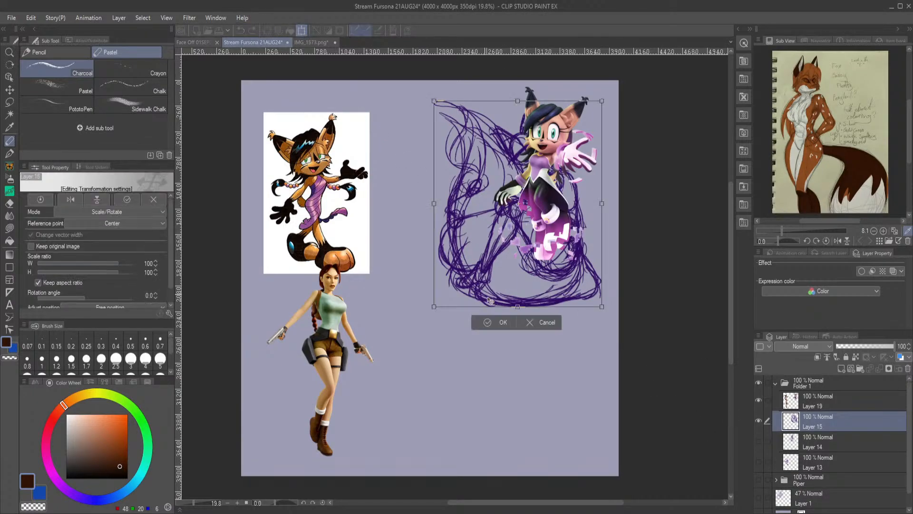
mouse_move(567, 340)
mouse_down()
mouse_move(516, 354)
mouse_move(502, 397)
mouse_up()
click(463, 471)
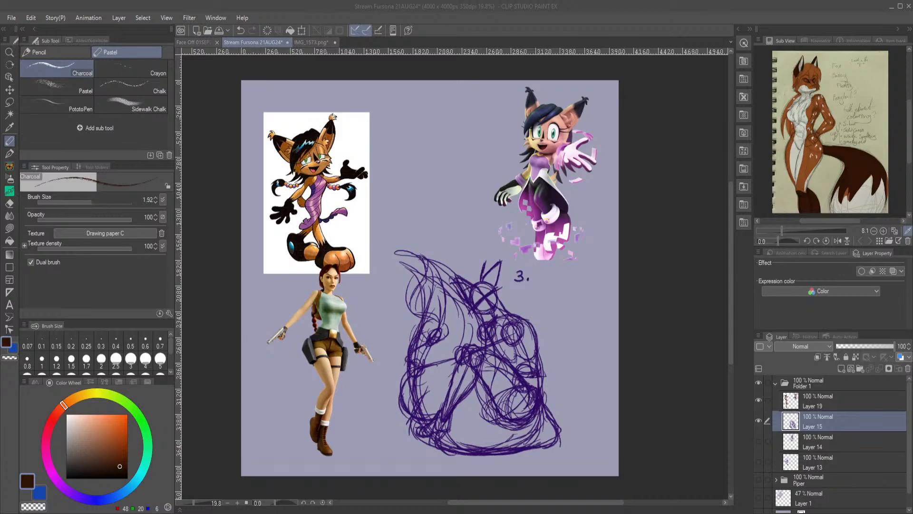
click(398, 322)
click(841, 368)
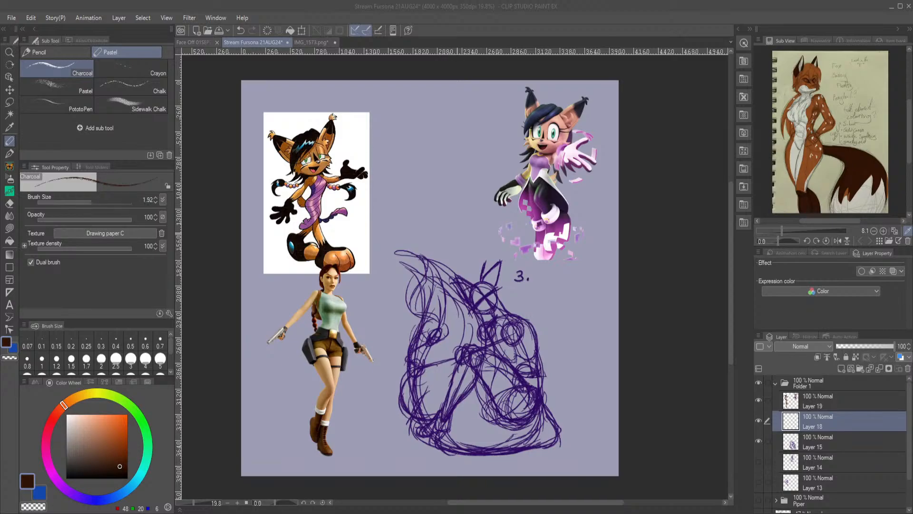
click(391, 295)
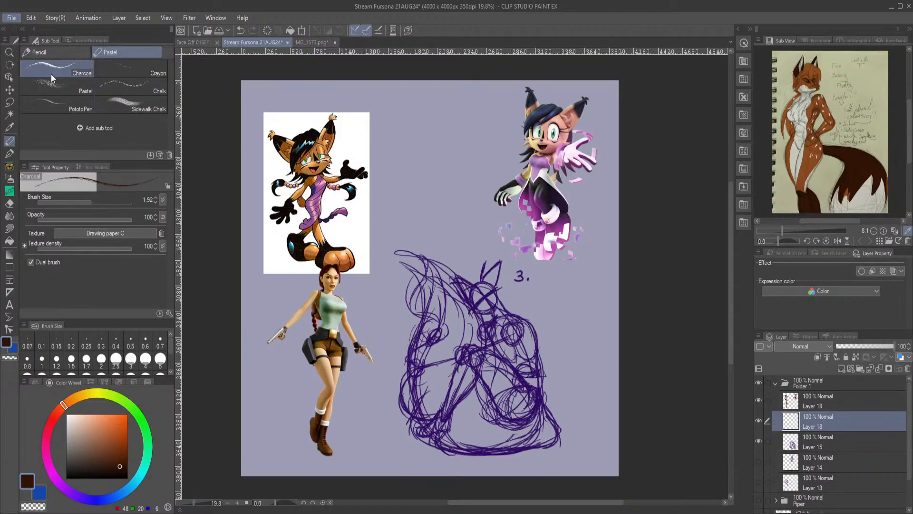
Open the Malcer character sheet, collapse Folder 3 and add a new layer above Layer 38 Copy 2.
key(alt+Tab)
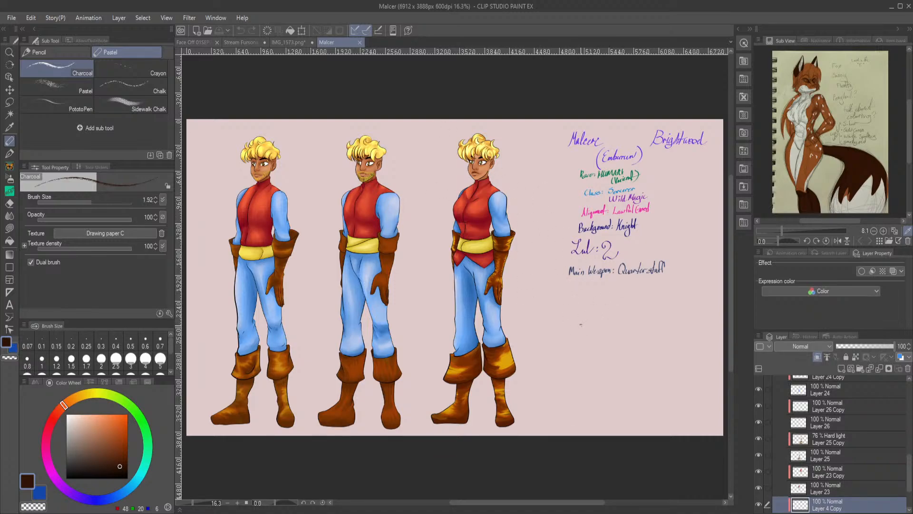
click(910, 390)
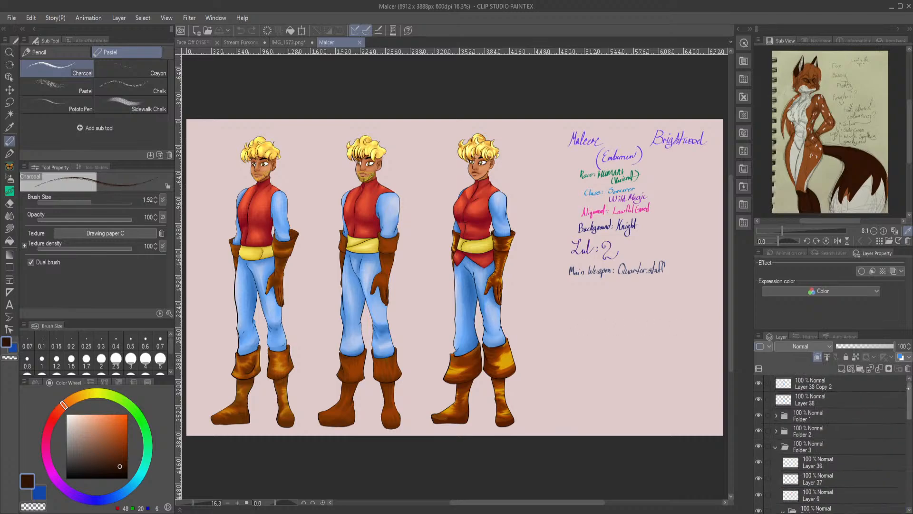
click(778, 448)
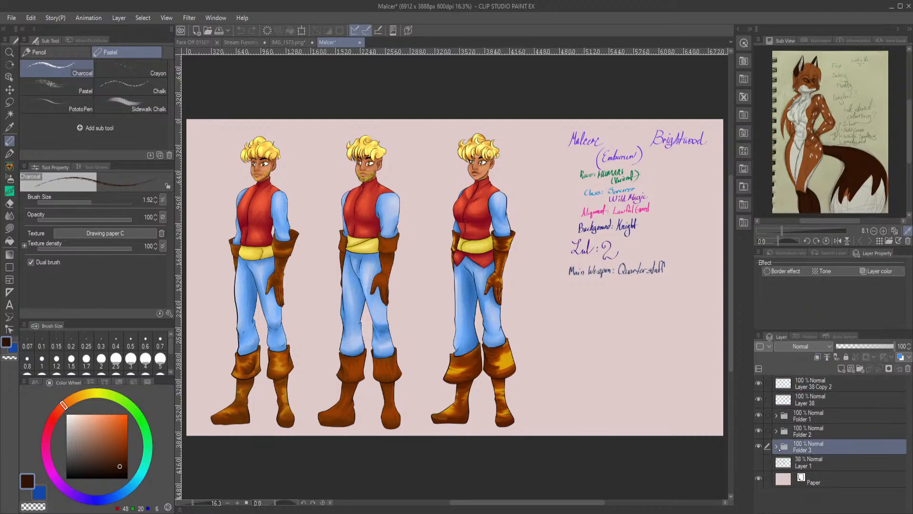
click(837, 384)
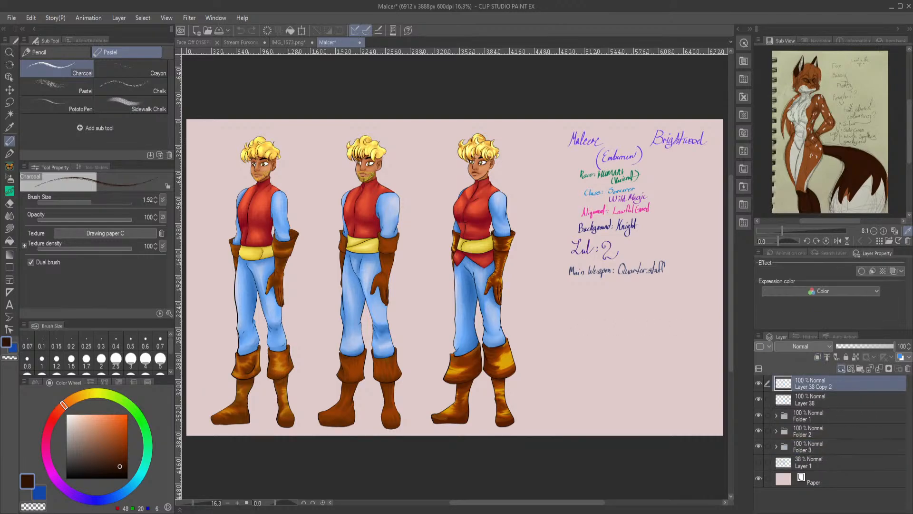
key(ctrl+shift+n)
Sketch a small figure below the character notes, with a large round head, short arms and pointed legs.
mouse_move(596, 317)
mouse_down()
mouse_move(618, 304)
mouse_move(628, 330)
mouse_move(583, 342)
mouse_move(639, 324)
mouse_move(588, 335)
mouse_move(590, 301)
mouse_up()
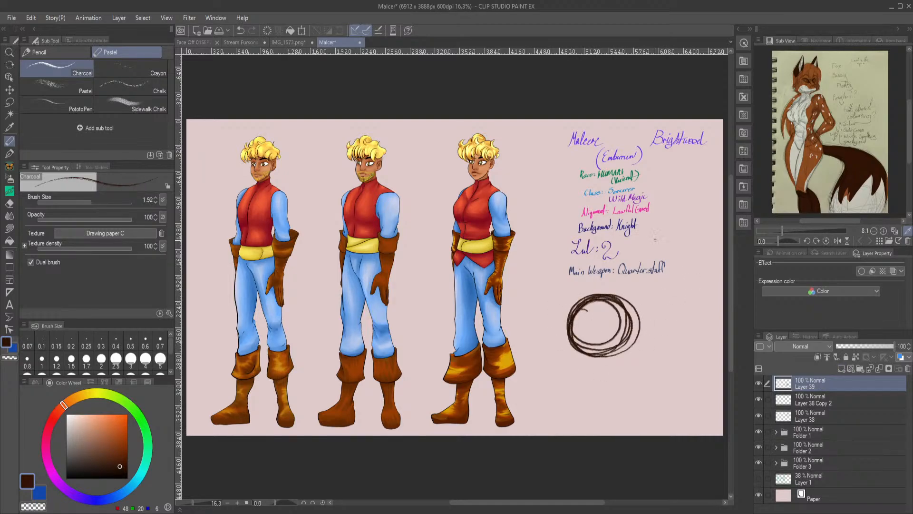
click(241, 33)
click(252, 32)
mouse_move(591, 353)
mouse_down()
mouse_move(565, 383)
mouse_move(594, 371)
mouse_move(584, 426)
mouse_move(604, 404)
mouse_move(612, 427)
mouse_move(625, 422)
mouse_move(620, 381)
mouse_move(623, 404)
mouse_move(640, 379)
mouse_move(639, 393)
mouse_move(635, 367)
mouse_move(650, 386)
mouse_up()
mouse_move(624, 350)
mouse_down()
mouse_move(651, 384)
mouse_move(623, 375)
mouse_up()
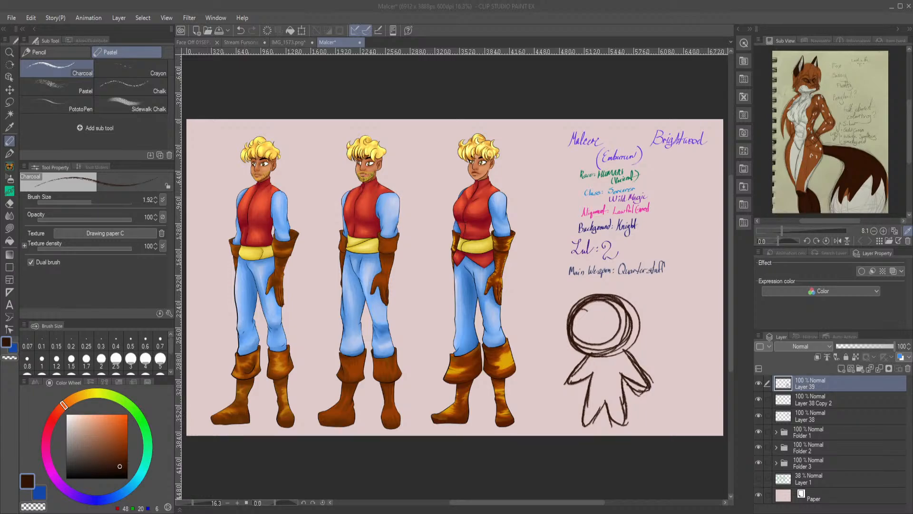
Close the Malcer character sheet and return to the Stream Fursona 21AUG24 canvas.
click(659, 307)
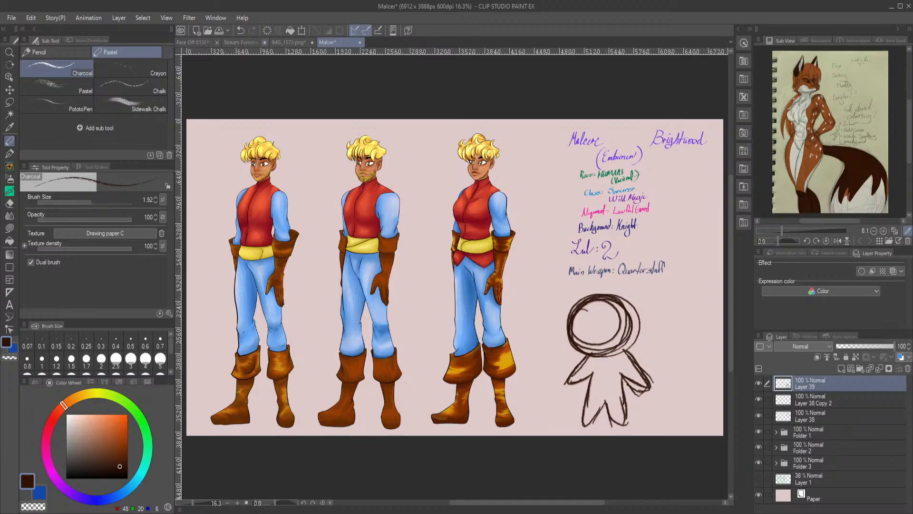
click(360, 42)
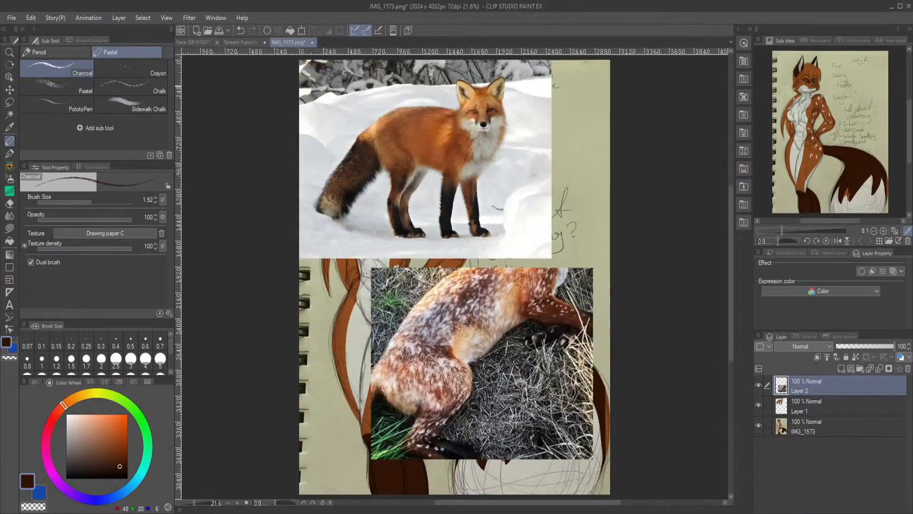
click(253, 42)
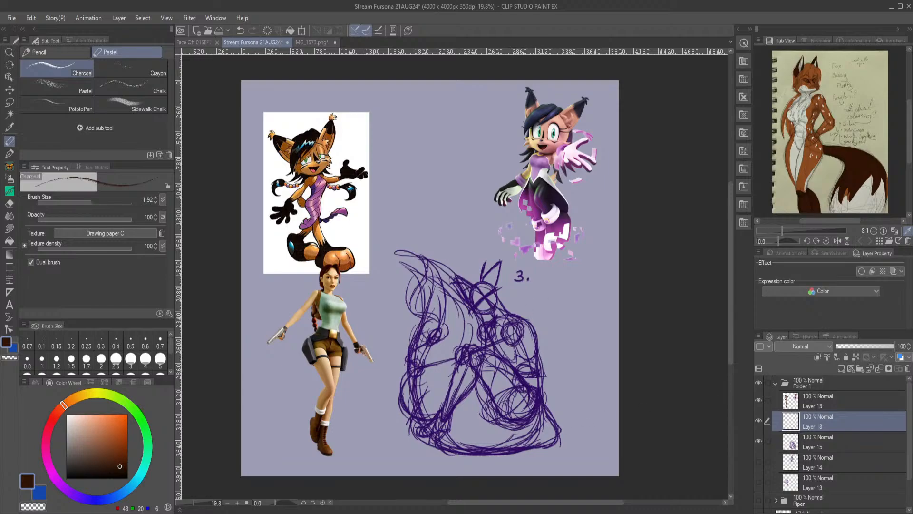
Scale the character references on Layer 19 down to 70% and place them in the canvas's upper left corner.
click(818, 394)
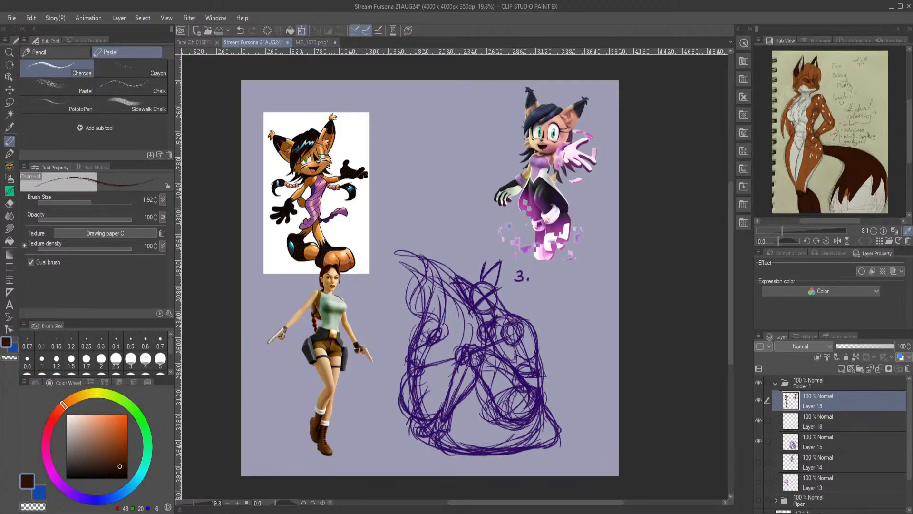
click(301, 31)
drag(572, 428, 497, 346)
drag(473, 304, 457, 300)
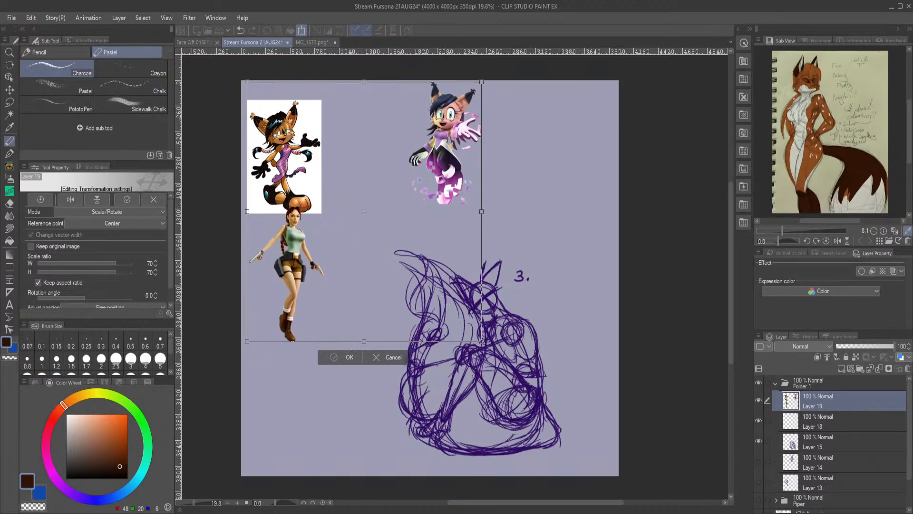
key(Return)
Lasso the 3D-rendered purple character on Layer 19, move it close beside the white-backed reference and clear the selection.
key(m)
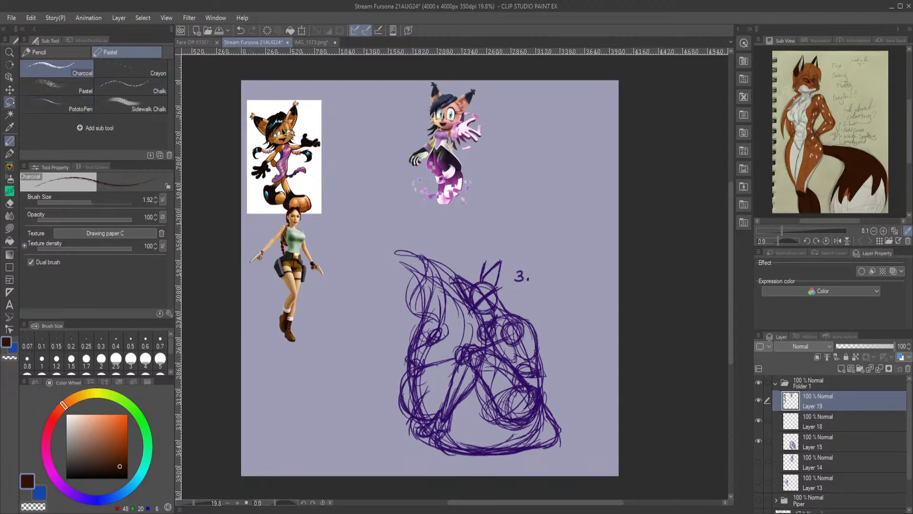
mouse_move(483, 85)
mouse_down()
mouse_move(405, 243)
mouse_move(542, 203)
mouse_move(433, 209)
mouse_up()
key(ctrl+t)
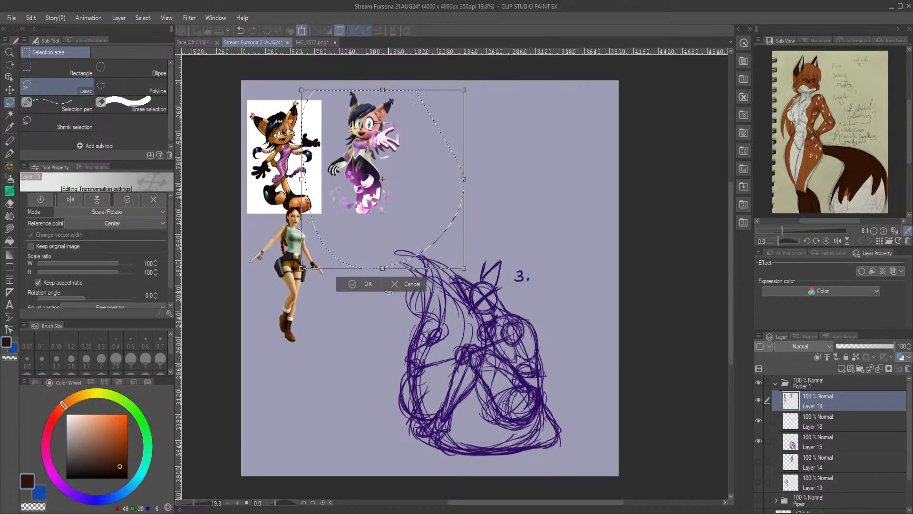
key(Return)
key(ctrl+d)
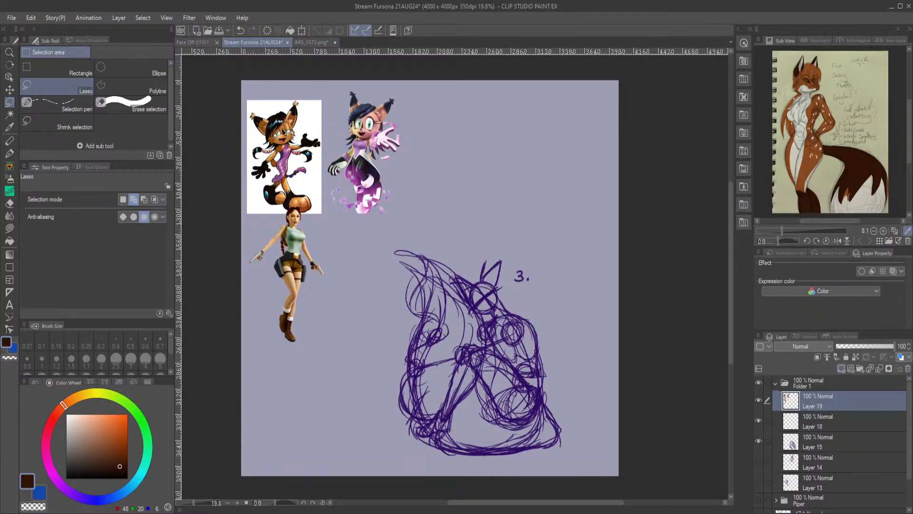
Add a new layer above Layer 19 and choose the Charcoal pastel brush for sketching.
click(841, 369)
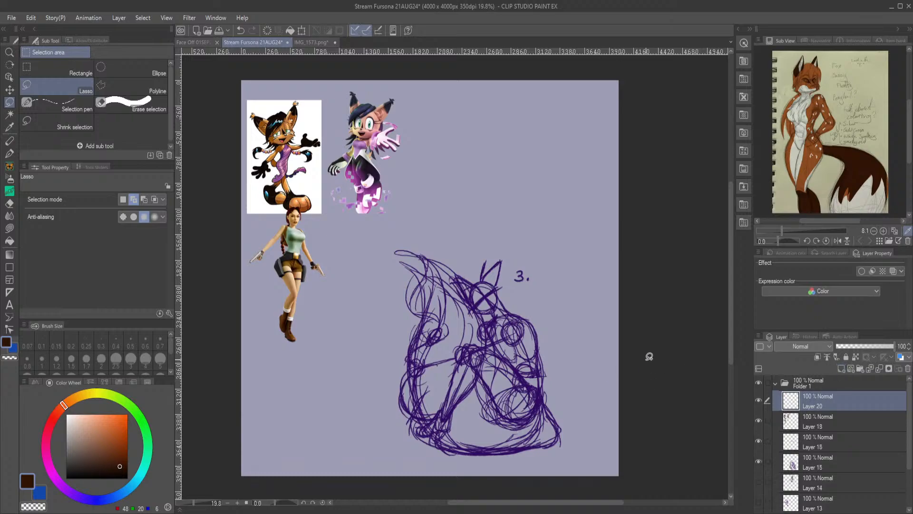
scroll(597, 256, down, 1)
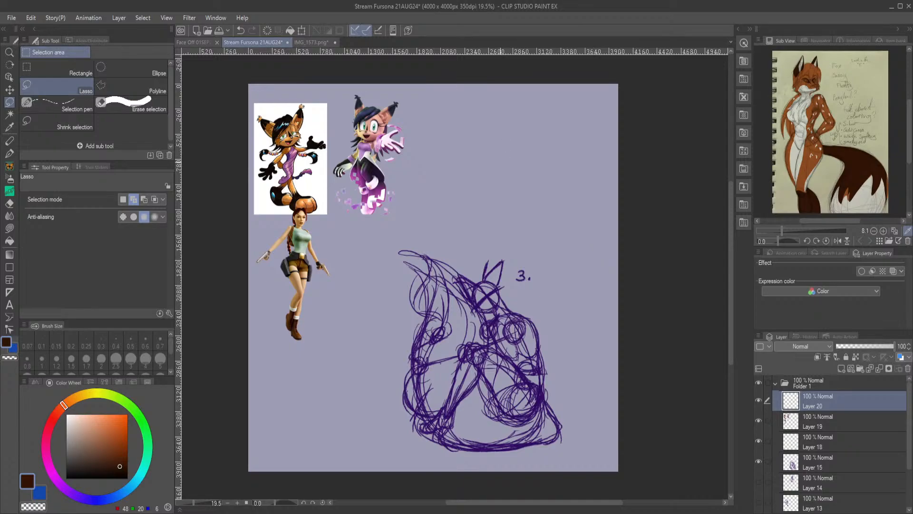
click(10, 154)
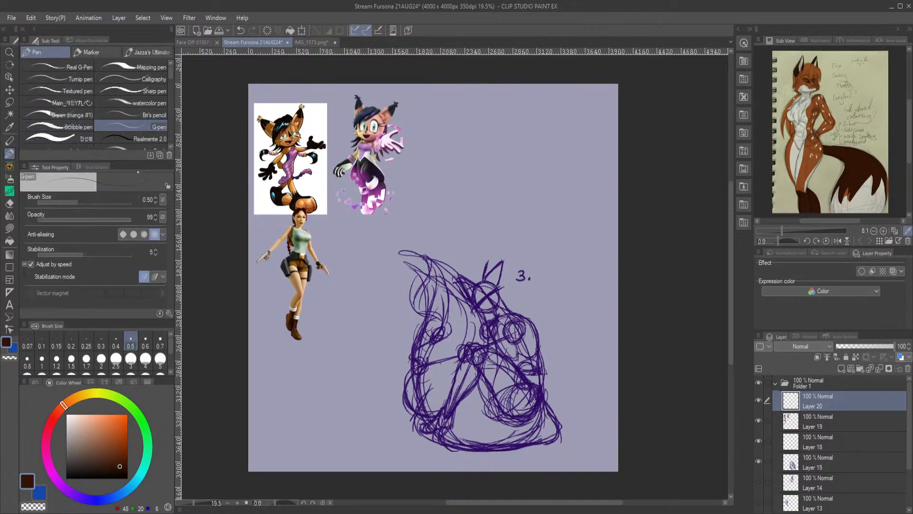
click(10, 141)
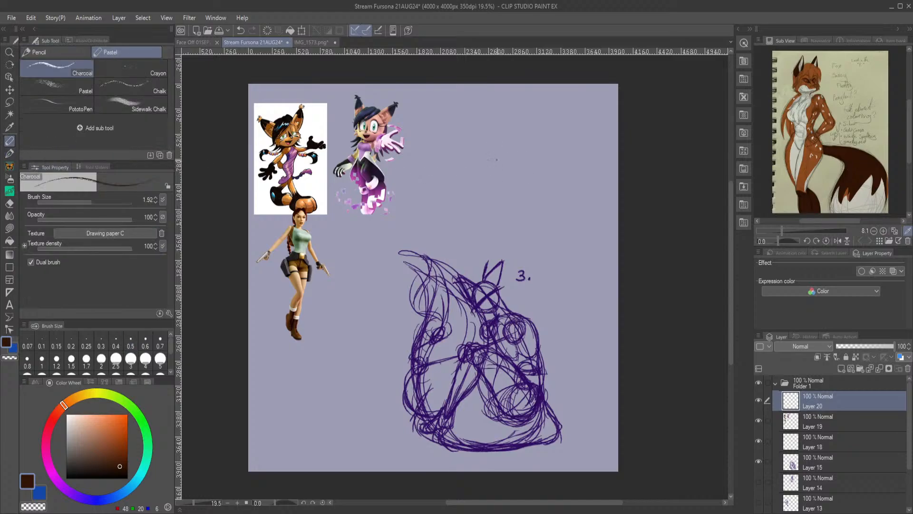
Sketch a round head from overlapping circles in the canvas's empty upper right area, comparing it with the character references.
mouse_move(517, 114)
mouse_down()
mouse_move(533, 178)
mouse_move(547, 143)
mouse_move(481, 143)
mouse_move(511, 108)
mouse_move(511, 188)
mouse_move(533, 184)
mouse_up()
click(267, 31)
mouse_move(512, 117)
mouse_down()
mouse_move(490, 158)
mouse_move(523, 113)
mouse_move(542, 161)
mouse_move(535, 134)
mouse_up()
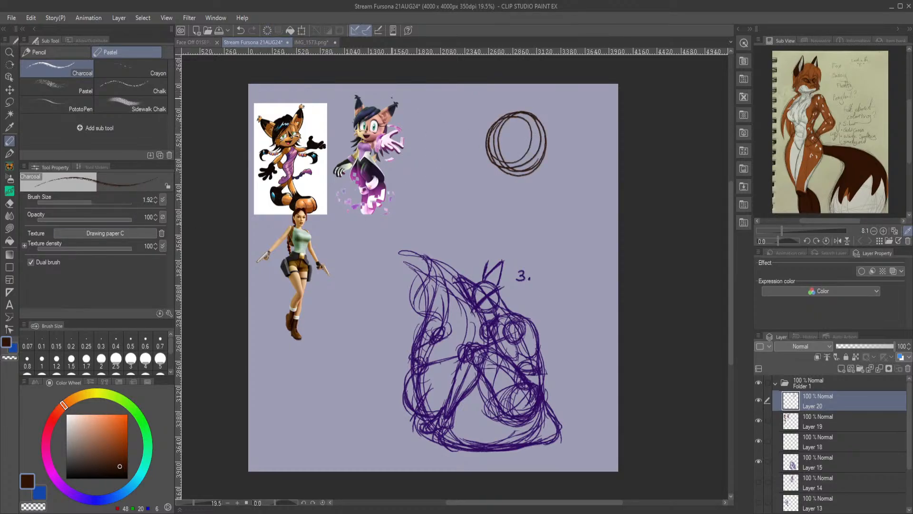
scroll(284, 123, up, 4)
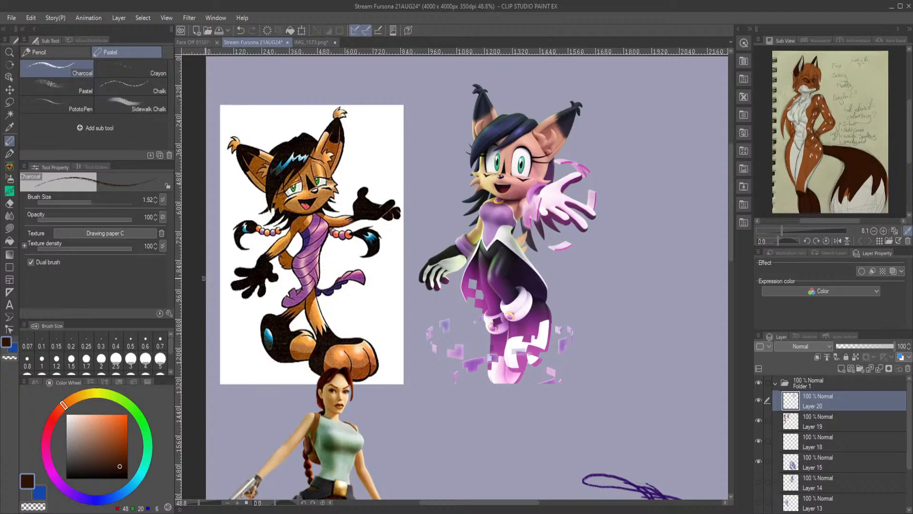
mouse_move(266, 322)
mouse_down()
mouse_move(261, 352)
mouse_move(271, 359)
mouse_up()
click(241, 30)
scroll(502, 225, down, 5)
scroll(543, 327, up, 5)
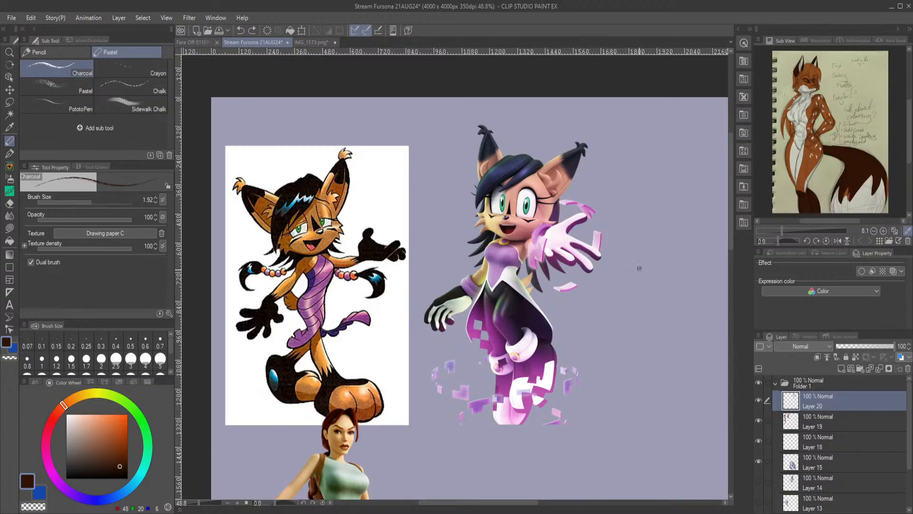
scroll(661, 269, down, 4)
Show the Navigator instead of the Sub View and undo the head circles.
click(822, 40)
drag(835, 102, 906, 139)
scroll(601, 83, up, 2)
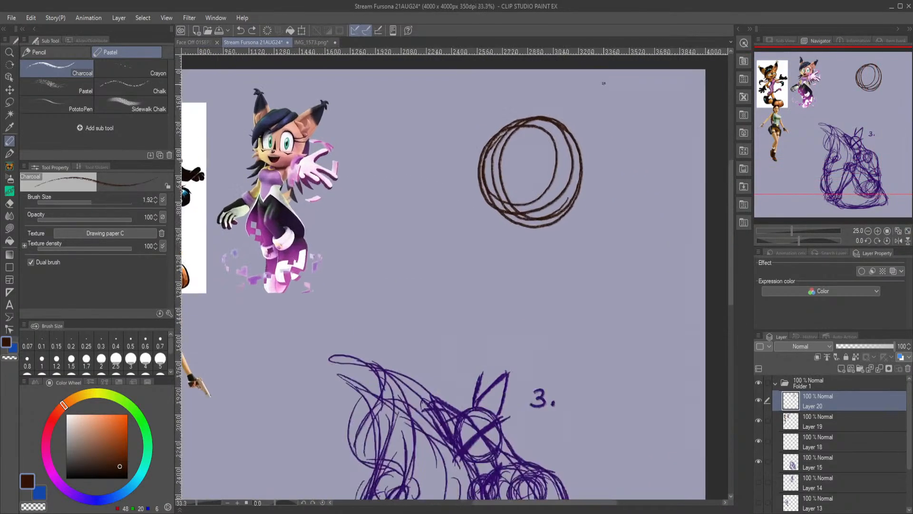
scroll(590, 109, down, 3)
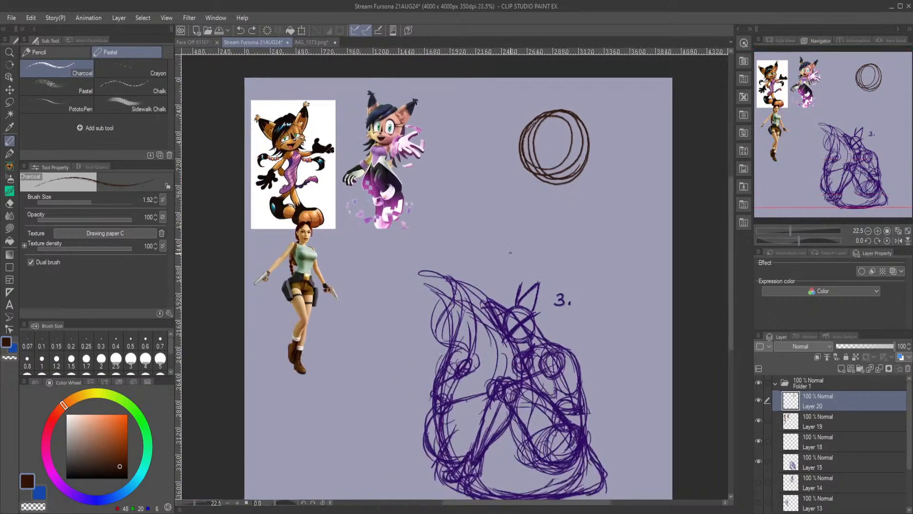
key(ctrl+z)
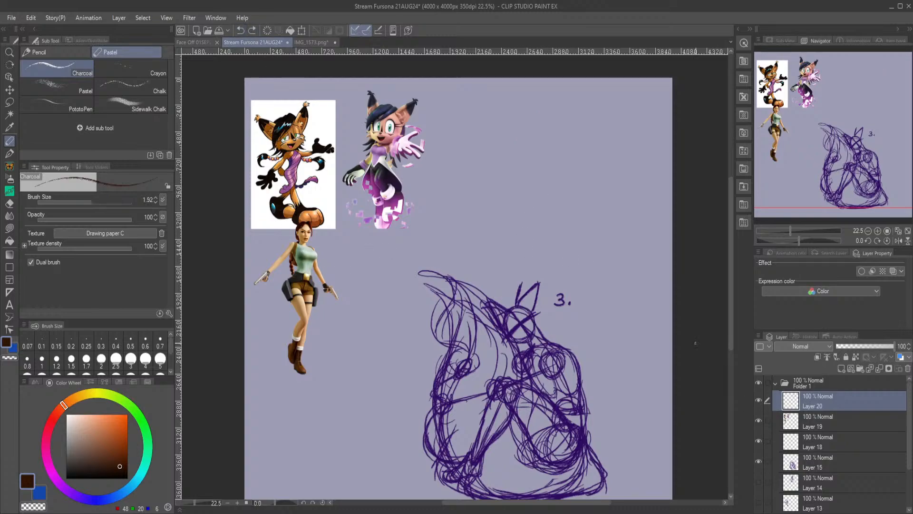
Sketch a small figure's head, centre line, upper body and round shoulder joints above the purple pose sketch.
mouse_move(523, 122)
mouse_down()
mouse_move(510, 119)
mouse_move(530, 112)
mouse_move(519, 138)
mouse_move(518, 235)
mouse_up()
mouse_move(519, 151)
mouse_down()
mouse_move(509, 257)
mouse_move(502, 159)
mouse_move(496, 173)
mouse_move(517, 191)
mouse_move(513, 203)
mouse_move(526, 201)
mouse_move(541, 170)
mouse_move(521, 156)
mouse_up()
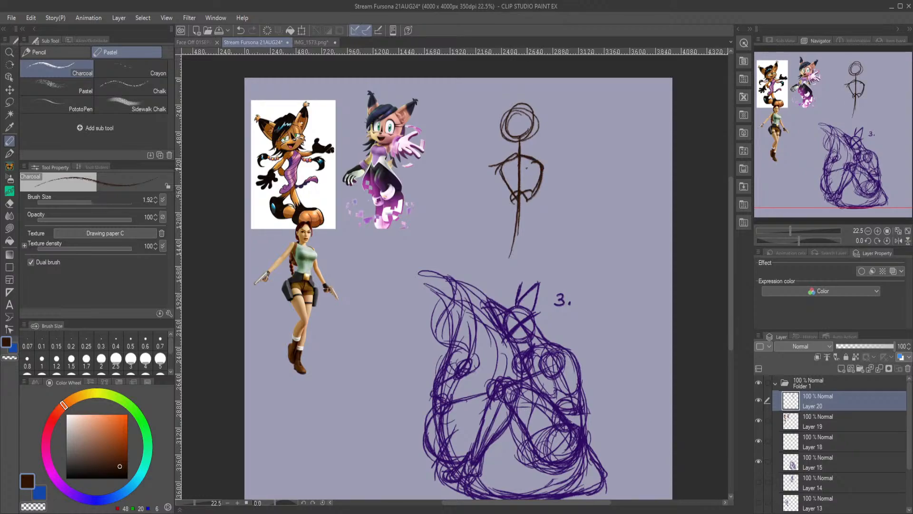
mouse_move(503, 160)
mouse_down()
mouse_move(491, 173)
mouse_move(548, 163)
mouse_move(539, 168)
mouse_up()
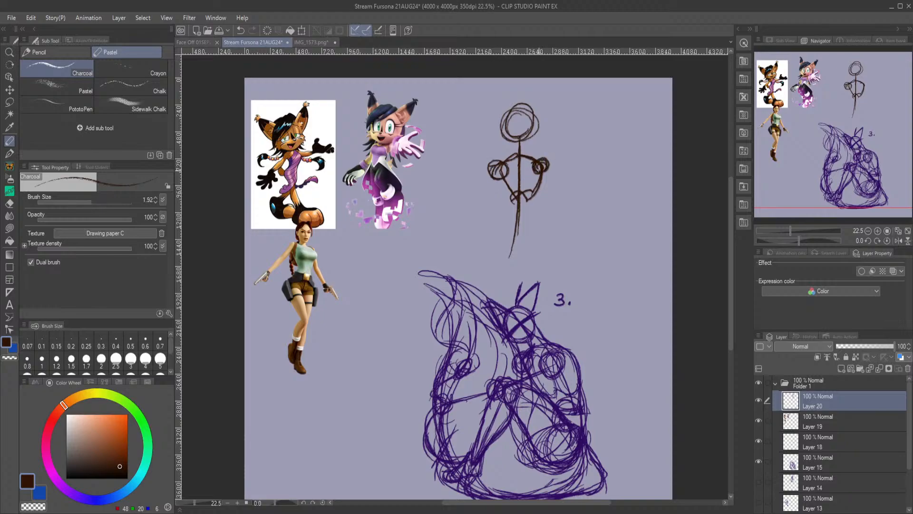
Build up the figure's torso with repeated strokes tapering from the shoulders to a narrow point at the hips.
drag(518, 196, 519, 205)
drag(536, 182, 512, 215)
mouse_move(509, 175)
mouse_down()
mouse_move(507, 211)
mouse_move(521, 233)
mouse_up()
drag(535, 197, 522, 227)
drag(538, 187, 520, 233)
drag(514, 196, 514, 231)
drag(507, 190, 518, 217)
drag(504, 164, 507, 182)
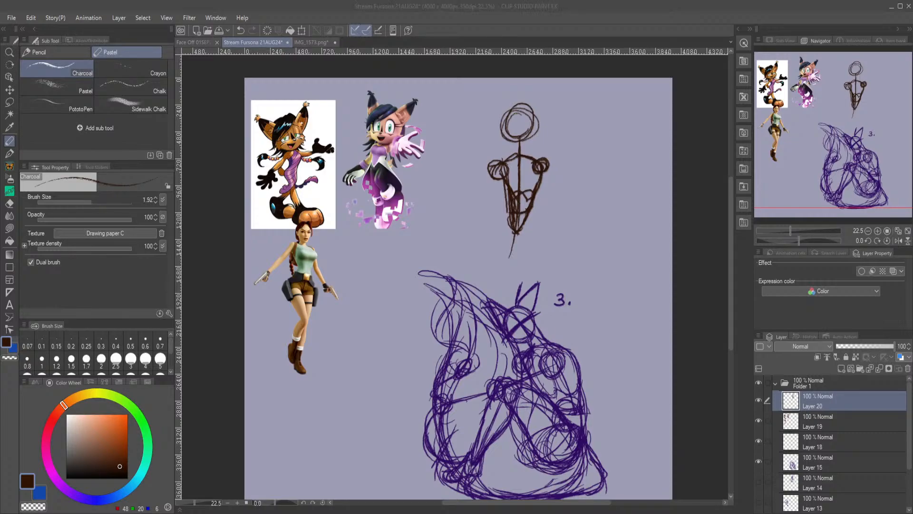
click(491, 281)
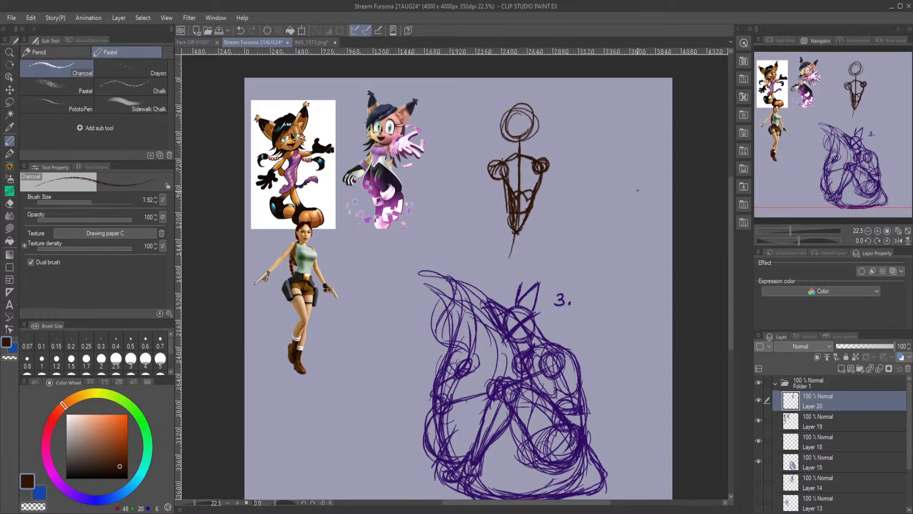
Sketch the figure's long thighs and one lower leg over the purple pose, and clear the whole figure from Layer 20.
drag(507, 210, 460, 316)
mouse_move(497, 278)
mouse_down()
mouse_move(468, 304)
mouse_move(513, 225)
mouse_move(492, 238)
mouse_move(471, 312)
mouse_move(514, 233)
mouse_move(533, 310)
mouse_move(543, 308)
mouse_move(537, 237)
mouse_move(542, 269)
mouse_up()
mouse_move(527, 214)
mouse_down()
mouse_move(542, 286)
mouse_move(522, 276)
mouse_move(517, 236)
mouse_up()
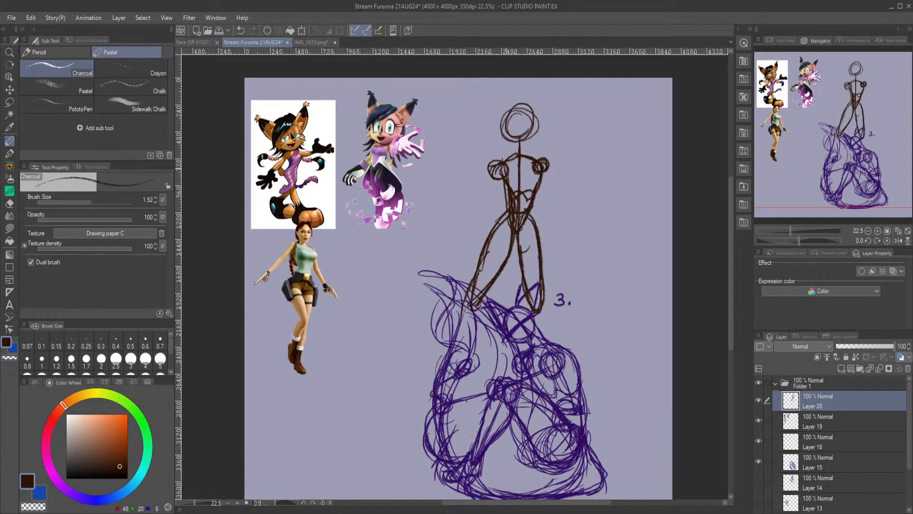
mouse_move(485, 295)
mouse_down()
mouse_move(478, 329)
mouse_move(445, 381)
mouse_up()
drag(464, 313, 443, 369)
drag(472, 291, 451, 353)
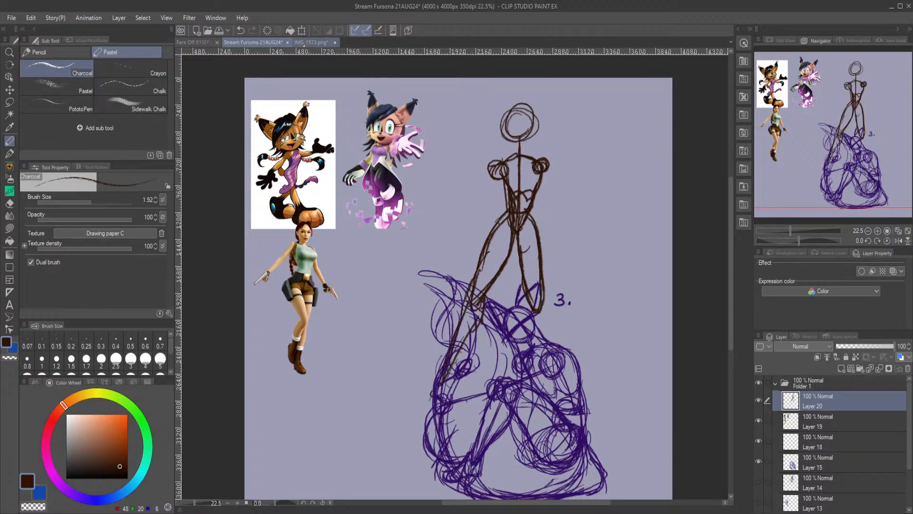
click(267, 31)
Enlarge the purple pose sketch on Layer 15 to 135% and position it in the canvas's lower right.
drag(832, 154, 844, 149)
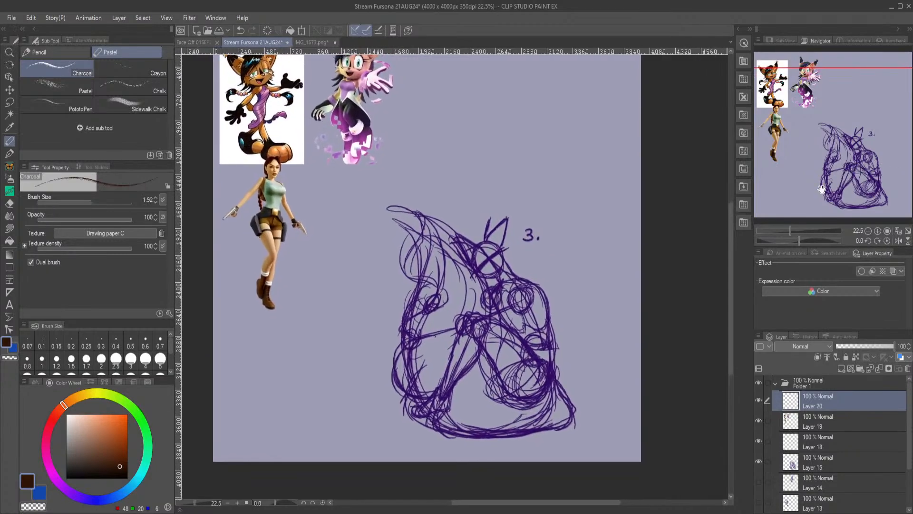
scroll(543, 402, up, 2)
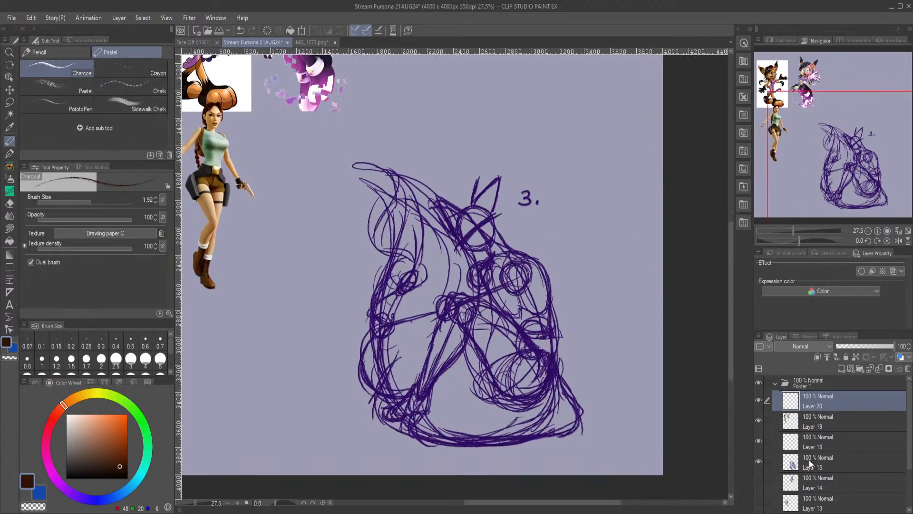
click(809, 459)
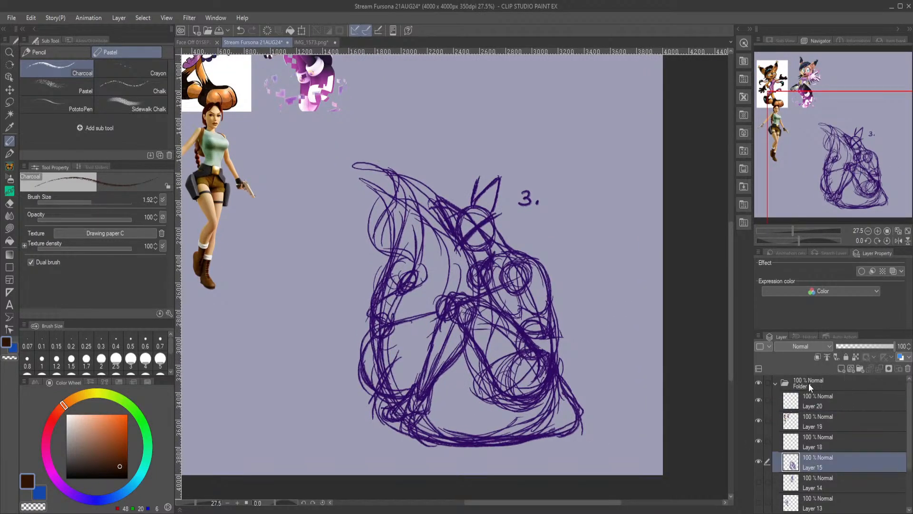
scroll(589, 333, up, 3)
drag(829, 143, 837, 184)
scroll(844, 186, up, 1)
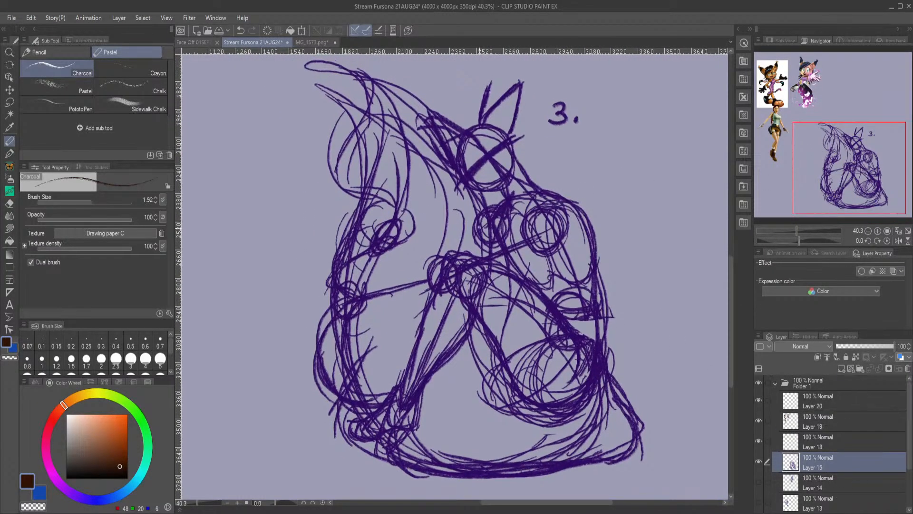
scroll(523, 256, down, 11)
drag(822, 134, 831, 90)
scroll(353, 227, up, 5)
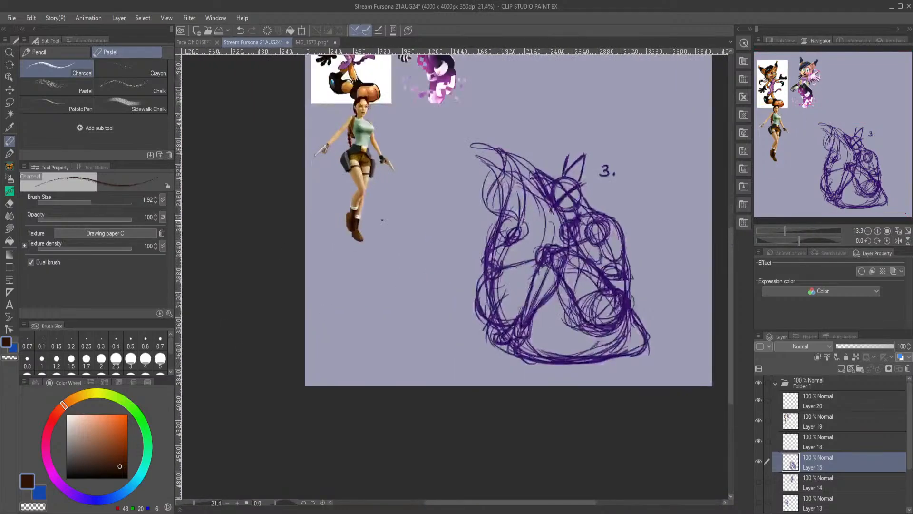
drag(808, 137, 829, 99)
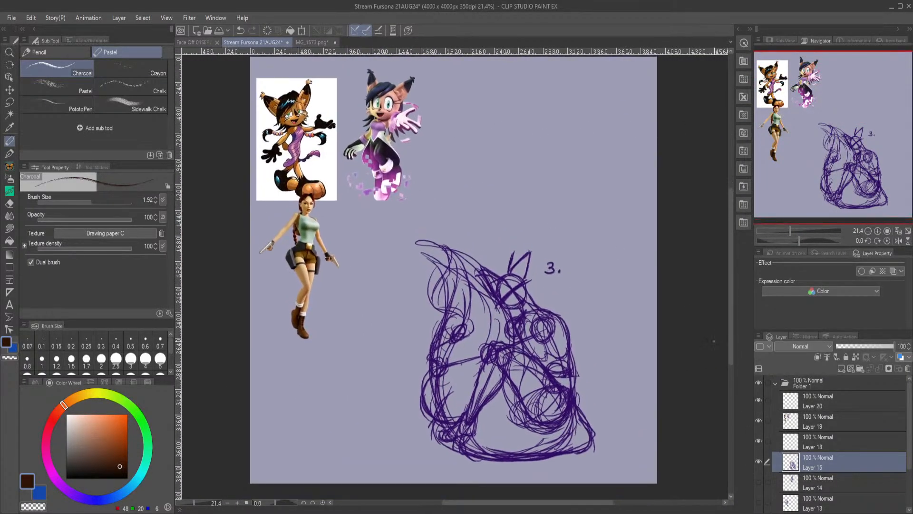
click(301, 34)
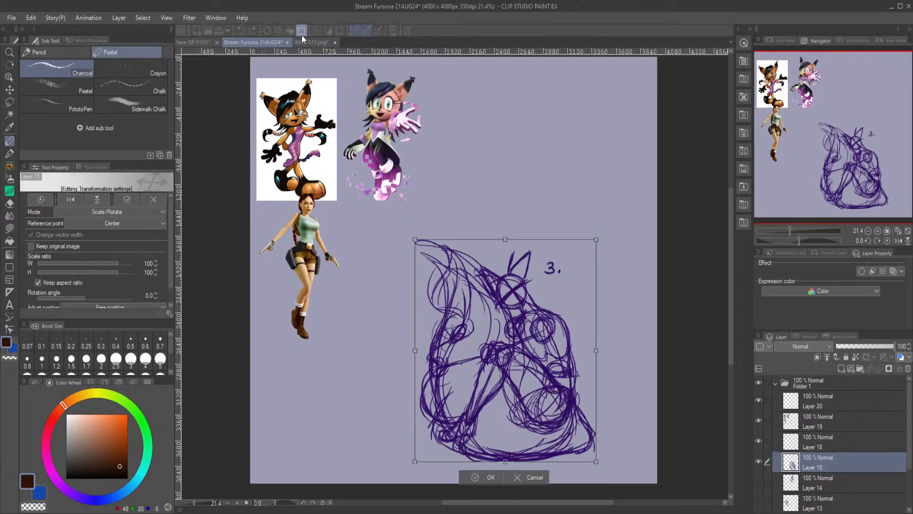
mouse_move(596, 240)
mouse_down()
mouse_move(711, 99)
mouse_move(746, 96)
mouse_up()
drag(484, 431, 399, 424)
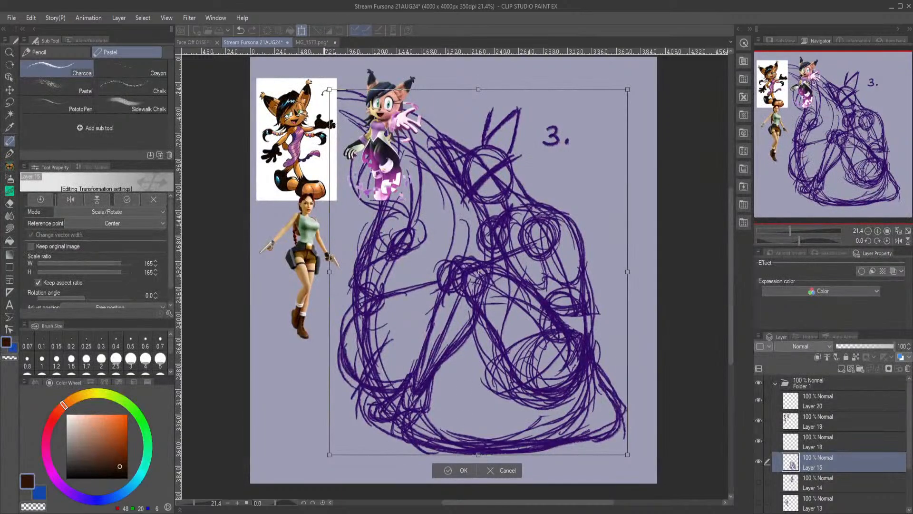
drag(331, 90, 383, 154)
drag(448, 250, 464, 266)
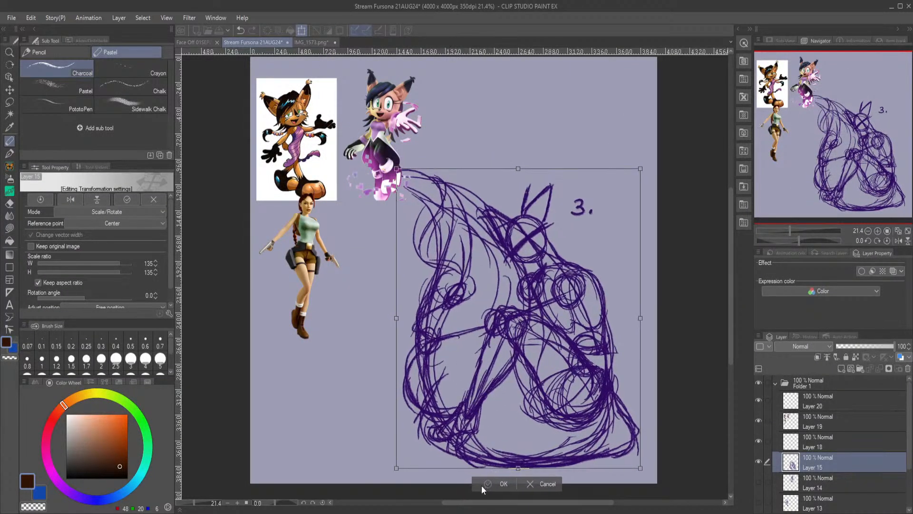
key(Return)
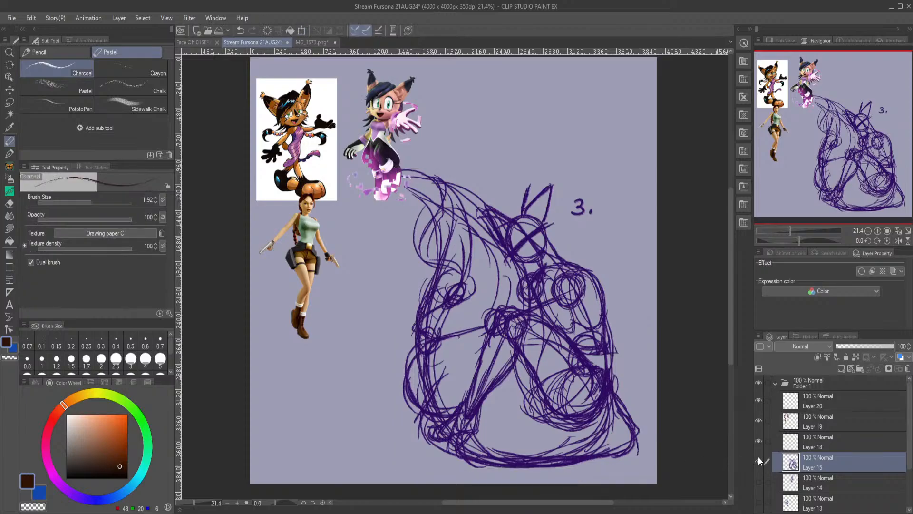
Lower the purple pose sketch on Layer 15 to 43% opacity and make Layer 18 the active drawing layer.
click(799, 443)
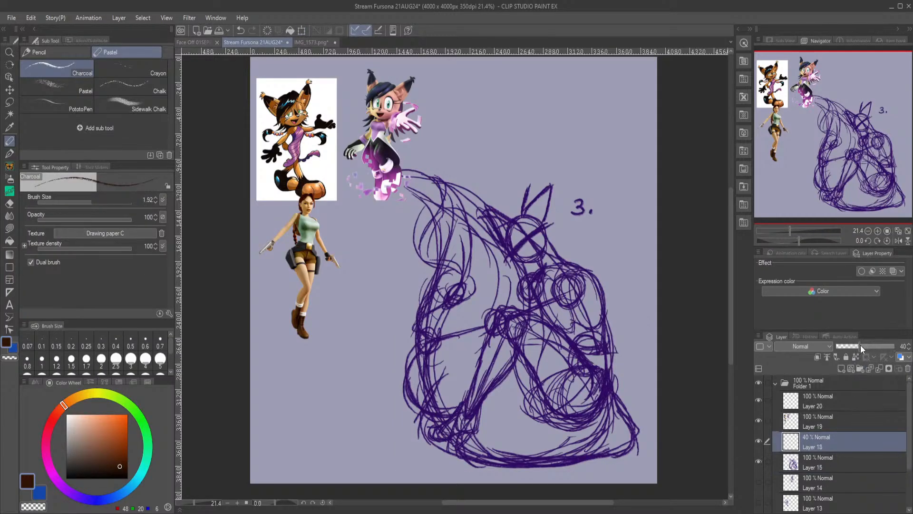
click(822, 465)
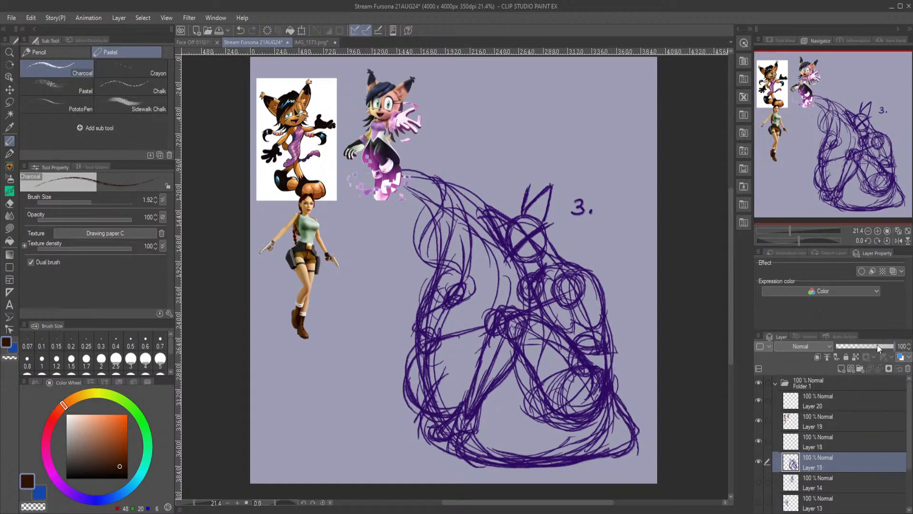
drag(878, 347, 861, 346)
click(832, 447)
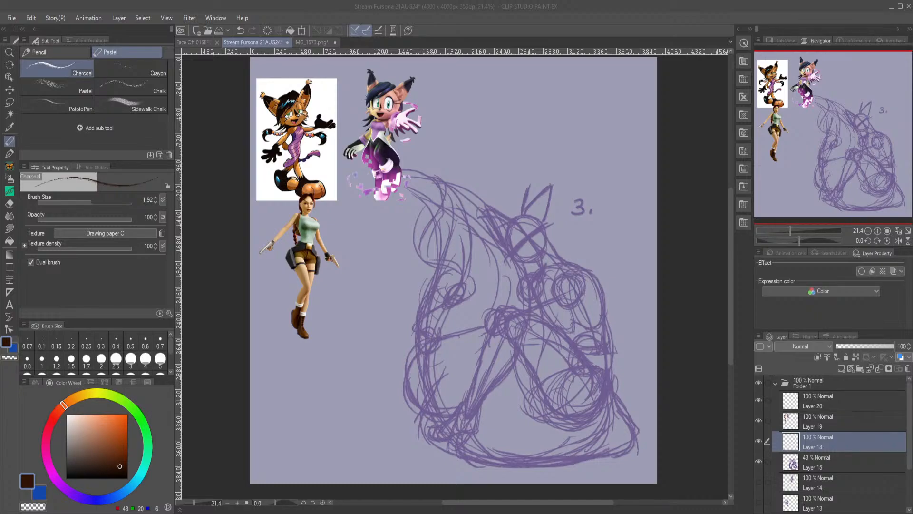
Try a dark brown head circle with crossing guide lines over the pose sketch, and clear it from Layer 18.
scroll(553, 401, up, 2)
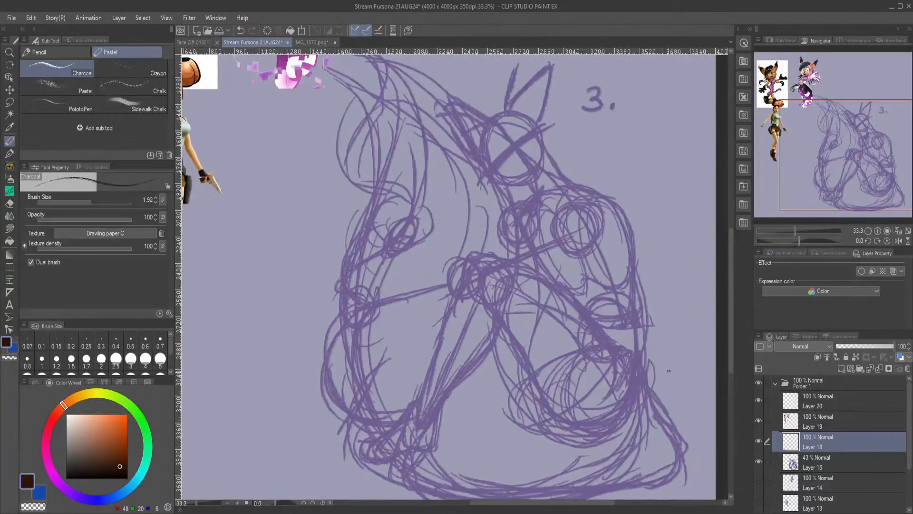
drag(450, 195, 375, 241)
scroll(375, 241, up, 2)
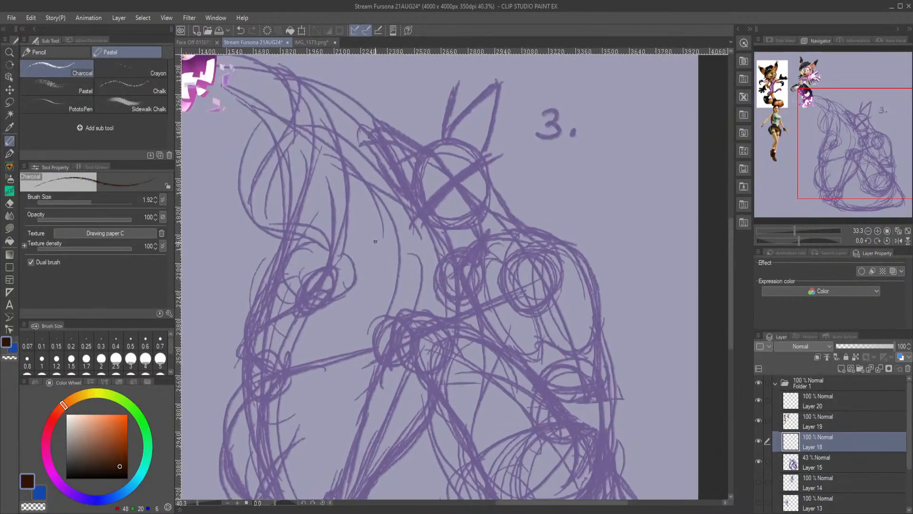
scroll(474, 167, up, 2)
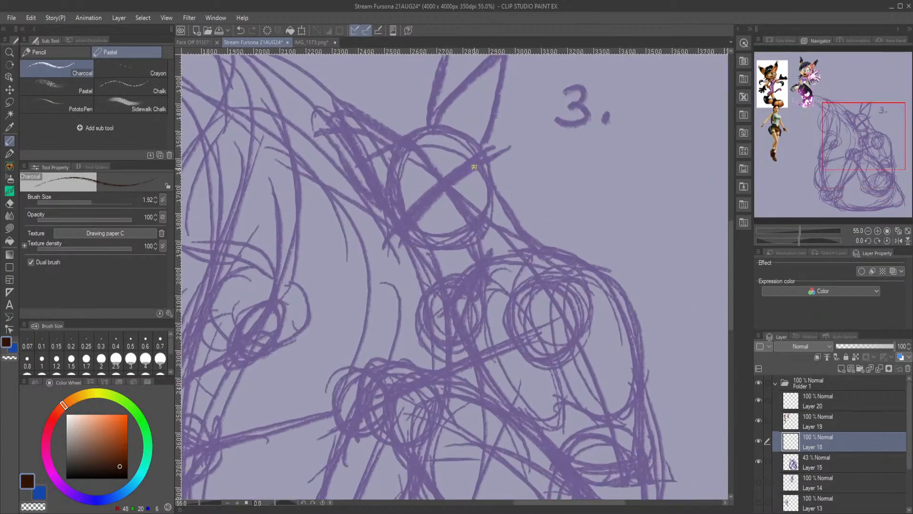
drag(455, 177, 420, 225)
mouse_move(411, 138)
mouse_down()
mouse_move(470, 225)
mouse_move(480, 217)
mouse_up()
mouse_move(474, 249)
mouse_down()
mouse_move(486, 233)
mouse_move(492, 169)
mouse_move(418, 130)
mouse_move(411, 240)
mouse_move(469, 255)
mouse_move(495, 227)
mouse_up()
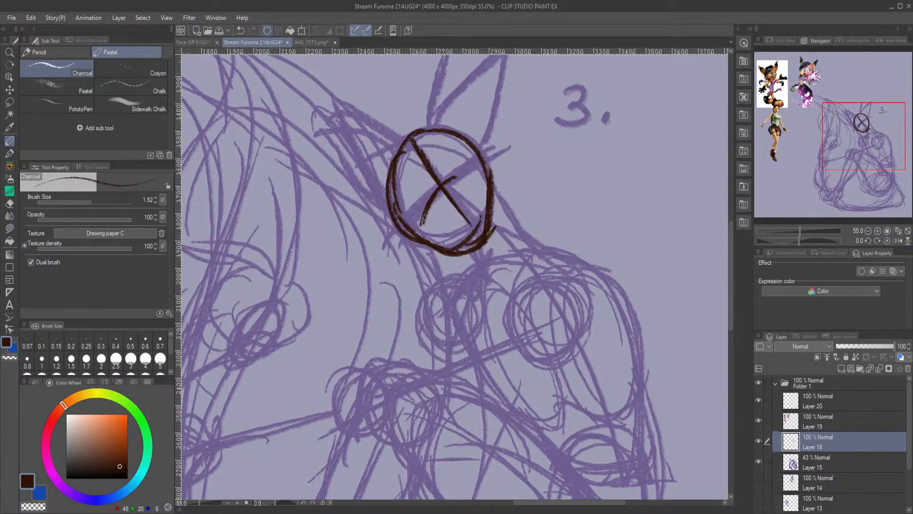
click(266, 30)
Pick a salmon colour (RGB 209, 127, 119) and sketch the head outline with a diagonal centre line over the purple head.
click(55, 415)
click(121, 440)
click(123, 437)
drag(124, 436, 92, 426)
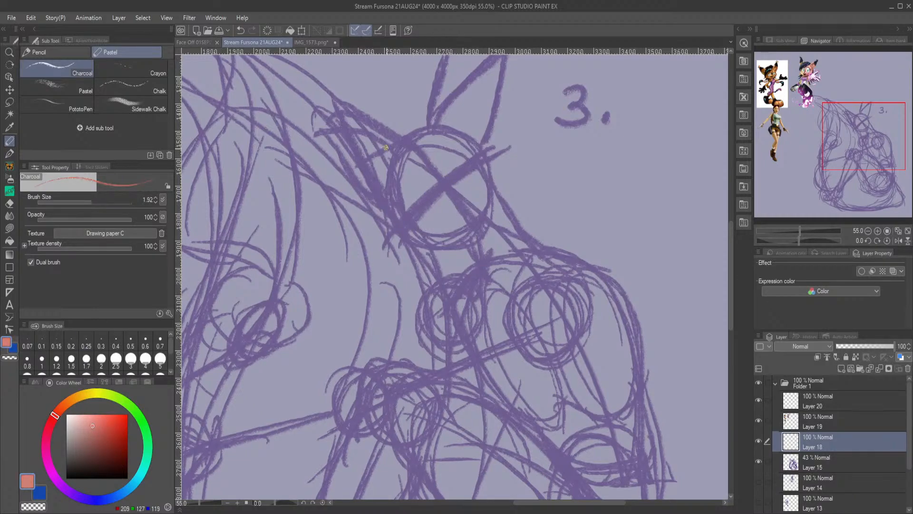
mouse_move(410, 132)
mouse_down()
mouse_move(484, 250)
mouse_move(495, 237)
mouse_move(488, 248)
mouse_move(494, 192)
mouse_move(464, 138)
mouse_move(488, 174)
mouse_move(445, 129)
mouse_move(409, 185)
mouse_move(416, 135)
mouse_move(418, 192)
mouse_move(393, 173)
mouse_move(433, 249)
mouse_move(420, 236)
mouse_move(484, 252)
mouse_up()
drag(393, 204, 391, 158)
mouse_move(440, 135)
mouse_down()
mouse_move(477, 162)
mouse_move(489, 159)
mouse_up()
mouse_move(407, 147)
mouse_down()
mouse_move(326, 107)
mouse_move(395, 213)
mouse_up()
Sketch two long pointed ears spreading outward from either side of the head.
mouse_move(336, 113)
mouse_down()
mouse_move(383, 151)
mouse_move(361, 134)
mouse_move(392, 170)
mouse_up()
drag(359, 122, 389, 151)
mouse_move(325, 105)
mouse_down()
mouse_move(396, 151)
mouse_move(511, 76)
mouse_up()
mouse_move(477, 141)
mouse_down()
mouse_move(513, 75)
mouse_move(428, 125)
mouse_up()
drag(520, 75, 434, 116)
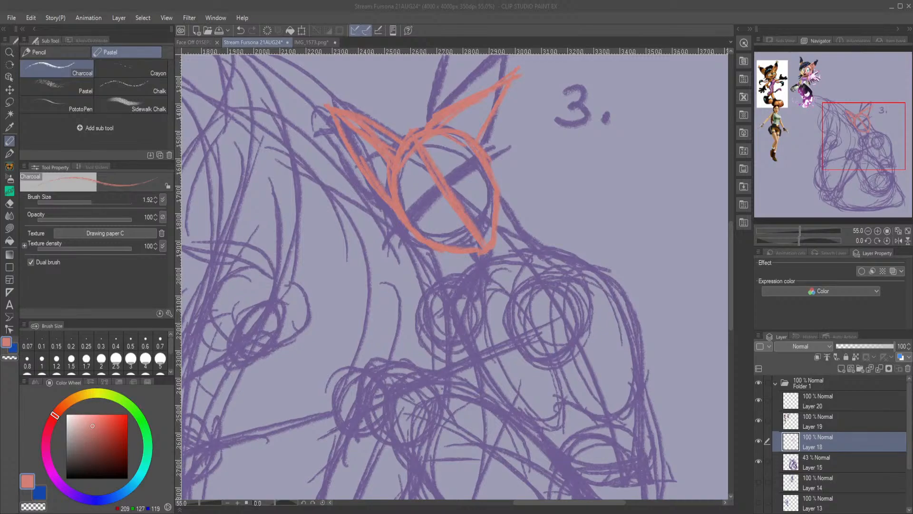
Sketch the neck and shoulder line, the round shoulder joint, and the upper arm running down to a circular elbow joint.
mouse_move(503, 206)
mouse_down()
mouse_move(555, 260)
mouse_move(527, 247)
mouse_move(606, 271)
mouse_up()
mouse_move(557, 255)
mouse_down()
mouse_move(604, 290)
mouse_move(485, 309)
mouse_up()
mouse_move(524, 259)
mouse_down()
mouse_move(488, 324)
mouse_move(502, 347)
mouse_up()
mouse_move(489, 314)
mouse_down()
mouse_move(569, 277)
mouse_move(505, 339)
mouse_up()
mouse_move(525, 288)
mouse_down()
mouse_move(542, 350)
mouse_move(514, 319)
mouse_move(526, 281)
mouse_move(552, 285)
mouse_move(550, 336)
mouse_move(537, 327)
mouse_move(370, 398)
mouse_move(369, 373)
mouse_move(455, 324)
mouse_up()
mouse_move(543, 275)
mouse_down()
mouse_move(354, 381)
mouse_move(394, 400)
mouse_move(505, 372)
mouse_up()
mouse_move(414, 393)
mouse_down()
mouse_move(577, 339)
mouse_move(559, 348)
mouse_move(581, 294)
mouse_move(588, 325)
mouse_move(489, 301)
mouse_up()
Recolour all the salmon lines on Layer 18 to dark red (RGB 163, 37, 25), locking transparency only during the fill.
mouse_move(865, 141)
mouse_down()
mouse_move(869, 163)
mouse_move(864, 148)
mouse_move(854, 186)
mouse_move(861, 144)
mouse_up()
click(108, 458)
click(118, 437)
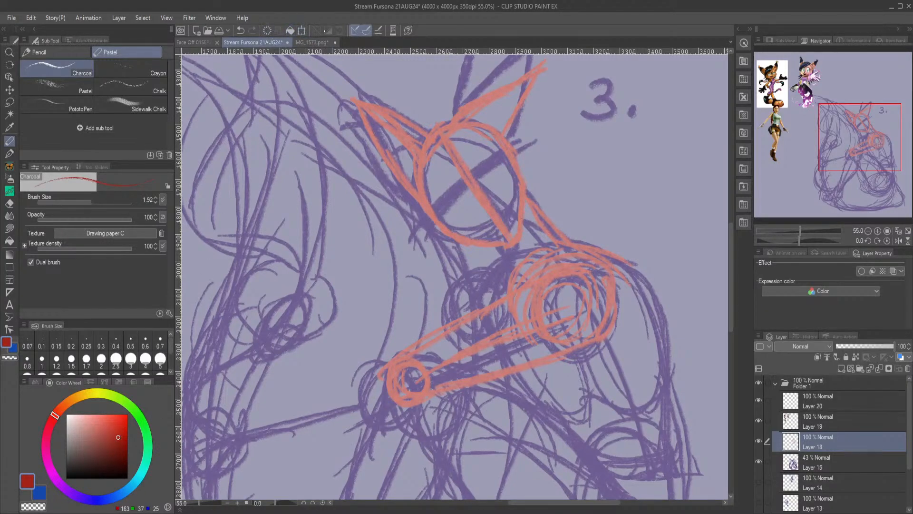
click(855, 356)
click(290, 30)
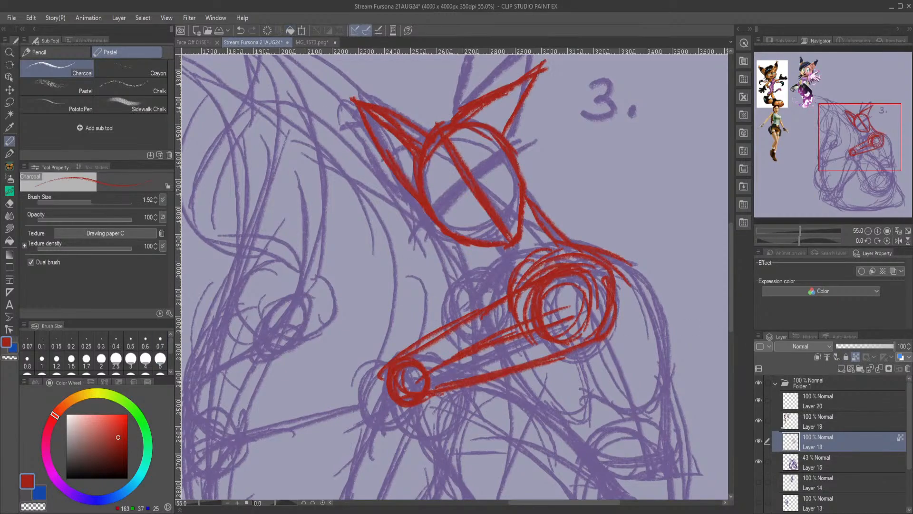
click(856, 357)
Sketch the forearm from the elbow joint out to a small round wrist joint.
drag(872, 141, 843, 161)
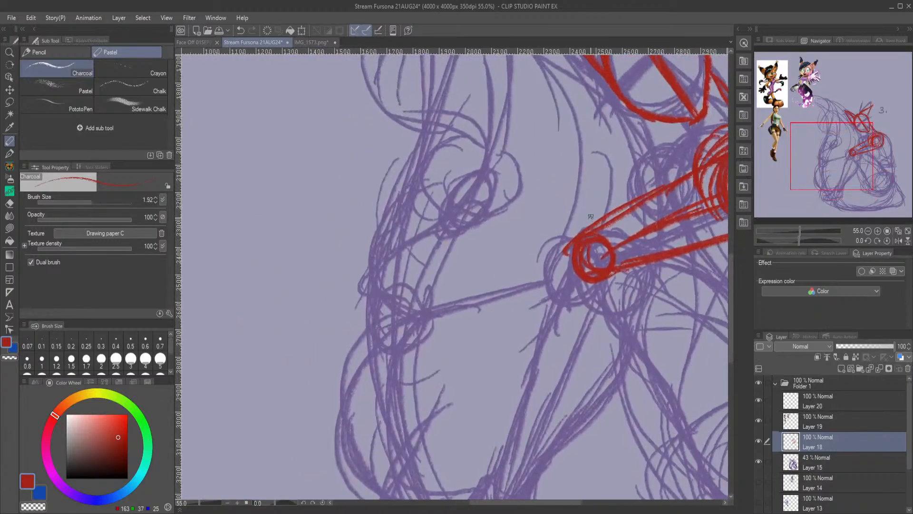
drag(601, 233, 397, 269)
mouse_move(471, 261)
mouse_down()
mouse_move(388, 272)
mouse_move(392, 255)
mouse_move(414, 258)
mouse_move(428, 270)
mouse_move(409, 282)
mouse_move(405, 266)
mouse_move(493, 238)
mouse_up()
mouse_move(407, 262)
mouse_down()
mouse_move(580, 236)
mouse_move(612, 240)
mouse_up()
drag(549, 224, 518, 231)
mouse_move(423, 261)
mouse_down()
mouse_move(443, 281)
mouse_move(405, 284)
mouse_move(558, 285)
mouse_up()
mouse_move(449, 275)
mouse_down()
mouse_move(602, 276)
mouse_move(485, 277)
mouse_up()
Sketch the bent leg's shin from knee to ankle and the thigh running back from the knee.
mouse_move(856, 169)
mouse_down()
mouse_move(894, 200)
mouse_move(899, 188)
mouse_up()
mouse_move(499, 233)
mouse_down()
mouse_move(519, 333)
mouse_move(500, 233)
mouse_move(362, 130)
mouse_move(469, 197)
mouse_move(335, 132)
mouse_move(329, 241)
mouse_move(338, 227)
mouse_move(219, 410)
mouse_up()
mouse_move(268, 326)
mouse_down()
mouse_move(228, 370)
mouse_move(206, 416)
mouse_up()
mouse_move(862, 168)
mouse_down()
mouse_move(831, 193)
mouse_move(831, 177)
mouse_up()
mouse_move(471, 100)
mouse_down()
mouse_move(395, 330)
mouse_move(398, 313)
mouse_move(421, 324)
mouse_move(412, 338)
mouse_move(543, 165)
mouse_move(533, 183)
mouse_move(541, 109)
mouse_up()
drag(545, 143, 639, 312)
drag(566, 210, 644, 328)
Sketch the thigh's underside and the rounded seat curving up toward the lower back.
mouse_move(835, 166)
mouse_down()
mouse_move(840, 191)
mouse_move(861, 160)
mouse_up()
drag(431, 338, 453, 392)
mouse_move(440, 360)
mouse_down()
mouse_move(556, 376)
mouse_move(514, 402)
mouse_move(595, 323)
mouse_up()
drag(457, 385, 571, 378)
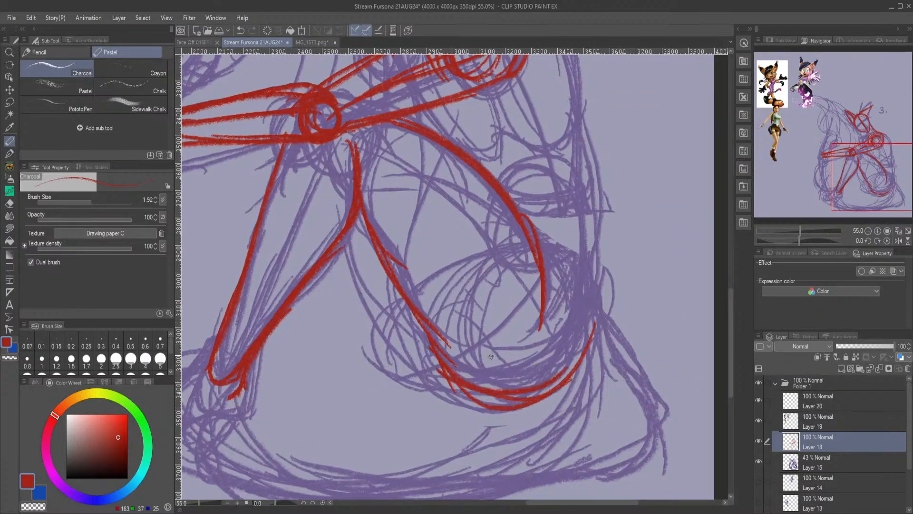
drag(471, 402, 587, 288)
drag(590, 345, 598, 265)
drag(594, 315, 603, 251)
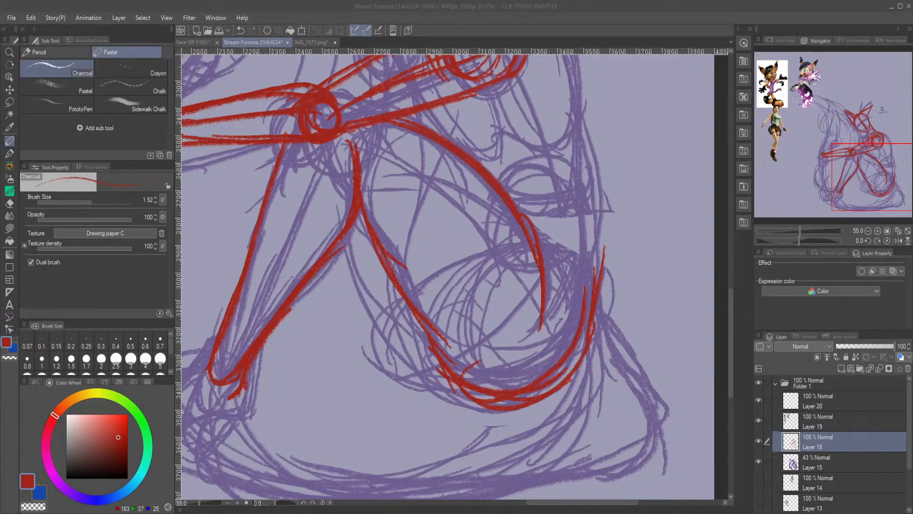
Sketch the long curve of the back from the shoulder down to the hips.
mouse_move(873, 186)
mouse_down()
mouse_move(887, 153)
mouse_move(880, 148)
mouse_up()
mouse_move(516, 181)
mouse_down()
mouse_move(551, 239)
mouse_move(549, 311)
mouse_move(576, 438)
mouse_move(555, 302)
mouse_up()
drag(577, 442, 524, 215)
mouse_move(577, 418)
mouse_down()
mouse_move(474, 166)
mouse_move(564, 496)
mouse_move(572, 452)
mouse_up()
Sketch the foot at the end of the shin with a flat sole, heel, ankle line and rounded toe.
mouse_move(456, 189)
mouse_down()
mouse_move(348, 240)
mouse_move(375, 214)
mouse_up()
drag(414, 190, 286, 273)
mouse_move(348, 236)
mouse_down()
mouse_move(292, 309)
mouse_move(280, 286)
mouse_move(360, 283)
mouse_up()
mouse_move(300, 305)
mouse_down()
mouse_move(422, 271)
mouse_move(407, 264)
mouse_move(465, 248)
mouse_move(440, 187)
mouse_up()
drag(469, 216, 420, 191)
mouse_move(879, 193)
mouse_down()
mouse_move(856, 212)
mouse_move(828, 191)
mouse_up()
mouse_move(550, 266)
mouse_down()
mouse_move(542, 327)
mouse_move(547, 318)
mouse_move(504, 342)
mouse_move(489, 334)
mouse_up()
mouse_move(499, 272)
mouse_down()
mouse_move(519, 257)
mouse_move(493, 330)
mouse_move(488, 290)
mouse_move(445, 326)
mouse_move(448, 339)
mouse_move(442, 332)
mouse_move(541, 331)
mouse_move(457, 341)
mouse_move(449, 310)
mouse_move(421, 323)
mouse_move(451, 342)
mouse_move(435, 335)
mouse_move(446, 314)
mouse_move(478, 300)
mouse_up()
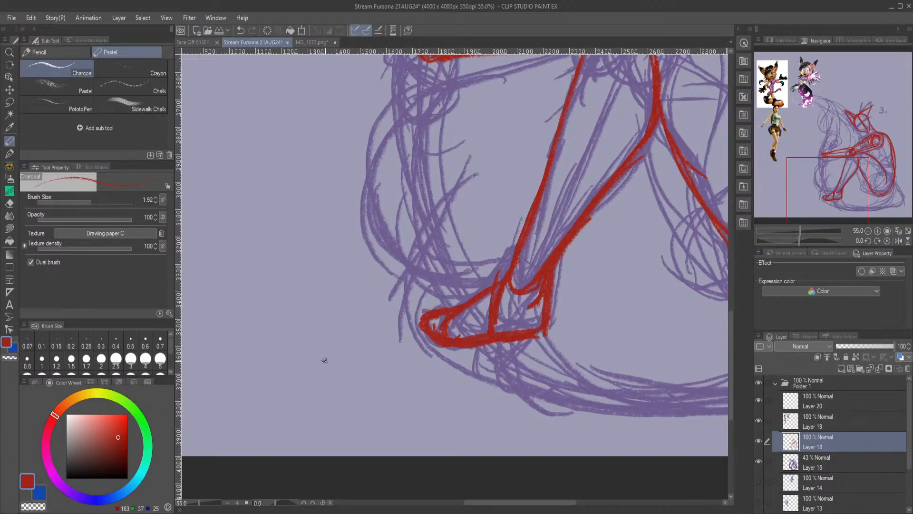
Sketch a large rounded curve bulging outward from the wrist down to the foot.
mouse_move(854, 181)
mouse_down()
mouse_move(858, 160)
mouse_move(880, 155)
mouse_move(857, 161)
mouse_up()
mouse_move(421, 181)
mouse_down()
mouse_move(379, 273)
mouse_move(381, 299)
mouse_up()
drag(423, 182, 433, 402)
mouse_move(352, 294)
mouse_down()
mouse_move(472, 422)
mouse_move(489, 420)
mouse_up()
drag(467, 424, 398, 216)
drag(351, 307, 438, 180)
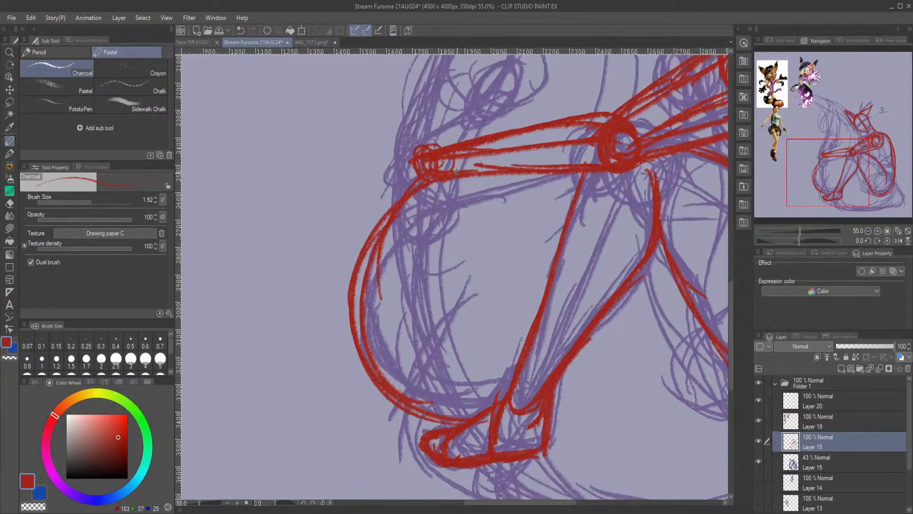
Sketch the hand above the wrist and the narrow tapered shape rising from it.
drag(832, 185, 837, 143)
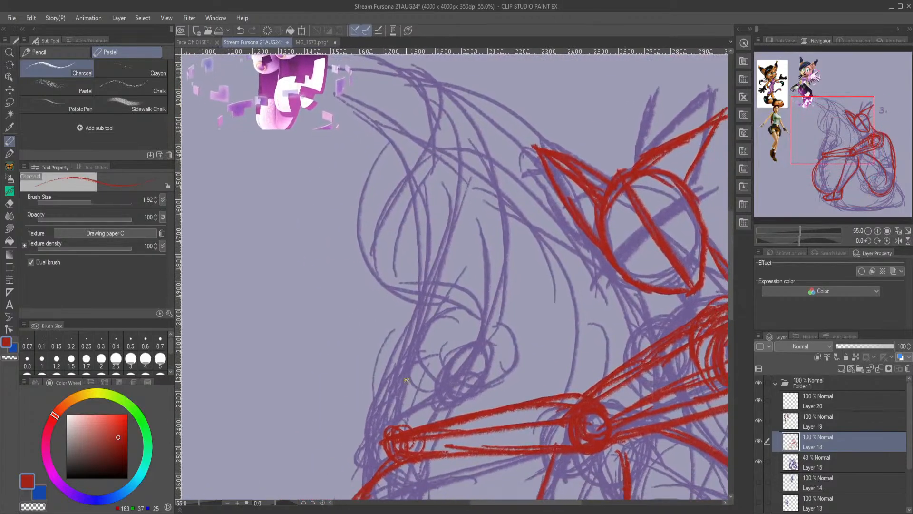
drag(378, 438, 411, 390)
drag(360, 414, 442, 390)
mouse_move(383, 397)
mouse_down()
mouse_move(461, 386)
mouse_move(407, 356)
mouse_move(426, 350)
mouse_move(431, 382)
mouse_move(421, 358)
mouse_move(430, 252)
mouse_up()
mouse_move(408, 178)
mouse_down()
mouse_move(418, 346)
mouse_move(435, 283)
mouse_move(462, 267)
mouse_up()
drag(405, 317, 485, 219)
Sketch a long arc from the tapered shape up and over beneath the purple character reference, and add a short neck line.
mouse_move(447, 264)
mouse_down()
mouse_move(378, 112)
mouse_move(332, 115)
mouse_up()
mouse_move(430, 196)
mouse_down()
mouse_move(432, 153)
mouse_move(211, 242)
mouse_up()
drag(227, 173, 220, 198)
drag(666, 303, 663, 324)
click(646, 513)
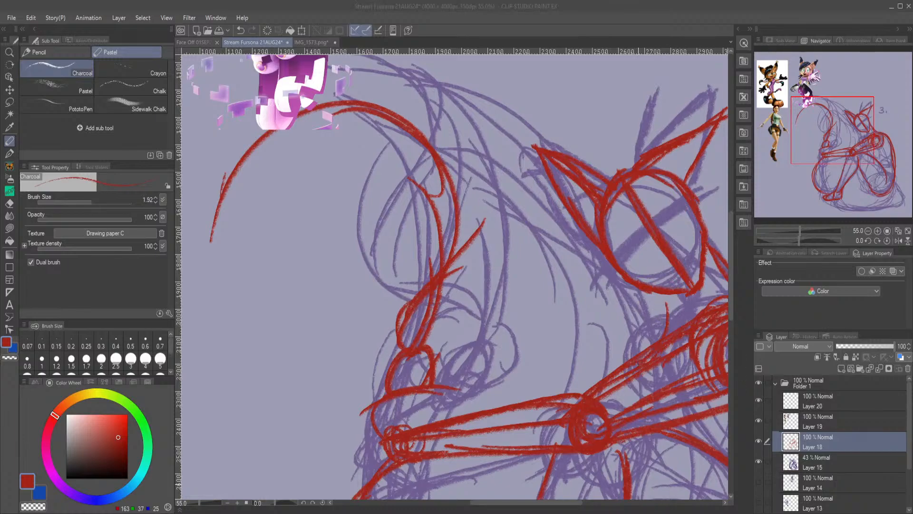
key(alt+Tab)
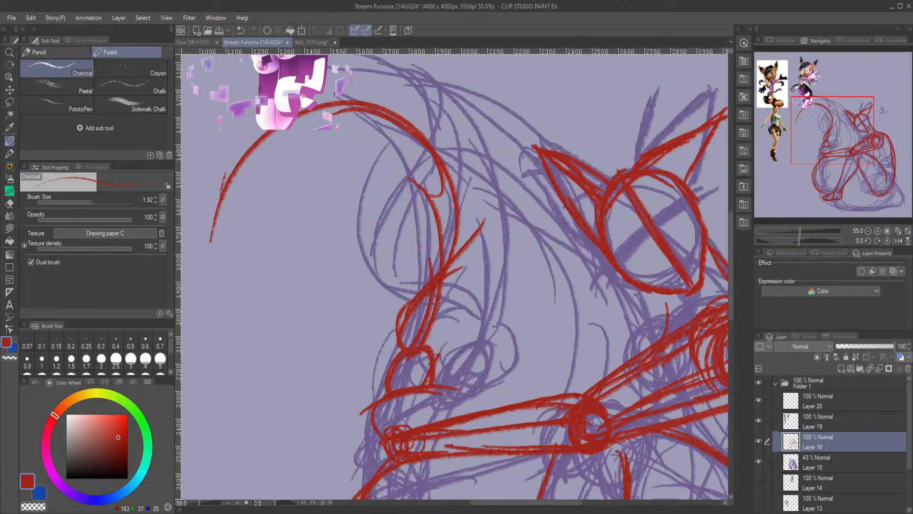
Sketch a long sweeping strand from the head across to the arc and curling down toward the hand.
scroll(607, 136, down, 2)
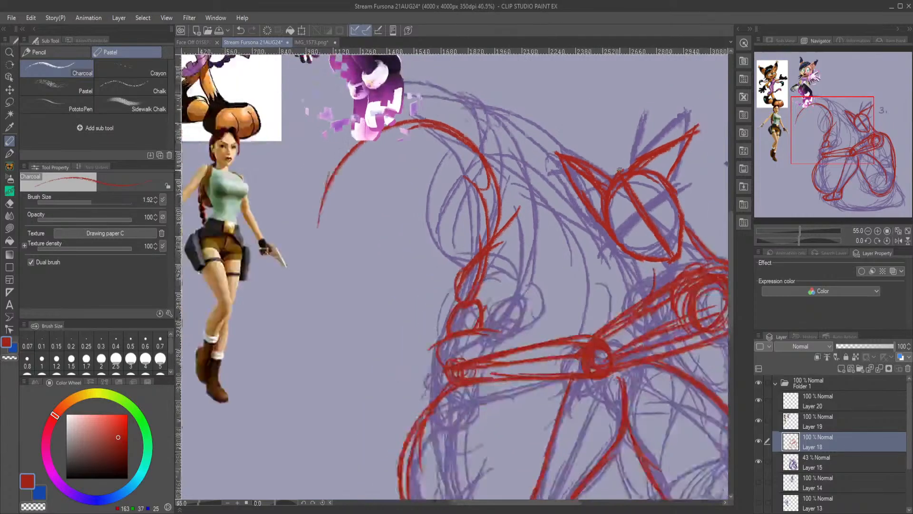
drag(816, 145, 836, 130)
mouse_move(480, 222)
mouse_down()
mouse_move(419, 224)
mouse_move(379, 254)
mouse_up()
mouse_move(403, 224)
mouse_down()
mouse_move(389, 254)
mouse_move(392, 224)
mouse_up()
drag(391, 216, 400, 311)
mouse_move(394, 242)
mouse_down()
mouse_move(397, 317)
mouse_move(383, 336)
mouse_up()
mouse_move(363, 237)
mouse_down()
mouse_move(397, 297)
mouse_move(345, 233)
mouse_move(388, 216)
mouse_move(471, 220)
mouse_move(514, 245)
mouse_move(538, 280)
mouse_up()
drag(477, 228, 357, 267)
drag(392, 222, 378, 269)
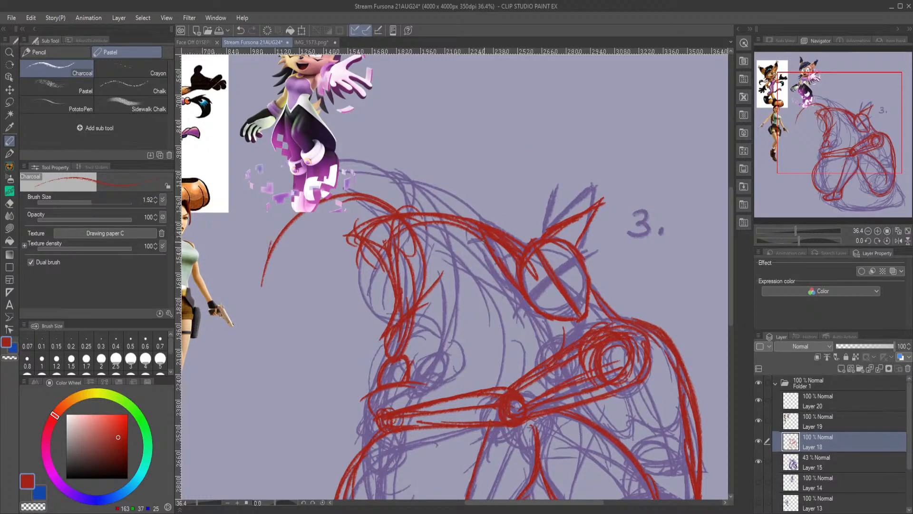
Thicken the hanging strand down to the hand, and reinforce the forearm and wrist lines.
drag(368, 228, 389, 278)
mouse_move(358, 253)
mouse_down()
mouse_move(398, 288)
mouse_move(404, 312)
mouse_move(373, 349)
mouse_up()
drag(386, 320, 390, 360)
mouse_move(394, 301)
mouse_down()
mouse_move(376, 356)
mouse_move(379, 344)
mouse_up()
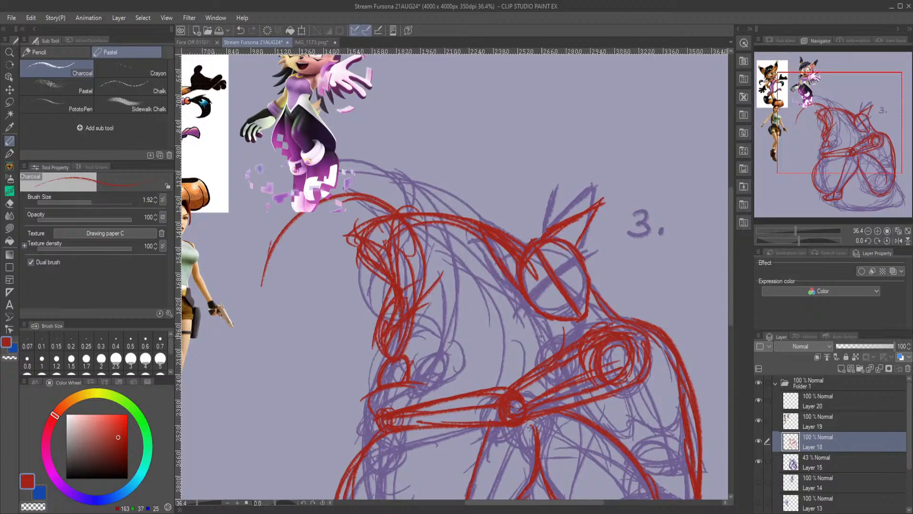
mouse_move(508, 389)
mouse_down()
mouse_move(448, 394)
mouse_move(386, 416)
mouse_move(409, 442)
mouse_move(433, 431)
mouse_move(485, 437)
mouse_up()
mouse_move(409, 425)
mouse_down()
mouse_move(518, 424)
mouse_move(397, 426)
mouse_up()
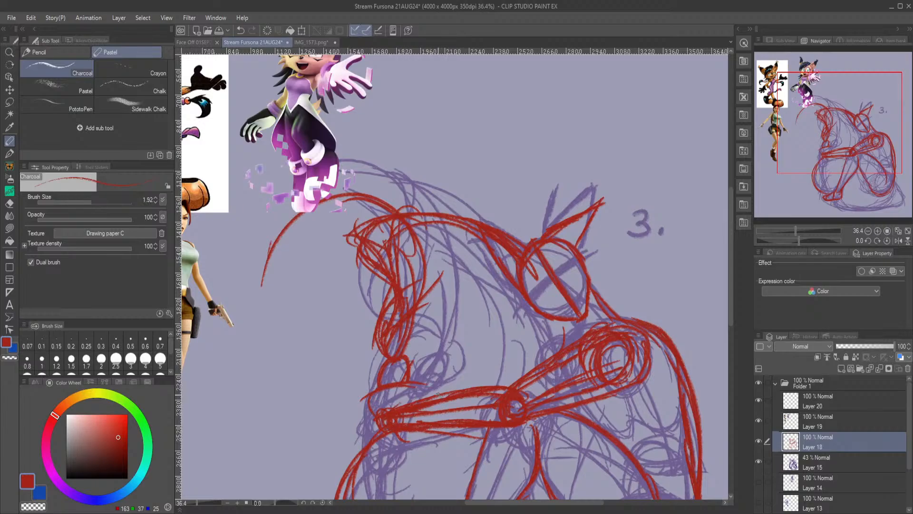
Sketch the tail sweeping along the ground beneath the figure from the hips to the foot.
mouse_move(878, 152)
mouse_down()
mouse_move(880, 206)
mouse_move(889, 205)
mouse_up()
mouse_move(357, 386)
mouse_down()
mouse_move(432, 426)
mouse_move(637, 415)
mouse_move(653, 398)
mouse_move(660, 319)
mouse_move(675, 373)
mouse_move(599, 416)
mouse_up()
mouse_move(401, 423)
mouse_down()
mouse_move(590, 418)
mouse_move(359, 402)
mouse_move(364, 357)
mouse_up()
drag(857, 221, 857, 179)
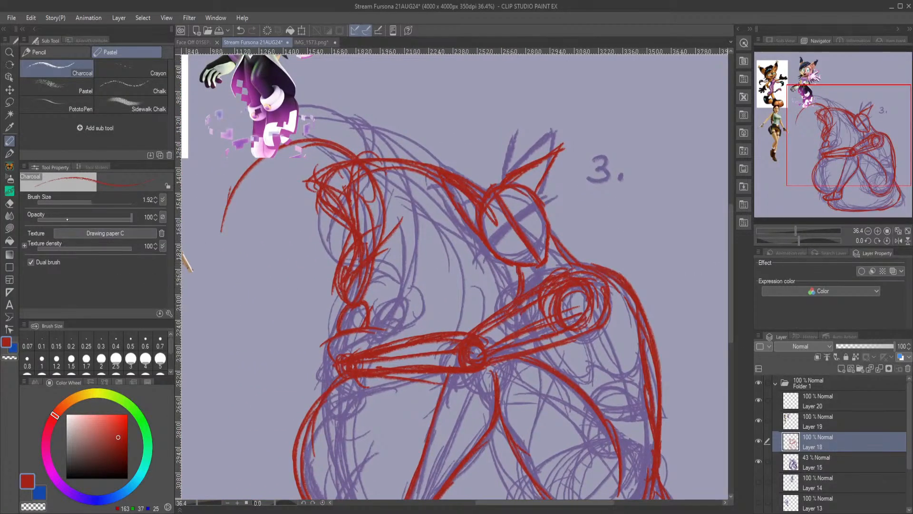
Fade out the forearm, elbow and lower upper-arm lines with the Kneaded eraser.
click(9, 203)
mouse_move(606, 307)
mouse_down()
mouse_move(597, 297)
mouse_move(494, 359)
mouse_move(538, 344)
mouse_up()
mouse_move(612, 336)
mouse_down()
mouse_move(481, 359)
mouse_move(361, 362)
mouse_move(418, 345)
mouse_up()
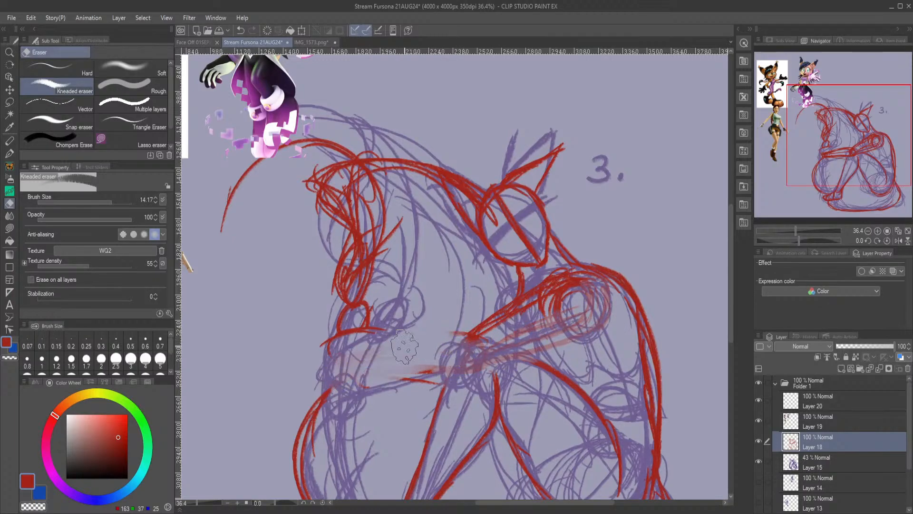
Redraw the upper arm with the Charcoal brush from the shoulder to a slimmer elbow, and strengthen the neck line.
click(9, 153)
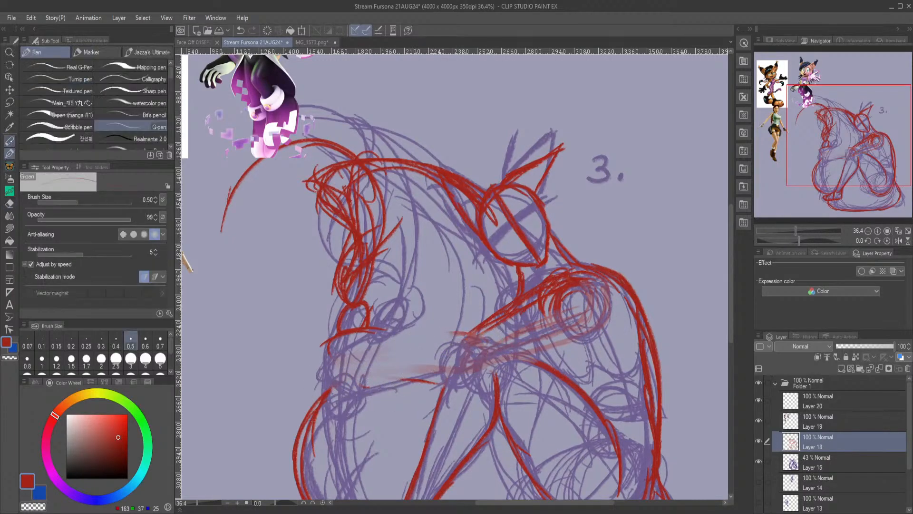
click(9, 141)
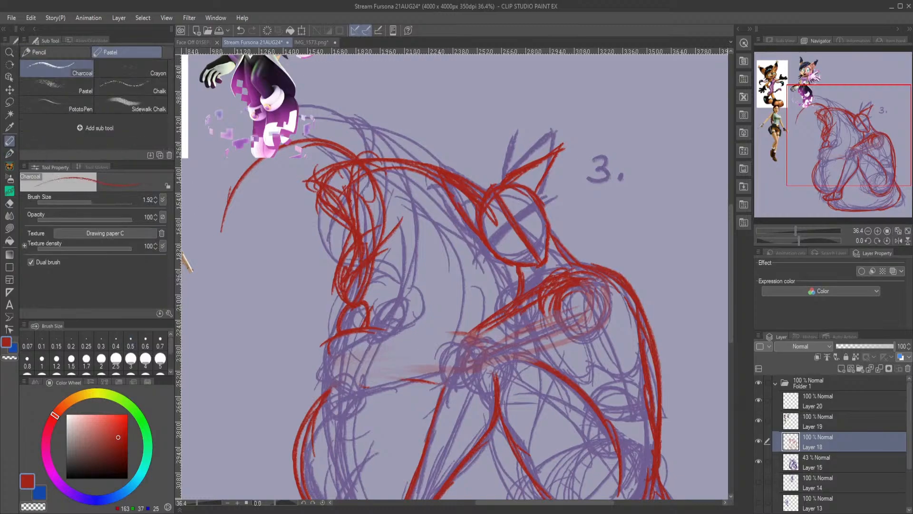
mouse_move(513, 297)
mouse_down()
mouse_move(459, 344)
mouse_move(485, 352)
mouse_move(592, 322)
mouse_move(593, 298)
mouse_move(590, 313)
mouse_move(547, 291)
mouse_move(535, 317)
mouse_up()
drag(476, 328, 447, 346)
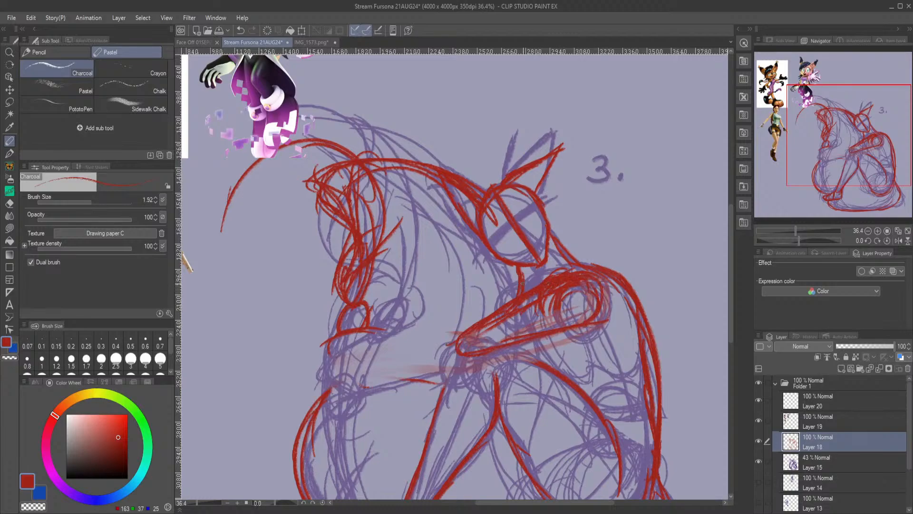
drag(521, 266, 527, 291)
Redraw the forearm and rounded hand, and add an outer curve running down from the hand.
mouse_move(456, 335)
mouse_down()
mouse_move(365, 348)
mouse_move(354, 364)
mouse_move(457, 355)
mouse_move(385, 360)
mouse_up()
mouse_move(499, 350)
mouse_down()
mouse_move(350, 361)
mouse_move(437, 343)
mouse_up()
mouse_move(361, 356)
mouse_down()
mouse_move(474, 328)
mouse_move(424, 334)
mouse_up()
mouse_move(362, 369)
mouse_down()
mouse_move(337, 362)
mouse_move(338, 378)
mouse_move(370, 370)
mouse_move(330, 362)
mouse_move(333, 377)
mouse_up()
mouse_move(342, 329)
mouse_down()
mouse_move(284, 439)
mouse_move(282, 470)
mouse_up()
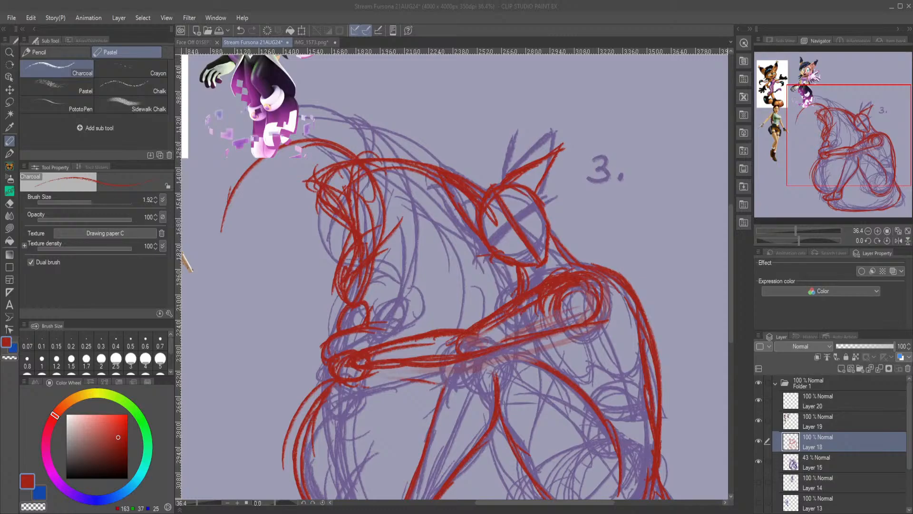
Examine the hair and ears on the two fox character references up close, and undo the last mark.
click(542, 378)
drag(829, 143, 783, 132)
drag(781, 131, 781, 98)
scroll(279, 243, up, 3)
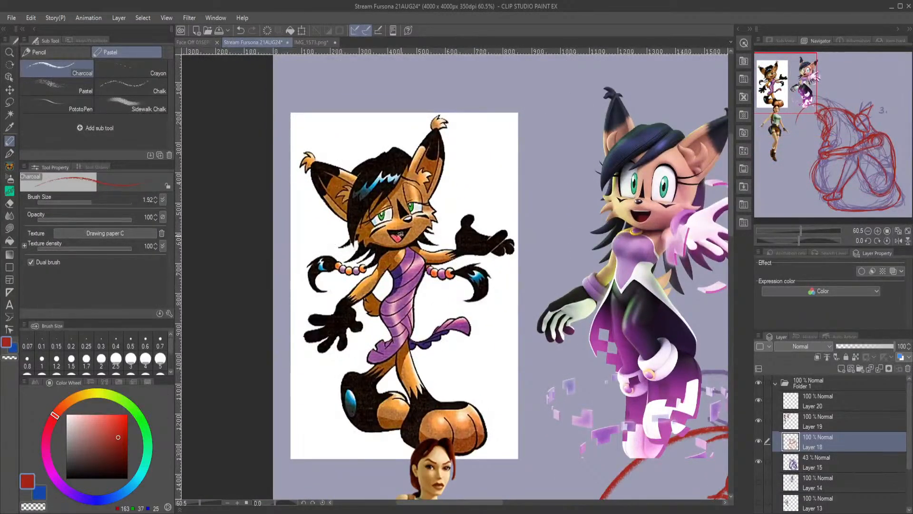
click(241, 31)
mouse_move(795, 93)
mouse_down()
mouse_move(886, 151)
mouse_move(880, 122)
mouse_up()
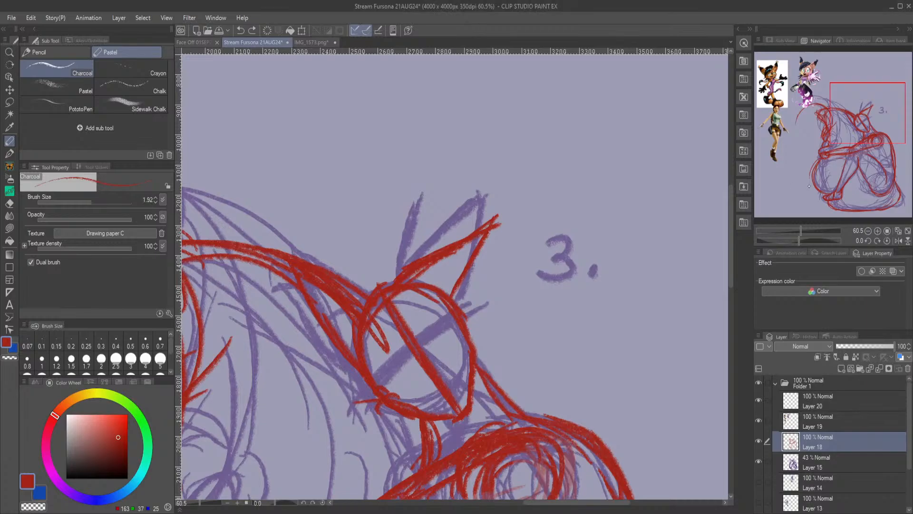
mouse_move(872, 126)
mouse_down()
mouse_move(866, 148)
mouse_move(862, 137)
mouse_up()
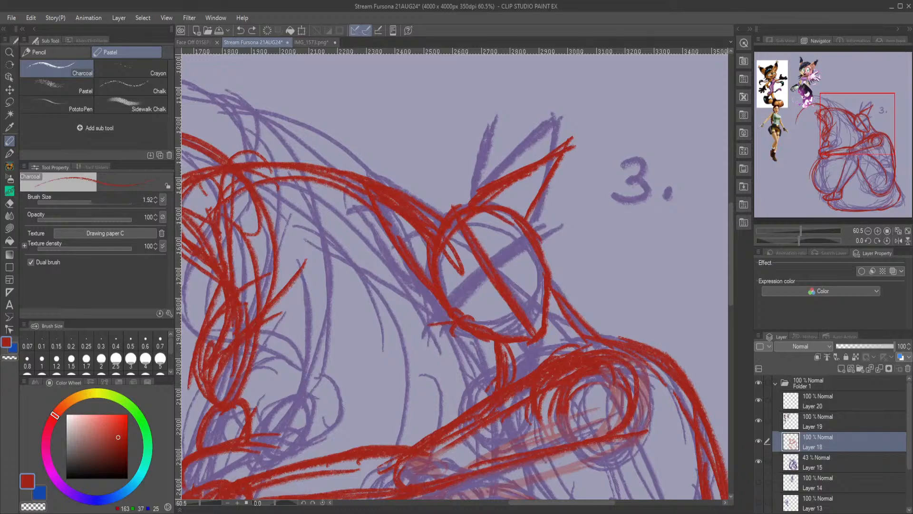
Sketch layered hair strands falling down the left side of the head, and add a crossing guide line on the face.
drag(469, 189, 439, 199)
drag(423, 236, 431, 345)
drag(412, 266, 421, 330)
drag(412, 228, 428, 349)
drag(424, 247, 433, 354)
drag(430, 279, 466, 299)
drag(500, 220, 459, 331)
mouse_move(443, 254)
mouse_down()
mouse_move(453, 366)
mouse_move(450, 357)
mouse_up()
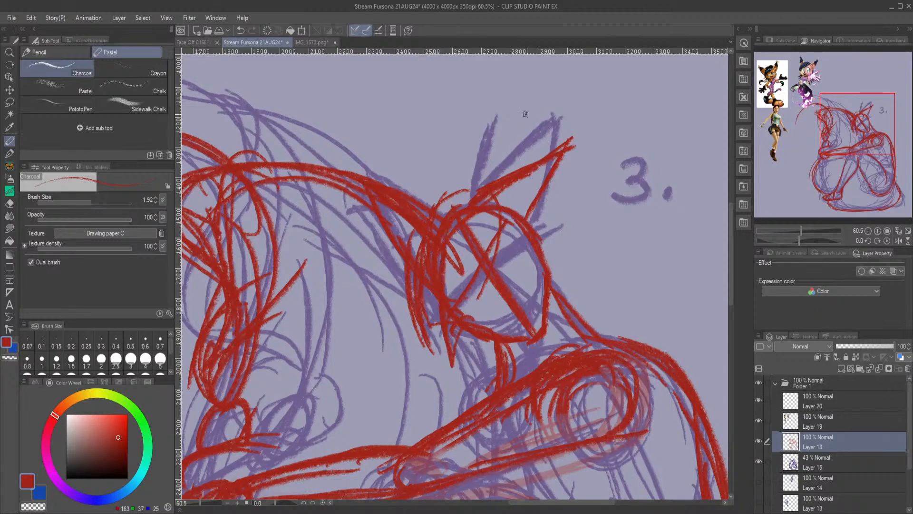
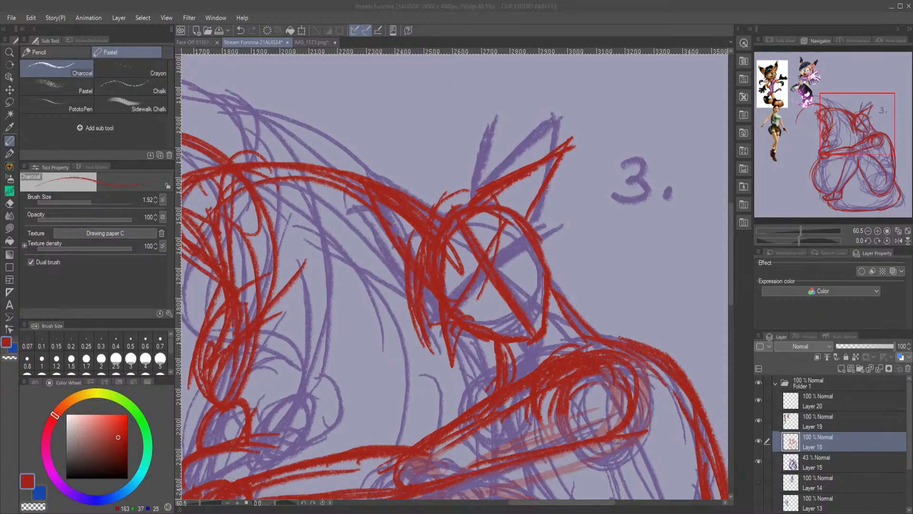
click(441, 317)
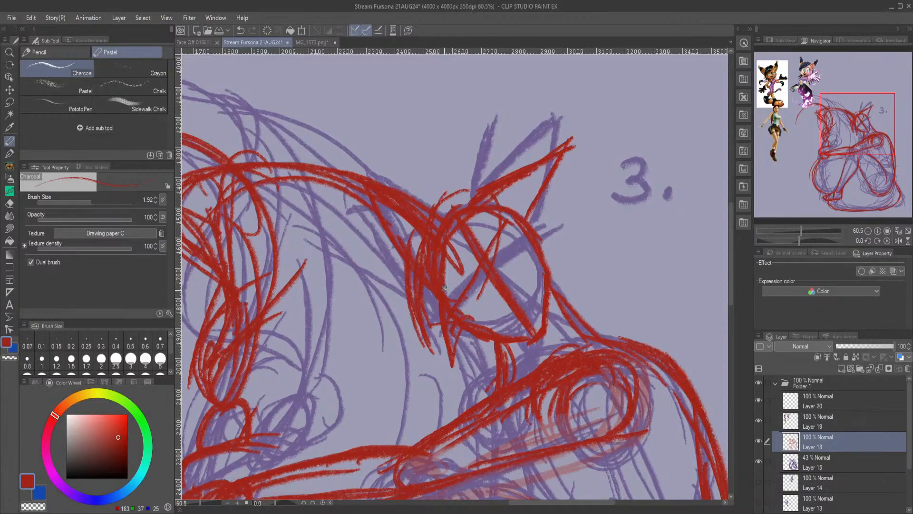
Sketch spiky cheek fur tufts on both sides of the head in red with the Charcoal brush.
mouse_move(506, 297)
mouse_down()
mouse_move(495, 327)
mouse_move(496, 303)
mouse_move(490, 315)
mouse_move(543, 334)
mouse_up()
drag(536, 253, 594, 235)
mouse_move(545, 251)
mouse_down()
mouse_move(600, 230)
mouse_move(554, 257)
mouse_move(606, 256)
mouse_move(569, 303)
mouse_up()
mouse_move(609, 264)
mouse_down()
mouse_move(535, 336)
mouse_move(606, 250)
mouse_move(562, 249)
mouse_move(579, 227)
mouse_move(544, 243)
mouse_move(508, 303)
mouse_move(527, 269)
mouse_move(465, 318)
mouse_move(477, 309)
mouse_move(444, 364)
mouse_move(435, 361)
mouse_move(448, 328)
mouse_move(425, 344)
mouse_move(461, 331)
mouse_move(492, 348)
mouse_move(508, 343)
mouse_move(471, 348)
mouse_move(500, 350)
mouse_move(448, 333)
mouse_move(463, 345)
mouse_move(419, 322)
mouse_up()
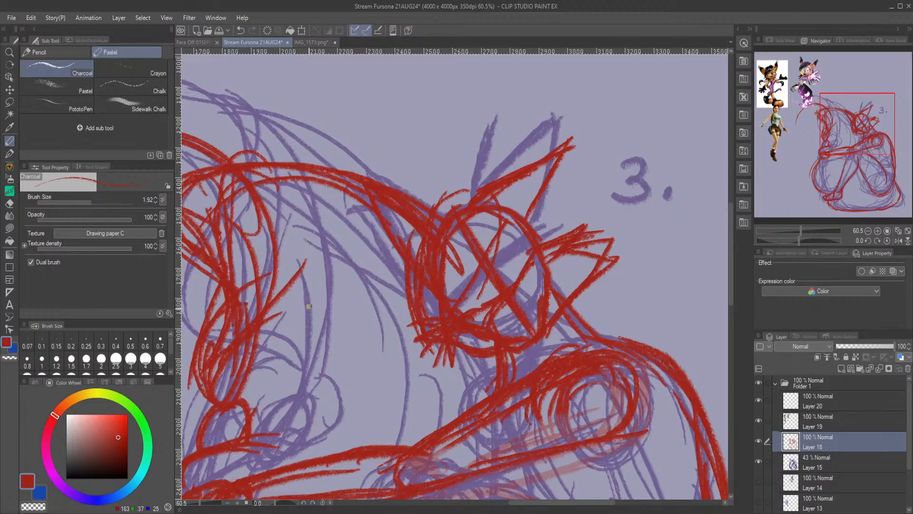
Lower the opacity of the purple sketch on Layer 15 to 25% and reselect the red sketch layer.
scroll(819, 194, down, 4)
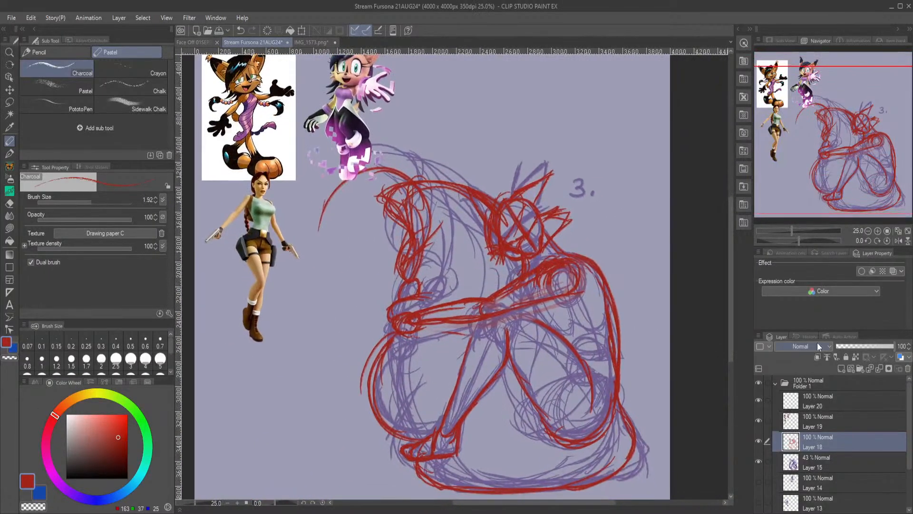
click(824, 469)
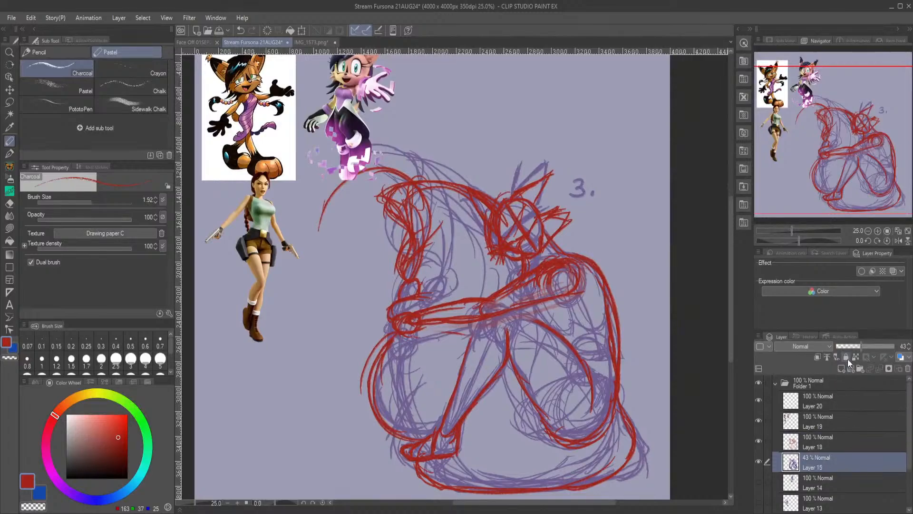
drag(849, 344, 852, 344)
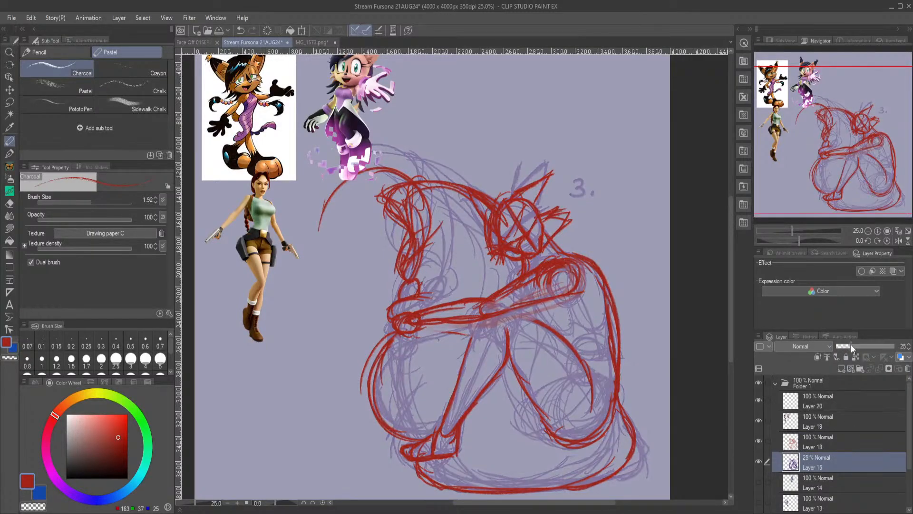
click(824, 446)
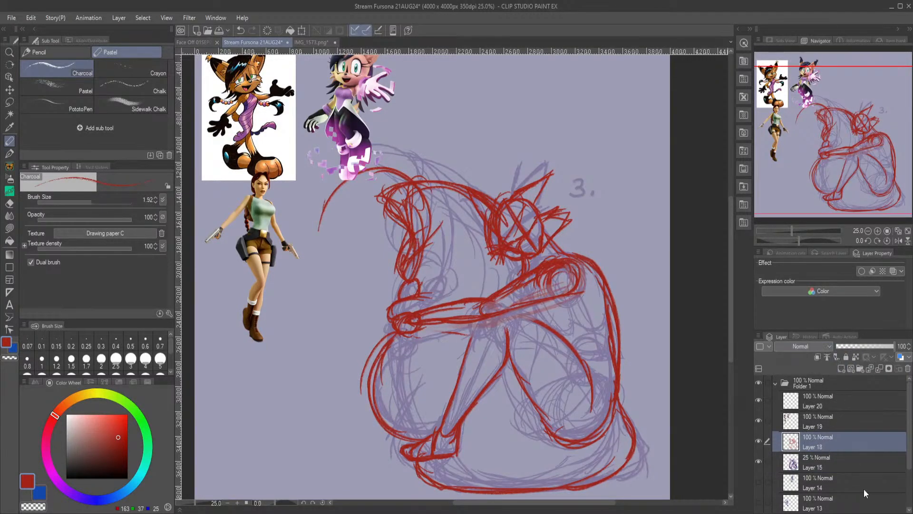
Set the red sketch layer to Multiply at 54% opacity and add a new layer above it.
click(798, 101)
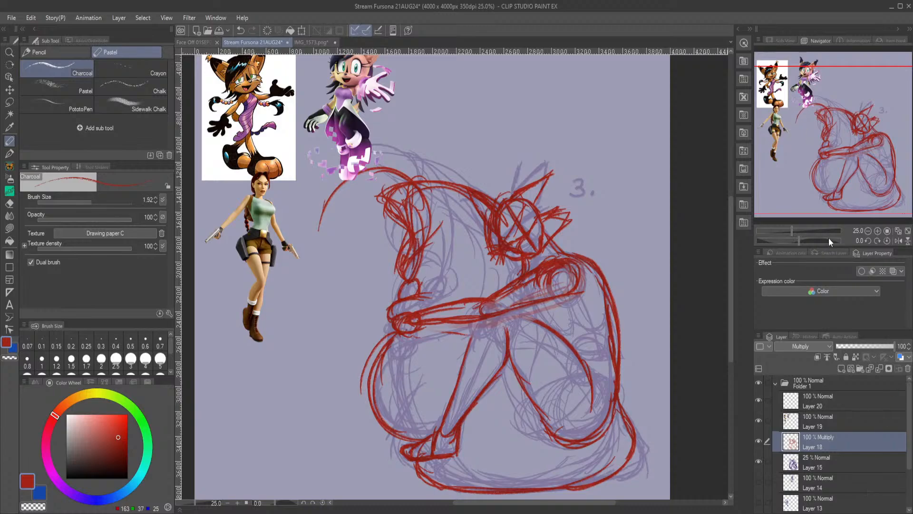
click(867, 346)
drag(869, 345, 867, 343)
click(841, 368)
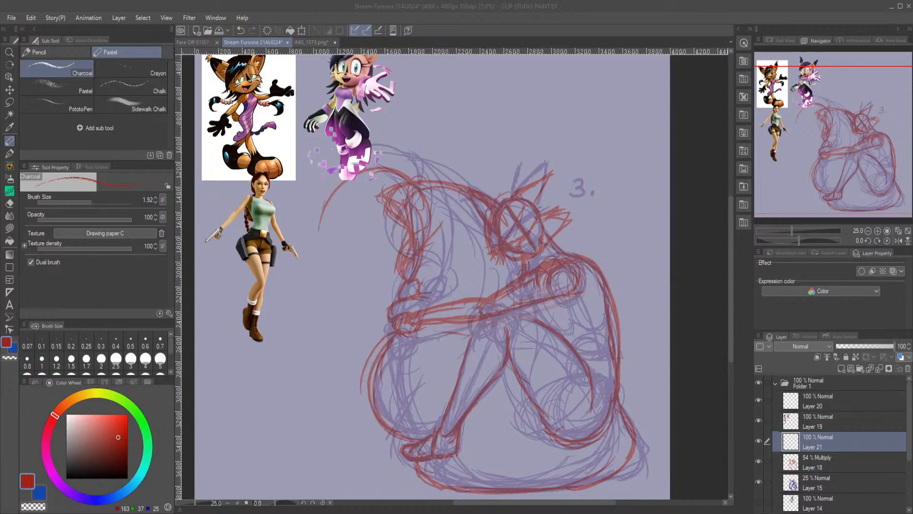
Choose a dark green as the drawing colour for the new layer.
click(39, 492)
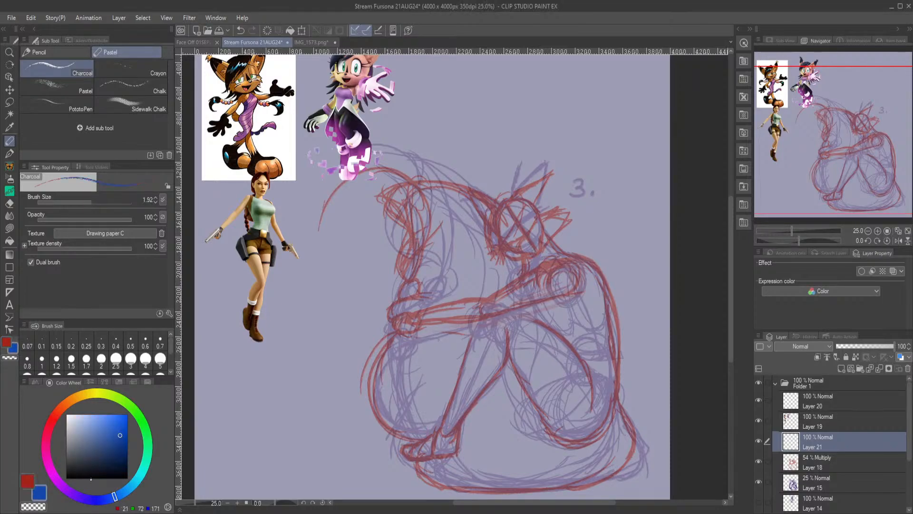
drag(98, 495, 91, 499)
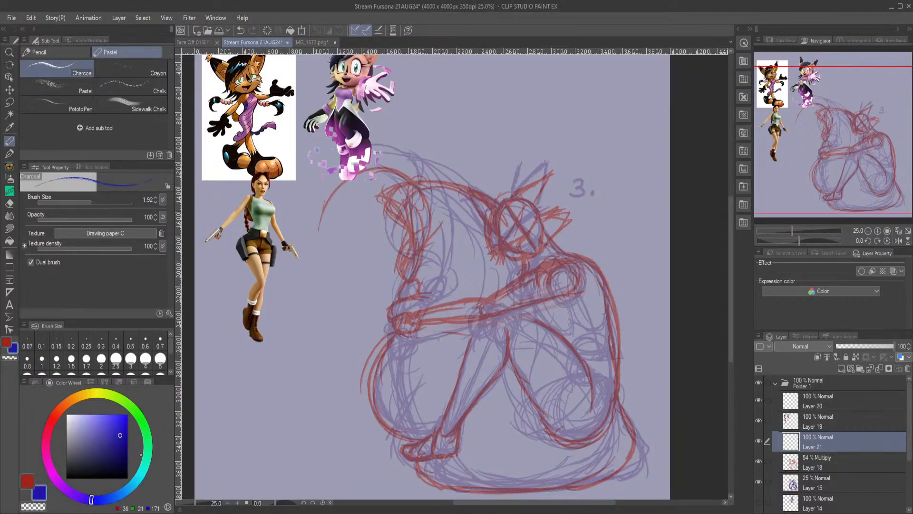
click(137, 413)
click(124, 444)
drag(125, 444, 125, 452)
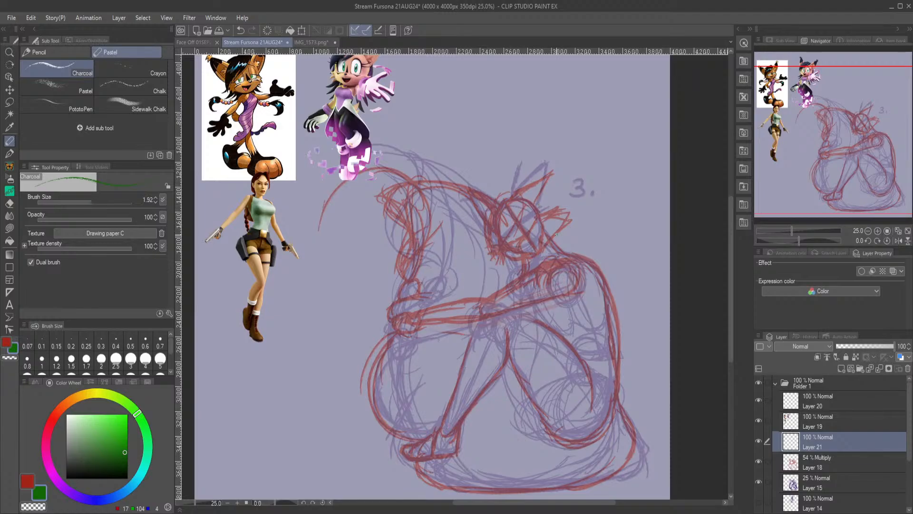
scroll(625, 199, up, 4)
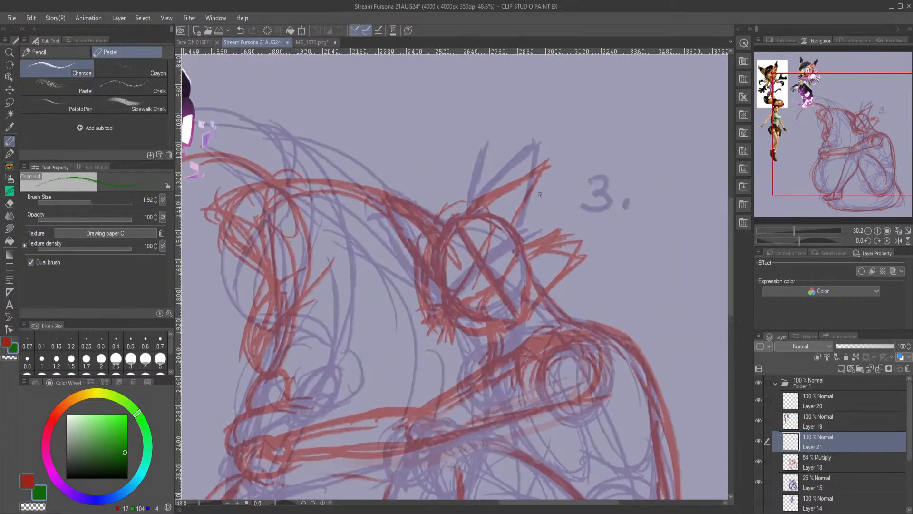
scroll(540, 194, up, 1)
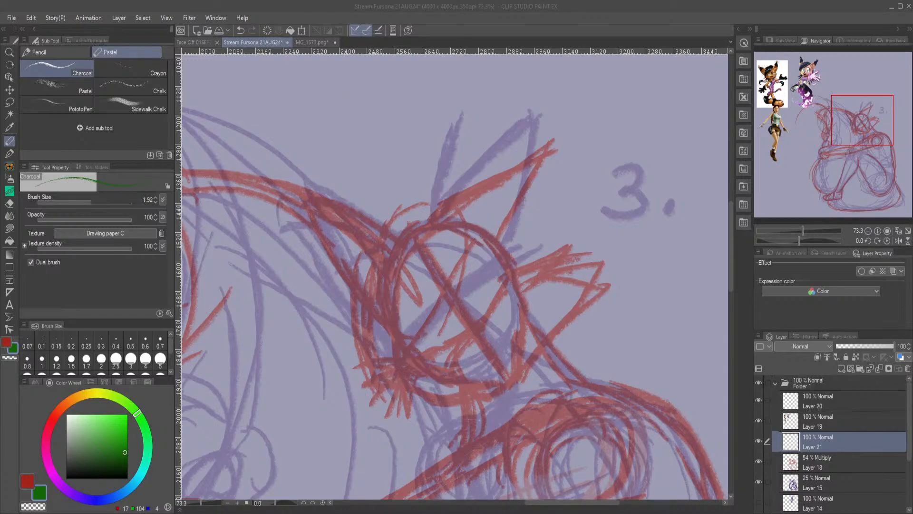
mouse_move(443, 348)
mouse_down()
mouse_move(411, 362)
mouse_move(397, 361)
mouse_move(424, 346)
mouse_move(345, 354)
mouse_move(412, 367)
mouse_move(374, 396)
mouse_move(471, 391)
mouse_move(444, 399)
mouse_move(423, 395)
mouse_move(486, 383)
mouse_move(487, 393)
mouse_move(471, 398)
mouse_move(519, 370)
mouse_move(499, 392)
mouse_move(570, 321)
mouse_move(518, 379)
mouse_move(603, 305)
mouse_move(559, 286)
mouse_move(565, 295)
mouse_move(530, 294)
mouse_move(566, 249)
mouse_move(518, 282)
mouse_up()
mouse_move(473, 354)
mouse_down()
mouse_move(478, 338)
mouse_move(473, 356)
mouse_move(481, 342)
mouse_move(473, 349)
mouse_move(495, 368)
mouse_move(512, 335)
mouse_up()
drag(457, 300, 478, 239)
mouse_move(472, 297)
mouse_down()
mouse_move(495, 269)
mouse_move(495, 298)
mouse_move(478, 306)
mouse_move(497, 278)
mouse_move(491, 302)
mouse_move(478, 303)
mouse_move(480, 327)
mouse_move(500, 294)
mouse_move(498, 278)
mouse_move(492, 298)
mouse_move(496, 255)
mouse_move(475, 328)
mouse_up()
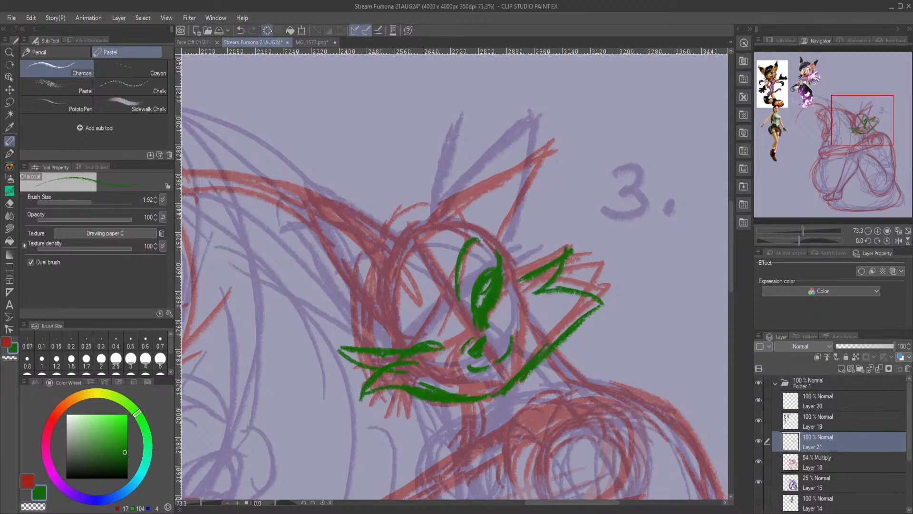
click(268, 30)
Sketch layered, pointed cheek fur on the left side of the face in green with the Charcoal brush at size 0.55.
click(79, 202)
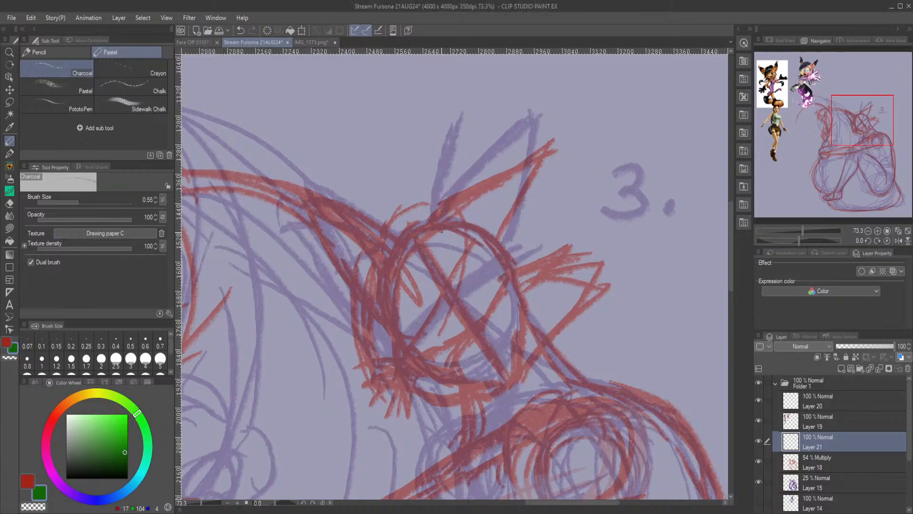
scroll(533, 366, up, 2)
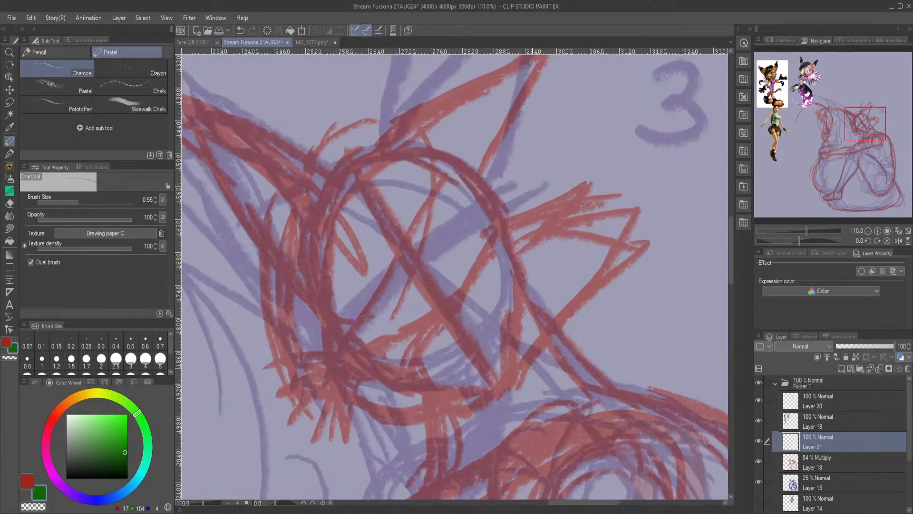
mouse_move(407, 333)
mouse_down()
mouse_move(357, 334)
mouse_move(329, 353)
mouse_up()
mouse_move(355, 338)
mouse_down()
mouse_move(341, 370)
mouse_move(388, 408)
mouse_up()
drag(357, 377, 388, 410)
mouse_move(388, 412)
mouse_down()
mouse_move(455, 416)
mouse_move(412, 417)
mouse_up()
drag(357, 390, 377, 403)
mouse_move(385, 336)
mouse_down()
mouse_move(314, 354)
mouse_move(267, 322)
mouse_move(355, 374)
mouse_up()
mouse_move(379, 408)
mouse_down()
mouse_move(309, 392)
mouse_move(312, 419)
mouse_up()
drag(362, 409, 294, 424)
mouse_move(314, 422)
mouse_down()
mouse_move(282, 407)
mouse_move(325, 371)
mouse_up()
mouse_move(389, 402)
mouse_down()
mouse_move(304, 395)
mouse_move(317, 400)
mouse_up()
mouse_move(291, 379)
mouse_down()
mouse_move(281, 368)
mouse_move(326, 365)
mouse_up()
Rough in a round muzzle on the lower face with a nose and a curved mouth.
drag(415, 372, 468, 352)
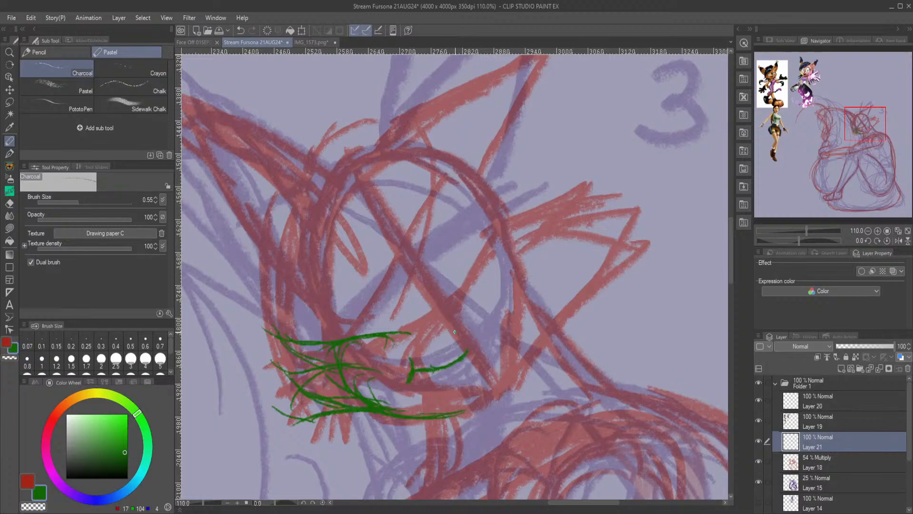
mouse_move(444, 321)
mouse_down()
mouse_move(460, 337)
mouse_move(469, 313)
mouse_move(444, 334)
mouse_move(459, 342)
mouse_up()
mouse_move(470, 310)
mouse_down()
mouse_move(465, 333)
mouse_move(421, 336)
mouse_move(455, 405)
mouse_move(509, 388)
mouse_move(521, 362)
mouse_move(503, 350)
mouse_move(510, 370)
mouse_move(499, 323)
mouse_move(472, 305)
mouse_up()
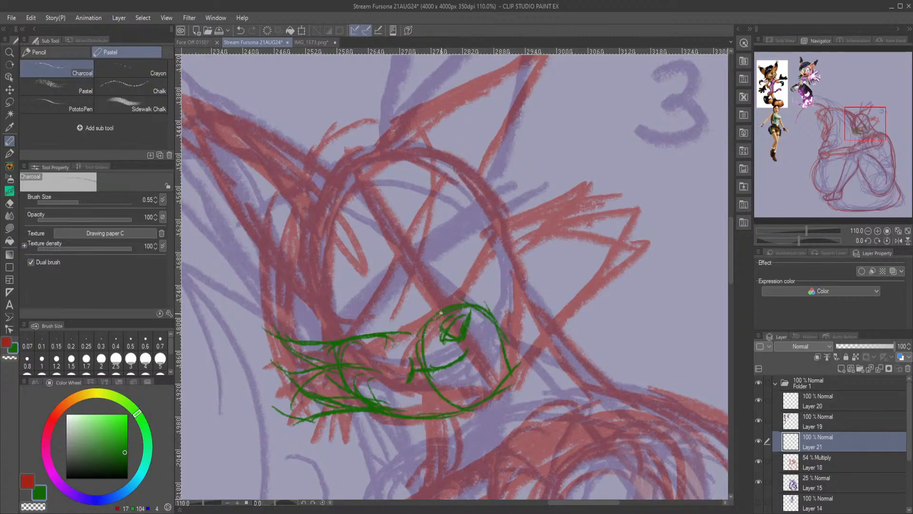
drag(457, 348, 462, 356)
mouse_move(473, 341)
mouse_down()
mouse_move(478, 357)
mouse_move(478, 339)
mouse_move(466, 360)
mouse_move(475, 358)
mouse_move(450, 350)
mouse_move(487, 367)
mouse_move(481, 380)
mouse_move(496, 368)
mouse_move(470, 385)
mouse_up()
drag(467, 383, 422, 393)
Fade the muzzle circle, nose and mouth with the Kneaded eraser, and mark a lower nose position with the Charcoal brush.
key(e)
mouse_move(431, 355)
mouse_down()
mouse_move(437, 376)
mouse_move(442, 366)
mouse_move(428, 395)
mouse_move(456, 342)
mouse_up()
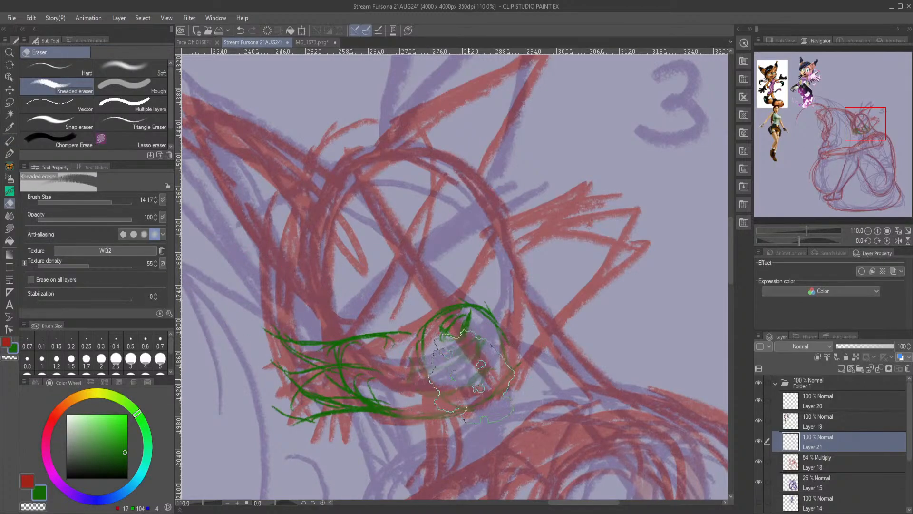
click(9, 140)
drag(474, 381, 482, 371)
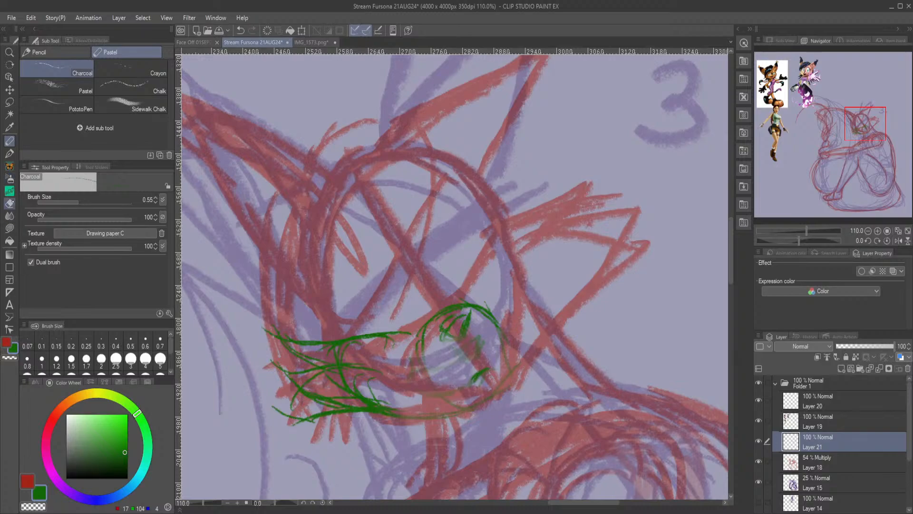
click(10, 203)
drag(423, 319, 459, 307)
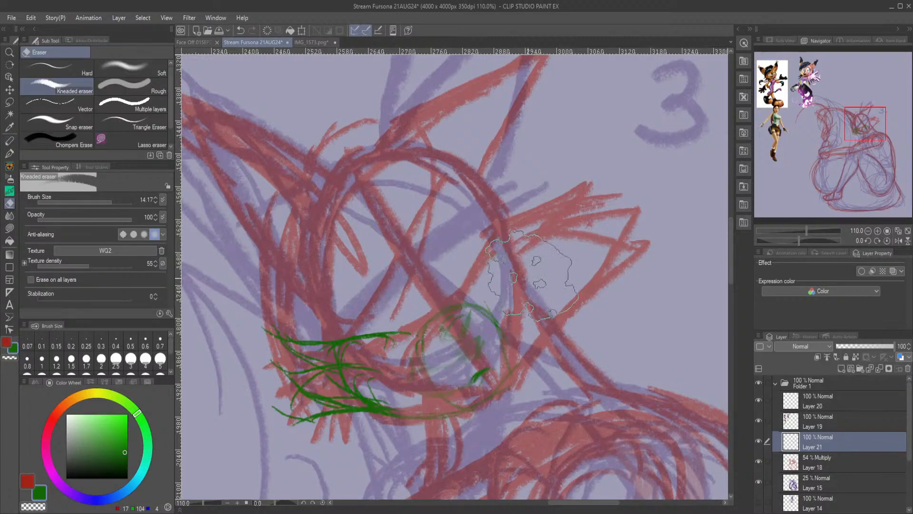
click(9, 153)
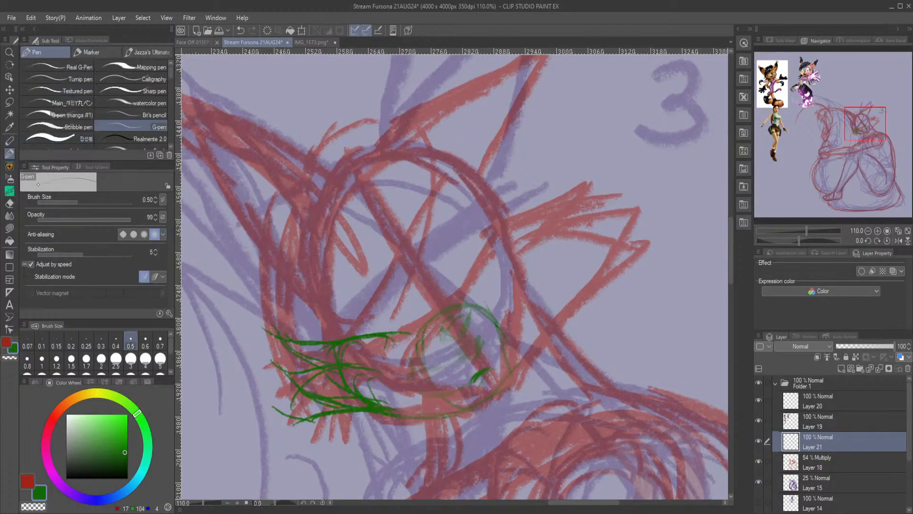
click(10, 141)
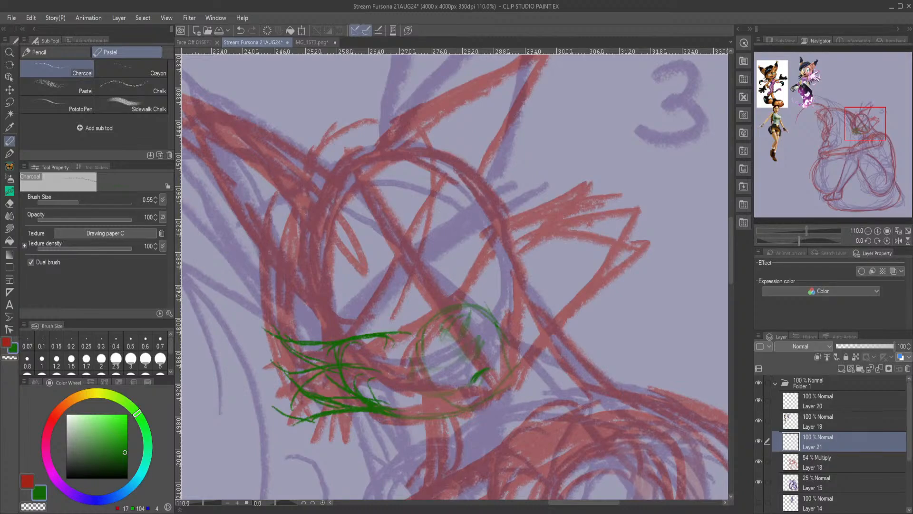
Redraw the nose and mouth lower on the muzzle, and draw the jaw curving up to the right cheek.
mouse_move(469, 351)
mouse_down()
mouse_move(459, 360)
mouse_move(474, 364)
mouse_move(478, 339)
mouse_move(460, 360)
mouse_up()
drag(420, 365, 425, 364)
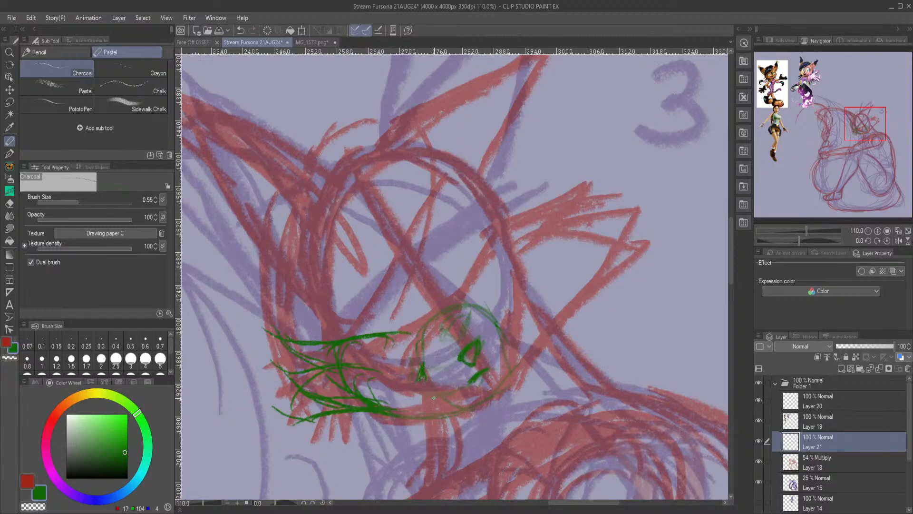
drag(468, 386, 439, 386)
drag(497, 361, 500, 335)
mouse_move(476, 407)
mouse_down()
mouse_move(505, 389)
mouse_move(542, 326)
mouse_up()
mouse_move(512, 368)
mouse_down()
mouse_move(532, 334)
mouse_move(518, 322)
mouse_move(506, 392)
mouse_move(511, 386)
mouse_move(463, 413)
mouse_move(441, 409)
mouse_move(451, 416)
mouse_move(399, 414)
mouse_up()
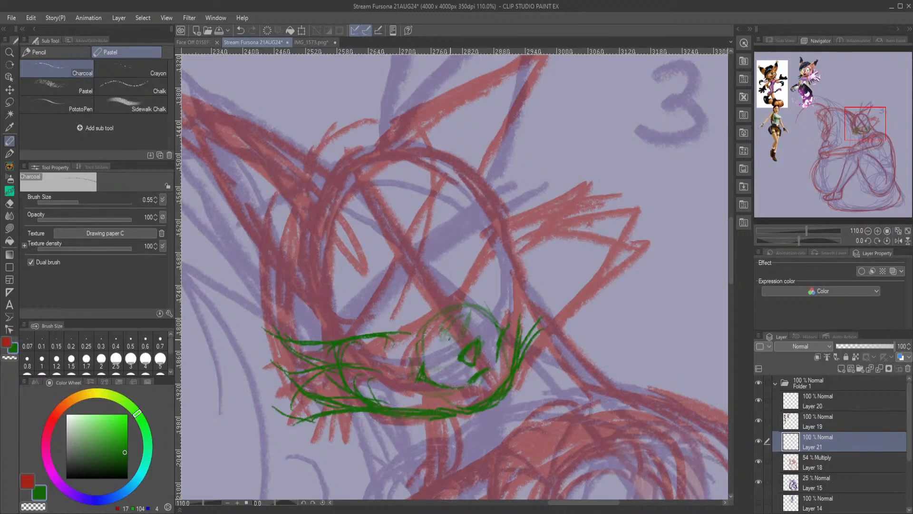
Draw the pointed fur tufts of the right cheek over the red guide.
mouse_move(488, 287)
mouse_down()
mouse_move(567, 182)
mouse_move(530, 243)
mouse_up()
drag(537, 333, 613, 297)
mouse_move(563, 318)
mouse_down()
mouse_move(629, 223)
mouse_move(523, 264)
mouse_move(557, 208)
mouse_up()
drag(547, 243, 564, 189)
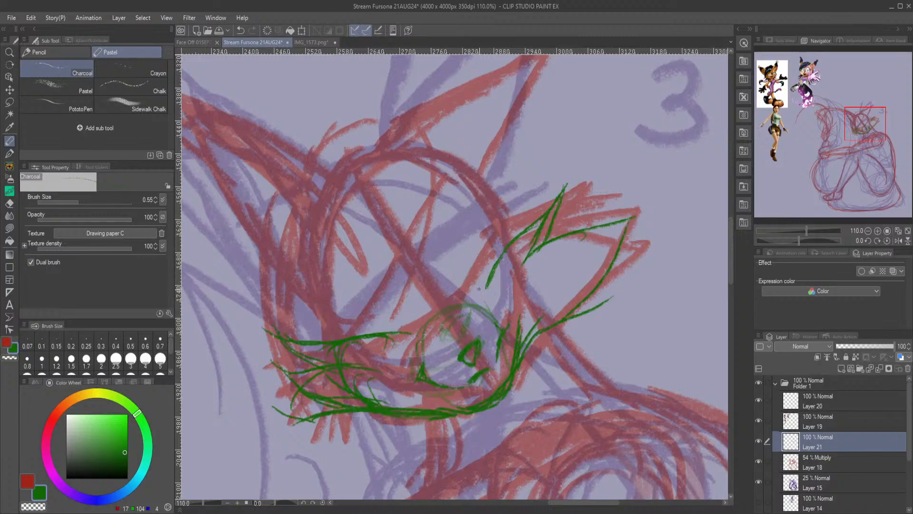
Draw the two closed eyes with thick, swept lash lines on either side of the muzzle.
mouse_move(477, 293)
mouse_down()
mouse_move(488, 255)
mouse_move(478, 303)
mouse_move(498, 226)
mouse_move(473, 301)
mouse_move(474, 280)
mouse_move(479, 308)
mouse_move(480, 265)
mouse_move(508, 215)
mouse_move(485, 249)
mouse_move(519, 201)
mouse_up()
mouse_move(473, 258)
mouse_down()
mouse_move(467, 302)
mouse_move(473, 297)
mouse_move(478, 305)
mouse_move(518, 201)
mouse_up()
drag(464, 274, 474, 305)
drag(383, 309, 413, 320)
mouse_move(337, 309)
mouse_down()
mouse_move(386, 311)
mouse_move(336, 313)
mouse_up()
mouse_move(401, 318)
mouse_down()
mouse_move(341, 315)
mouse_move(374, 334)
mouse_up()
drag(338, 326, 397, 329)
mouse_move(364, 333)
mouse_down()
mouse_move(430, 336)
mouse_move(376, 319)
mouse_move(342, 320)
mouse_move(387, 335)
mouse_up()
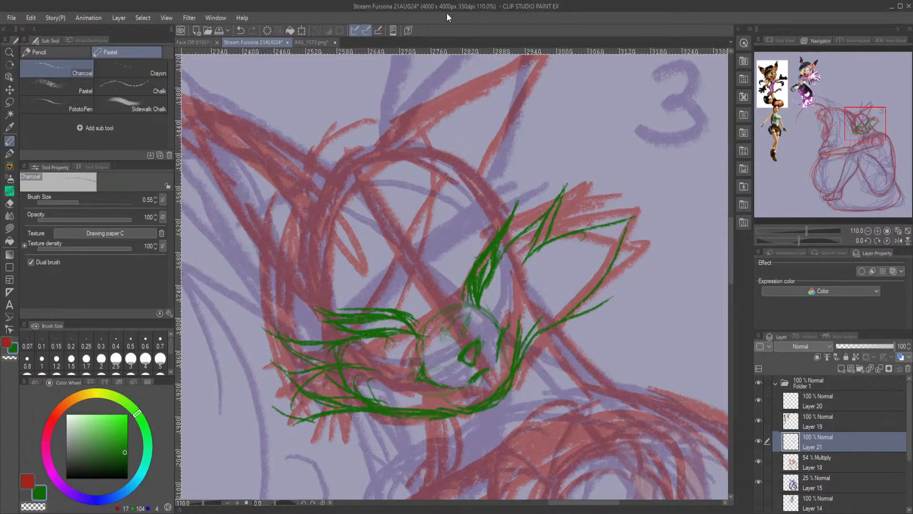
Draw an arched eyebrow above each eye.
drag(445, 252, 443, 265)
mouse_move(475, 216)
mouse_down()
mouse_move(442, 254)
mouse_move(440, 274)
mouse_move(356, 271)
mouse_move(332, 288)
mouse_up()
drag(375, 322, 367, 329)
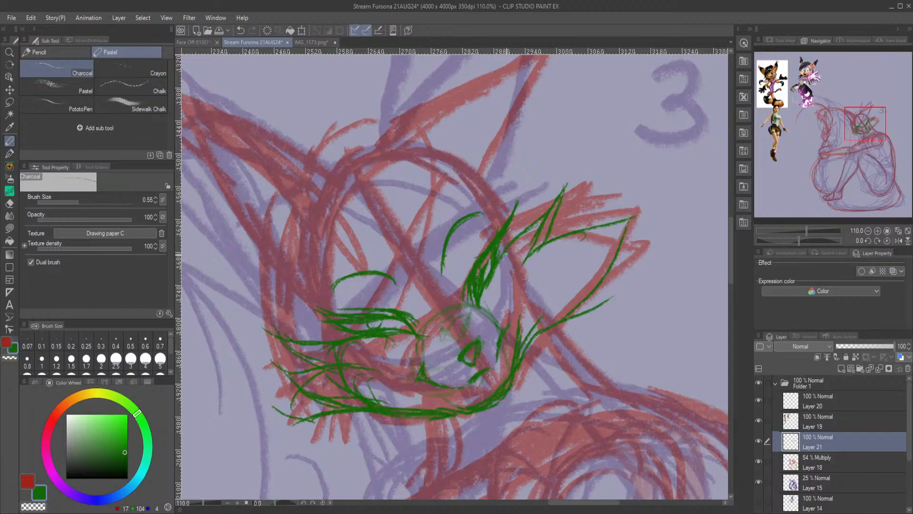
Outline the long pointed left ear from its tip down to the head and the left cheek.
mouse_move(866, 126)
mouse_down()
mouse_move(837, 114)
mouse_move(842, 125)
mouse_up()
mouse_move(687, 206)
mouse_down()
mouse_move(562, 128)
mouse_move(536, 126)
mouse_up()
drag(843, 114, 867, 111)
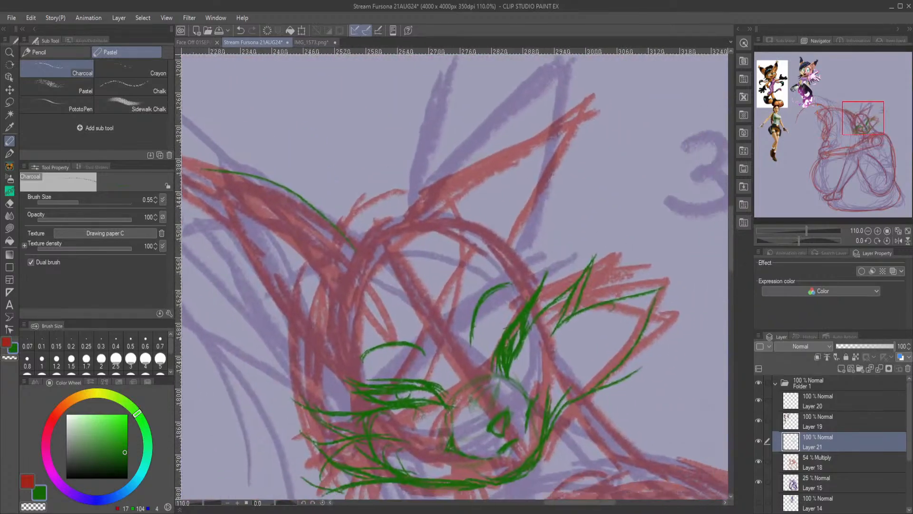
mouse_move(364, 244)
mouse_down()
mouse_move(209, 163)
mouse_move(351, 403)
mouse_up()
drag(307, 347, 332, 394)
mouse_move(300, 313)
mouse_down()
mouse_move(352, 410)
mouse_move(346, 394)
mouse_up()
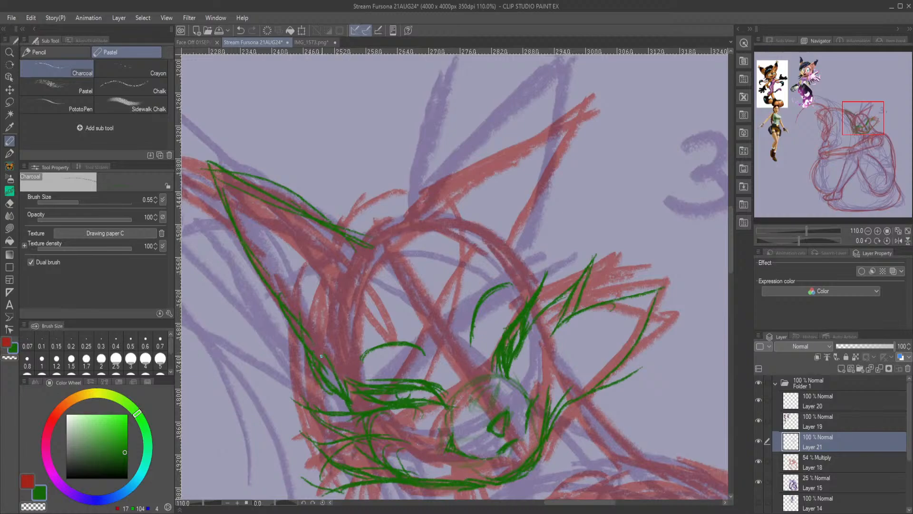
mouse_move(289, 327)
mouse_down()
mouse_move(218, 172)
mouse_move(331, 233)
mouse_move(365, 237)
mouse_up()
Outline the pointed right ear and draw the rounded top of the head between and beside the ears.
mouse_move(418, 206)
mouse_down()
mouse_move(464, 179)
mouse_move(525, 164)
mouse_up()
mouse_move(442, 188)
mouse_down()
mouse_move(608, 107)
mouse_move(568, 187)
mouse_up()
drag(595, 134, 511, 250)
mouse_move(593, 146)
mouse_down()
mouse_move(541, 211)
mouse_move(612, 101)
mouse_up()
mouse_move(382, 228)
mouse_down()
mouse_move(406, 216)
mouse_move(482, 219)
mouse_move(457, 216)
mouse_up()
mouse_move(498, 238)
mouse_down()
mouse_move(542, 280)
mouse_move(531, 256)
mouse_move(520, 262)
mouse_up()
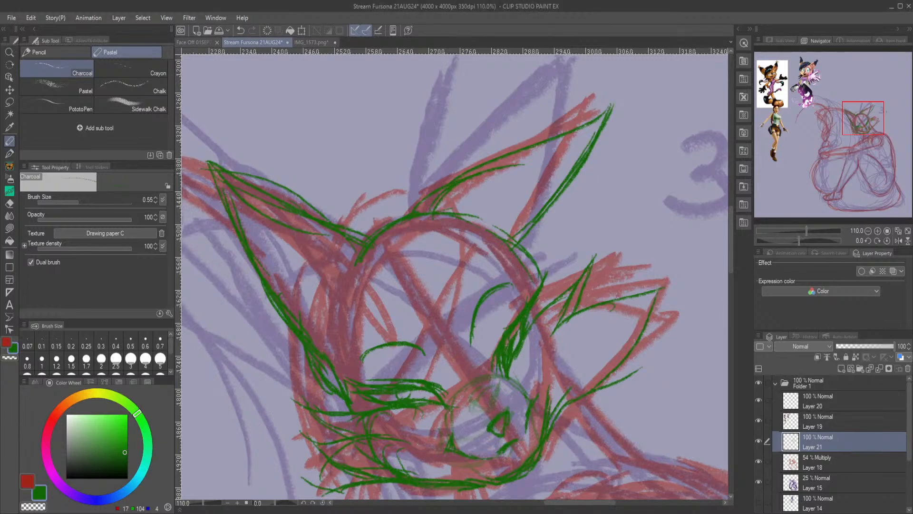
Sketch the shoulder line below the head and the first contours of the raised upper arm.
drag(858, 121, 866, 133)
mouse_move(468, 267)
mouse_down()
mouse_move(491, 303)
mouse_move(466, 251)
mouse_move(516, 297)
mouse_move(568, 301)
mouse_up()
drag(496, 313, 454, 363)
drag(521, 292, 407, 405)
mouse_move(500, 316)
mouse_down()
mouse_move(480, 324)
mouse_move(555, 379)
mouse_up()
drag(552, 347, 535, 441)
mouse_move(573, 381)
mouse_down()
mouse_move(480, 475)
mouse_move(467, 476)
mouse_up()
Outline the upper arm from the rounded shoulder to a narrow elbow, and start the back curve beyond the shoulder.
mouse_move(876, 140)
mouse_down()
mouse_move(861, 162)
mouse_move(868, 155)
mouse_up()
drag(528, 140, 374, 248)
mouse_move(517, 155)
mouse_down()
mouse_move(295, 287)
mouse_move(275, 329)
mouse_move(290, 343)
mouse_move(484, 322)
mouse_up()
drag(318, 335, 616, 272)
mouse_move(518, 291)
mouse_down()
mouse_move(627, 267)
mouse_move(659, 211)
mouse_up()
mouse_move(620, 270)
mouse_down()
mouse_move(657, 233)
mouse_move(653, 145)
mouse_up()
mouse_move(663, 201)
mouse_down()
mouse_move(672, 182)
mouse_move(499, 164)
mouse_up()
drag(571, 124, 492, 167)
mouse_move(495, 159)
mouse_down()
mouse_move(569, 124)
mouse_move(598, 122)
mouse_move(726, 229)
mouse_up()
drag(685, 140, 728, 204)
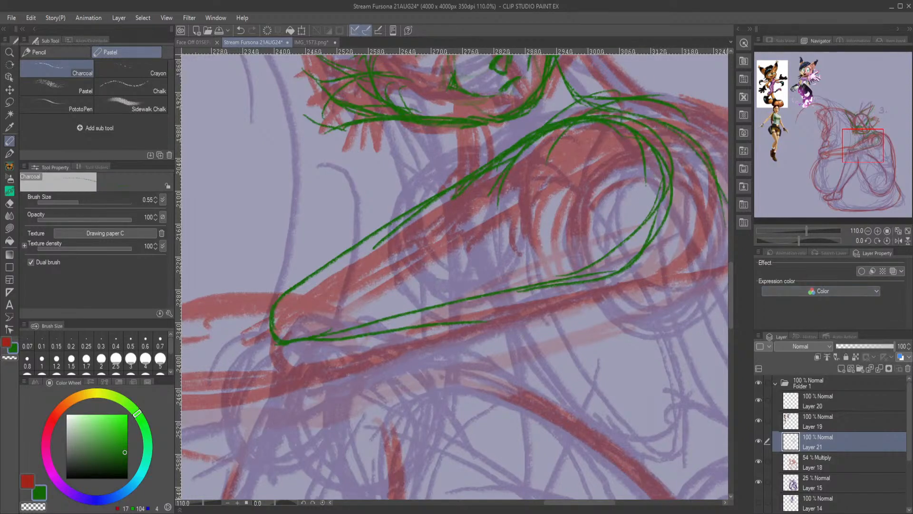
Sketch the front of the torso and sweep the back line down and around the hip to the underside of the thigh.
scroll(621, 262, down, 5)
mouse_move(864, 176)
mouse_down()
mouse_move(870, 152)
mouse_move(849, 153)
mouse_move(862, 151)
mouse_up()
scroll(863, 152, down, 3)
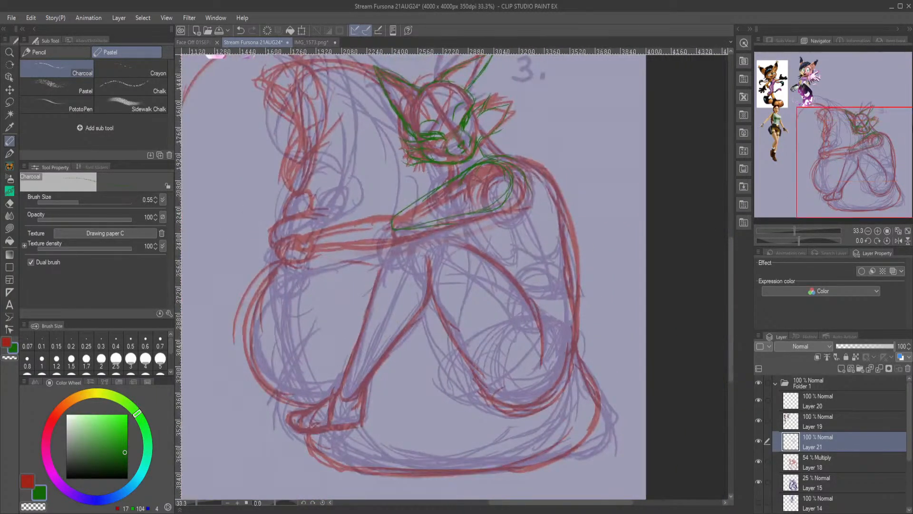
mouse_move(872, 141)
mouse_down()
mouse_move(851, 101)
mouse_move(869, 142)
mouse_up()
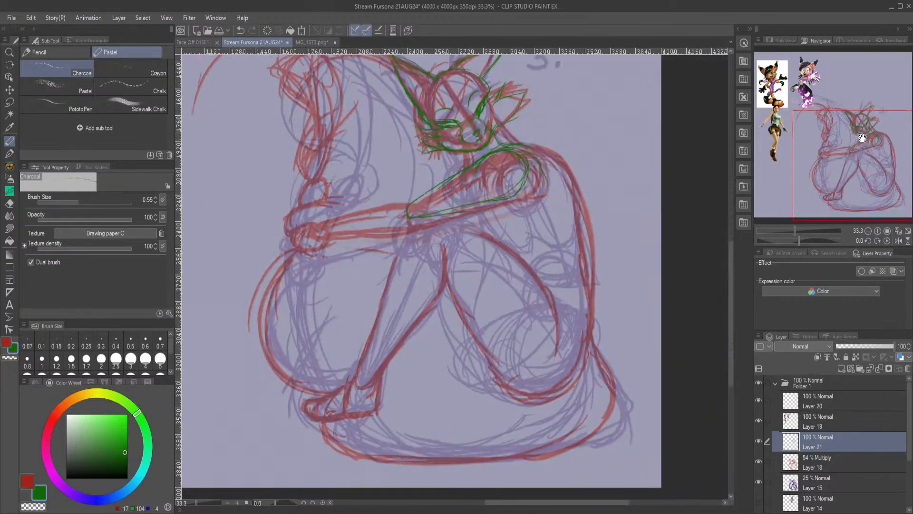
mouse_move(495, 210)
mouse_down()
mouse_move(524, 262)
mouse_move(488, 209)
mouse_move(524, 264)
mouse_up()
mouse_move(509, 367)
mouse_down()
mouse_move(566, 359)
mouse_move(581, 340)
mouse_move(594, 230)
mouse_up()
mouse_move(589, 270)
mouse_down()
mouse_move(573, 193)
mouse_move(537, 152)
mouse_up()
mouse_move(590, 257)
mouse_down()
mouse_move(568, 342)
mouse_move(493, 359)
mouse_up()
drag(487, 350, 483, 334)
drag(498, 380, 571, 359)
Outline the bent leg in green, from the thigh over the knee and down both sides of the shin.
drag(552, 308, 533, 345)
drag(537, 272, 547, 322)
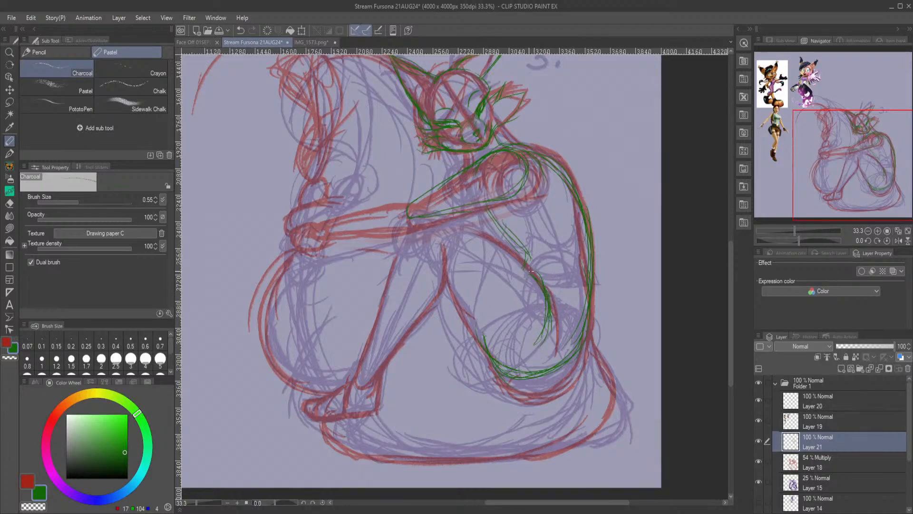
mouse_move(467, 230)
mouse_down()
mouse_move(413, 224)
mouse_move(383, 319)
mouse_up()
drag(404, 240, 352, 378)
drag(392, 351, 371, 372)
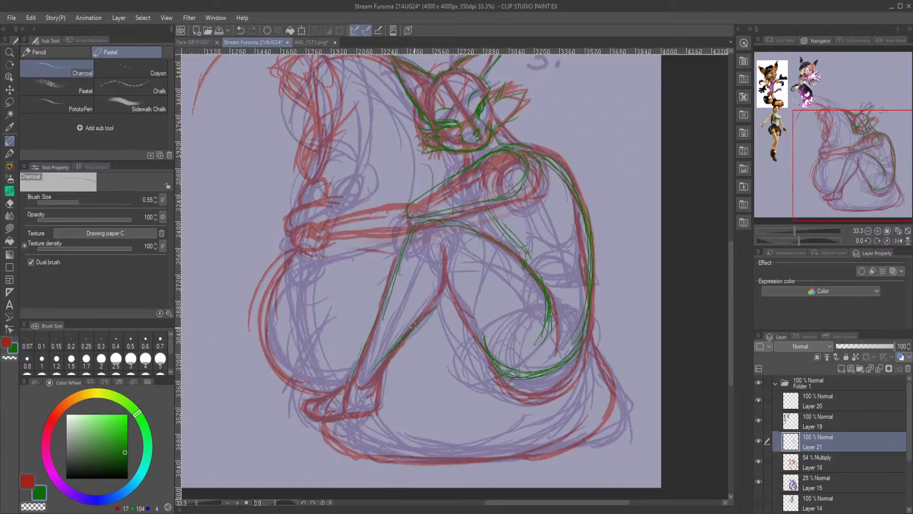
Draw the underside of the thigh from behind the knee down to the hip curve.
mouse_move(442, 291)
mouse_down()
mouse_move(433, 241)
mouse_move(465, 330)
mouse_move(458, 325)
mouse_move(486, 357)
mouse_up()
drag(442, 294, 499, 358)
mouse_move(494, 351)
mouse_down()
mouse_move(450, 301)
mouse_move(430, 242)
mouse_up()
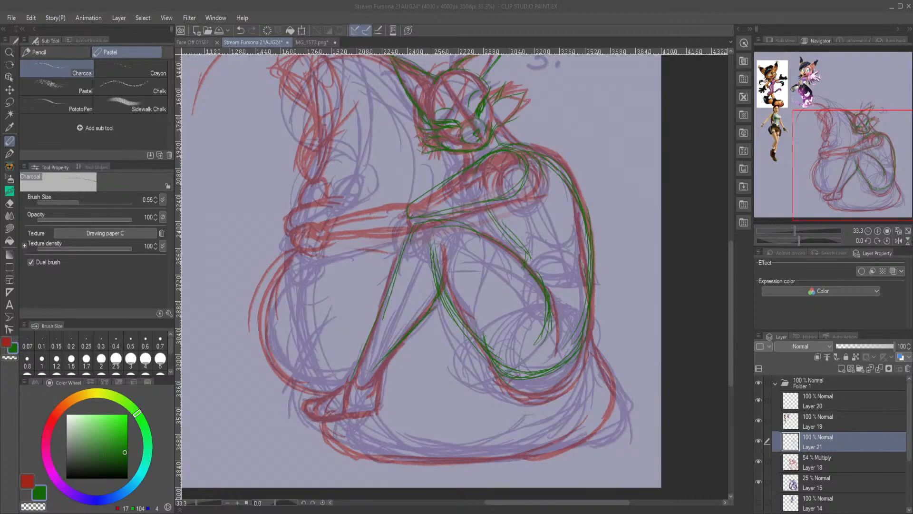
Draw a small circle at the elbow and outline the forearm from it out to the wrist.
mouse_move(402, 208)
mouse_down()
mouse_move(399, 224)
mouse_move(422, 202)
mouse_move(411, 224)
mouse_move(300, 235)
mouse_move(392, 204)
mouse_move(311, 231)
mouse_move(412, 229)
mouse_up()
mouse_move(325, 237)
mouse_down()
mouse_move(427, 231)
mouse_move(418, 224)
mouse_up()
mouse_move(423, 211)
mouse_down()
mouse_move(415, 221)
mouse_move(352, 210)
mouse_up()
drag(845, 181, 843, 190)
click(638, 513)
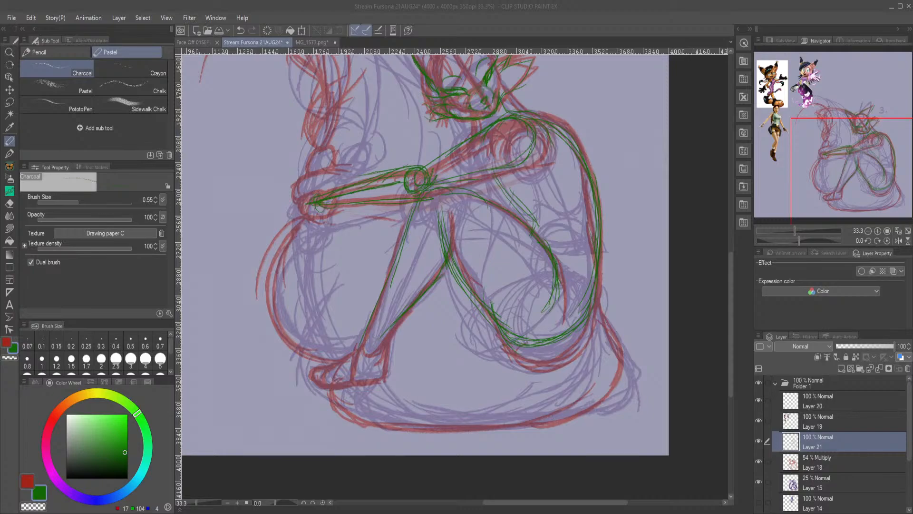
Sketch the tail sweeping under the body and around the foot, then curving up the front to the hand.
mouse_move(159, 108)
mouse_down()
mouse_move(188, 98)
mouse_move(189, 63)
mouse_up()
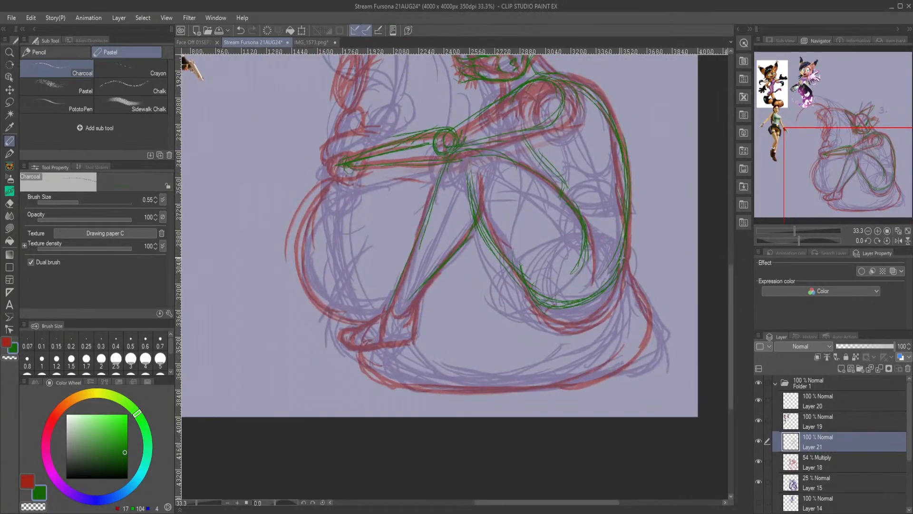
mouse_move(628, 295)
mouse_down()
mouse_move(645, 322)
mouse_move(612, 376)
mouse_move(532, 393)
mouse_move(367, 377)
mouse_up()
drag(362, 342, 396, 292)
mouse_move(360, 343)
mouse_down()
mouse_move(401, 332)
mouse_move(396, 310)
mouse_up()
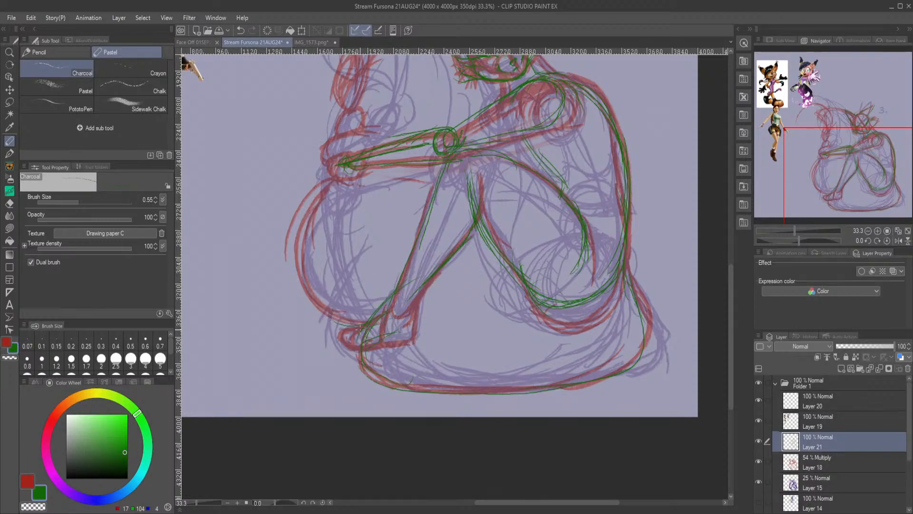
mouse_move(329, 186)
mouse_down()
mouse_move(328, 322)
mouse_move(350, 327)
mouse_move(287, 300)
mouse_move(324, 186)
mouse_up()
Draw the upper tail rising from the hand to its tip and curving back toward the fox's ear.
mouse_move(840, 189)
mouse_down()
mouse_move(842, 150)
mouse_move(833, 147)
mouse_up()
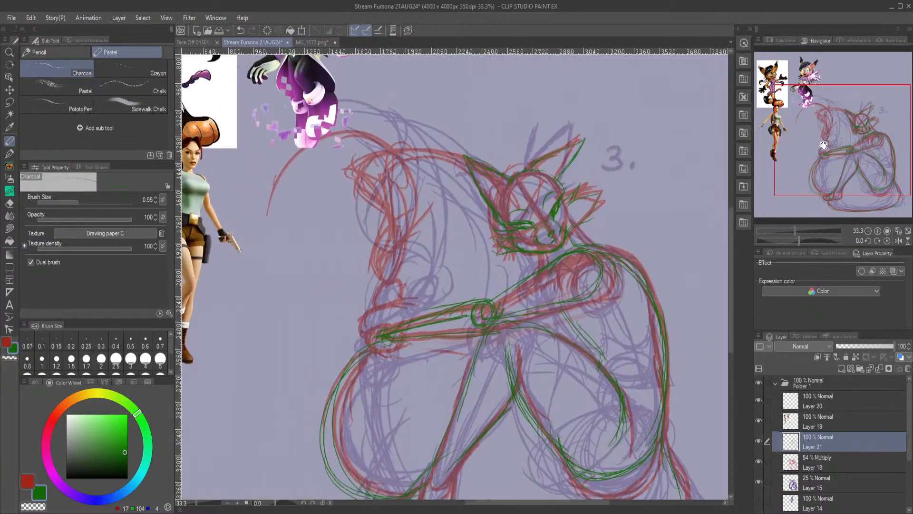
mouse_move(398, 306)
mouse_down()
mouse_move(378, 299)
mouse_move(401, 290)
mouse_move(375, 295)
mouse_move(400, 294)
mouse_move(376, 266)
mouse_move(420, 212)
mouse_move(333, 187)
mouse_up()
drag(381, 171, 331, 169)
mouse_move(400, 231)
mouse_down()
mouse_move(359, 155)
mouse_move(409, 178)
mouse_move(390, 146)
mouse_move(421, 165)
mouse_move(453, 146)
mouse_move(489, 181)
mouse_move(509, 177)
mouse_up()
Sketch the chest shape below the upper arm and fill it with a few hatching strokes.
mouse_move(553, 316)
mouse_down()
mouse_move(585, 334)
mouse_move(572, 336)
mouse_move(600, 341)
mouse_move(610, 367)
mouse_up()
drag(591, 325, 609, 355)
drag(575, 328, 607, 331)
drag(554, 318, 594, 335)
mouse_move(860, 166)
mouse_down()
mouse_move(856, 139)
mouse_move(858, 173)
mouse_up()
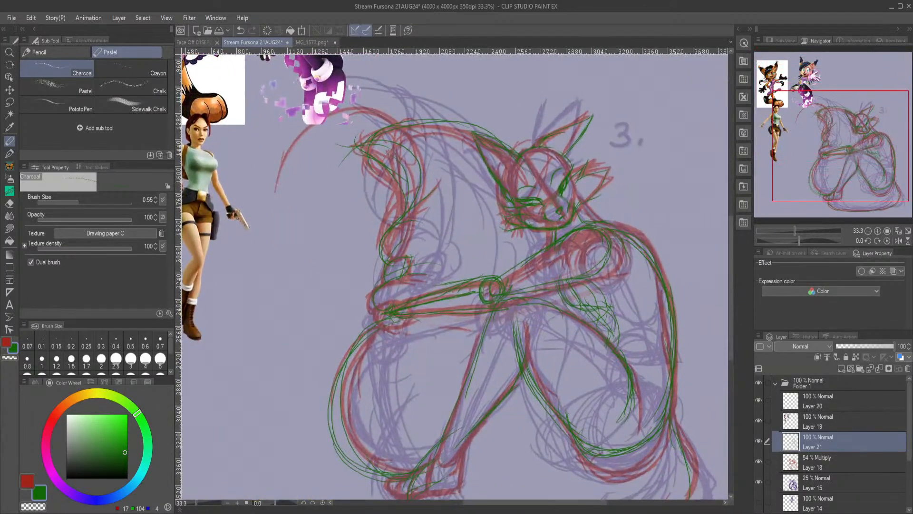
Group the sketch layers 21, 18 and 15 into a new layer folder and collapse it.
scroll(572, 211, down, 5)
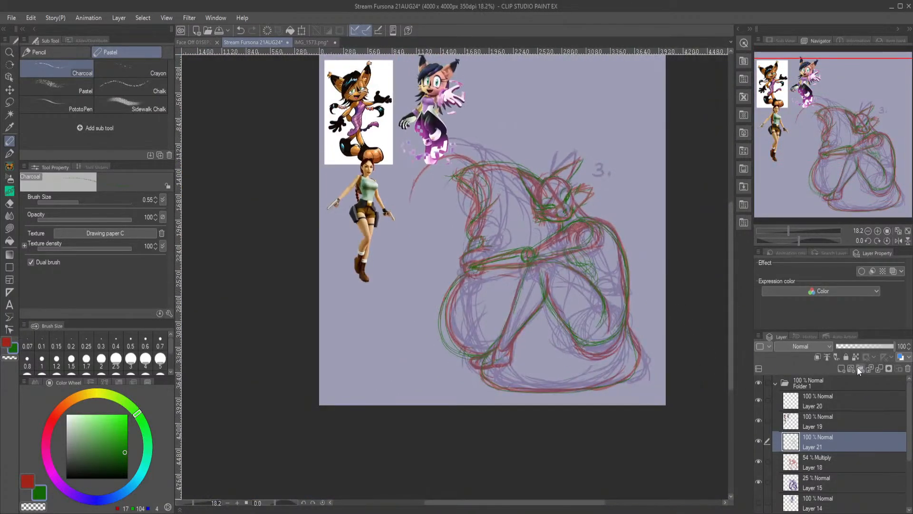
click(860, 368)
scroll(842, 442, down, 2)
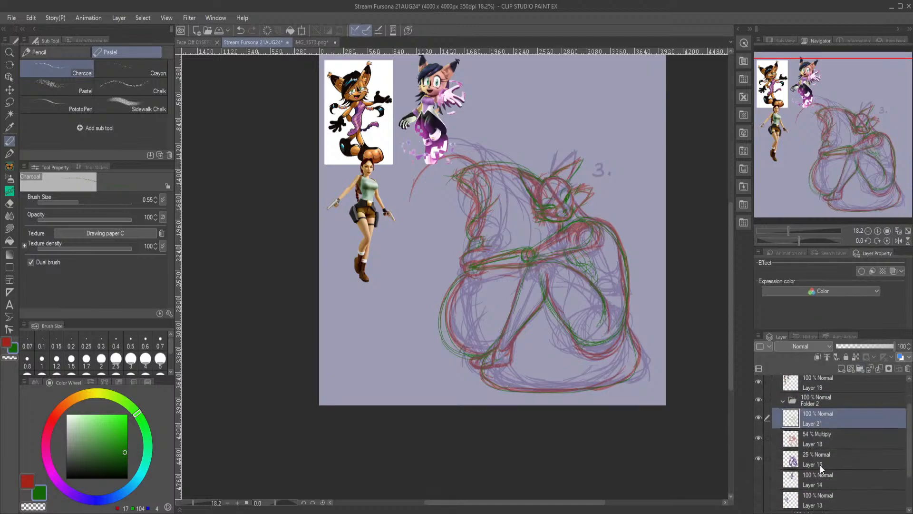
shift+click(820, 465)
drag(820, 464, 832, 402)
click(779, 400)
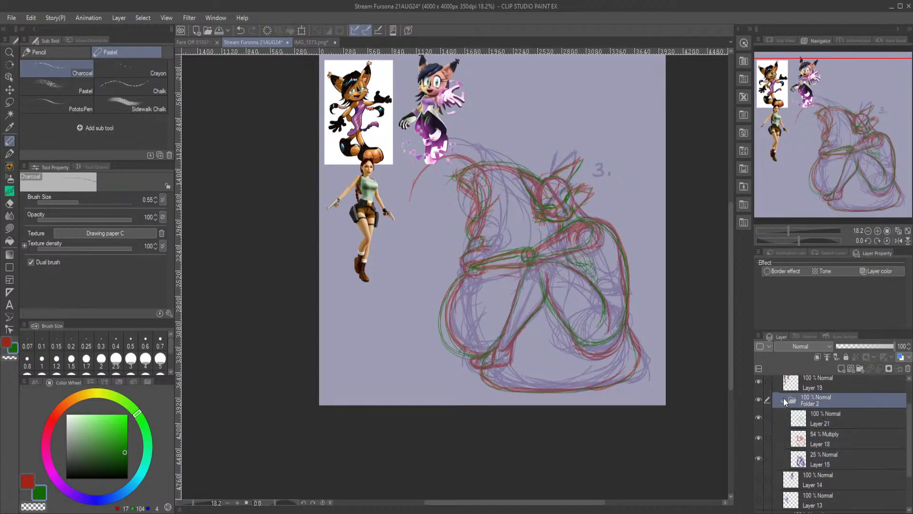
click(783, 399)
Scale the grouped seated sketch to 72% and move it to the upper right of the canvas.
scroll(474, 139, up, 3)
scroll(550, 179, down, 3)
drag(796, 167, 818, 145)
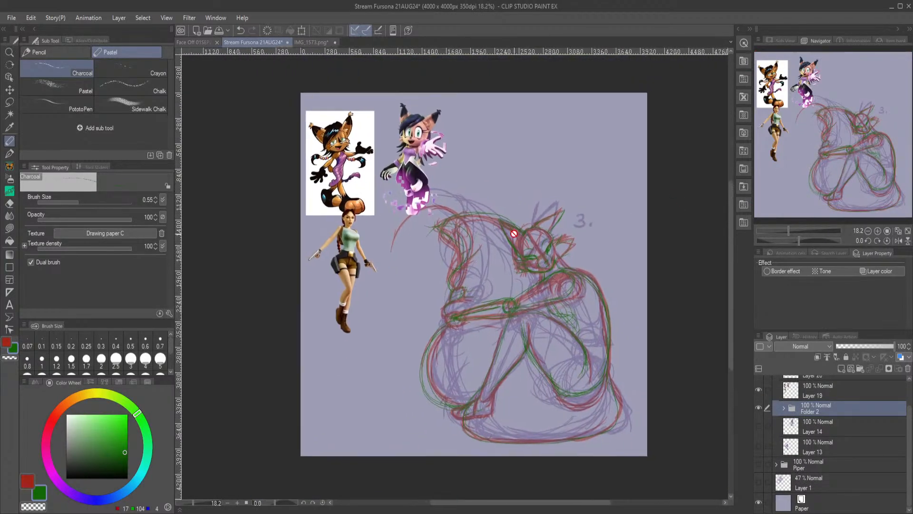
click(300, 30)
mouse_move(632, 189)
mouse_down()
mouse_move(632, 146)
mouse_move(648, 117)
mouse_move(570, 194)
mouse_up()
mouse_move(506, 300)
mouse_down()
mouse_move(558, 239)
mouse_move(563, 217)
mouse_up()
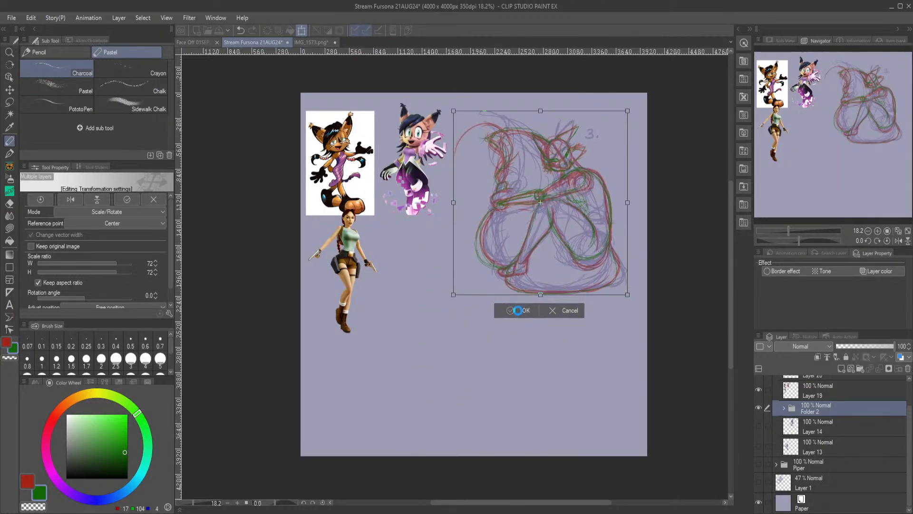
click(518, 310)
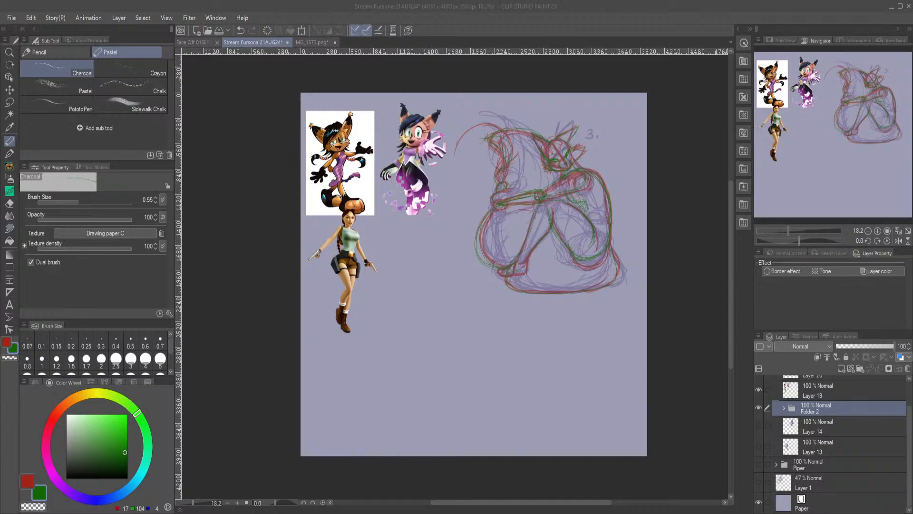
Sample light pink from the purple reference character's lower body and enlarge the Charcoal brush to 1.05.
click(9, 128)
click(412, 206)
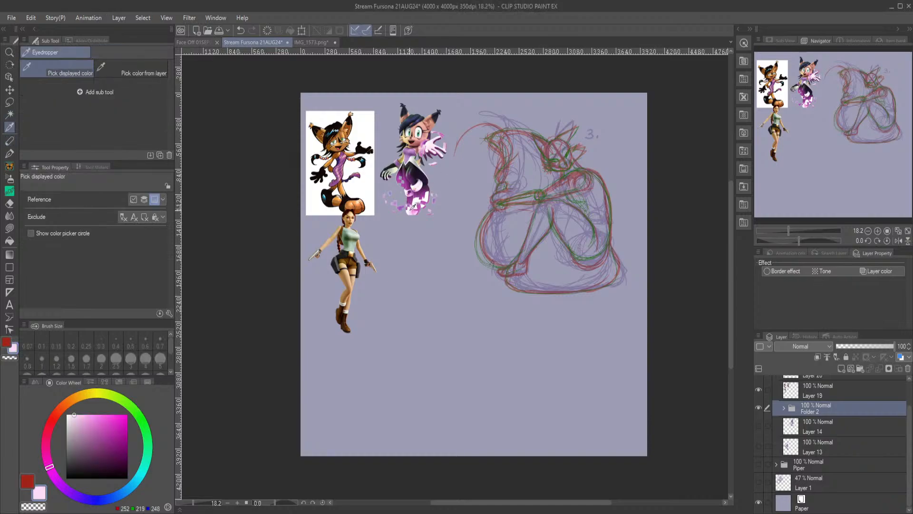
click(416, 209)
click(9, 114)
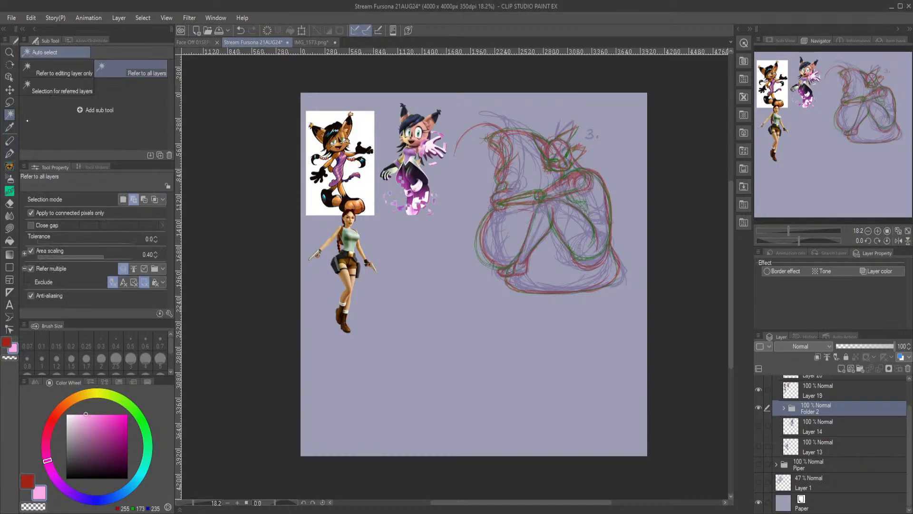
click(9, 140)
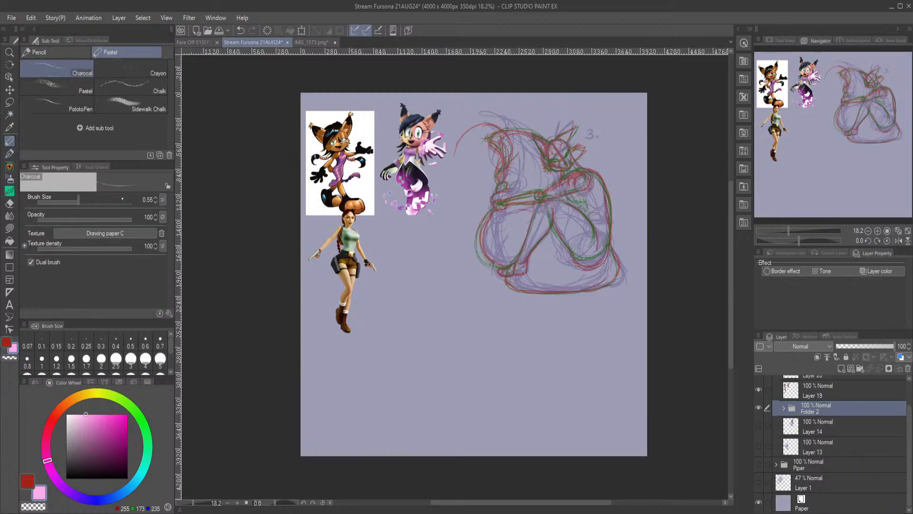
key(bracketright)
key(bracketright)
Add a new layer folder containing an empty raster layer above the grouped sketch.
key(ctrl+alt+n)
key(ctrl+shift+n)
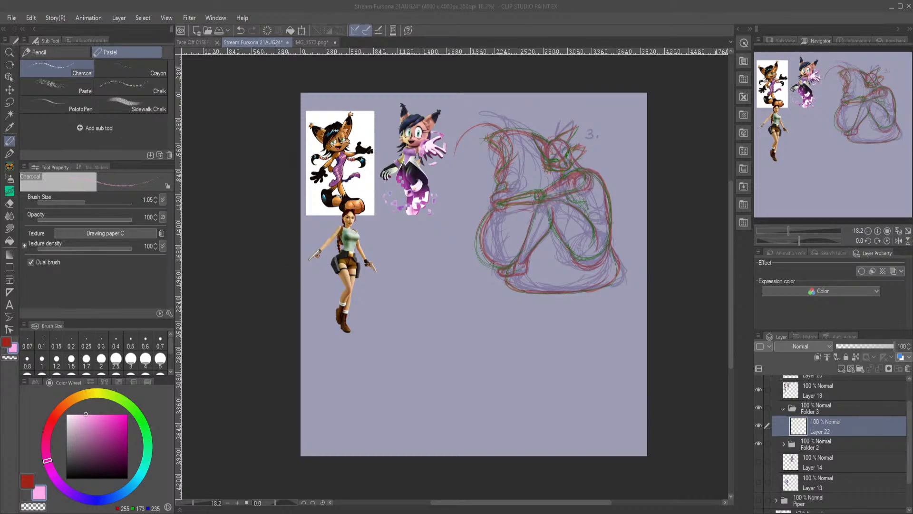
click(723, 390)
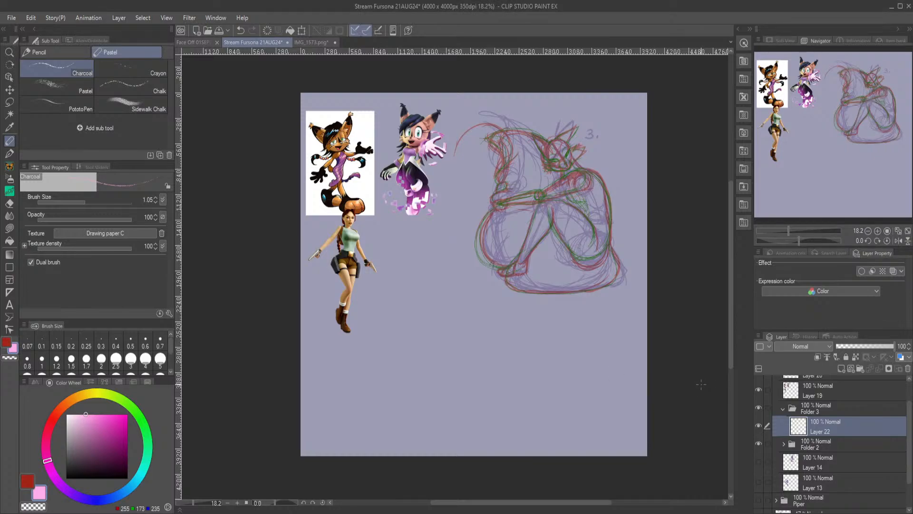
Draw a pink head circle with a long centre line below it, between the references and the seated sketch.
scroll(456, 261, up, 1)
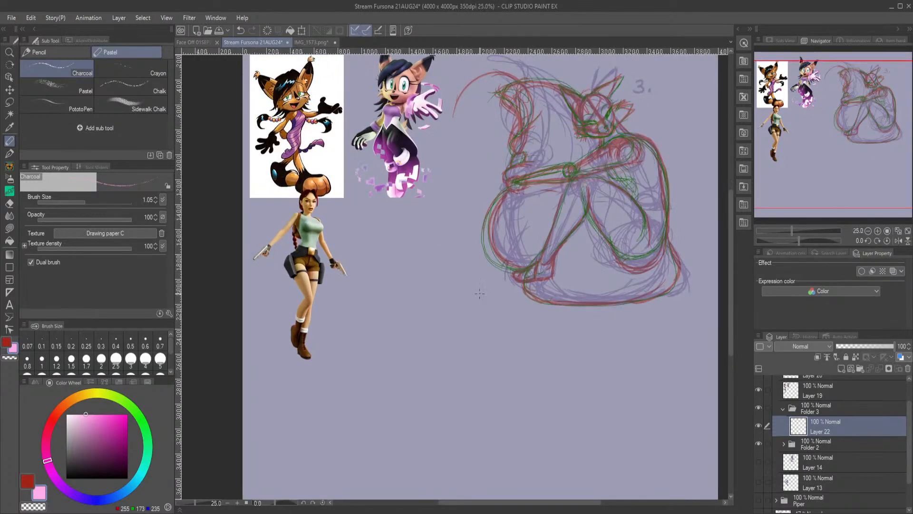
mouse_move(804, 114)
mouse_down()
mouse_move(824, 138)
mouse_move(820, 116)
mouse_up()
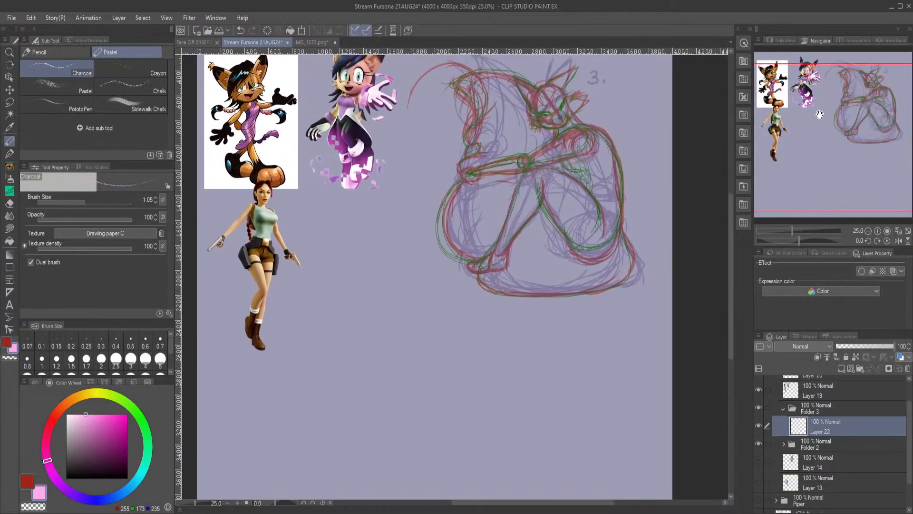
mouse_move(375, 208)
mouse_down()
mouse_move(366, 200)
mouse_move(387, 199)
mouse_move(390, 220)
mouse_move(374, 212)
mouse_up()
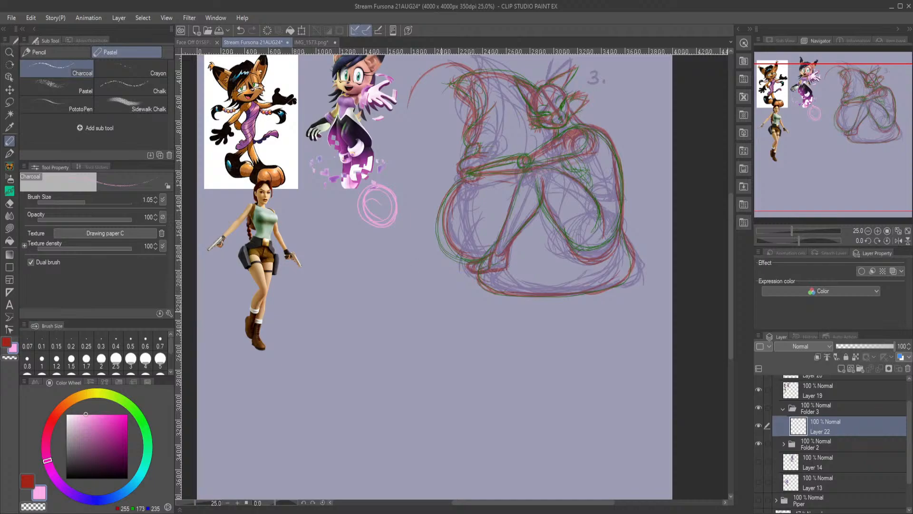
drag(379, 230, 361, 379)
drag(373, 269, 365, 392)
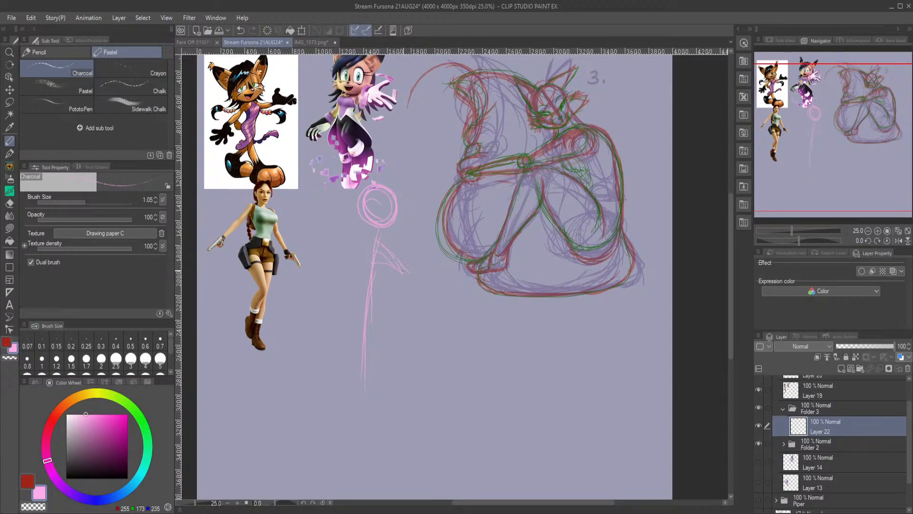
Sketch the standing figure's shoulder line, rib cage and neck around the centre line.
drag(374, 250, 335, 277)
mouse_move(350, 310)
mouse_down()
mouse_move(385, 315)
mouse_move(405, 290)
mouse_move(394, 318)
mouse_up()
mouse_move(395, 276)
mouse_down()
mouse_move(373, 309)
mouse_move(373, 331)
mouse_up()
mouse_move(340, 281)
mouse_down()
mouse_move(344, 329)
mouse_move(350, 320)
mouse_move(361, 332)
mouse_move(372, 316)
mouse_up()
drag(410, 284, 394, 315)
drag(375, 259, 388, 254)
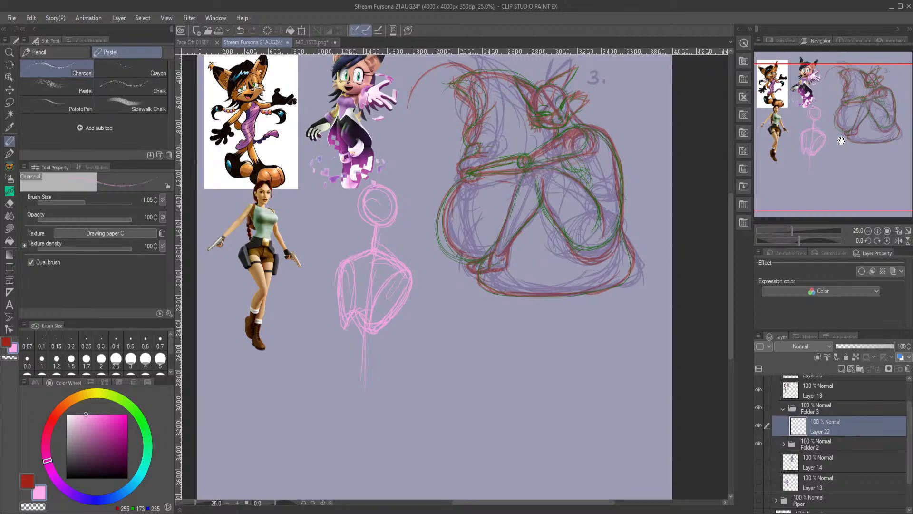
Add the waist and the pelvis, tapering to a point at the crotch, below the rib cage.
click(833, 158)
scroll(441, 187, up, 1)
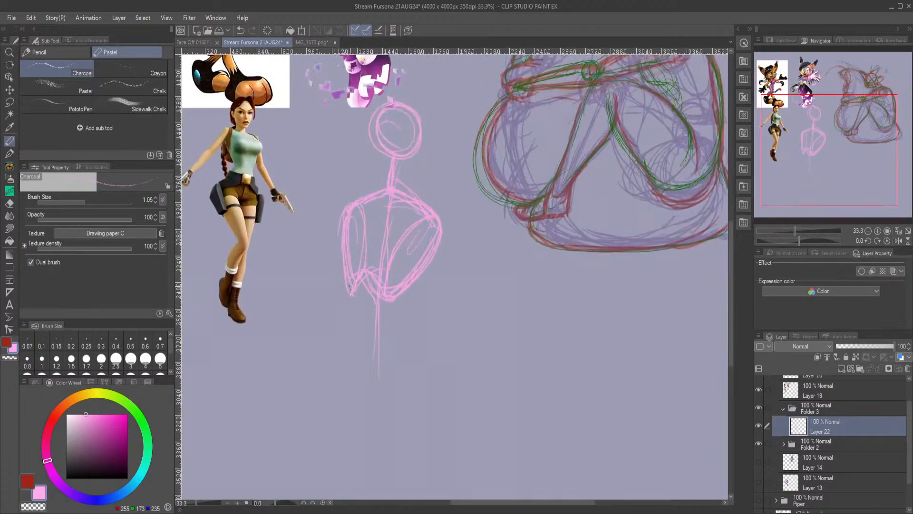
mouse_move(348, 301)
mouse_down()
mouse_move(357, 349)
mouse_move(393, 315)
mouse_move(394, 325)
mouse_move(402, 296)
mouse_move(406, 318)
mouse_move(353, 300)
mouse_up()
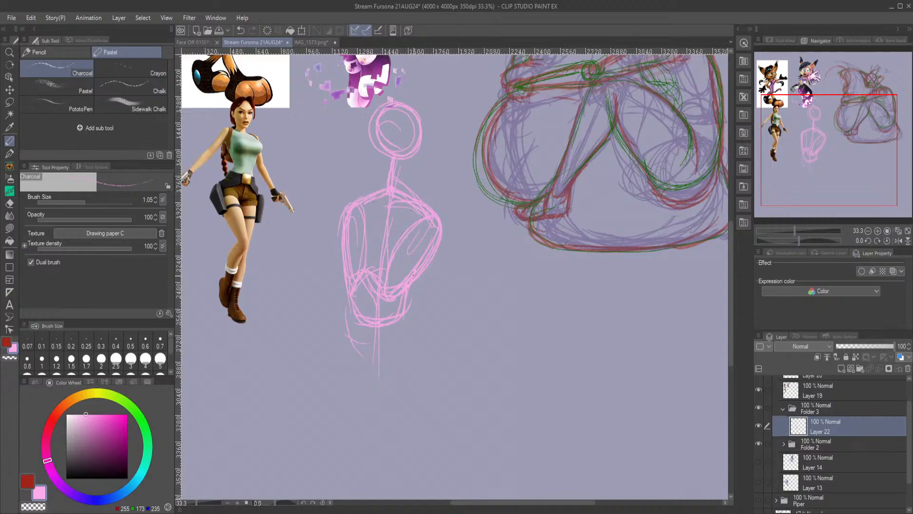
mouse_move(407, 312)
mouse_down()
mouse_move(367, 397)
mouse_move(350, 306)
mouse_move(367, 387)
mouse_up()
drag(362, 354, 392, 266)
drag(375, 327, 367, 375)
drag(373, 344, 348, 289)
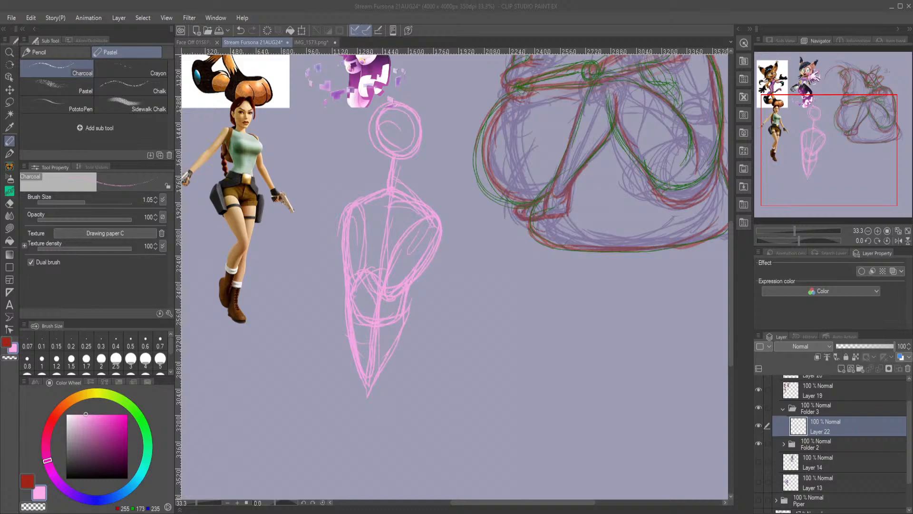
Scale the pink figure to 64% and move it up beside the woman reference.
click(376, 4)
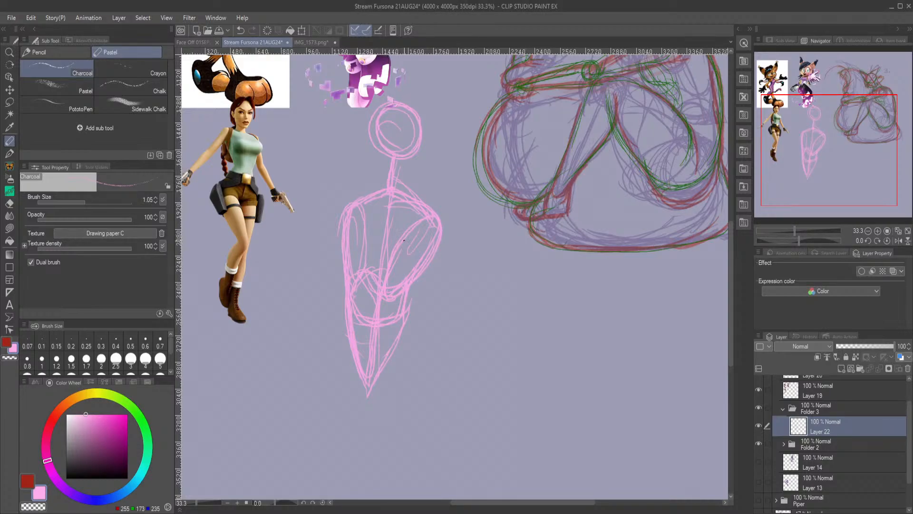
drag(341, 297, 348, 212)
key(ctrl+t)
drag(443, 100, 424, 154)
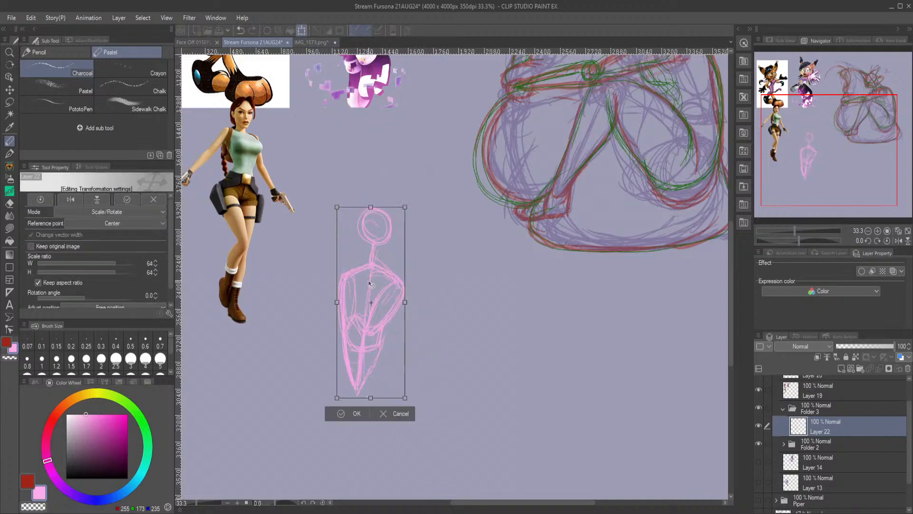
drag(390, 249, 400, 221)
key(Return)
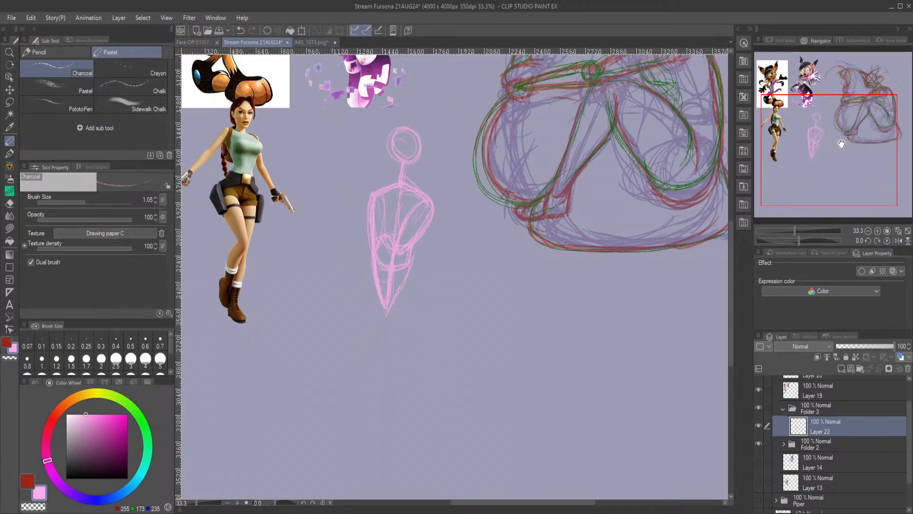
Draw a circle for each shoulder joint at the ends of the pink figure's shoulder line.
drag(832, 149, 818, 152)
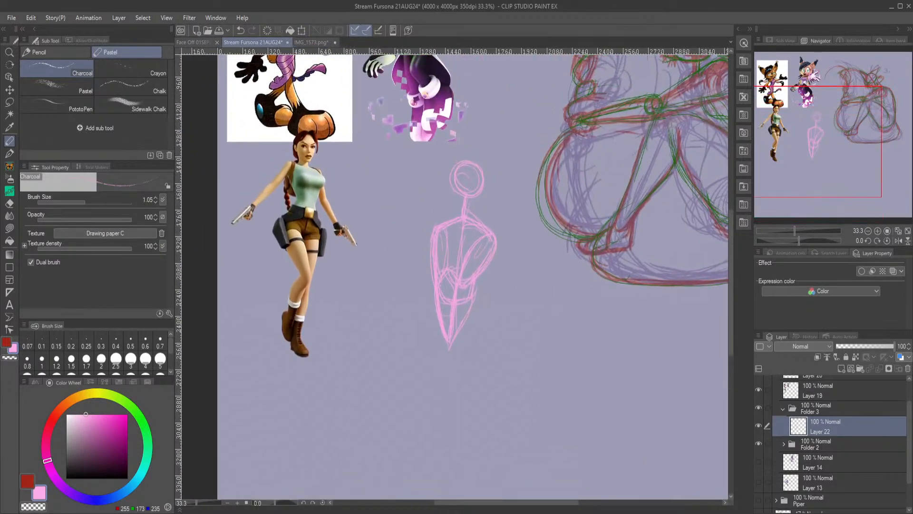
scroll(539, 335, up, 2)
mouse_move(468, 147)
mouse_down()
mouse_move(486, 179)
mouse_move(468, 192)
mouse_move(453, 180)
mouse_move(471, 157)
mouse_up()
mouse_move(363, 149)
mouse_down()
mouse_move(339, 135)
mouse_move(328, 172)
mouse_move(367, 151)
mouse_up()
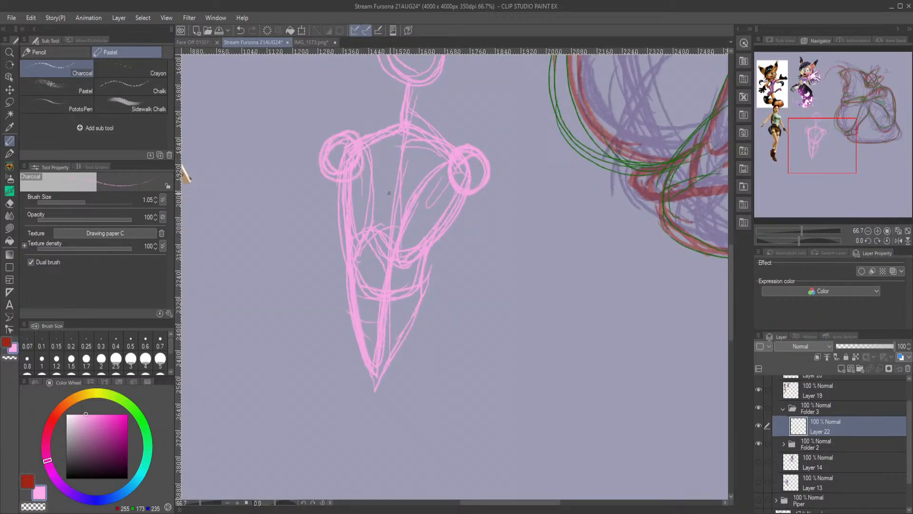
Sketch the outer contour of the pink figure's first leg, running down from the hip to a narrow end.
drag(421, 295, 445, 416)
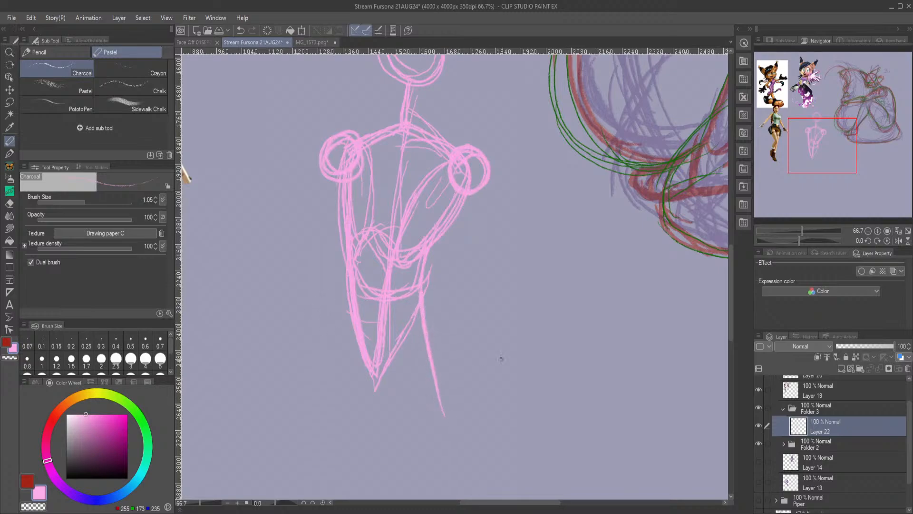
drag(834, 156, 833, 169)
drag(431, 165, 441, 221)
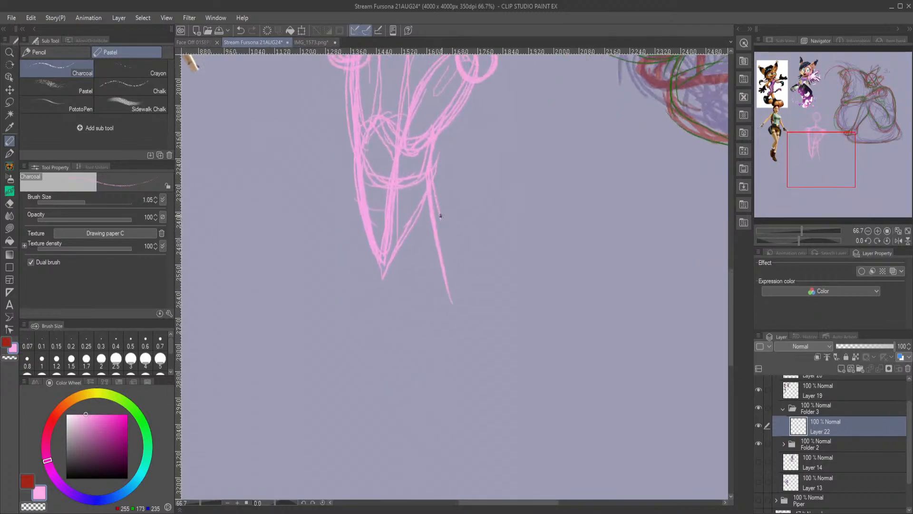
mouse_move(402, 88)
mouse_down()
mouse_move(417, 318)
mouse_move(463, 415)
mouse_move(457, 343)
mouse_up()
drag(466, 404, 448, 265)
drag(459, 362, 428, 210)
Draw the leg's inner contour from the crotch to its narrow end and reinforce the outer side with repeated strokes.
drag(445, 227, 431, 186)
mouse_move(451, 257)
mouse_down()
mouse_move(432, 193)
mouse_move(451, 309)
mouse_up()
mouse_move(446, 240)
mouse_down()
mouse_move(462, 357)
mouse_move(466, 341)
mouse_move(463, 389)
mouse_move(443, 404)
mouse_up()
drag(385, 207, 400, 316)
drag(385, 259, 440, 404)
mouse_move(417, 367)
mouse_down()
mouse_move(459, 417)
mouse_move(442, 291)
mouse_up()
drag(451, 329, 445, 291)
drag(444, 251, 435, 207)
drag(452, 270, 450, 257)
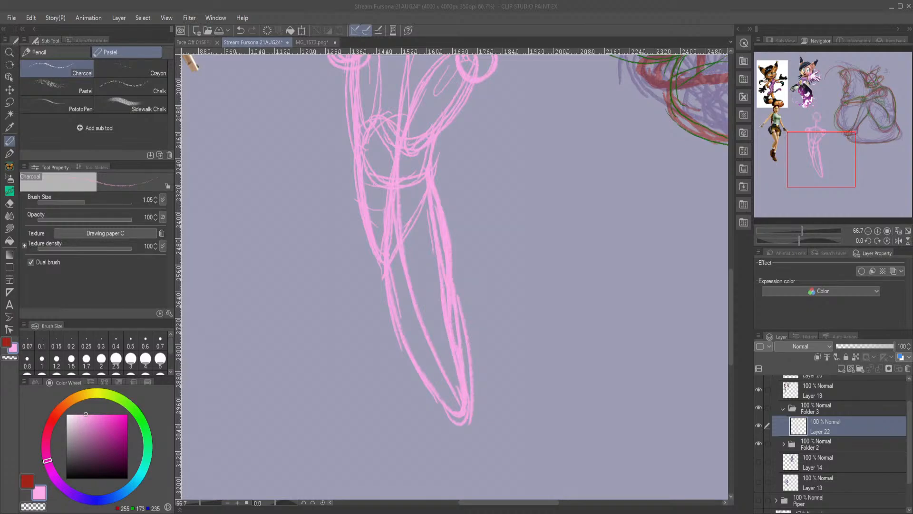
Close the first thigh with a curve above its narrow end and reinforce its outer contour with repeated strokes.
mouse_move(409, 346)
mouse_down()
mouse_move(445, 380)
mouse_move(453, 354)
mouse_up()
mouse_move(447, 300)
mouse_down()
mouse_move(452, 370)
mouse_move(450, 362)
mouse_up()
drag(434, 181, 452, 263)
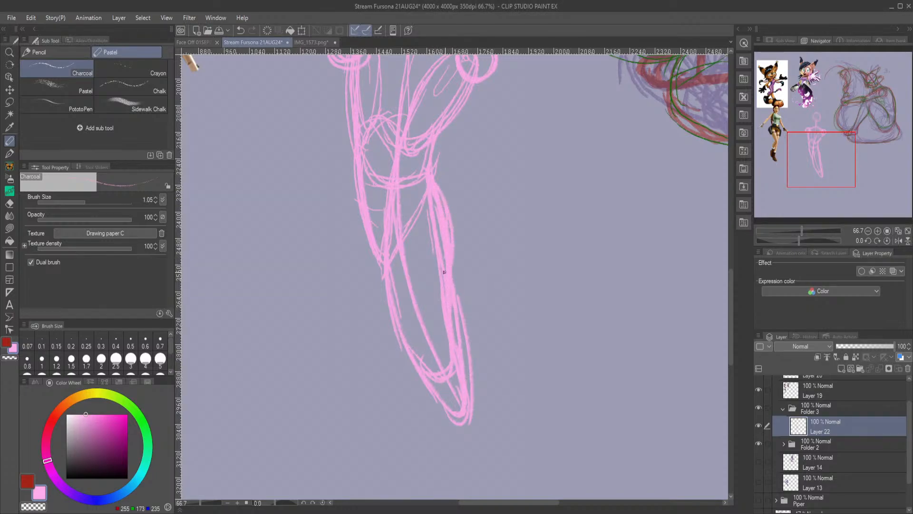
mouse_move(437, 191)
mouse_down()
mouse_move(454, 292)
mouse_move(437, 375)
mouse_up()
Sketch the pink figure's second thigh from the hip to a rounded knee end and back up to the crotch.
mouse_move(843, 166)
mouse_down()
mouse_move(818, 177)
mouse_move(841, 162)
mouse_up()
mouse_move(378, 220)
mouse_down()
mouse_move(339, 389)
mouse_move(342, 412)
mouse_up()
mouse_move(346, 318)
mouse_down()
mouse_move(341, 338)
mouse_move(359, 436)
mouse_up()
drag(345, 413, 379, 391)
drag(364, 431, 395, 348)
drag(375, 402, 422, 283)
drag(420, 233, 398, 339)
mouse_move(393, 211)
mouse_down()
mouse_move(365, 251)
mouse_move(355, 323)
mouse_up()
mouse_move(367, 256)
mouse_down()
mouse_move(351, 356)
mouse_move(351, 432)
mouse_move(348, 416)
mouse_move(387, 364)
mouse_move(385, 382)
mouse_move(414, 304)
mouse_up()
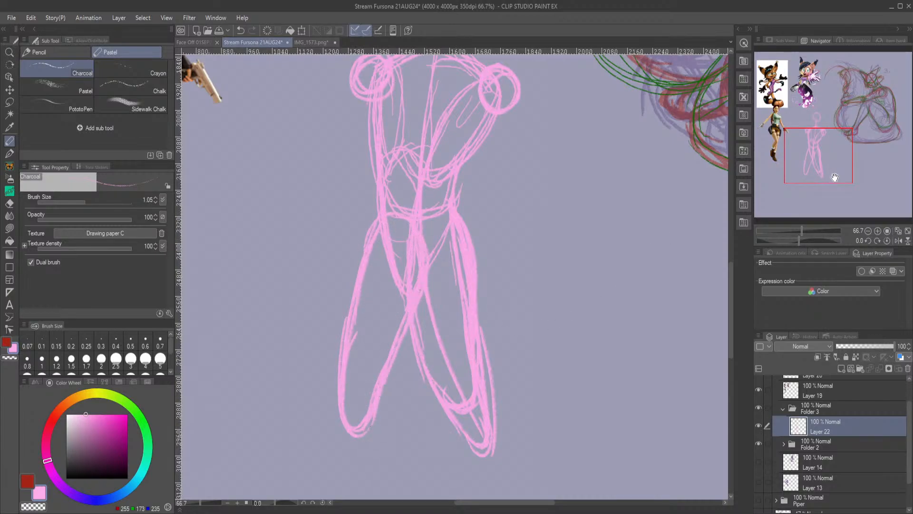
Draw a circle for the knee joint at the lower end of each thigh.
drag(825, 176, 824, 199)
mouse_move(483, 209)
mouse_down()
mouse_move(502, 243)
mouse_move(498, 222)
mouse_up()
mouse_move(386, 216)
mouse_down()
mouse_move(394, 236)
mouse_move(371, 261)
mouse_up()
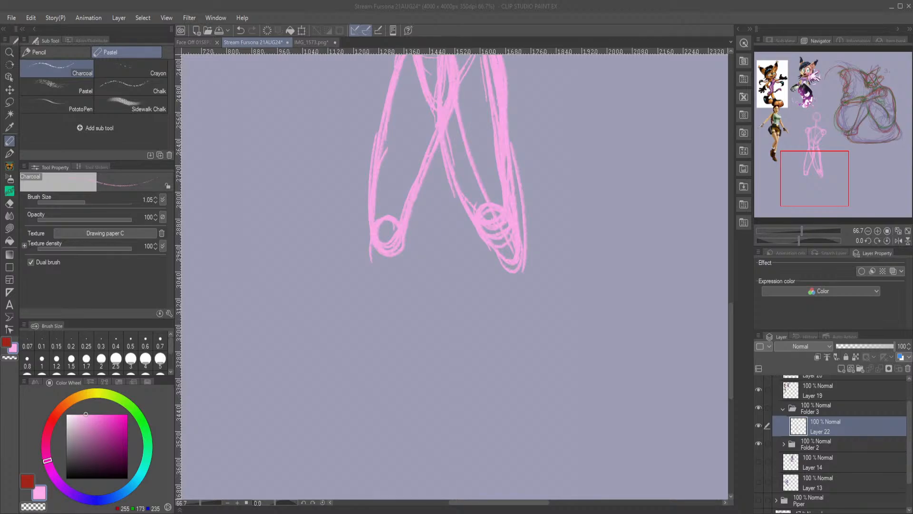
click(405, 234)
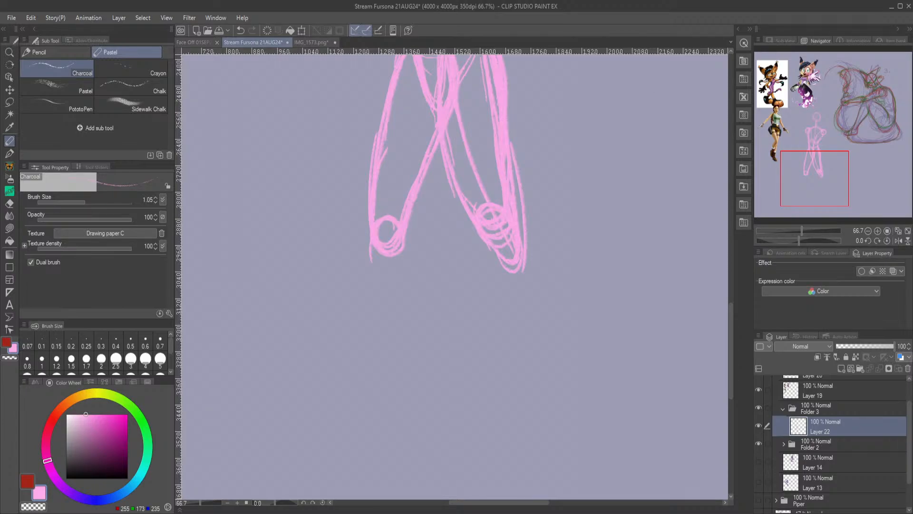
Sketch the second leg's lower half from the knee circle to a narrow ankle, with a centre line and curved calf contour.
drag(382, 257, 353, 490)
drag(393, 258, 349, 489)
drag(829, 188, 826, 199)
mouse_move(434, 157)
mouse_down()
mouse_move(428, 235)
mouse_move(383, 368)
mouse_up()
mouse_move(396, 136)
mouse_down()
mouse_move(392, 166)
mouse_move(402, 185)
mouse_move(412, 184)
mouse_move(422, 148)
mouse_move(405, 127)
mouse_move(377, 371)
mouse_up()
mouse_move(383, 281)
mouse_down()
mouse_move(375, 371)
mouse_move(386, 368)
mouse_up()
mouse_move(401, 330)
mouse_down()
mouse_move(386, 370)
mouse_move(414, 300)
mouse_up()
drag(434, 242, 441, 192)
Sketch the first leg's lower half as a slanted centre line with calf contours on both sides, tapering to the ankle.
drag(528, 148, 594, 364)
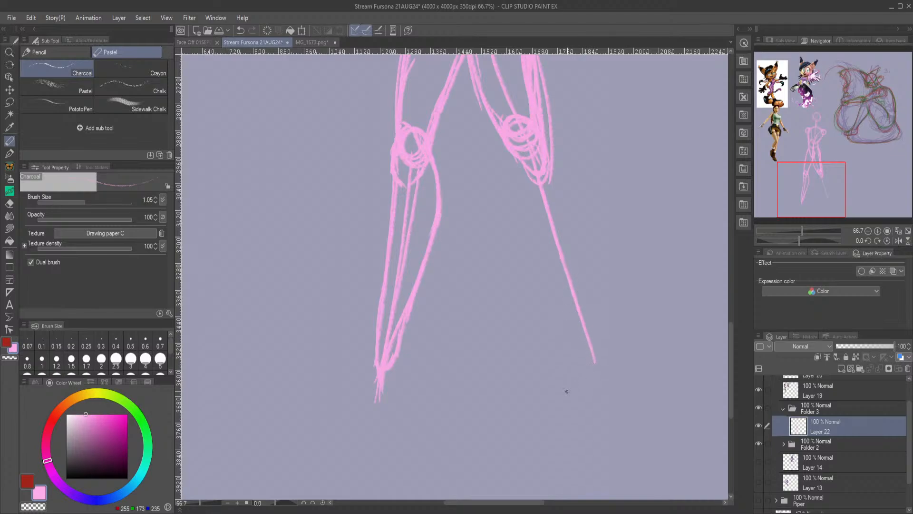
mouse_move(508, 138)
mouse_down()
mouse_move(514, 210)
mouse_move(535, 245)
mouse_up()
drag(523, 212, 577, 310)
drag(597, 373, 592, 252)
drag(584, 319, 581, 220)
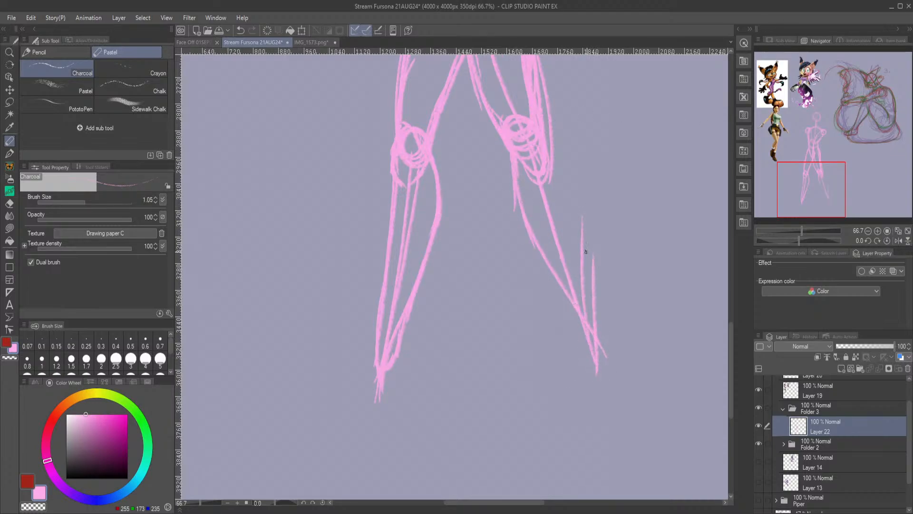
mouse_move(554, 159)
mouse_down()
mouse_move(576, 188)
mouse_move(585, 285)
mouse_up()
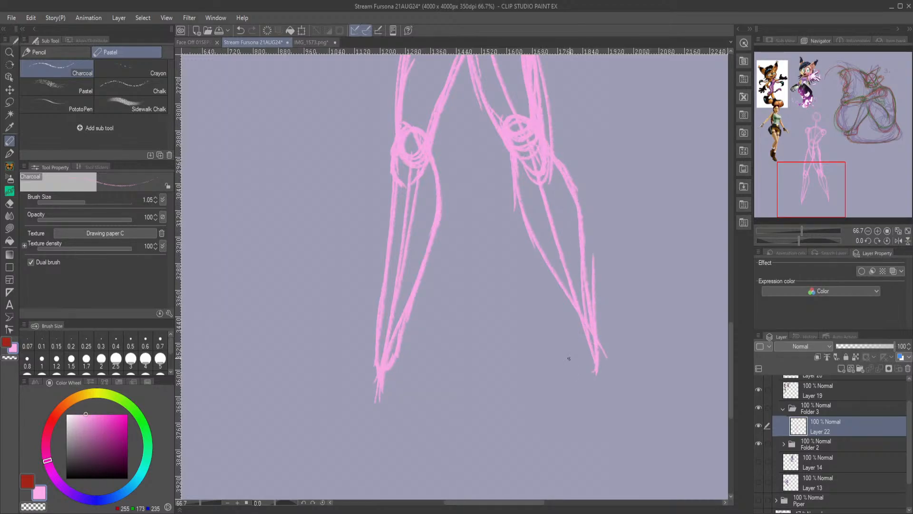
drag(517, 195, 590, 355)
drag(591, 306, 592, 241)
Draw a short block shape for the upper foot below each ankle of the pink figure.
mouse_move(828, 187)
mouse_down()
mouse_move(883, 89)
mouse_move(815, 132)
mouse_move(811, 108)
mouse_move(875, 104)
mouse_move(879, 113)
mouse_move(841, 118)
mouse_move(814, 181)
mouse_move(830, 194)
mouse_up()
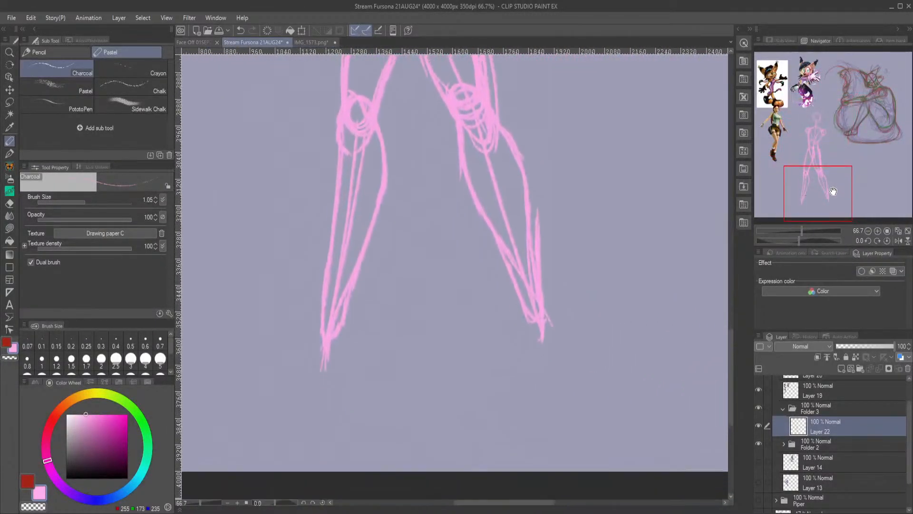
mouse_move(529, 318)
mouse_down()
mouse_move(519, 363)
mouse_move(526, 370)
mouse_move(551, 339)
mouse_move(542, 314)
mouse_move(554, 356)
mouse_move(530, 364)
mouse_move(515, 324)
mouse_move(520, 368)
mouse_move(556, 356)
mouse_up()
drag(531, 371, 558, 358)
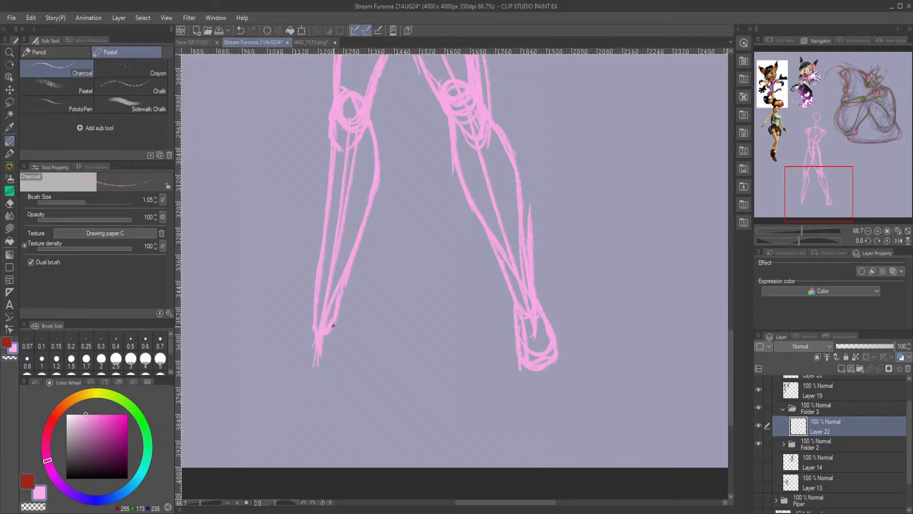
mouse_move(318, 319)
mouse_down()
mouse_move(305, 359)
mouse_move(336, 357)
mouse_move(333, 366)
mouse_move(299, 366)
mouse_move(301, 353)
mouse_move(306, 366)
mouse_move(325, 370)
mouse_move(333, 325)
mouse_up()
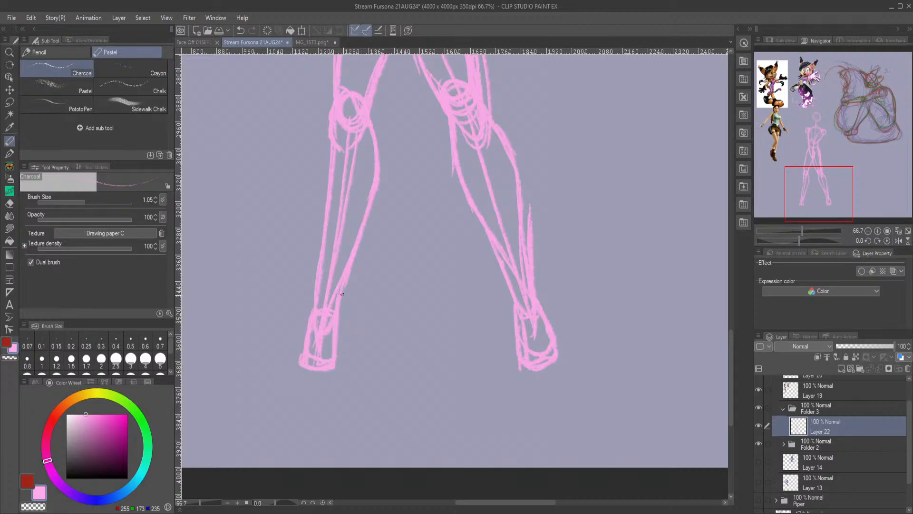
Extend the first leg's foot downward with a joint circle, side lines and a flat oval for the toes.
mouse_move(524, 315)
mouse_down()
mouse_move(546, 347)
mouse_move(530, 346)
mouse_up()
mouse_move(516, 390)
mouse_down()
mouse_move(517, 370)
mouse_move(535, 402)
mouse_move(564, 391)
mouse_move(510, 409)
mouse_move(561, 398)
mouse_up()
mouse_move(559, 340)
mouse_down()
mouse_move(551, 393)
mouse_move(555, 350)
mouse_up()
mouse_move(548, 346)
mouse_down()
mouse_move(499, 407)
mouse_move(537, 412)
mouse_move(559, 402)
mouse_up()
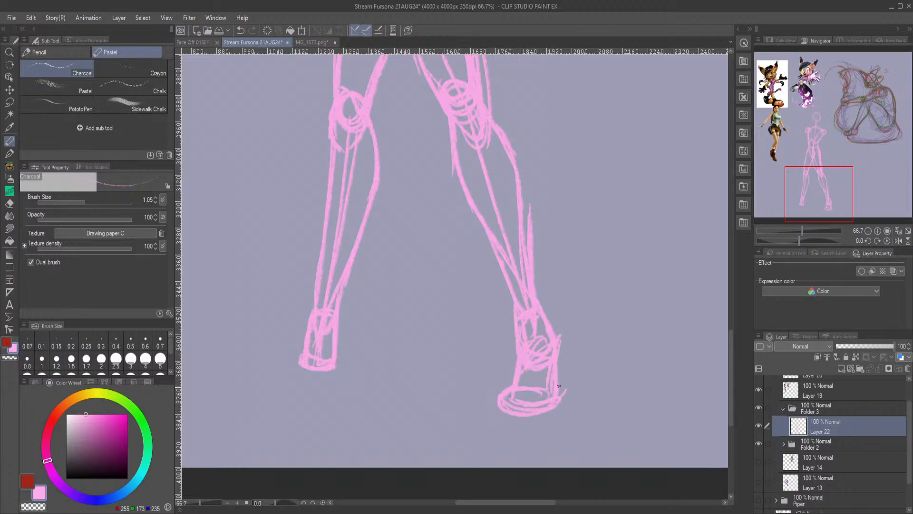
Build up the second leg's foot with a joint circle, side contours and a rounded toe shape.
drag(310, 363, 305, 407)
drag(314, 344, 291, 414)
drag(300, 373, 292, 411)
mouse_move(291, 412)
mouse_down()
mouse_move(338, 406)
mouse_move(336, 383)
mouse_up()
mouse_move(294, 397)
mouse_down()
mouse_move(332, 392)
mouse_move(336, 362)
mouse_up()
mouse_move(333, 345)
mouse_down()
mouse_move(298, 374)
mouse_move(312, 401)
mouse_move(342, 393)
mouse_up()
drag(346, 393, 328, 335)
mouse_move(304, 378)
mouse_down()
mouse_move(330, 397)
mouse_move(353, 383)
mouse_move(340, 371)
mouse_up()
mouse_move(314, 376)
mouse_down()
mouse_move(311, 388)
mouse_move(351, 398)
mouse_up()
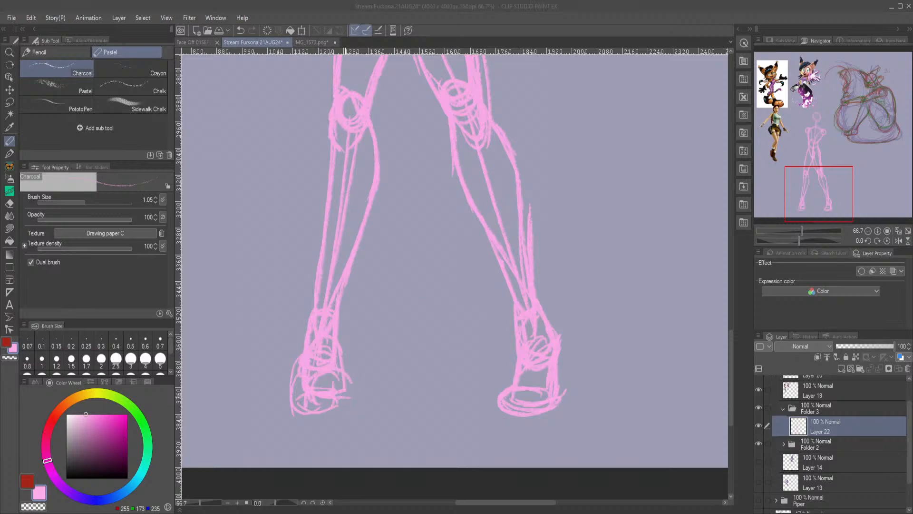
mouse_move(345, 371)
mouse_down()
mouse_move(351, 393)
mouse_move(338, 394)
mouse_move(363, 394)
mouse_move(358, 382)
mouse_up()
Lasso both legs below the hips, shorten them slightly with a vertical free transform, and deselect them.
drag(807, 186, 815, 160)
scroll(571, 214, down, 2)
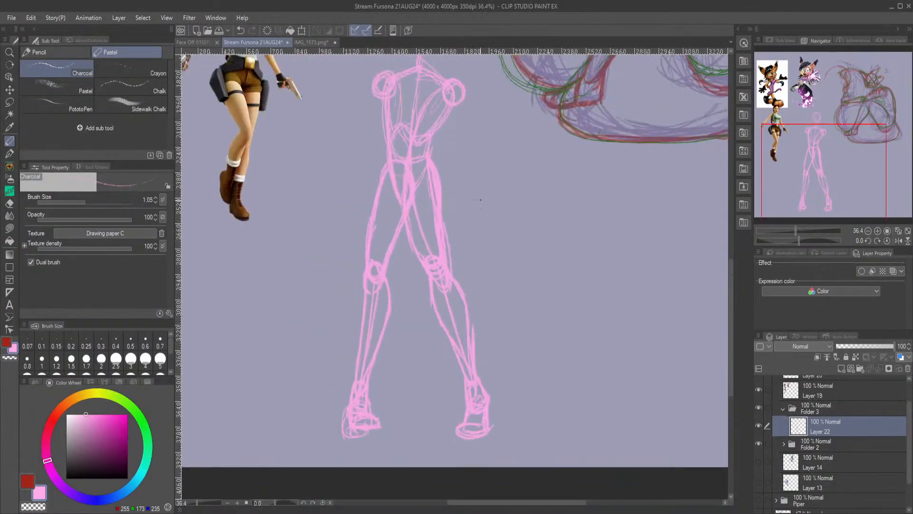
key(m)
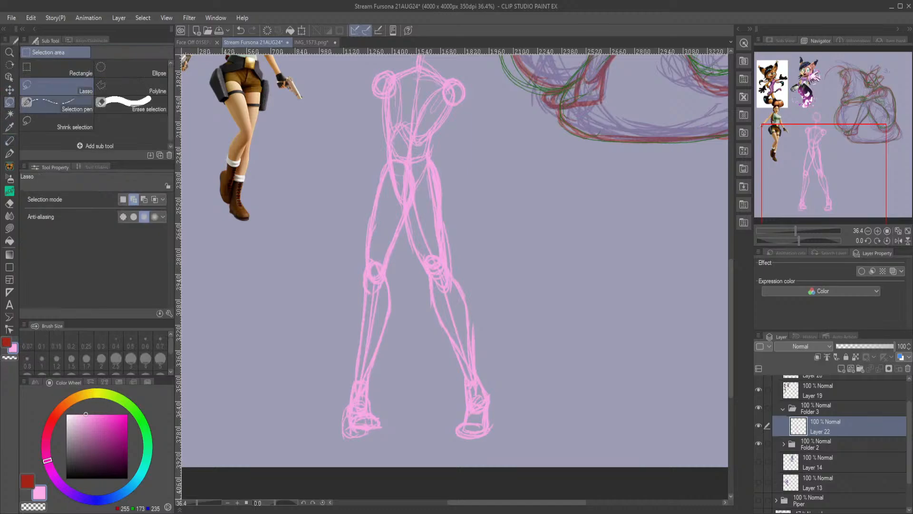
mouse_move(440, 153)
mouse_down()
mouse_move(405, 199)
mouse_move(414, 351)
mouse_move(501, 451)
mouse_move(541, 244)
mouse_up()
mouse_move(434, 437)
mouse_down()
mouse_move(423, 410)
mouse_move(320, 284)
mouse_move(433, 435)
mouse_up()
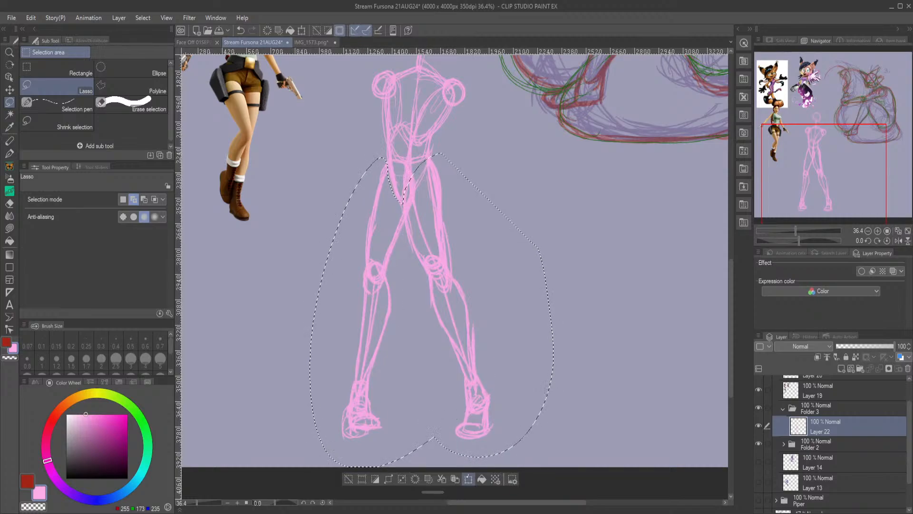
click(469, 479)
key(ctrl)
drag(432, 468, 430, 426)
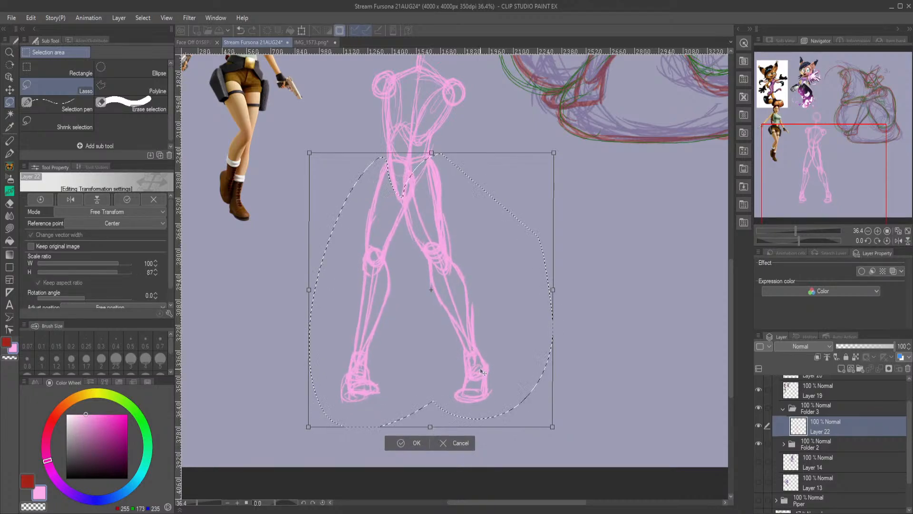
drag(430, 426, 432, 447)
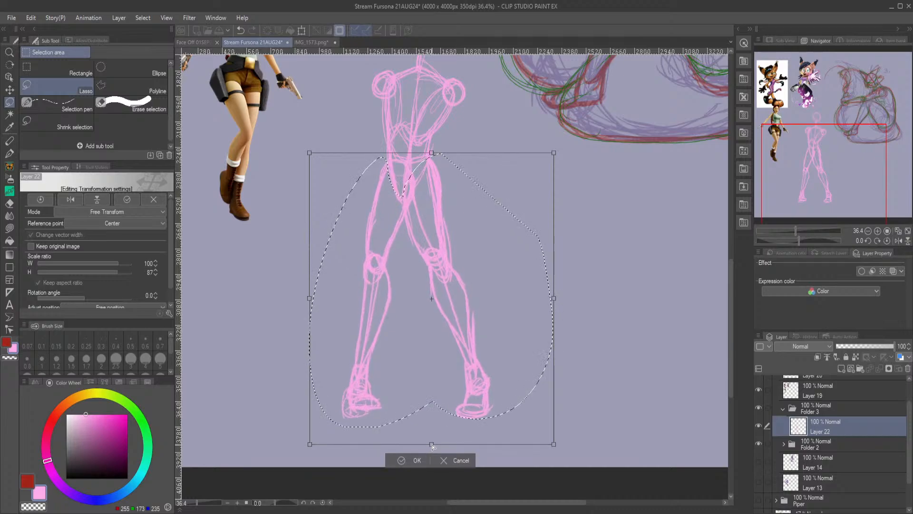
key(Return)
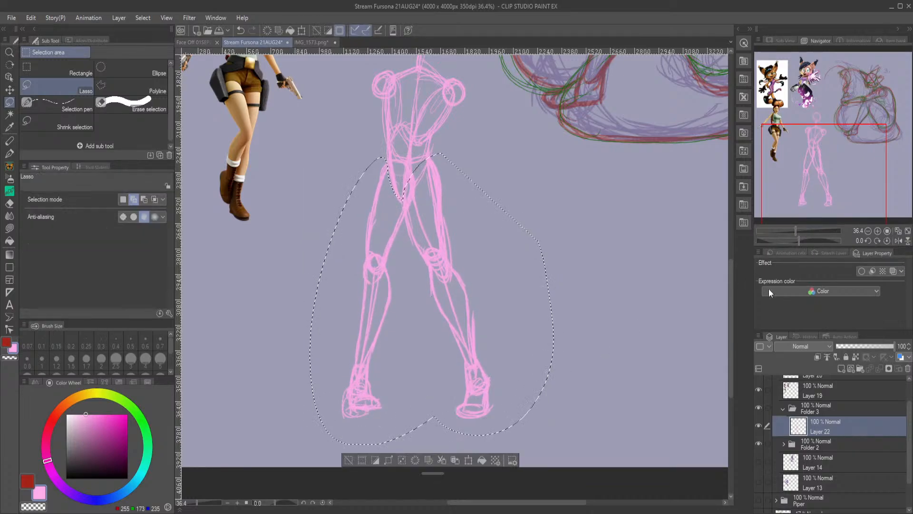
drag(868, 158, 861, 139)
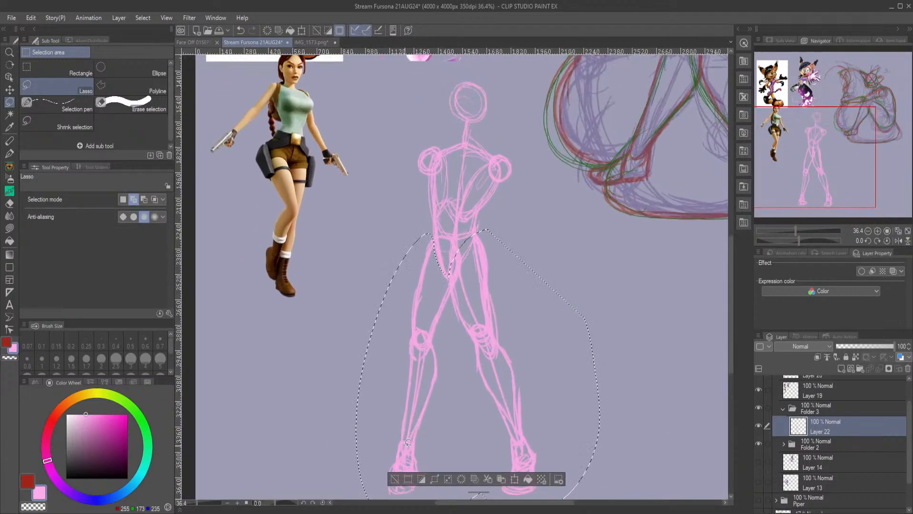
click(395, 479)
With the Charcoal brush, draw a vertical centre line and a thick horizontal eye line across the head circle.
scroll(514, 165, up, 3)
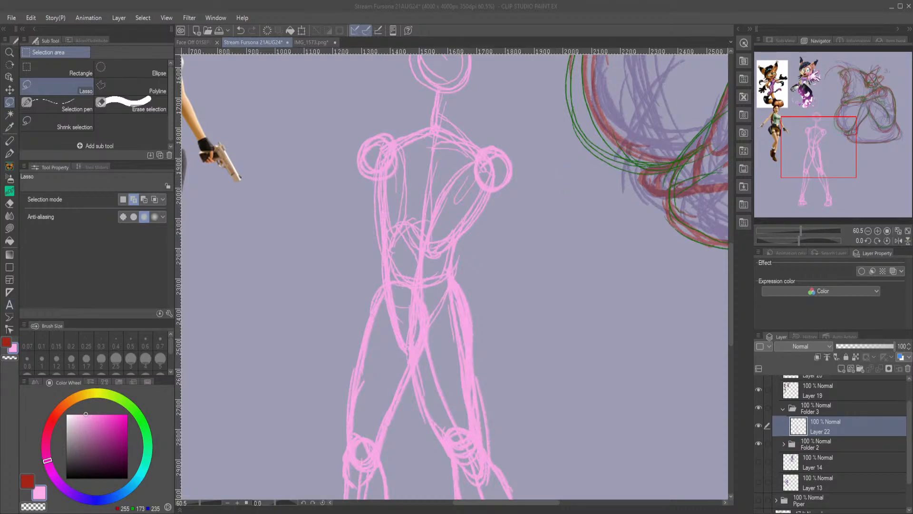
drag(424, 214, 402, 386)
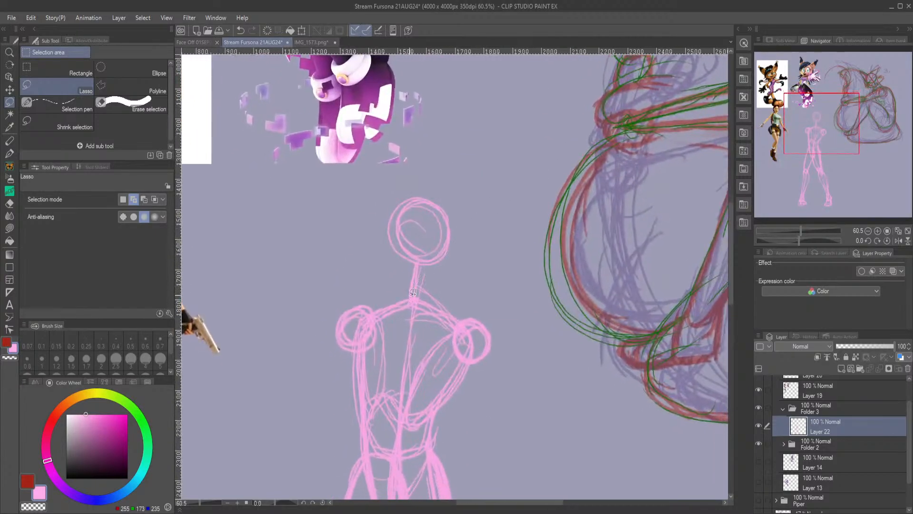
scroll(379, 203, up, 2)
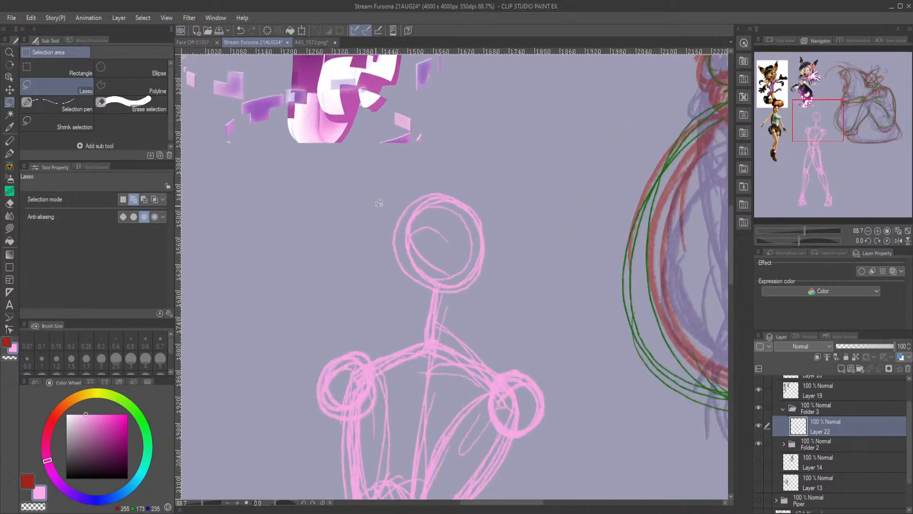
drag(437, 207, 439, 274)
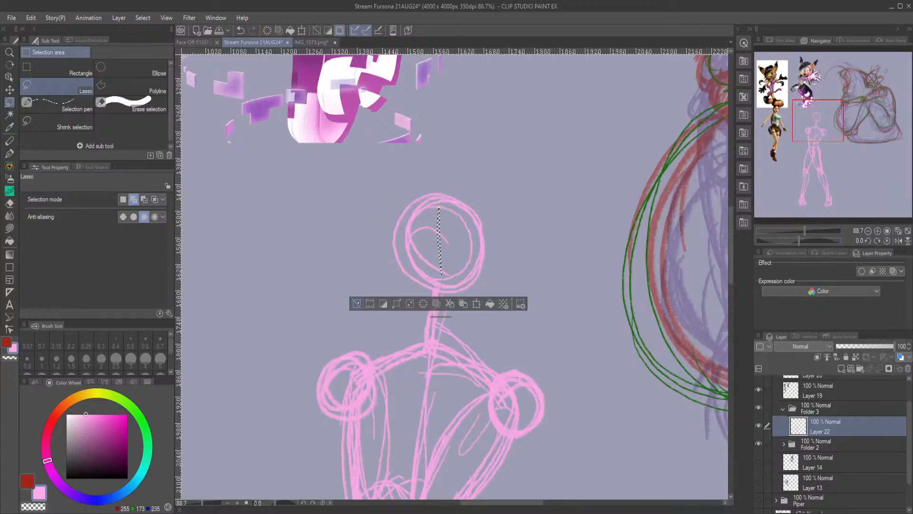
click(356, 303)
key(p)
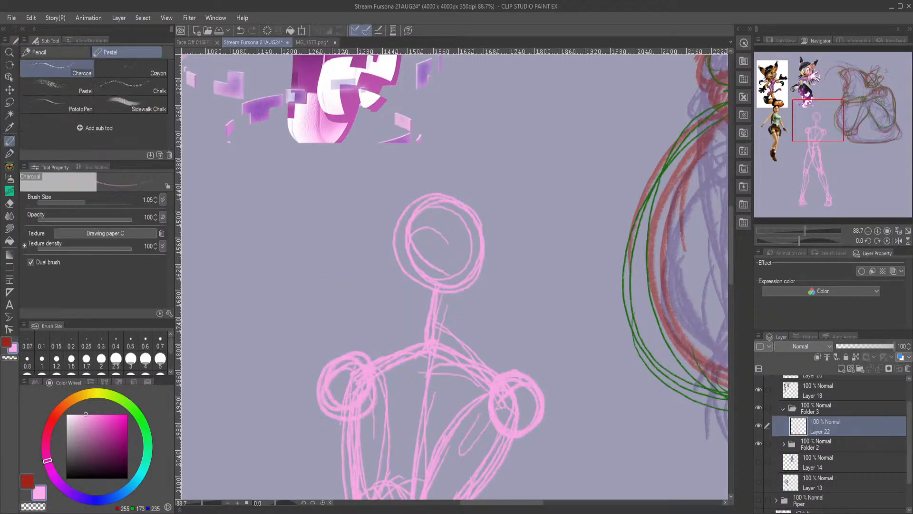
drag(444, 195, 433, 307)
drag(387, 261, 497, 255)
mouse_move(428, 260)
mouse_down()
mouse_move(460, 263)
mouse_move(397, 259)
mouse_move(499, 261)
mouse_up()
drag(376, 262, 513, 257)
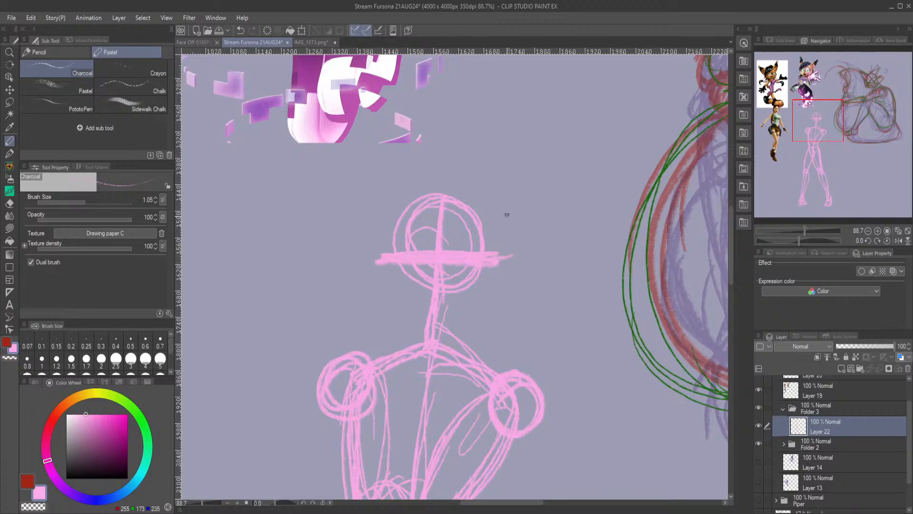
Sketch a curved face line and a pointed muzzle with jaw on the head, and add the side contour of the neck.
mouse_move(442, 193)
mouse_down()
mouse_move(461, 241)
mouse_move(453, 322)
mouse_move(522, 297)
mouse_move(477, 267)
mouse_up()
mouse_move(528, 290)
mouse_down()
mouse_move(454, 256)
mouse_move(516, 283)
mouse_up()
mouse_move(476, 250)
mouse_down()
mouse_move(449, 292)
mouse_move(452, 266)
mouse_move(478, 281)
mouse_move(455, 311)
mouse_move(526, 288)
mouse_move(461, 252)
mouse_move(499, 274)
mouse_move(456, 273)
mouse_move(400, 238)
mouse_move(437, 307)
mouse_move(422, 290)
mouse_move(473, 302)
mouse_move(456, 306)
mouse_move(424, 286)
mouse_up()
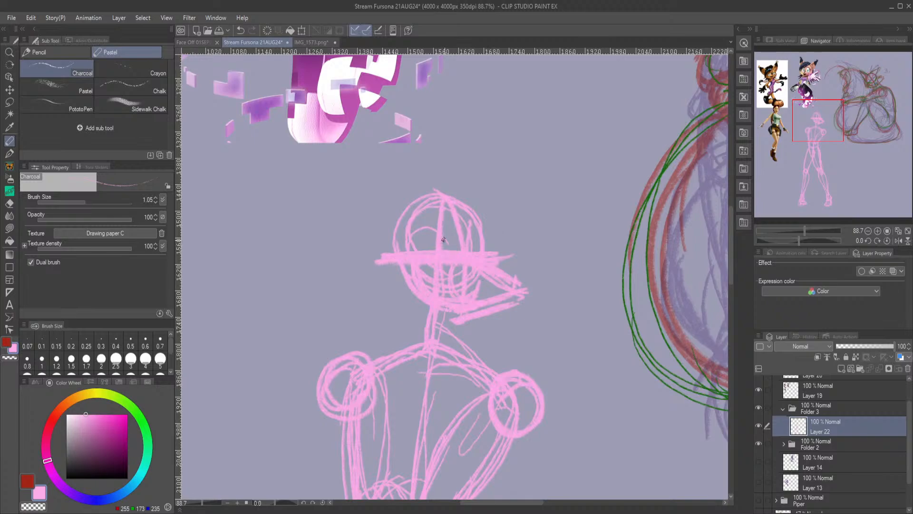
drag(491, 291, 481, 276)
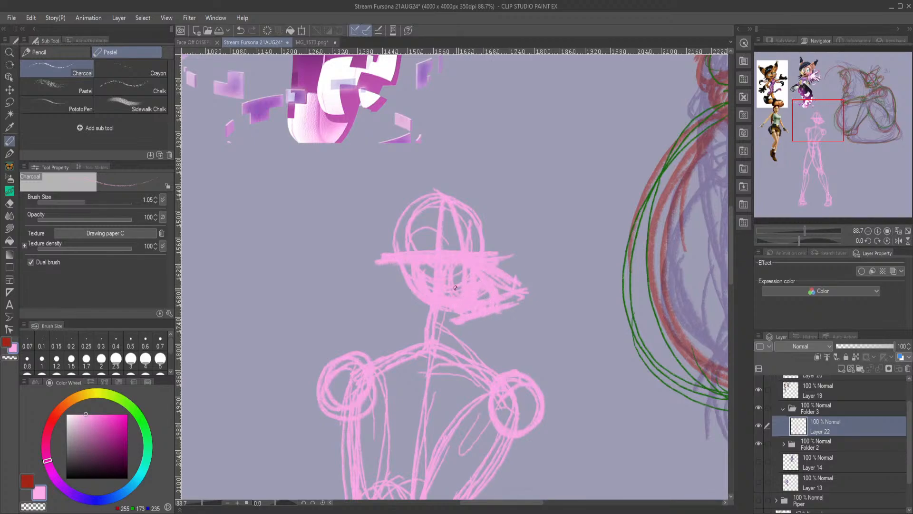
mouse_move(413, 321)
mouse_down()
mouse_move(519, 122)
mouse_move(568, 103)
mouse_move(562, 130)
mouse_up()
drag(572, 89, 558, 125)
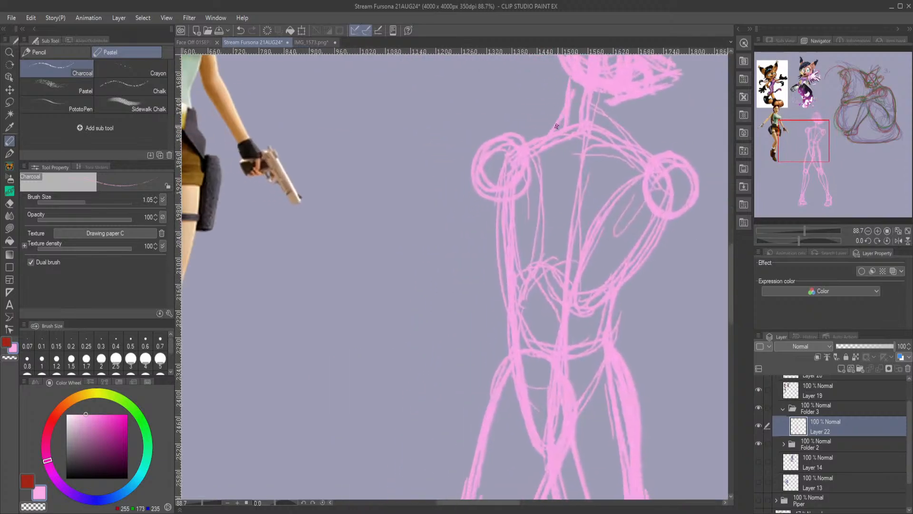
Draw the upper arm hanging from the shoulder nearest the seated fox sketch, ending in an elbow circle.
drag(817, 151, 834, 163)
drag(476, 110, 486, 178)
drag(474, 129, 494, 244)
mouse_move(480, 146)
mouse_down()
mouse_move(495, 232)
mouse_move(505, 239)
mouse_move(498, 255)
mouse_move(494, 231)
mouse_up()
drag(492, 100, 508, 232)
mouse_move(504, 156)
mouse_down()
mouse_move(506, 254)
mouse_move(470, 202)
mouse_move(442, 115)
mouse_up()
drag(473, 197, 435, 88)
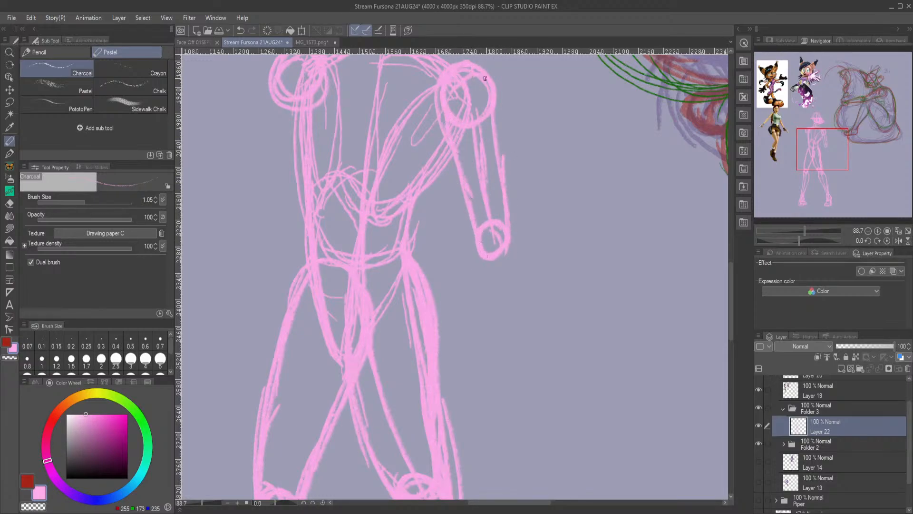
Draw the upper arm and elbow circle on the woman reference's side, adding underarm strokes and a short forearm line.
drag(830, 153, 819, 145)
mouse_move(407, 168)
mouse_down()
mouse_move(370, 309)
mouse_move(386, 313)
mouse_move(390, 291)
mouse_move(362, 284)
mouse_up()
mouse_move(384, 182)
mouse_down()
mouse_move(360, 300)
mouse_move(382, 301)
mouse_up()
drag(386, 288, 393, 258)
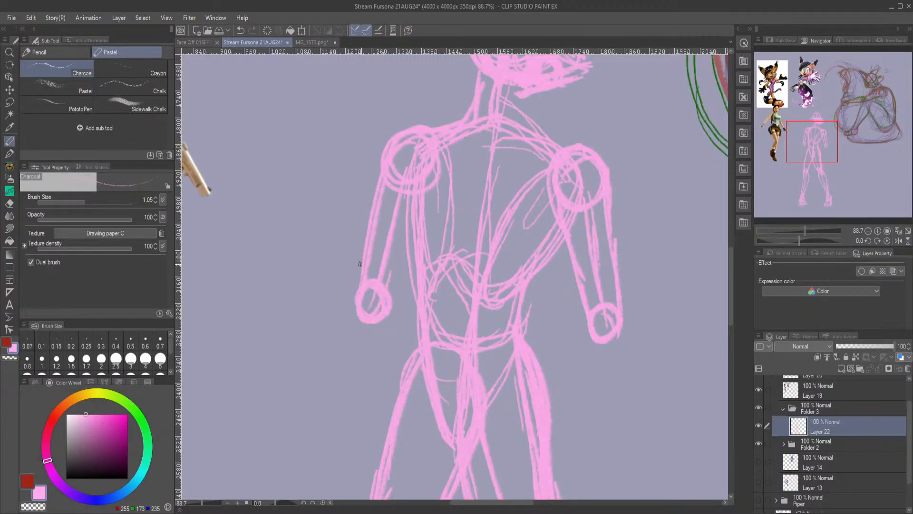
drag(394, 294, 444, 150)
mouse_move(435, 180)
mouse_down()
mouse_move(409, 136)
mouse_move(367, 273)
mouse_up()
drag(362, 284, 351, 344)
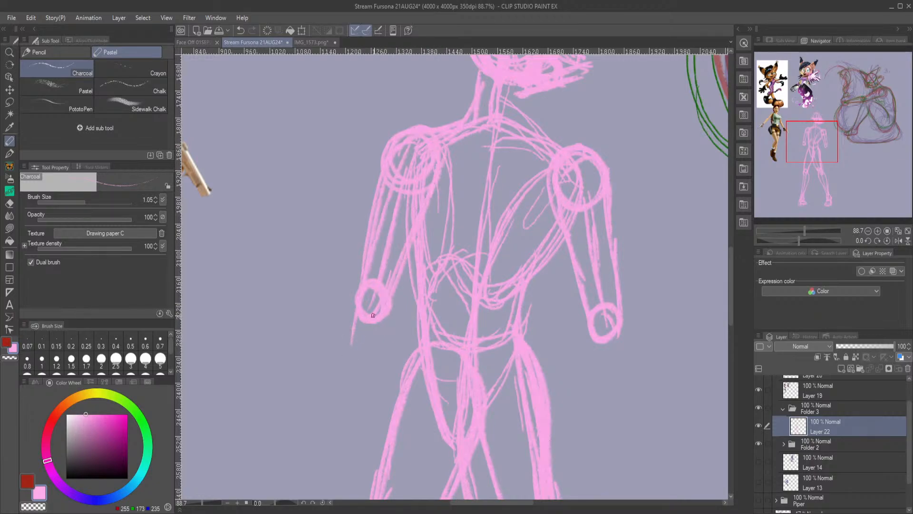
Switch to the dark red colour and outline the crown, back and forehead of the standing figure's head over the pink circle.
mouse_move(829, 151)
mouse_down()
mouse_move(815, 166)
mouse_move(829, 173)
mouse_move(830, 144)
mouse_up()
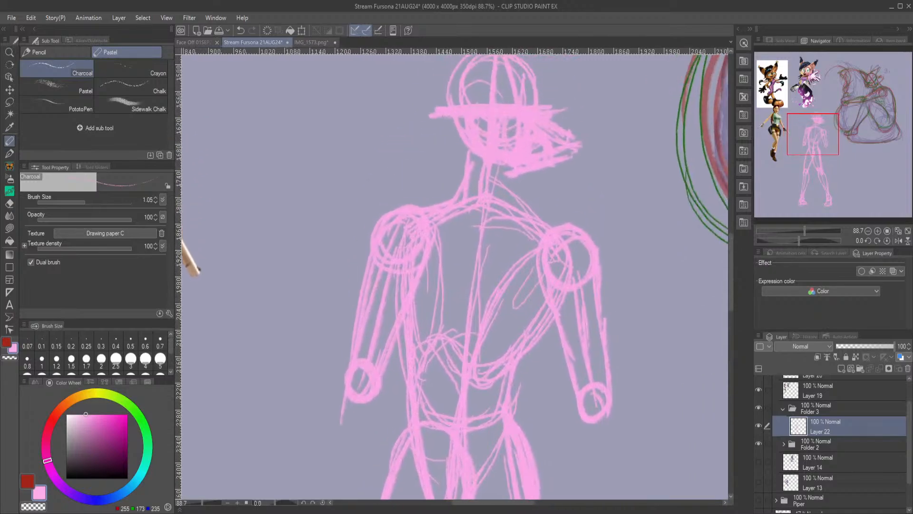
scroll(508, 161, down, 3)
drag(792, 150, 801, 159)
scroll(437, 159, up, 2)
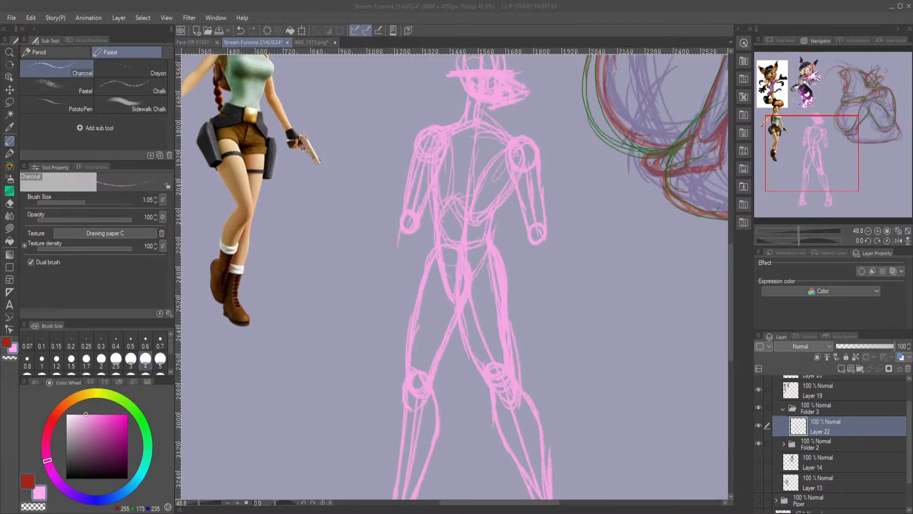
click(27, 481)
drag(447, 180, 371, 336)
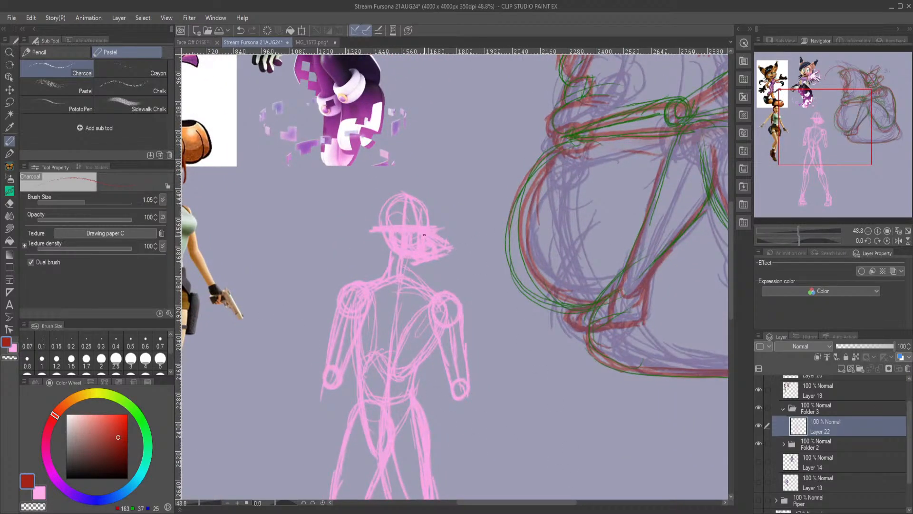
scroll(423, 236, up, 5)
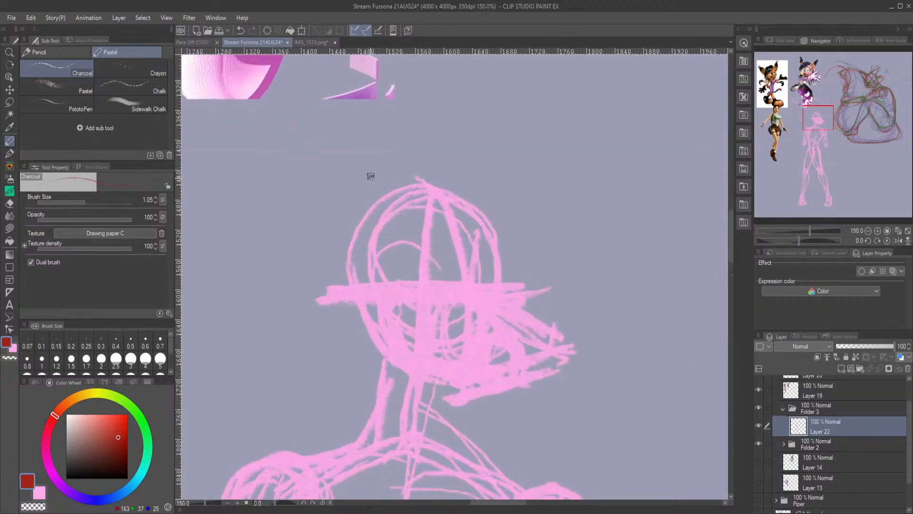
mouse_move(424, 190)
mouse_down()
mouse_move(379, 204)
mouse_move(369, 241)
mouse_up()
mouse_move(422, 183)
mouse_down()
mouse_move(412, 181)
mouse_move(352, 259)
mouse_up()
drag(392, 187, 381, 311)
drag(356, 257, 390, 356)
mouse_move(358, 303)
mouse_down()
mouse_move(389, 349)
mouse_move(353, 253)
mouse_move(363, 223)
mouse_move(476, 229)
mouse_up()
mouse_move(412, 180)
mouse_down()
mouse_move(497, 252)
mouse_move(499, 291)
mouse_up()
drag(493, 242, 496, 288)
Draw the jaw line, brow contour and small rounded muzzle on the head in dark red.
mouse_move(823, 118)
mouse_down()
mouse_move(819, 131)
mouse_move(822, 121)
mouse_up()
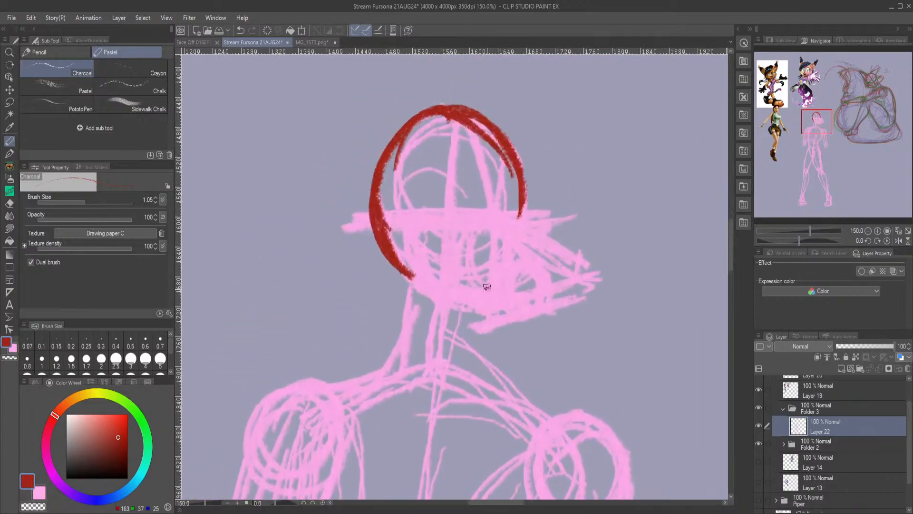
mouse_move(517, 264)
mouse_down()
mouse_move(492, 267)
mouse_move(488, 298)
mouse_move(520, 293)
mouse_move(532, 272)
mouse_move(495, 256)
mouse_move(487, 262)
mouse_move(499, 294)
mouse_move(505, 233)
mouse_move(492, 192)
mouse_move(534, 266)
mouse_move(516, 293)
mouse_move(417, 281)
mouse_move(400, 237)
mouse_move(419, 280)
mouse_move(454, 294)
mouse_up()
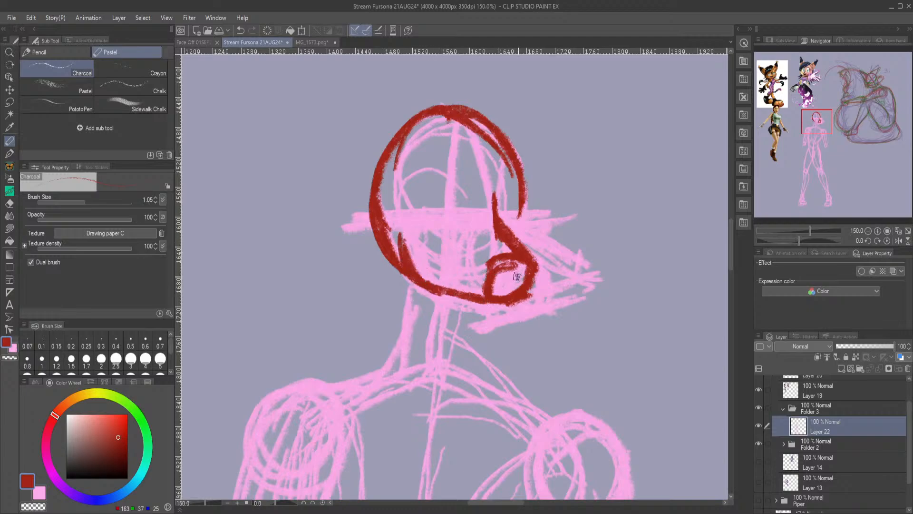
drag(518, 199, 524, 256)
Outline both sides of the neck and the sloping shoulder line on the woman reference's side.
mouse_move(473, 306)
mouse_down()
mouse_move(475, 366)
mouse_move(556, 399)
mouse_up()
drag(408, 279, 398, 363)
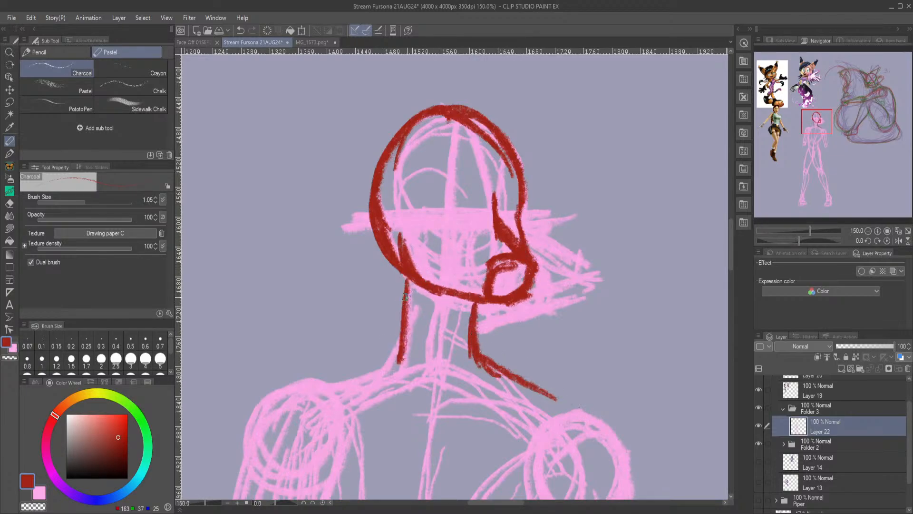
drag(401, 311, 362, 376)
drag(399, 352, 261, 411)
drag(352, 373, 281, 400)
drag(307, 378, 270, 469)
Draw the outer upper-arm contour and the curved torso edge beside it on the woman reference's side.
drag(836, 131, 814, 135)
mouse_move(362, 138)
mouse_down()
mouse_move(297, 169)
mouse_move(268, 306)
mouse_up()
drag(366, 153, 323, 291)
mouse_move(342, 172)
mouse_down()
mouse_move(333, 332)
mouse_move(357, 383)
mouse_up()
Add a long curved line down the middle of the back and outline the seated fox's side of the torso to the waist.
mouse_move(447, 152)
mouse_down()
mouse_move(434, 169)
mouse_move(413, 304)
mouse_move(421, 380)
mouse_up()
drag(414, 249, 409, 376)
drag(599, 297, 535, 392)
drag(592, 333, 516, 483)
drag(537, 416, 516, 485)
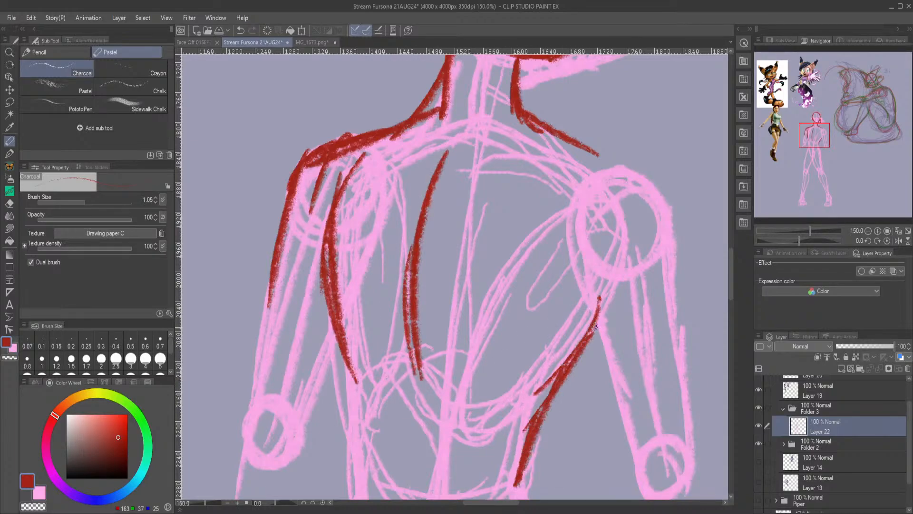
Outline the rounded shoulder on the seated fox's side, joining it to the neck slope and armpit.
mouse_move(811, 130)
mouse_down()
mouse_move(841, 134)
mouse_move(817, 131)
mouse_up()
mouse_move(471, 137)
mouse_down()
mouse_move(530, 200)
mouse_move(518, 281)
mouse_up()
drag(532, 229, 528, 285)
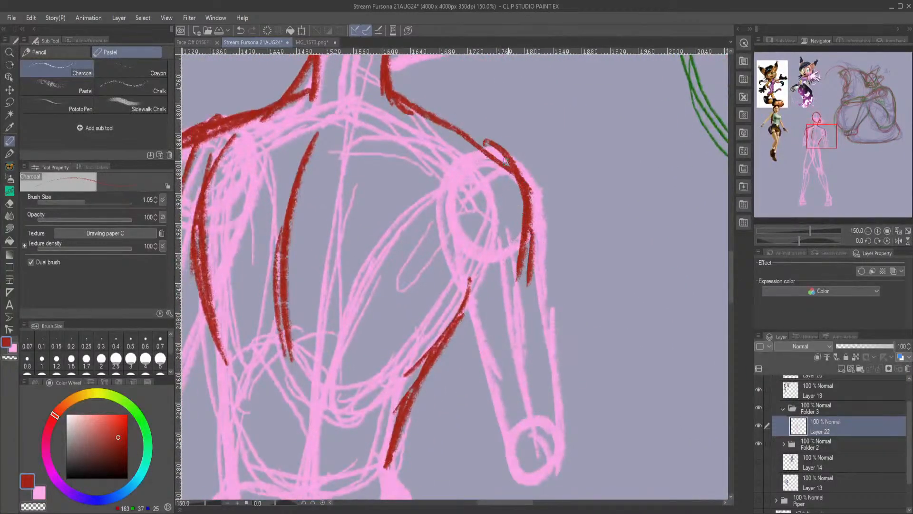
drag(508, 143, 449, 259)
drag(471, 161, 476, 310)
Outline the upper arm on the seated fox's side, closing the line around the elbow circle.
drag(450, 240, 516, 469)
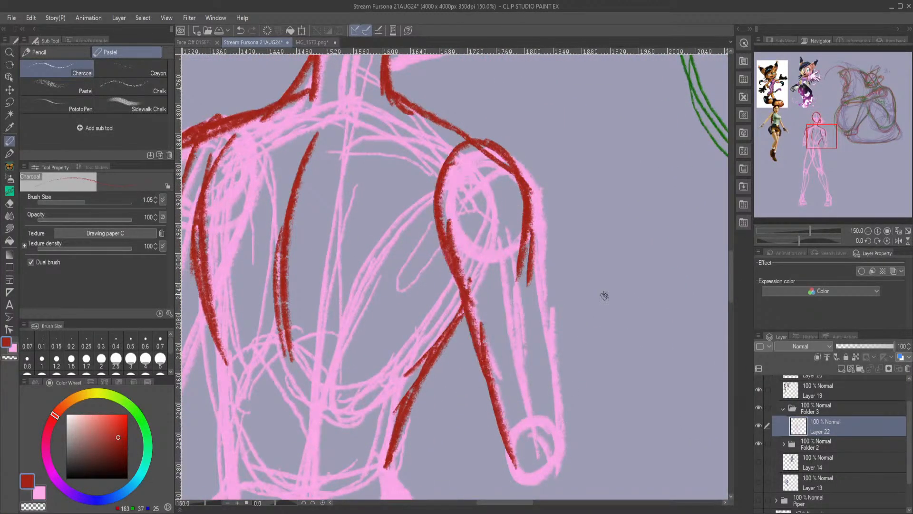
drag(826, 157, 822, 145)
mouse_move(484, 272)
mouse_down()
mouse_move(527, 288)
mouse_move(530, 245)
mouse_move(505, 125)
mouse_up()
mouse_move(518, 231)
mouse_down()
mouse_move(505, 71)
mouse_move(521, 224)
mouse_up()
drag(513, 179, 532, 291)
Close the upper arm on the woman reference's side around the elbow and back up to the torso.
drag(823, 145, 805, 138)
mouse_move(439, 212)
mouse_down()
mouse_move(410, 313)
mouse_move(404, 403)
mouse_up()
drag(422, 390, 514, 263)
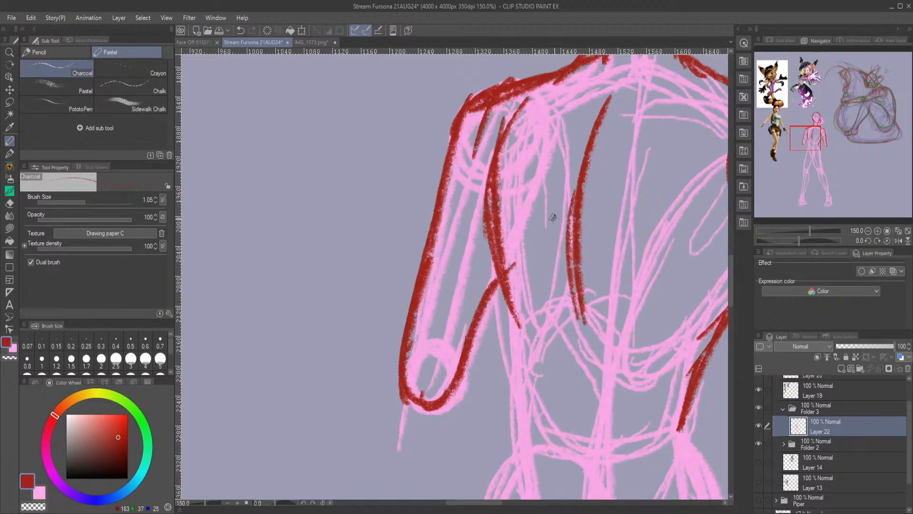
Draw the waist and hip contour on the woman reference's side and start the curve toward the crotch.
mouse_move(805, 131)
mouse_down()
mouse_move(795, 145)
mouse_move(805, 145)
mouse_up()
mouse_move(340, 180)
mouse_down()
mouse_move(343, 313)
mouse_move(346, 267)
mouse_move(350, 294)
mouse_move(335, 432)
mouse_up()
drag(342, 356, 364, 468)
drag(347, 396, 388, 499)
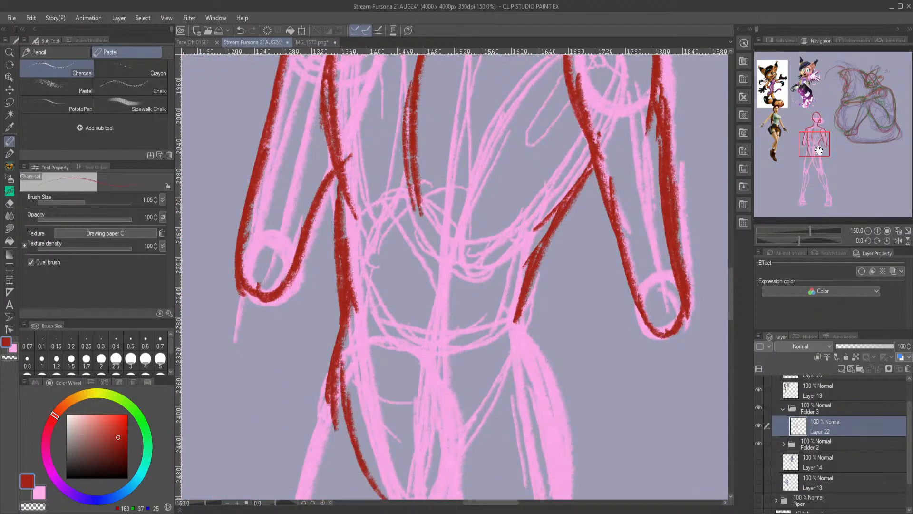
Complete the V-shaped lower pelvis curves up to the opposite hip and reinforce the outer hip line.
scroll(387, 495, down, 4)
mouse_move(388, 418)
mouse_down()
mouse_move(399, 441)
mouse_move(350, 358)
mouse_up()
drag(409, 440, 497, 262)
drag(419, 395, 499, 265)
drag(459, 309, 514, 262)
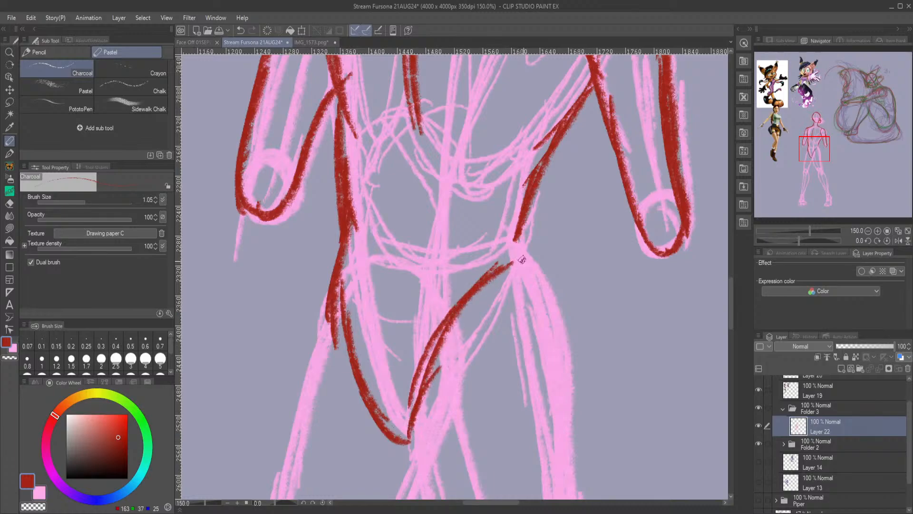
mouse_move(364, 385)
mouse_down()
mouse_move(407, 388)
mouse_move(382, 408)
mouse_move(406, 411)
mouse_move(333, 318)
mouse_up()
drag(340, 211, 311, 335)
Outline the thigh on the seated fox's side and draw an angular knee over the pink joint.
mouse_move(519, 218)
mouse_down()
mouse_move(533, 288)
mouse_move(541, 273)
mouse_move(531, 256)
mouse_move(563, 333)
mouse_move(529, 205)
mouse_move(528, 245)
mouse_move(528, 222)
mouse_move(573, 363)
mouse_up()
drag(836, 161, 817, 161)
mouse_move(358, 191)
mouse_down()
mouse_move(387, 341)
mouse_move(471, 464)
mouse_move(473, 483)
mouse_move(498, 491)
mouse_move(515, 484)
mouse_move(520, 446)
mouse_move(464, 413)
mouse_move(495, 494)
mouse_move(524, 498)
mouse_move(529, 464)
mouse_move(476, 413)
mouse_up()
drag(526, 461, 521, 211)
mouse_move(517, 298)
mouse_down()
mouse_move(517, 142)
mouse_move(517, 313)
mouse_up()
drag(518, 205, 516, 122)
drag(518, 176, 514, 91)
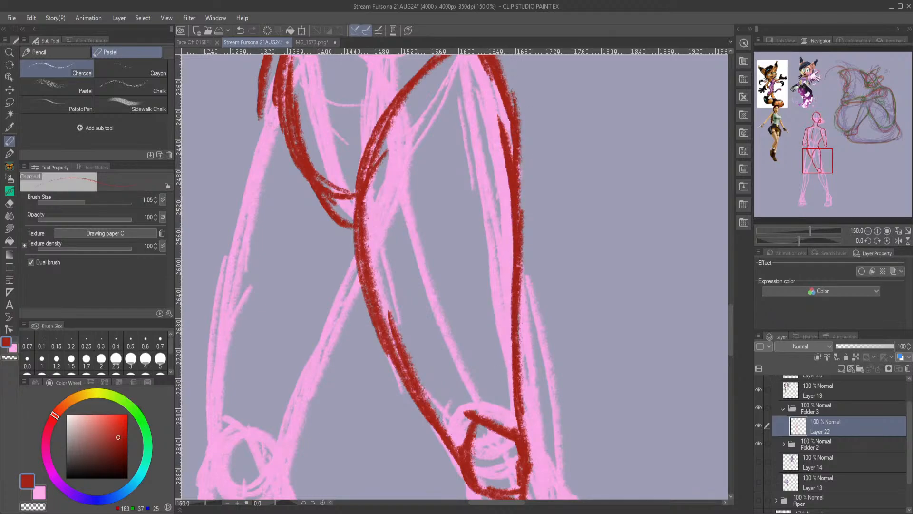
Draw both contours of the calf below the knee on the seated fox's side.
mouse_move(824, 171)
mouse_down()
mouse_move(821, 195)
mouse_move(823, 176)
mouse_up()
mouse_move(376, 209)
mouse_down()
mouse_move(383, 330)
mouse_move(376, 296)
mouse_move(455, 462)
mouse_up()
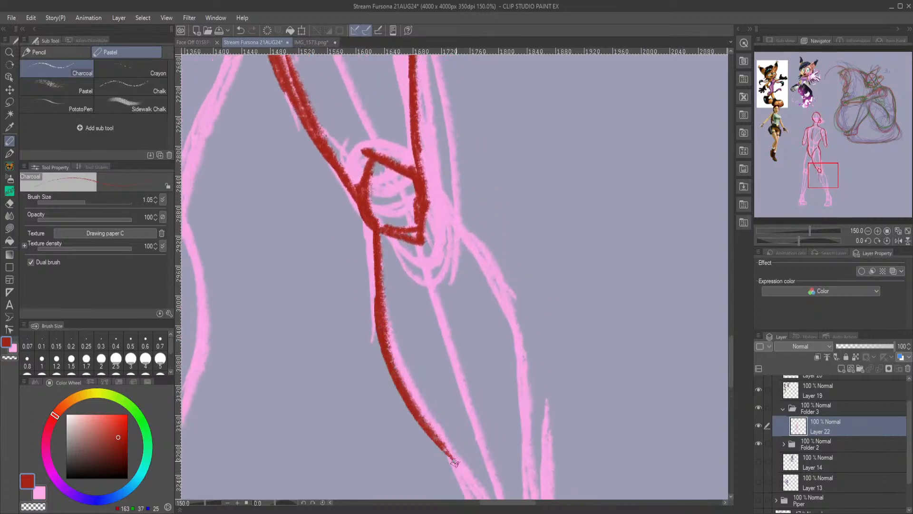
drag(393, 375, 466, 497)
drag(423, 194, 475, 254)
mouse_move(412, 134)
mouse_down()
mouse_move(452, 219)
mouse_move(441, 208)
mouse_move(516, 324)
mouse_move(513, 305)
mouse_move(547, 492)
mouse_up()
Continue the lower-leg contours on the seated fox's side through the ankle and heel to the top of the foot.
drag(828, 177, 828, 192)
mouse_move(446, 125)
mouse_down()
mouse_move(494, 312)
mouse_move(519, 349)
mouse_move(515, 445)
mouse_up()
mouse_move(440, 307)
mouse_down()
mouse_move(429, 300)
mouse_move(435, 380)
mouse_move(419, 471)
mouse_up()
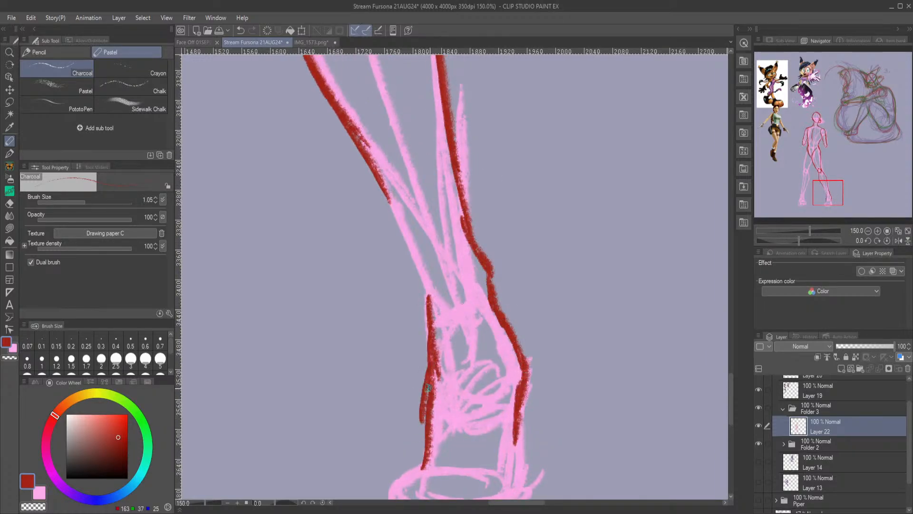
drag(430, 383, 406, 472)
drag(428, 348, 381, 183)
drag(423, 304, 357, 137)
drag(384, 179, 412, 255)
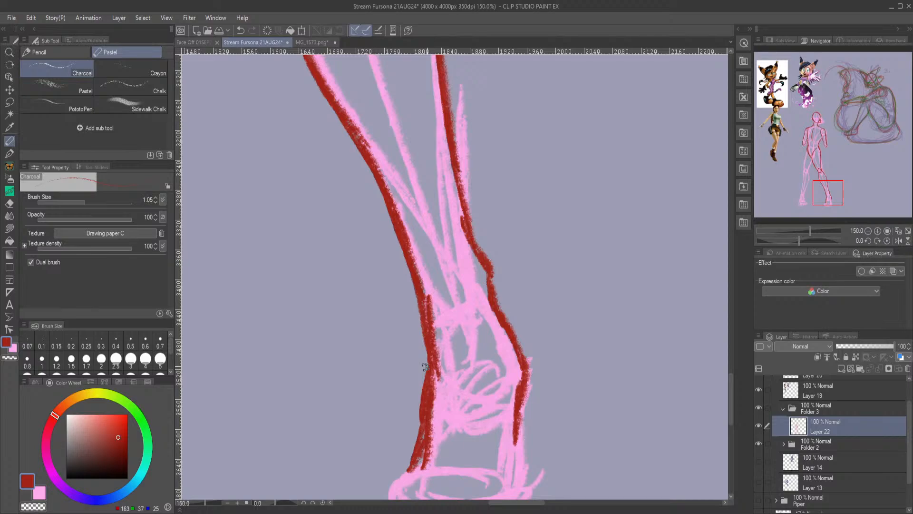
Draw the foot on the seated fox's side with a rounded front divided into toes.
drag(829, 197, 825, 200)
drag(566, 275, 561, 381)
drag(568, 299, 556, 403)
mouse_move(563, 354)
mouse_down()
mouse_move(552, 409)
mouse_move(527, 423)
mouse_move(551, 414)
mouse_move(455, 408)
mouse_move(466, 390)
mouse_move(449, 379)
mouse_move(489, 383)
mouse_move(459, 371)
mouse_move(450, 415)
mouse_move(460, 411)
mouse_move(432, 407)
mouse_move(496, 376)
mouse_move(515, 394)
mouse_move(514, 417)
mouse_up()
mouse_move(511, 377)
mouse_down()
mouse_move(509, 409)
mouse_move(457, 374)
mouse_move(454, 416)
mouse_move(436, 376)
mouse_move(451, 356)
mouse_move(477, 253)
mouse_move(456, 342)
mouse_up()
mouse_move(511, 395)
mouse_down()
mouse_move(549, 393)
mouse_move(534, 368)
mouse_move(545, 426)
mouse_up()
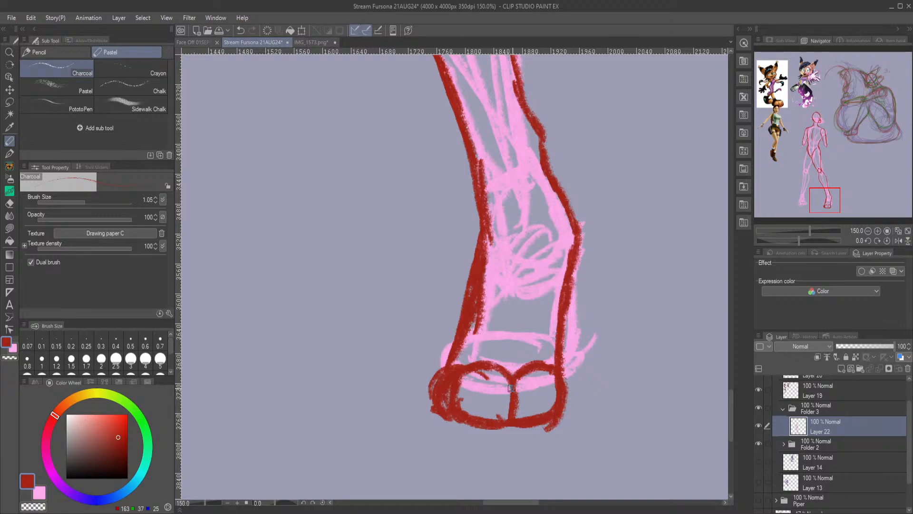
drag(826, 201, 811, 164)
drag(463, 62, 421, 386)
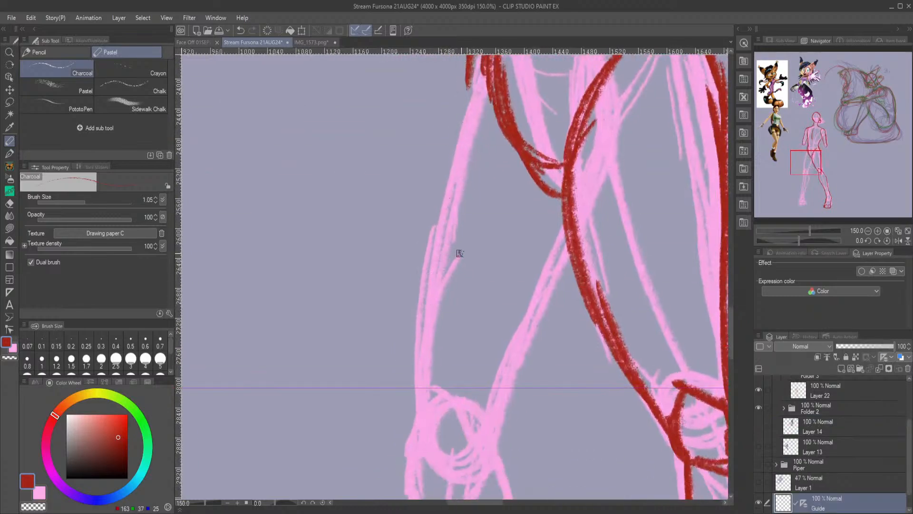
key(ctrl+z)
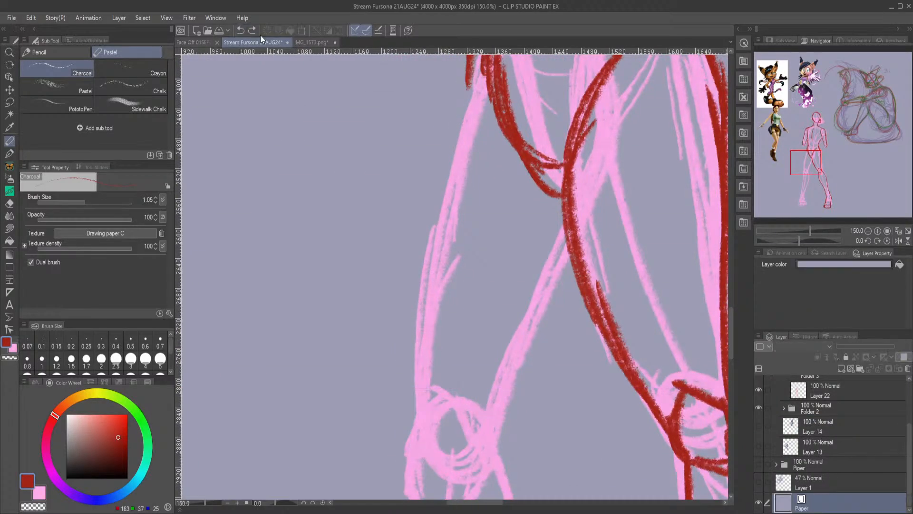
Reselect Layer 22 and outline the outer thigh and angular knee of the leg on the woman reference's side.
scroll(448, 160, down, 4)
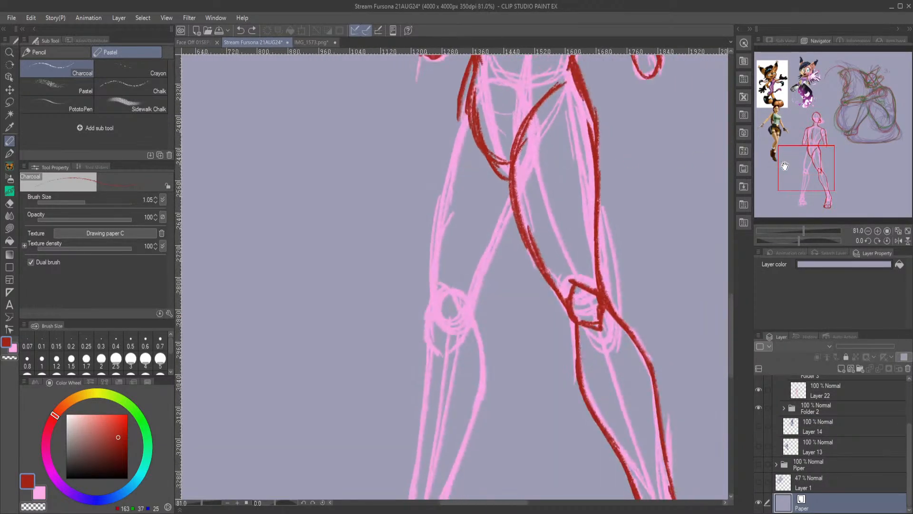
drag(784, 166, 787, 160)
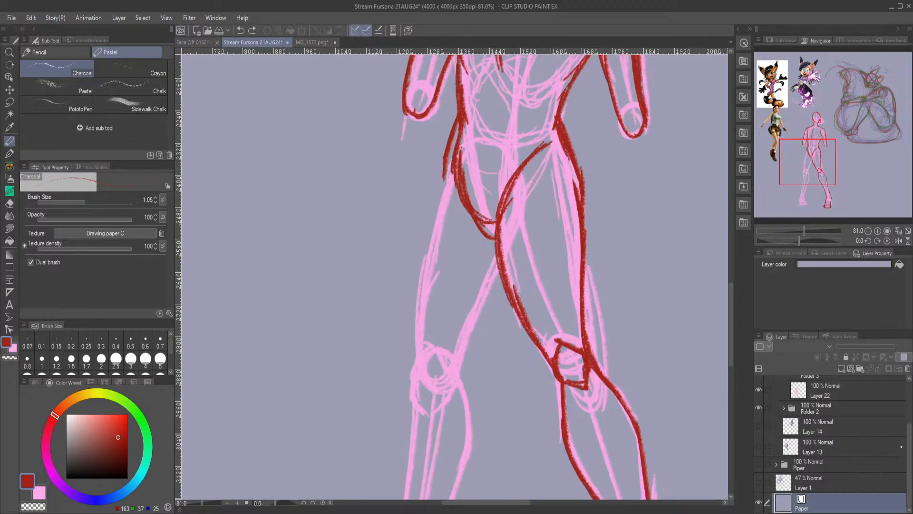
scroll(880, 428, up, 2)
click(851, 423)
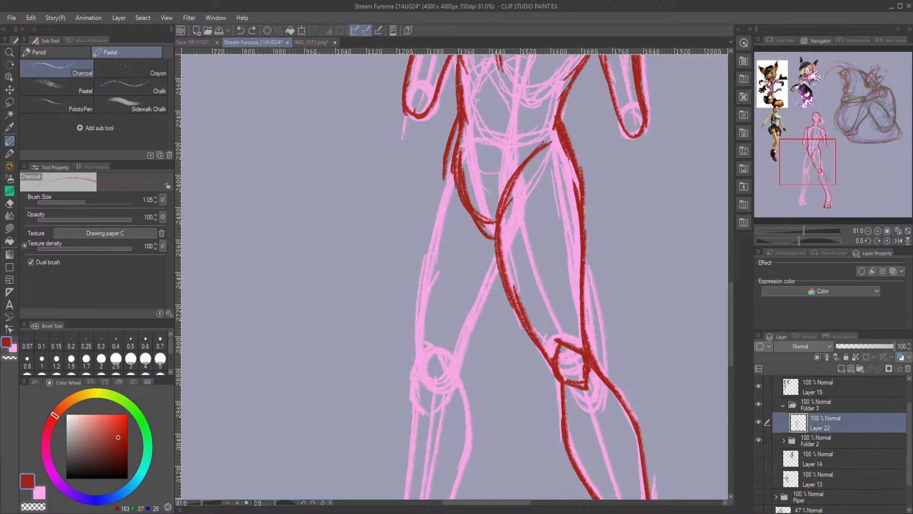
mouse_move(448, 152)
mouse_down()
mouse_move(413, 305)
mouse_move(403, 404)
mouse_move(419, 413)
mouse_move(432, 383)
mouse_move(418, 348)
mouse_move(408, 364)
mouse_move(411, 408)
mouse_move(414, 281)
mouse_move(447, 166)
mouse_up()
drag(418, 255, 449, 136)
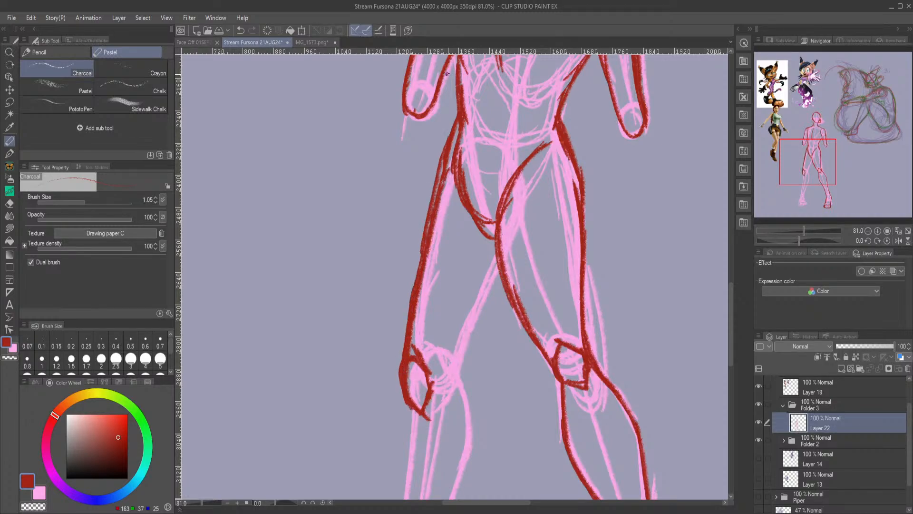
Draw the inner thigh, inner knee and upper calf curve of the leg on the woman reference's side.
drag(496, 261, 447, 397)
mouse_move(455, 362)
mouse_down()
mouse_move(446, 410)
mouse_move(463, 393)
mouse_move(471, 414)
mouse_move(454, 392)
mouse_up()
mouse_move(457, 373)
mouse_down()
mouse_move(471, 421)
mouse_move(459, 477)
mouse_up()
Outline the shin and calf on the woman reference's side down to the ankle and the start of the foot.
drag(824, 152, 817, 180)
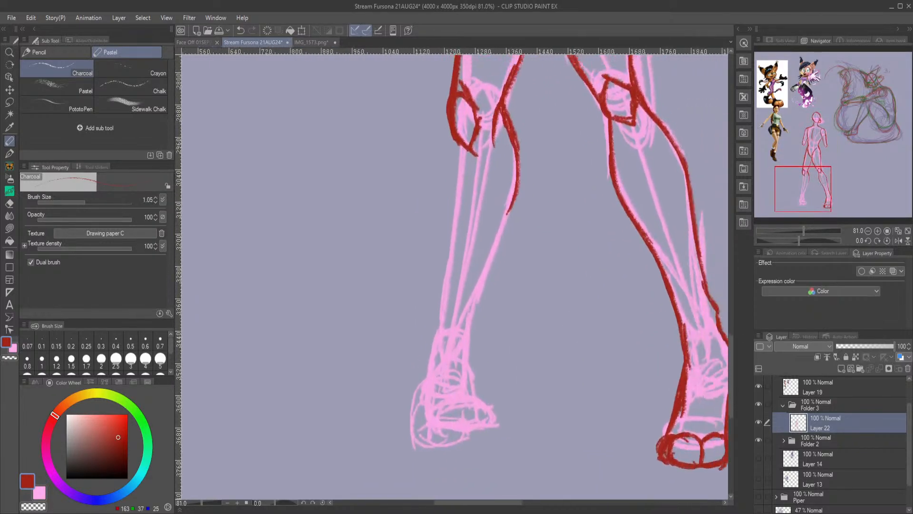
drag(514, 166, 465, 337)
mouse_move(483, 281)
mouse_down()
mouse_move(461, 383)
mouse_move(444, 357)
mouse_move(435, 295)
mouse_up()
drag(448, 235, 430, 352)
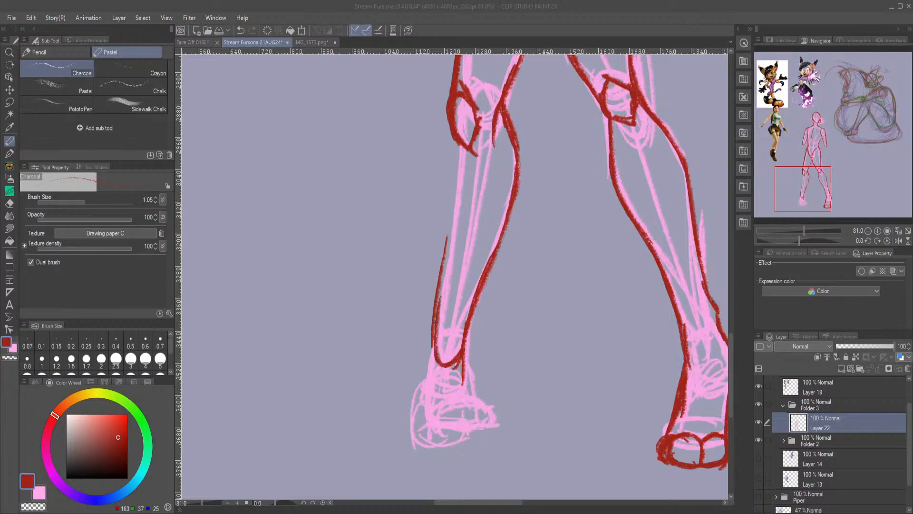
drag(458, 140, 440, 288)
mouse_move(456, 195)
mouse_down()
mouse_move(414, 400)
mouse_move(458, 405)
mouse_move(449, 401)
mouse_move(476, 394)
mouse_up()
Add the ankle lines and side contours of the foot on the woman reference's side.
drag(821, 197, 834, 200)
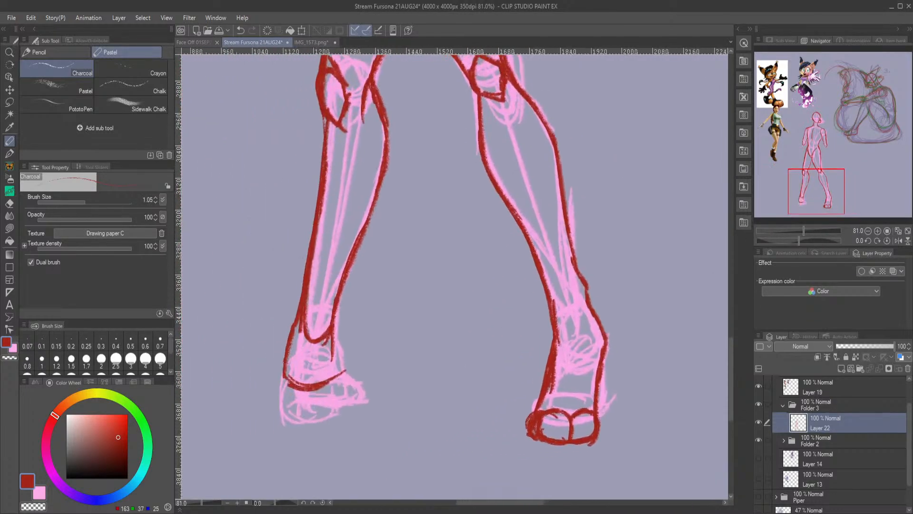
mouse_move(336, 298)
mouse_down()
mouse_move(304, 305)
mouse_move(293, 352)
mouse_move(343, 361)
mouse_move(324, 359)
mouse_move(337, 305)
mouse_move(346, 358)
mouse_up()
drag(339, 351, 311, 366)
mouse_move(340, 342)
mouse_down()
mouse_move(320, 347)
mouse_move(297, 337)
mouse_move(274, 410)
mouse_up()
Draw the blocky front of the foot on the woman reference's side and divide it into toes.
mouse_move(275, 387)
mouse_down()
mouse_move(294, 406)
mouse_move(309, 401)
mouse_up()
drag(264, 404, 340, 391)
mouse_move(335, 333)
mouse_down()
mouse_move(335, 397)
mouse_move(319, 408)
mouse_up()
mouse_move(280, 409)
mouse_down()
mouse_move(303, 399)
mouse_move(280, 391)
mouse_move(264, 402)
mouse_move(272, 426)
mouse_move(296, 419)
mouse_up()
mouse_move(291, 409)
mouse_down()
mouse_move(281, 381)
mouse_move(261, 405)
mouse_move(307, 421)
mouse_up()
mouse_move(319, 387)
mouse_down()
mouse_move(286, 414)
mouse_move(315, 421)
mouse_move(338, 404)
mouse_move(307, 423)
mouse_move(307, 409)
mouse_move(277, 391)
mouse_up()
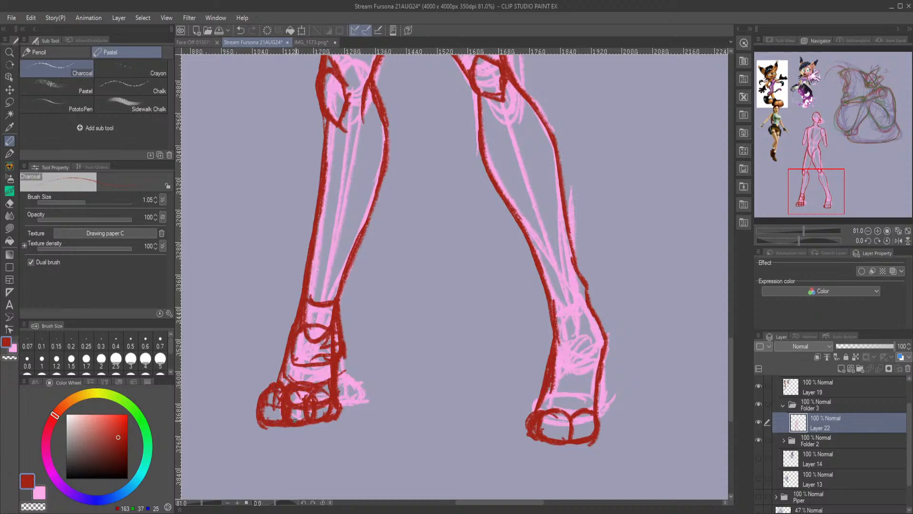
Lasso the figure's head, torso and arms down to the waist, refining the selection edge near the hips.
drag(825, 184, 826, 142)
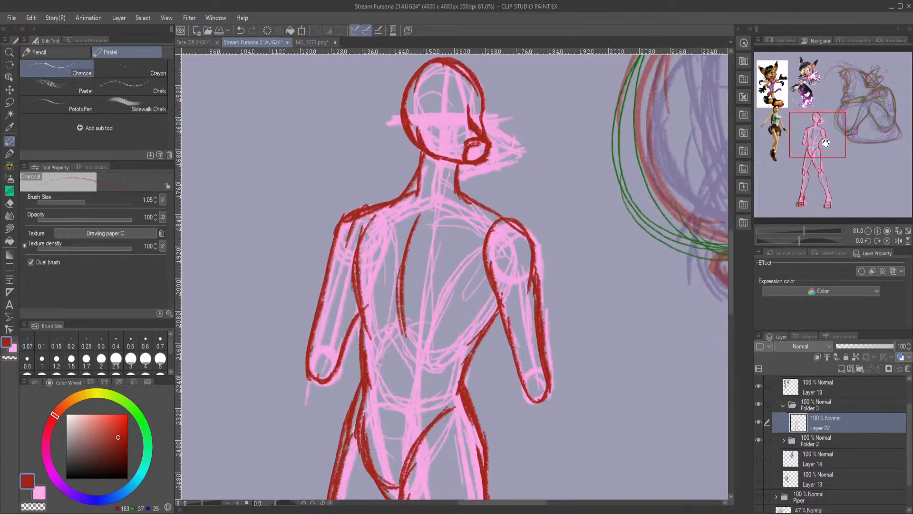
key(m)
mouse_move(576, 158)
mouse_down()
mouse_move(510, 76)
mouse_move(250, 470)
mouse_move(333, 486)
mouse_move(516, 478)
mouse_move(625, 288)
mouse_move(621, 277)
mouse_up()
drag(818, 126, 816, 145)
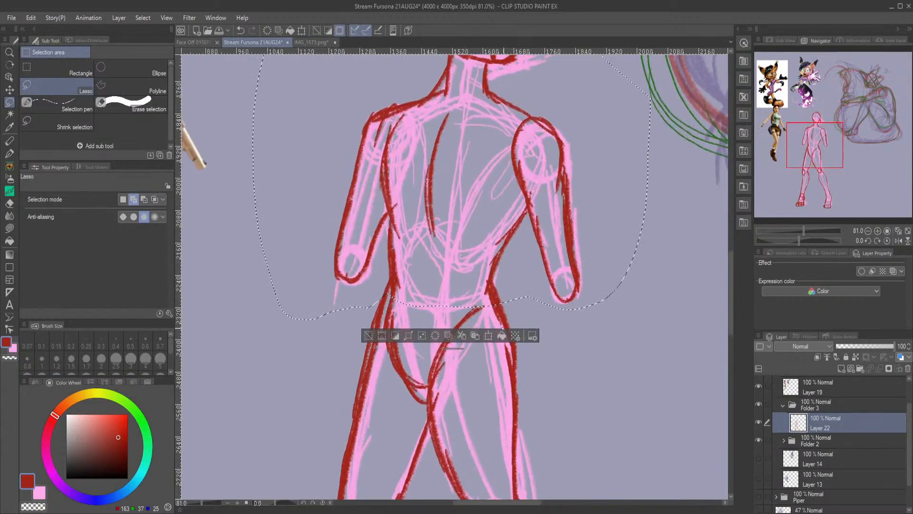
mouse_move(512, 314)
mouse_down()
mouse_move(479, 298)
mouse_move(562, 322)
mouse_up()
mouse_move(391, 296)
mouse_down()
mouse_move(361, 318)
mouse_move(360, 293)
mouse_up()
Rotate the selected upper body by -1.8 degrees, apply the transformation and clear the selection.
key(ctrl+t)
drag(532, 352, 537, 350)
drag(580, 300, 567, 305)
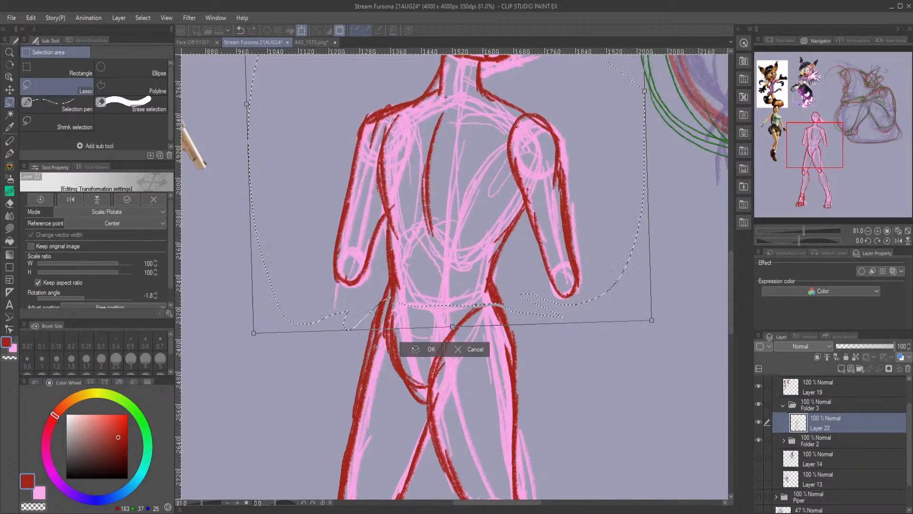
key(Return)
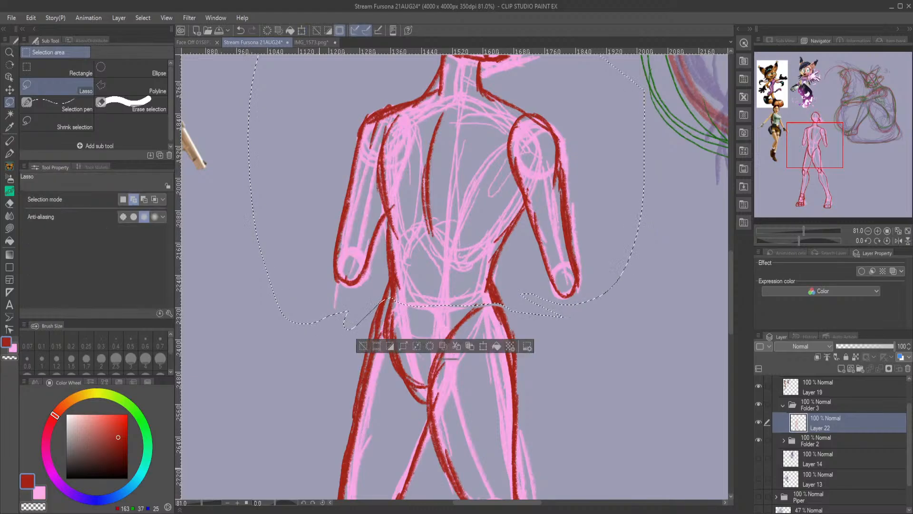
scroll(320, 465, down, 3)
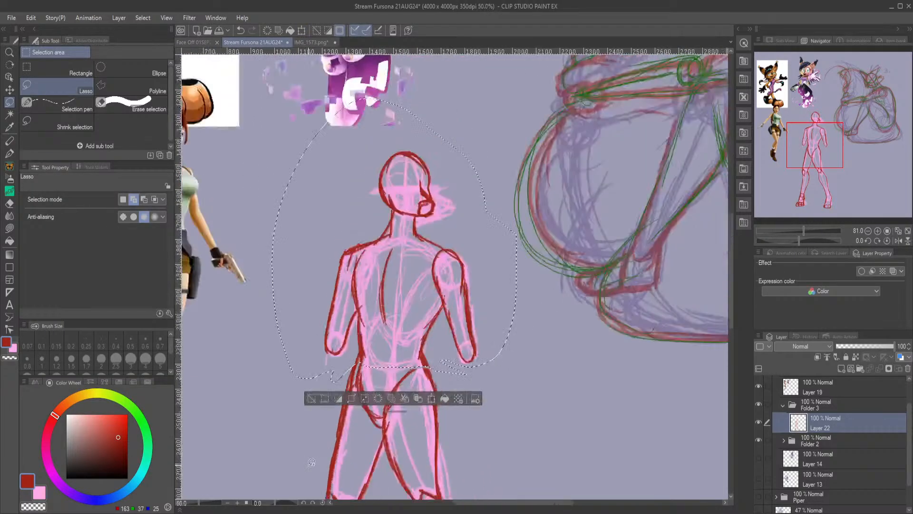
click(312, 399)
scroll(352, 388, down, 2)
drag(802, 174, 807, 185)
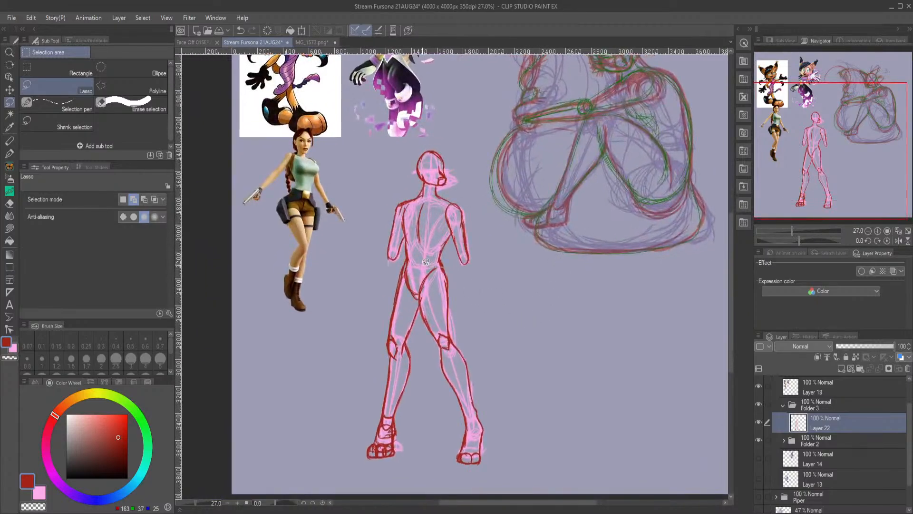
scroll(425, 262, up, 3)
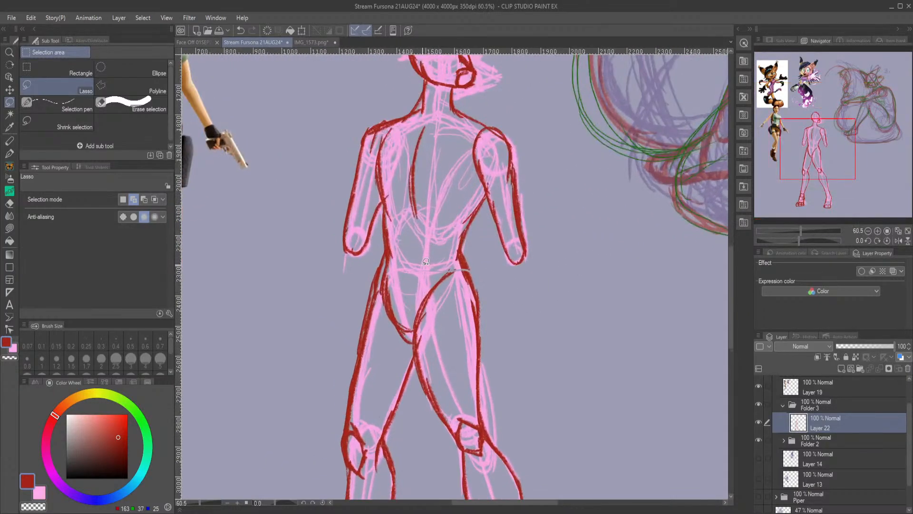
Draw the lower arm and hand with pointed fingers on the woman reference's side using the Charcoal brush.
click(9, 141)
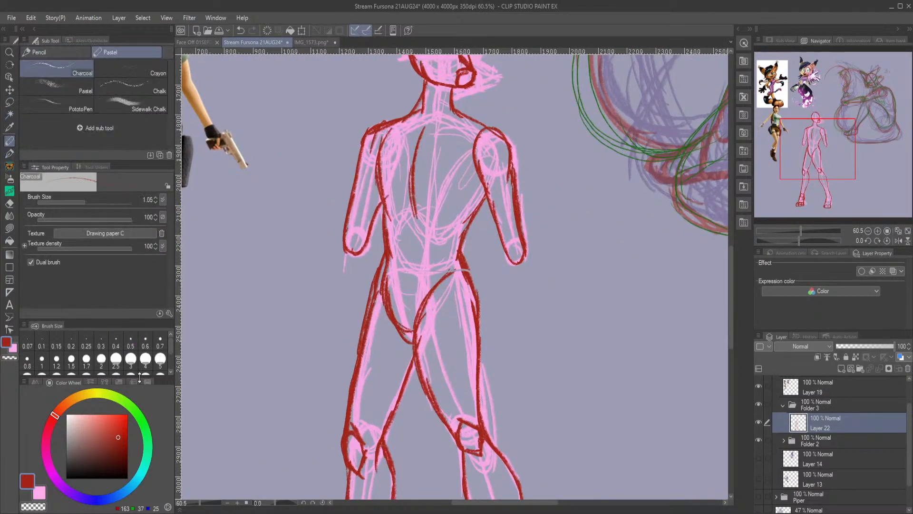
drag(370, 241, 361, 296)
drag(369, 263, 336, 347)
mouse_move(358, 301)
mouse_down()
mouse_move(325, 344)
mouse_move(344, 245)
mouse_move(336, 278)
mouse_up()
drag(343, 238, 335, 296)
mouse_move(341, 333)
mouse_down()
mouse_move(314, 365)
mouse_move(344, 366)
mouse_up()
mouse_move(341, 337)
mouse_down()
mouse_move(344, 367)
mouse_move(346, 357)
mouse_up()
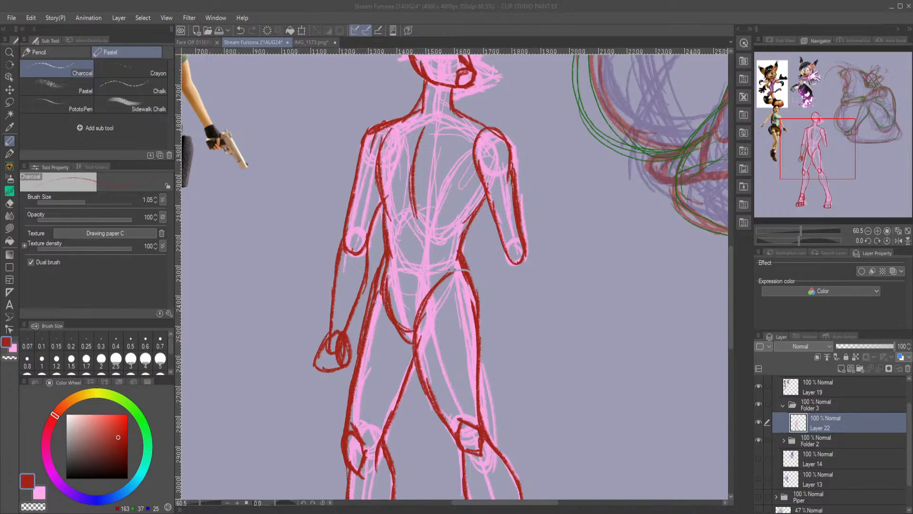
drag(315, 358, 288, 390)
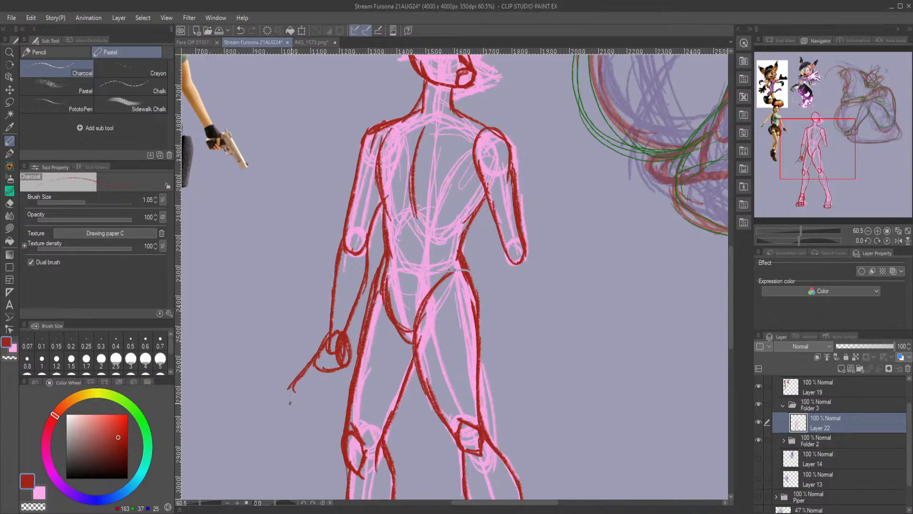
mouse_move(293, 385)
mouse_down()
mouse_move(321, 356)
mouse_move(294, 386)
mouse_move(312, 367)
mouse_move(322, 385)
mouse_move(309, 386)
mouse_move(351, 344)
mouse_move(348, 388)
mouse_up()
mouse_move(350, 367)
mouse_down()
mouse_move(341, 383)
mouse_move(331, 374)
mouse_move(356, 387)
mouse_move(346, 327)
mouse_move(355, 309)
mouse_up()
Outline the tapering forearm below the elbow of the arm farther from the woman reference.
mouse_move(829, 167)
mouse_down()
mouse_move(830, 192)
mouse_move(823, 166)
mouse_move(834, 166)
mouse_up()
mouse_move(470, 257)
mouse_down()
mouse_move(466, 298)
mouse_move(499, 373)
mouse_move(491, 357)
mouse_move(508, 367)
mouse_move(490, 241)
mouse_up()
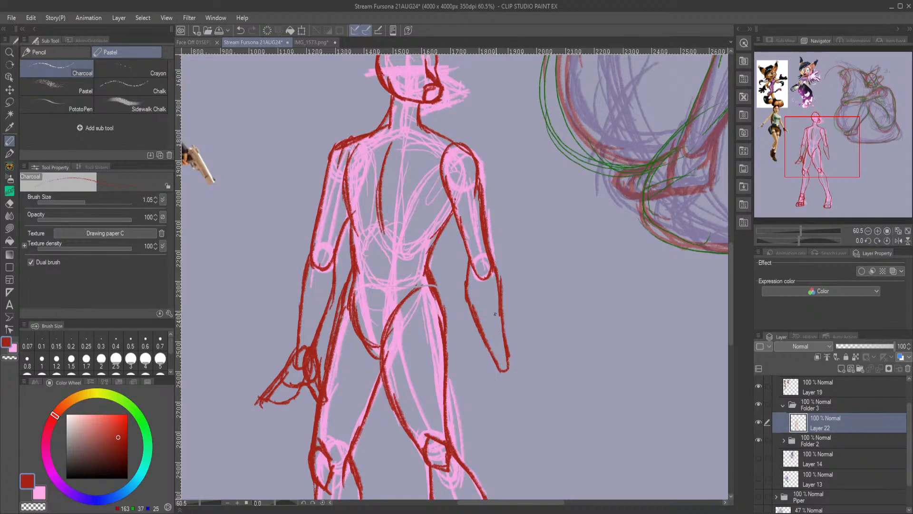
drag(825, 166, 816, 165)
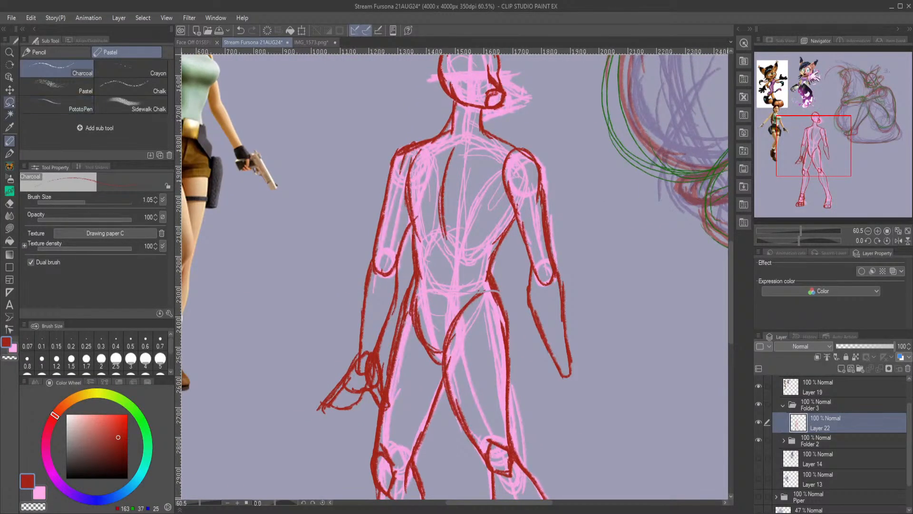
Lasso the arm on the woman reference's side, scale it to 90%, reposition it at the shoulder and clear the selection.
click(9, 101)
mouse_move(413, 228)
mouse_down()
mouse_move(408, 193)
mouse_move(423, 138)
mouse_move(328, 349)
mouse_move(369, 423)
mouse_move(386, 387)
mouse_move(412, 238)
mouse_up()
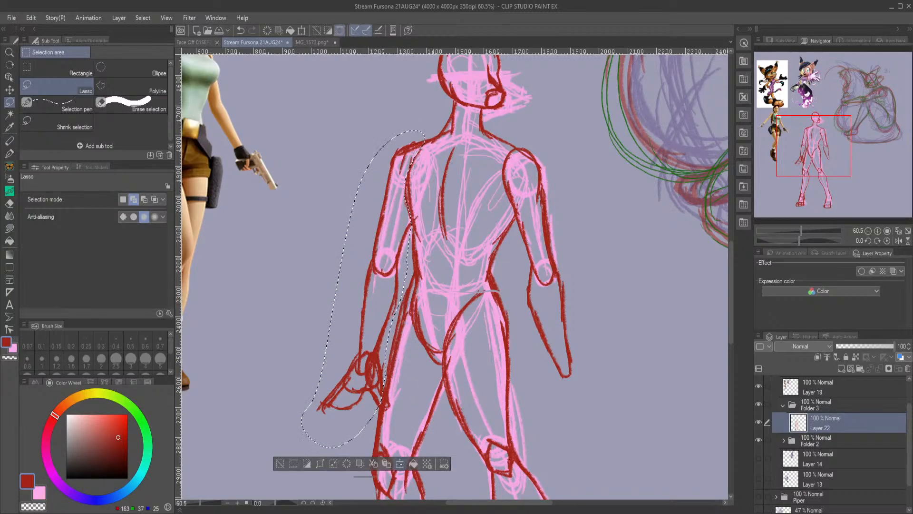
click(400, 464)
drag(425, 444, 414, 419)
drag(385, 380, 398, 378)
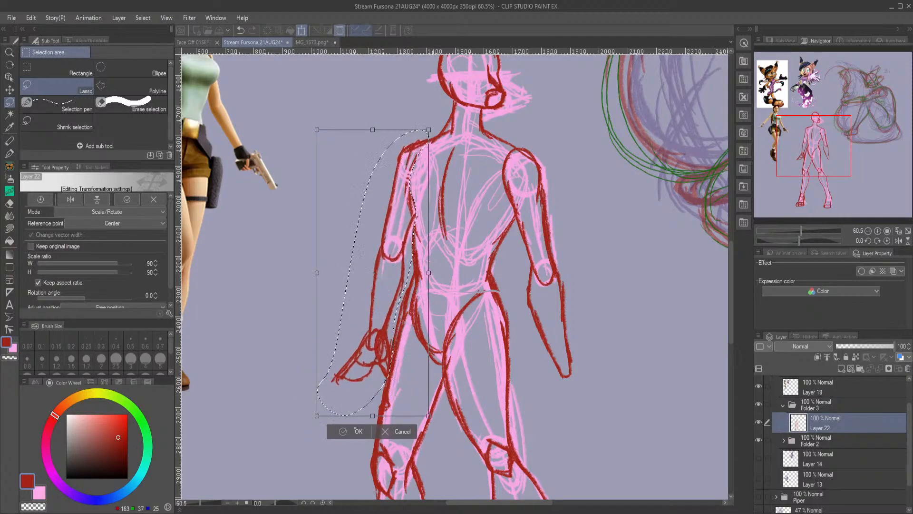
click(349, 431)
click(290, 430)
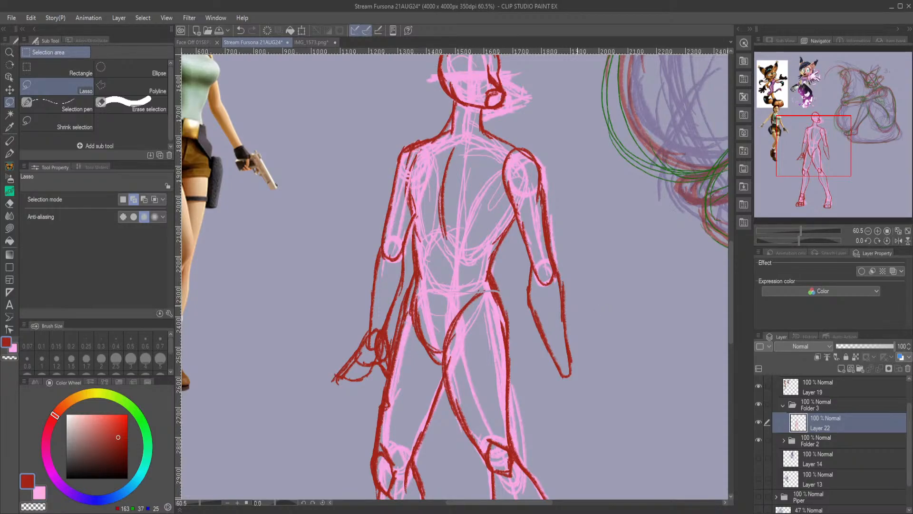
Lasso the opposite arm from shoulder to wrist, scale it to 95%, apply the transformation and clear the selection.
mouse_move(552, 167)
mouse_down()
mouse_move(511, 144)
mouse_move(518, 312)
mouse_move(602, 274)
mouse_move(600, 260)
mouse_up()
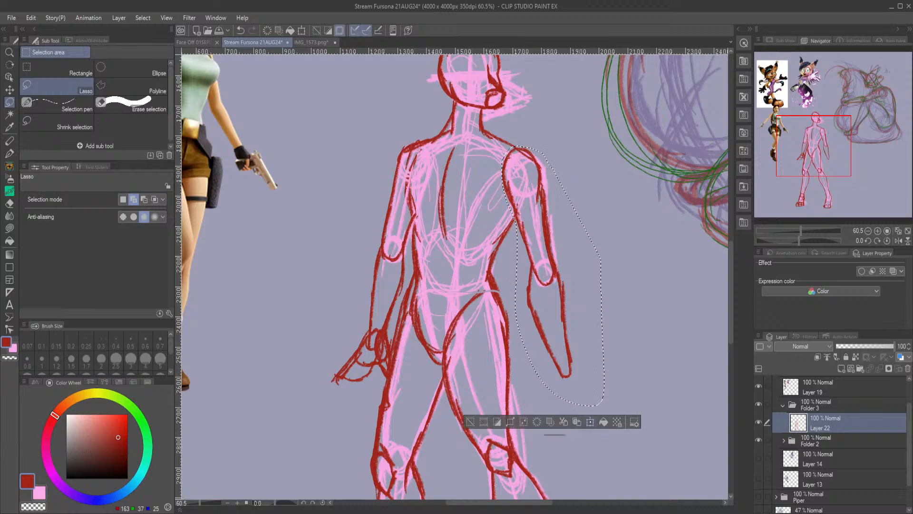
key(ctrl+t)
drag(604, 405, 583, 372)
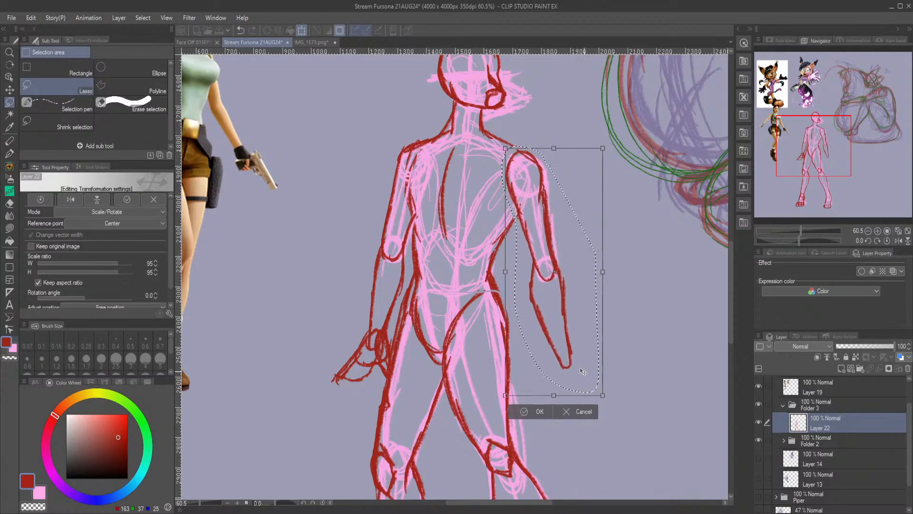
key(Return)
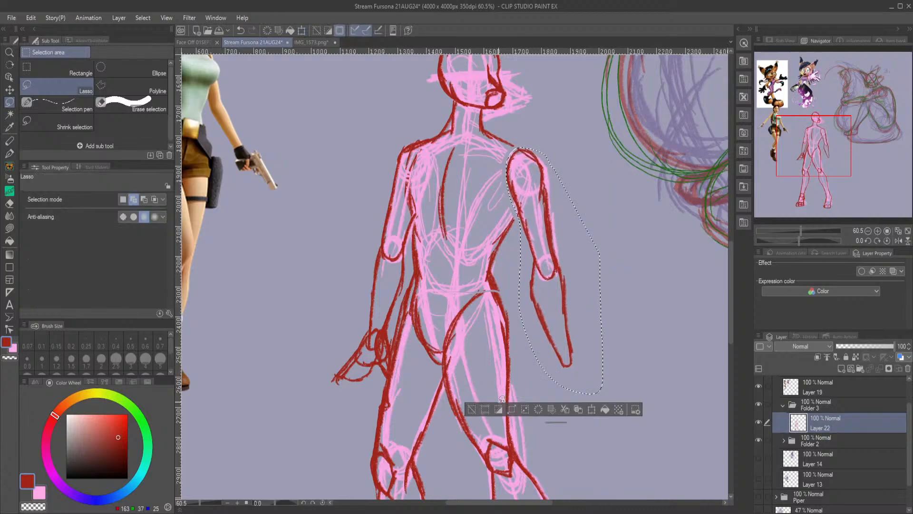
click(471, 409)
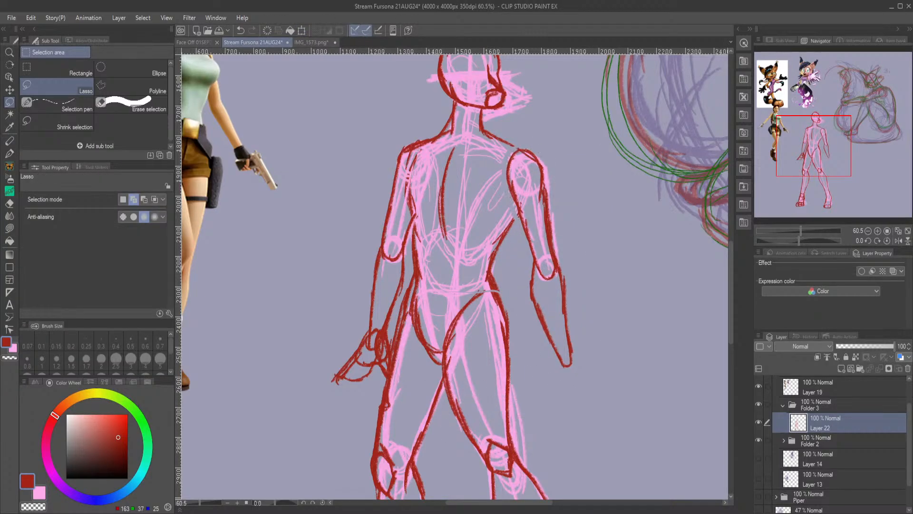
Reconnect the shoulder line of the resized arm with the Charcoal brush and draw its hand with spread fingers.
click(9, 141)
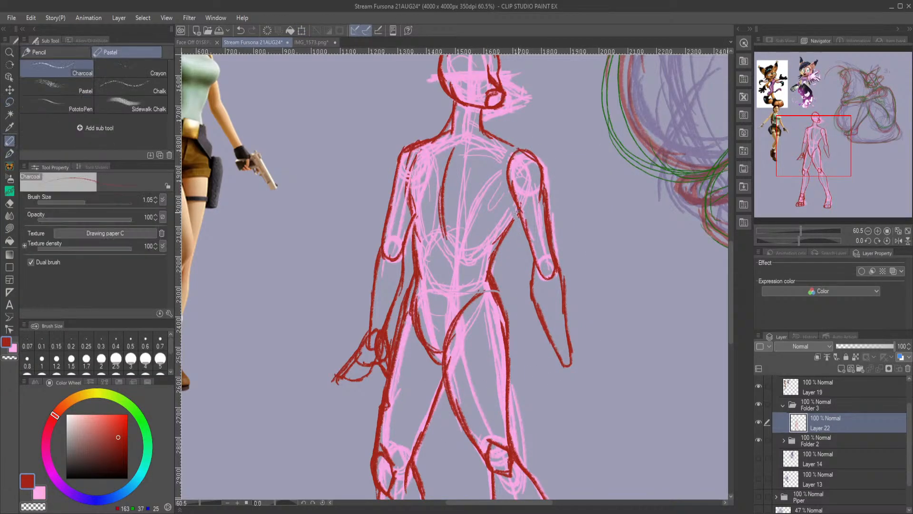
drag(523, 149, 505, 141)
mouse_move(566, 344)
mouse_down()
mouse_move(556, 371)
mouse_move(550, 354)
mouse_move(574, 369)
mouse_move(557, 375)
mouse_move(584, 363)
mouse_move(563, 339)
mouse_move(595, 372)
mouse_move(542, 375)
mouse_up()
mouse_move(565, 348)
mouse_down()
mouse_move(523, 396)
mouse_move(561, 376)
mouse_move(588, 394)
mouse_up()
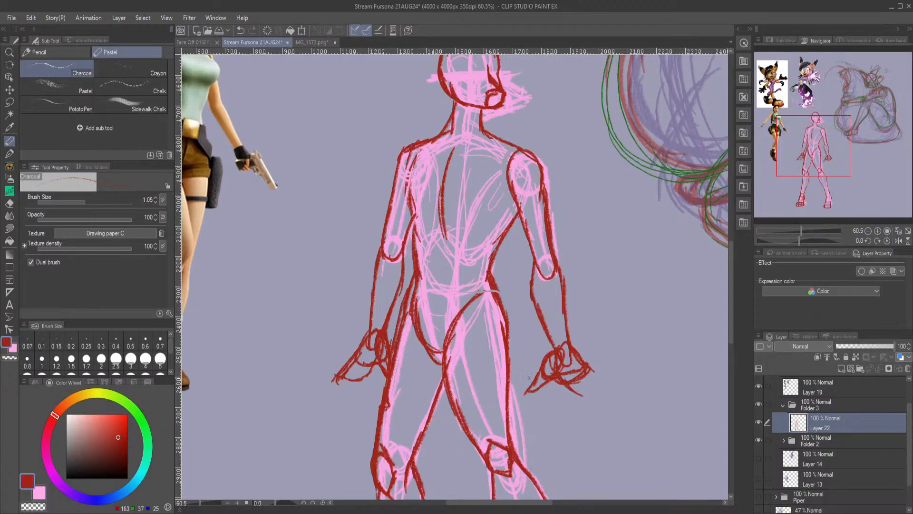
mouse_move(562, 378)
mouse_down()
mouse_move(582, 408)
mouse_move(586, 398)
mouse_move(581, 405)
mouse_move(591, 406)
mouse_move(573, 374)
mouse_move(597, 393)
mouse_move(608, 388)
mouse_move(590, 365)
mouse_up()
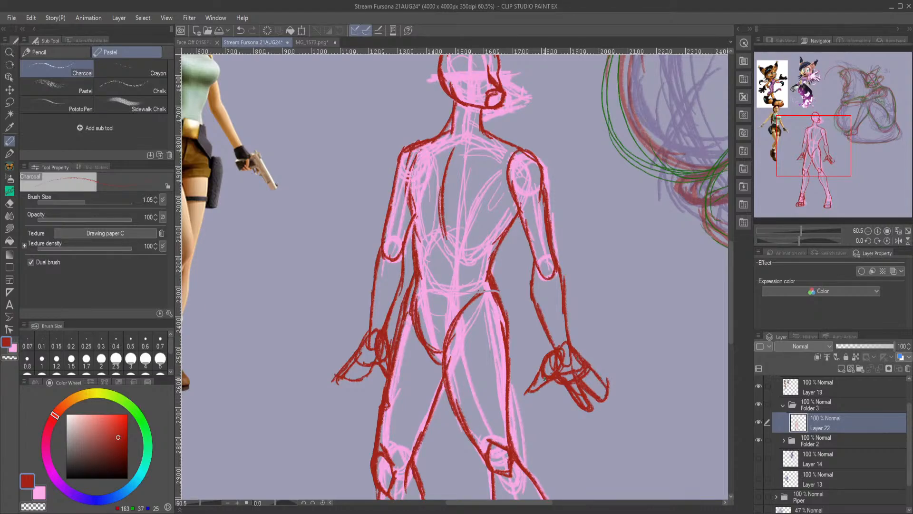
Draw spiky cheek fur tufts on both sides of the figure's head.
drag(843, 153, 805, 127)
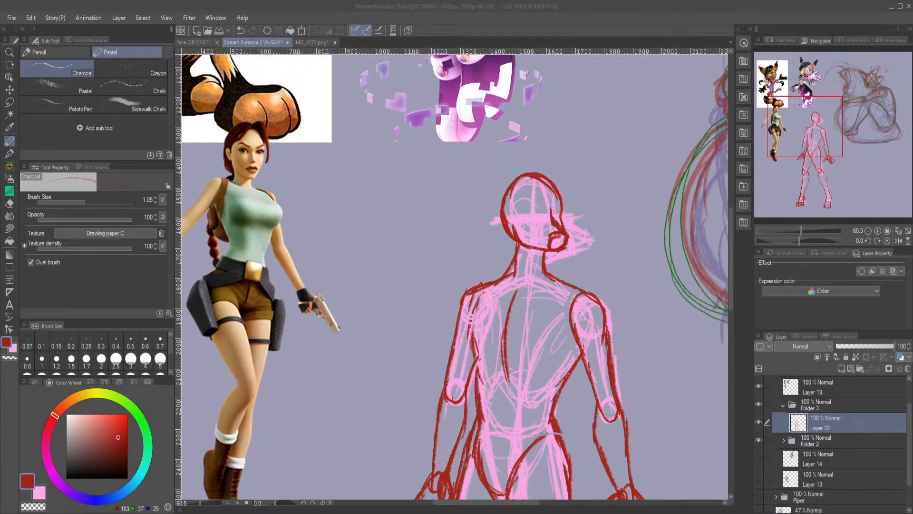
click(404, 175)
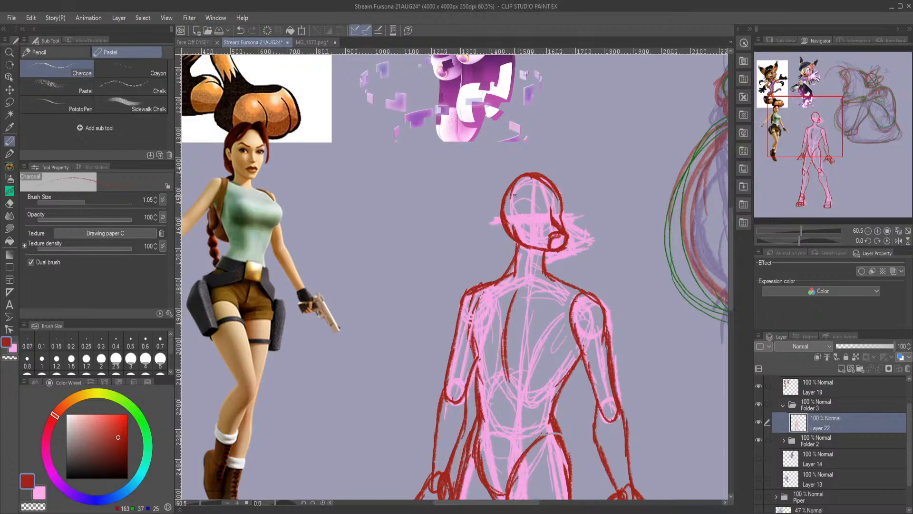
scroll(515, 196, up, 1)
scroll(495, 161, up, 1)
scroll(495, 162, up, 1)
mouse_move(444, 254)
mouse_down()
mouse_move(367, 273)
mouse_move(421, 276)
mouse_move(404, 303)
mouse_move(425, 282)
mouse_move(467, 328)
mouse_move(438, 318)
mouse_move(472, 316)
mouse_move(413, 303)
mouse_move(385, 314)
mouse_up()
mouse_move(441, 281)
mouse_down()
mouse_move(401, 306)
mouse_move(389, 281)
mouse_up()
mouse_move(390, 280)
mouse_down()
mouse_move(419, 267)
mouse_move(389, 281)
mouse_up()
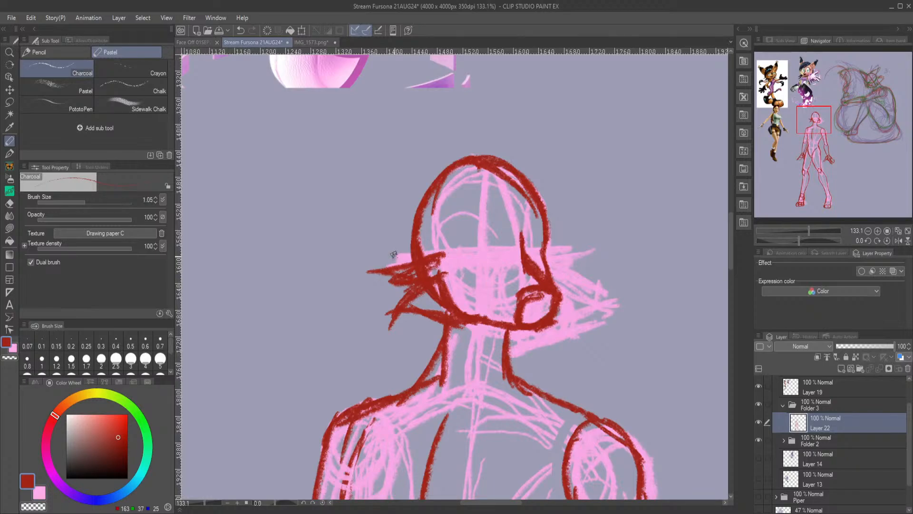
drag(548, 253, 591, 266)
mouse_move(591, 266)
mouse_down()
mouse_move(555, 270)
mouse_move(584, 280)
mouse_move(551, 318)
mouse_move(580, 290)
mouse_up()
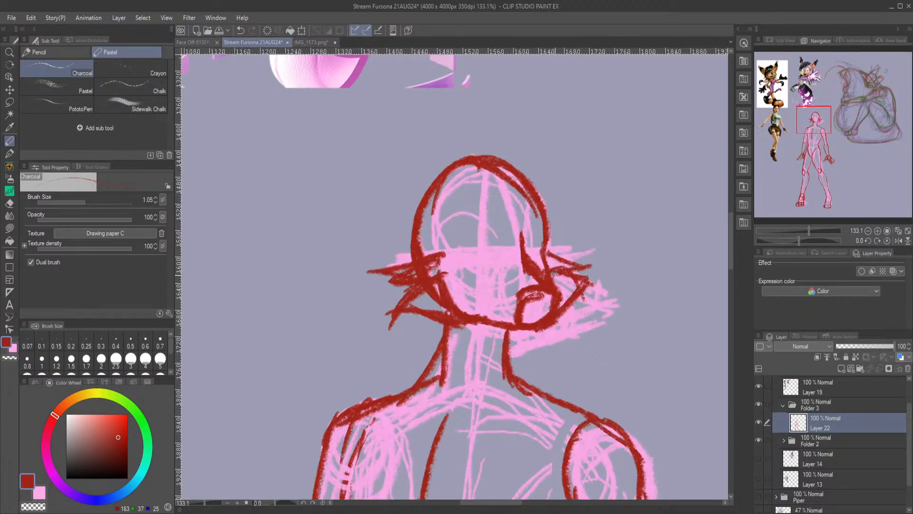
Sketch slanted, narrowed eyes with pointed brow lines on the face, reducing the brush size to 0.52.
mouse_move(497, 257)
mouse_down()
mouse_move(470, 244)
mouse_move(487, 252)
mouse_move(441, 257)
mouse_move(477, 266)
mouse_up()
drag(457, 254, 494, 262)
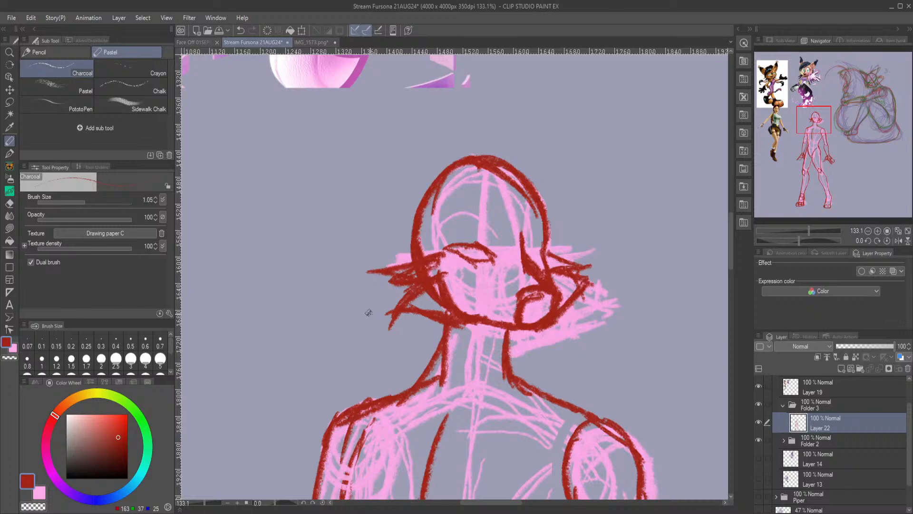
drag(484, 260, 483, 256)
drag(84, 202, 77, 202)
click(240, 30)
click(241, 30)
mouse_move(480, 239)
mouse_down()
mouse_move(488, 263)
mouse_move(483, 249)
mouse_move(429, 228)
mouse_move(497, 275)
mouse_move(454, 230)
mouse_up()
mouse_move(524, 248)
mouse_down()
mouse_move(533, 230)
mouse_move(568, 226)
mouse_up()
mouse_move(528, 259)
mouse_down()
mouse_move(553, 239)
mouse_move(539, 255)
mouse_move(541, 245)
mouse_up()
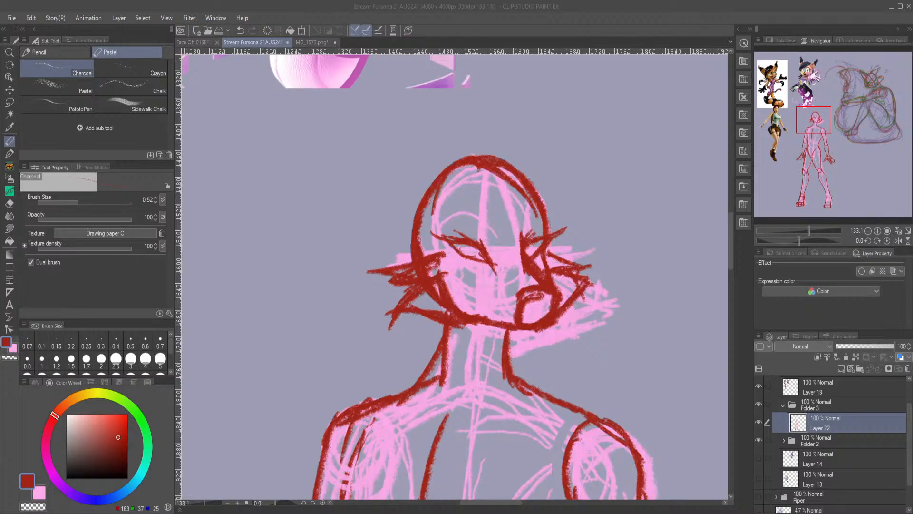
Sketch layered hair strands sweeping from the crown out past the back of the head into pointed tips.
click(615, 26)
drag(472, 152, 398, 205)
mouse_move(450, 165)
mouse_down()
mouse_move(396, 212)
mouse_move(395, 226)
mouse_up()
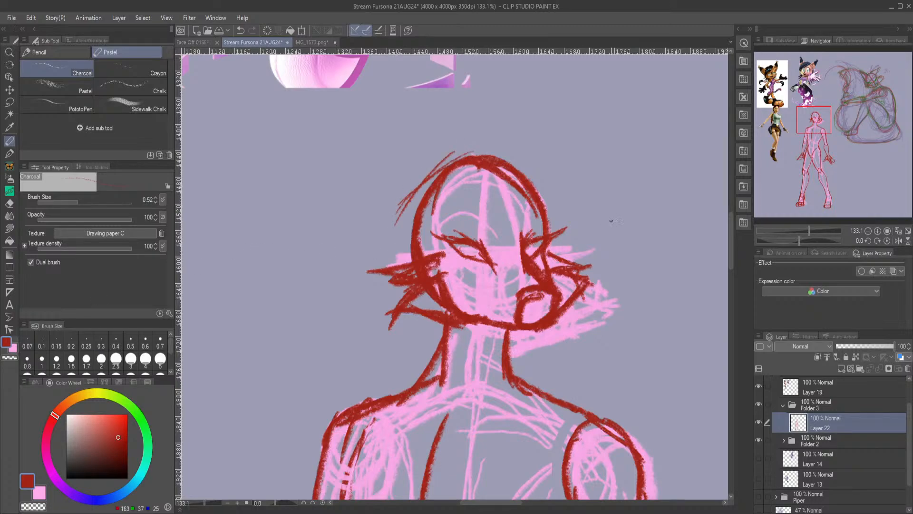
mouse_move(461, 153)
mouse_down()
mouse_move(428, 169)
mouse_move(374, 224)
mouse_up()
drag(432, 168, 338, 229)
drag(393, 206, 335, 226)
drag(448, 158, 372, 211)
mouse_move(482, 155)
mouse_down()
mouse_move(424, 164)
mouse_move(444, 153)
mouse_move(418, 174)
mouse_up()
drag(444, 151, 392, 206)
drag(417, 176, 355, 235)
drag(399, 200, 336, 246)
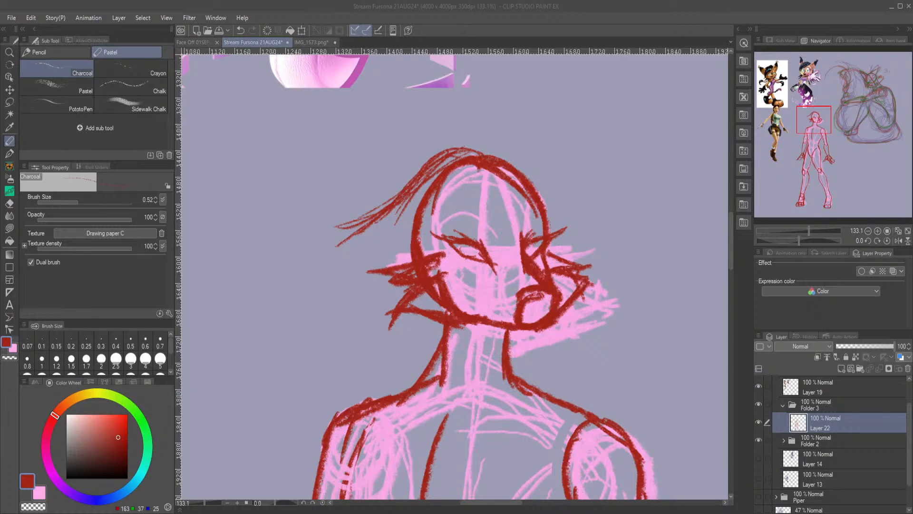
key(alt+Tab)
drag(394, 209, 352, 248)
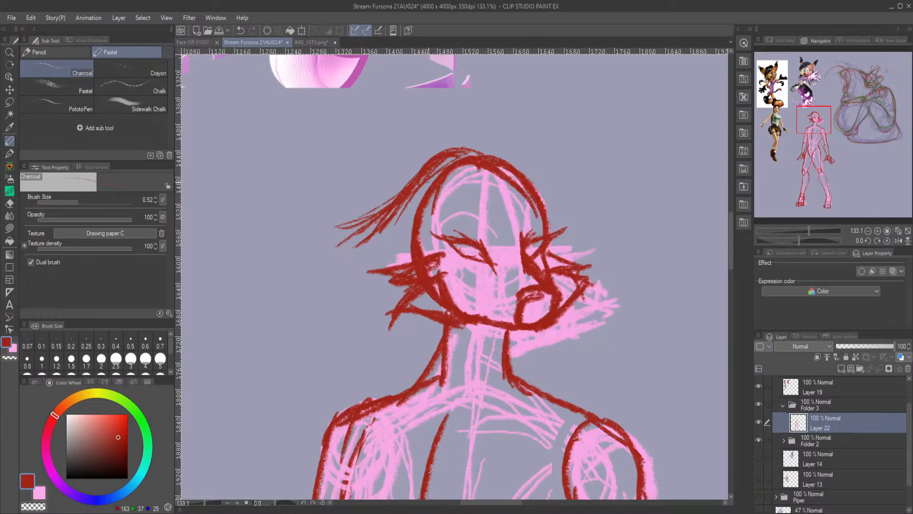
Outline a tall pointed fox ear above the swept-back hair on the woman reference's side.
drag(397, 162, 412, 221)
drag(396, 179, 411, 219)
drag(400, 143, 392, 200)
mouse_move(399, 117)
mouse_down()
mouse_move(392, 179)
mouse_move(412, 89)
mouse_up()
mouse_move(395, 162)
mouse_down()
mouse_move(427, 67)
mouse_move(442, 152)
mouse_up()
mouse_move(423, 83)
mouse_down()
mouse_move(444, 167)
mouse_move(444, 195)
mouse_up()
drag(429, 66, 456, 189)
drag(431, 103, 451, 188)
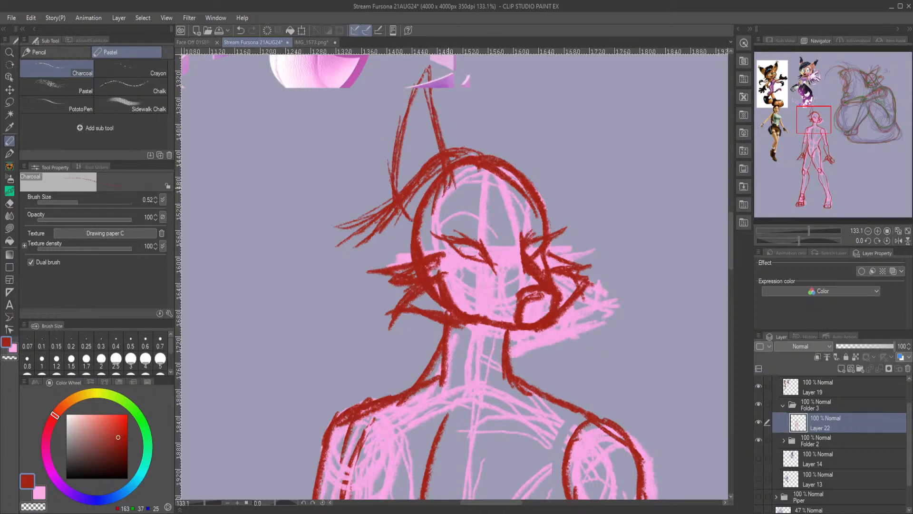
Thicken the outer edge of that ear and add its inner contour lines.
mouse_move(431, 113)
mouse_down()
mouse_move(429, 94)
mouse_move(409, 128)
mouse_up()
drag(430, 88, 402, 164)
drag(413, 126, 399, 173)
drag(426, 84, 404, 154)
drag(418, 115, 395, 186)
drag(403, 151, 397, 214)
mouse_move(408, 220)
mouse_down()
mouse_move(425, 234)
mouse_move(423, 209)
mouse_move(433, 226)
mouse_move(412, 153)
mouse_move(426, 86)
mouse_move(428, 147)
mouse_up()
mouse_move(426, 104)
mouse_down()
mouse_move(441, 175)
mouse_move(433, 204)
mouse_up()
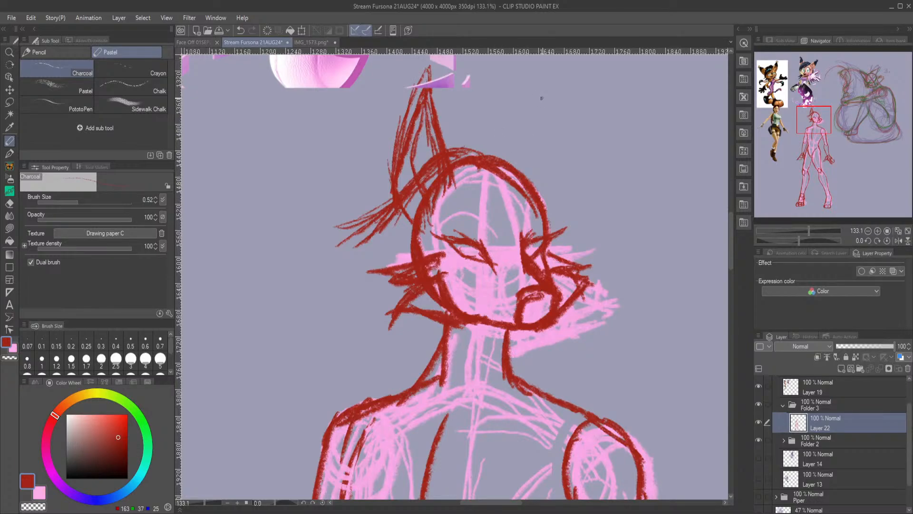
Draw the second pointed ear on the muzzle side of the head with its inner contour lines.
mouse_move(537, 75)
mouse_down()
mouse_move(513, 147)
mouse_move(502, 154)
mouse_up()
drag(518, 124, 498, 161)
mouse_move(532, 81)
mouse_down()
mouse_move(500, 159)
mouse_move(535, 161)
mouse_move(534, 187)
mouse_up()
mouse_move(538, 147)
mouse_down()
mouse_move(534, 193)
mouse_move(540, 81)
mouse_up()
mouse_move(542, 83)
mouse_down()
mouse_move(536, 153)
mouse_move(528, 97)
mouse_move(499, 155)
mouse_up()
mouse_move(518, 119)
mouse_down()
mouse_move(492, 155)
mouse_move(496, 146)
mouse_up()
mouse_move(535, 103)
mouse_down()
mouse_move(518, 126)
mouse_move(519, 166)
mouse_up()
drag(527, 128, 519, 187)
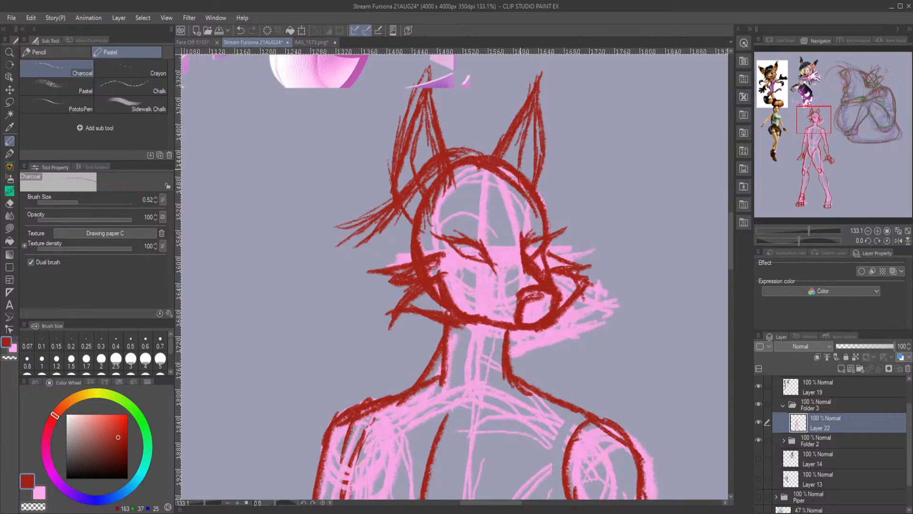
drag(517, 151, 514, 169)
mouse_move(528, 117)
mouse_down()
mouse_move(513, 169)
mouse_move(532, 152)
mouse_move(529, 184)
mouse_move(535, 145)
mouse_move(544, 158)
mouse_up()
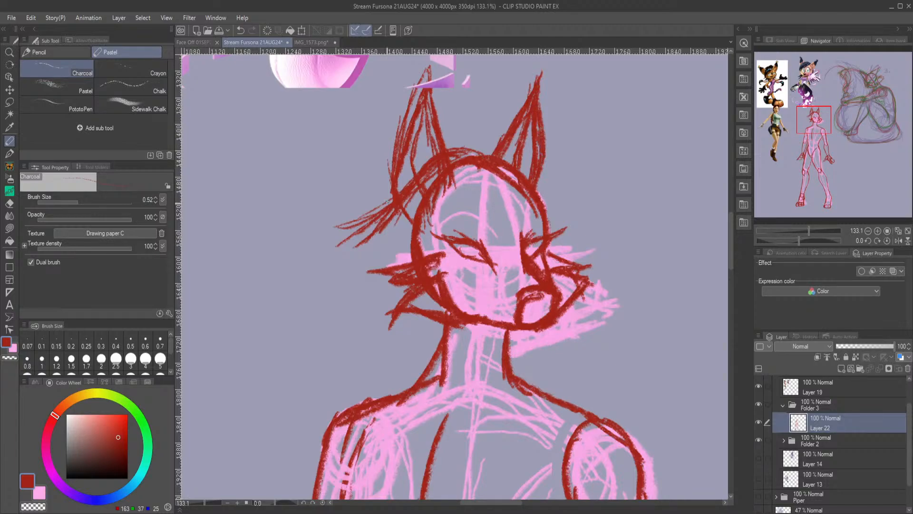
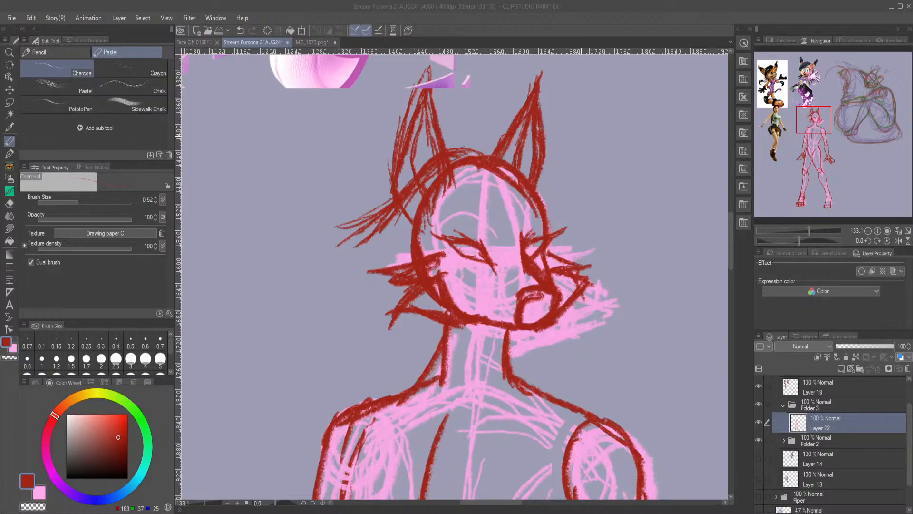
Sketch a hair tuft between the ears and a long pointed fringe falling across the middle of the face.
drag(511, 175, 499, 196)
drag(482, 149, 491, 152)
mouse_move(499, 154)
mouse_down()
mouse_move(513, 166)
mouse_move(525, 230)
mouse_move(496, 283)
mouse_up()
mouse_move(528, 222)
mouse_down()
mouse_move(478, 313)
mouse_move(479, 301)
mouse_up()
drag(495, 182, 488, 275)
mouse_move(490, 241)
mouse_down()
mouse_move(476, 198)
mouse_move(483, 315)
mouse_move(482, 196)
mouse_move(464, 124)
mouse_move(507, 159)
mouse_move(457, 133)
mouse_move(538, 189)
mouse_move(500, 129)
mouse_up()
drag(531, 159, 523, 172)
drag(531, 206, 480, 314)
drag(512, 210, 496, 279)
Add parted fringe strands above the near eye and reinforce the hair down that side of the head.
drag(509, 172, 486, 211)
drag(481, 170, 446, 235)
drag(471, 197, 435, 252)
drag(431, 293, 428, 310)
drag(443, 184, 422, 256)
drag(433, 291, 425, 310)
drag(429, 211, 422, 255)
Sketch loose curved hair strands outside the face outline on the muzzle side.
drag(583, 214, 548, 260)
mouse_move(540, 185)
mouse_down()
mouse_move(537, 196)
mouse_move(585, 234)
mouse_move(584, 224)
mouse_up()
drag(580, 220, 568, 260)
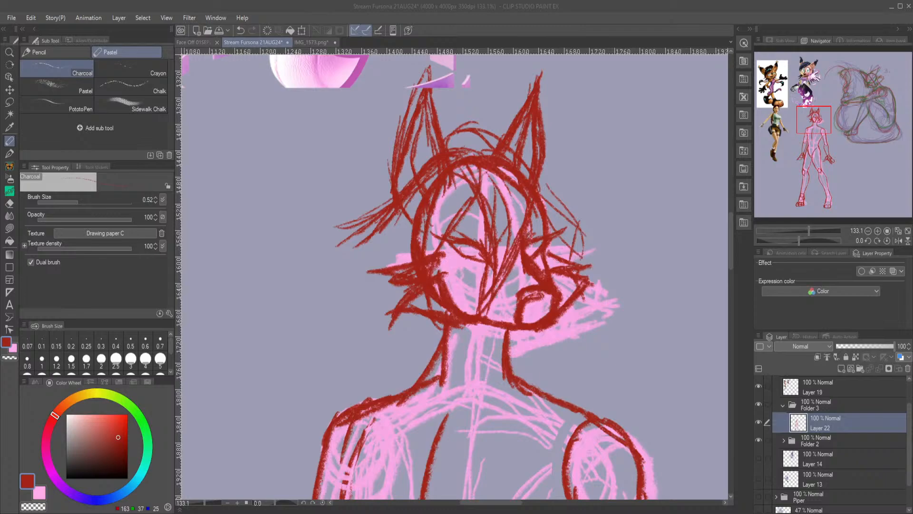
click(534, 256)
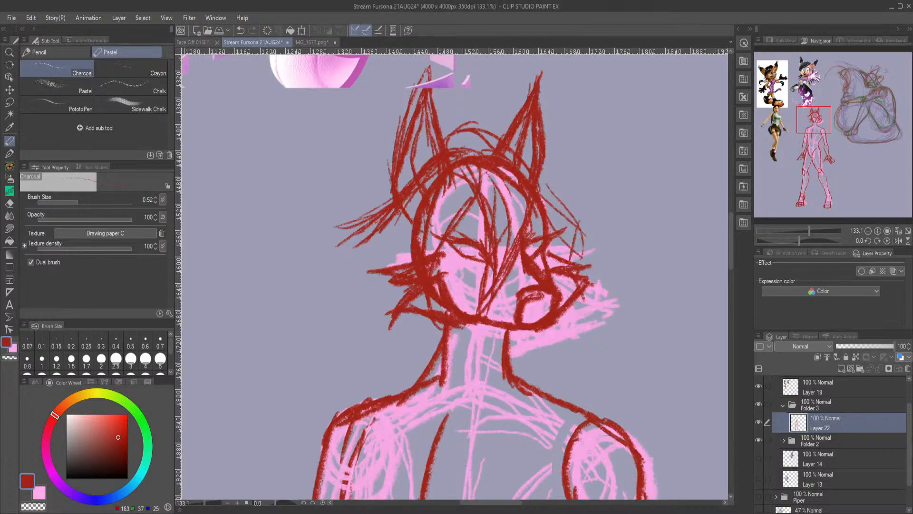
Paste the portrait of the person in sunglasses as a new layer and move it directly above Layer 19.
click(908, 241)
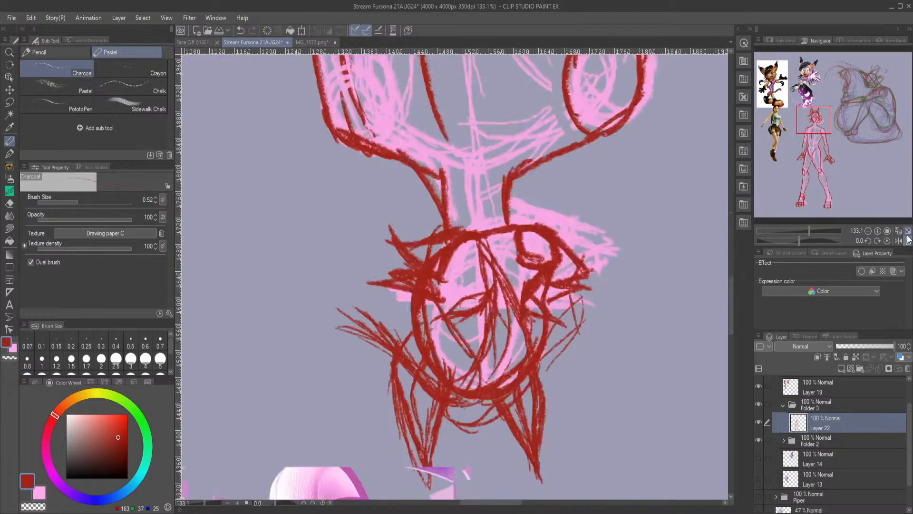
click(908, 231)
click(908, 241)
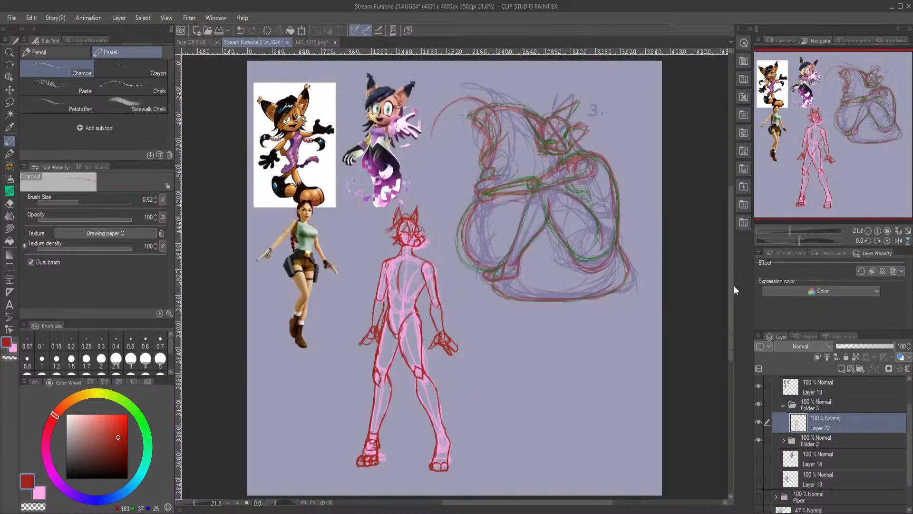
key(ctrl+v)
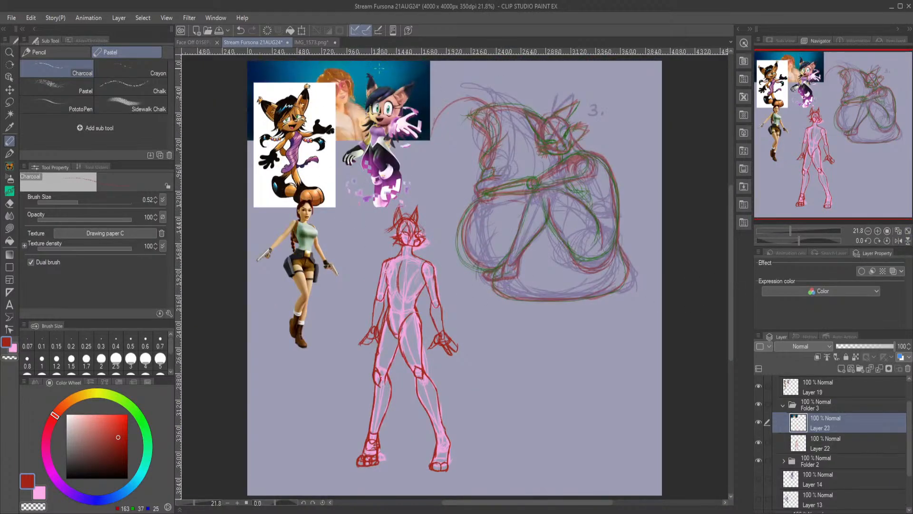
mouse_move(832, 418)
mouse_down()
mouse_move(827, 378)
mouse_move(841, 410)
mouse_up()
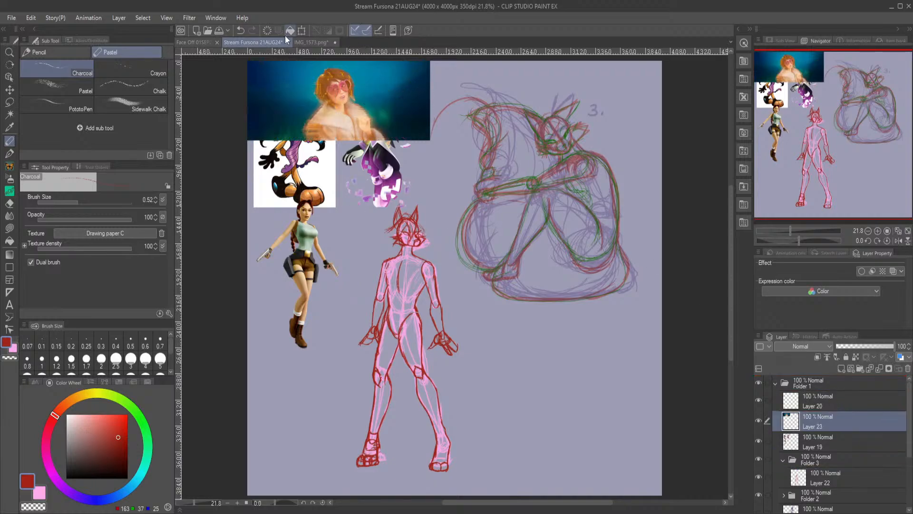
Enlarge the sunglasses portrait on Layer 23 to 178% and place it in the upper-right area of the canvas.
click(301, 30)
drag(430, 141, 573, 306)
drag(429, 159, 588, 153)
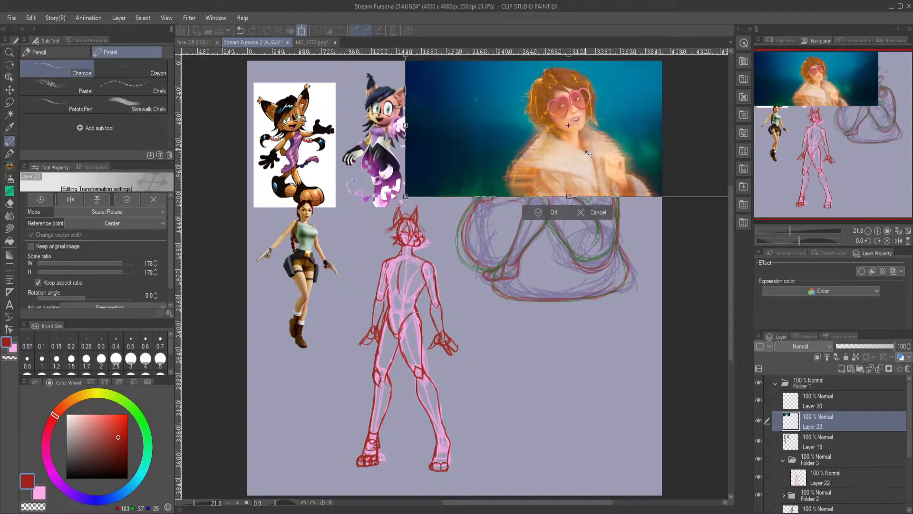
click(554, 212)
Reposition the portrait so its figure sits near the canvas's right edge and the two fox references stay largely uncovered.
click(302, 30)
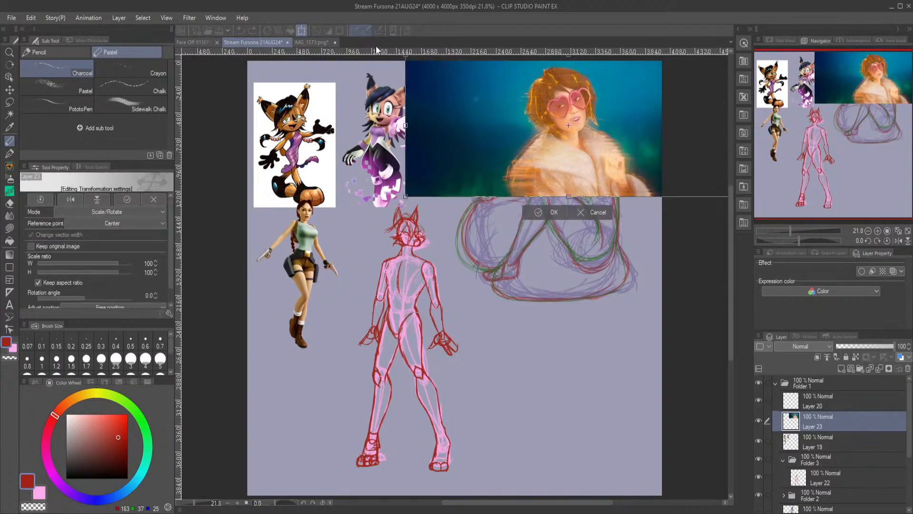
drag(667, 170, 612, 174)
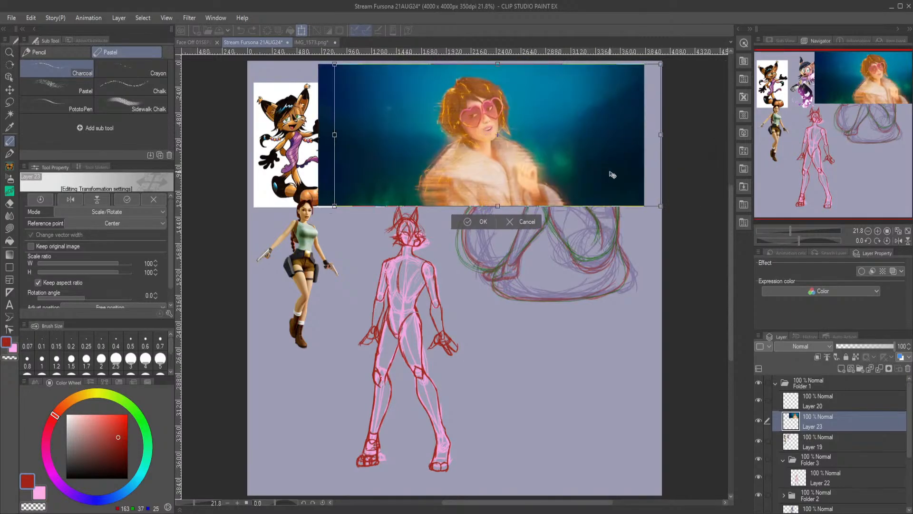
click(483, 222)
click(301, 30)
drag(438, 151, 511, 149)
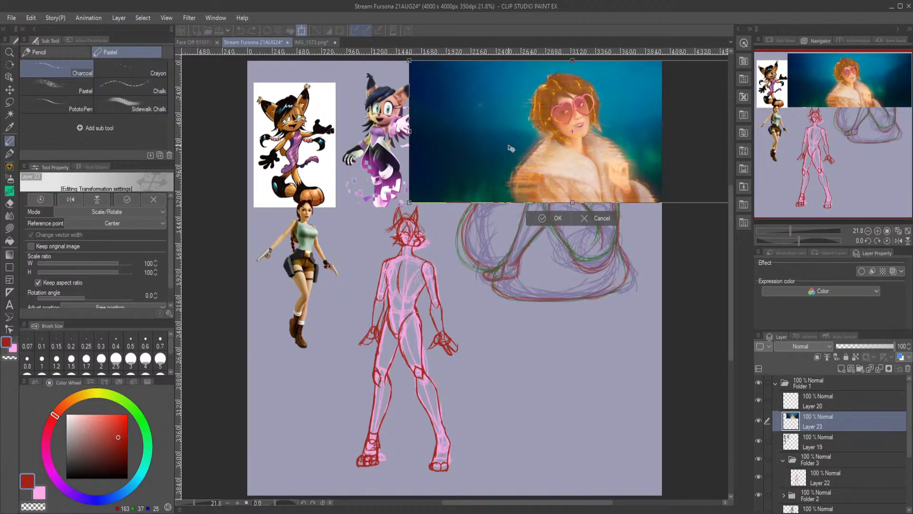
click(547, 219)
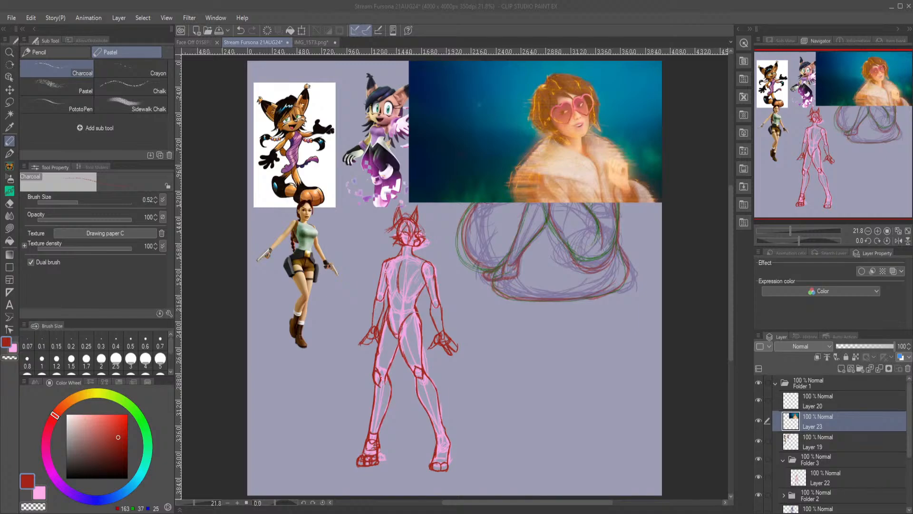
Try the golden-gown illustration as a reference, enlarged to 276% beside the standing pose, and delete its layer.
key(alt+Tab)
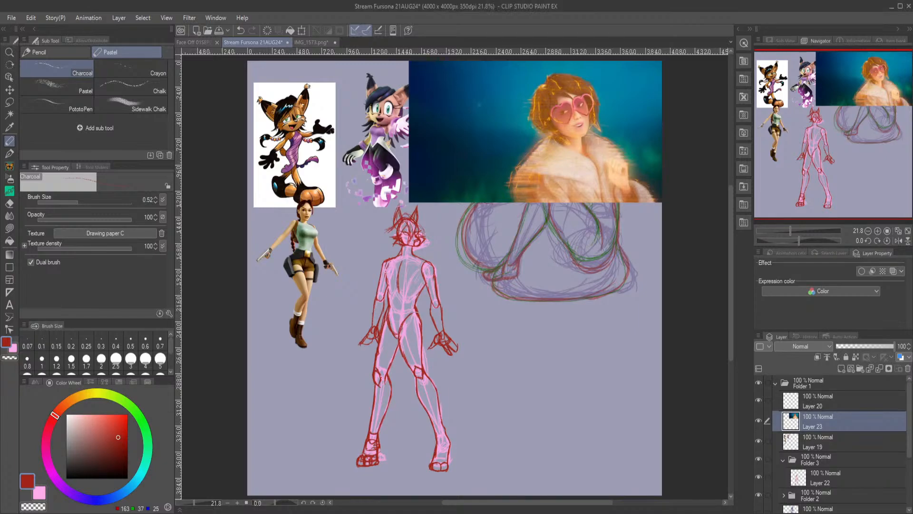
key(ctrl+v)
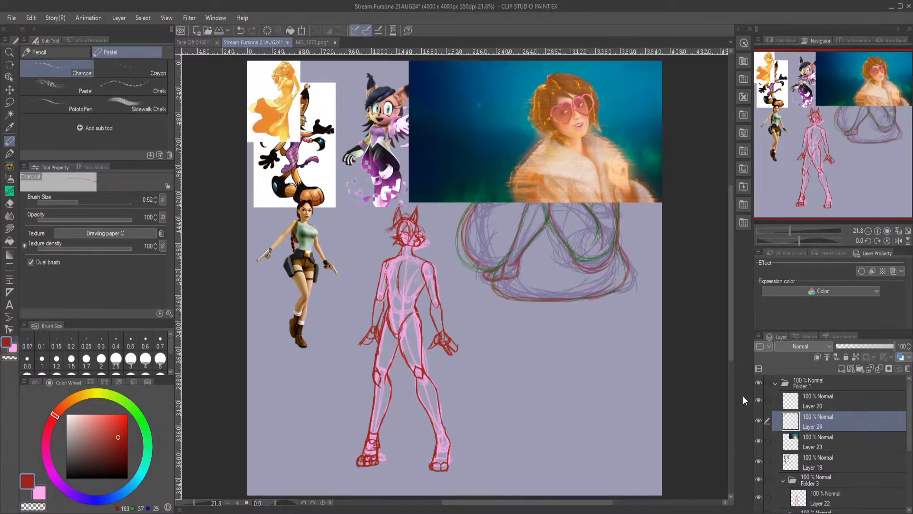
click(302, 30)
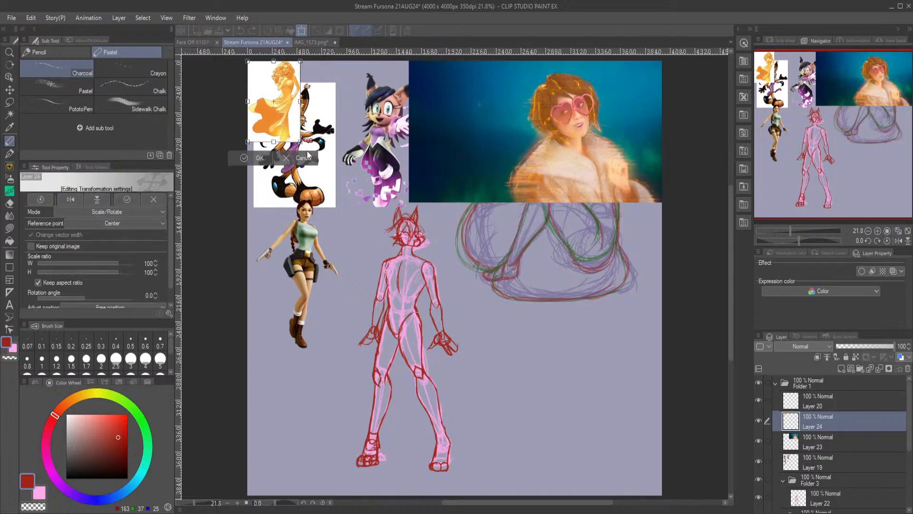
drag(300, 142, 412, 285)
drag(388, 185, 638, 335)
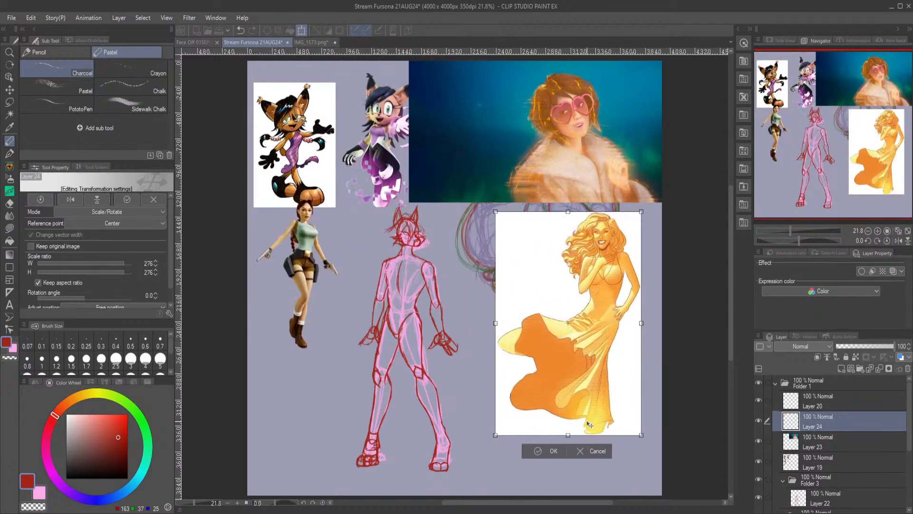
click(554, 451)
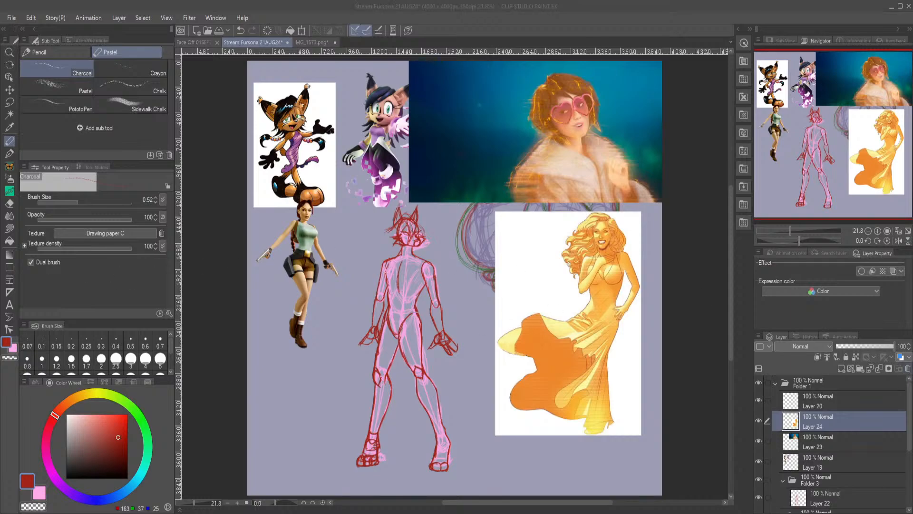
key(Delete)
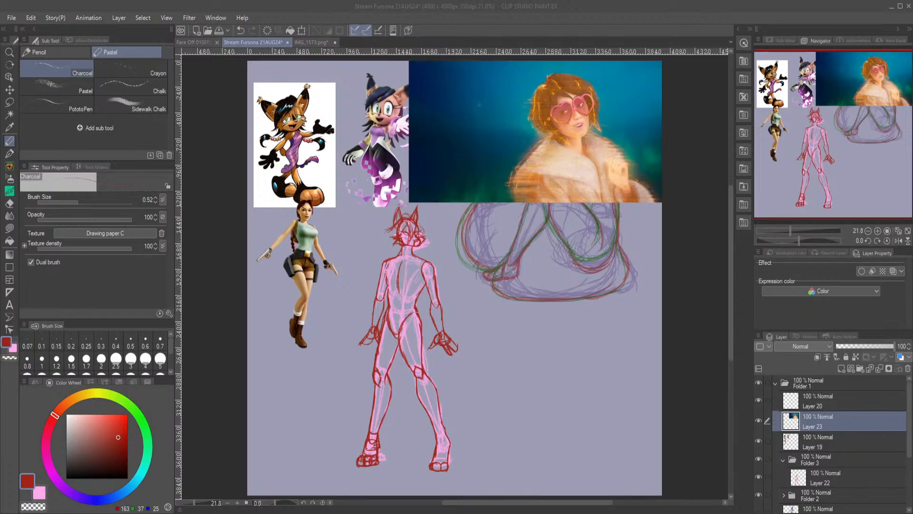
Reinforce the fox's cheek fur and jaw, darken the nose, and sketch a curved smile across the muzzle.
click(568, 281)
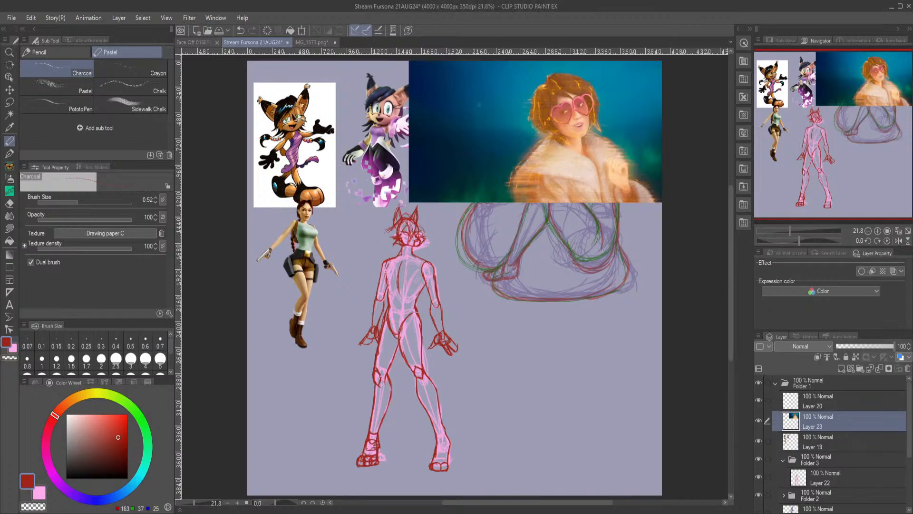
scroll(314, 281, up, 2)
scroll(314, 281, up, 1)
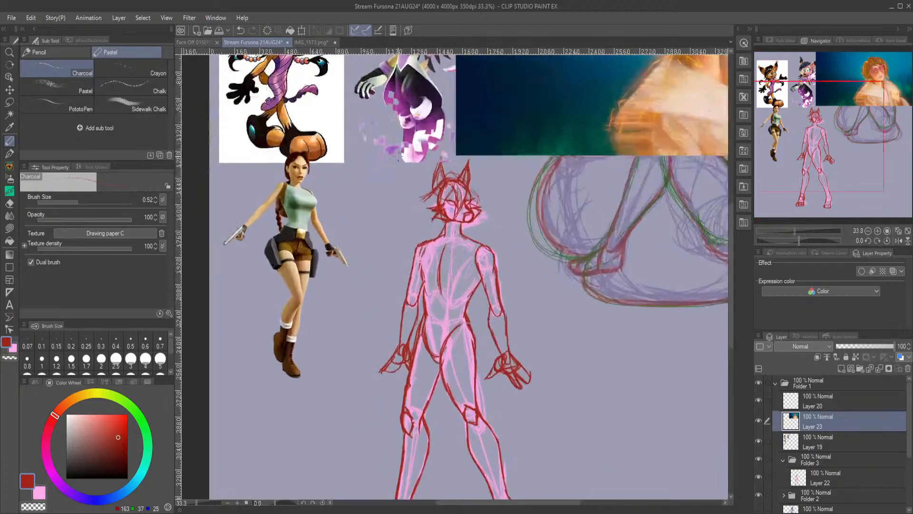
scroll(469, 211, up, 4)
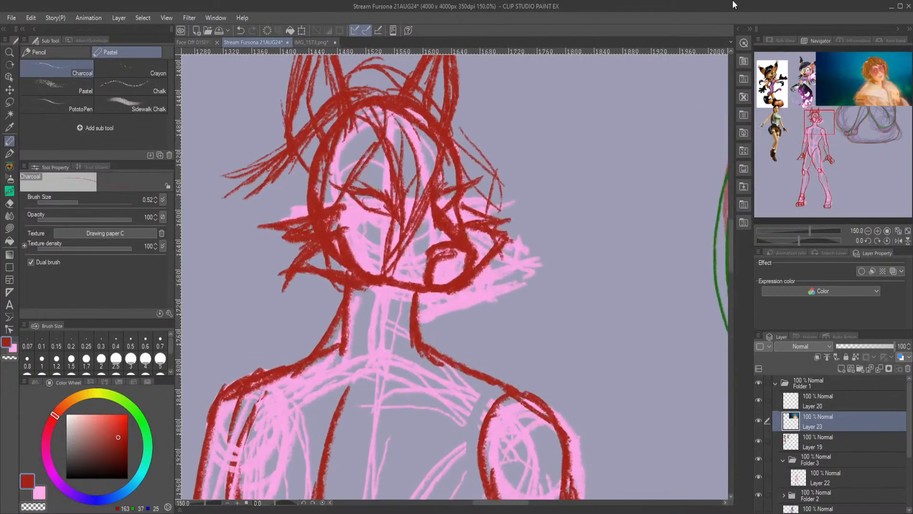
mouse_move(310, 223)
mouse_down()
mouse_move(264, 230)
mouse_move(270, 236)
mouse_up()
mouse_move(309, 246)
mouse_down()
mouse_move(273, 231)
mouse_move(295, 257)
mouse_move(280, 269)
mouse_up()
drag(364, 284, 395, 291)
drag(448, 250, 435, 260)
mouse_move(441, 260)
mouse_down()
mouse_move(471, 250)
mouse_move(446, 248)
mouse_move(455, 261)
mouse_move(465, 256)
mouse_move(445, 274)
mouse_move(380, 261)
mouse_up()
drag(388, 261, 428, 269)
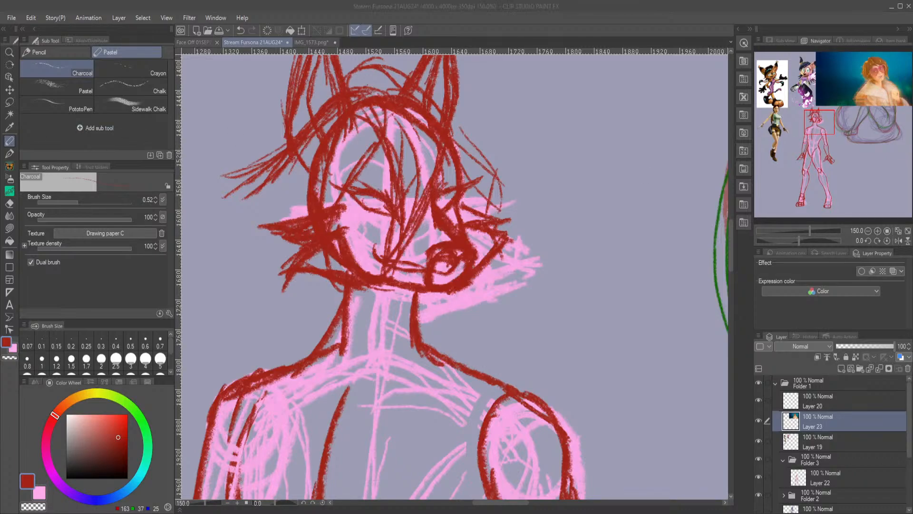
click(295, 326)
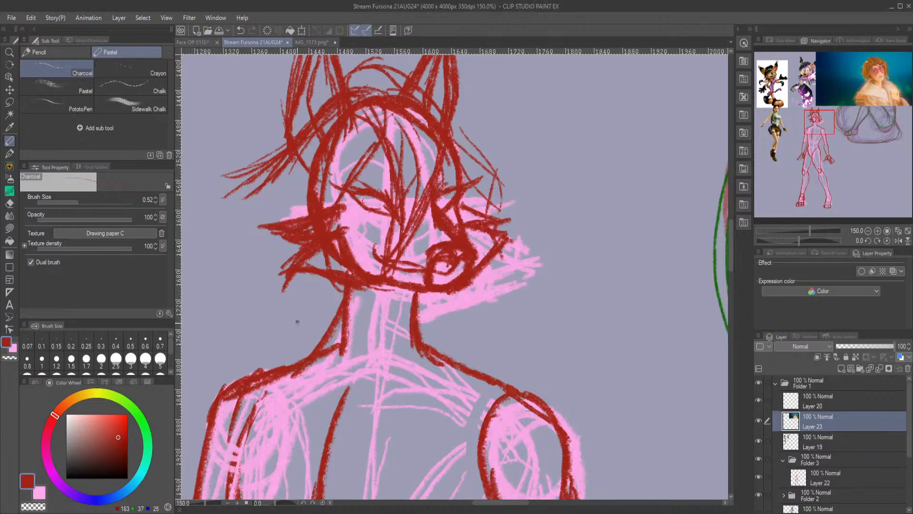
Lasso around the fox's head on Layer 23 and copy the misplaced face strokes onto a new layer.
scroll(431, 291, down, 3)
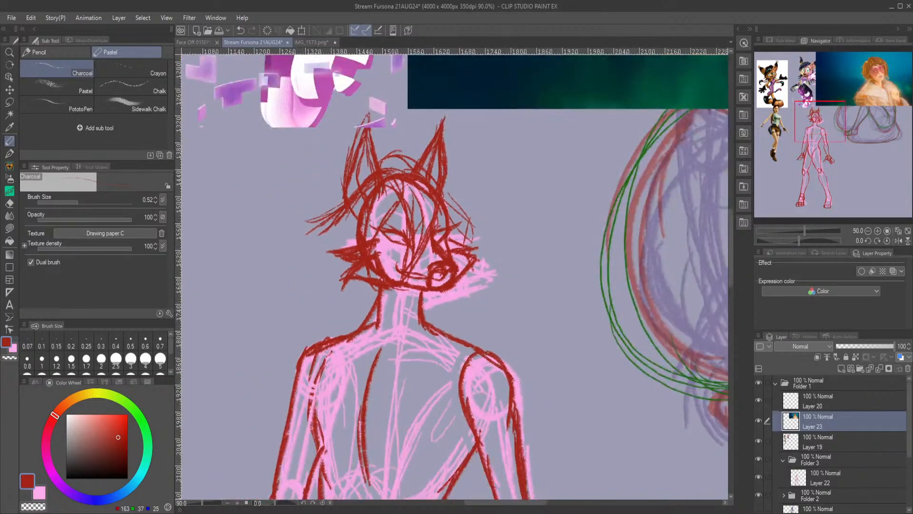
click(856, 477)
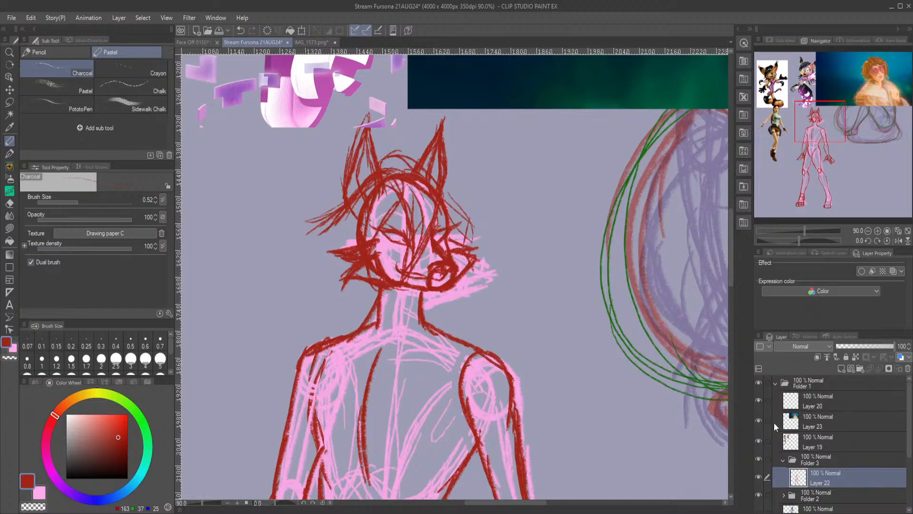
click(760, 421)
click(759, 421)
click(818, 424)
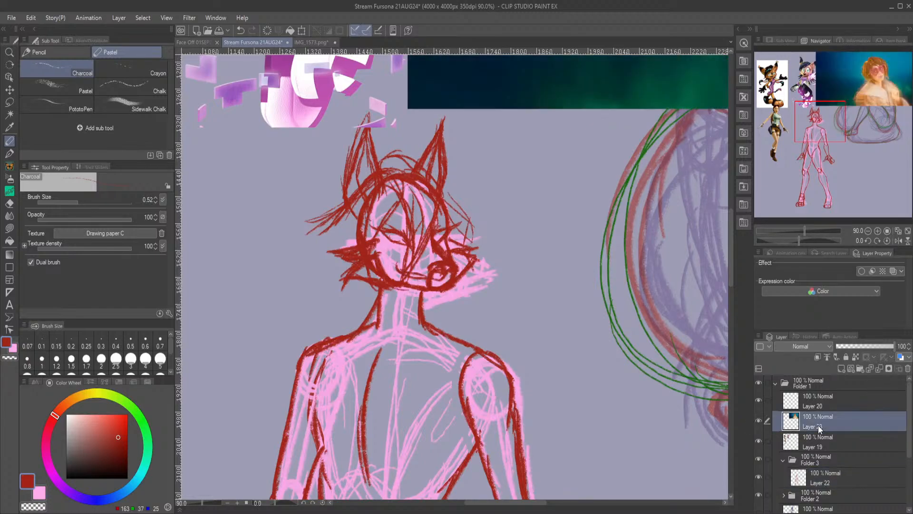
key(m)
mouse_move(486, 139)
mouse_down()
mouse_move(365, 108)
mouse_move(525, 377)
mouse_move(607, 341)
mouse_up()
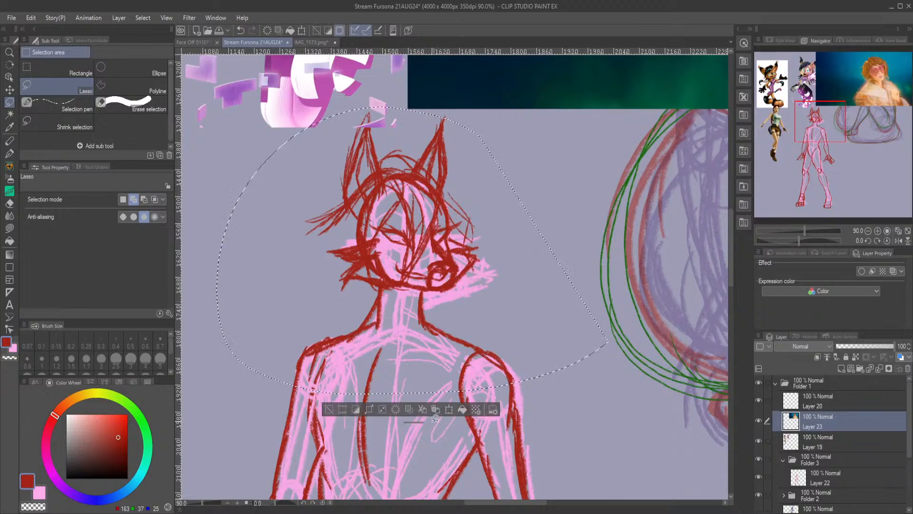
key(ctrl+c)
key(ctrl+v)
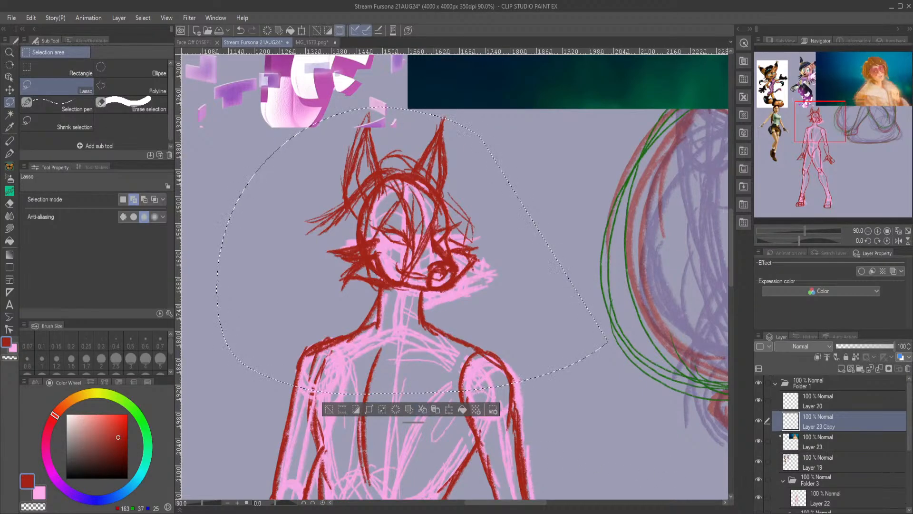
Move Layer 23 Copy into Folder 3 above Layer 22, merge it down into Layer 22, and clear the selection.
drag(818, 423, 807, 475)
click(829, 484)
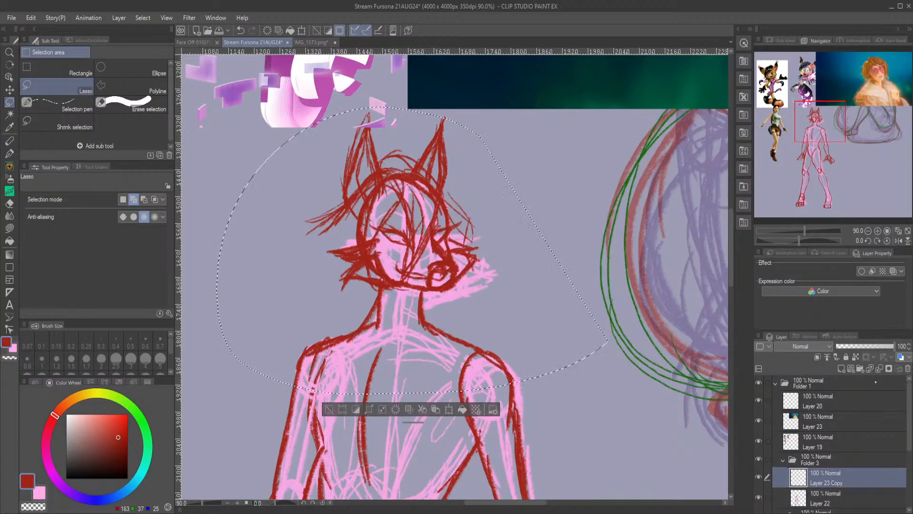
click(880, 368)
click(329, 409)
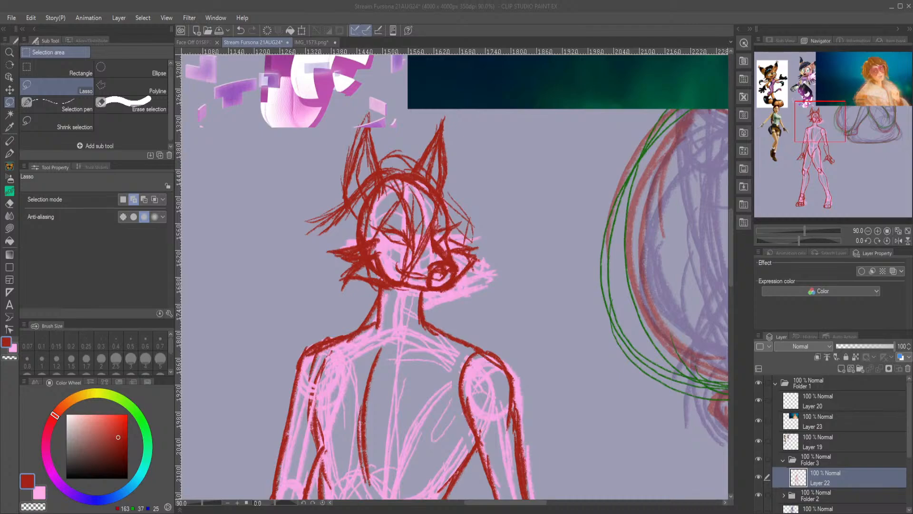
Set the drawing colour to a very dark indigo (RGB 23, 8, 50) and choose the Charcoal brush at size 0.52.
mouse_move(829, 111)
mouse_down()
mouse_move(824, 133)
mouse_move(822, 113)
mouse_up()
scroll(654, 166, up, 1)
mouse_move(458, 152)
mouse_down()
mouse_move(468, 144)
mouse_move(488, 167)
mouse_up()
key(ctrl+d)
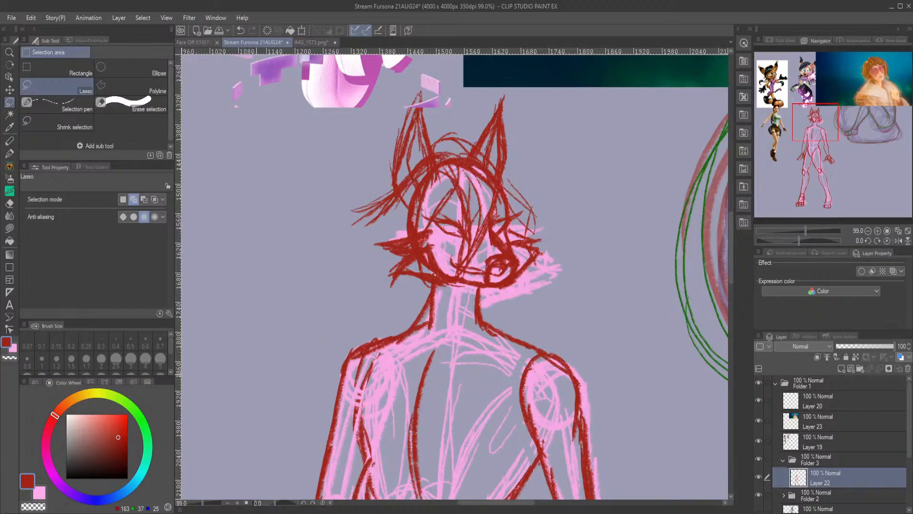
click(79, 497)
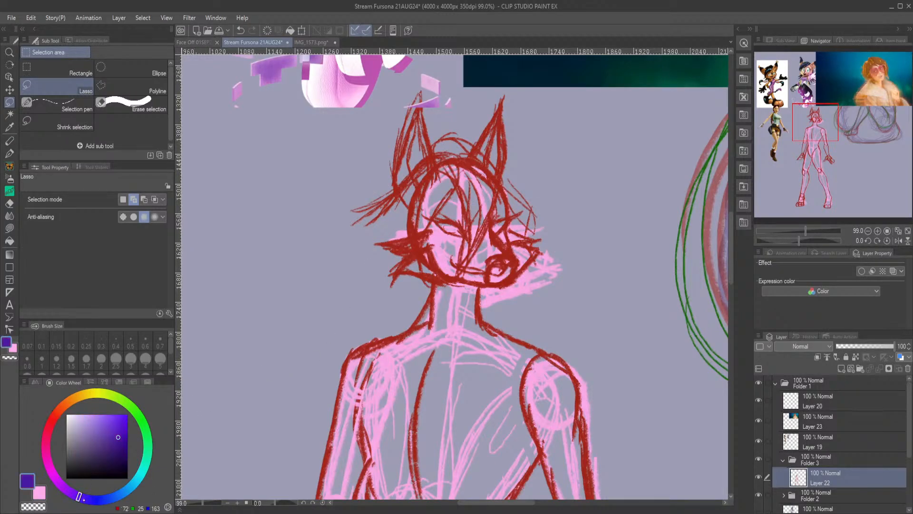
click(107, 458)
click(116, 460)
click(101, 448)
click(121, 449)
drag(124, 453, 117, 465)
click(9, 140)
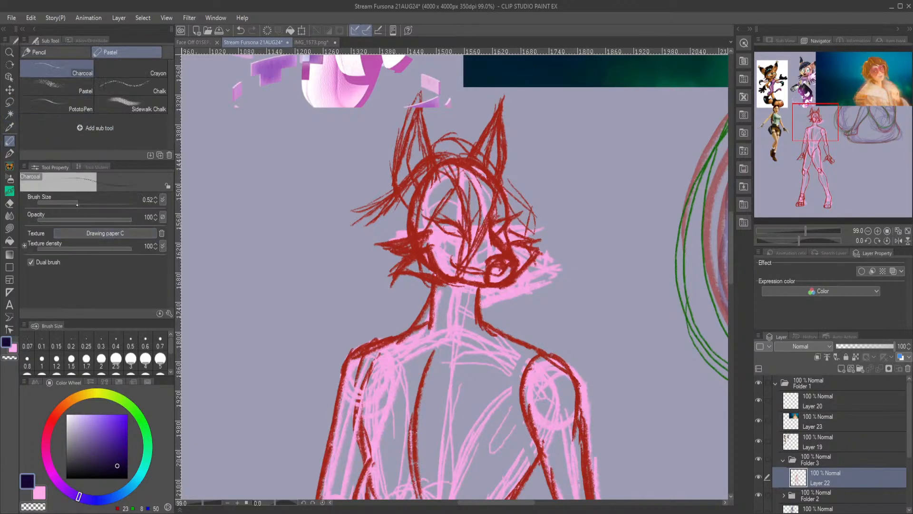
Outline the fox's left ear and its inner folds in dark indigo over the red sketch.
mouse_move(420, 94)
mouse_down()
mouse_move(434, 190)
mouse_move(437, 162)
mouse_move(415, 138)
mouse_move(413, 176)
mouse_move(410, 169)
mouse_move(424, 196)
mouse_up()
drag(418, 108, 410, 158)
drag(423, 89, 400, 150)
mouse_move(414, 110)
mouse_down()
mouse_move(395, 186)
mouse_move(412, 212)
mouse_up()
drag(392, 165, 409, 206)
drag(410, 122, 397, 172)
mouse_move(419, 90)
mouse_down()
mouse_move(395, 169)
mouse_move(399, 202)
mouse_move(424, 176)
mouse_move(417, 116)
mouse_move(429, 186)
mouse_move(423, 205)
mouse_up()
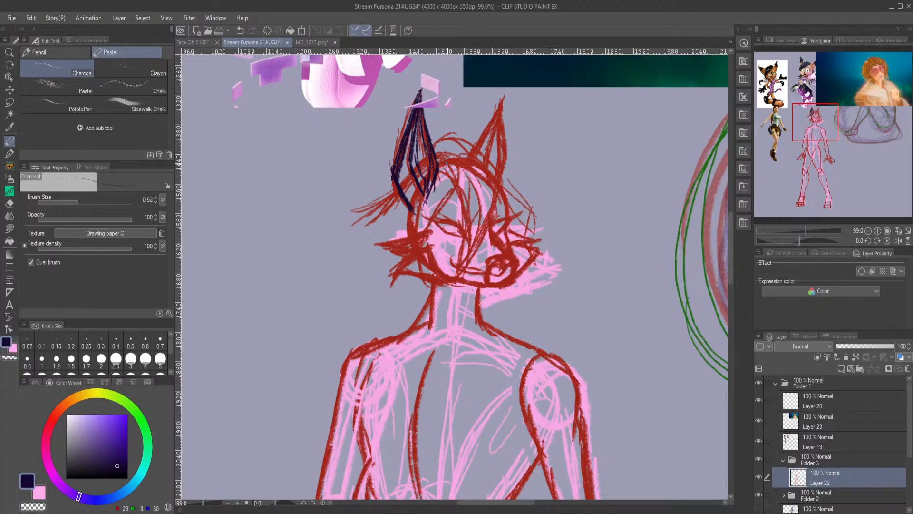
Try sketching fringe strands across the forehead and a hair arc over the crown beside the left ear.
mouse_move(459, 165)
mouse_down()
mouse_move(462, 180)
mouse_move(425, 225)
mouse_up()
drag(465, 189, 405, 242)
drag(435, 215, 410, 258)
mouse_move(433, 198)
mouse_down()
mouse_move(412, 261)
mouse_move(416, 218)
mouse_up()
mouse_move(440, 151)
mouse_down()
mouse_move(435, 163)
mouse_move(463, 142)
mouse_move(488, 170)
mouse_up()
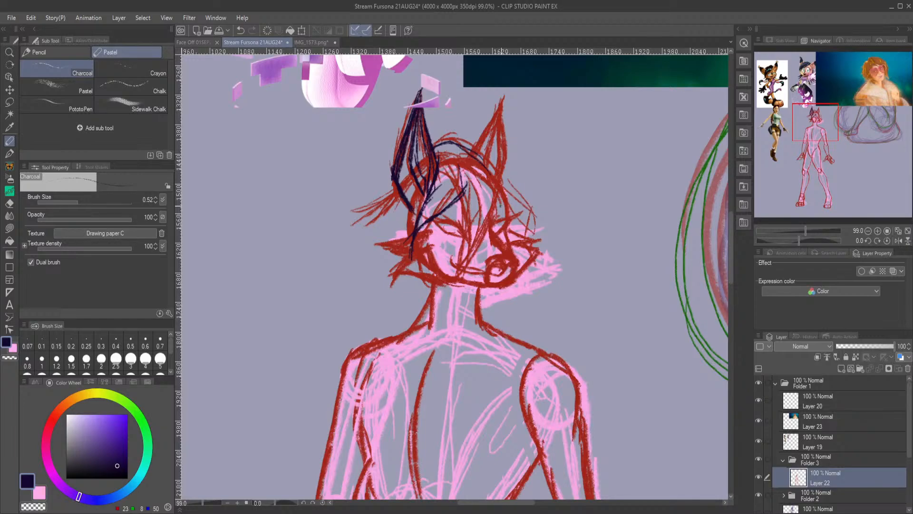
Try sketching layered hair strands that sweep from the crown down the right side of the face.
drag(454, 143, 503, 184)
drag(474, 151, 518, 194)
mouse_move(495, 170)
mouse_down()
mouse_move(519, 195)
mouse_move(525, 236)
mouse_up()
drag(522, 204, 527, 264)
drag(520, 226, 525, 274)
drag(509, 202, 523, 229)
mouse_move(497, 198)
mouse_down()
mouse_move(522, 235)
mouse_move(522, 261)
mouse_up()
drag(511, 217, 523, 283)
drag(528, 195, 523, 270)
drag(519, 192, 527, 233)
drag(491, 166, 527, 208)
drag(517, 184, 528, 233)
drag(498, 167, 510, 182)
drag(513, 192, 523, 239)
Clear Layer 22, then undo the clearing and the hair strokes back to the outlined left ear.
click(268, 31)
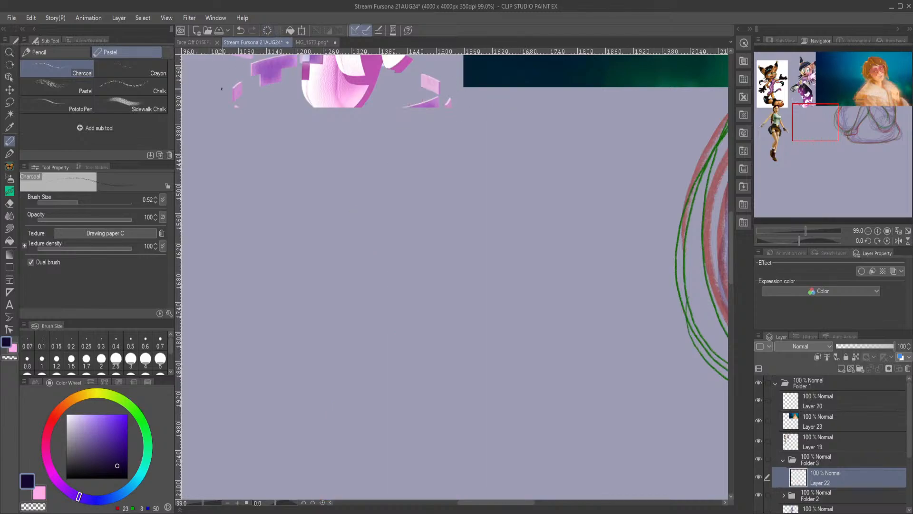
click(241, 31)
click(241, 30)
click(241, 31)
click(241, 30)
click(241, 30)
click(241, 30)
click(241, 30)
click(240, 30)
click(240, 30)
click(241, 30)
click(241, 31)
click(241, 30)
click(241, 31)
click(240, 31)
click(240, 30)
click(241, 30)
click(240, 30)
click(241, 30)
click(241, 31)
click(241, 30)
click(241, 30)
click(240, 31)
click(241, 31)
click(241, 31)
click(241, 30)
click(240, 31)
click(241, 31)
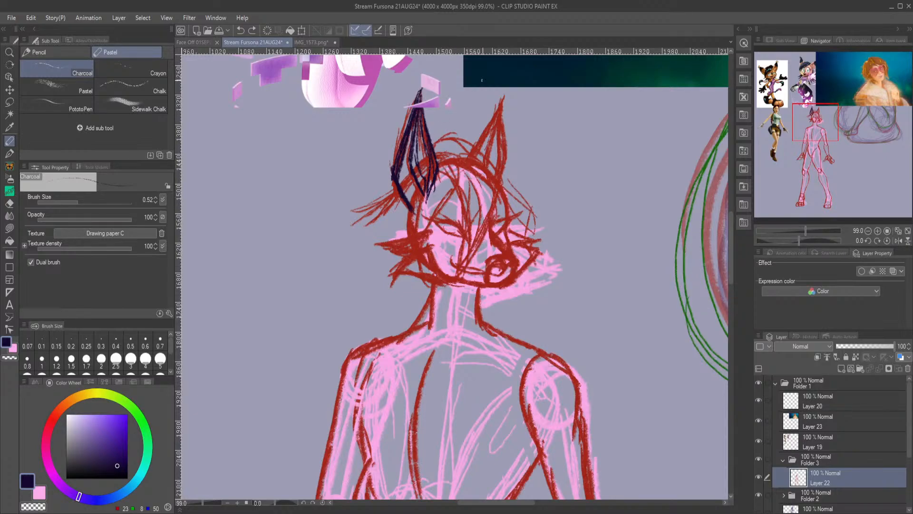
Try sketching long bob-style hair strands down the left side of the face, based on the red-haired portrait reference.
drag(864, 74, 875, 71)
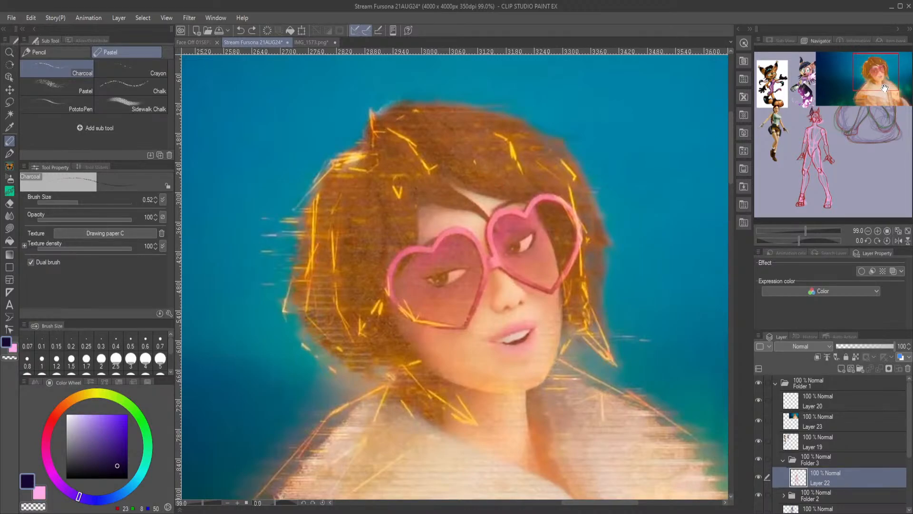
drag(884, 88, 889, 89)
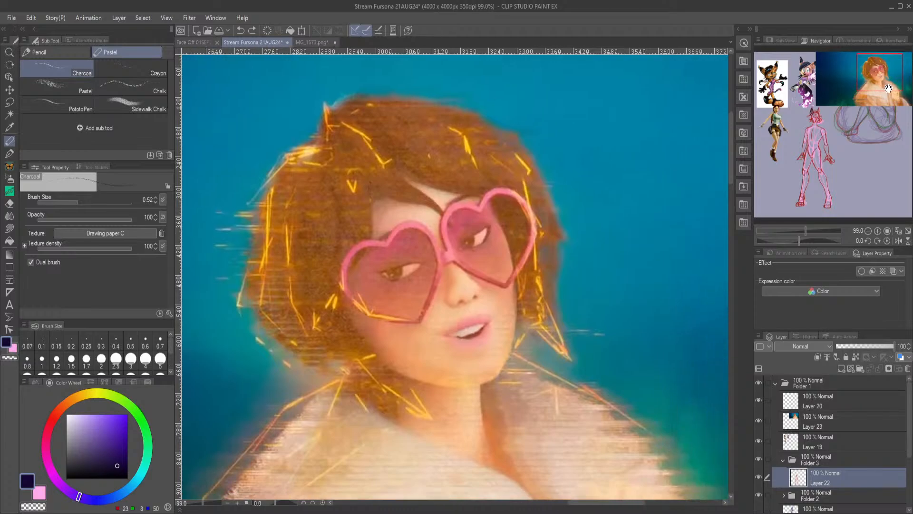
mouse_move(888, 89)
mouse_down()
mouse_move(802, 134)
mouse_move(825, 135)
mouse_up()
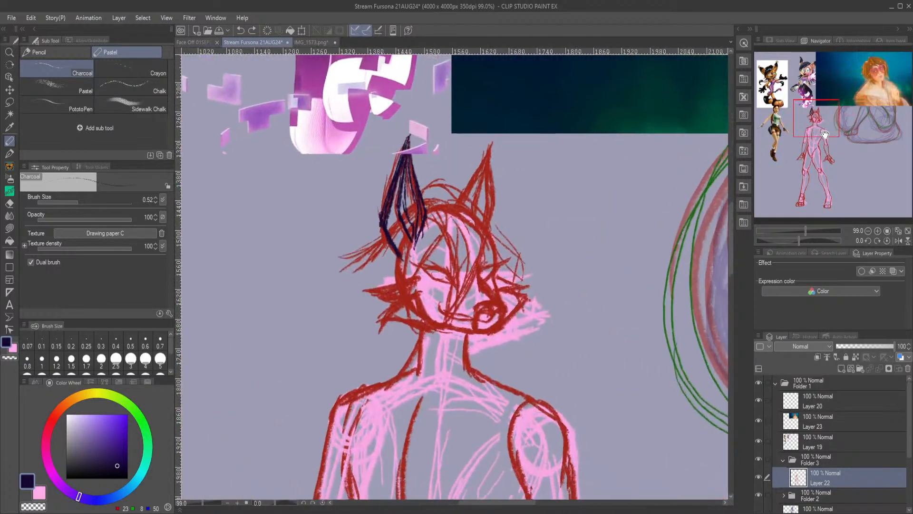
mouse_move(437, 214)
mouse_down()
mouse_move(417, 246)
mouse_move(413, 278)
mouse_move(415, 316)
mouse_move(433, 340)
mouse_up()
mouse_move(418, 300)
mouse_down()
mouse_move(430, 340)
mouse_move(421, 333)
mouse_up()
drag(402, 261, 398, 296)
mouse_move(426, 223)
mouse_down()
mouse_move(392, 273)
mouse_move(394, 304)
mouse_move(431, 344)
mouse_up()
drag(422, 259, 415, 326)
drag(434, 240, 415, 298)
Try sketching a fringe sweeping across the forehead toward the muzzle, with a rounded hair line over the crown.
mouse_move(441, 205)
mouse_down()
mouse_move(443, 237)
mouse_move(497, 291)
mouse_up()
mouse_move(473, 243)
mouse_down()
mouse_move(495, 288)
mouse_move(485, 283)
mouse_up()
mouse_move(458, 212)
mouse_down()
mouse_move(478, 267)
mouse_move(464, 242)
mouse_up()
mouse_move(422, 194)
mouse_down()
mouse_move(451, 190)
mouse_move(466, 223)
mouse_up()
drag(457, 189, 474, 262)
drag(467, 231, 497, 288)
drag(439, 236, 498, 288)
drag(421, 193, 458, 182)
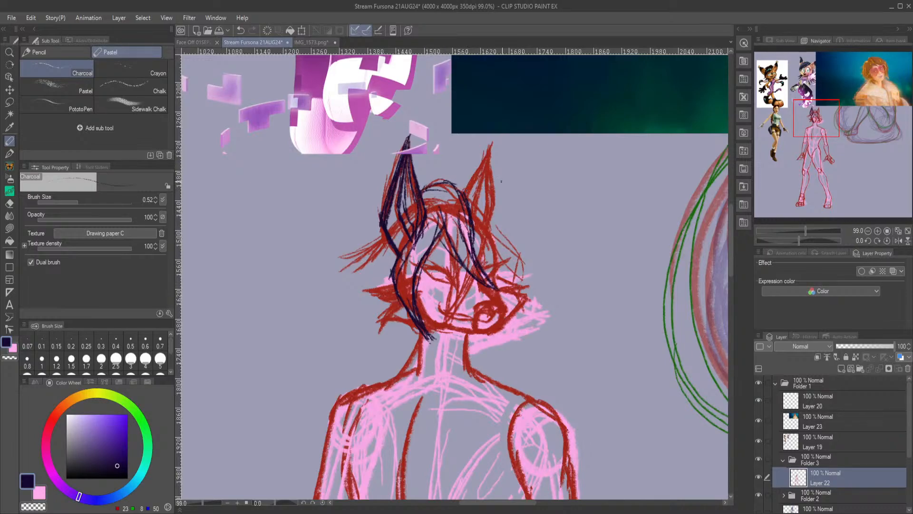
Try sketching the outer bob silhouette curving around the right side of the head to the jaw.
drag(473, 222, 518, 301)
mouse_move(469, 196)
mouse_down()
mouse_move(502, 223)
mouse_move(520, 286)
mouse_up()
mouse_move(518, 252)
mouse_down()
mouse_move(527, 295)
mouse_move(499, 333)
mouse_move(526, 268)
mouse_up()
drag(477, 199, 516, 239)
mouse_move(455, 184)
mouse_down()
mouse_move(502, 202)
mouse_move(521, 226)
mouse_move(533, 276)
mouse_up()
drag(525, 239, 514, 324)
drag(523, 286, 495, 339)
drag(511, 290, 505, 322)
drag(502, 266, 509, 312)
drag(484, 222, 508, 288)
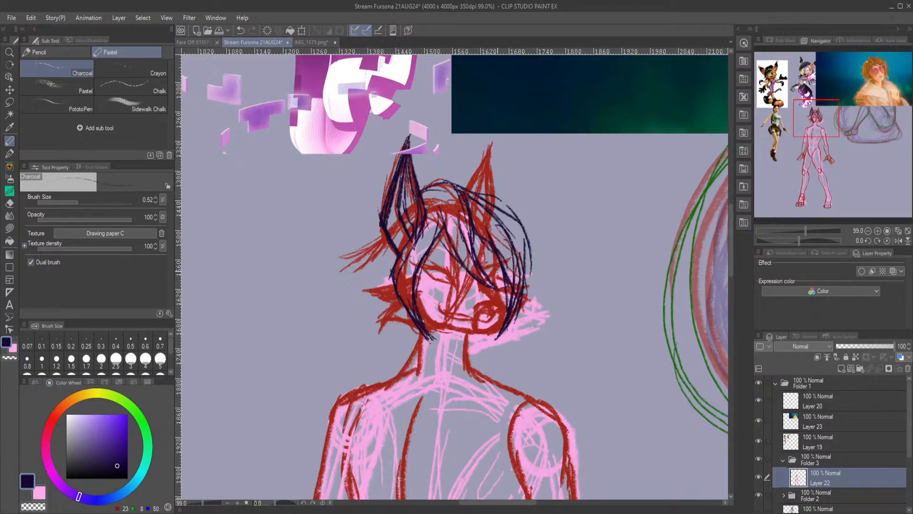
Try sketching the left side of the hair, a long curve beyond the shoulder, the cheek fur and the jawline.
drag(387, 222, 384, 261)
drag(385, 229, 383, 311)
mouse_move(381, 263)
mouse_down()
mouse_move(378, 299)
mouse_move(360, 296)
mouse_move(292, 365)
mouse_up()
mouse_move(352, 307)
mouse_down()
mouse_move(334, 311)
mouse_move(262, 456)
mouse_up()
drag(273, 412, 268, 428)
mouse_move(400, 276)
mouse_down()
mouse_move(358, 289)
mouse_move(398, 301)
mouse_up()
mouse_move(378, 288)
mouse_down()
mouse_move(399, 298)
mouse_move(377, 333)
mouse_up()
drag(379, 324, 450, 330)
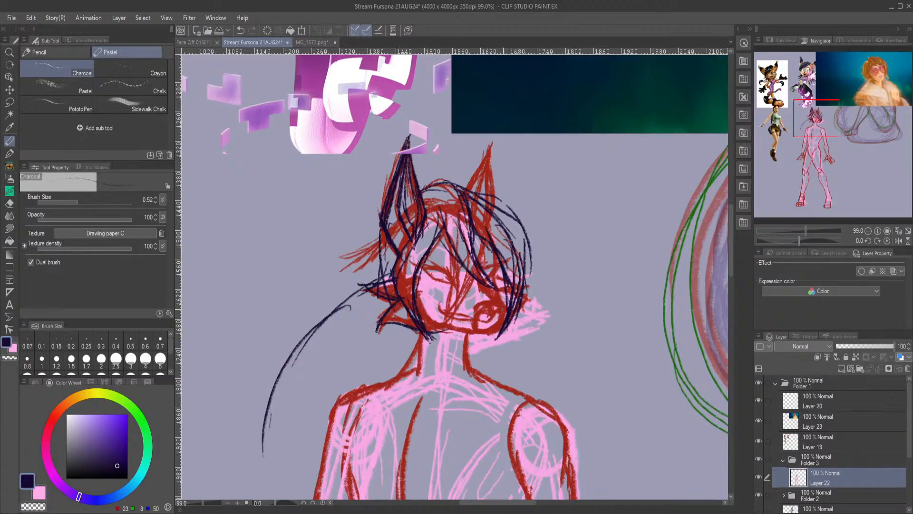
Try inking the fox's nose and muzzle and the right eye beneath the hair.
mouse_move(494, 304)
mouse_down()
mouse_move(480, 313)
mouse_move(502, 308)
mouse_move(492, 310)
mouse_move(499, 323)
mouse_move(477, 330)
mouse_up()
mouse_move(474, 281)
mouse_down()
mouse_move(504, 310)
mouse_move(500, 303)
mouse_up()
mouse_move(481, 252)
mouse_down()
mouse_move(487, 265)
mouse_move(503, 259)
mouse_up()
mouse_move(502, 256)
mouse_down()
mouse_move(501, 285)
mouse_move(526, 282)
mouse_move(500, 304)
mouse_move(523, 303)
mouse_move(494, 327)
mouse_up()
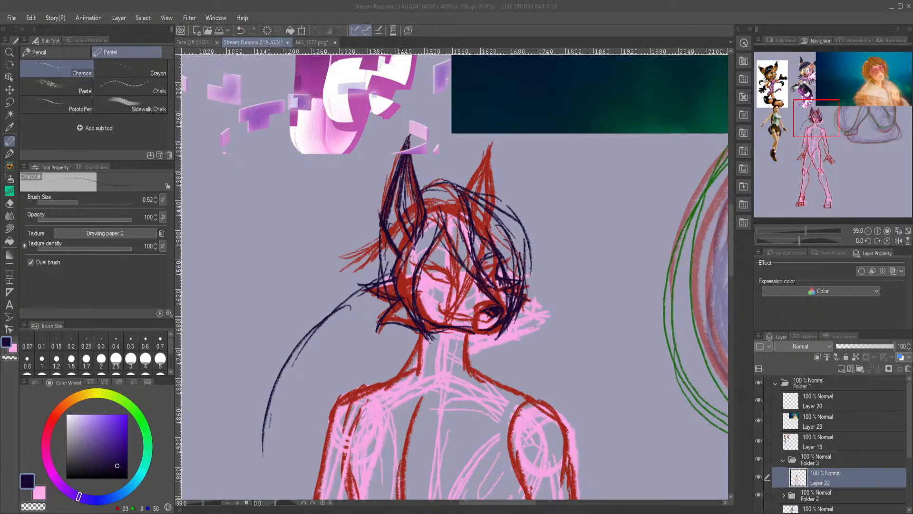
Try sketching pointed hair tufts flaring outward from behind the left ear.
drag(416, 189, 370, 211)
drag(388, 196, 350, 255)
drag(379, 210, 340, 286)
drag(371, 229, 314, 298)
drag(355, 254, 320, 285)
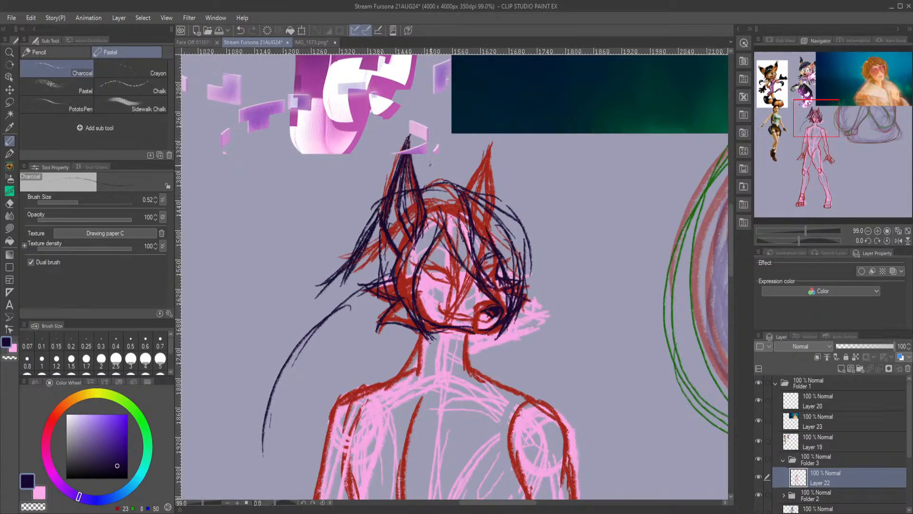
Undo the bob hair, cheek, muzzle and tuft strokes, keeping only the dark outline of the left ear.
click(242, 30)
click(241, 30)
click(242, 30)
click(242, 30)
click(241, 30)
click(242, 30)
click(241, 30)
click(242, 30)
click(242, 30)
click(242, 30)
click(241, 30)
click(241, 30)
click(242, 30)
click(242, 30)
click(241, 30)
click(241, 30)
click(241, 30)
click(241, 30)
click(242, 30)
click(242, 30)
click(242, 30)
click(242, 30)
click(241, 30)
click(241, 30)
click(242, 30)
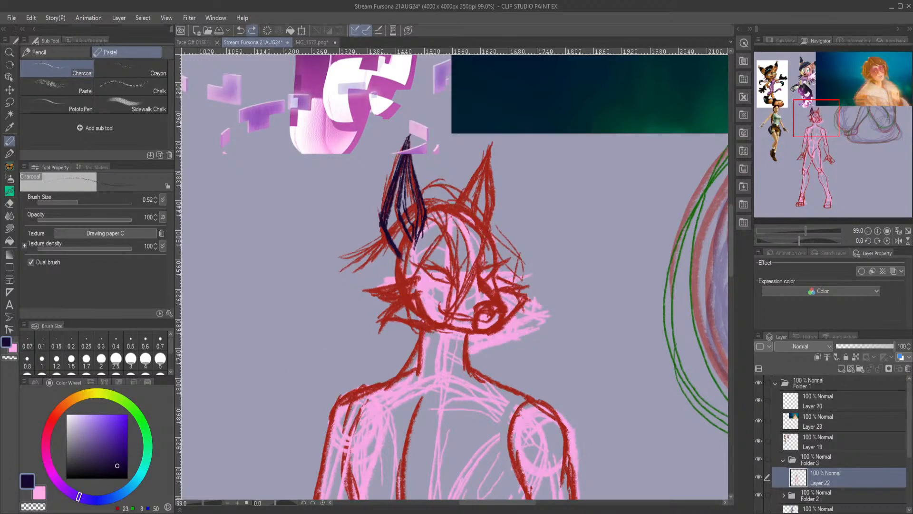
Outline the side of the head below the left ear and the pointed cheek fur in dark indigo.
mouse_move(400, 251)
mouse_down()
mouse_move(400, 277)
mouse_move(362, 296)
mouse_move(383, 312)
mouse_move(379, 325)
mouse_up()
drag(380, 315, 450, 331)
mouse_move(394, 312)
mouse_down()
mouse_move(439, 328)
mouse_move(381, 321)
mouse_move(400, 321)
mouse_up()
mouse_move(383, 316)
mouse_down()
mouse_move(402, 297)
mouse_move(373, 300)
mouse_up()
Draw the jawline under the muzzle, fill in the nose, and add the line of the snout's bridge.
mouse_move(439, 322)
mouse_down()
mouse_move(472, 331)
mouse_move(479, 343)
mouse_up()
drag(461, 331, 483, 337)
mouse_move(446, 328)
mouse_down()
mouse_move(485, 340)
mouse_move(501, 312)
mouse_move(483, 308)
mouse_move(493, 320)
mouse_move(486, 312)
mouse_move(499, 314)
mouse_up()
drag(499, 312, 493, 305)
mouse_move(475, 269)
mouse_down()
mouse_move(485, 297)
mouse_move(504, 307)
mouse_up()
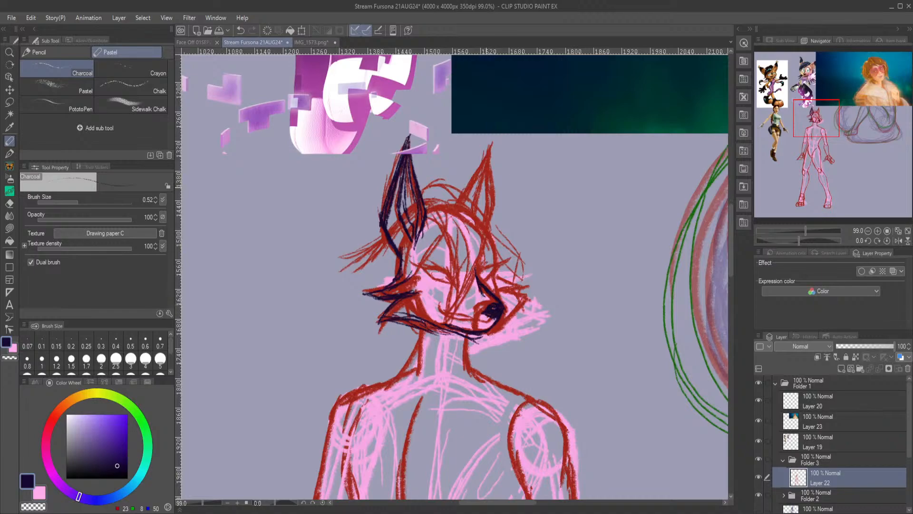
Fade the nose and muzzle with the Kneaded eraser, then redraw a smaller nose, snout bridge and mouth with Charcoal.
click(9, 203)
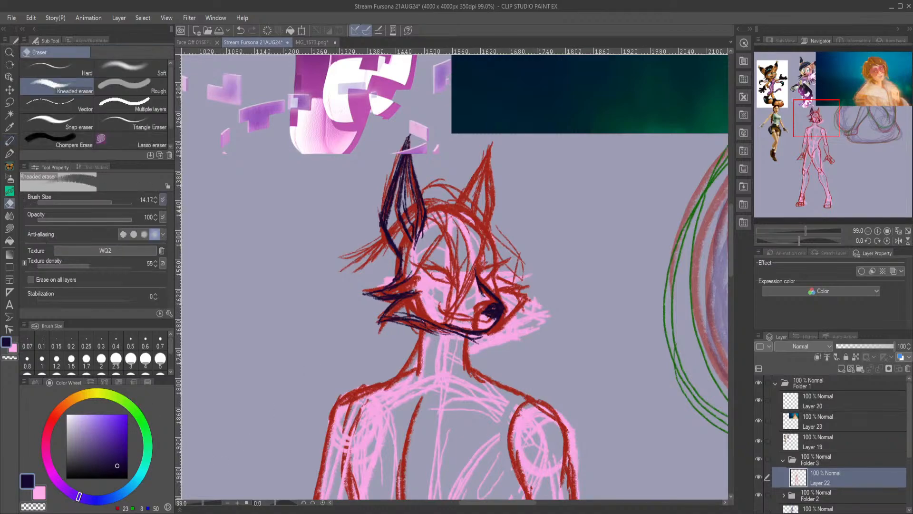
mouse_move(518, 328)
mouse_down()
mouse_move(477, 306)
mouse_move(546, 315)
mouse_move(491, 326)
mouse_move(541, 308)
mouse_move(493, 330)
mouse_move(516, 316)
mouse_up()
click(10, 141)
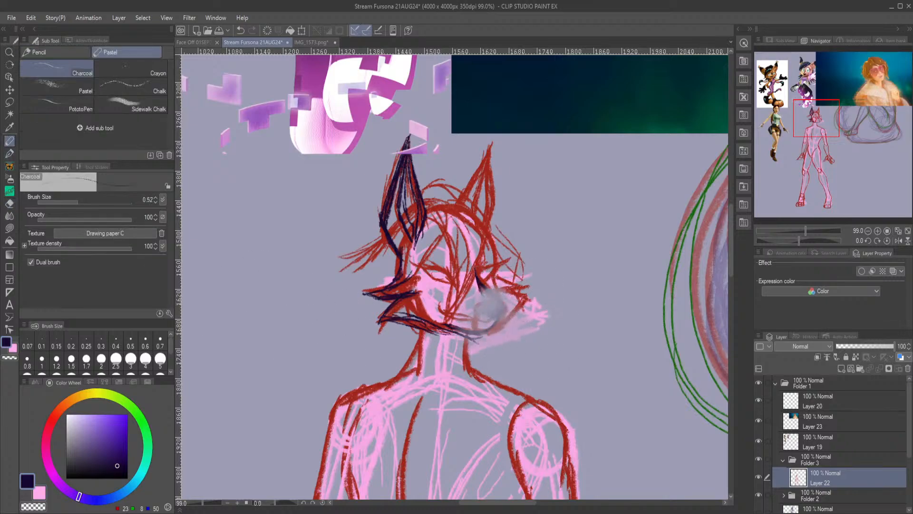
mouse_move(477, 279)
mouse_down()
mouse_move(501, 308)
mouse_move(465, 335)
mouse_up()
mouse_move(500, 309)
mouse_down()
mouse_move(492, 308)
mouse_move(503, 317)
mouse_move(496, 310)
mouse_move(485, 322)
mouse_move(493, 322)
mouse_move(442, 305)
mouse_up()
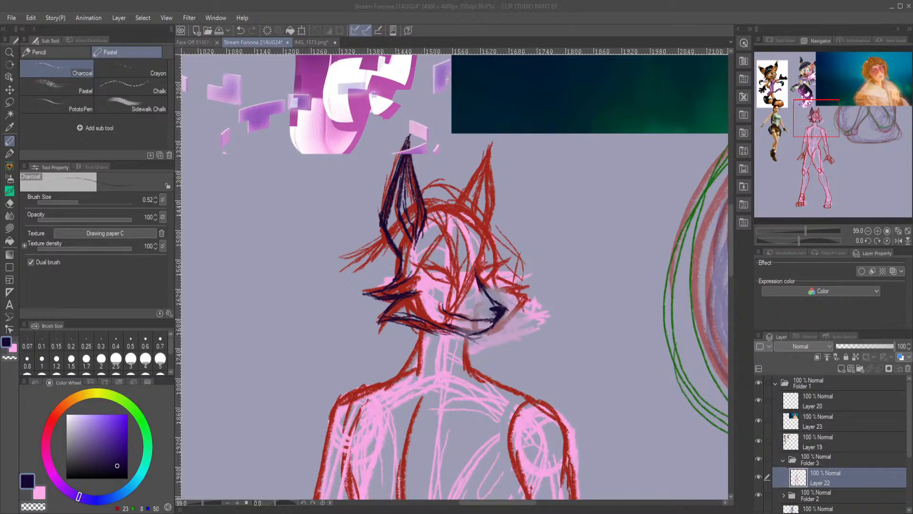
Draw both slanted eyes and brows, then outline the cheek fur on the far side of the muzzle.
mouse_move(428, 362)
mouse_down()
mouse_move(489, 145)
mouse_move(513, 230)
mouse_up()
mouse_move(570, 157)
mouse_down()
mouse_move(596, 148)
mouse_move(557, 145)
mouse_move(610, 120)
mouse_up()
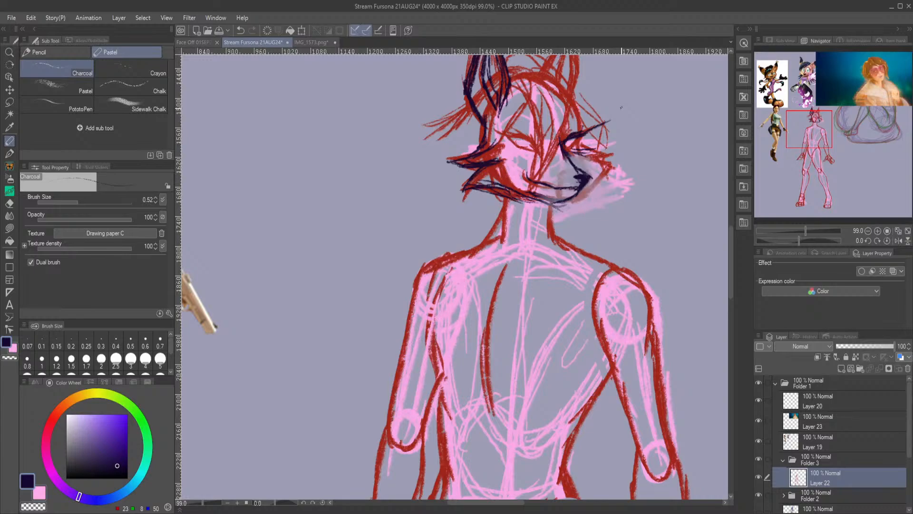
mouse_move(586, 132)
mouse_down()
mouse_move(566, 152)
mouse_move(586, 135)
mouse_move(567, 149)
mouse_move(493, 126)
mouse_move(542, 153)
mouse_up()
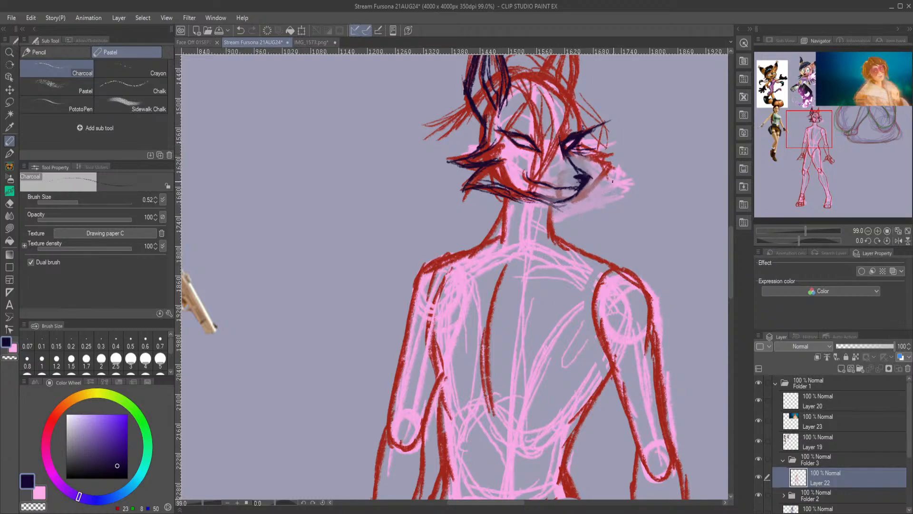
mouse_move(575, 147)
mouse_down()
mouse_move(604, 143)
mouse_move(580, 152)
mouse_move(615, 158)
mouse_move(593, 156)
mouse_move(605, 158)
mouse_move(587, 189)
mouse_up()
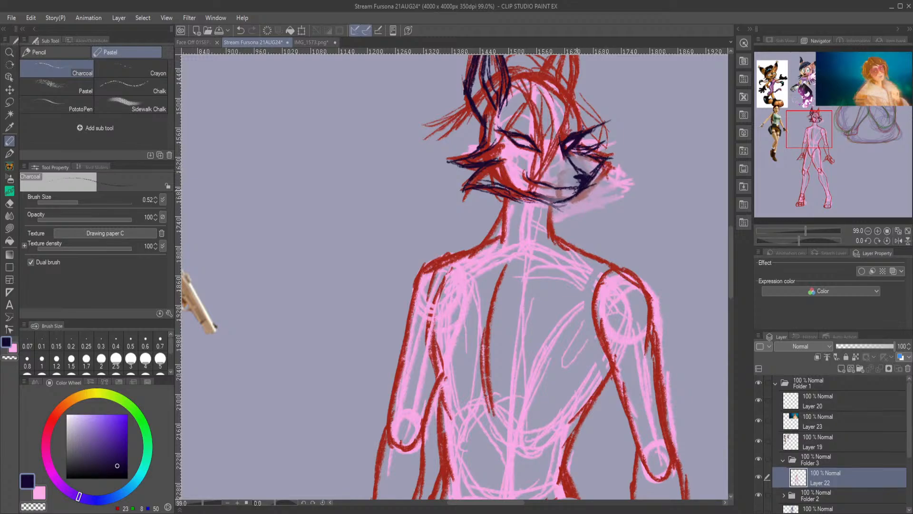
mouse_move(594, 156)
mouse_down()
mouse_move(578, 160)
mouse_move(587, 175)
mouse_move(549, 200)
mouse_move(495, 179)
mouse_up()
Draw both sides of the neck and run the left-hand line down into the side of the chest.
mouse_move(551, 199)
mouse_down()
mouse_move(550, 240)
mouse_move(540, 221)
mouse_up()
mouse_move(508, 199)
mouse_down()
mouse_move(501, 241)
mouse_move(432, 303)
mouse_move(419, 345)
mouse_move(445, 389)
mouse_up()
drag(419, 333, 444, 388)
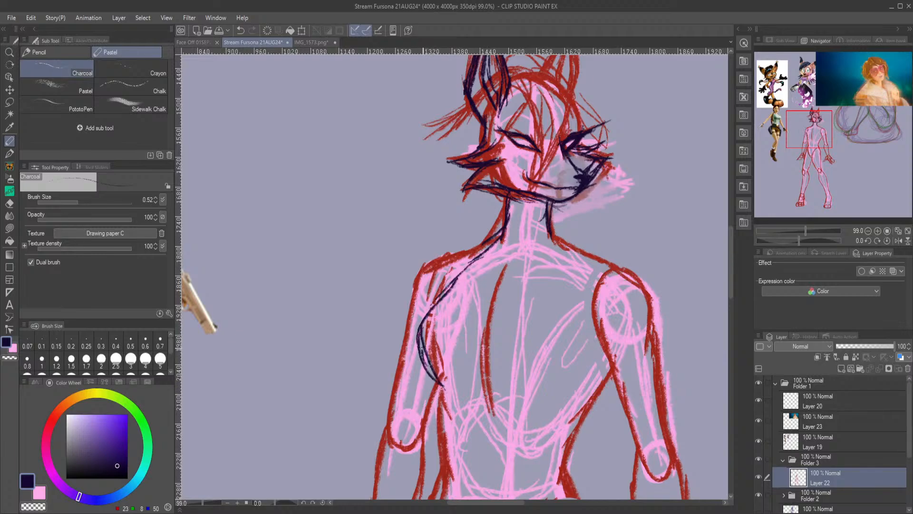
drag(456, 292, 421, 355)
Draw the right-hand contour of the chest down from the neck and the curved lines beneath the bust.
mouse_move(474, 259)
mouse_down()
mouse_move(413, 336)
mouse_move(420, 370)
mouse_move(444, 388)
mouse_move(515, 403)
mouse_up()
drag(543, 405, 592, 372)
drag(534, 398, 588, 353)
drag(555, 391, 567, 344)
mouse_move(518, 401)
mouse_down()
mouse_move(557, 376)
mouse_move(584, 341)
mouse_move(581, 358)
mouse_move(545, 222)
mouse_up()
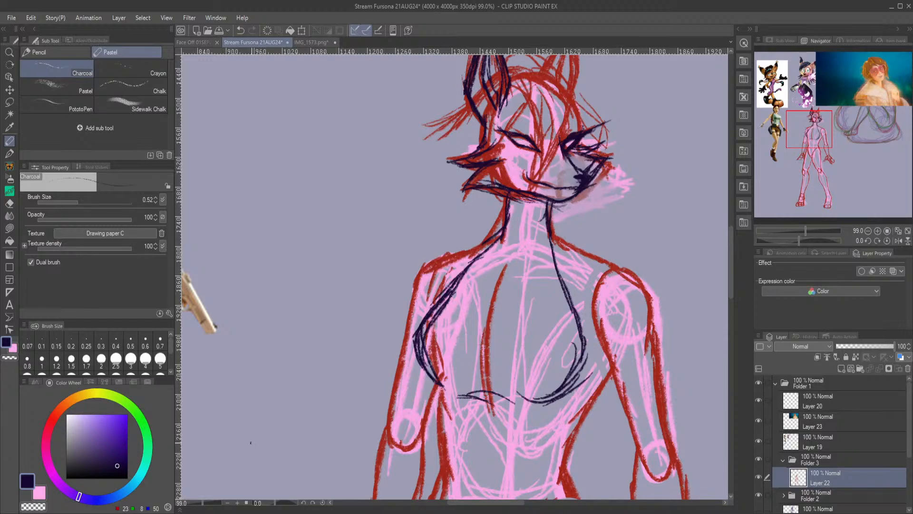
Sketch the hair tuft sweeping out below the left ear and the fringe strands across the forehead.
mouse_move(515, 95)
mouse_down()
mouse_move(434, 286)
mouse_move(451, 206)
mouse_move(487, 220)
mouse_move(478, 246)
mouse_up()
drag(507, 211, 432, 269)
mouse_move(479, 240)
mouse_down()
mouse_move(448, 263)
mouse_move(410, 267)
mouse_up()
drag(490, 202, 417, 266)
mouse_move(466, 246)
mouse_down()
mouse_move(489, 198)
mouse_move(429, 268)
mouse_up()
mouse_move(507, 207)
mouse_down()
mouse_move(503, 255)
mouse_move(538, 261)
mouse_up()
drag(497, 238, 538, 260)
Outline the far side of the head and arch the hair over the crown between the ears.
drag(550, 266, 581, 312)
drag(570, 255, 583, 303)
drag(565, 221, 582, 291)
drag(542, 208, 577, 245)
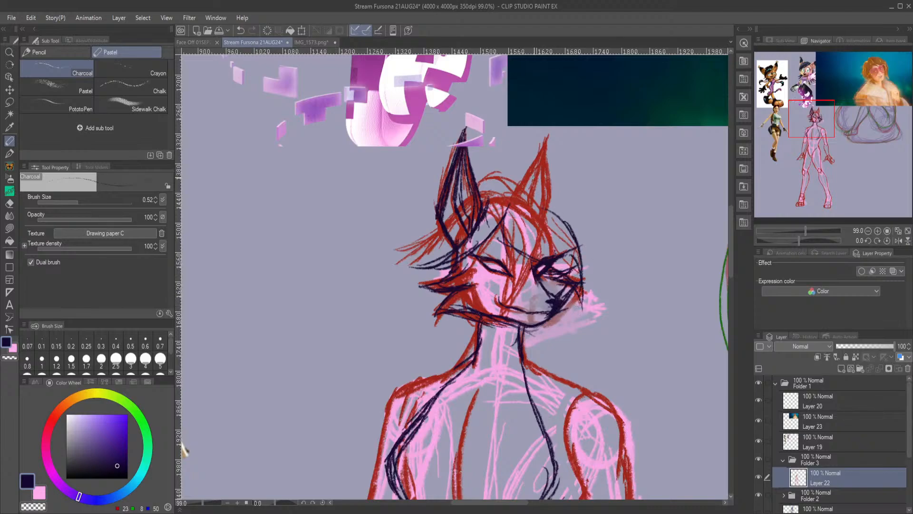
drag(499, 181, 519, 183)
mouse_move(482, 182)
mouse_down()
mouse_move(546, 197)
mouse_move(583, 265)
mouse_up()
mouse_move(570, 218)
mouse_down()
mouse_move(583, 311)
mouse_move(547, 201)
mouse_move(492, 187)
mouse_move(538, 190)
mouse_up()
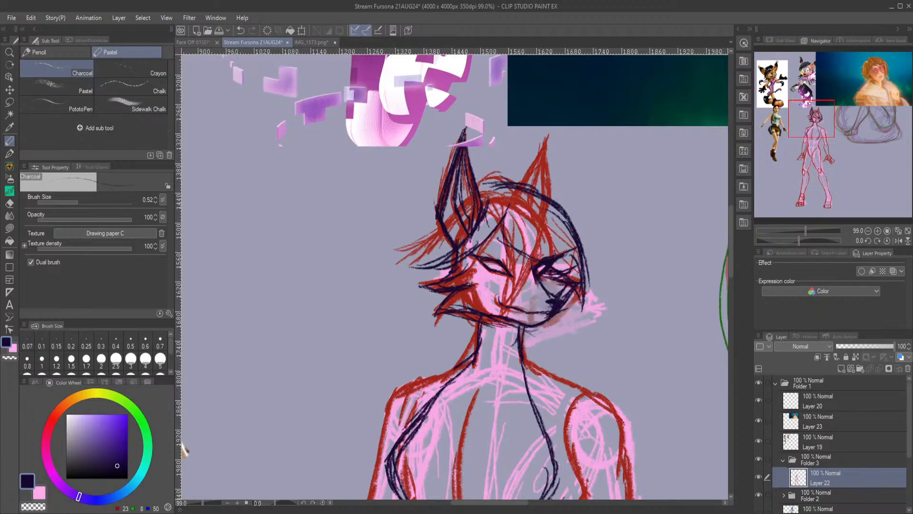
Draw the pointed right-hand ear with its inner lines and add a stroke inside the left-hand ear.
mouse_move(808, 121)
mouse_down()
mouse_move(804, 145)
mouse_move(808, 116)
mouse_up()
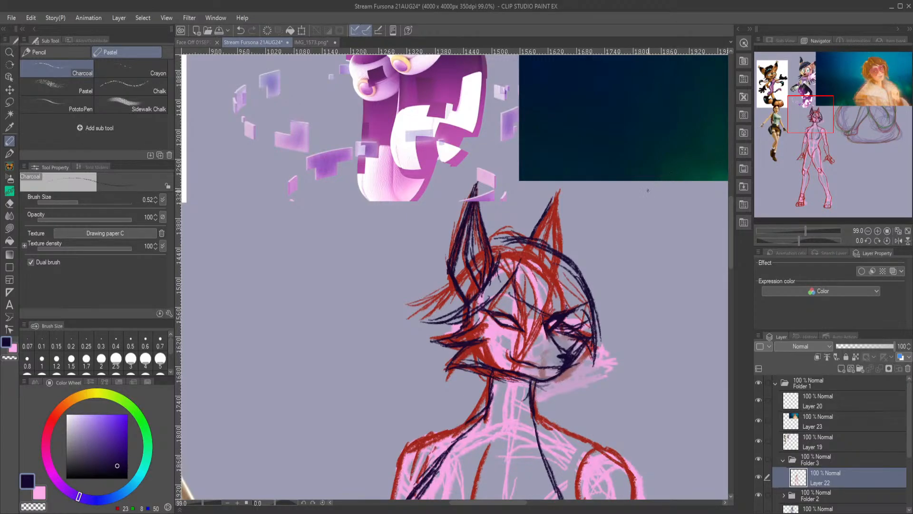
mouse_move(533, 232)
mouse_down()
mouse_move(557, 189)
mouse_move(558, 242)
mouse_up()
drag(558, 199, 564, 250)
mouse_move(558, 217)
mouse_down()
mouse_move(569, 258)
mouse_move(567, 242)
mouse_up()
drag(559, 191, 564, 237)
drag(555, 194, 543, 253)
drag(552, 215, 544, 252)
mouse_move(556, 197)
mouse_down()
mouse_move(549, 245)
mouse_move(559, 251)
mouse_up()
drag(473, 214, 480, 269)
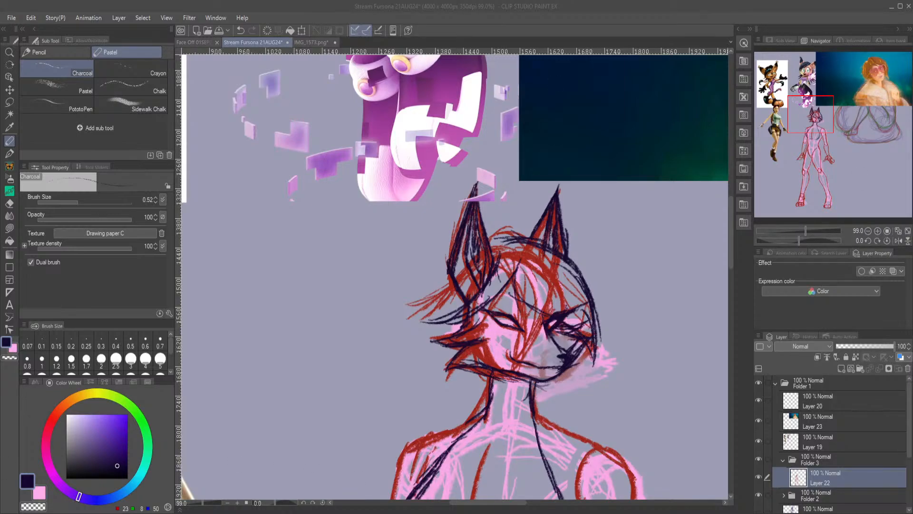
Outline the left-hand shoulder and upper arm, and both sides of the waist.
drag(816, 112, 821, 131)
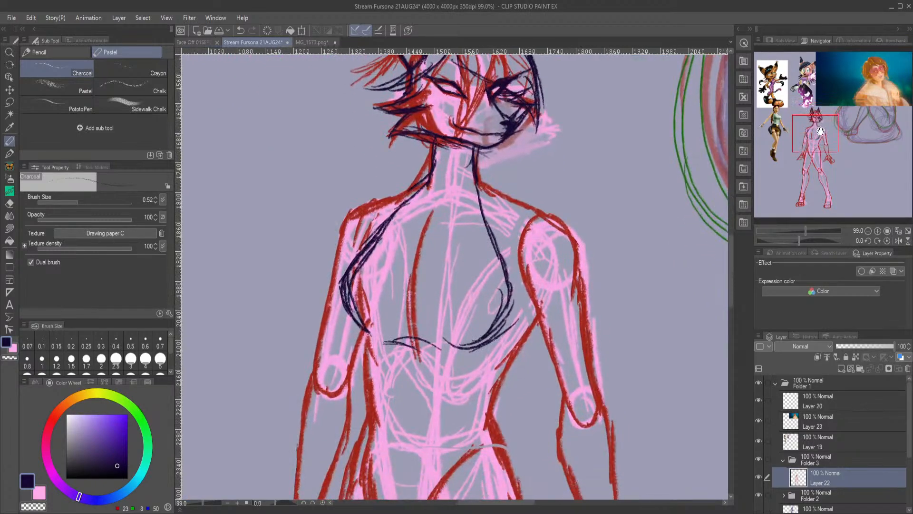
mouse_move(421, 188)
mouse_down()
mouse_move(335, 229)
mouse_move(336, 281)
mouse_up()
mouse_move(340, 225)
mouse_down()
mouse_move(315, 401)
mouse_move(354, 347)
mouse_up()
mouse_move(349, 378)
mouse_down()
mouse_move(357, 328)
mouse_move(371, 466)
mouse_up()
drag(535, 310, 501, 376)
mouse_move(523, 338)
mouse_down()
mouse_move(495, 378)
mouse_move(487, 421)
mouse_move(507, 456)
mouse_up()
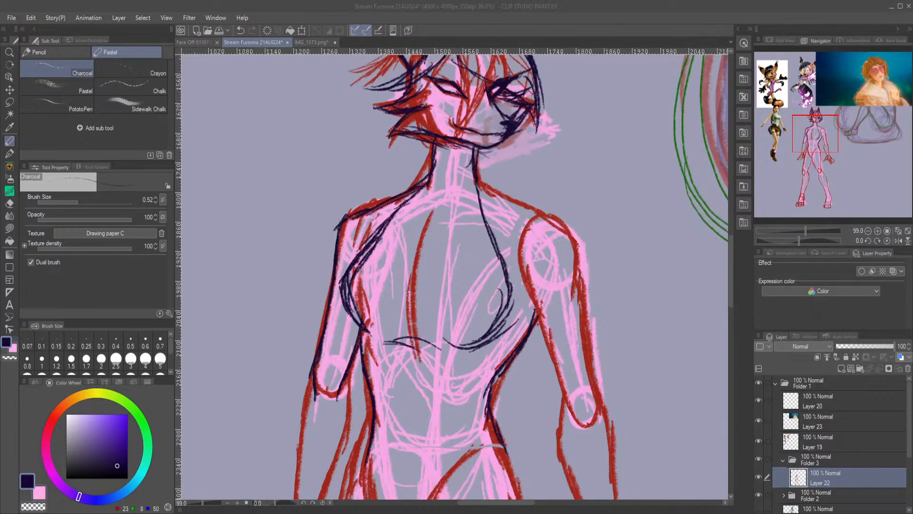
click(432, 5)
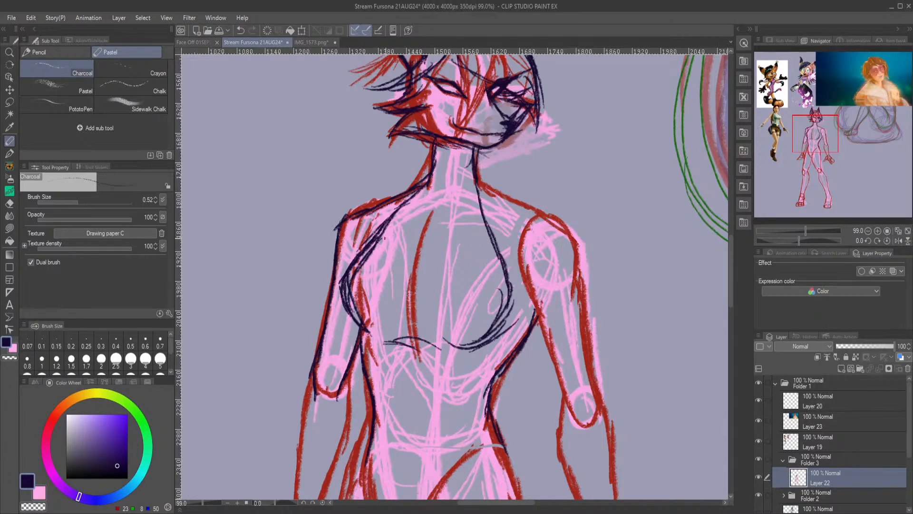
Draw the left-hand hip crease down to the crotch and the inner thigh line of the right-hand leg.
drag(809, 142, 813, 154)
drag(390, 223, 409, 301)
drag(393, 259, 434, 316)
mouse_move(397, 275)
mouse_down()
mouse_move(390, 215)
mouse_move(396, 265)
mouse_move(392, 235)
mouse_up()
drag(459, 237, 443, 355)
drag(439, 273, 462, 405)
drag(437, 305, 491, 459)
drag(458, 379, 498, 475)
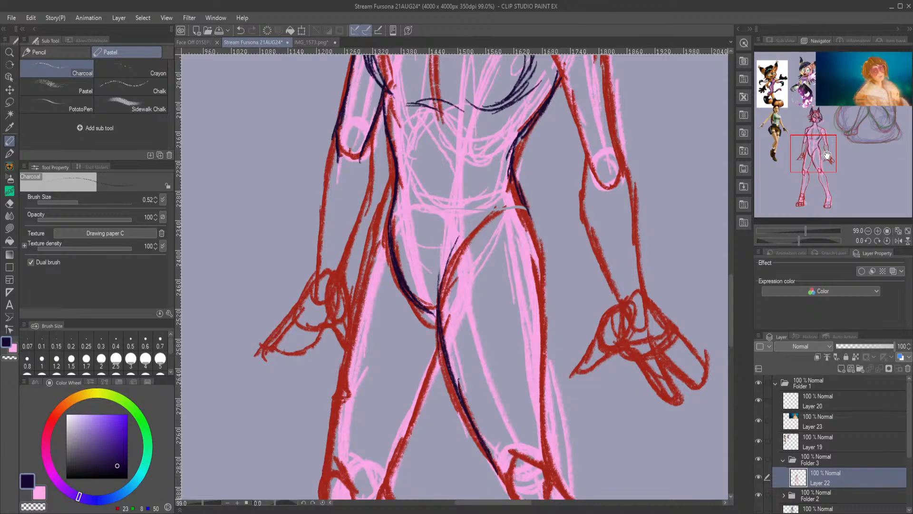
Outline the right-hand hip and the outer thigh down to the knee with overlapping strokes.
mouse_move(820, 166)
mouse_down()
mouse_move(821, 142)
mouse_move(821, 171)
mouse_up()
drag(523, 162, 531, 231)
drag(512, 146, 529, 179)
drag(528, 177, 535, 293)
mouse_move(536, 221)
mouse_down()
mouse_move(523, 355)
mouse_move(534, 411)
mouse_up()
drag(533, 250, 531, 375)
drag(512, 197, 530, 306)
drag(515, 178, 531, 266)
Draw the right-hand knee and add short contour strokes inside the thigh above it.
mouse_move(517, 186)
mouse_down()
mouse_move(543, 432)
mouse_move(530, 466)
mouse_move(507, 445)
mouse_up()
drag(496, 435, 519, 457)
drag(490, 407, 501, 442)
drag(481, 373, 495, 429)
drag(478, 328, 489, 397)
drag(442, 255, 464, 304)
Outline both sides of the right-hand lower leg from the knee to the ankle, with the heel bump.
drag(843, 167, 825, 187)
mouse_move(419, 95)
mouse_down()
mouse_move(469, 162)
mouse_move(527, 387)
mouse_move(512, 369)
mouse_move(501, 314)
mouse_up()
drag(509, 345, 507, 361)
mouse_move(381, 117)
mouse_down()
mouse_move(397, 209)
mouse_move(473, 389)
mouse_move(472, 382)
mouse_move(477, 426)
mouse_up()
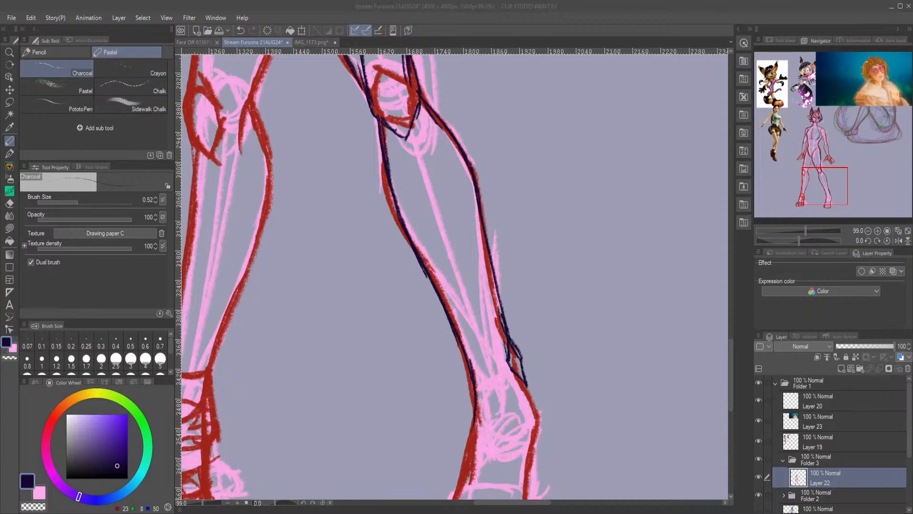
Draw the right-hand foot with its rounded ankle, instep sides and three round toes.
drag(828, 191, 823, 205)
mouse_move(586, 214)
mouse_down()
mouse_move(593, 290)
mouse_move(568, 293)
mouse_move(527, 276)
mouse_up()
mouse_move(538, 241)
mouse_down()
mouse_move(546, 289)
mouse_move(531, 299)
mouse_up()
mouse_move(593, 280)
mouse_down()
mouse_move(557, 248)
mouse_move(540, 263)
mouse_up()
mouse_move(537, 284)
mouse_down()
mouse_move(525, 340)
mouse_move(541, 351)
mouse_move(587, 349)
mouse_move(590, 274)
mouse_up()
mouse_move(588, 298)
mouse_down()
mouse_move(587, 378)
mouse_move(561, 370)
mouse_move(584, 378)
mouse_move(589, 355)
mouse_move(561, 386)
mouse_move(590, 383)
mouse_up()
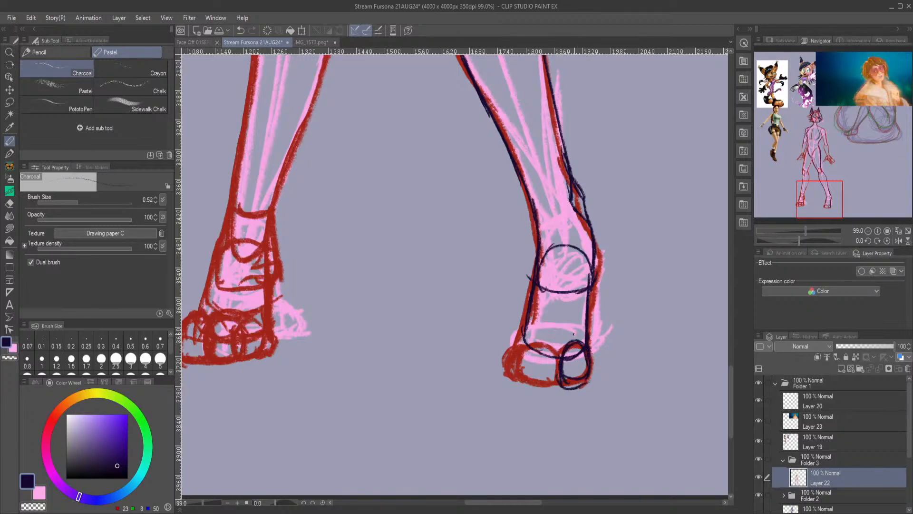
mouse_move(527, 382)
mouse_down()
mouse_move(559, 386)
mouse_move(531, 380)
mouse_up()
mouse_move(545, 344)
mouse_down()
mouse_move(561, 357)
mouse_move(520, 370)
mouse_move(523, 386)
mouse_move(551, 391)
mouse_move(558, 382)
mouse_move(550, 347)
mouse_move(522, 388)
mouse_up()
mouse_move(534, 340)
mouse_down()
mouse_move(512, 350)
mouse_move(506, 373)
mouse_move(519, 378)
mouse_move(509, 352)
mouse_move(536, 338)
mouse_move(503, 362)
mouse_up()
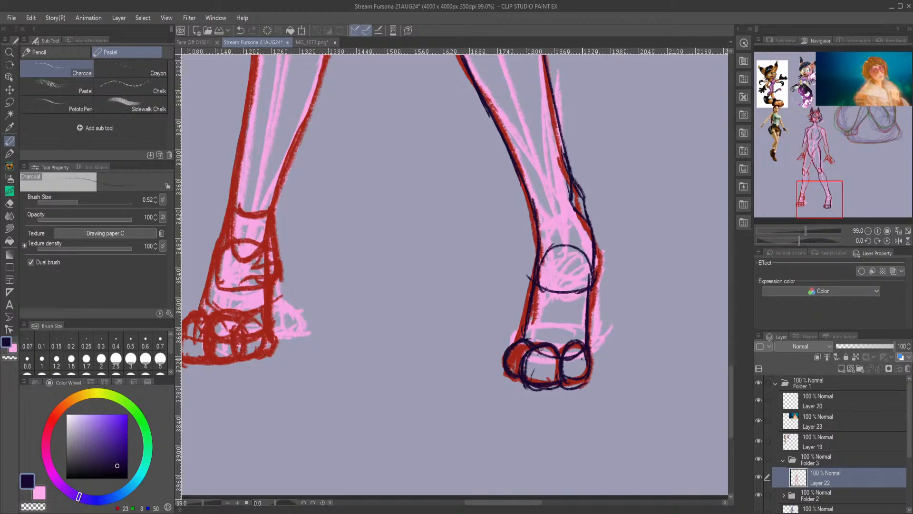
Draw the toes, sides and ankle of the left-hand foot over the red rough.
mouse_move(830, 211)
mouse_down()
mouse_move(820, 203)
mouse_move(812, 210)
mouse_up()
mouse_move(422, 351)
mouse_down()
mouse_move(401, 354)
mouse_move(392, 382)
mouse_move(430, 392)
mouse_up()
mouse_move(425, 360)
mouse_down()
mouse_move(418, 387)
mouse_move(450, 353)
mouse_move(460, 380)
mouse_move(425, 386)
mouse_move(459, 391)
mouse_up()
mouse_move(434, 389)
mouse_down()
mouse_move(475, 387)
mouse_move(475, 360)
mouse_move(465, 359)
mouse_move(486, 370)
mouse_move(478, 290)
mouse_up()
mouse_move(483, 329)
mouse_down()
mouse_move(494, 215)
mouse_move(517, 162)
mouse_up()
mouse_move(499, 191)
mouse_down()
mouse_move(481, 265)
mouse_move(486, 256)
mouse_up()
mouse_move(493, 215)
mouse_down()
mouse_move(492, 202)
mouse_move(425, 316)
mouse_up()
drag(436, 271, 412, 353)
Outline the left-hand knee and the outer edge of the shin below it.
drag(814, 208, 816, 191)
mouse_move(467, 153)
mouse_down()
mouse_move(449, 157)
mouse_move(428, 190)
mouse_up()
mouse_move(462, 102)
mouse_down()
mouse_move(434, 169)
mouse_move(437, 157)
mouse_move(427, 231)
mouse_up()
drag(438, 195, 418, 401)
drag(423, 338, 403, 459)
drag(432, 204, 421, 356)
drag(435, 224, 431, 247)
drag(435, 183, 431, 225)
mouse_move(431, 193)
mouse_down()
mouse_move(450, 204)
mouse_move(464, 171)
mouse_move(473, 204)
mouse_move(447, 238)
mouse_move(437, 238)
mouse_move(454, 156)
mouse_move(471, 189)
mouse_up()
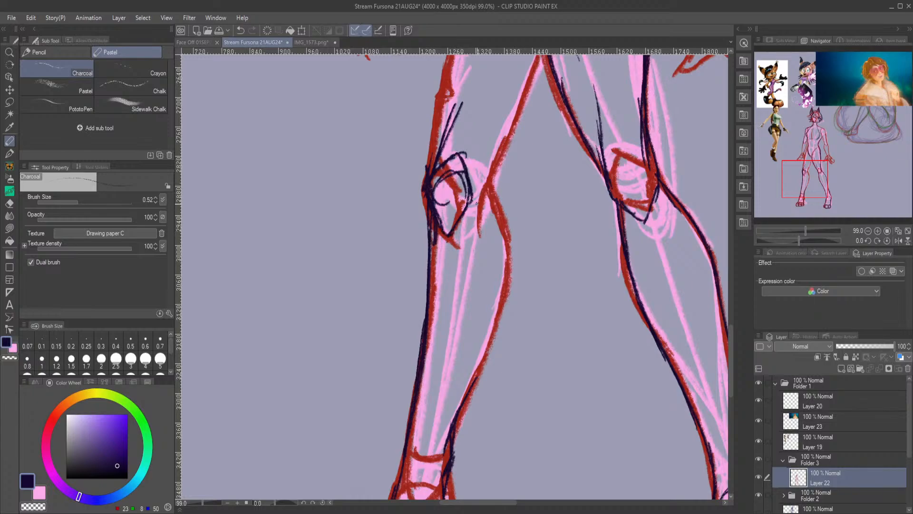
Draw the left-hand leg's inner thigh and the curve of its calf down to the ankle.
mouse_move(812, 187)
mouse_down()
mouse_move(816, 172)
mouse_move(813, 185)
mouse_up()
drag(530, 61, 492, 153)
drag(528, 79, 506, 126)
drag(509, 127, 469, 240)
drag(479, 200, 475, 234)
drag(479, 192, 491, 259)
drag(486, 223, 493, 314)
drag(495, 276, 452, 419)
drag(471, 366, 445, 456)
drag(500, 304, 464, 385)
drag(462, 376, 493, 265)
drag(473, 233, 474, 334)
Outline the left-hand leg's outer thigh from the hip to the knee.
mouse_move(814, 182)
mouse_down()
mouse_move(817, 154)
mouse_move(817, 163)
mouse_up()
mouse_move(464, 114)
mouse_down()
mouse_move(418, 227)
mouse_move(416, 279)
mouse_up()
drag(439, 181, 403, 399)
drag(414, 310, 407, 352)
drag(405, 404, 397, 421)
drag(431, 254, 396, 407)
drag(463, 129, 428, 256)
Sketch long ponytail strands sweeping back from the head and tapering into pointed locks.
drag(824, 168, 838, 129)
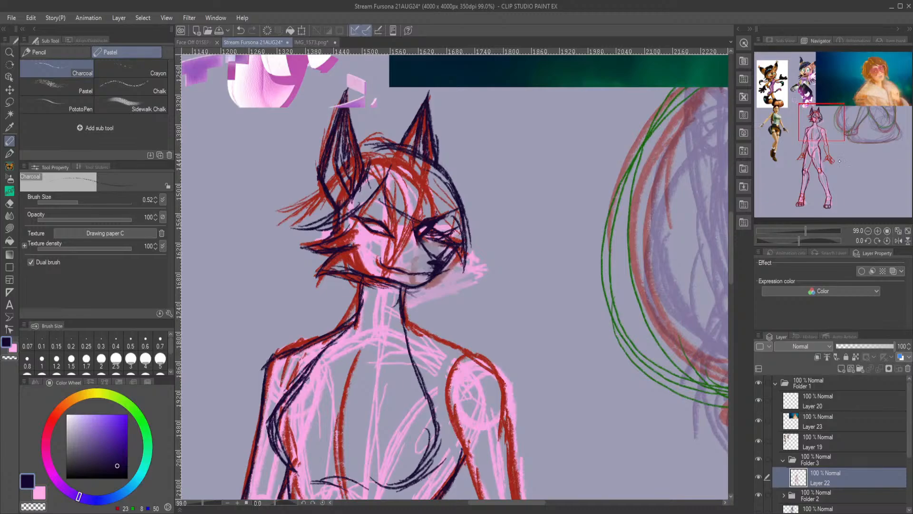
mouse_move(832, 130)
mouse_down()
mouse_move(813, 139)
mouse_move(818, 131)
mouse_up()
drag(540, 139, 523, 139)
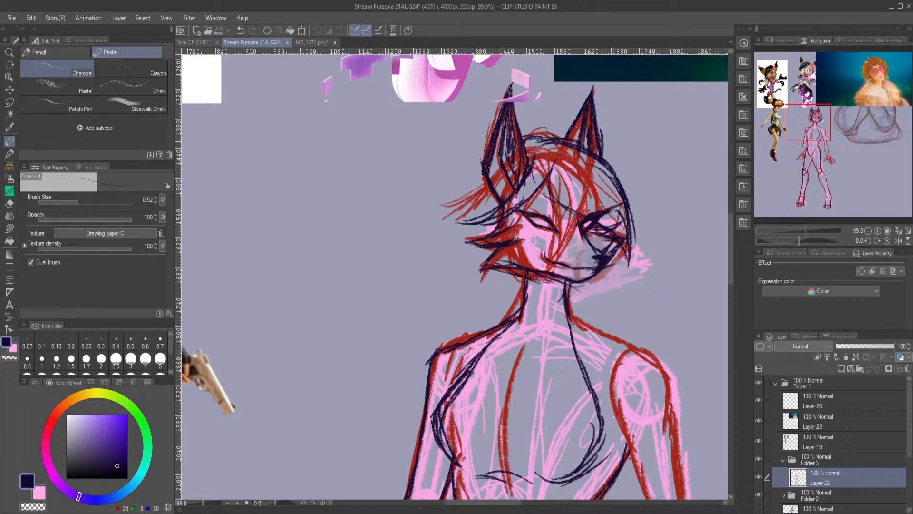
drag(573, 119, 466, 135)
mouse_move(547, 104)
mouse_down()
mouse_move(447, 184)
mouse_move(450, 238)
mouse_move(433, 300)
mouse_up()
drag(573, 128, 442, 165)
drag(486, 120, 401, 250)
drag(443, 149, 352, 268)
mouse_move(428, 198)
mouse_down()
mouse_move(324, 250)
mouse_move(270, 318)
mouse_move(262, 391)
mouse_up()
drag(321, 274, 259, 368)
mouse_move(369, 293)
mouse_down()
mouse_move(270, 319)
mouse_move(306, 273)
mouse_up()
mouse_move(389, 278)
mouse_down()
mouse_move(276, 307)
mouse_move(260, 380)
mouse_up()
drag(341, 269, 277, 307)
drag(343, 291, 371, 297)
mouse_move(505, 105)
mouse_down()
mouse_move(345, 247)
mouse_move(372, 233)
mouse_move(259, 330)
mouse_up()
mouse_move(269, 298)
mouse_down()
mouse_move(259, 411)
mouse_move(259, 364)
mouse_up()
drag(321, 296, 288, 309)
Draw the underside of the ponytail from the nape and fill it with flowing strands.
mouse_move(532, 278)
mouse_down()
mouse_move(454, 318)
mouse_move(330, 316)
mouse_move(282, 363)
mouse_up()
drag(357, 299, 288, 354)
drag(326, 299, 389, 285)
drag(382, 278, 292, 349)
mouse_move(324, 292)
mouse_down()
mouse_move(283, 406)
mouse_move(354, 323)
mouse_up()
drag(299, 338, 408, 329)
drag(389, 311, 446, 316)
drag(522, 283, 445, 317)
drag(478, 289, 321, 328)
Outline the right-hand shoulder, upper arm and forearm down to the wrist.
drag(823, 138, 822, 139)
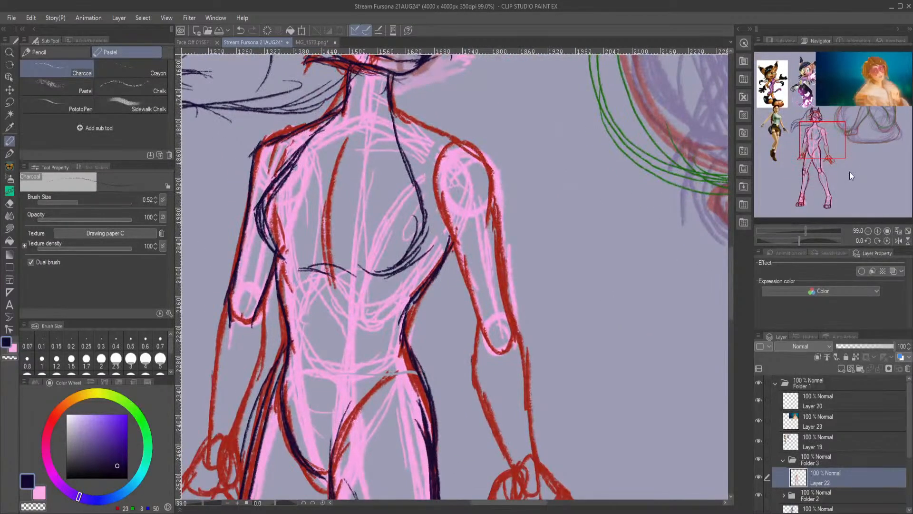
scroll(823, 193, down, 3)
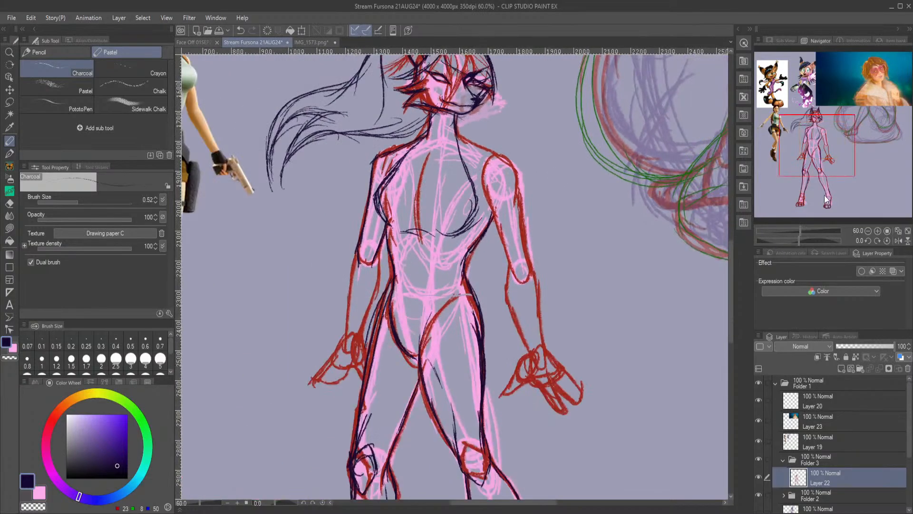
mouse_move(459, 137)
mouse_down()
mouse_move(508, 172)
mouse_move(512, 193)
mouse_up()
drag(488, 153, 504, 262)
mouse_move(496, 230)
mouse_down()
mouse_move(510, 273)
mouse_move(521, 272)
mouse_move(516, 210)
mouse_up()
drag(518, 260, 514, 188)
mouse_move(513, 221)
mouse_down()
mouse_move(511, 161)
mouse_move(499, 152)
mouse_move(547, 360)
mouse_up()
mouse_move(506, 269)
mouse_down()
mouse_move(505, 310)
mouse_move(527, 354)
mouse_move(499, 215)
mouse_up()
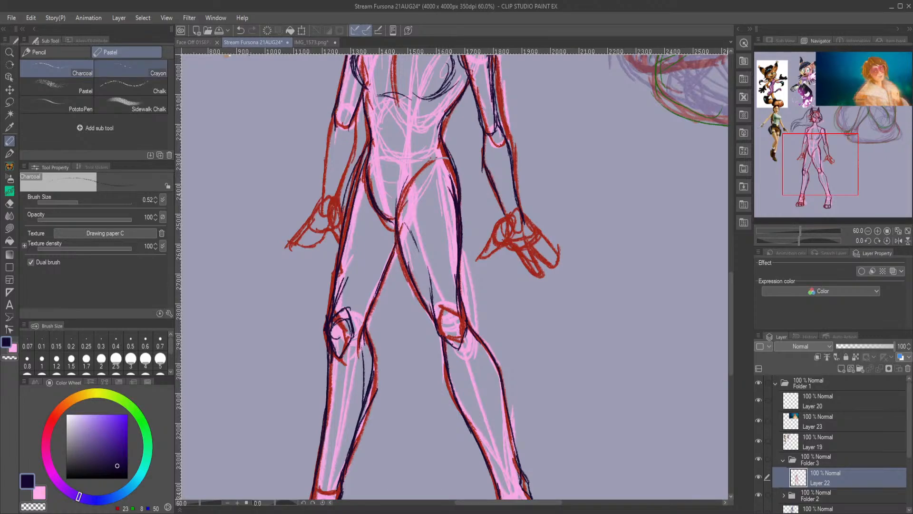
Draw the right-hand hand with its thumb and spread fingers over the red rough.
scroll(500, 166, up, 3)
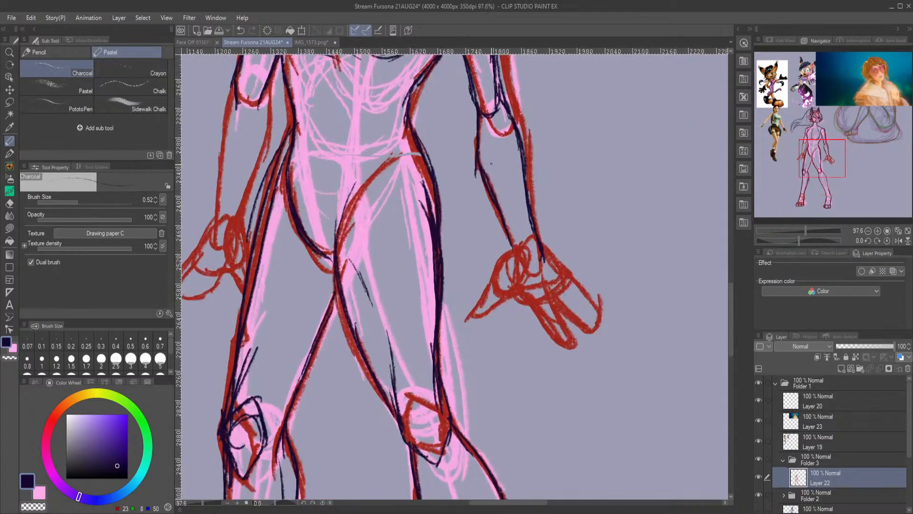
mouse_move(505, 228)
mouse_down()
mouse_move(502, 261)
mouse_move(465, 312)
mouse_move(518, 286)
mouse_move(539, 326)
mouse_up()
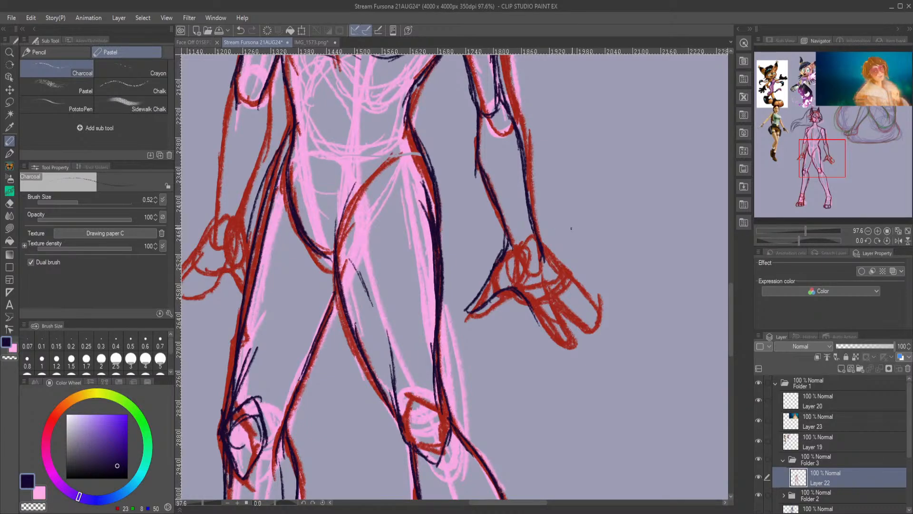
mouse_move(532, 307)
mouse_down()
mouse_move(562, 346)
mouse_move(541, 287)
mouse_move(548, 311)
mouse_up()
mouse_move(546, 276)
mouse_down()
mouse_move(538, 298)
mouse_move(576, 329)
mouse_move(589, 327)
mouse_up()
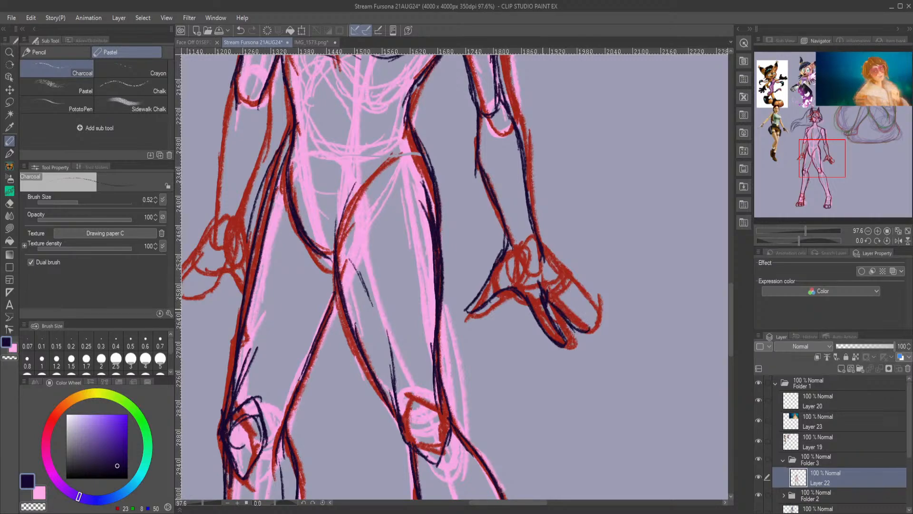
mouse_move(557, 278)
mouse_down()
mouse_move(553, 285)
mouse_move(592, 330)
mouse_move(559, 306)
mouse_move(581, 306)
mouse_move(554, 261)
mouse_move(597, 307)
mouse_move(575, 282)
mouse_move(590, 299)
mouse_up()
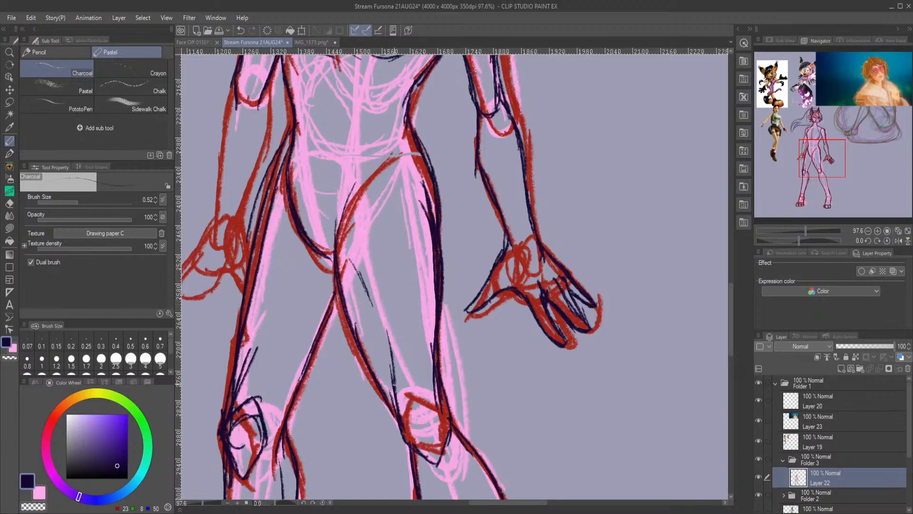
Outline both sides of the left-hand forearm from the elbow to the wrist.
drag(835, 161, 802, 147)
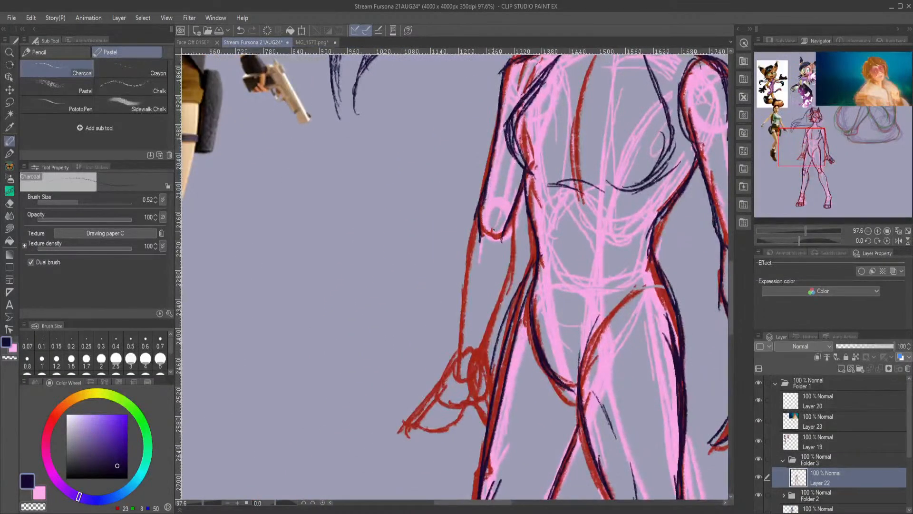
drag(478, 216, 465, 326)
drag(464, 264, 451, 364)
drag(490, 316, 481, 361)
mouse_move(509, 267)
mouse_down()
mouse_move(486, 333)
mouse_move(499, 300)
mouse_up()
mouse_move(513, 217)
mouse_down()
mouse_move(510, 278)
mouse_move(487, 341)
mouse_up()
Draw the left-hand hand with its thumb and fingers over the red rough, joining it to the wrist.
mouse_move(810, 160)
mouse_down()
mouse_move(804, 178)
mouse_move(804, 167)
mouse_up()
mouse_move(560, 253)
mouse_down()
mouse_move(537, 310)
mouse_move(537, 291)
mouse_move(553, 318)
mouse_move(556, 274)
mouse_move(500, 333)
mouse_move(485, 336)
mouse_up()
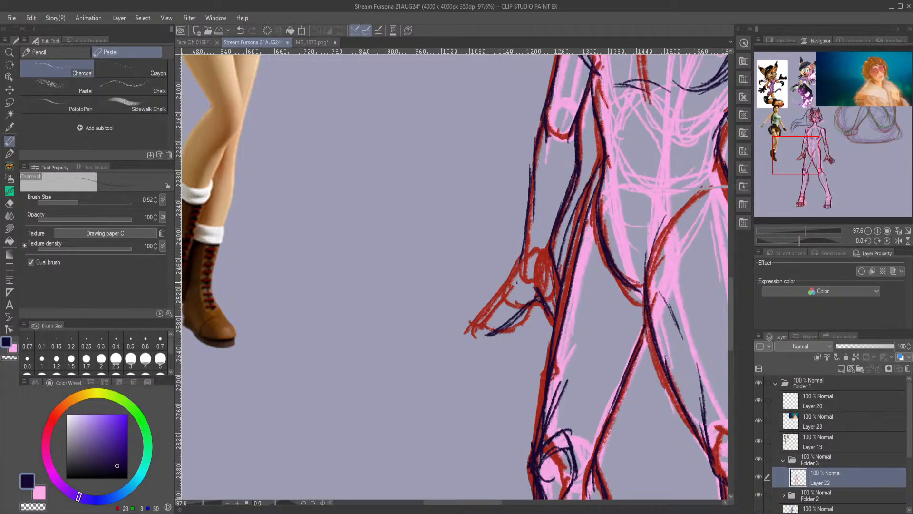
mouse_move(487, 332)
mouse_down()
mouse_move(477, 337)
mouse_move(485, 329)
mouse_up()
mouse_move(483, 332)
mouse_down()
mouse_move(509, 297)
mouse_move(478, 339)
mouse_move(536, 296)
mouse_up()
mouse_move(515, 276)
mouse_down()
mouse_move(461, 333)
mouse_move(502, 310)
mouse_move(476, 326)
mouse_move(495, 296)
mouse_move(468, 321)
mouse_up()
drag(520, 257, 508, 279)
Strengthen the left-hand contour of the chest and carry the line across beneath the bust.
mouse_move(820, 148)
mouse_down()
mouse_move(840, 125)
mouse_move(826, 141)
mouse_move(835, 139)
mouse_up()
drag(189, 127, 185, 269)
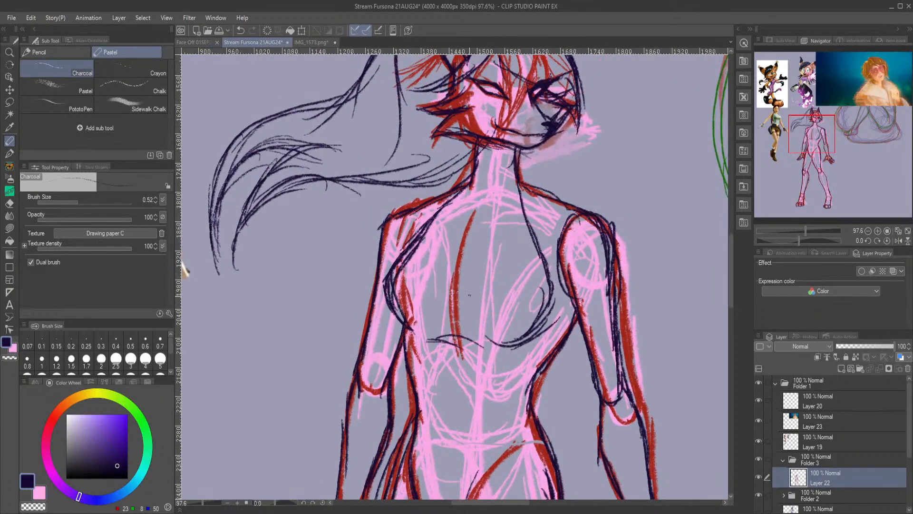
mouse_move(558, 280)
mouse_down()
mouse_move(532, 344)
mouse_move(553, 318)
mouse_move(478, 340)
mouse_move(468, 328)
mouse_move(392, 319)
mouse_move(382, 288)
mouse_up()
drag(397, 318, 379, 272)
drag(453, 201, 385, 276)
mouse_move(422, 230)
mouse_down()
mouse_move(381, 278)
mouse_move(376, 301)
mouse_up()
drag(388, 310, 404, 326)
drag(375, 293, 410, 332)
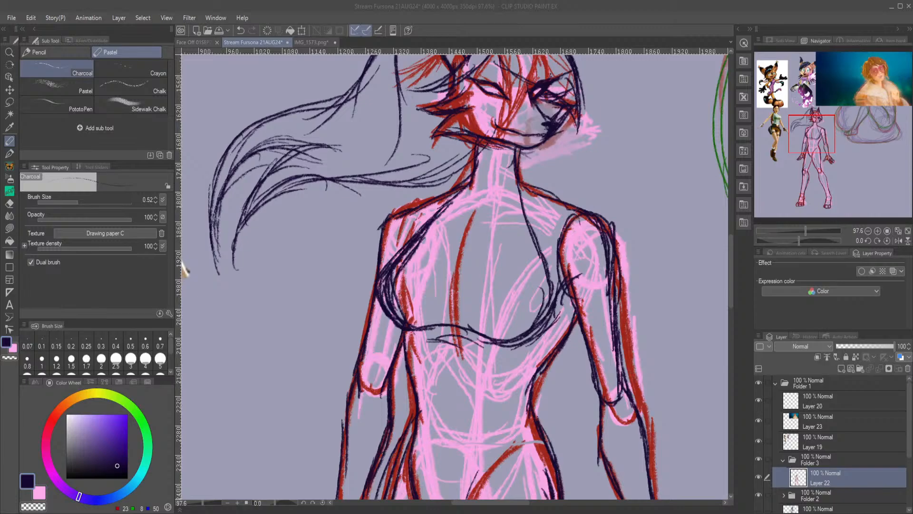
click(592, 103)
drag(632, 286, 590, 142)
mouse_move(376, 240)
mouse_down()
mouse_move(397, 190)
mouse_move(418, 200)
mouse_move(436, 266)
mouse_move(410, 333)
mouse_up()
mouse_move(384, 276)
mouse_down()
mouse_move(374, 315)
mouse_move(380, 197)
mouse_move(415, 219)
mouse_move(435, 257)
mouse_move(400, 326)
mouse_move(388, 327)
mouse_move(379, 286)
mouse_up()
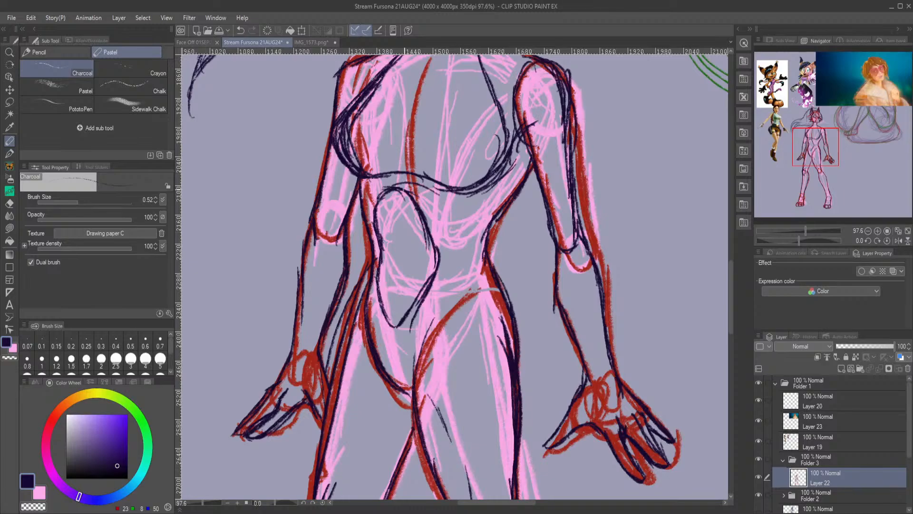
Draw a tapered, pointed oval on the abdomen with a second contour line inside it.
drag(392, 190, 395, 325)
drag(392, 336, 386, 210)
drag(390, 243, 391, 193)
mouse_move(376, 227)
mouse_down()
mouse_move(411, 198)
mouse_move(428, 258)
mouse_up()
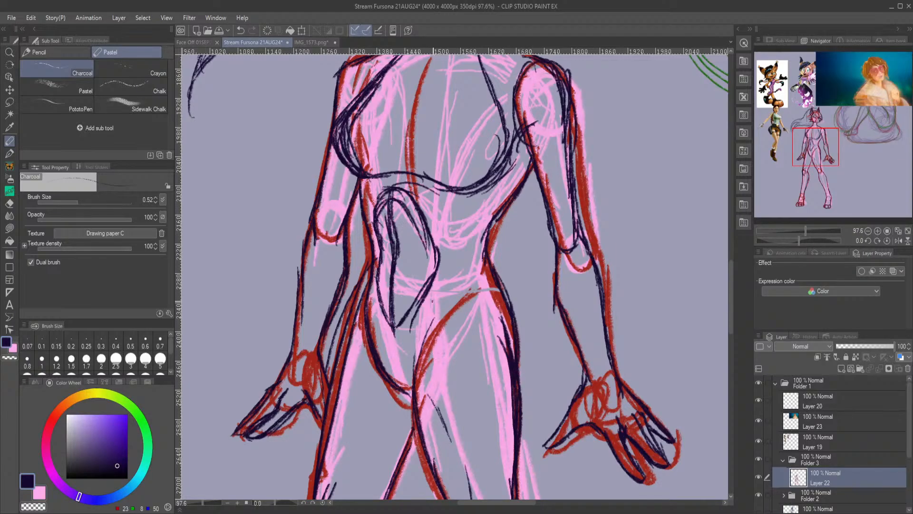
drag(408, 216, 431, 264)
mouse_move(423, 233)
mouse_down()
mouse_move(430, 274)
mouse_move(394, 332)
mouse_move(378, 304)
mouse_move(378, 275)
mouse_up()
drag(379, 311, 374, 270)
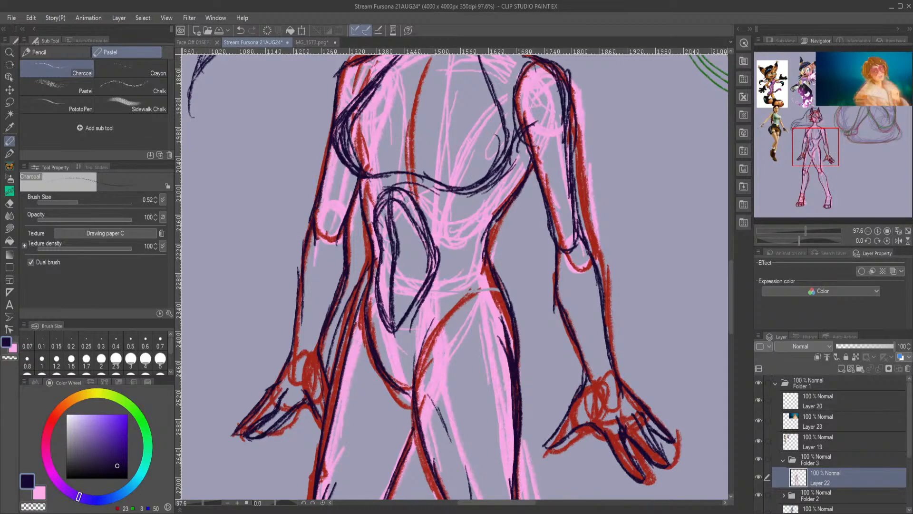
Draw the inner curve of the left-hand breast and the line rising from it towards the neck.
drag(815, 150, 817, 126)
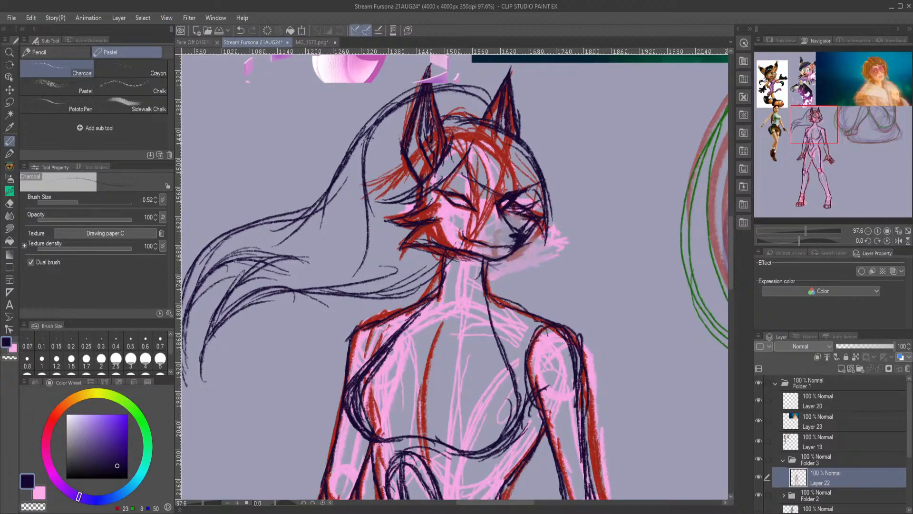
mouse_move(816, 131)
mouse_down()
mouse_move(792, 130)
mouse_move(807, 144)
mouse_up()
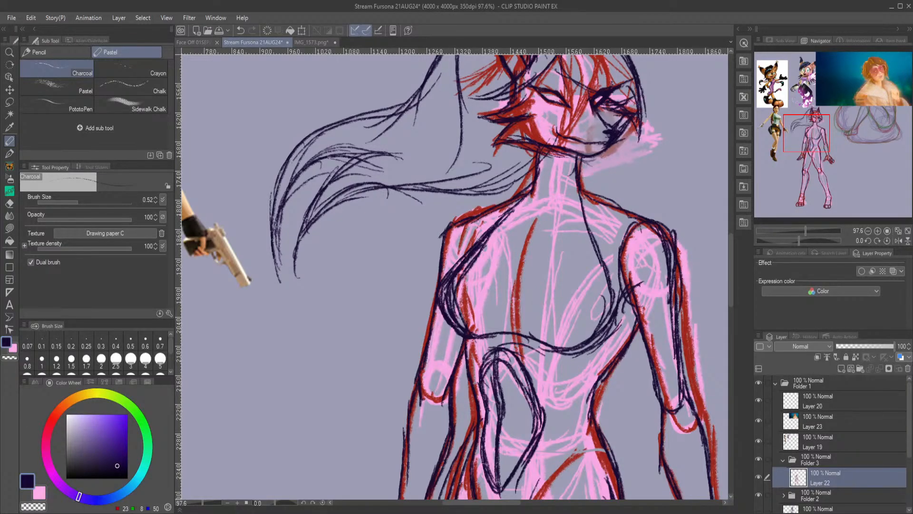
mouse_move(486, 249)
mouse_down()
mouse_move(511, 267)
mouse_move(504, 279)
mouse_move(514, 283)
mouse_move(478, 341)
mouse_up()
drag(513, 290, 485, 340)
drag(504, 235, 504, 328)
drag(509, 257, 510, 300)
mouse_move(531, 186)
mouse_down()
mouse_move(494, 335)
mouse_move(471, 342)
mouse_move(447, 323)
mouse_up()
drag(435, 291, 447, 327)
drag(470, 247, 496, 211)
Draw the inner curve of the right-hand breast up to the neck, forming a teardrop outline with repeated strokes.
drag(824, 139, 831, 141)
drag(489, 164, 446, 276)
drag(479, 214, 438, 303)
drag(466, 236, 438, 315)
drag(440, 261, 473, 335)
mouse_move(438, 299)
mouse_down()
mouse_move(500, 343)
mouse_move(525, 301)
mouse_move(514, 320)
mouse_move(516, 240)
mouse_move(493, 166)
mouse_up()
drag(489, 168, 443, 283)
mouse_move(462, 235)
mouse_down()
mouse_move(449, 259)
mouse_move(469, 333)
mouse_move(504, 323)
mouse_move(523, 302)
mouse_move(496, 163)
mouse_up()
drag(479, 198, 447, 253)
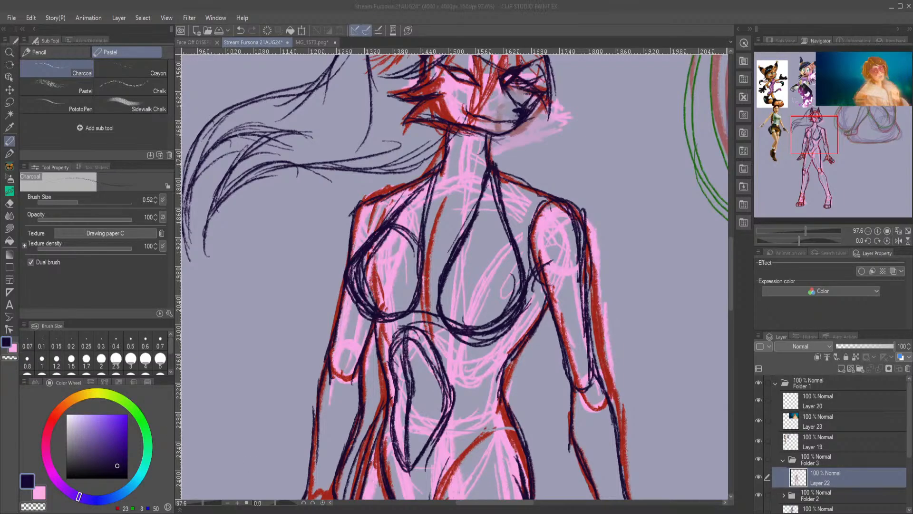
click(458, 233)
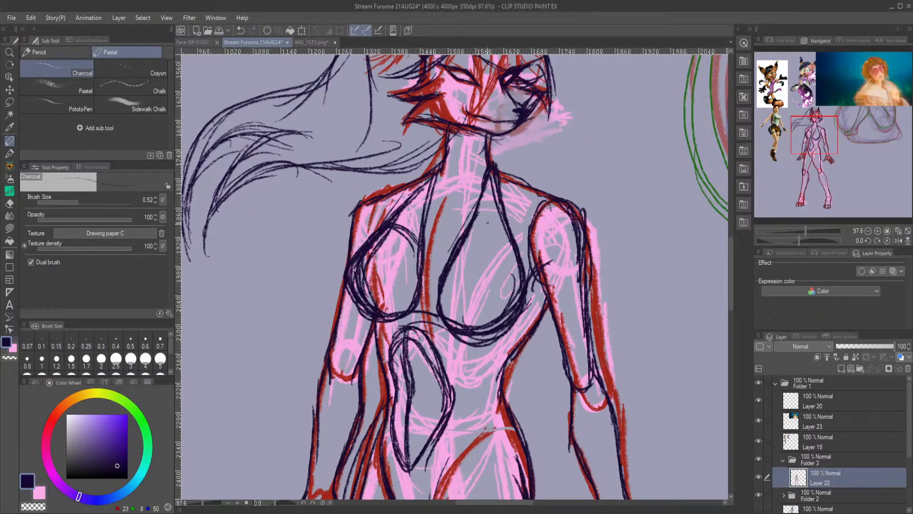
Redraw the ponytail so it sweeps lower beside the arm, filling it with long overlapping strands that taper to points.
scroll(501, 194, down, 2)
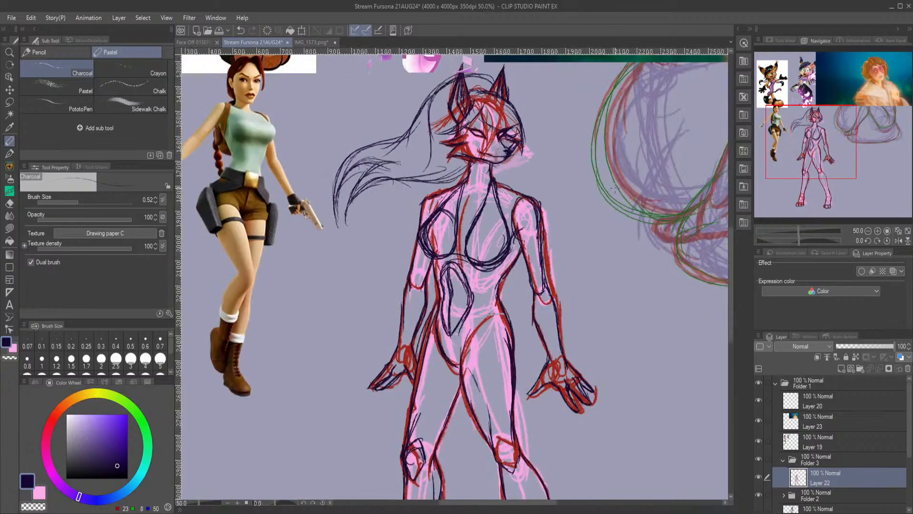
drag(842, 155, 839, 177)
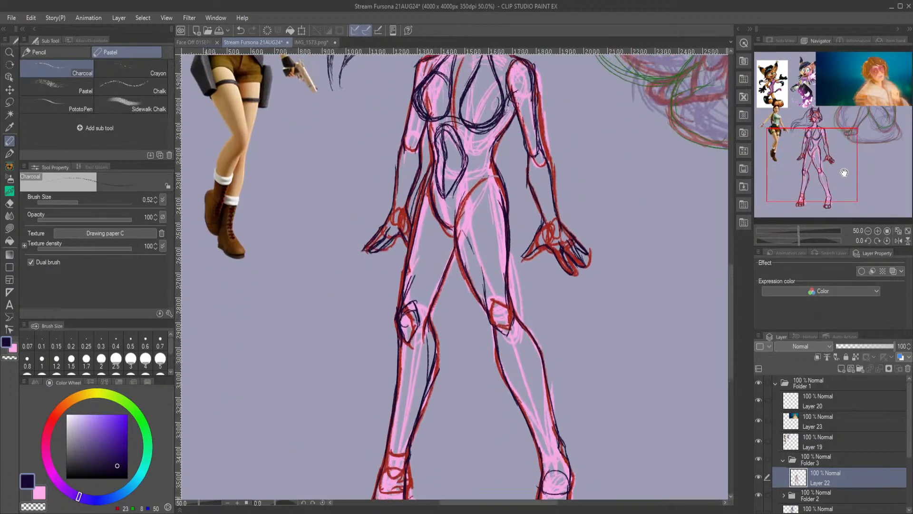
scroll(837, 162, down, 2)
drag(822, 141, 832, 118)
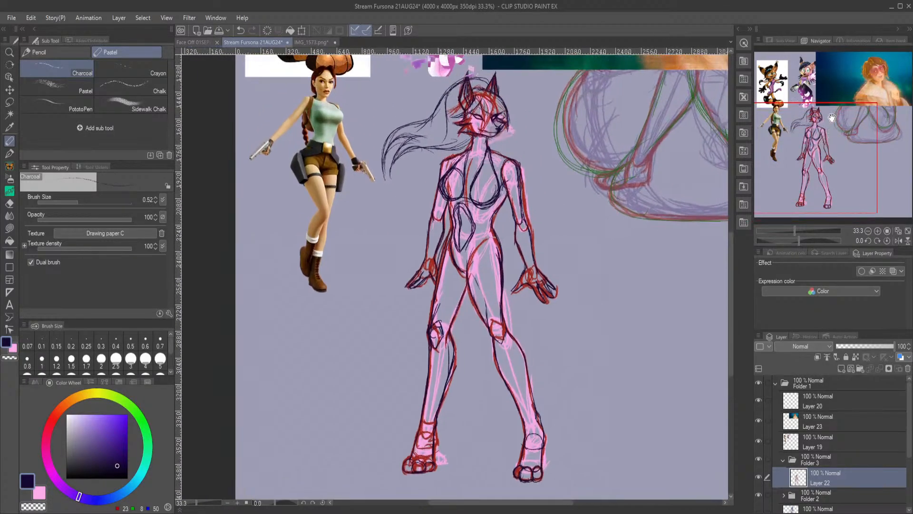
mouse_move(471, 140)
mouse_down()
mouse_move(425, 157)
mouse_move(410, 150)
mouse_move(378, 220)
mouse_up()
drag(364, 174, 379, 232)
drag(402, 145, 371, 212)
mouse_move(423, 134)
mouse_down()
mouse_move(386, 159)
mouse_move(373, 238)
mouse_move(390, 253)
mouse_up()
drag(391, 153, 371, 209)
mouse_move(451, 97)
mouse_down()
mouse_move(344, 187)
mouse_move(334, 169)
mouse_move(346, 226)
mouse_up()
drag(342, 220, 364, 170)
mouse_move(346, 215)
mouse_down()
mouse_move(384, 149)
mouse_move(371, 155)
mouse_move(357, 200)
mouse_up()
drag(360, 169, 351, 234)
drag(354, 198, 336, 237)
mouse_move(346, 152)
mouse_down()
mouse_move(338, 164)
mouse_move(370, 161)
mouse_move(364, 207)
mouse_move(390, 253)
mouse_up()
drag(372, 178, 368, 219)
drag(377, 150, 362, 203)
drag(373, 169, 361, 222)
drag(405, 156, 373, 216)
mouse_move(383, 175)
mouse_down()
mouse_move(455, 152)
mouse_move(417, 162)
mouse_move(381, 209)
mouse_move(380, 244)
mouse_up()
drag(420, 152, 378, 242)
Rework the outer edge and toe of the left-hand foot.
drag(839, 154, 854, 153)
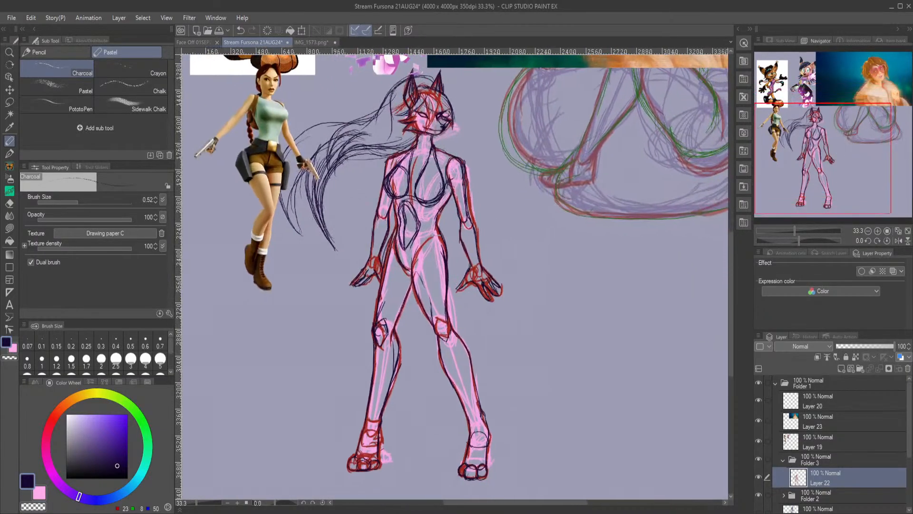
mouse_move(364, 438)
mouse_down()
mouse_move(358, 472)
mouse_move(349, 465)
mouse_up()
drag(350, 463, 354, 471)
Lower the opacity of Layer 22 to 54% and add a new raster layer above it.
click(868, 346)
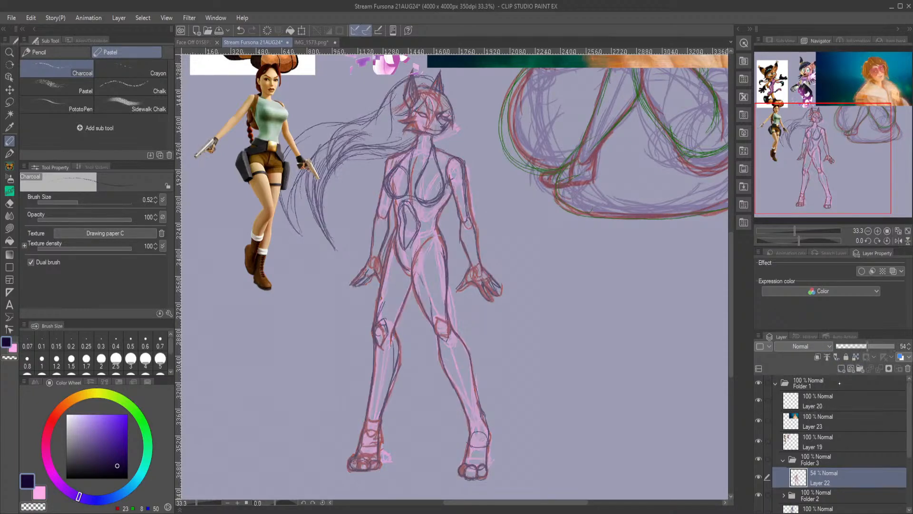
click(841, 369)
Choose a dark indigo drawing colour and switch to the G-pen.
click(105, 461)
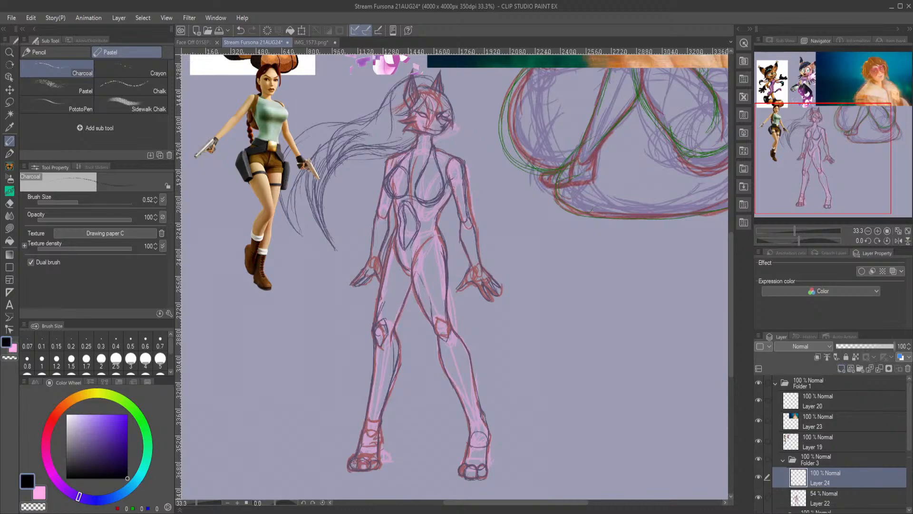
click(119, 438)
drag(119, 437, 122, 464)
click(10, 153)
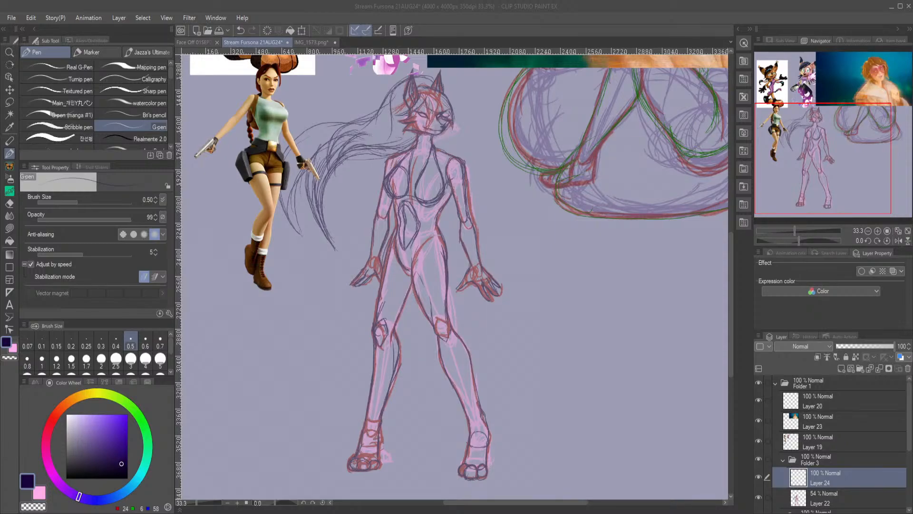
Move Folder 3 above Layer 20 inside Folder 1.
click(553, 4)
scroll(443, 89, up, 9)
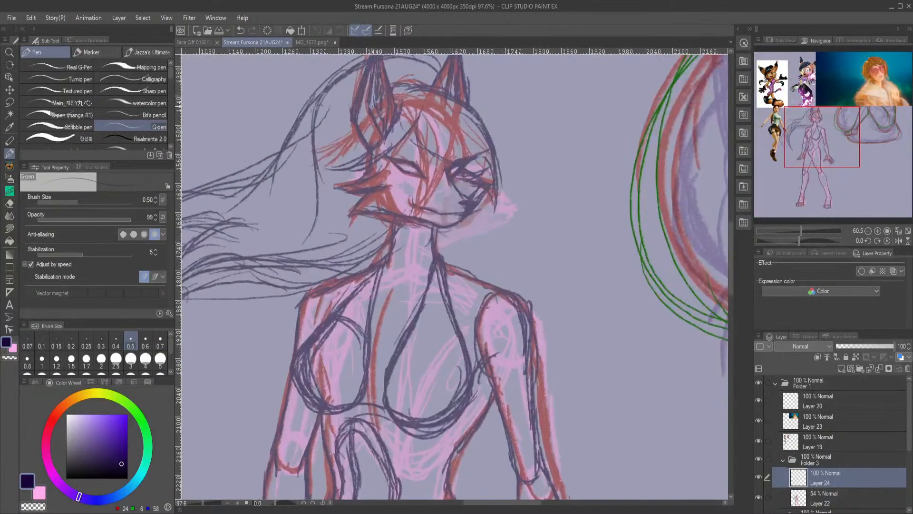
scroll(373, 104, up, 3)
scroll(563, 168, up, 2)
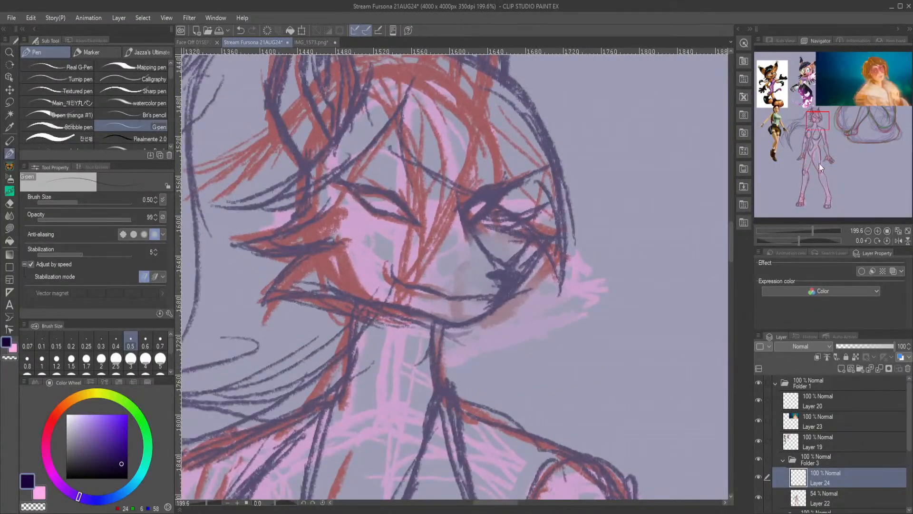
drag(825, 127, 822, 119)
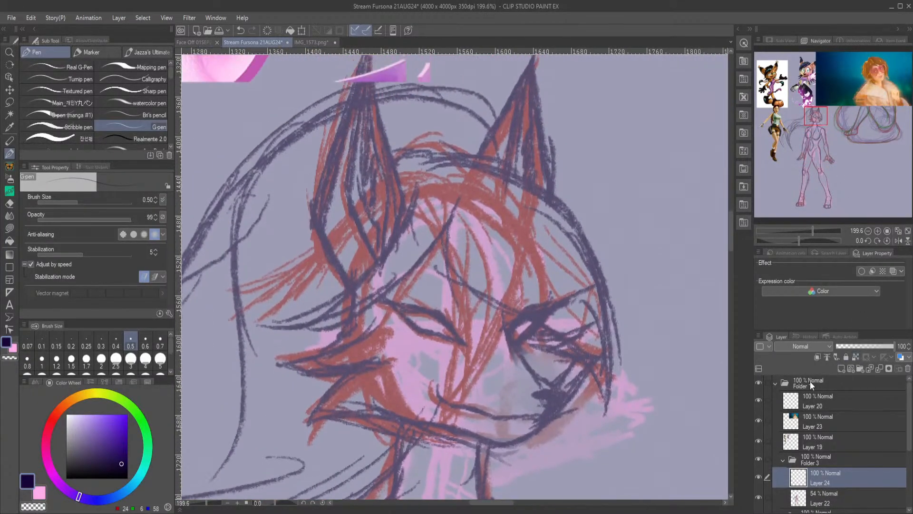
drag(820, 459, 818, 396)
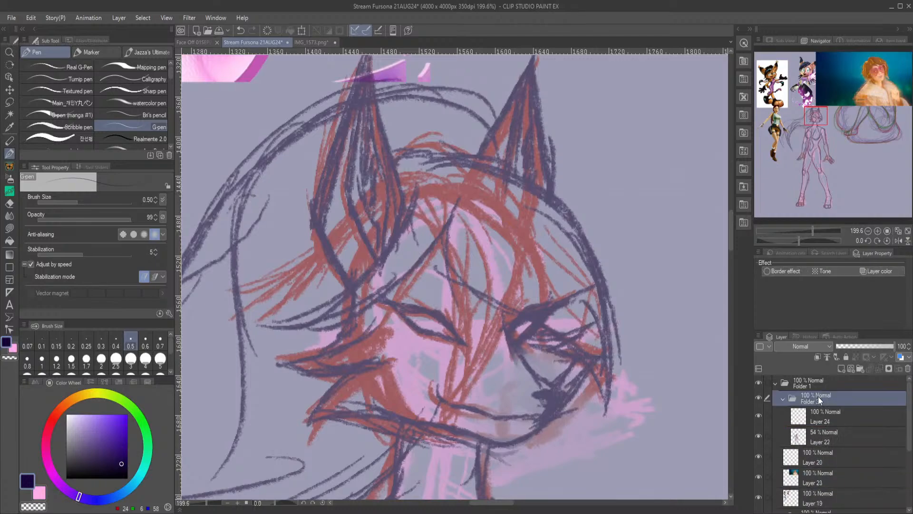
scroll(513, 269, down, 3)
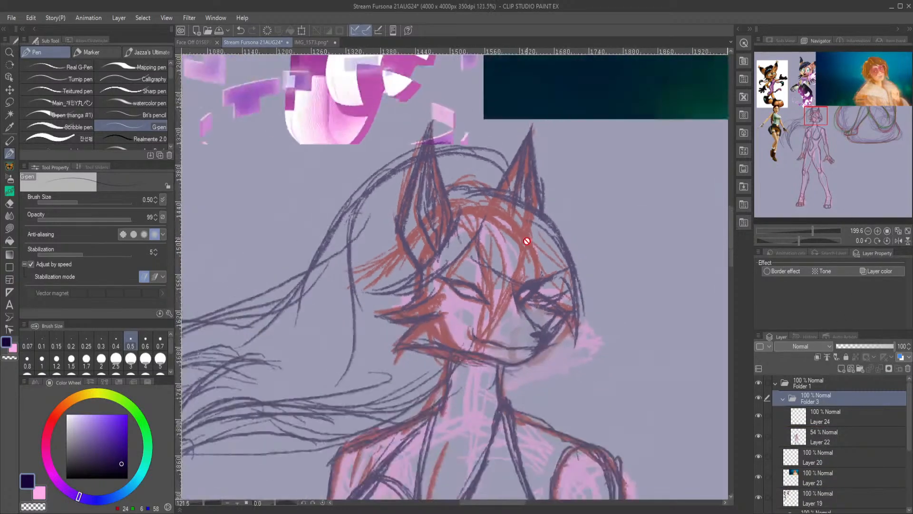
scroll(504, 128, up, 1)
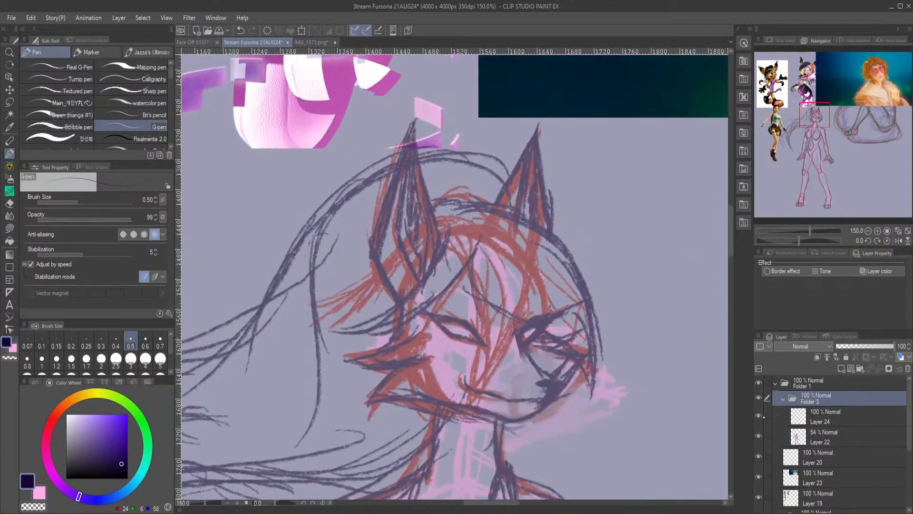
Select Layer 24, pick a dark brown from the fox reference image and set the G-pen brush size to 0.5.
click(763, 416)
drag(77, 204, 73, 203)
click(783, 41)
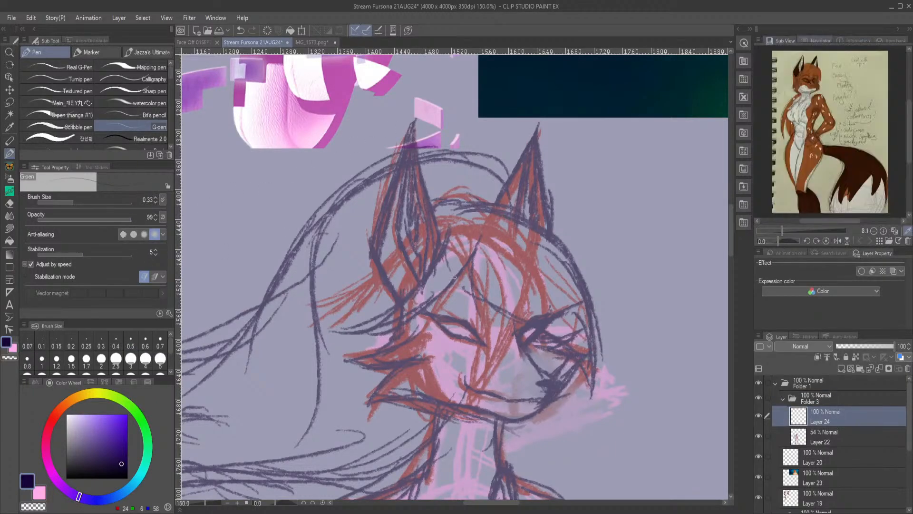
click(856, 164)
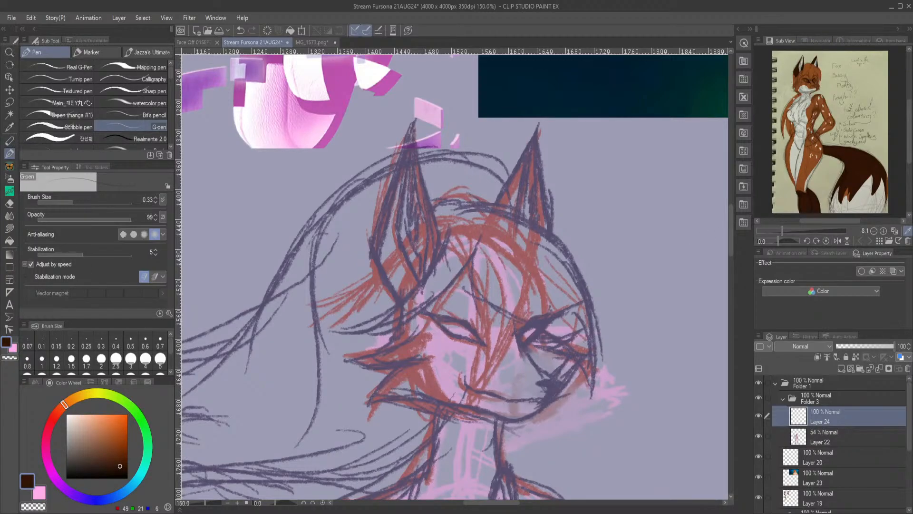
mouse_move(416, 117)
mouse_down()
mouse_move(373, 236)
mouse_move(398, 291)
mouse_up()
click(240, 31)
click(131, 342)
mouse_move(414, 119)
mouse_down()
mouse_move(374, 240)
mouse_move(407, 290)
mouse_up()
click(241, 31)
mouse_move(414, 118)
mouse_down()
mouse_move(375, 265)
mouse_move(397, 312)
mouse_up()
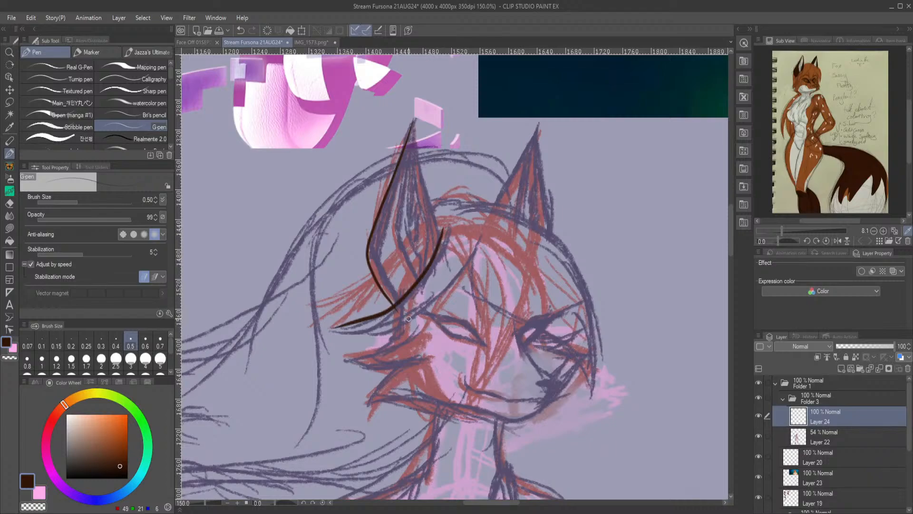
click(241, 31)
Ink the hair in dark brown, with both fringe locks parted at the forehead and the outer curve over the crown.
drag(343, 333, 454, 218)
mouse_move(346, 332)
mouse_down()
mouse_move(478, 240)
mouse_move(554, 336)
mouse_move(589, 410)
mouse_move(541, 236)
mouse_move(481, 212)
mouse_move(613, 305)
mouse_move(574, 267)
mouse_up()
click(241, 30)
click(241, 31)
click(242, 31)
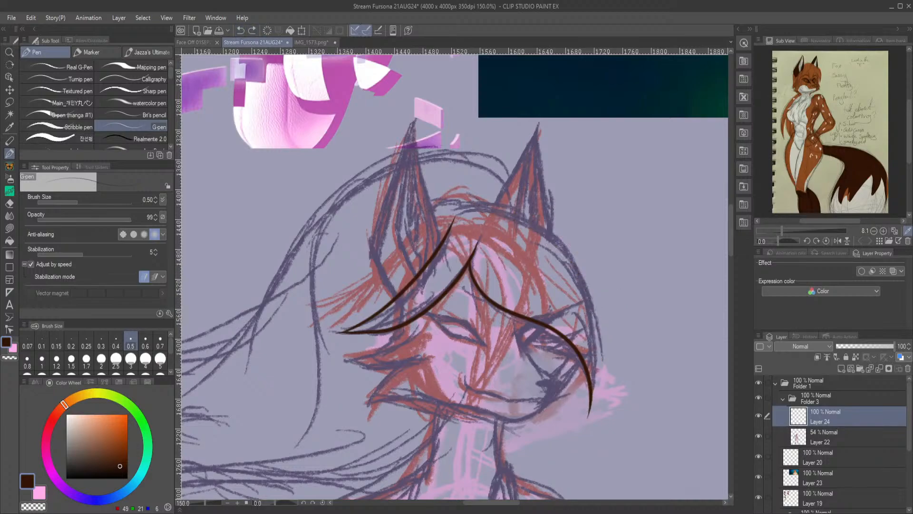
mouse_move(589, 413)
mouse_down()
mouse_move(601, 359)
mouse_move(578, 267)
mouse_up()
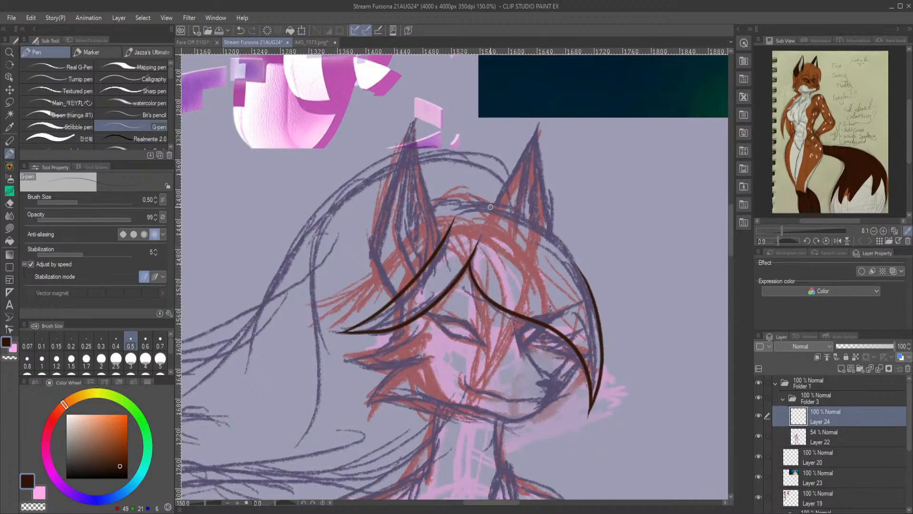
mouse_move(490, 208)
mouse_down()
mouse_move(619, 328)
mouse_move(589, 284)
mouse_up()
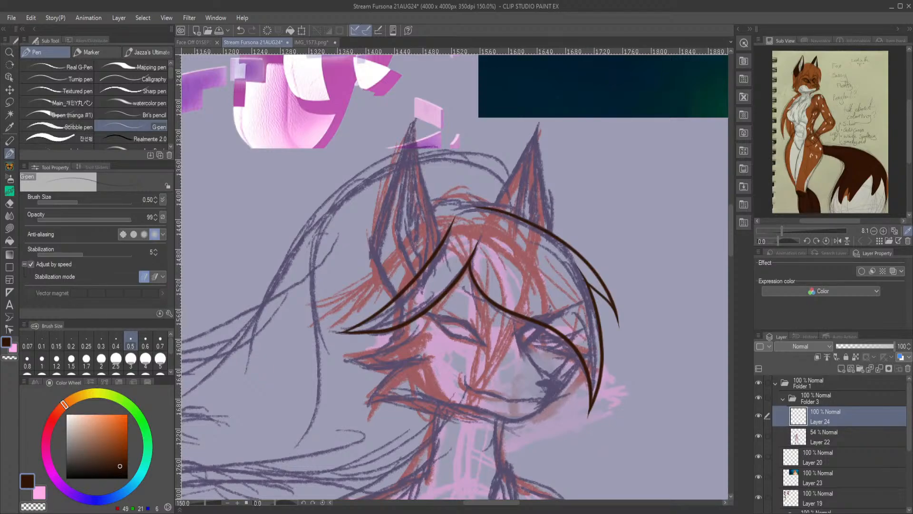
Ink the nose, the bridge of the muzzle and the smiling mouth line.
mouse_move(535, 381)
mouse_down()
mouse_move(546, 382)
mouse_move(529, 381)
mouse_up()
mouse_move(519, 324)
mouse_down()
mouse_move(555, 386)
mouse_move(546, 389)
mouse_up()
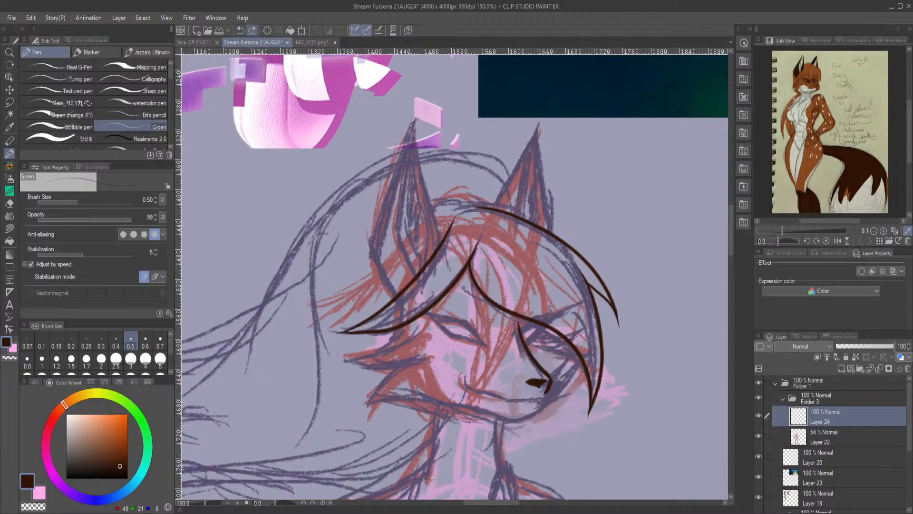
mouse_move(534, 397)
mouse_down()
mouse_move(495, 397)
mouse_move(461, 376)
mouse_up()
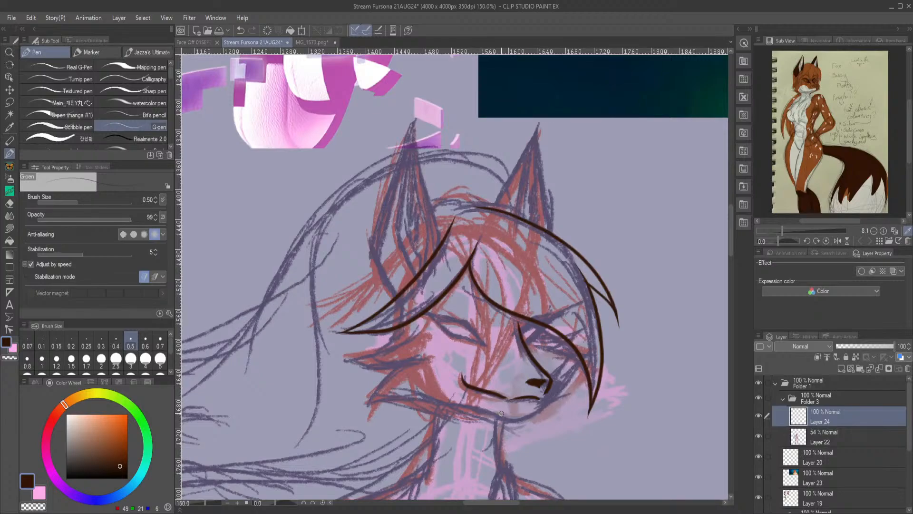
Ink the chin and jawline back to the cheek and add the pointed cheek fur tufts below the fringe.
drag(501, 415, 566, 391)
key(ctrl+z)
mouse_move(499, 413)
mouse_down()
mouse_move(406, 405)
mouse_move(371, 416)
mouse_up()
click(241, 31)
mouse_move(500, 414)
mouse_down()
mouse_move(434, 400)
mouse_move(371, 403)
mouse_up()
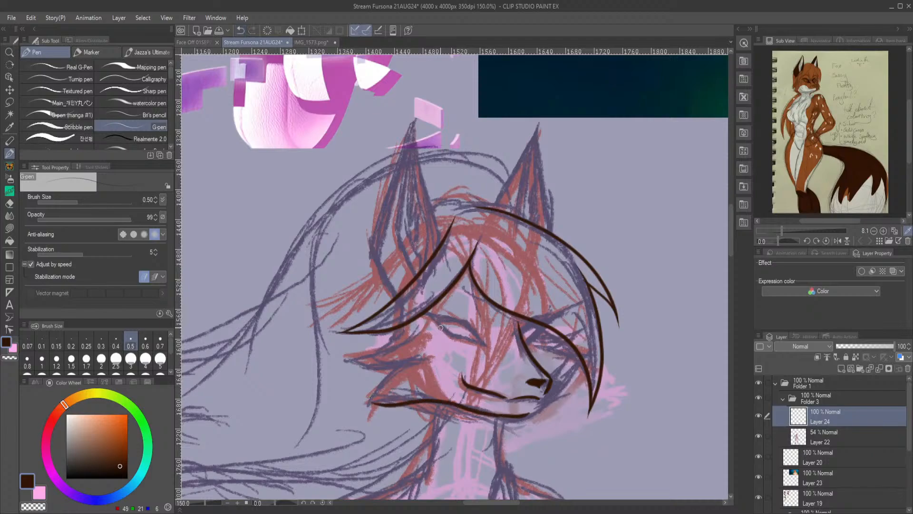
key(ctrl+z)
drag(425, 357, 371, 409)
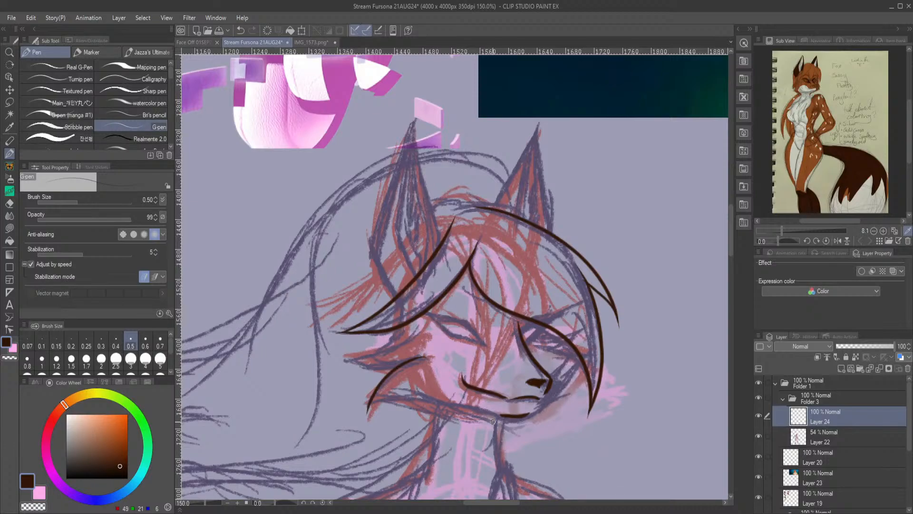
mouse_move(501, 415)
mouse_down()
mouse_move(458, 401)
mouse_move(369, 401)
mouse_up()
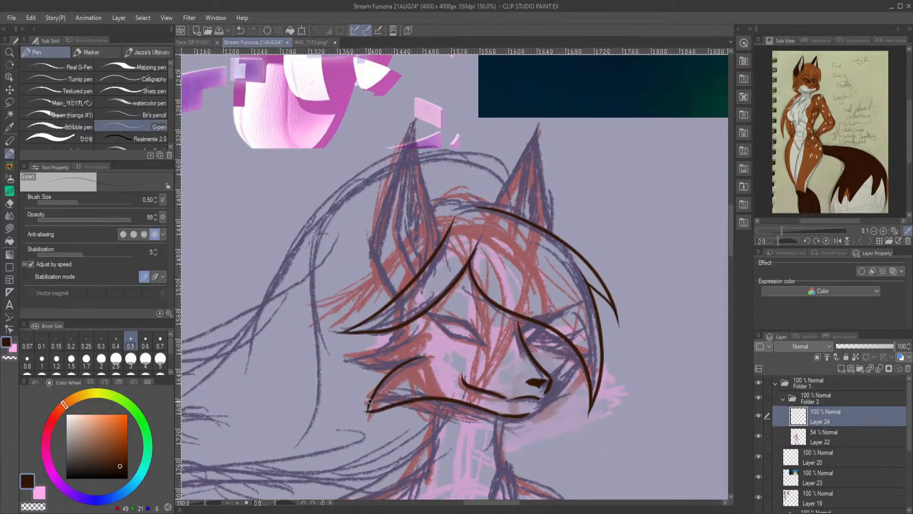
key(ctrl+z)
mouse_move(504, 416)
mouse_down()
mouse_move(427, 395)
mouse_move(366, 404)
mouse_move(438, 356)
mouse_move(359, 366)
mouse_move(342, 355)
mouse_move(369, 352)
mouse_move(416, 321)
mouse_move(397, 332)
mouse_up()
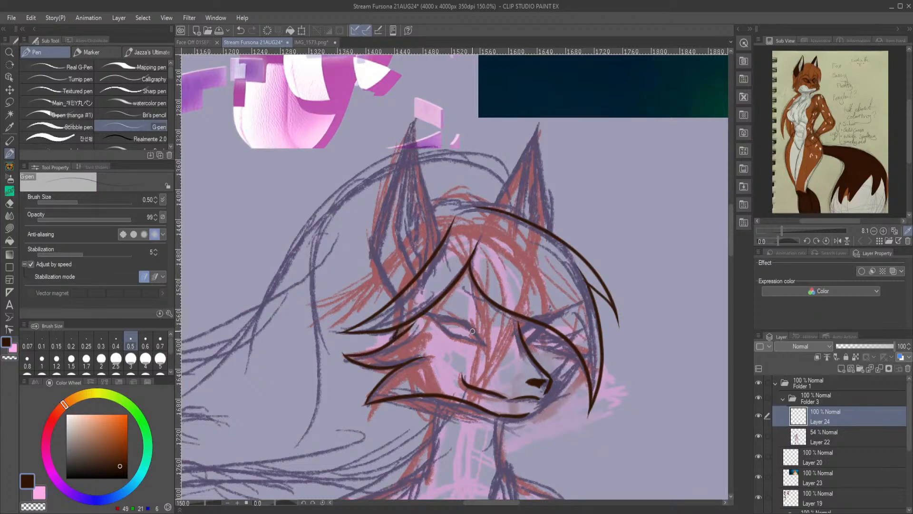
mouse_move(485, 342)
mouse_down()
mouse_move(470, 322)
mouse_move(425, 314)
mouse_up()
click(240, 30)
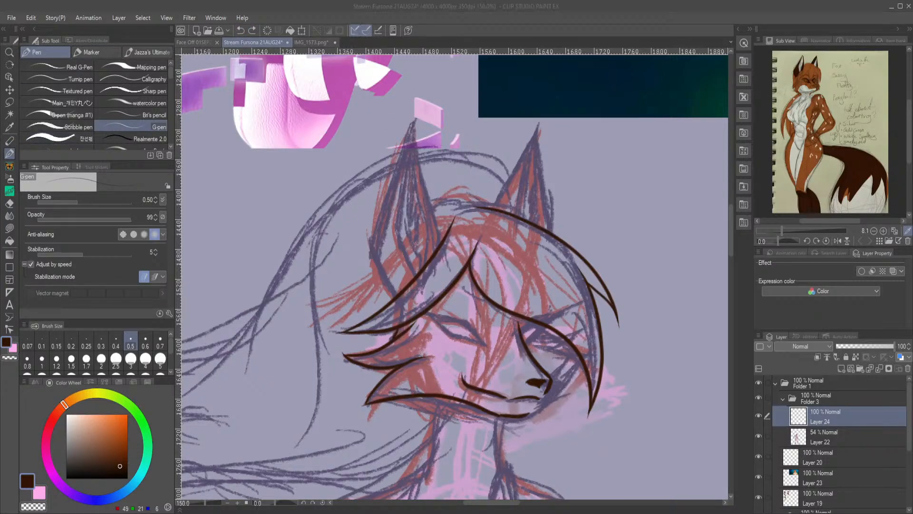
click(565, 212)
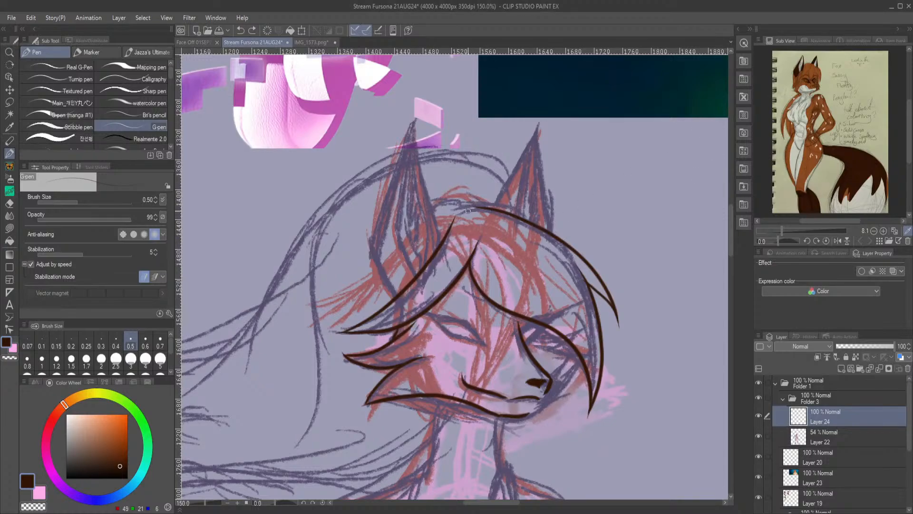
mouse_move(435, 247)
mouse_down()
mouse_move(447, 228)
mouse_move(443, 119)
mouse_up()
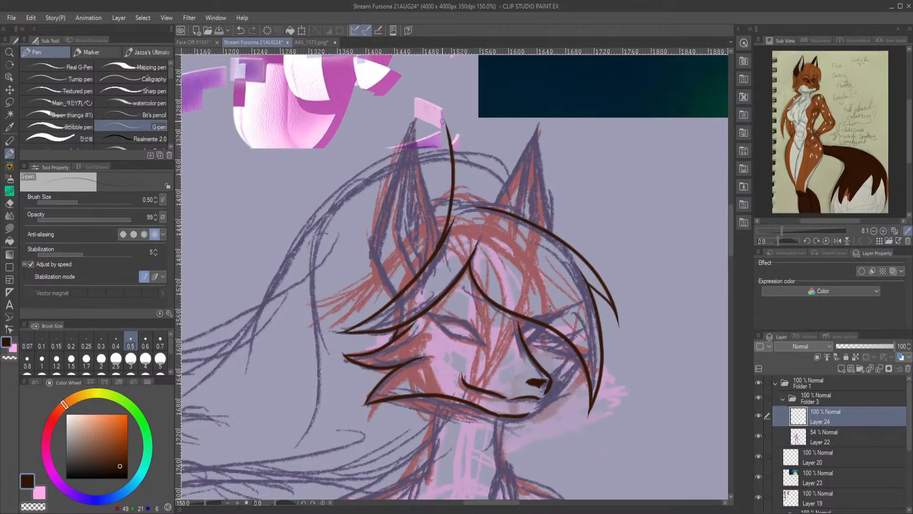
click(240, 29)
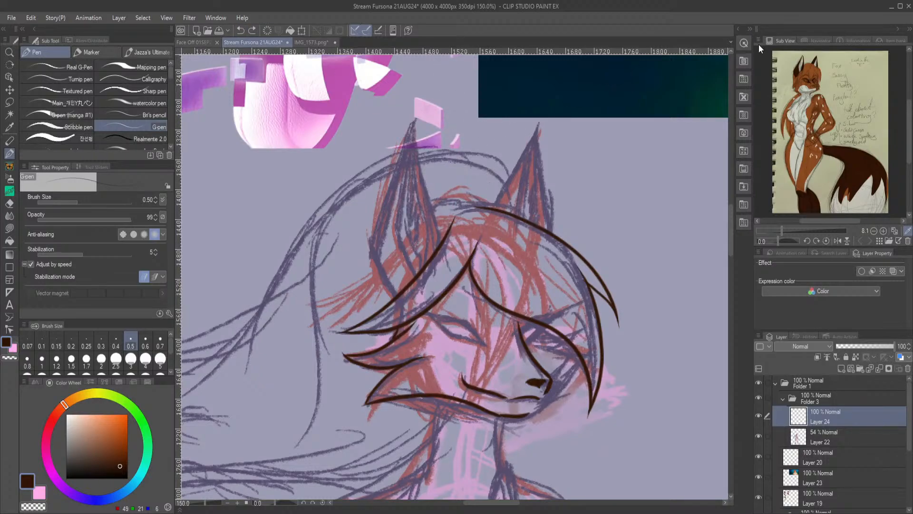
Enlarge the fox reference around its head and ink the outer outline of the near ear down to the hair.
scroll(805, 45, up, 5)
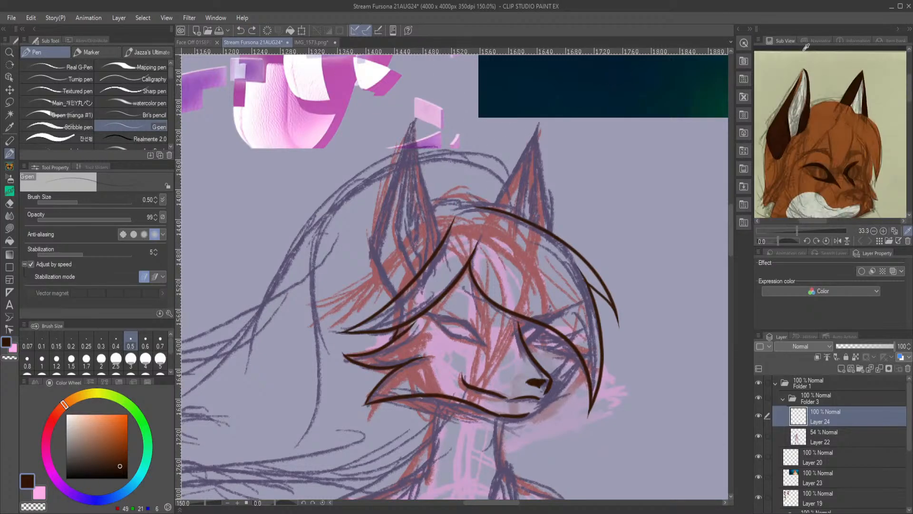
mouse_move(417, 120)
mouse_down()
mouse_move(445, 199)
mouse_move(431, 255)
mouse_move(448, 200)
mouse_move(443, 144)
mouse_move(426, 109)
mouse_move(368, 237)
mouse_move(395, 299)
mouse_up()
click(240, 30)
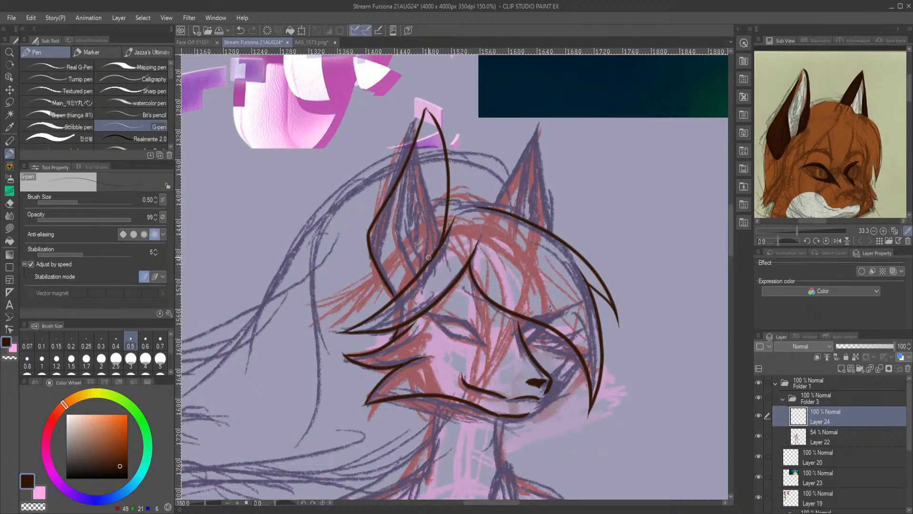
Ink the two inner contour lines of the near ear and extend the crown line back to the ear's base.
mouse_move(426, 110)
mouse_down()
mouse_move(399, 230)
mouse_move(413, 274)
mouse_up()
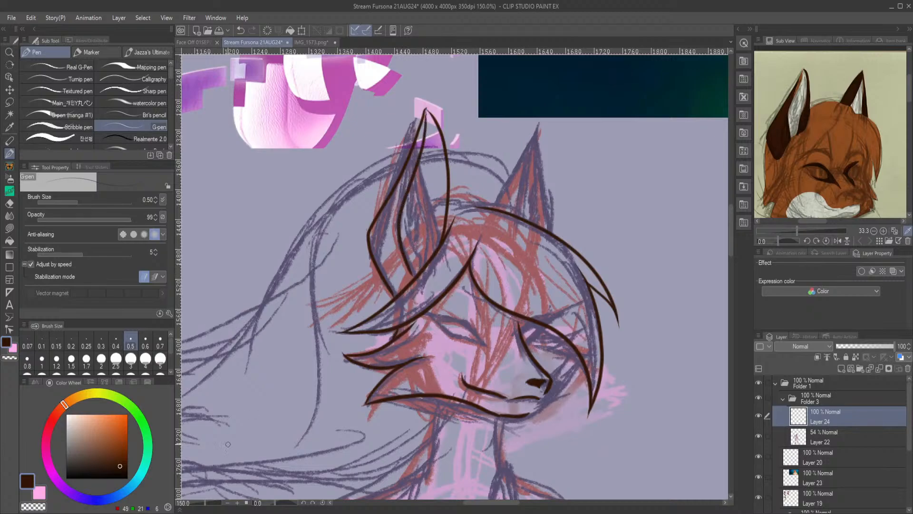
key(ctrl+z)
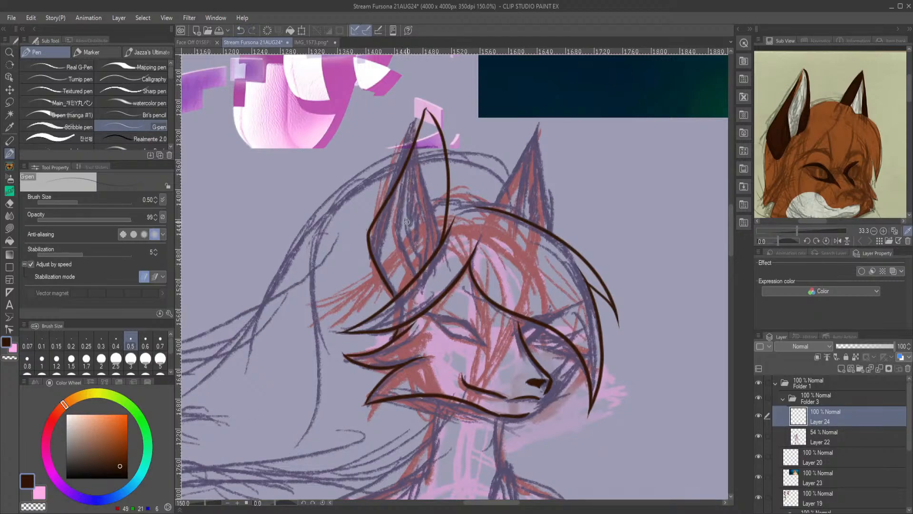
mouse_move(418, 270)
mouse_down()
mouse_move(400, 224)
mouse_move(430, 103)
mouse_move(406, 232)
mouse_move(418, 266)
mouse_up()
key(ctrl+z)
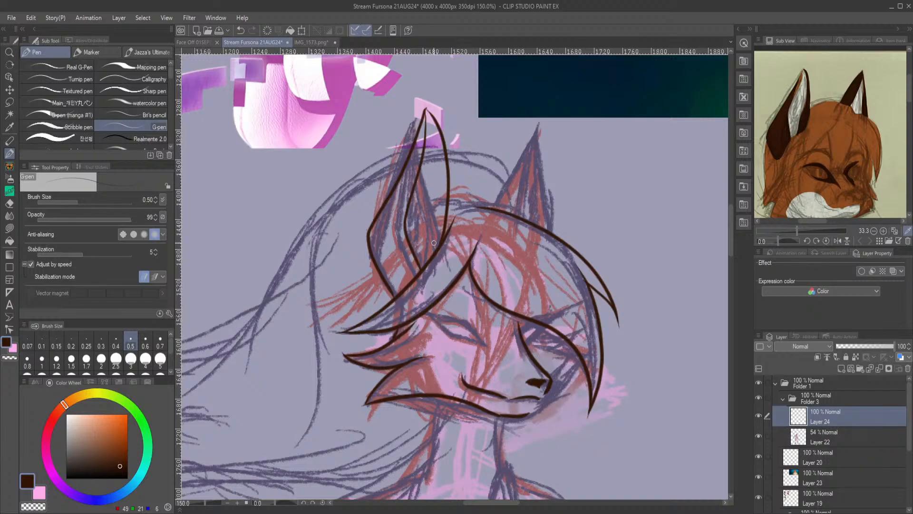
mouse_move(432, 254)
mouse_down()
mouse_move(443, 179)
mouse_move(425, 108)
mouse_up()
key(ctrl+z)
mouse_move(426, 112)
mouse_down()
mouse_move(443, 174)
mouse_move(437, 222)
mouse_up()
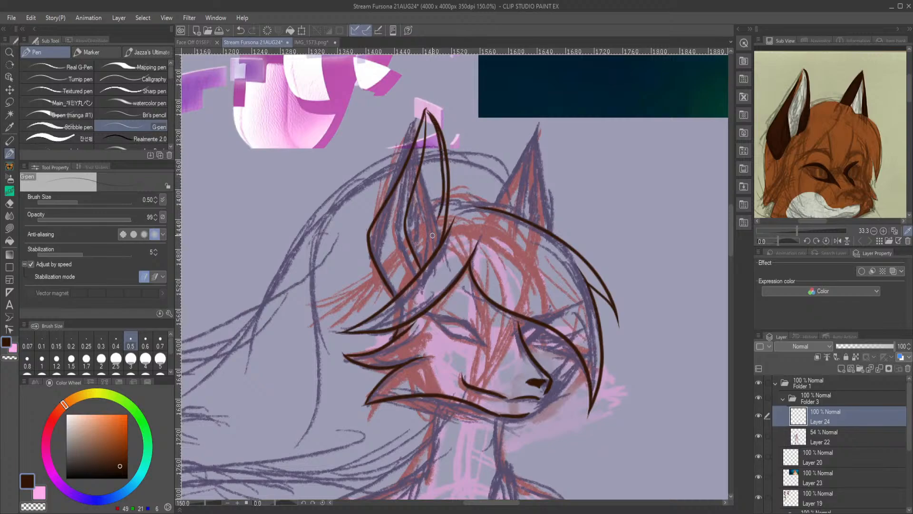
click(240, 30)
mouse_move(426, 110)
mouse_down()
mouse_move(442, 140)
mouse_move(442, 183)
mouse_move(427, 268)
mouse_up()
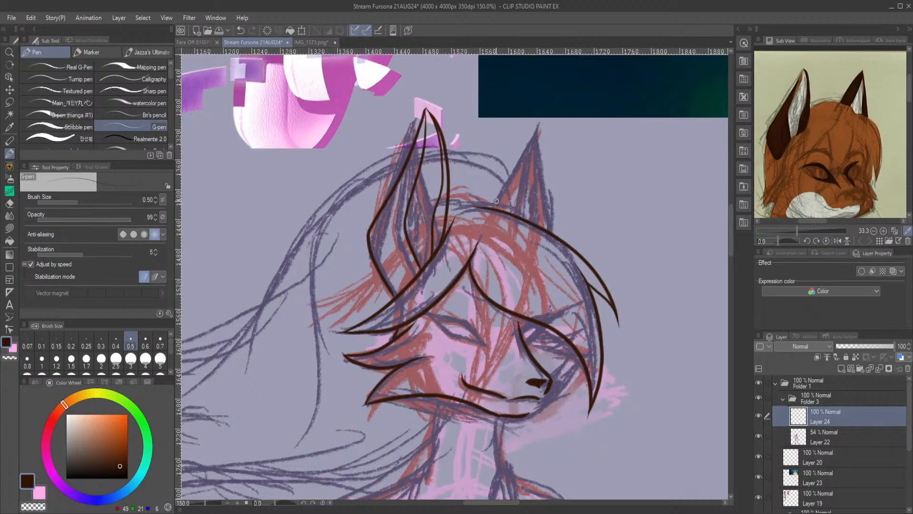
drag(448, 212, 476, 204)
mouse_move(543, 228)
mouse_down()
mouse_move(551, 177)
mouse_move(540, 118)
mouse_up()
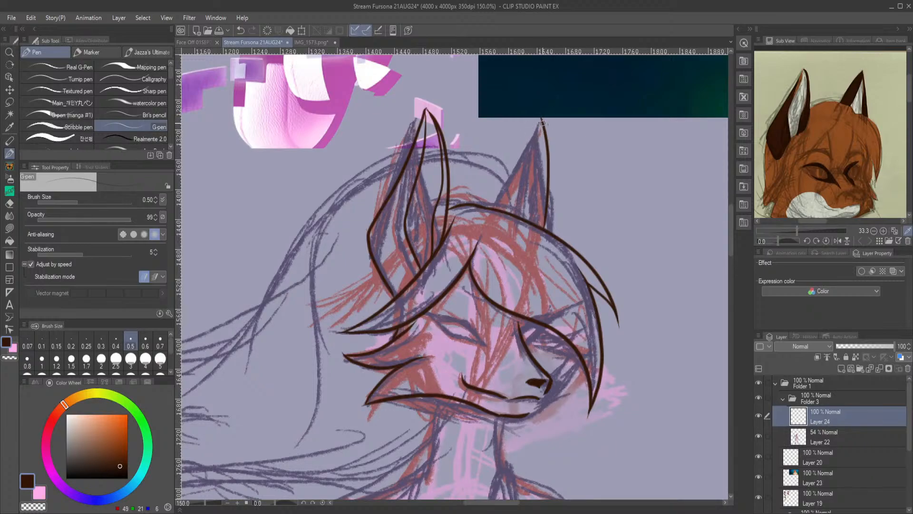
key(ctrl+z)
mouse_move(533, 121)
mouse_down()
mouse_move(489, 202)
mouse_move(538, 109)
mouse_up()
key(ctrl+z)
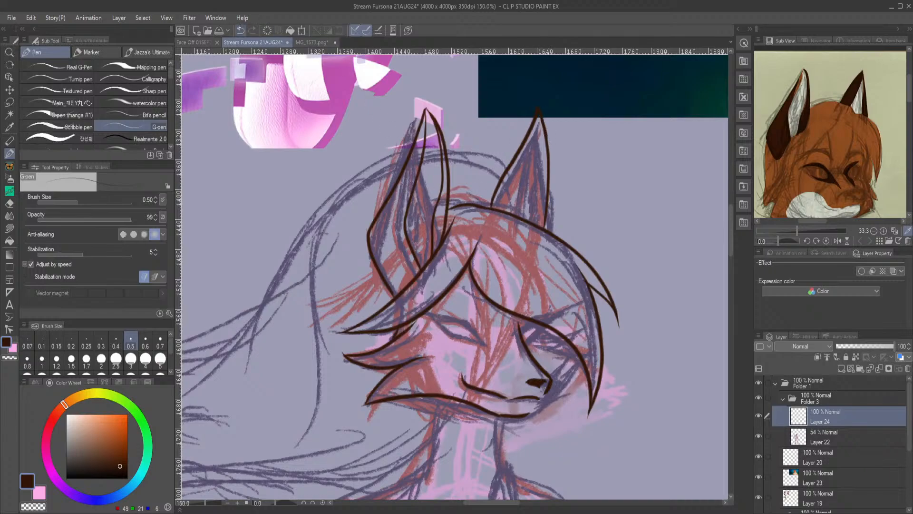
click(241, 30)
drag(537, 113, 488, 204)
key(ctrl+z)
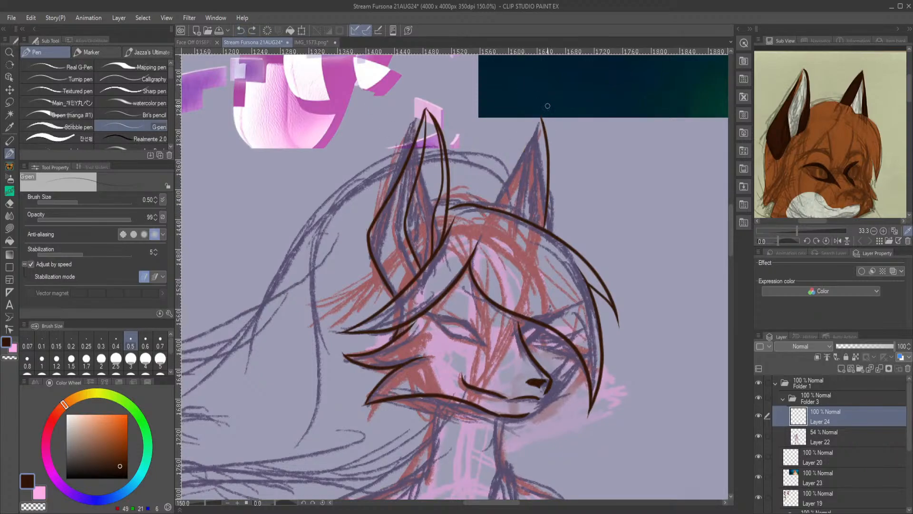
drag(531, 117, 481, 200)
click(240, 30)
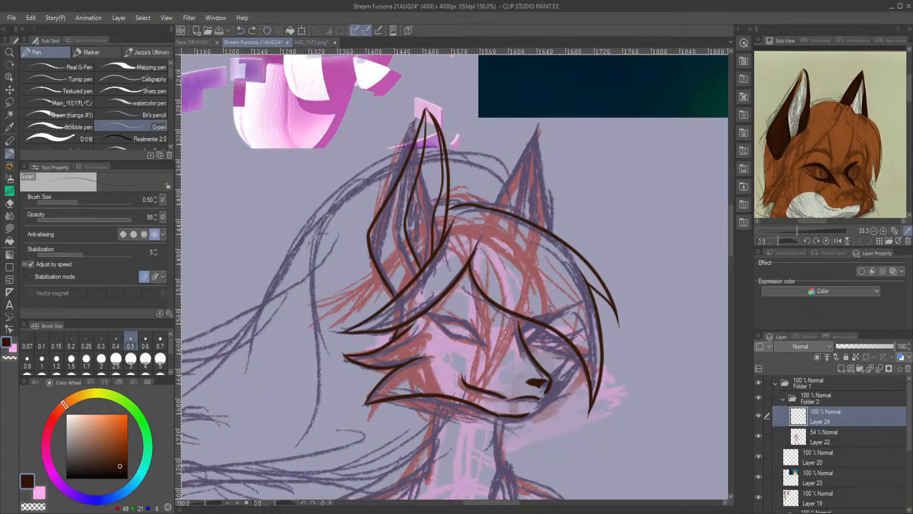
Copy the lassoed near ear to a new layer and free-transform it over the far ear sketch, narrowed to 89% width.
click(9, 102)
mouse_move(392, 298)
mouse_down()
mouse_move(452, 214)
mouse_move(439, 88)
mouse_move(333, 295)
mouse_up()
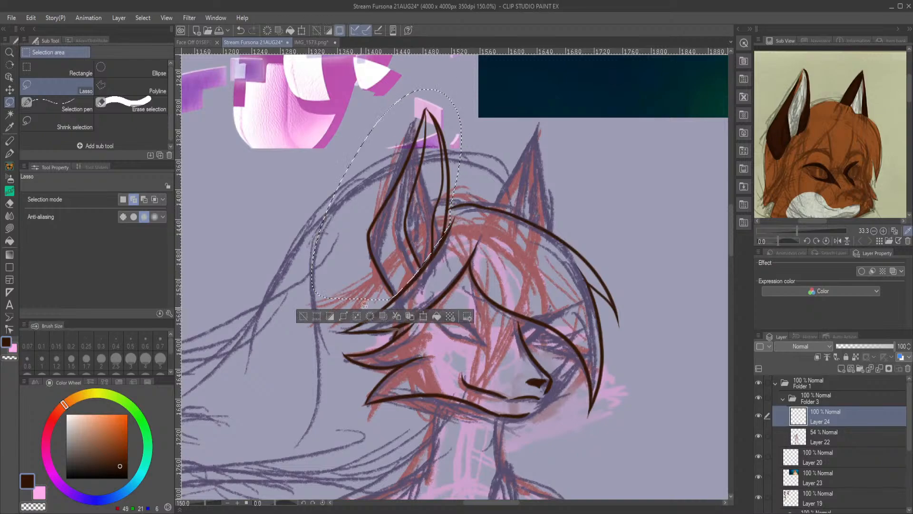
click(409, 317)
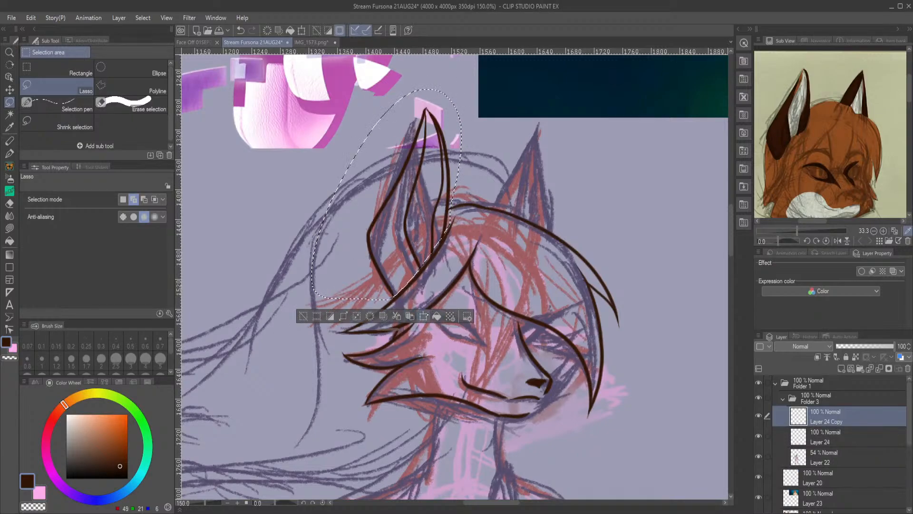
click(423, 316)
mouse_move(424, 252)
mouse_down()
mouse_move(528, 240)
mouse_move(529, 261)
mouse_move(592, 260)
mouse_up()
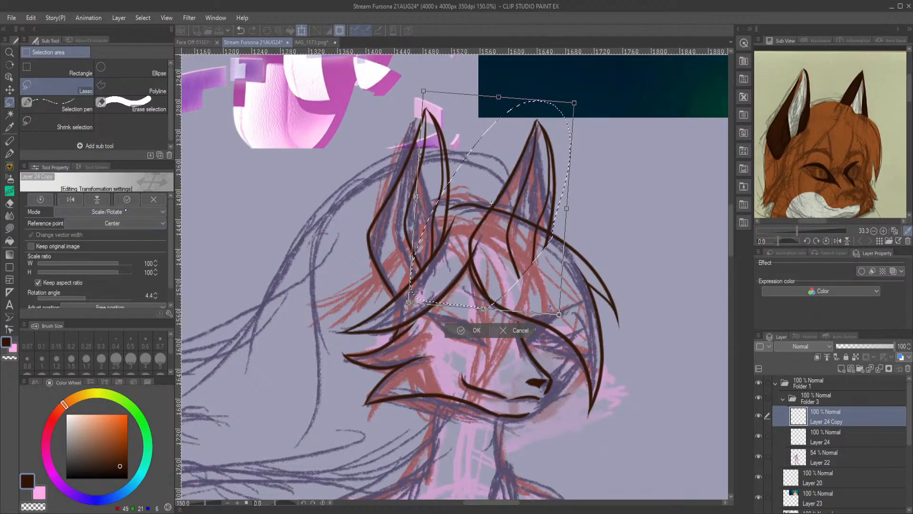
click(129, 243)
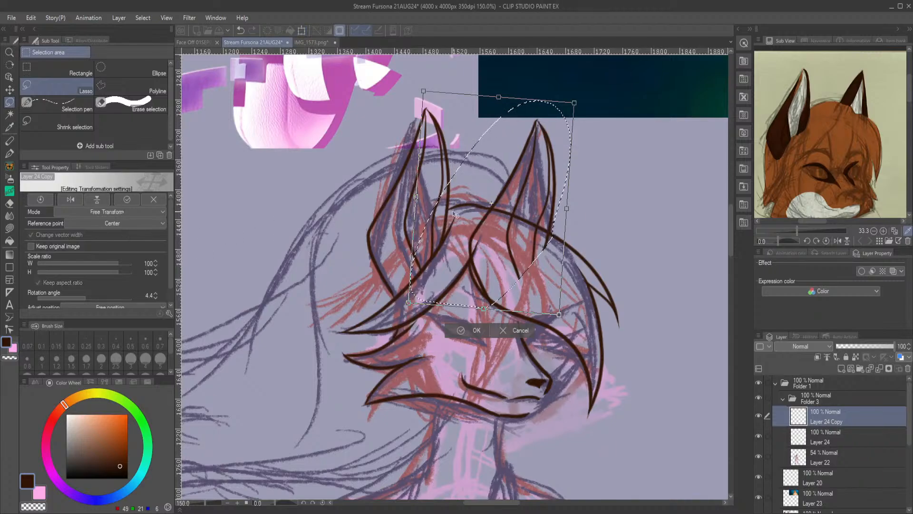
drag(416, 196, 429, 203)
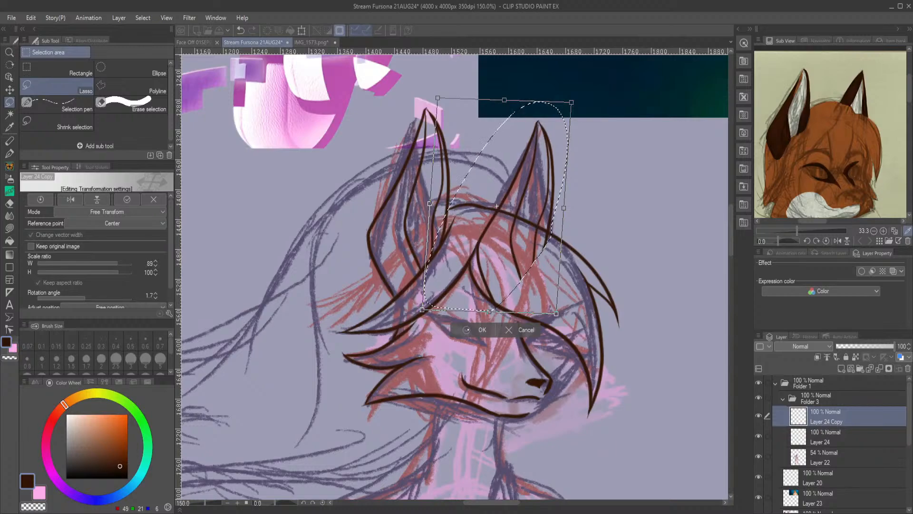
key(Return)
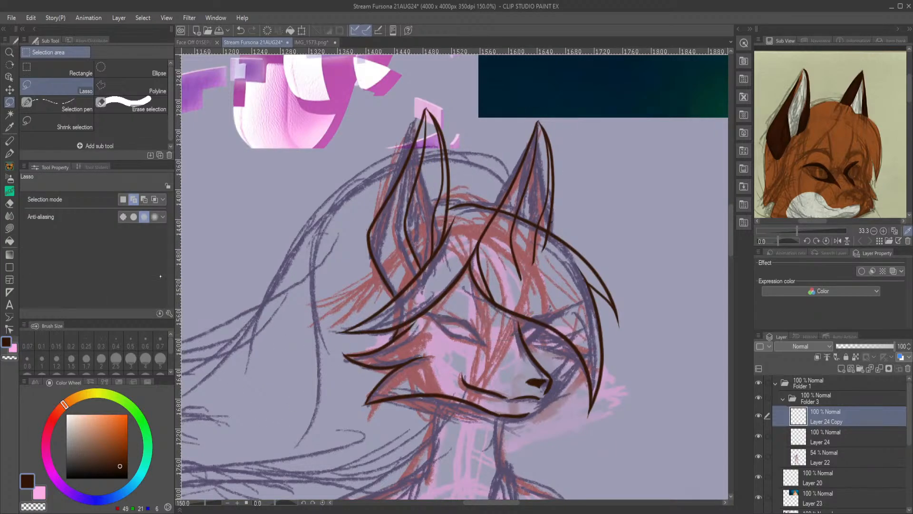
Erase the copied ear's lines that overlap the hair below the crown line with the Hard eraser.
click(9, 204)
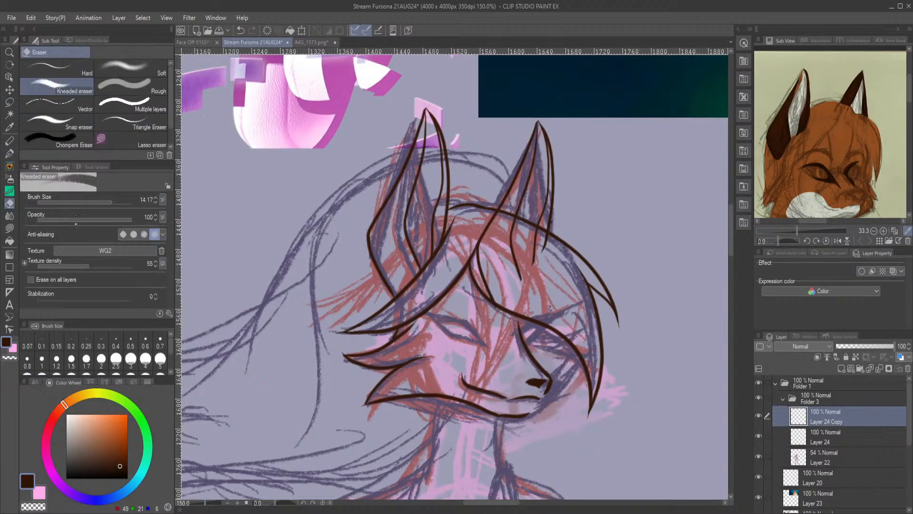
click(58, 68)
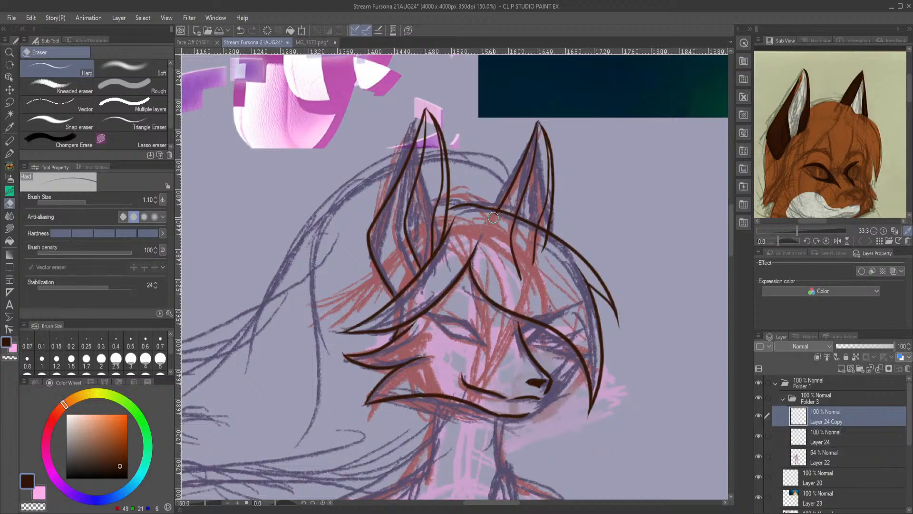
mouse_move(507, 219)
mouse_down()
mouse_move(522, 283)
mouse_move(542, 231)
mouse_move(546, 240)
mouse_up()
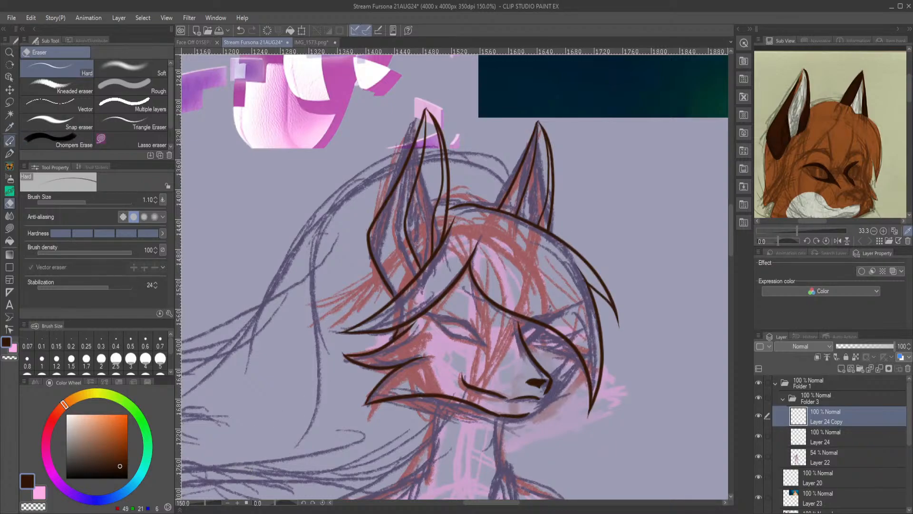
Ink the pointed fur tuft on the far cheek with the G-pen and connect it to the chin and muzzle.
click(9, 154)
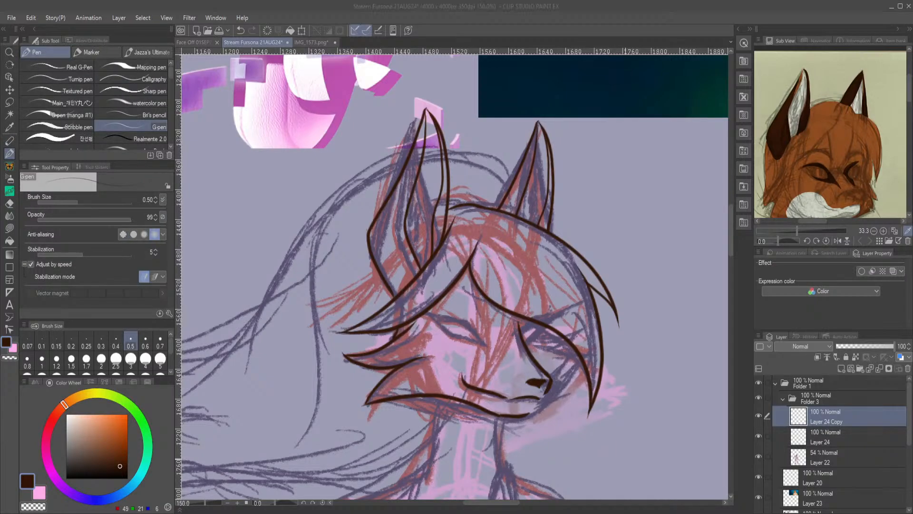
scroll(623, 457, up, 1)
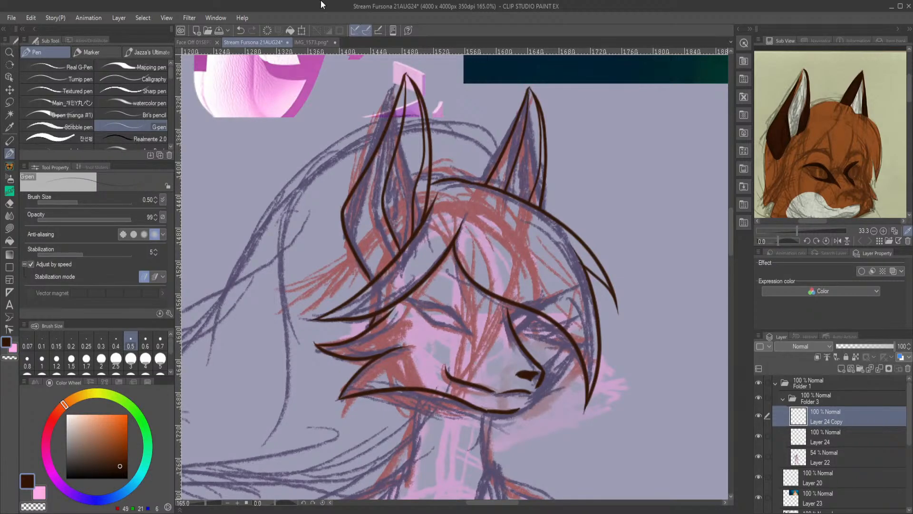
scroll(545, 298, down, 3)
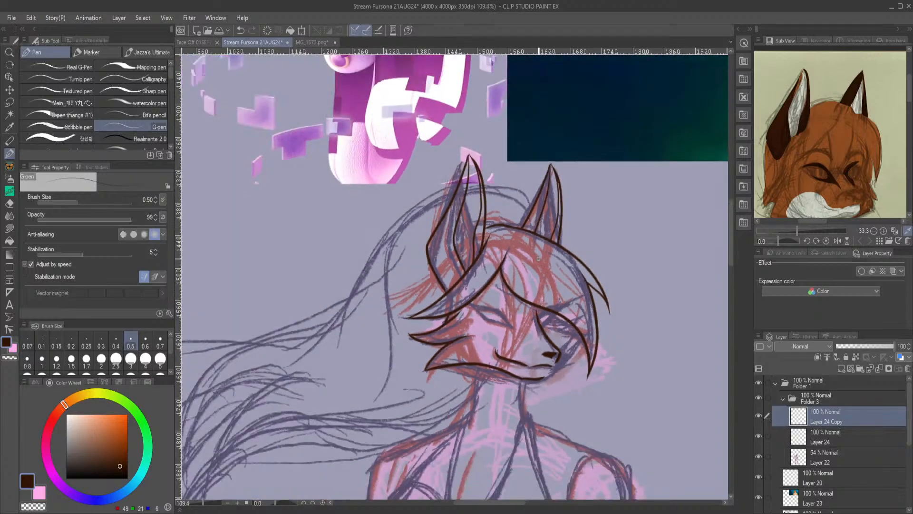
scroll(553, 217, up, 3)
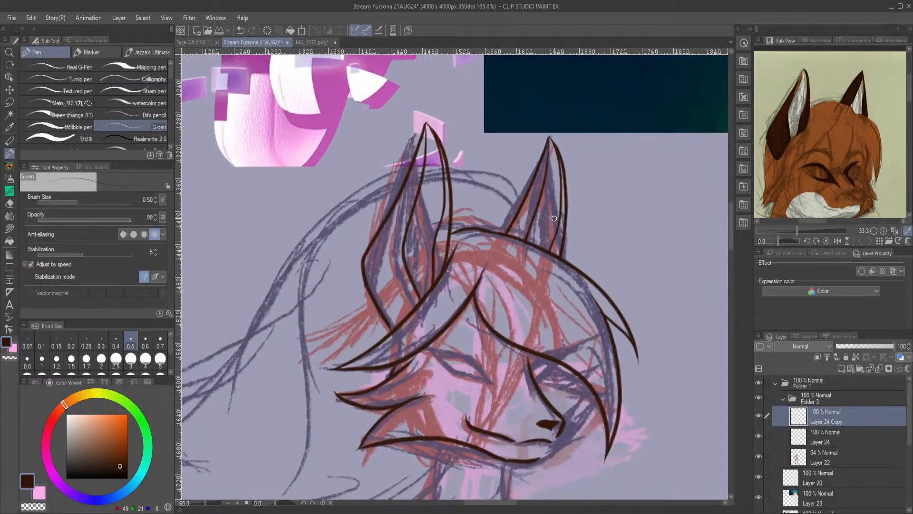
scroll(518, 177, down, 3)
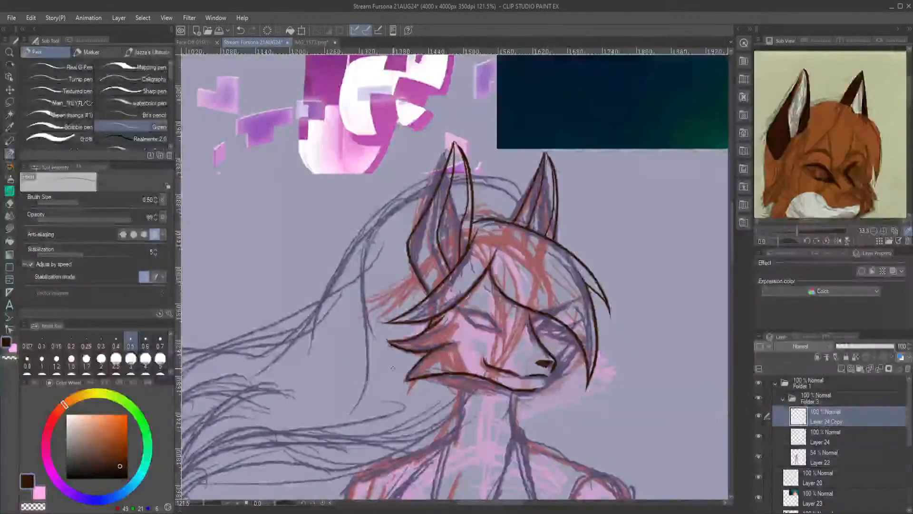
scroll(392, 368, up, 4)
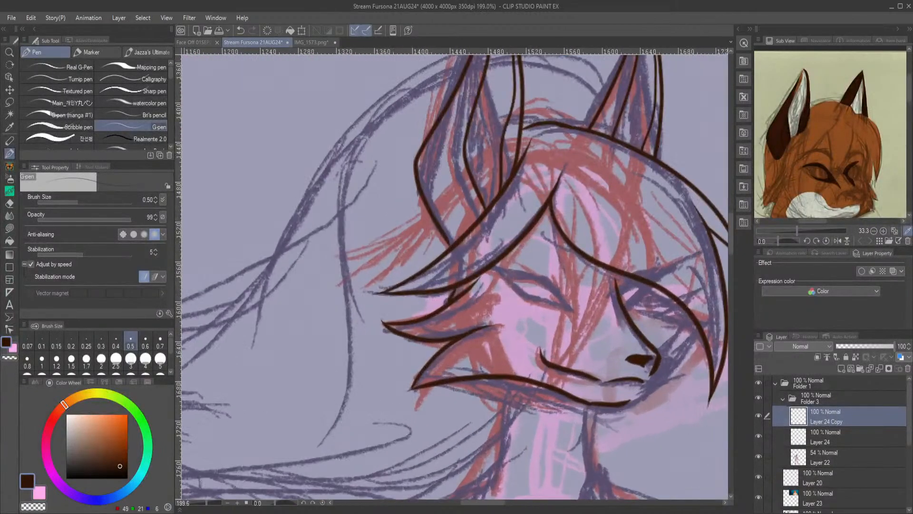
drag(482, 501, 497, 500)
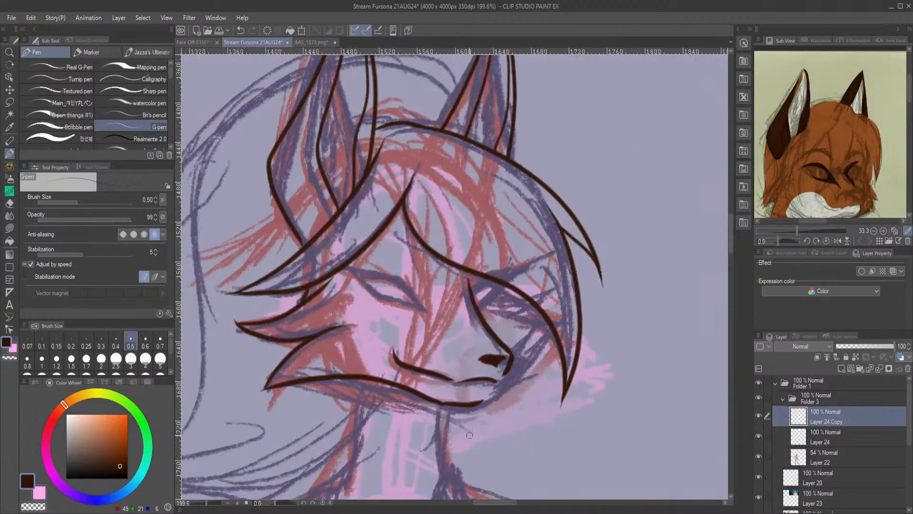
scroll(452, 375, up, 1)
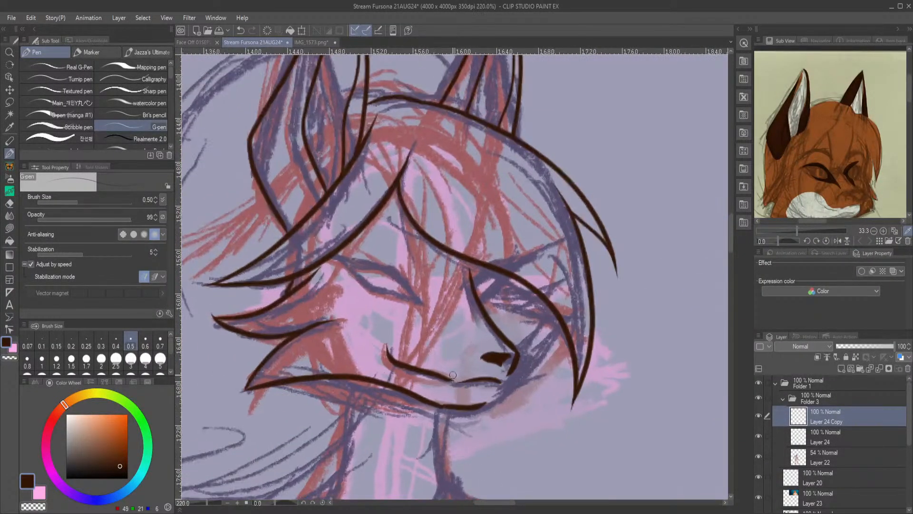
mouse_move(484, 406)
mouse_down()
mouse_move(549, 389)
mouse_move(536, 345)
mouse_move(553, 308)
mouse_up()
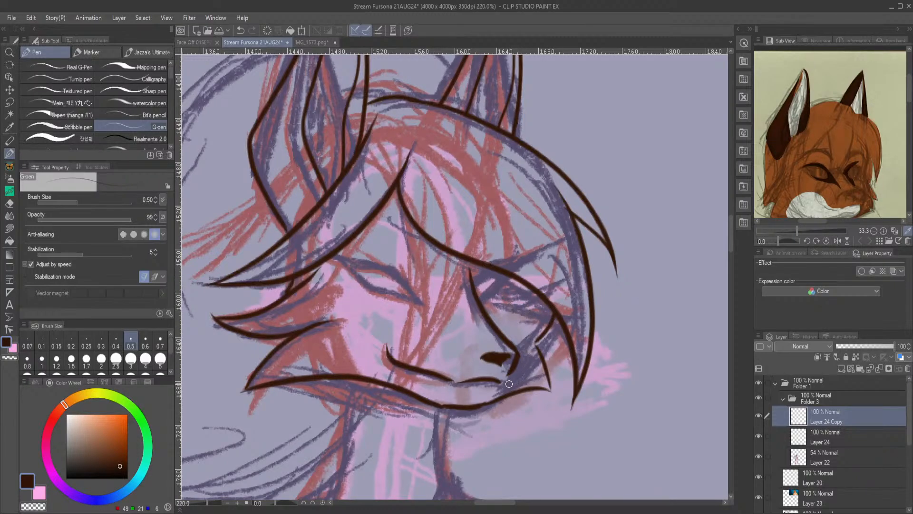
drag(507, 384, 483, 405)
Ink the upper lid of the near eye over the sketch with the G-pen, down to its inner corner.
mouse_move(426, 301)
mouse_down()
mouse_move(417, 285)
mouse_move(309, 242)
mouse_move(336, 240)
mouse_move(404, 264)
mouse_up()
key(ctrl+z)
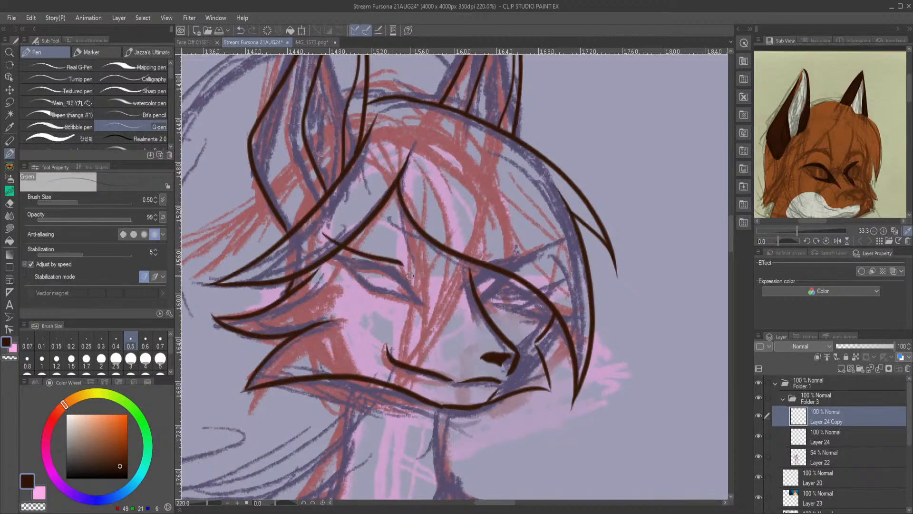
click(241, 31)
mouse_move(328, 239)
mouse_down()
mouse_move(391, 255)
mouse_move(427, 319)
mouse_move(395, 254)
mouse_move(316, 246)
mouse_up()
click(241, 31)
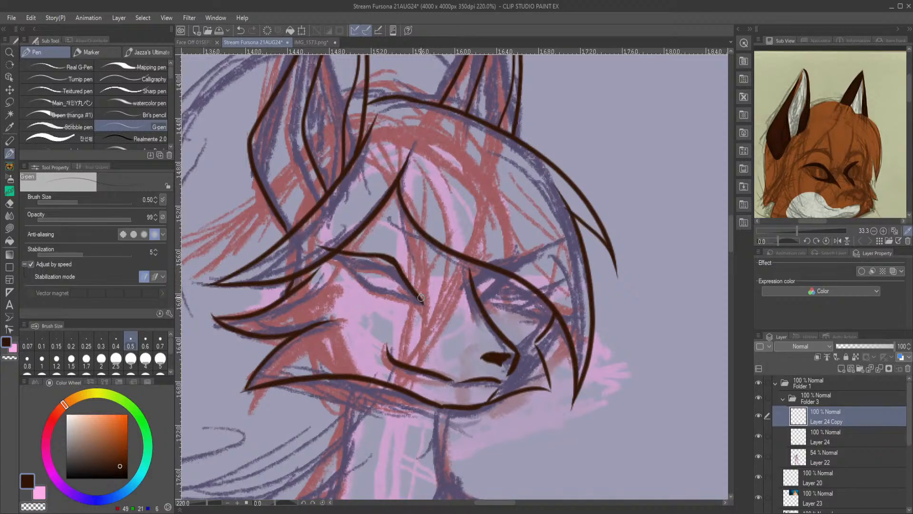
mouse_move(413, 290)
mouse_down()
mouse_move(375, 257)
mouse_move(319, 246)
mouse_up()
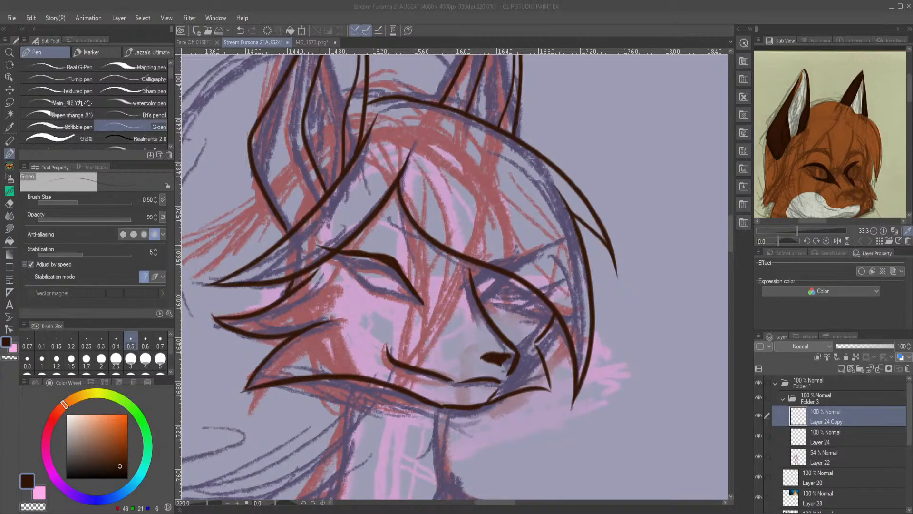
Thicken the near eye's upper lid, extend its outer corner across the hair strand and ink the lower lid.
click(456, 22)
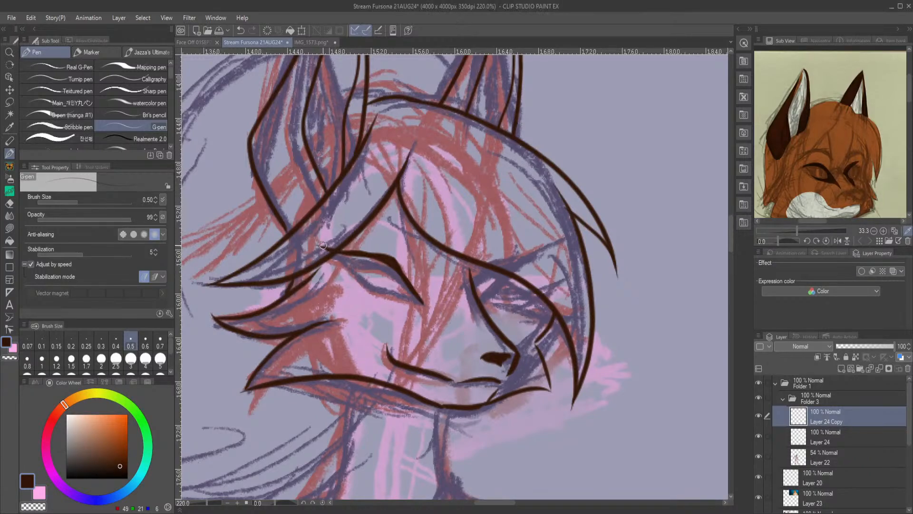
drag(322, 246, 387, 253)
key(ctrl+z)
drag(324, 246, 403, 262)
mouse_move(307, 237)
mouse_down()
mouse_move(349, 251)
mouse_move(336, 250)
mouse_up()
mouse_move(304, 233)
mouse_down()
mouse_move(337, 250)
mouse_move(374, 290)
mouse_move(424, 304)
mouse_up()
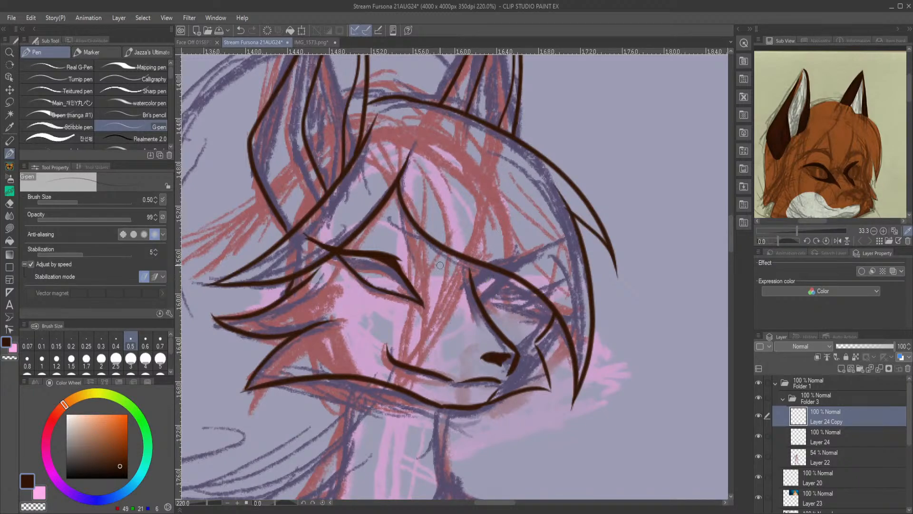
Lasso the inked near eye, including its outer corner, and copy it to a new layer.
key(m)
mouse_move(356, 248)
mouse_down()
mouse_move(333, 268)
mouse_move(385, 314)
mouse_move(365, 244)
mouse_move(305, 237)
mouse_move(339, 248)
mouse_up()
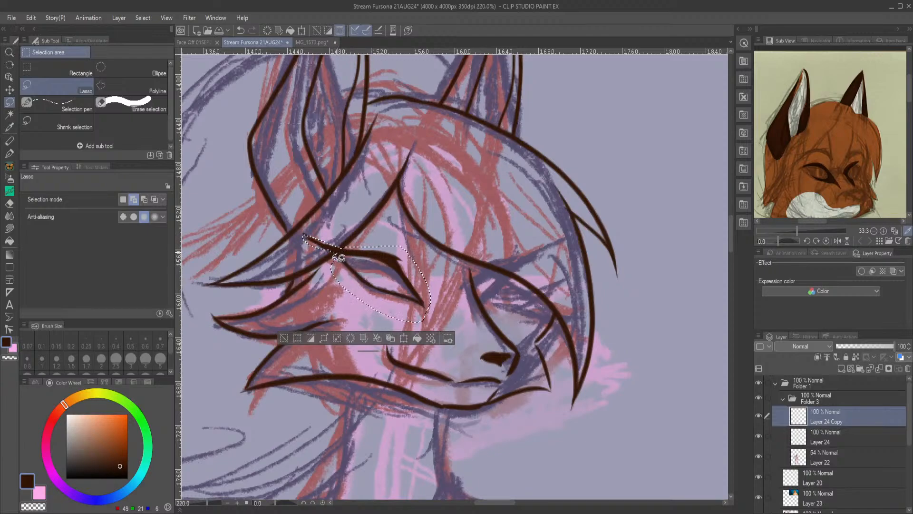
mouse_move(333, 245)
mouse_down()
mouse_move(312, 233)
mouse_move(306, 240)
mouse_move(333, 248)
mouse_up()
click(390, 339)
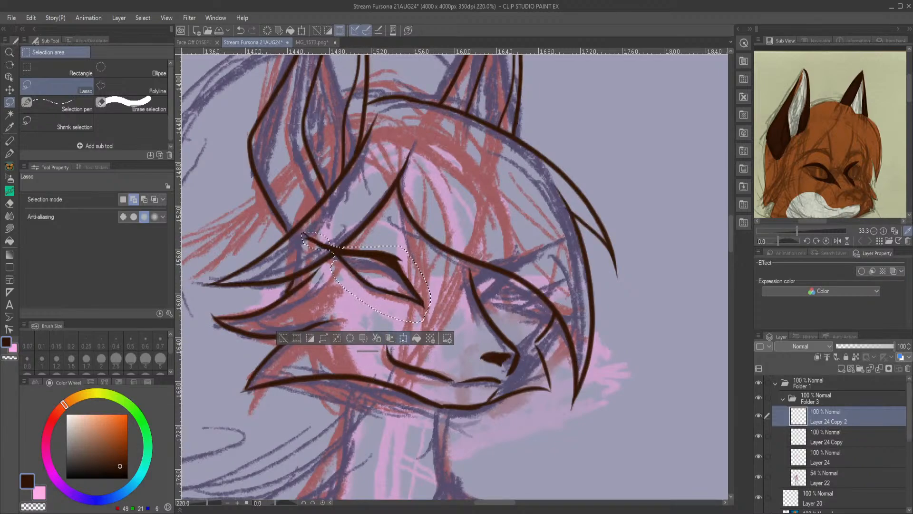
Flip the copied eye horizontally and free-transform it over the far eye sketch, narrowed and skewed to fit the face's perspective.
click(402, 339)
drag(387, 288, 529, 293)
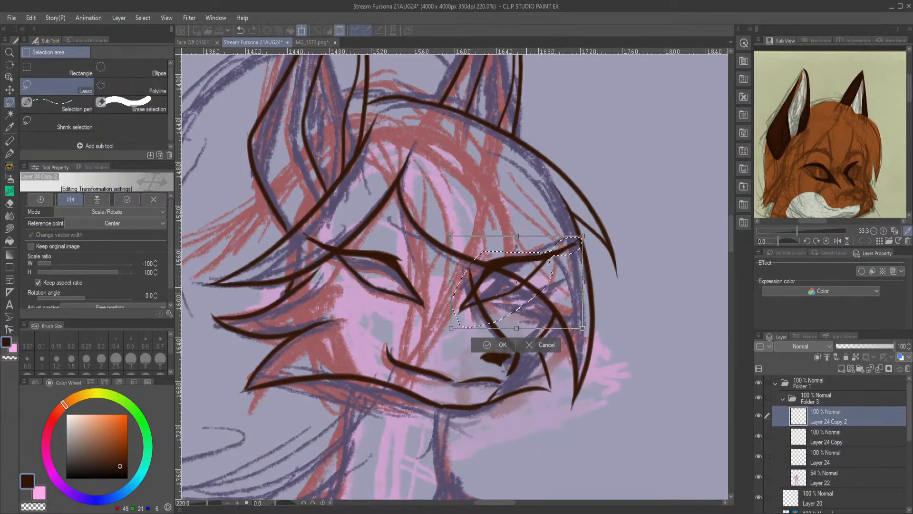
scroll(107, 212, down, 1)
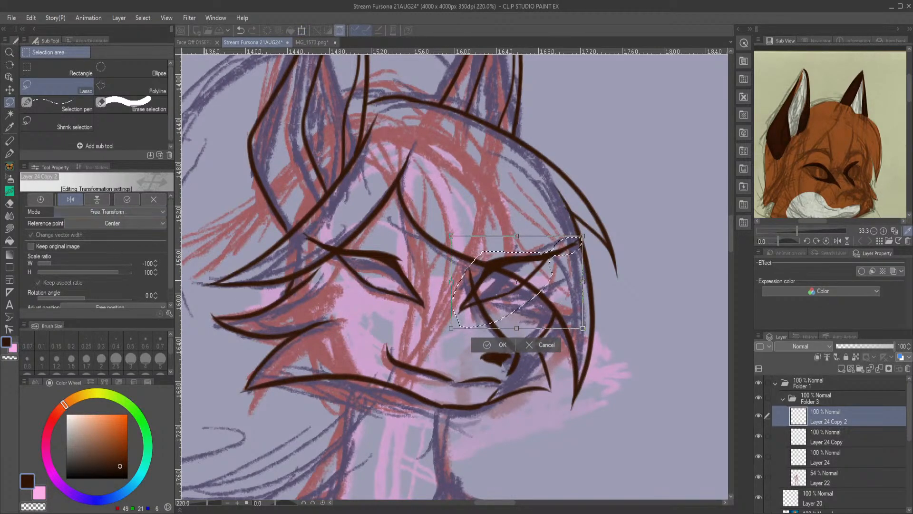
drag(582, 281, 518, 307)
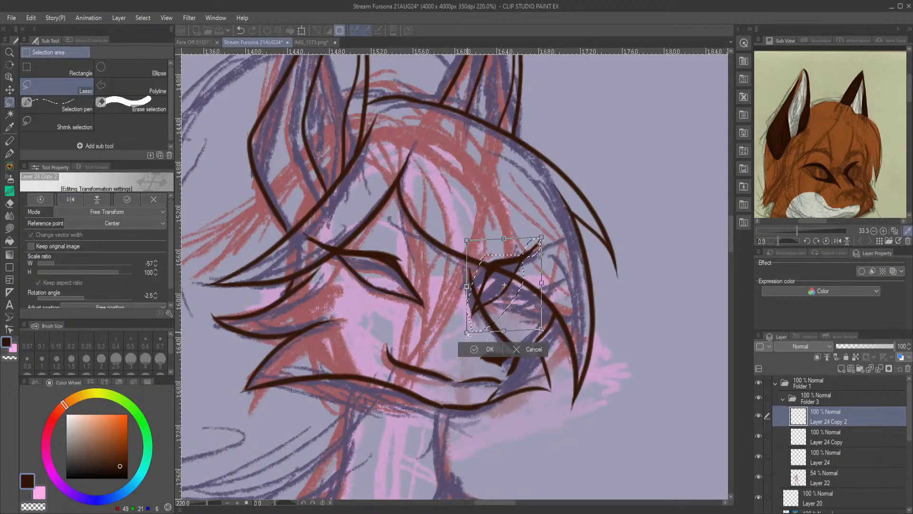
drag(467, 333, 469, 326)
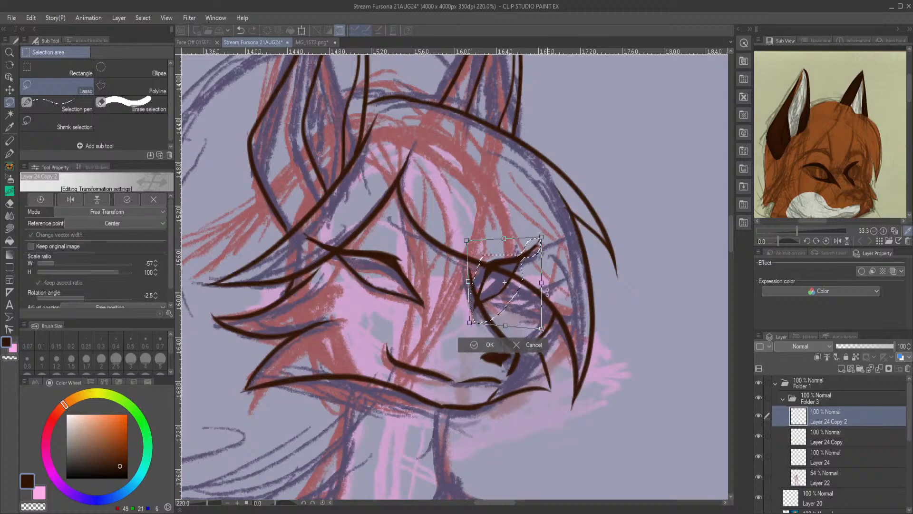
drag(466, 241, 468, 244)
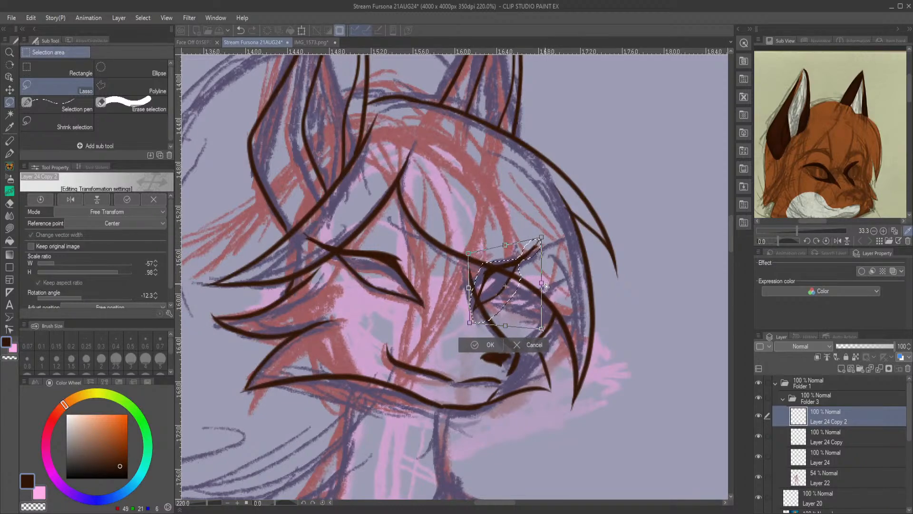
drag(542, 283, 523, 315)
click(482, 350)
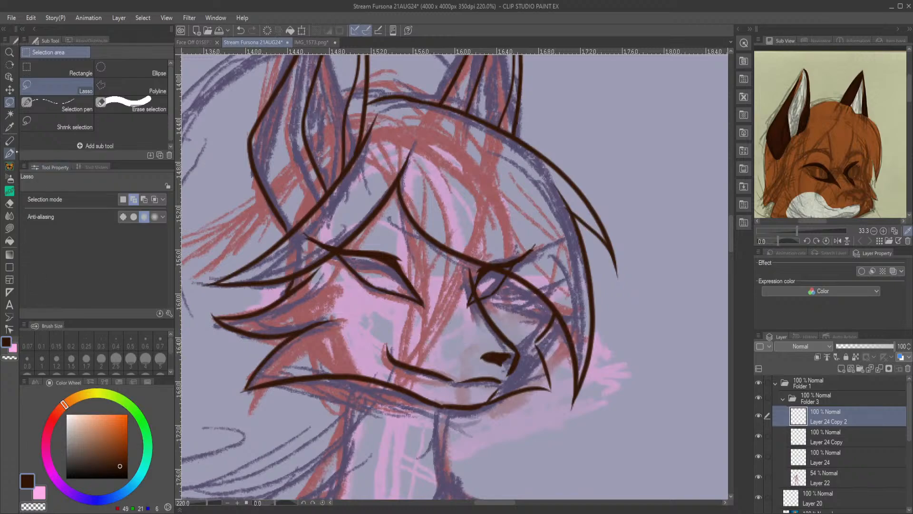
Erase the copied eye's overhanging ends with the Hard eraser and add a short G-pen stroke at the far eye beside the hair.
click(9, 203)
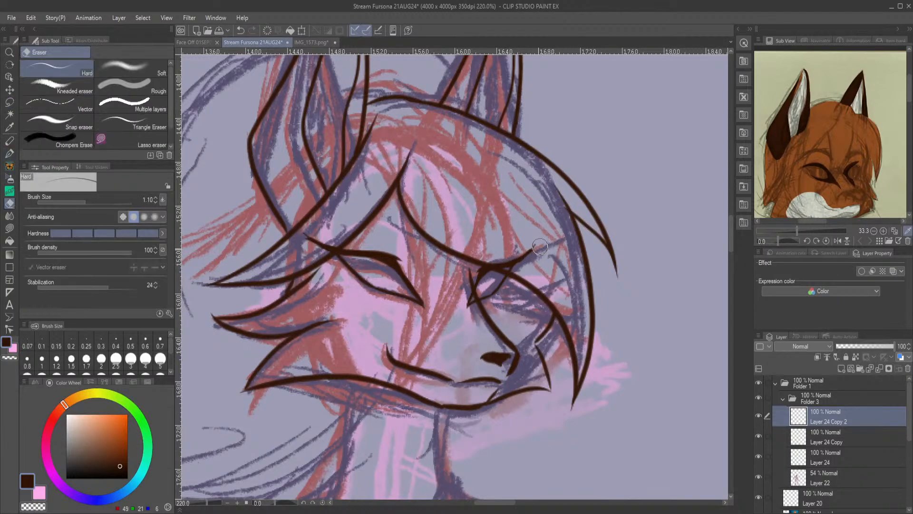
mouse_move(537, 242)
mouse_down()
mouse_move(519, 269)
mouse_move(541, 239)
mouse_move(515, 283)
mouse_up()
drag(484, 313, 464, 283)
key(p)
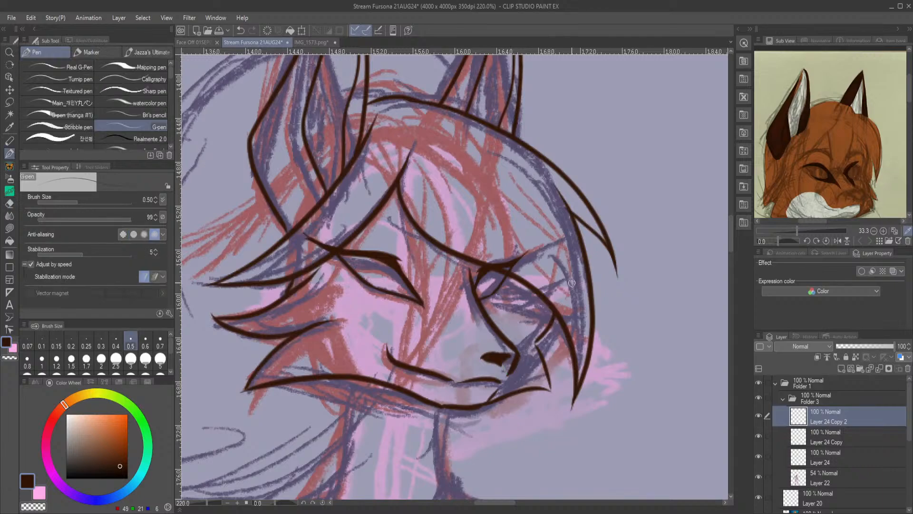
drag(519, 287, 539, 294)
Ink both sides of the neck from the jaw down to the shoulders.
mouse_move(731, 228)
mouse_down()
mouse_move(731, 249)
mouse_move(731, 241)
mouse_up()
drag(347, 220, 328, 323)
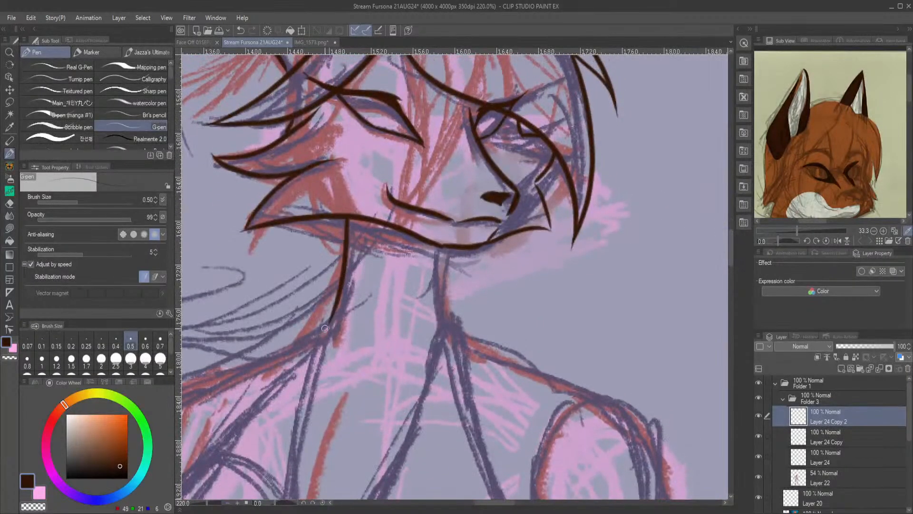
drag(445, 246, 449, 336)
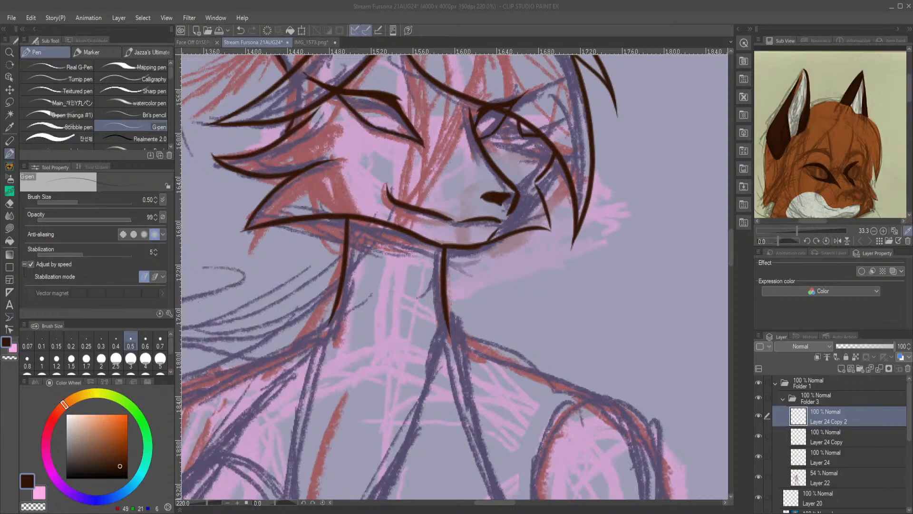
Ink the outer and lower contours of both breasts and the inner contour of the far one over the torso sketch.
scroll(452, 278, down, 5)
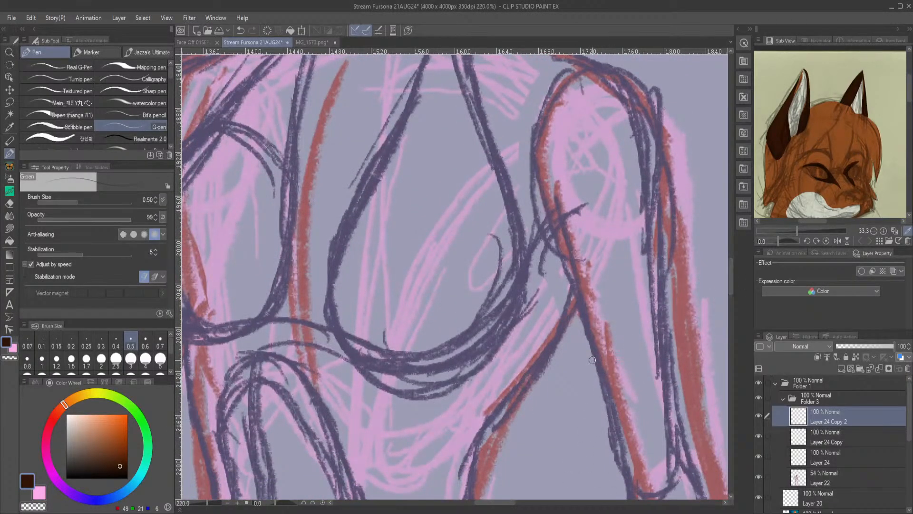
key(ctrl+minus)
key(ctrl+minus)
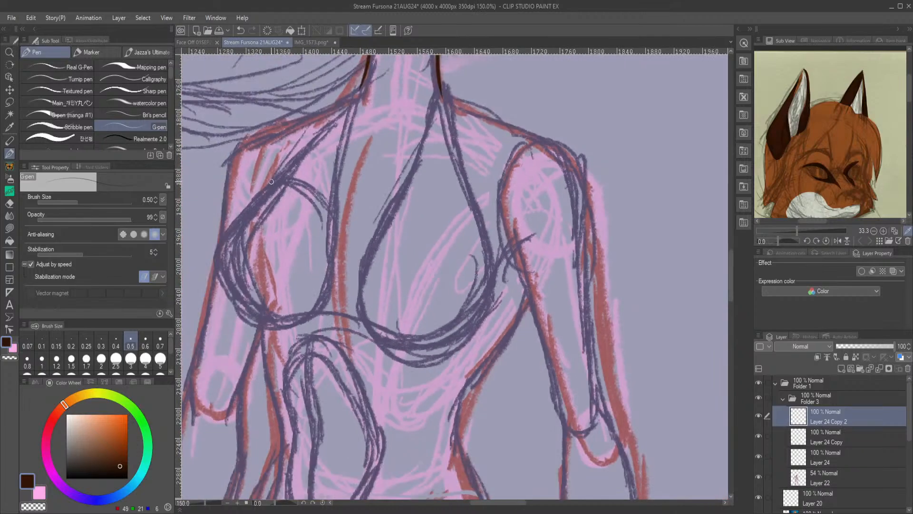
mouse_move(277, 153)
mouse_down()
mouse_move(238, 221)
mouse_move(217, 282)
mouse_move(278, 333)
mouse_up()
mouse_move(367, 333)
mouse_down()
mouse_move(452, 347)
mouse_move(488, 246)
mouse_move(493, 286)
mouse_move(508, 247)
mouse_up()
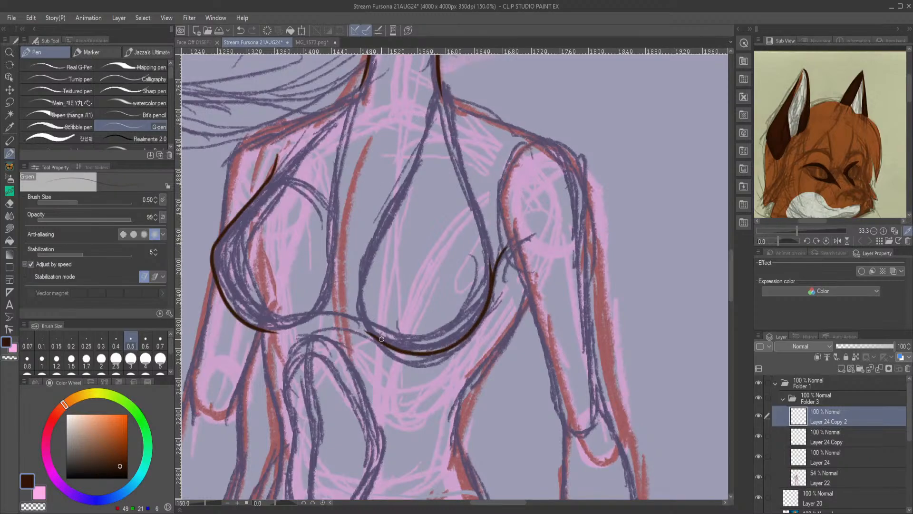
drag(378, 337, 387, 222)
key(ctrl+z)
mouse_move(377, 339)
mouse_down()
mouse_move(359, 309)
mouse_move(393, 210)
mouse_up()
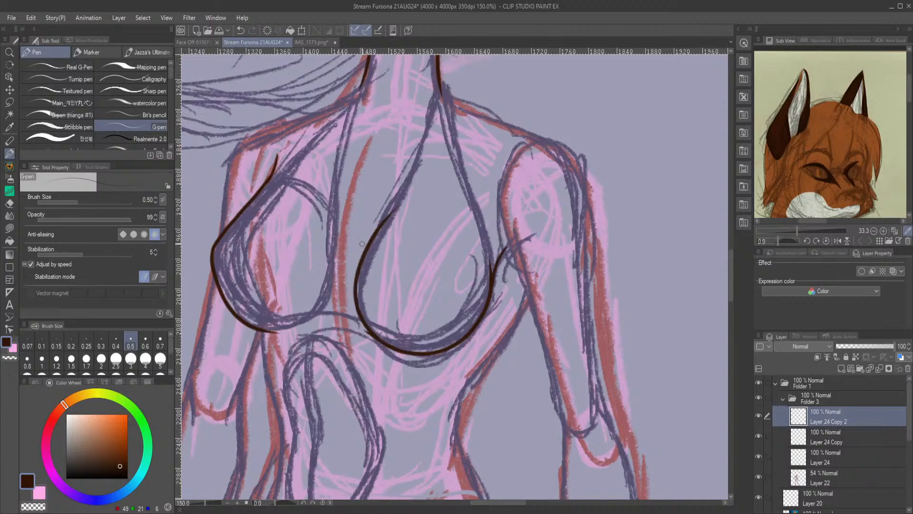
Add short crease strokes at both armpits, beside the upper ends of the chest contours.
drag(268, 186, 264, 166)
drag(496, 268, 506, 179)
drag(502, 236, 492, 185)
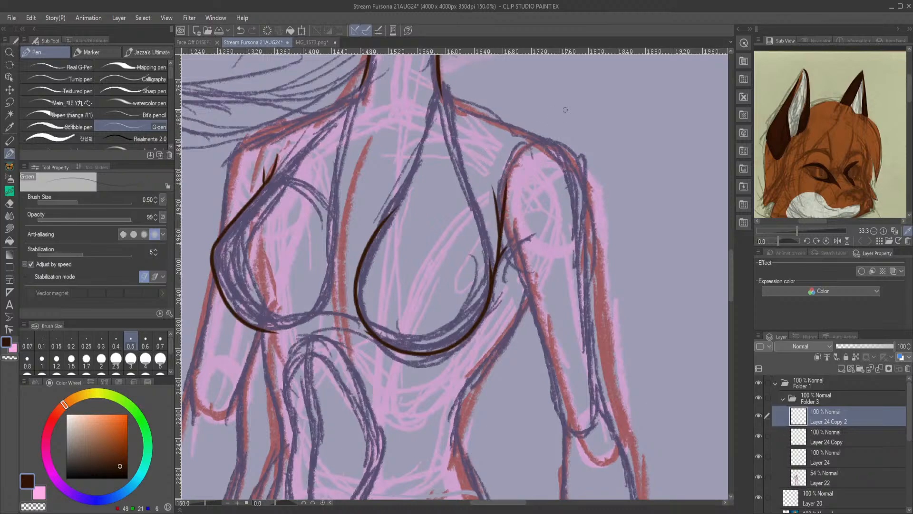
mouse_move(439, 80)
mouse_down()
mouse_move(578, 144)
mouse_move(594, 302)
mouse_up()
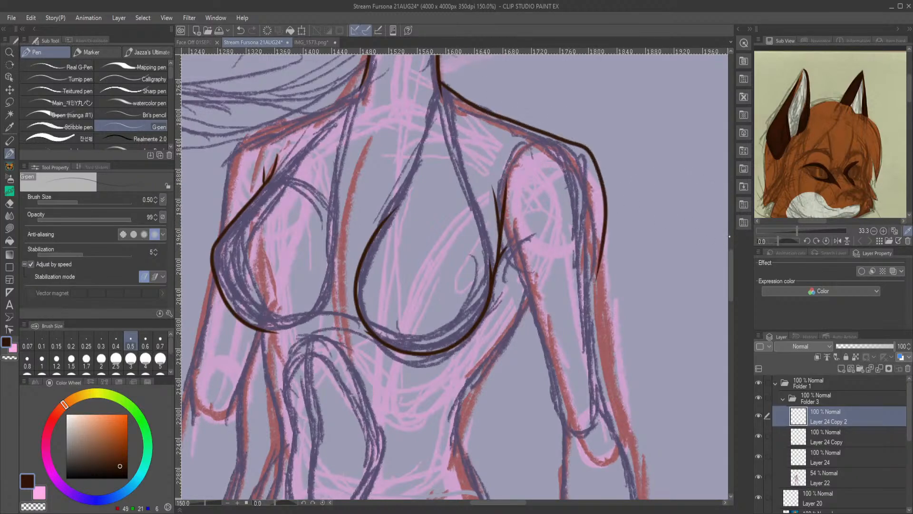
drag(731, 263, 731, 268)
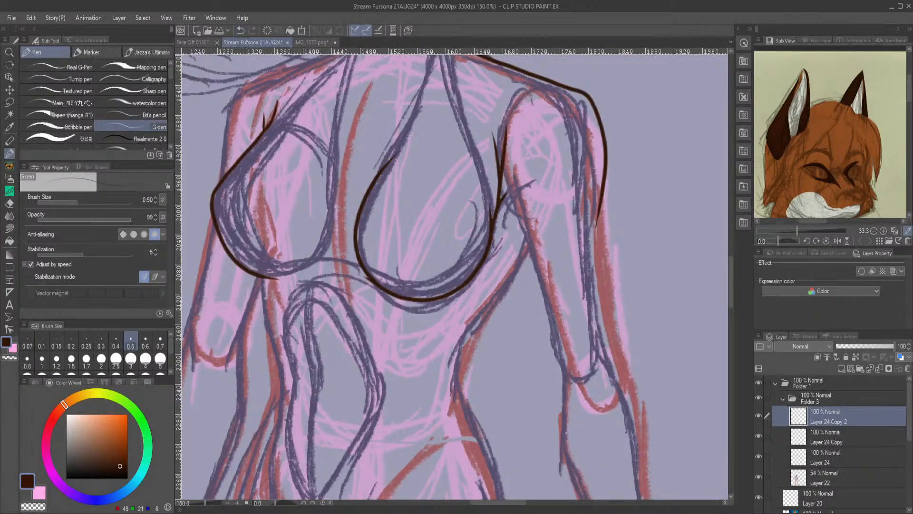
drag(731, 283, 731, 262)
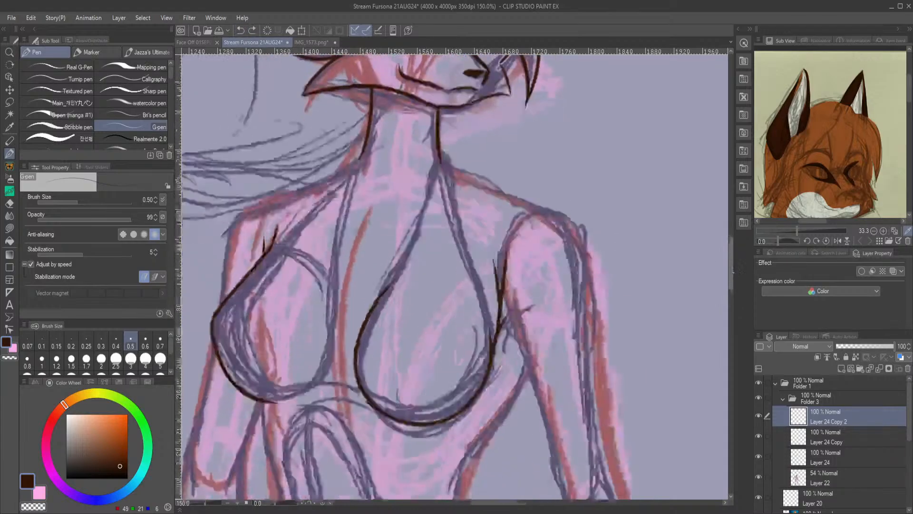
Ink the far shoulder from the base of the neck and both sides of the upper arm down to the elbow.
mouse_move(437, 143)
mouse_down()
mouse_move(516, 192)
mouse_move(574, 352)
mouse_up()
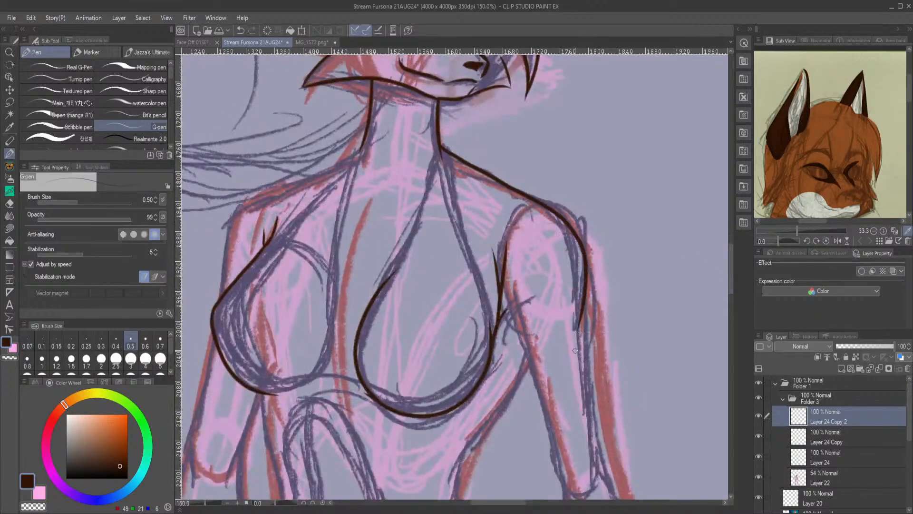
drag(731, 247, 734, 266)
drag(585, 172, 616, 352)
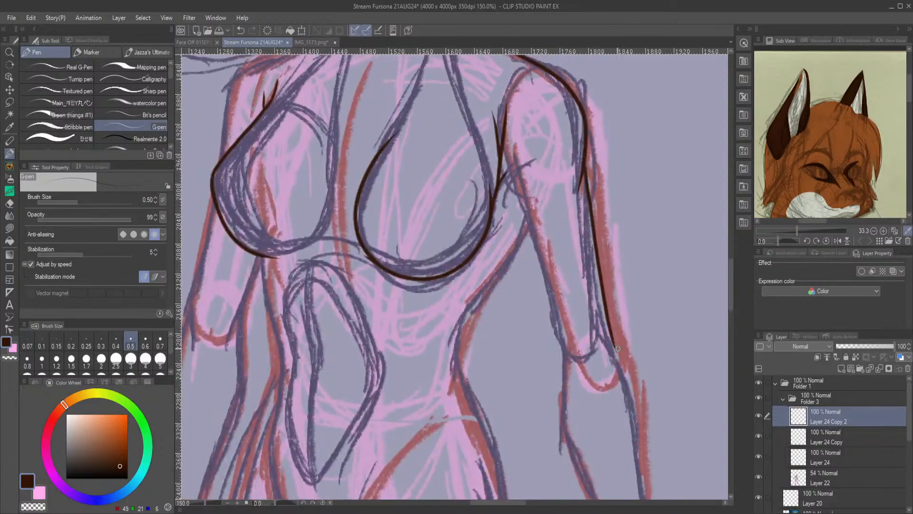
drag(503, 136, 564, 356)
Ink both sides of the far forearm from the elbow to the wrist.
drag(731, 271, 731, 297)
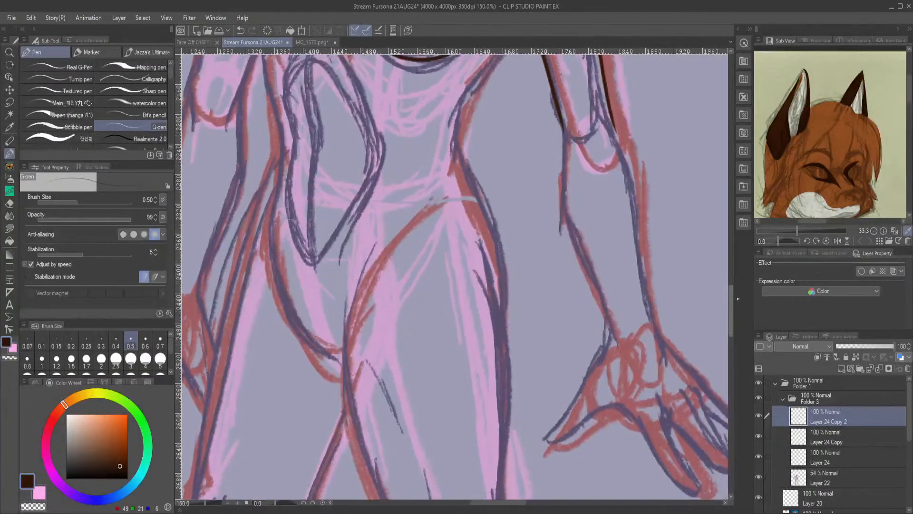
drag(499, 502, 519, 502)
mouse_move(369, 109)
mouse_down()
mouse_move(364, 202)
mouse_move(411, 344)
mouse_up()
mouse_move(411, 111)
mouse_down()
mouse_move(441, 185)
mouse_move(474, 354)
mouse_up()
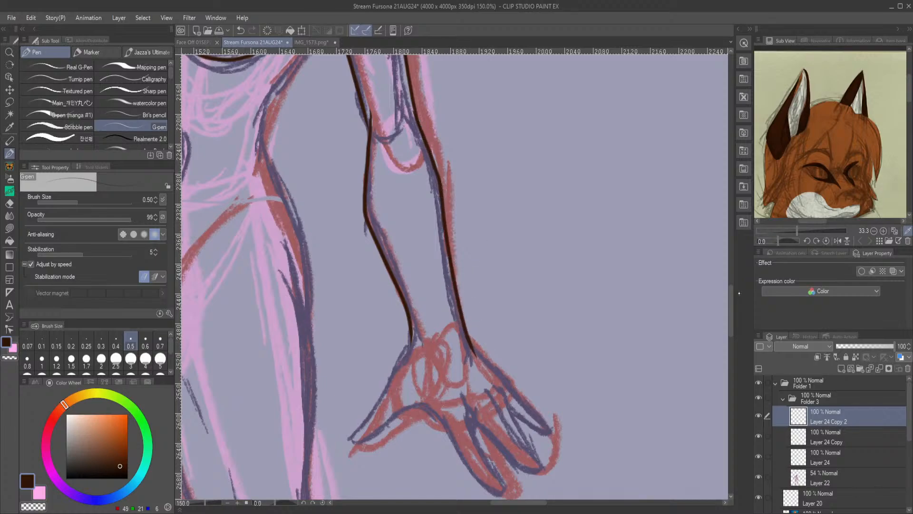
Ink the far hand's thumb from the wrist to its tip and back along its underside to the palm.
drag(731, 298, 731, 314)
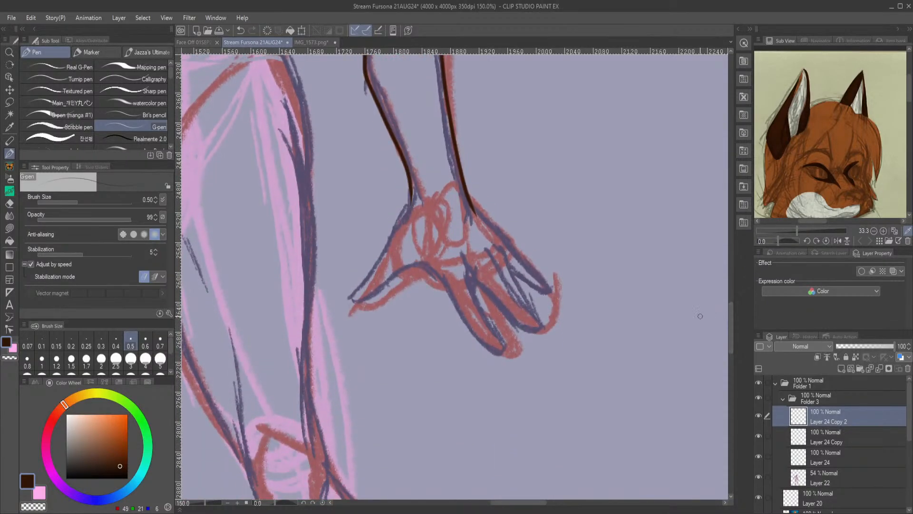
mouse_move(412, 193)
mouse_down()
mouse_move(338, 301)
mouse_move(348, 309)
mouse_move(434, 288)
mouse_up()
key(ctrl+z)
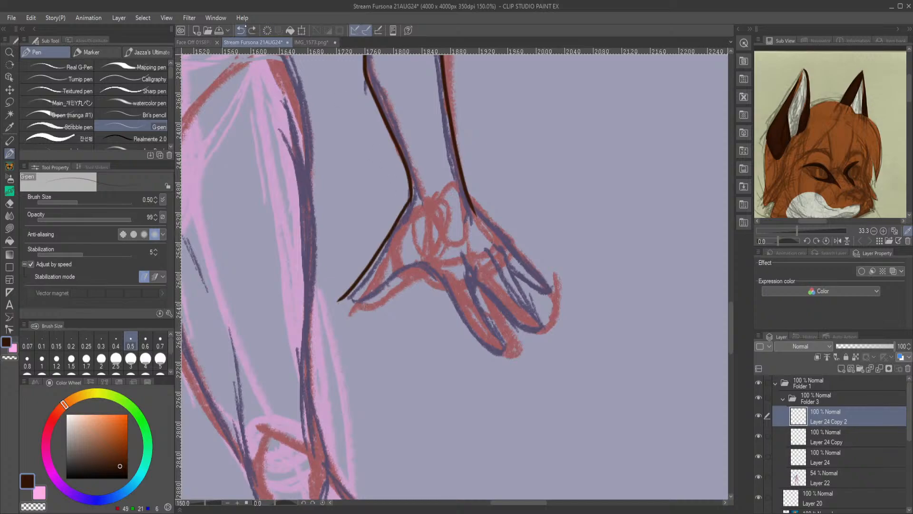
drag(339, 301, 433, 269)
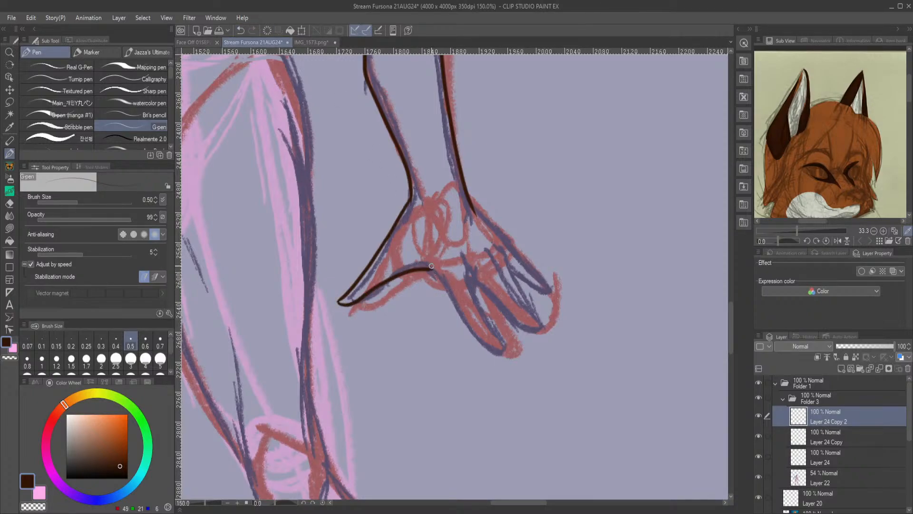
Ink the four fingers of the far hand and the hand's outer edge down from the wrist.
mouse_move(429, 267)
mouse_down()
mouse_move(481, 341)
mouse_move(508, 357)
mouse_move(468, 260)
mouse_move(462, 275)
mouse_move(547, 335)
mouse_move(499, 257)
mouse_up()
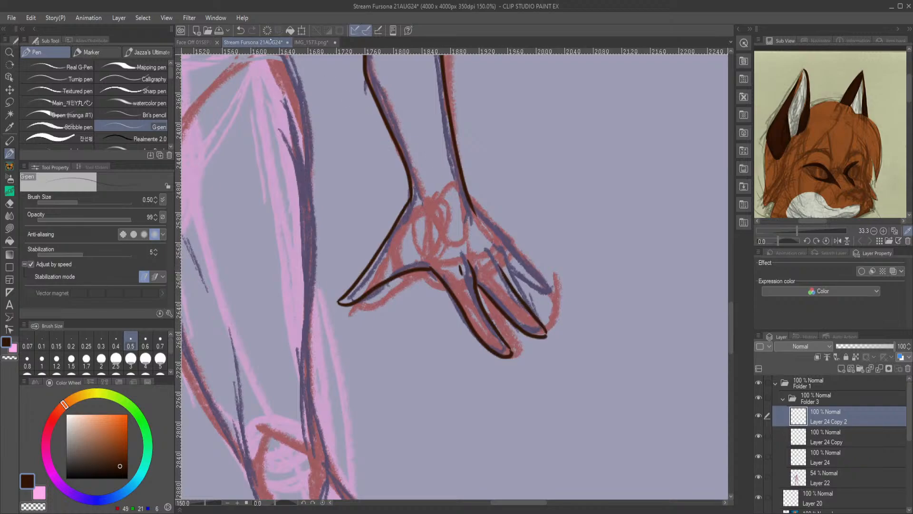
key(ctrl+z)
mouse_move(482, 247)
mouse_down()
mouse_move(528, 315)
mouse_move(555, 335)
mouse_up()
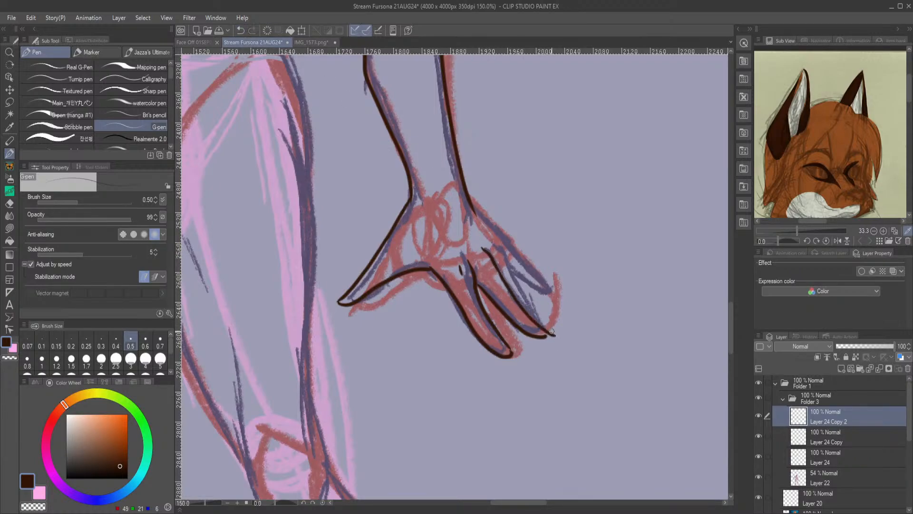
drag(494, 245, 544, 326)
mouse_move(471, 204)
mouse_down()
mouse_move(546, 289)
mouse_move(518, 278)
mouse_up()
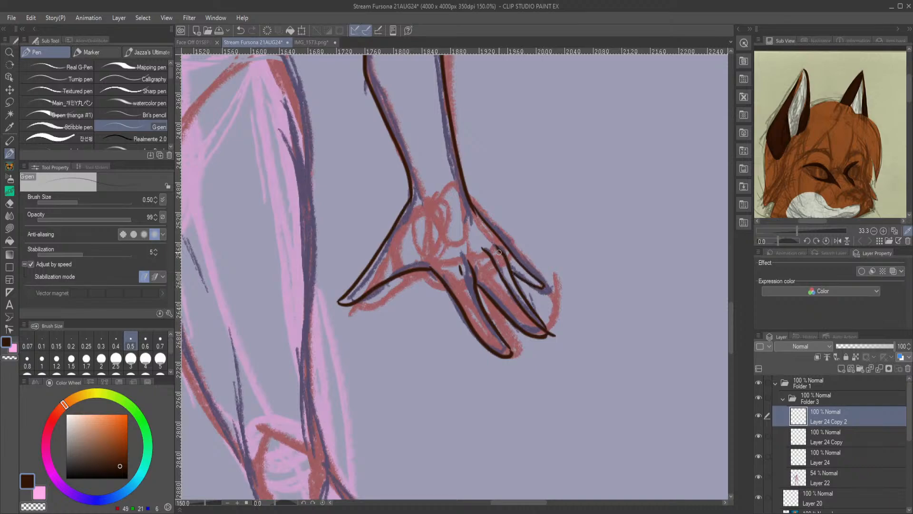
Redraw the inner line of the far hand's outermost finger from its tip back toward the knuckle.
click(240, 30)
drag(544, 288, 506, 261)
click(240, 30)
drag(541, 291, 503, 268)
Ink the near shoulder from the base of the neck over and down to the side of the bust.
scroll(480, 314, down, 5)
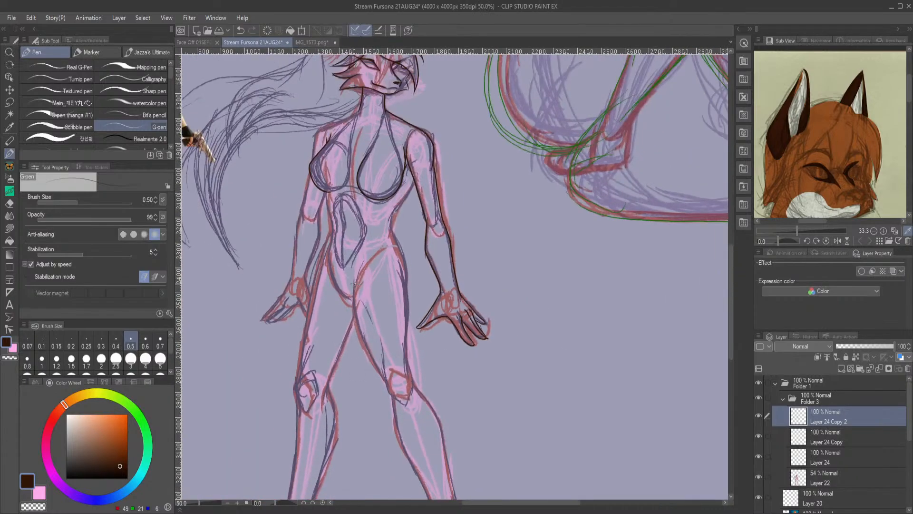
scroll(355, 284, up, 5)
scroll(442, 151, down, 3)
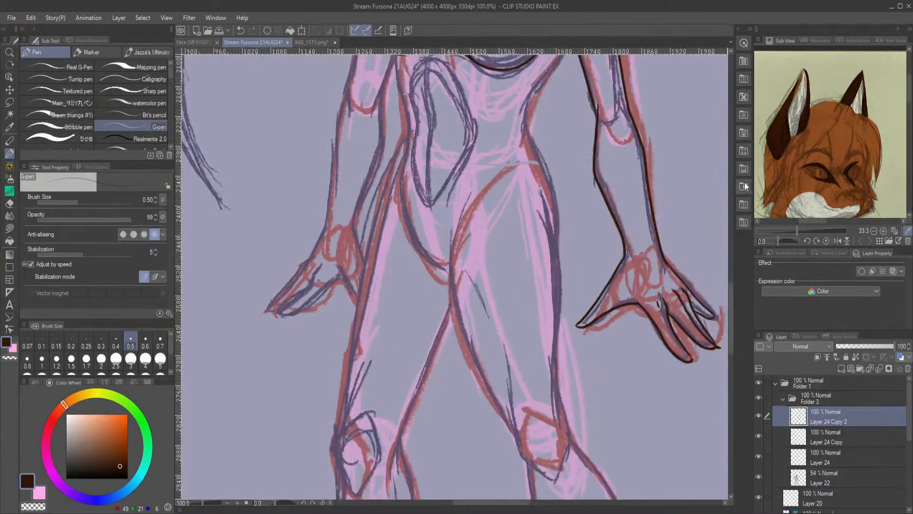
click(815, 40)
drag(814, 150, 814, 129)
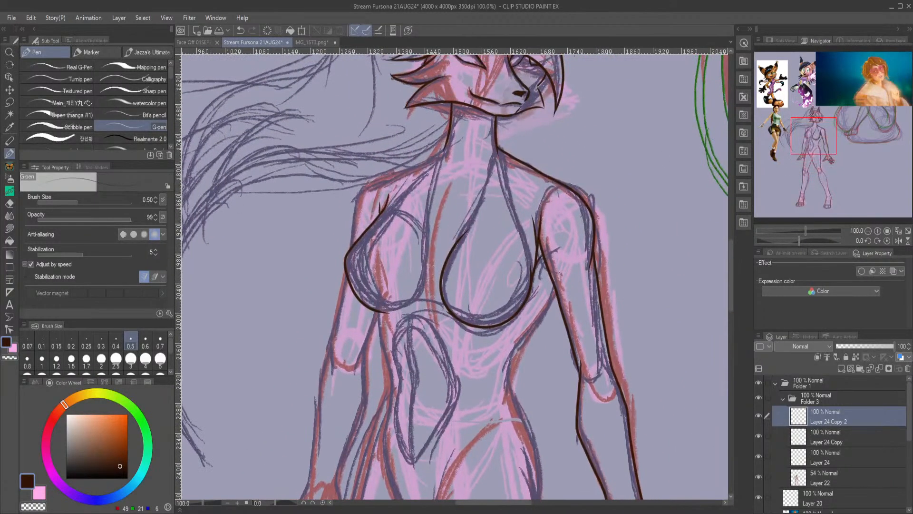
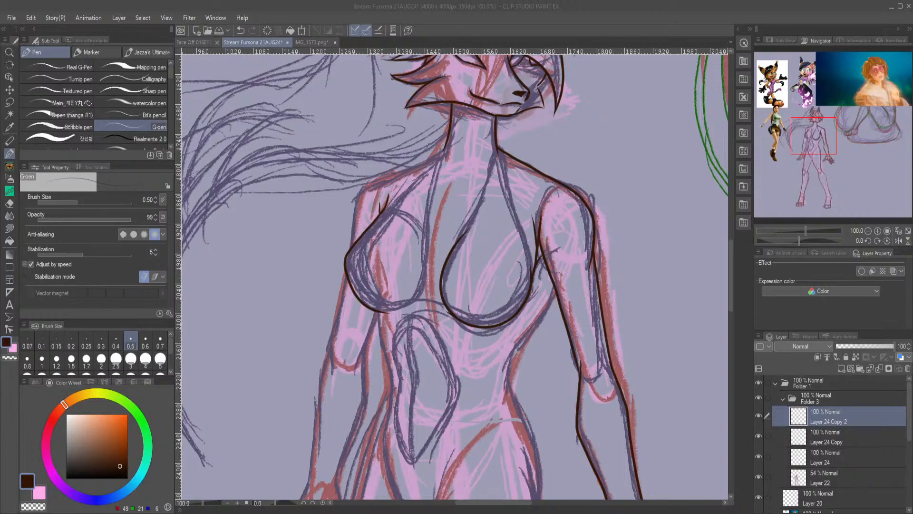
mouse_move(446, 144)
mouse_down()
mouse_move(364, 193)
mouse_move(351, 247)
mouse_up()
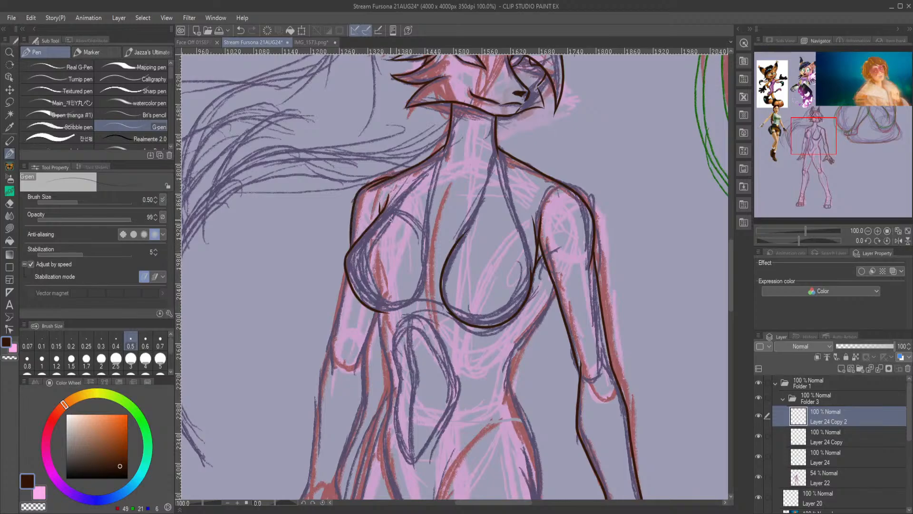
Ink both sides of the waist and the near leg's hip and outer thigh down toward the knee.
drag(827, 143, 827, 156)
drag(555, 128, 509, 213)
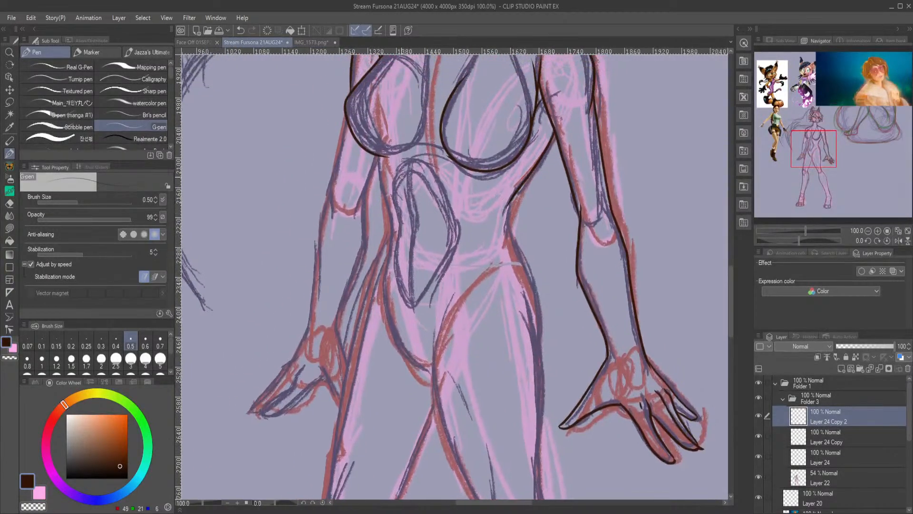
mouse_move(377, 153)
mouse_down()
mouse_move(396, 231)
mouse_move(390, 216)
mouse_move(391, 252)
mouse_move(390, 243)
mouse_move(352, 324)
mouse_move(319, 498)
mouse_up()
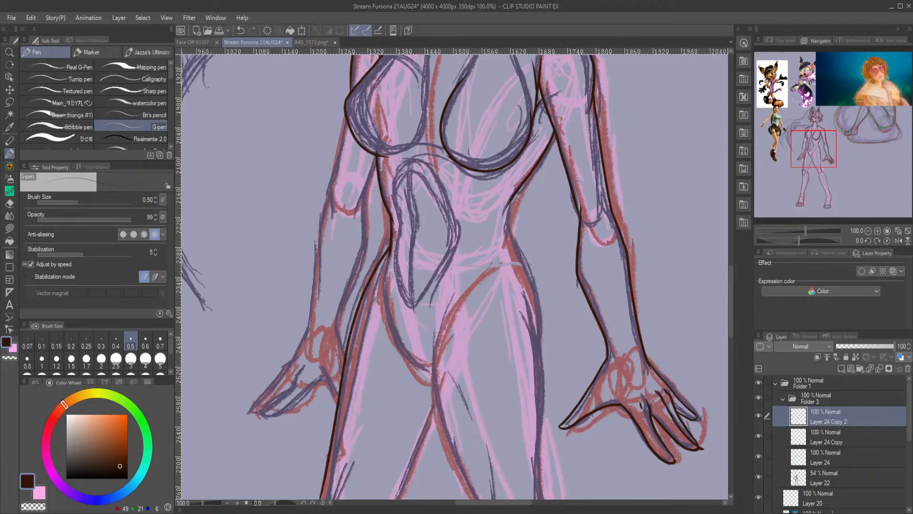
key(ctrl+z)
mouse_move(390, 241)
mouse_down()
mouse_move(363, 303)
mouse_move(319, 499)
mouse_up()
Ink the far leg's lower kneecap edge, the muscle line above it and the inner thigh up to the crotch.
drag(826, 156, 827, 166)
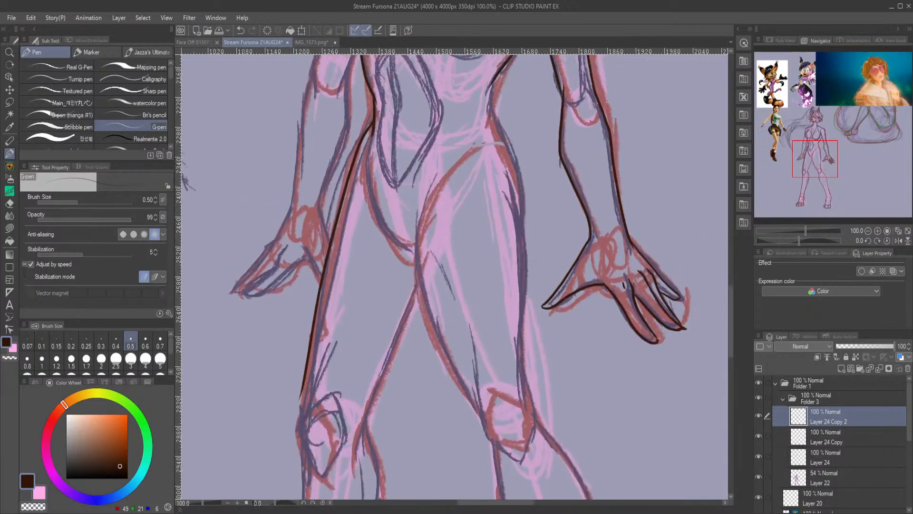
mouse_move(516, 460)
mouse_down()
mouse_move(494, 445)
mouse_move(456, 305)
mouse_up()
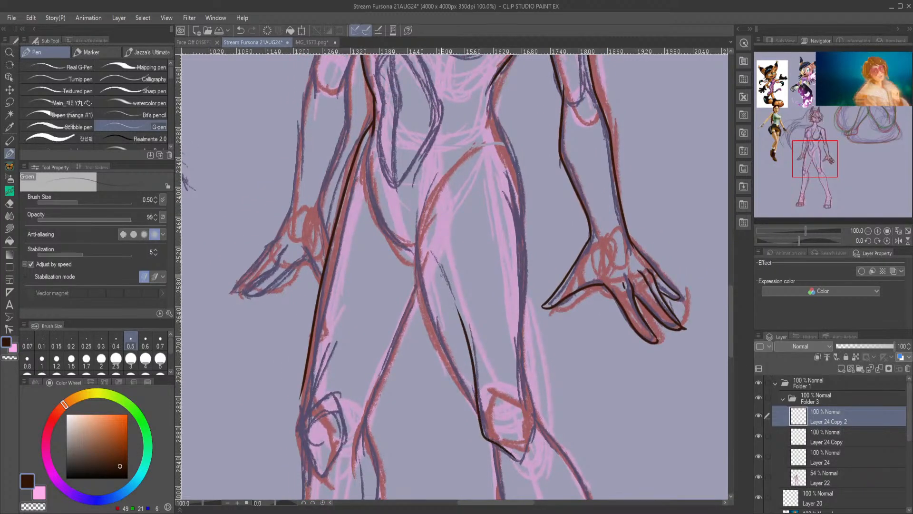
mouse_move(477, 415)
mouse_down()
mouse_move(437, 331)
mouse_move(418, 244)
mouse_move(440, 177)
mouse_up()
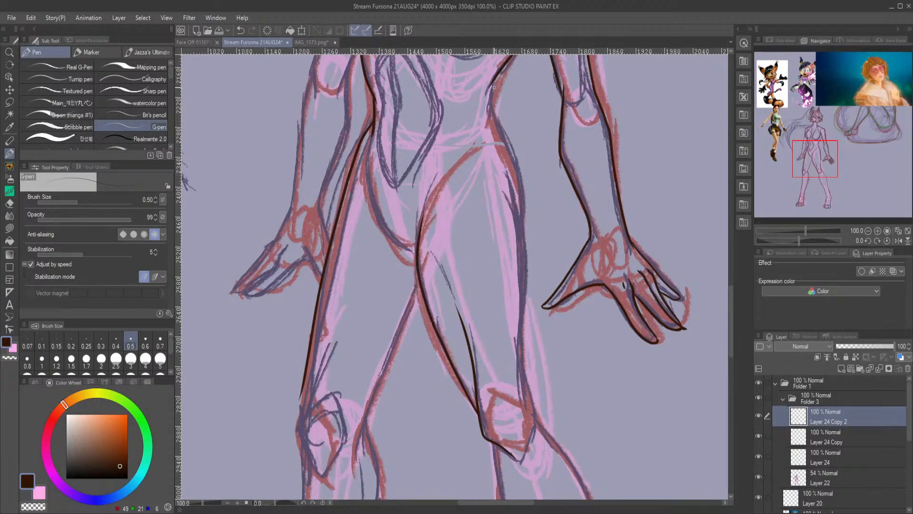
Ink the far hip and outer thigh down to the knee, plus the near leg's inner thigh and knee.
mouse_move(819, 169)
mouse_down()
mouse_move(824, 148)
mouse_move(824, 158)
mouse_up()
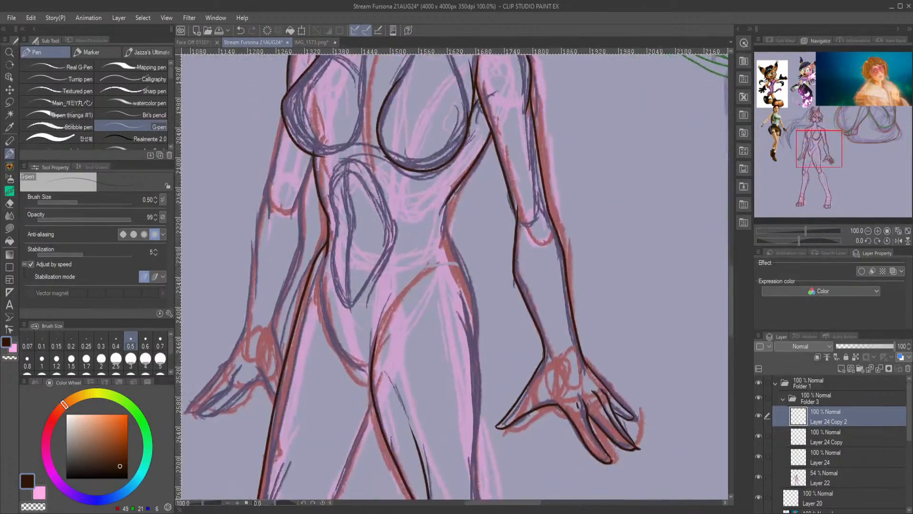
drag(448, 194, 478, 367)
drag(822, 157, 819, 167)
mouse_move(513, 417)
mouse_down()
mouse_move(515, 259)
mouse_move(501, 206)
mouse_up()
drag(407, 290, 345, 491)
mouse_move(290, 392)
mouse_down()
mouse_move(284, 433)
mouse_move(302, 471)
mouse_move(325, 450)
mouse_up()
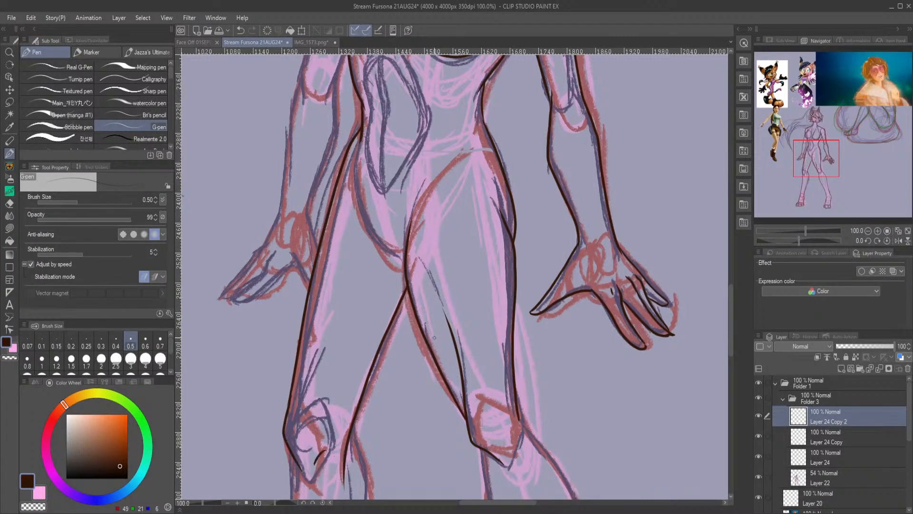
Ink the inner side of the far lower leg from the kneecap to the ankle, redrawing it until it follows the sketch.
drag(820, 165, 827, 185)
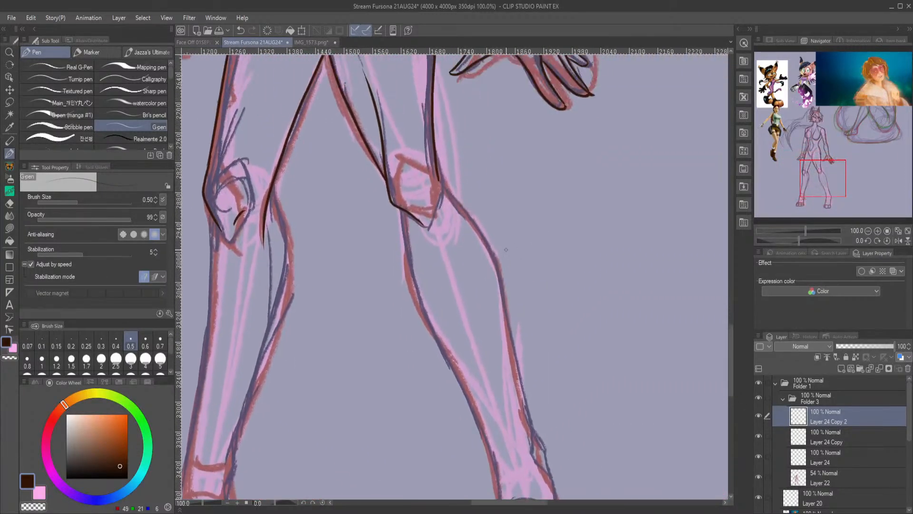
drag(399, 210, 492, 511)
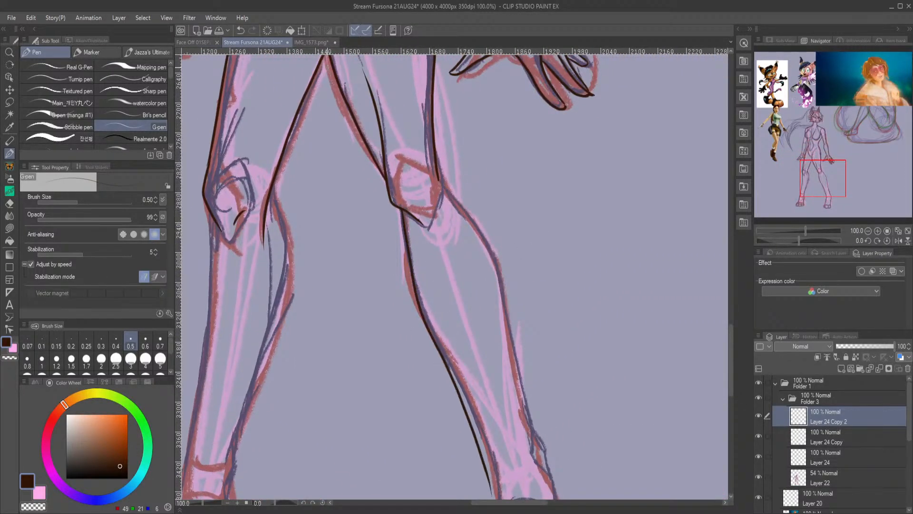
key(ctrl+z)
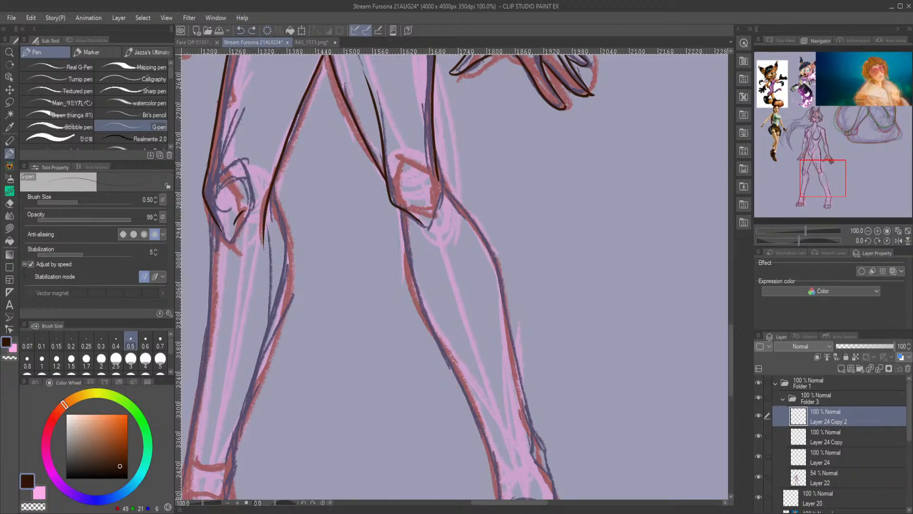
mouse_move(402, 210)
mouse_down()
mouse_move(413, 281)
mouse_move(517, 511)
mouse_up()
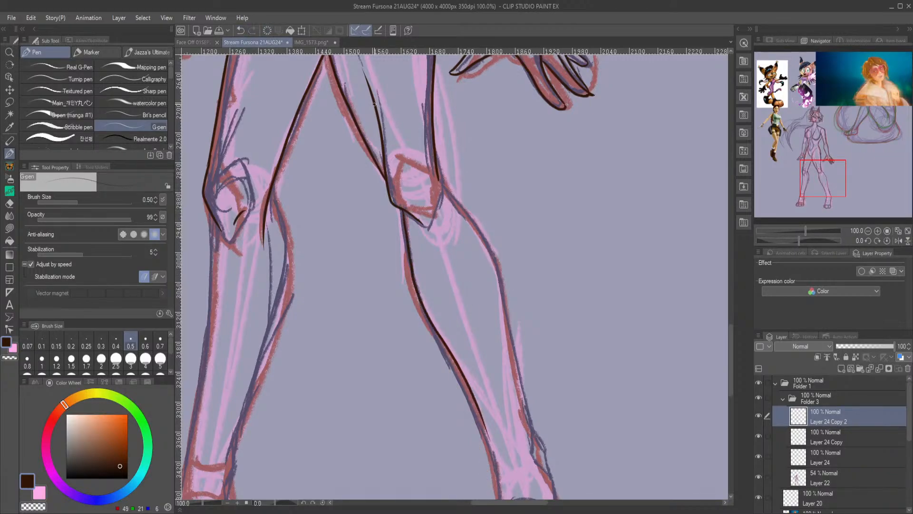
click(240, 30)
mouse_move(401, 209)
mouse_down()
mouse_move(416, 289)
mouse_move(456, 360)
mouse_move(507, 499)
mouse_up()
click(240, 30)
mouse_move(400, 205)
mouse_down()
mouse_move(417, 310)
mouse_move(480, 436)
mouse_move(504, 498)
mouse_up()
Ink the outer side of the far calf from the knee down toward the ankle.
mouse_move(438, 167)
mouse_down()
mouse_move(494, 260)
mouse_move(525, 395)
mouse_move(562, 497)
mouse_up()
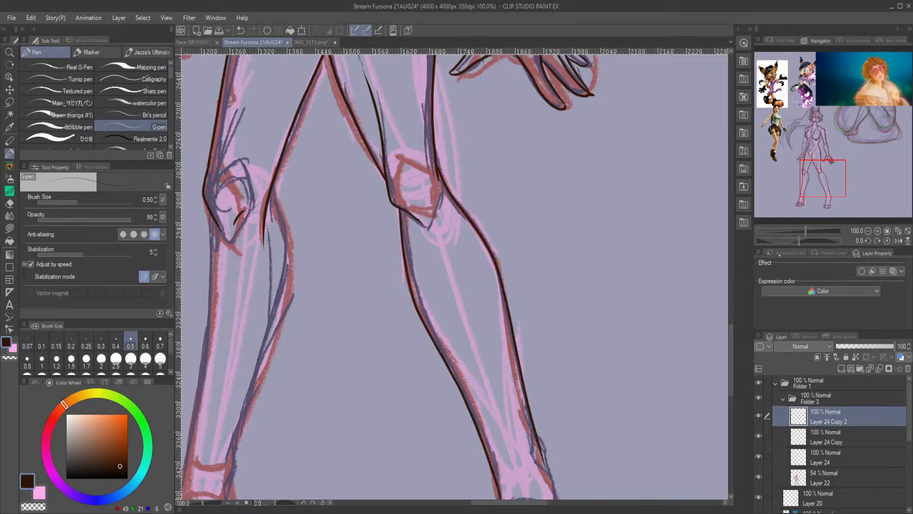
key(ctrl+z)
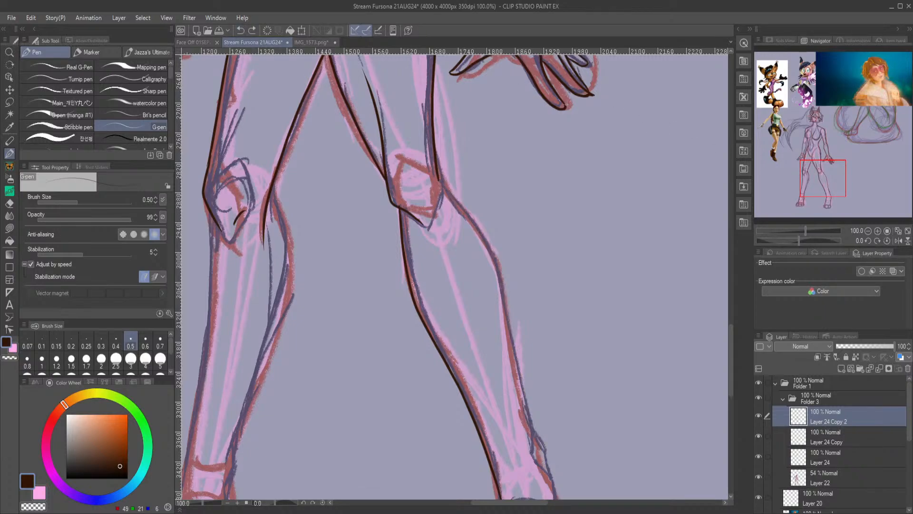
mouse_move(432, 56)
mouse_down()
mouse_move(433, 170)
mouse_move(480, 240)
mouse_move(535, 447)
mouse_up()
Ink the far leg's outer ankle bump and continue down the foot's outer edge to the toes.
drag(831, 183, 830, 200)
drag(534, 221, 543, 266)
drag(529, 199, 544, 275)
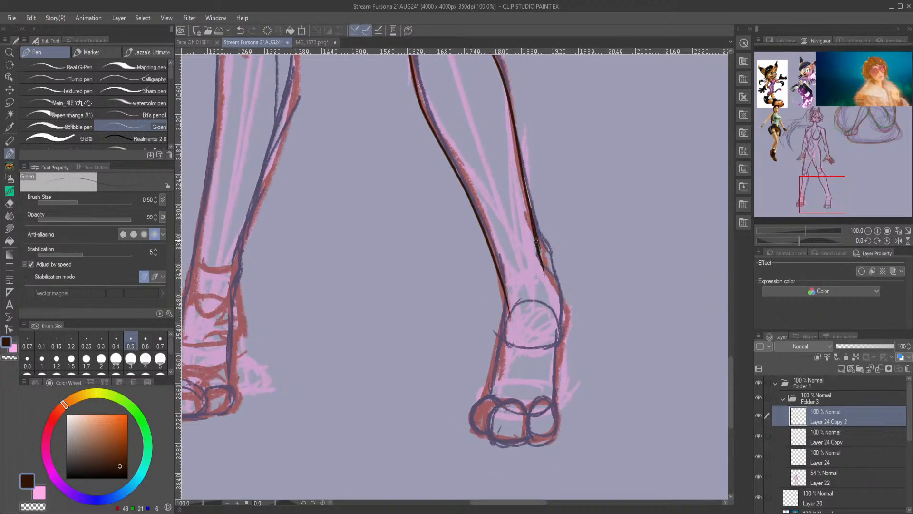
click(242, 29)
mouse_move(535, 231)
mouse_down()
mouse_move(559, 299)
mouse_move(553, 285)
mouse_move(558, 425)
mouse_up()
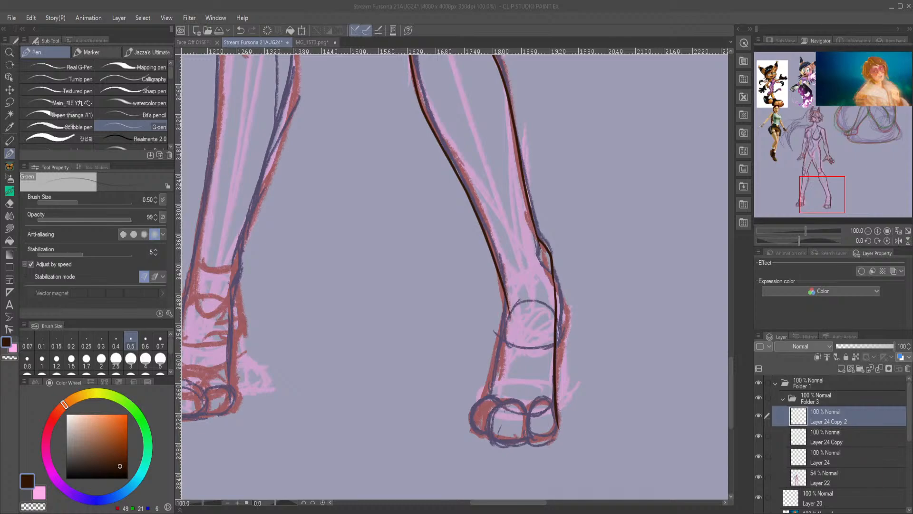
Ink the three rounded toes of the far foot and its inner edge up to the ankle.
click(678, 68)
drag(819, 172, 828, 199)
scroll(383, 352, up, 5)
scroll(383, 352, up, 2)
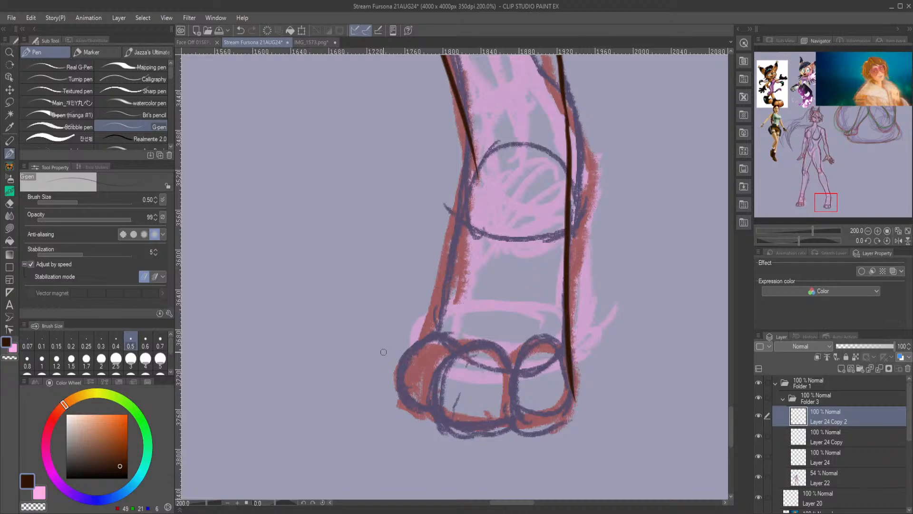
mouse_move(571, 385)
mouse_down()
mouse_move(574, 407)
mouse_move(500, 418)
mouse_up()
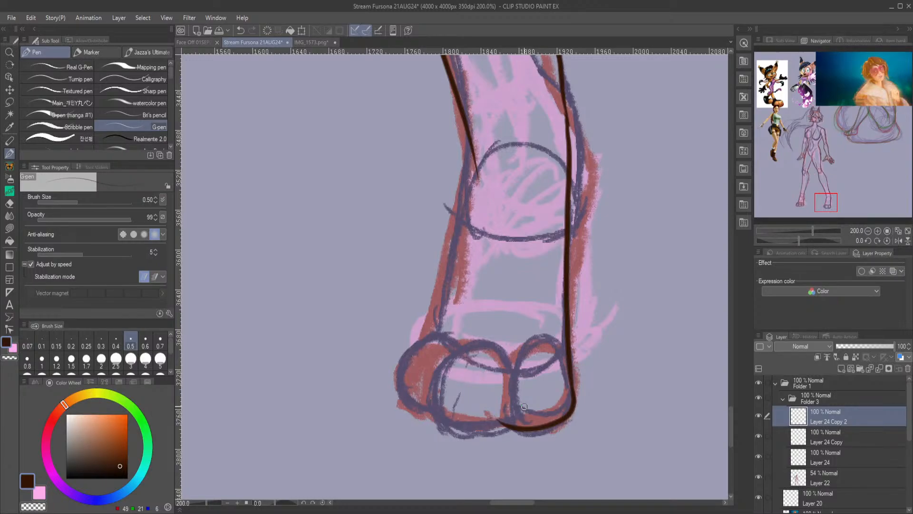
key(ctrl+z)
mouse_move(548, 353)
mouse_down()
mouse_move(553, 346)
mouse_move(542, 347)
mouse_move(523, 417)
mouse_up()
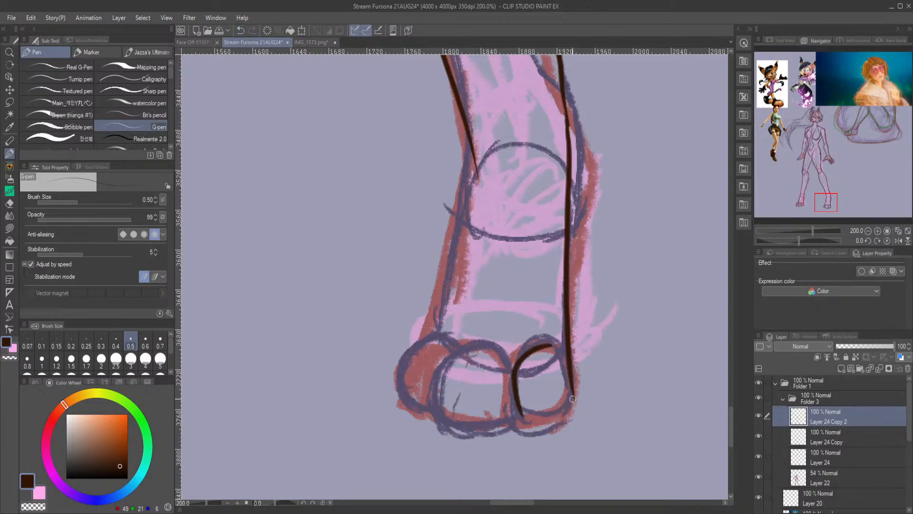
mouse_move(573, 397)
mouse_down()
mouse_move(537, 419)
mouse_move(516, 386)
mouse_move(511, 423)
mouse_move(466, 429)
mouse_move(437, 413)
mouse_move(445, 361)
mouse_move(473, 347)
mouse_up()
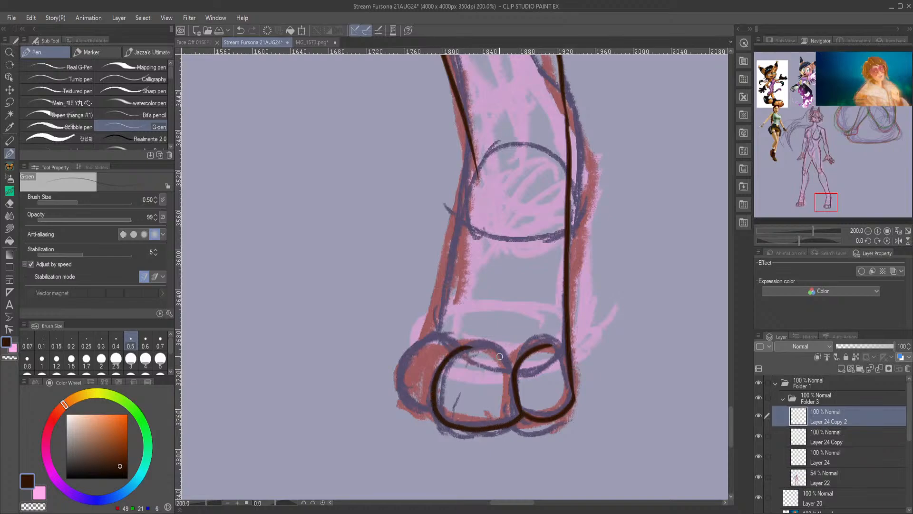
mouse_move(433, 415)
mouse_down()
mouse_move(422, 415)
mouse_move(440, 340)
mouse_move(452, 340)
mouse_move(476, 176)
mouse_up()
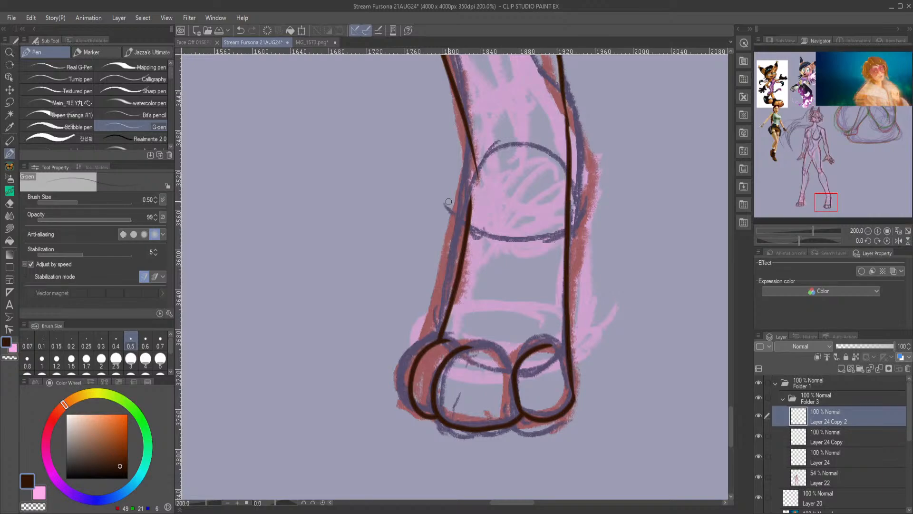
drag(473, 136, 468, 212)
Ink both sides of the near lower leg from the knee down to the ankle.
drag(825, 201, 803, 175)
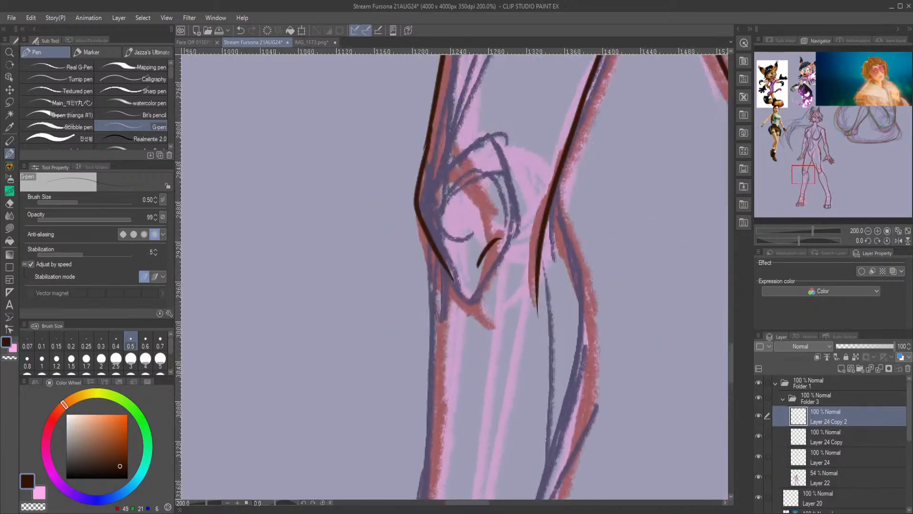
drag(813, 231, 806, 231)
drag(804, 186, 809, 191)
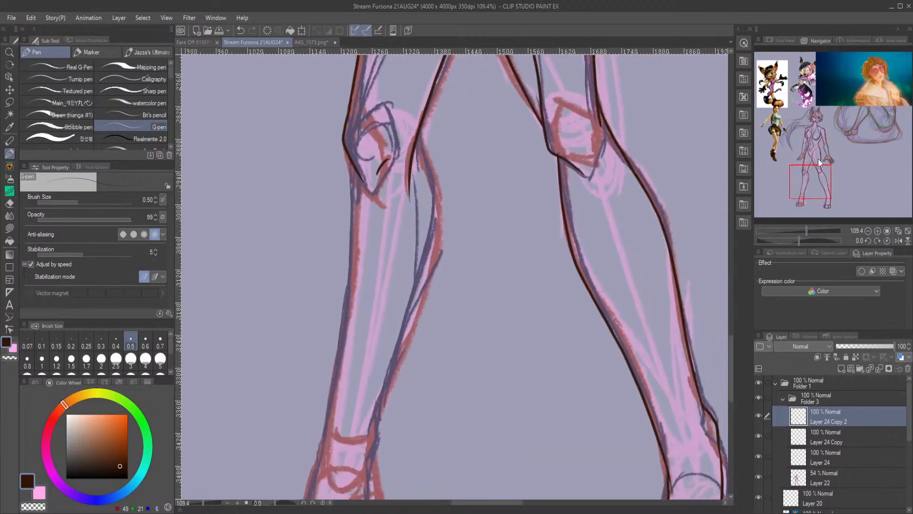
mouse_move(418, 129)
mouse_down()
mouse_move(432, 218)
mouse_move(372, 471)
mouse_up()
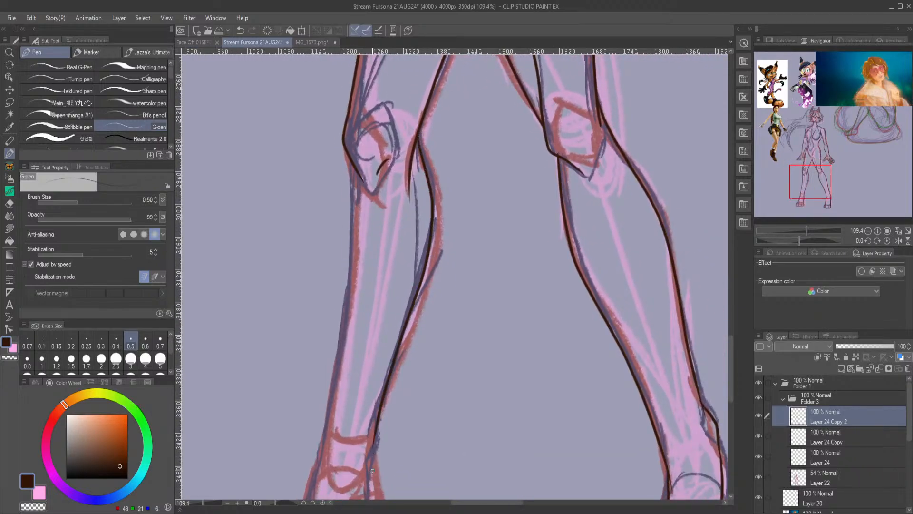
mouse_move(353, 158)
mouse_down()
mouse_move(348, 271)
mouse_move(318, 474)
mouse_up()
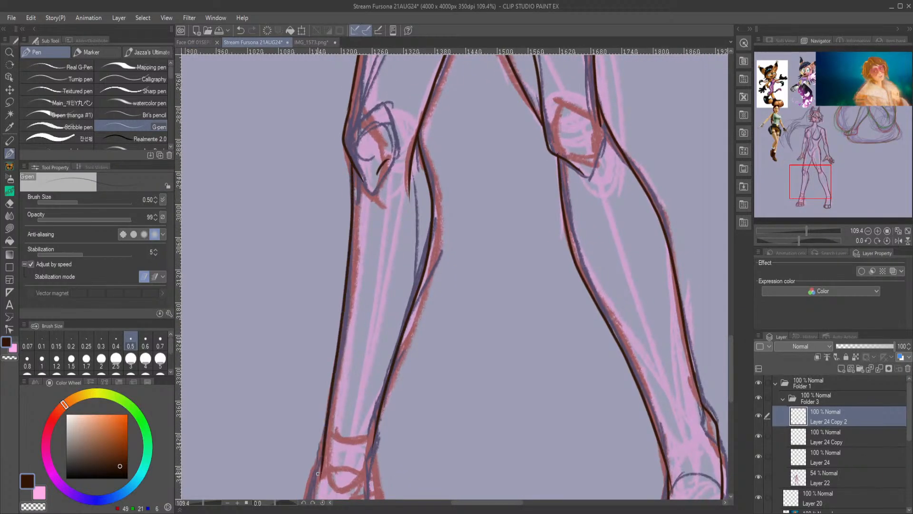
Ink the near leg's inner ankle bump and the foot's inner edge down to the toes.
drag(812, 179, 807, 198)
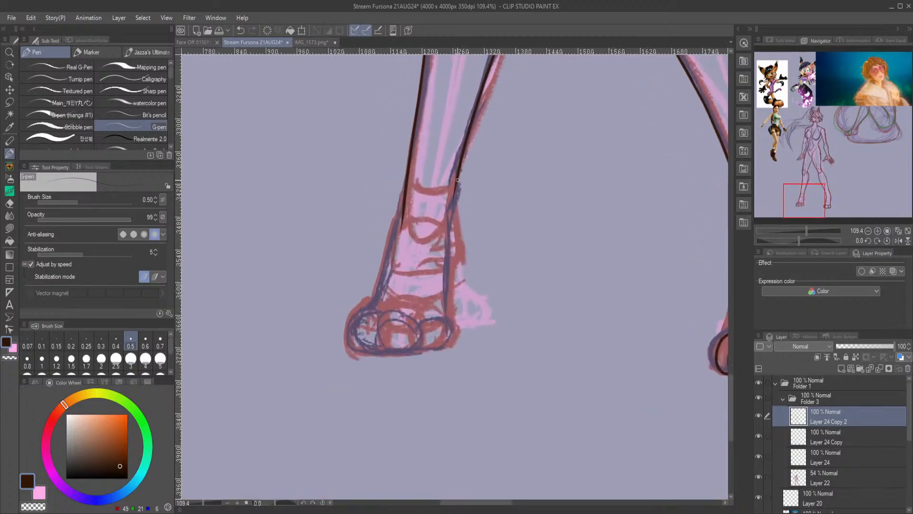
drag(459, 187, 452, 241)
scroll(312, 342, up, 3)
scroll(476, 238, up, 3)
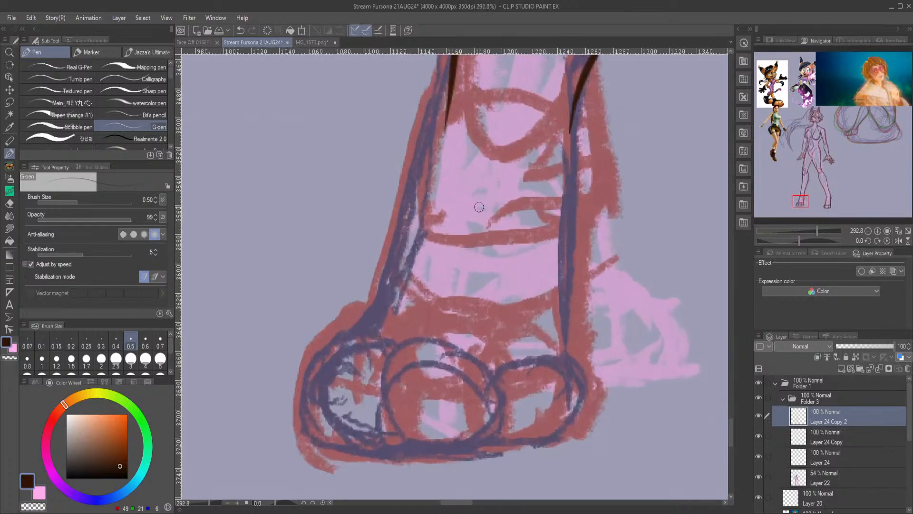
scroll(479, 207, down, 1)
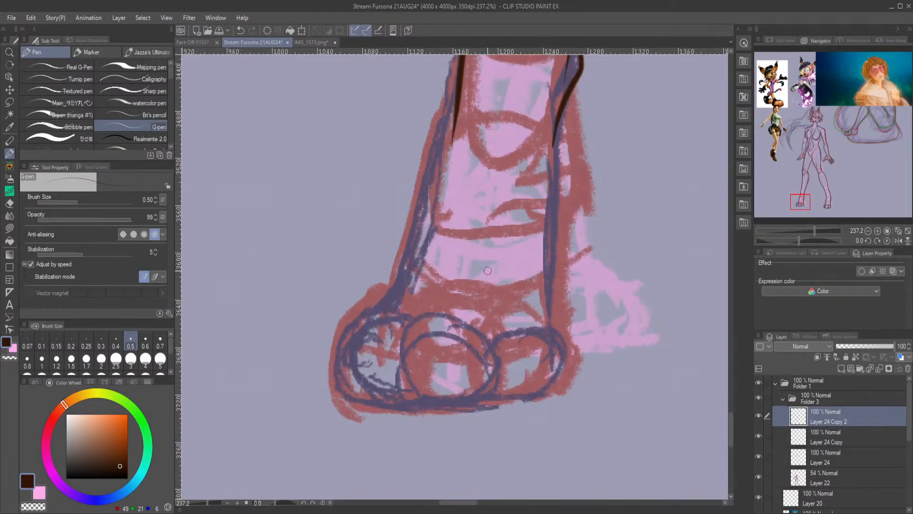
mouse_move(560, 101)
mouse_down()
mouse_move(554, 339)
mouse_move(544, 378)
mouse_move(520, 391)
mouse_move(537, 382)
mouse_move(528, 395)
mouse_move(495, 333)
mouse_up()
click(240, 30)
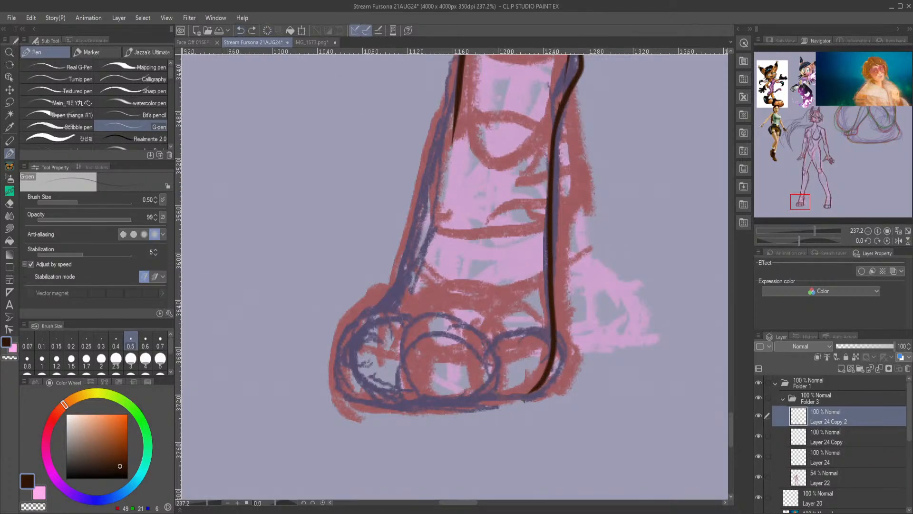
Ink the rounded outline of the near foot's innermost toe, redrawing the curve once.
mouse_move(527, 393)
mouse_down()
mouse_move(544, 369)
mouse_move(471, 357)
mouse_up()
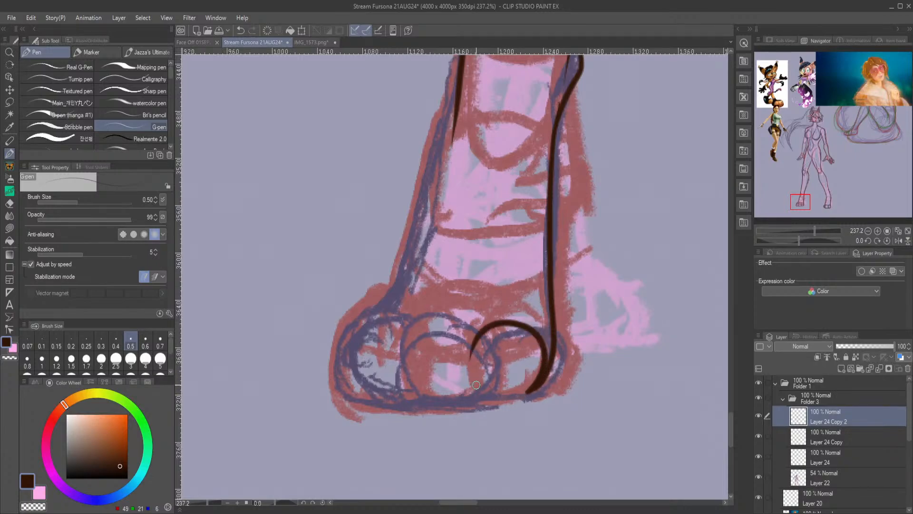
click(240, 30)
mouse_move(527, 328)
mouse_down()
mouse_move(509, 330)
mouse_move(543, 389)
mouse_move(549, 378)
mouse_up()
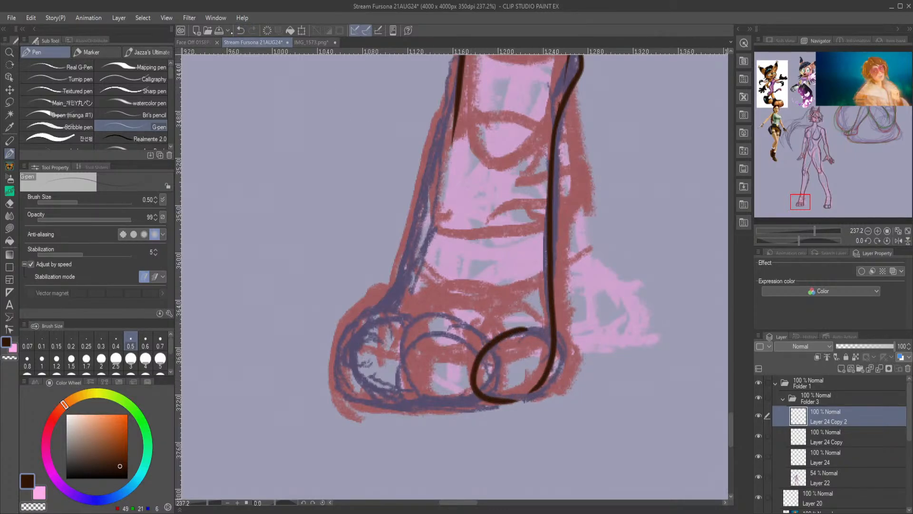
Undo and redraw the near foot's innermost toe, then ink the other two toes and the foot's outer edge up to the ankle.
click(240, 30)
mouse_move(540, 393)
mouse_down()
mouse_move(489, 392)
mouse_move(494, 328)
mouse_move(388, 368)
mouse_move(455, 406)
mouse_move(495, 393)
mouse_up()
mouse_move(415, 401)
mouse_down()
mouse_move(355, 403)
mouse_move(323, 374)
mouse_move(413, 309)
mouse_up()
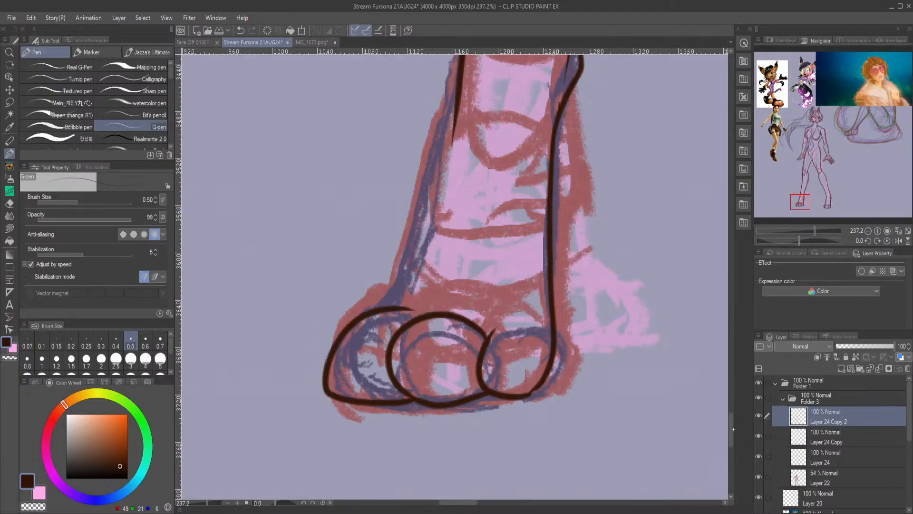
drag(732, 428, 731, 413)
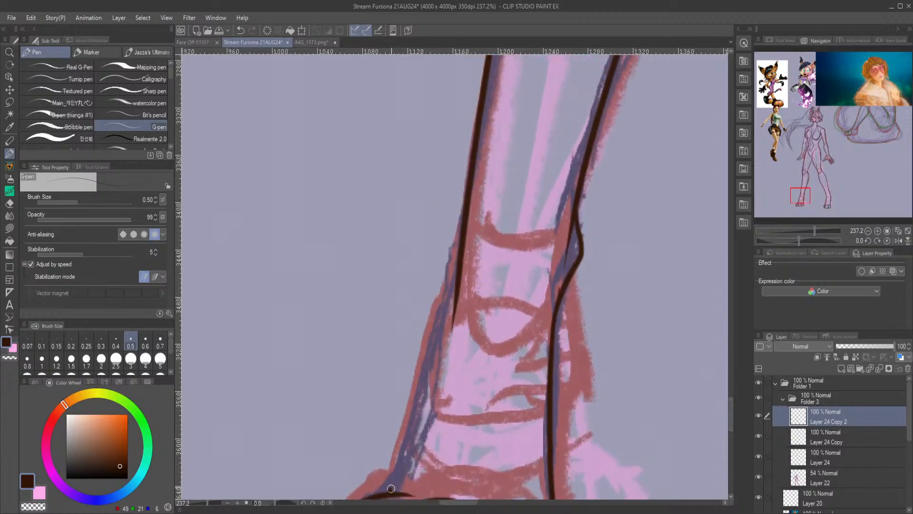
mouse_move(390, 489)
mouse_down()
mouse_move(428, 400)
mouse_move(457, 273)
mouse_up()
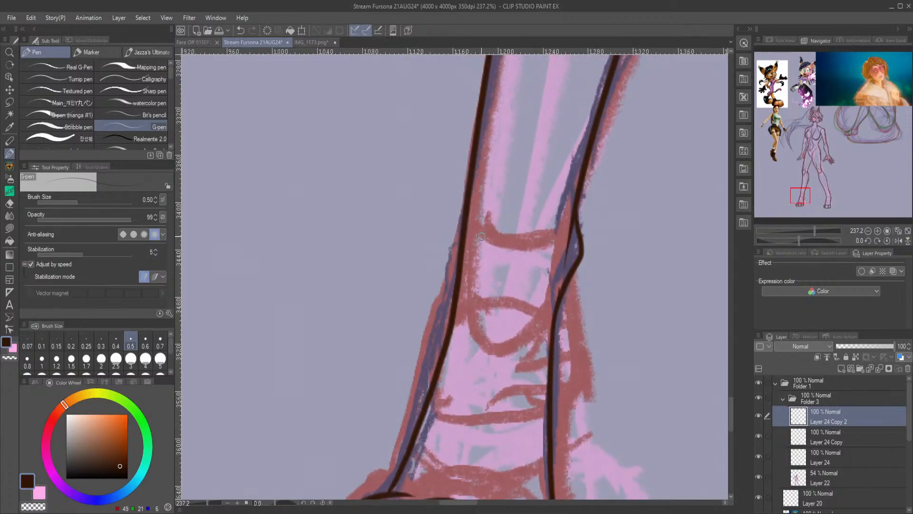
Ink both sides of the near upper arm from beside the breast down to the elbow, redrawing both lines once.
scroll(481, 236, down, 4)
drag(808, 199, 816, 152)
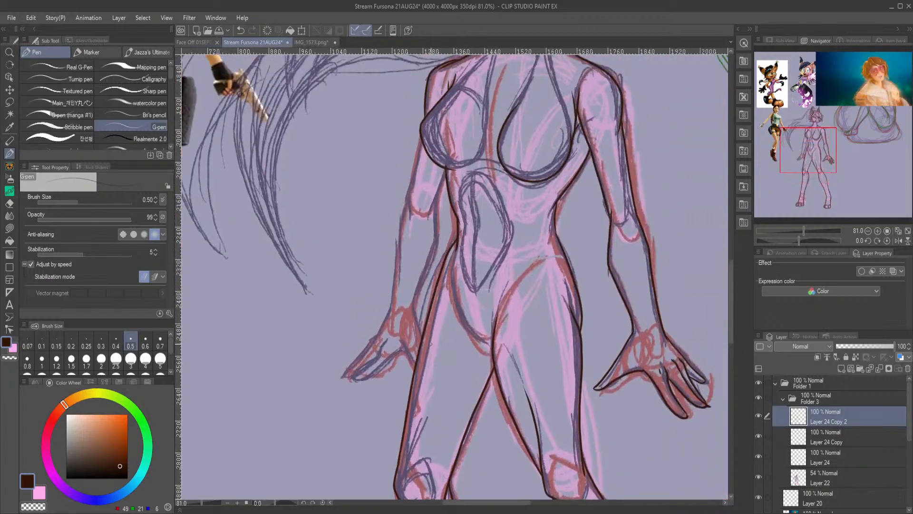
scroll(409, 269, up, 1)
scroll(456, 272, up, 1)
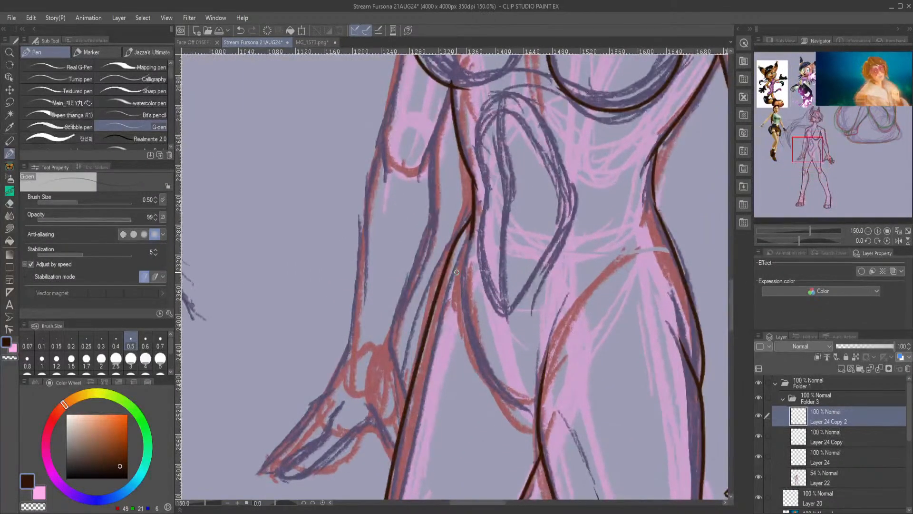
drag(807, 146, 808, 141)
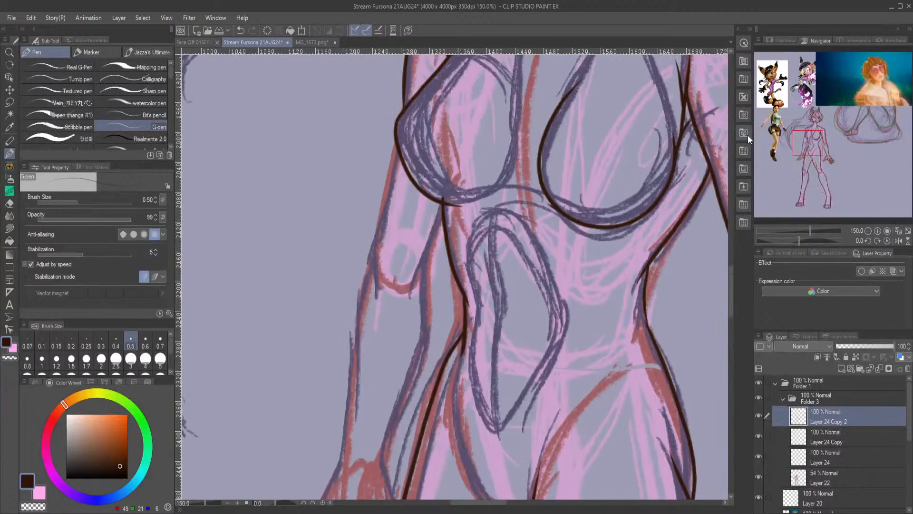
scroll(477, 225, up, 1)
drag(359, 104, 324, 342)
drag(380, 323, 420, 217)
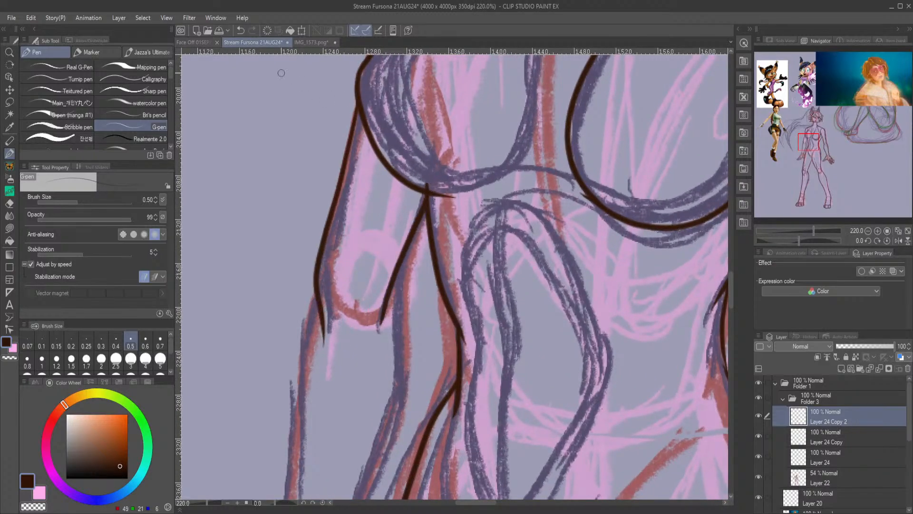
click(241, 30)
click(241, 30)
mouse_move(326, 323)
mouse_down()
mouse_move(334, 200)
mouse_move(360, 97)
mouse_up()
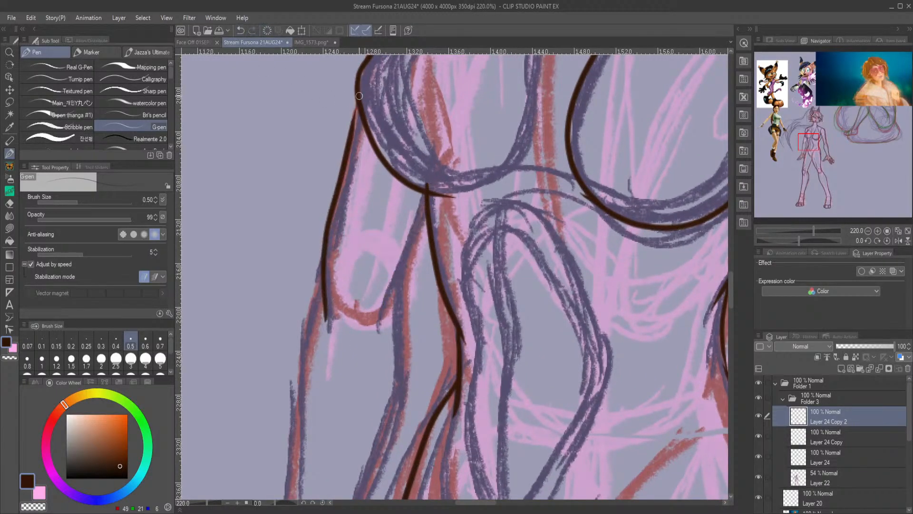
drag(427, 194, 375, 328)
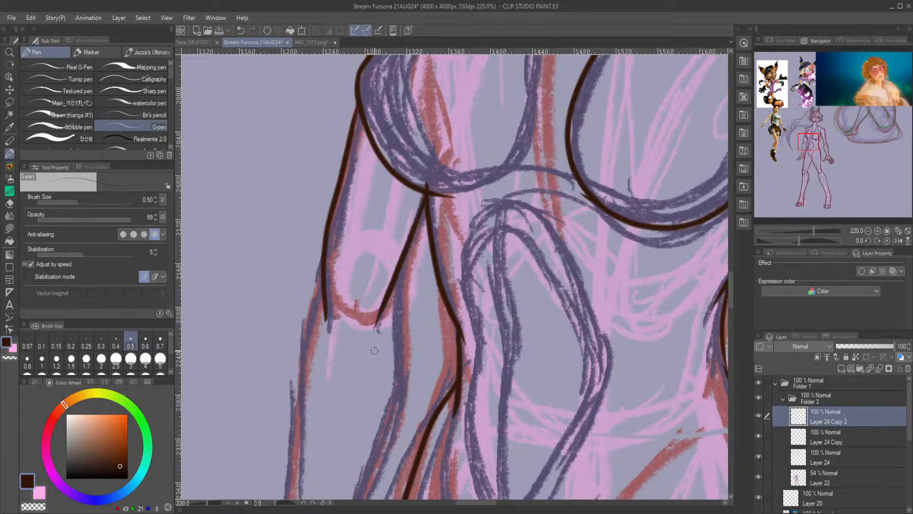
Ink both sides of the near forearm from the elbow down to the wrist.
drag(818, 143, 817, 150)
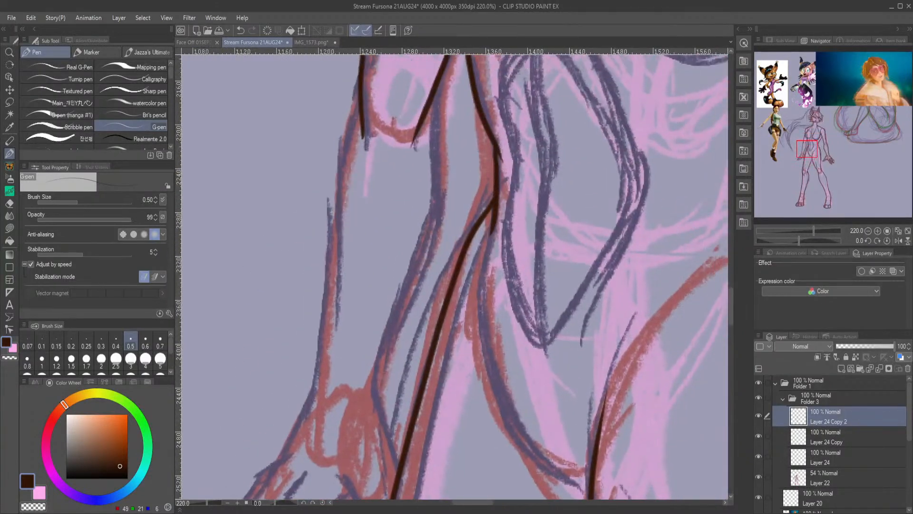
drag(442, 73, 368, 453)
mouse_move(359, 85)
mouse_down()
mouse_move(312, 381)
mouse_move(284, 452)
mouse_up()
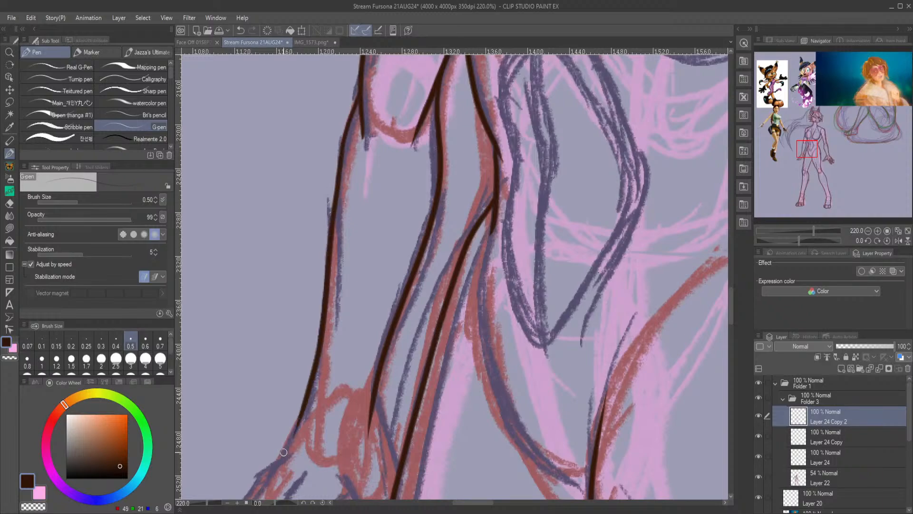
Ink the near hand's inner wrist edge, the curve beside the thigh and the innermost finger, redrawing lines that miss the sketch.
drag(812, 152, 804, 160)
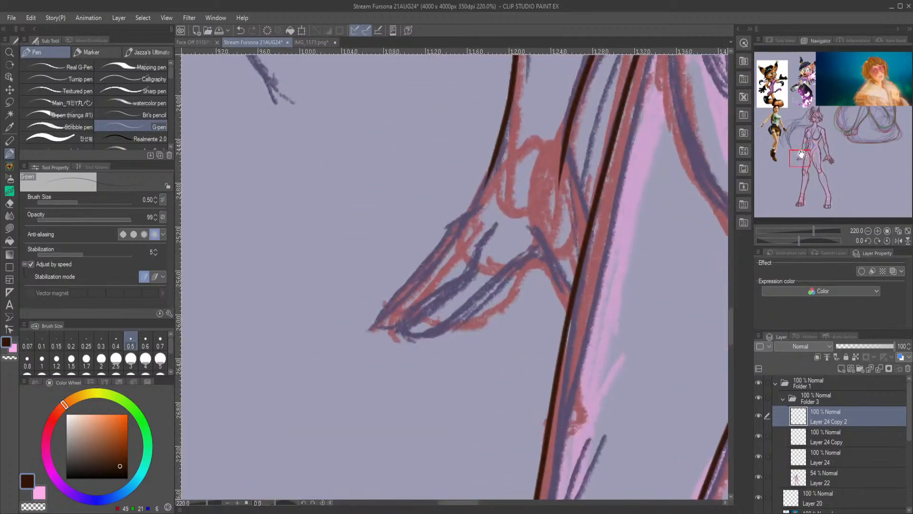
drag(564, 158, 575, 269)
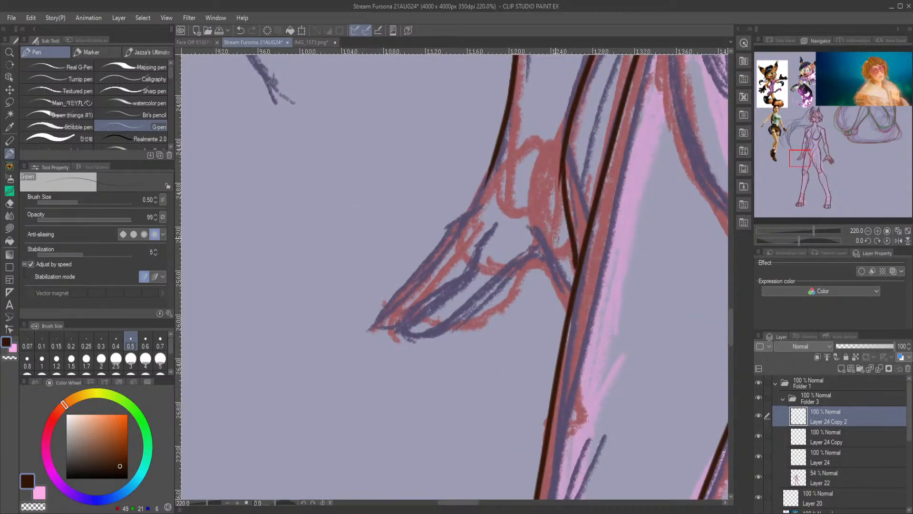
click(240, 30)
drag(565, 152, 577, 257)
mouse_move(572, 291)
mouse_down()
mouse_move(564, 275)
mouse_move(503, 261)
mouse_up()
mouse_move(498, 220)
mouse_down()
mouse_move(399, 333)
mouse_move(418, 334)
mouse_move(498, 268)
mouse_move(541, 254)
mouse_move(518, 256)
mouse_move(400, 331)
mouse_up()
key(ctrl+z)
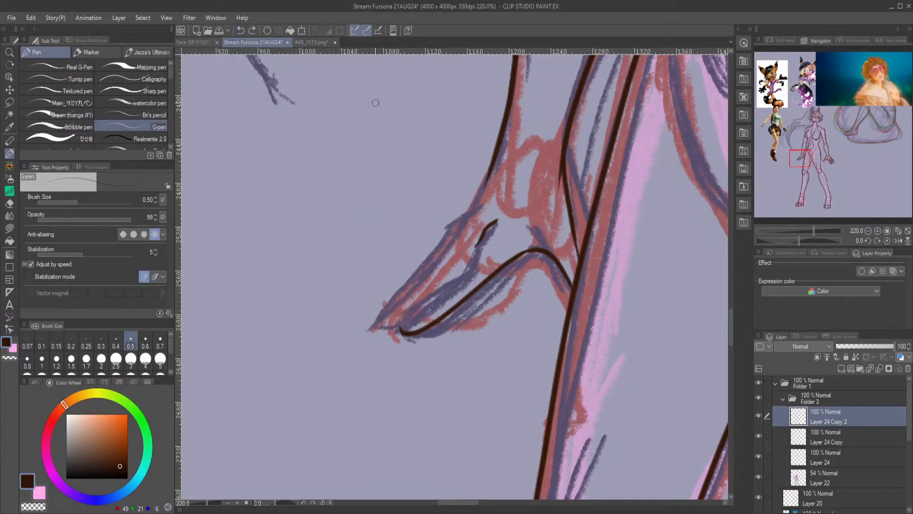
click(241, 30)
mouse_move(480, 240)
mouse_down()
mouse_move(400, 337)
mouse_move(436, 334)
mouse_move(482, 286)
mouse_move(471, 299)
mouse_move(527, 253)
mouse_move(547, 252)
mouse_up()
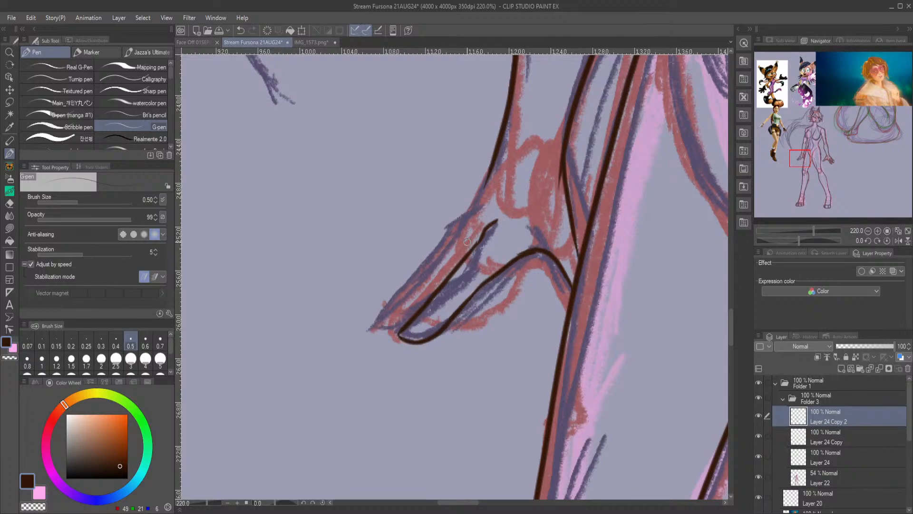
Ink the near hand's outer fingers and close the back of the hand up to the wrist.
mouse_move(480, 209)
mouse_down()
mouse_move(464, 240)
mouse_move(380, 323)
mouse_move(376, 330)
mouse_move(401, 336)
mouse_up()
mouse_move(478, 213)
mouse_down()
mouse_move(456, 224)
mouse_move(419, 283)
mouse_up()
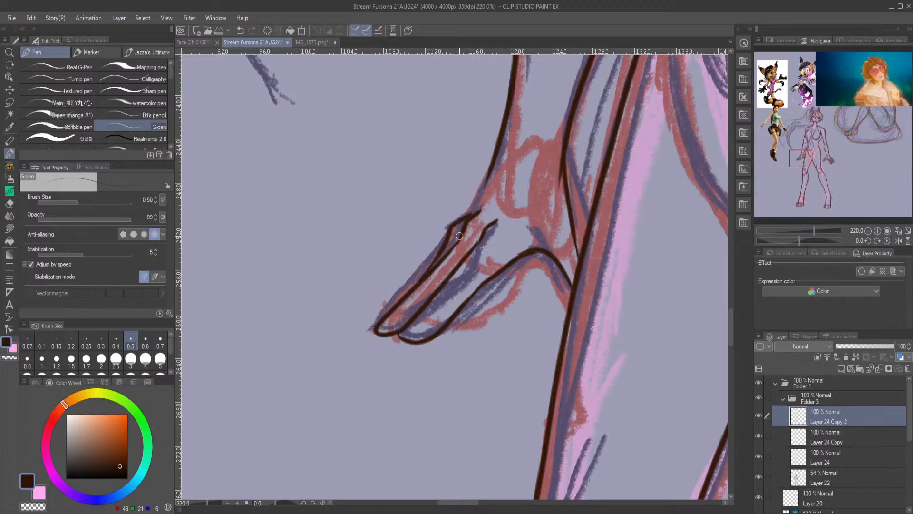
drag(493, 169, 458, 222)
mouse_move(388, 337)
mouse_down()
mouse_move(394, 348)
mouse_move(399, 340)
mouse_up()
Ink a fuller outward curve for the far hip from the upper thigh to below the waist, redrawing it until it fits.
scroll(466, 244, down, 5)
scroll(624, 243, down, 1)
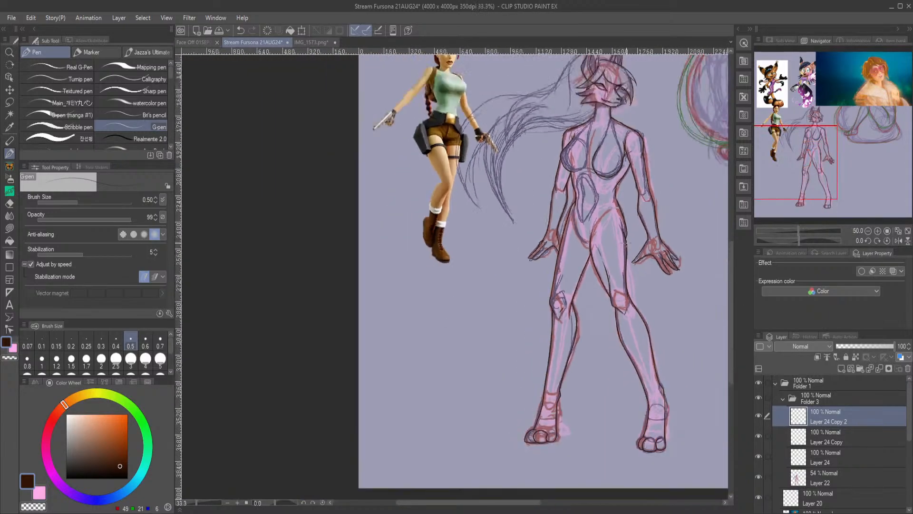
drag(829, 196, 837, 187)
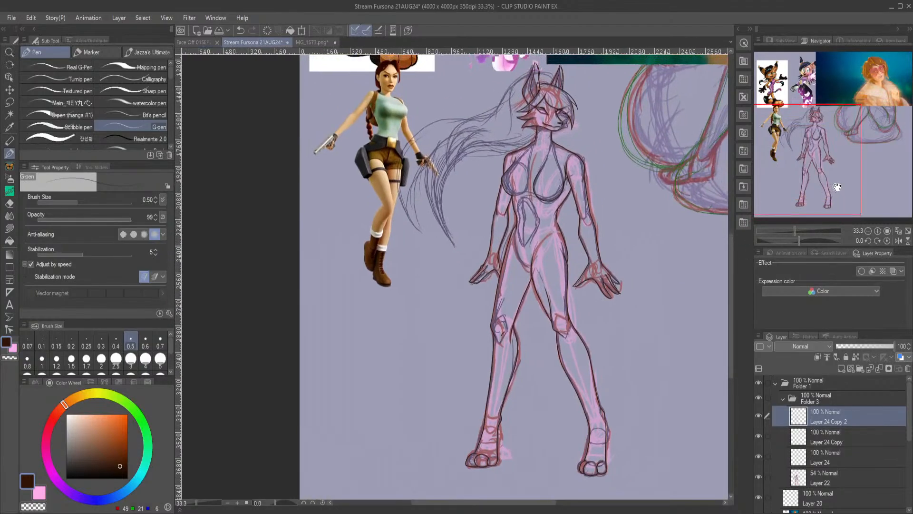
scroll(546, 245, up, 6)
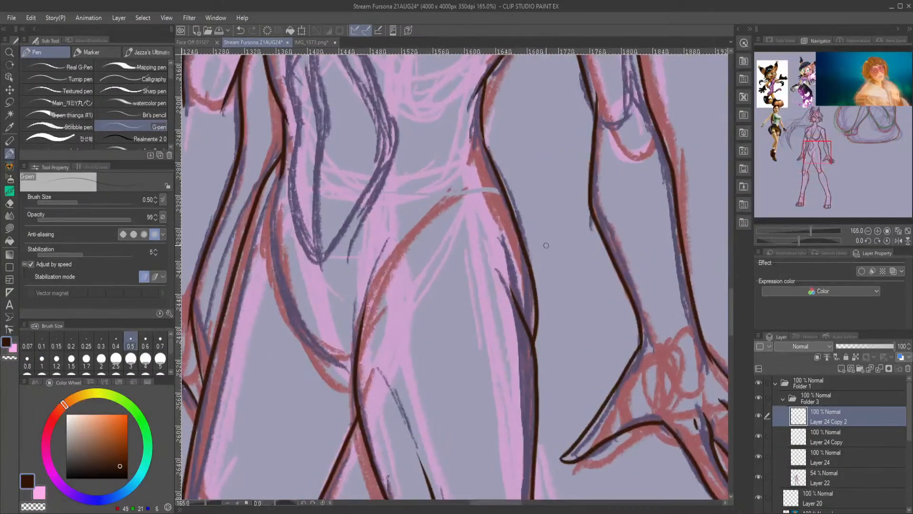
mouse_move(536, 359)
mouse_down()
mouse_move(547, 294)
mouse_move(471, 136)
mouse_up()
click(240, 30)
mouse_move(537, 359)
mouse_down()
mouse_move(550, 303)
mouse_move(471, 128)
mouse_up()
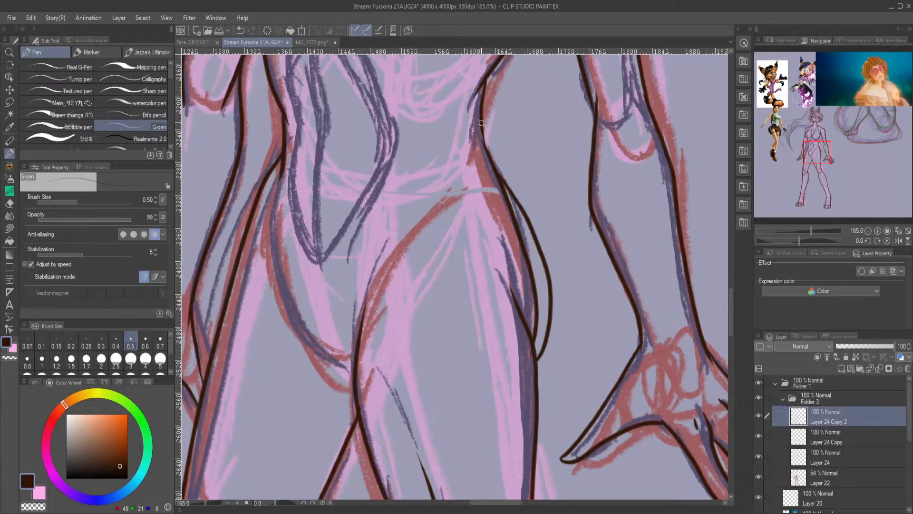
click(240, 30)
mouse_move(538, 358)
mouse_down()
mouse_move(518, 204)
mouse_move(499, 176)
mouse_up()
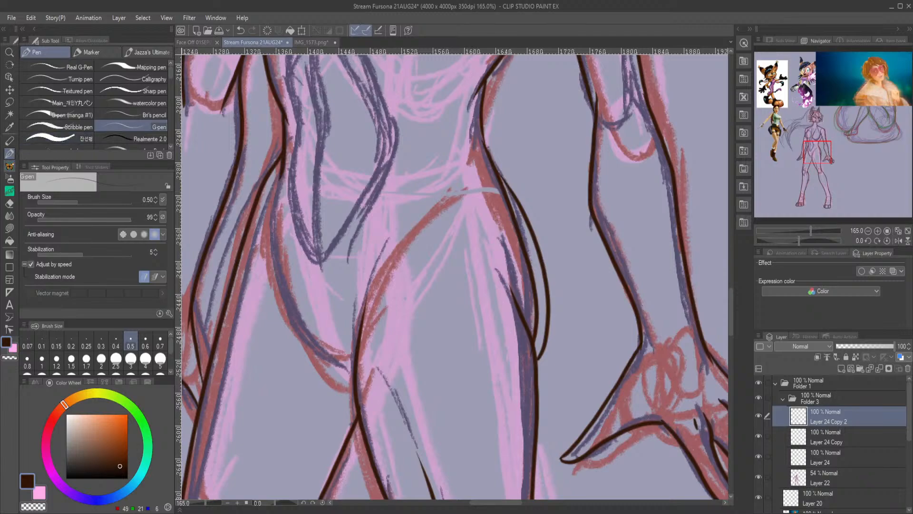
Erase the old hip line inside the new far hip curve and re-ink the join below the waist with the G-pen.
click(9, 203)
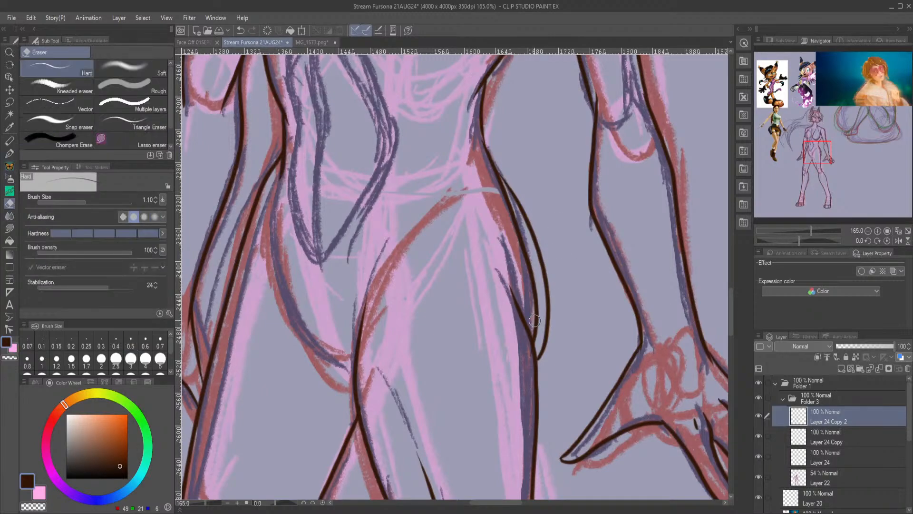
mouse_move(535, 336)
mouse_down()
mouse_move(533, 355)
mouse_move(523, 323)
mouse_move(537, 333)
mouse_move(534, 286)
mouse_move(495, 176)
mouse_up()
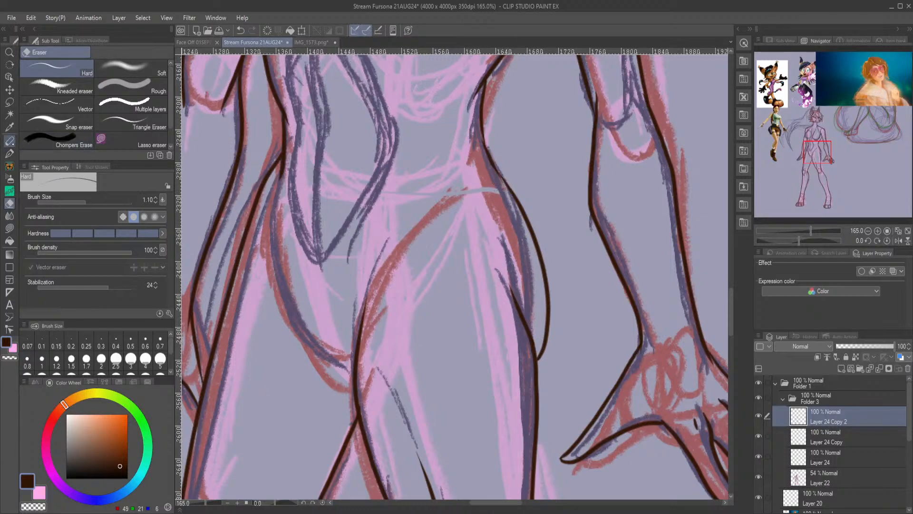
click(10, 153)
drag(496, 166, 523, 208)
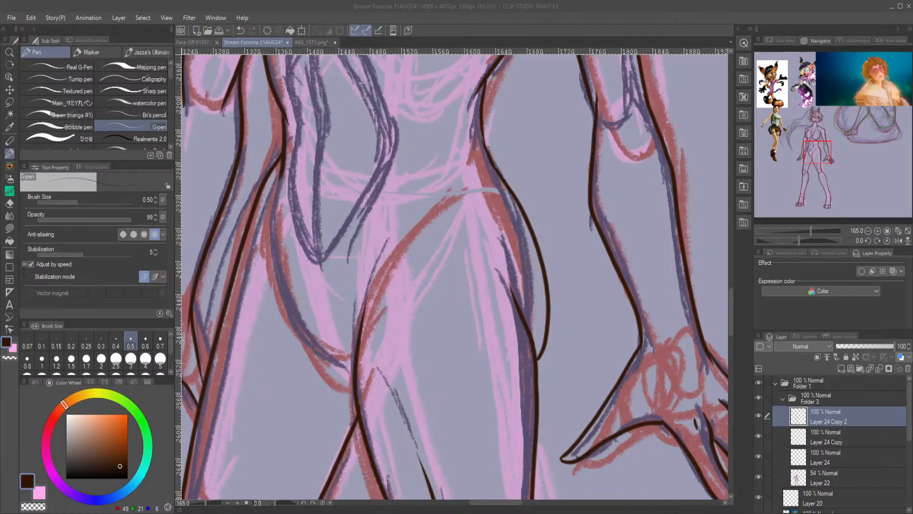
Ink the curved crease between the near thigh and the pelvis, running from the crotch up towards the waist.
scroll(451, 276, down, 7)
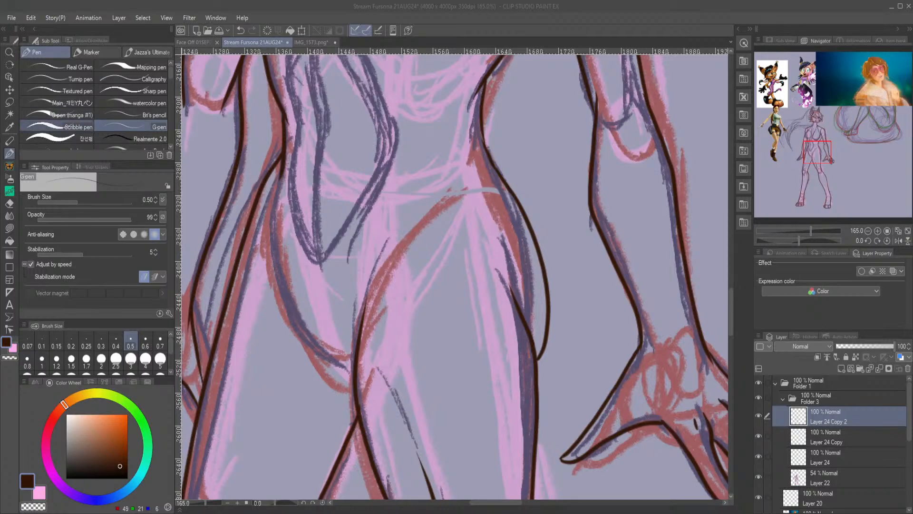
scroll(517, 250, up, 4)
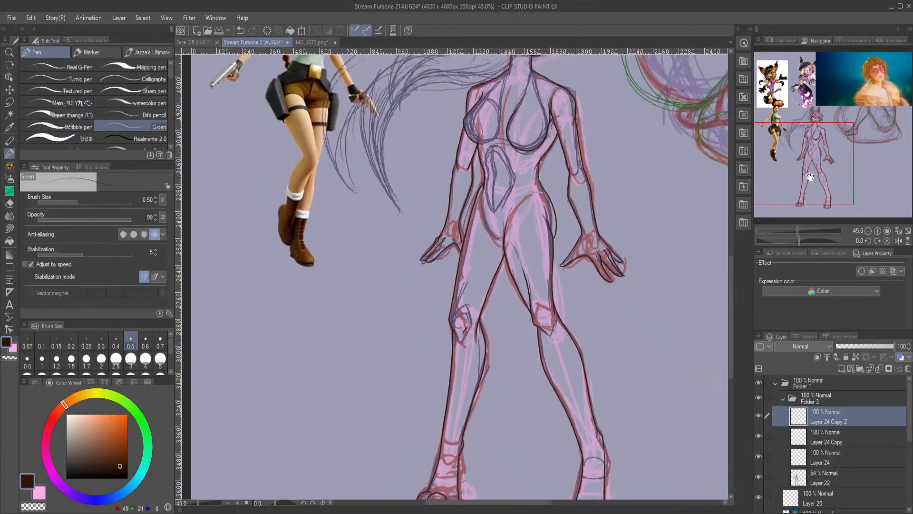
scroll(517, 251, up, 5)
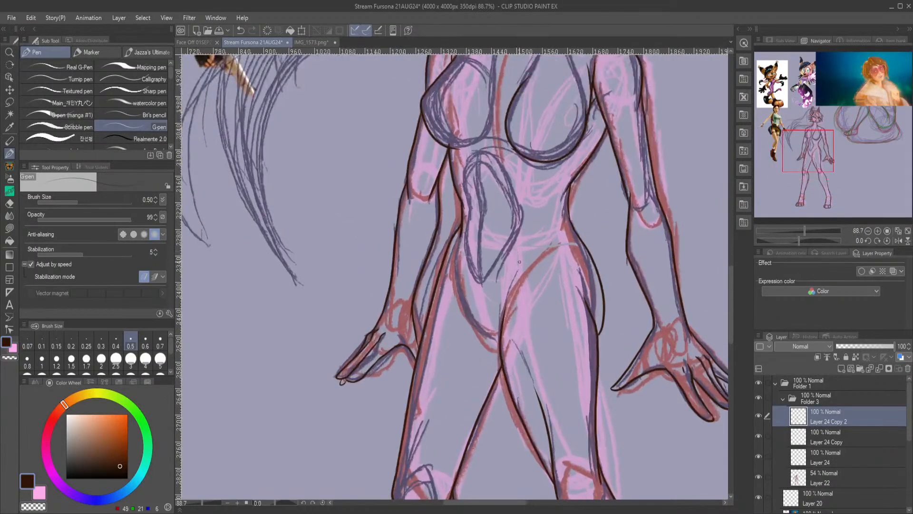
mouse_move(477, 445)
mouse_down()
mouse_move(459, 431)
mouse_move(386, 212)
mouse_up()
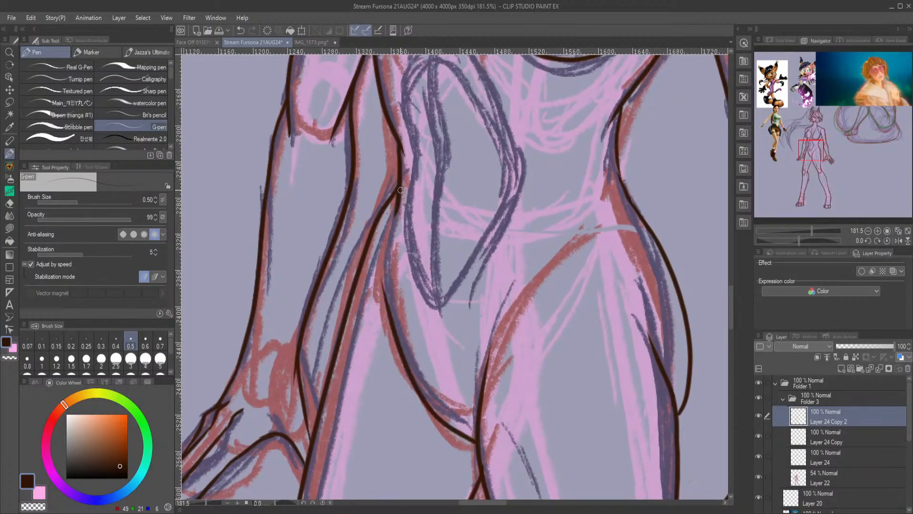
Ink the abdomen's broken midline, the two slanted lower belly lines and the small arc below the ribs.
drag(447, 90, 366, 296)
drag(364, 255, 369, 393)
drag(365, 436, 361, 497)
drag(823, 147, 820, 155)
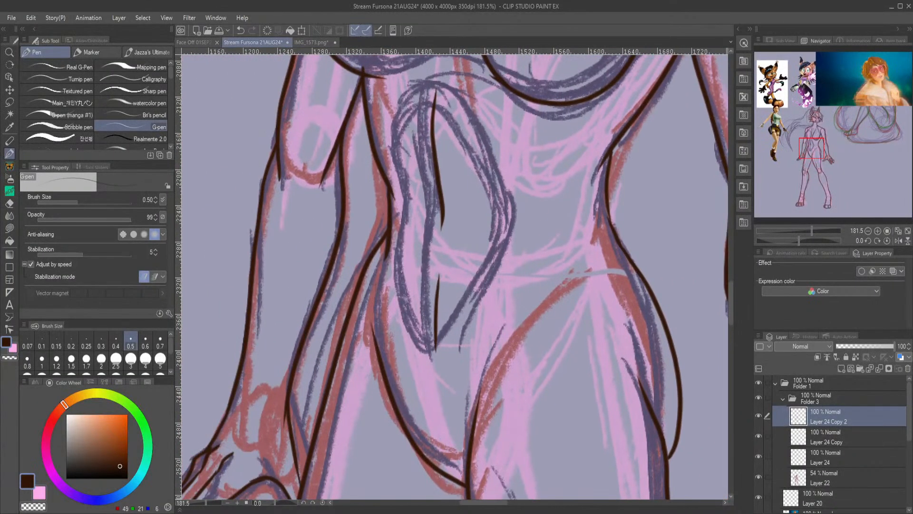
mouse_move(388, 265)
mouse_down()
mouse_move(400, 329)
mouse_move(519, 273)
mouse_up()
drag(407, 105, 457, 99)
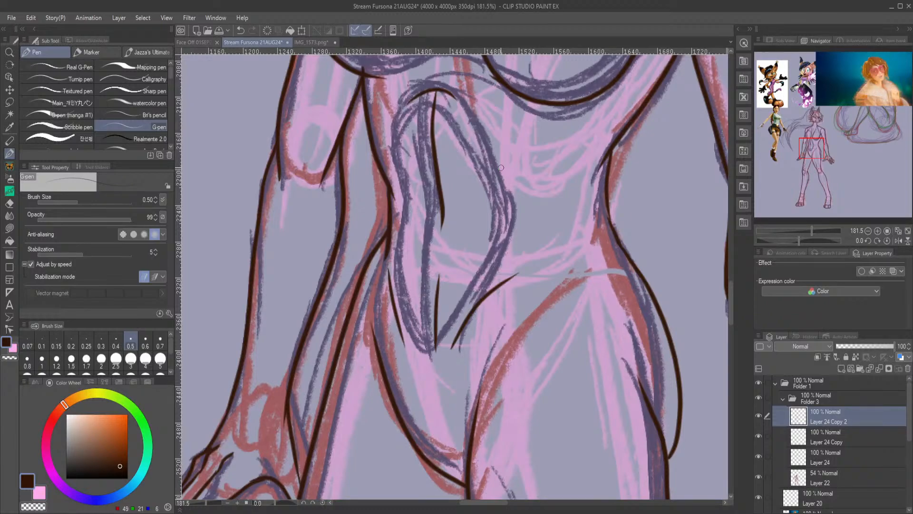
Erase the stray line tip where the torso's side line crosses the lower breast outline, using the Hard eraser.
drag(828, 153, 811, 137)
scroll(406, 231, up, 3)
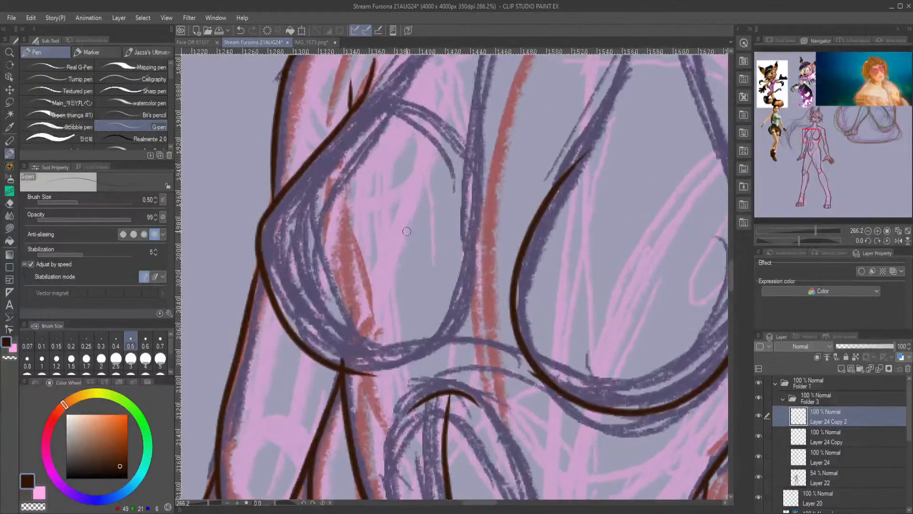
key(e)
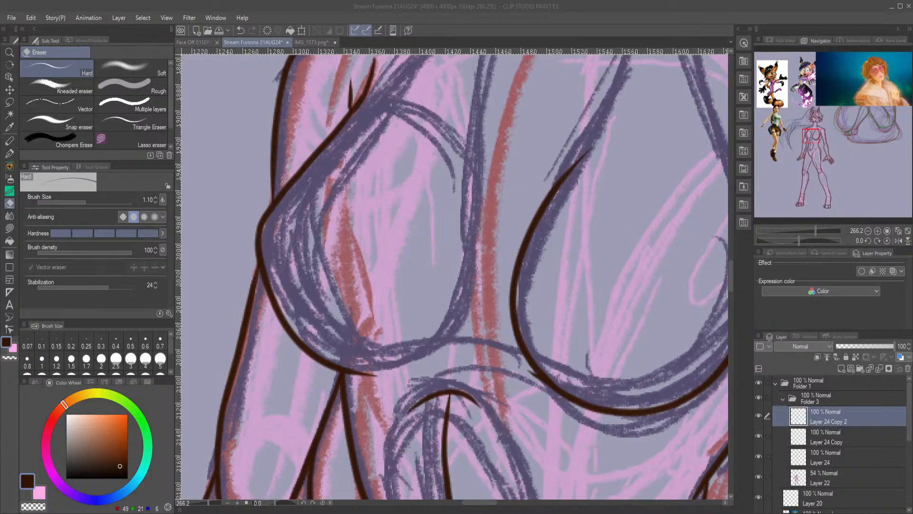
click(374, 490)
scroll(360, 368, down, 3)
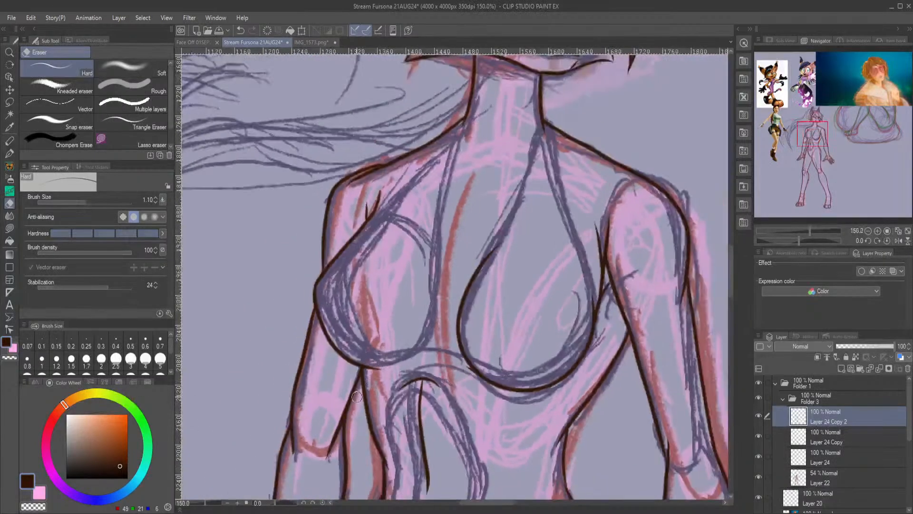
drag(815, 113, 806, 103)
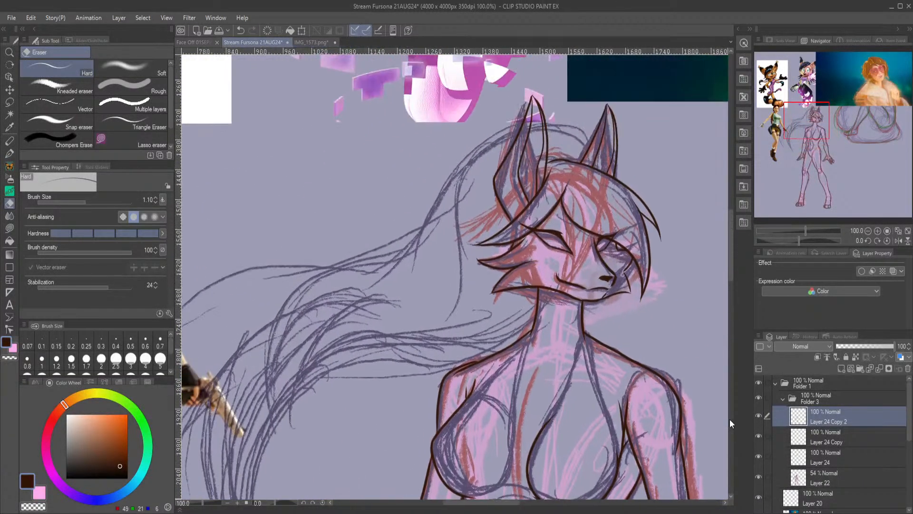
scroll(602, 141, up, 1)
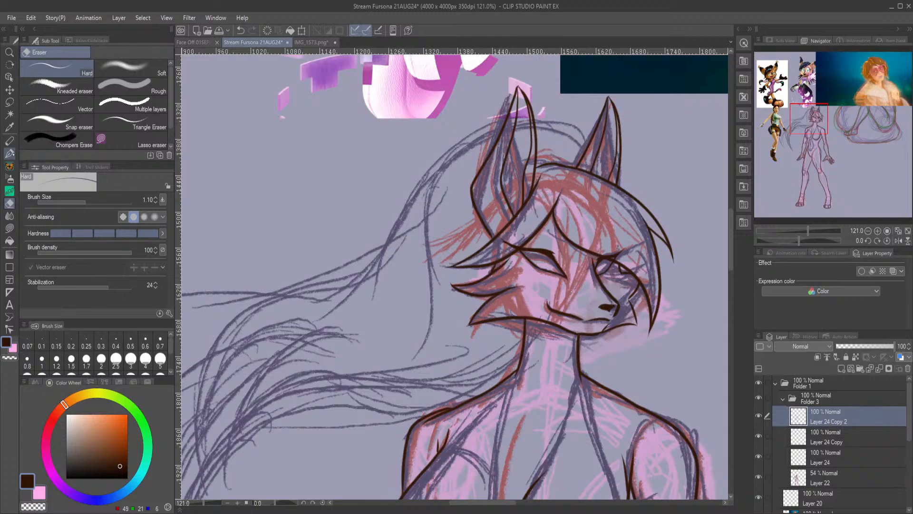
Ink the long outer contour of the flowing hair with the G-pen, from behind the ear down to its far tip.
click(9, 153)
click(240, 31)
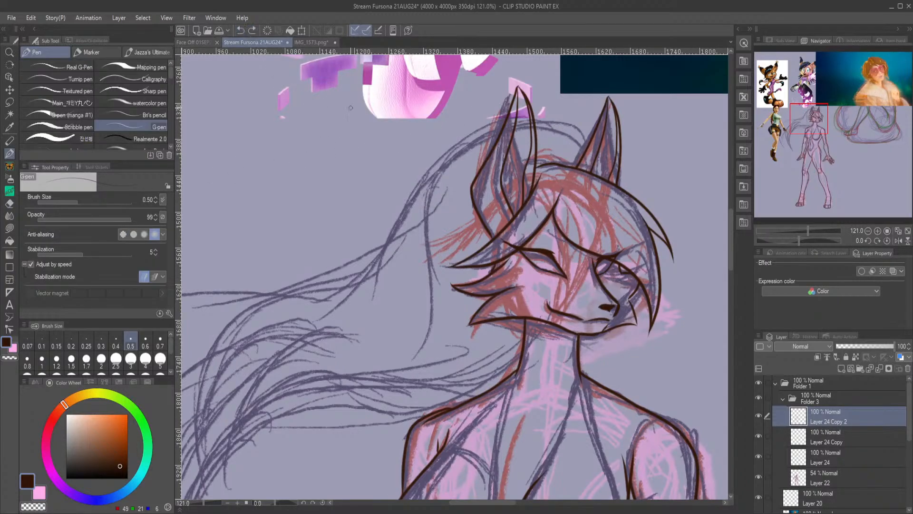
mouse_move(587, 141)
mouse_down()
mouse_move(540, 127)
mouse_move(343, 269)
mouse_move(195, 303)
mouse_up()
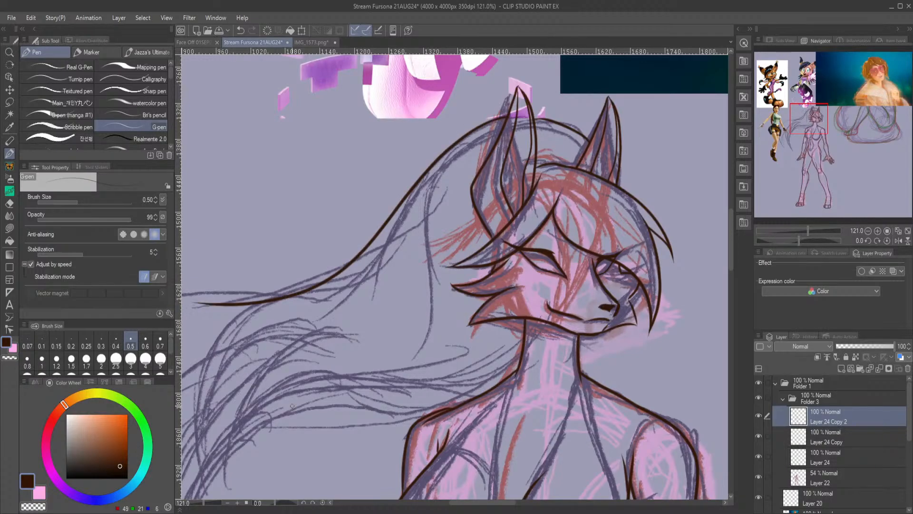
key(ctrl+minus)
key(ctrl+minus)
drag(796, 125, 795, 135)
click(240, 30)
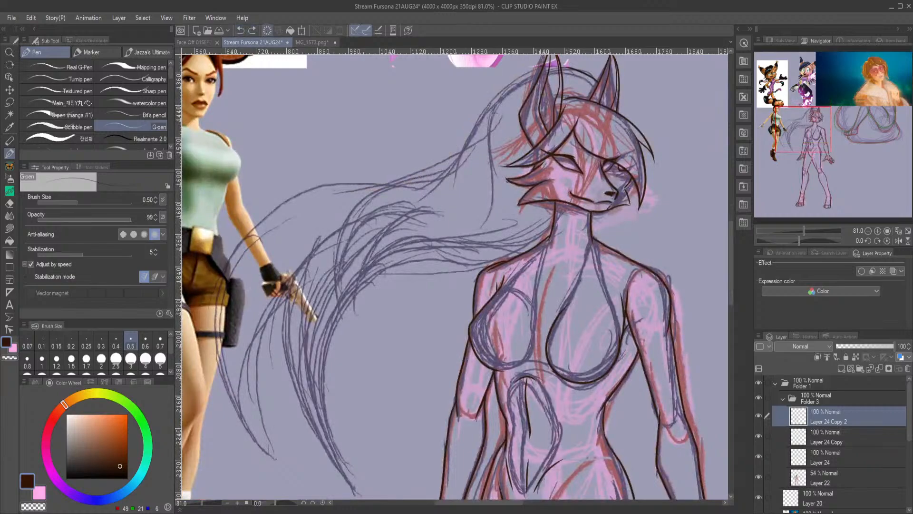
mouse_move(544, 64)
mouse_down()
mouse_move(307, 184)
mouse_move(211, 378)
mouse_move(229, 380)
mouse_up()
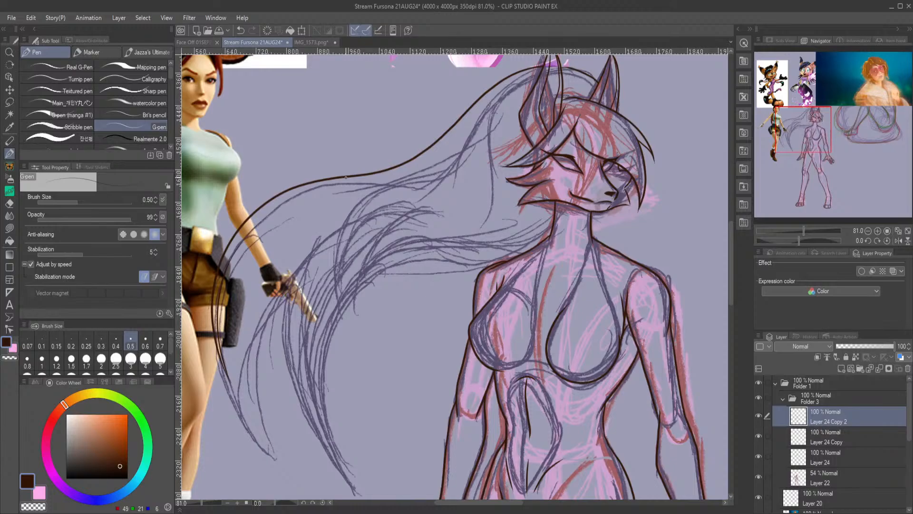
On Layer 24, ink the hair's underside from the neck to its lower tip and the inner curve beside it.
click(839, 458)
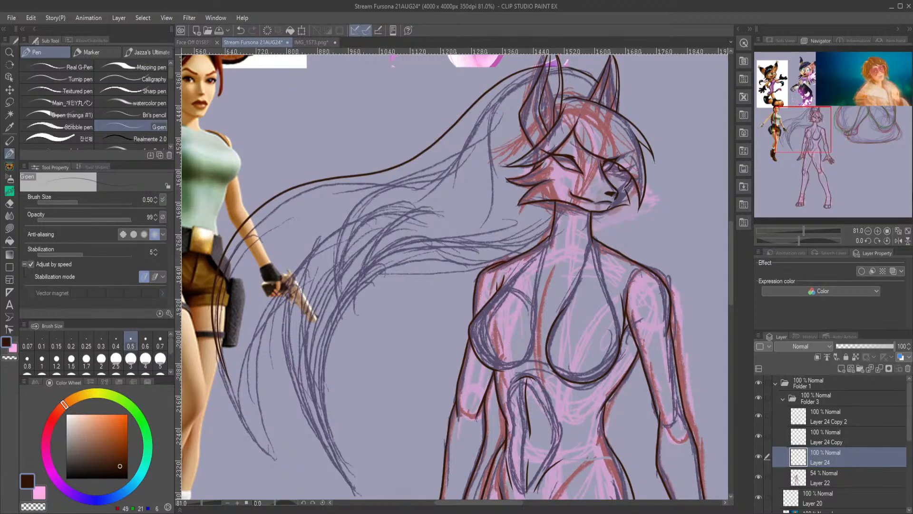
drag(806, 114, 803, 121)
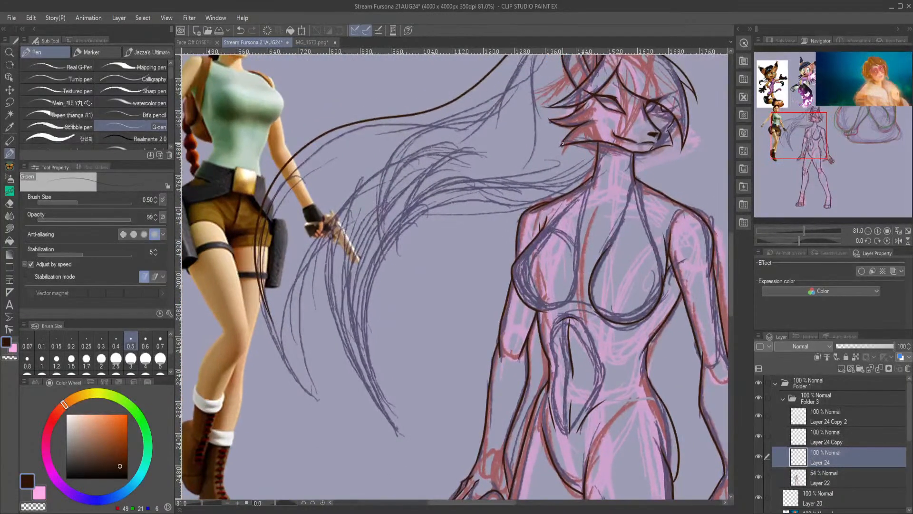
scroll(562, 143, up, 2)
mouse_move(603, 169)
mouse_down()
mouse_move(431, 212)
mouse_move(340, 464)
mouse_move(231, 341)
mouse_move(285, 173)
mouse_up()
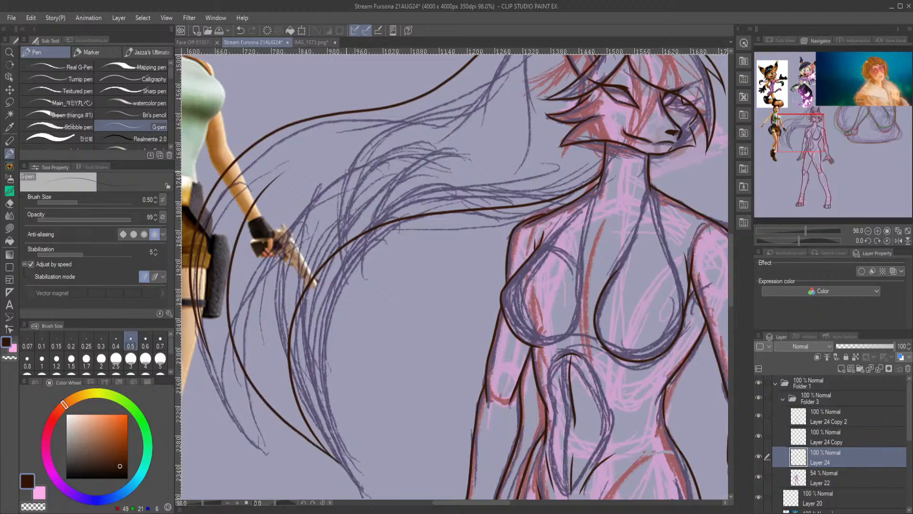
Ink a short curved strand line between the hair's outer contour and the inner lock, tapering onto the lock's edge.
scroll(281, 142, up, 4)
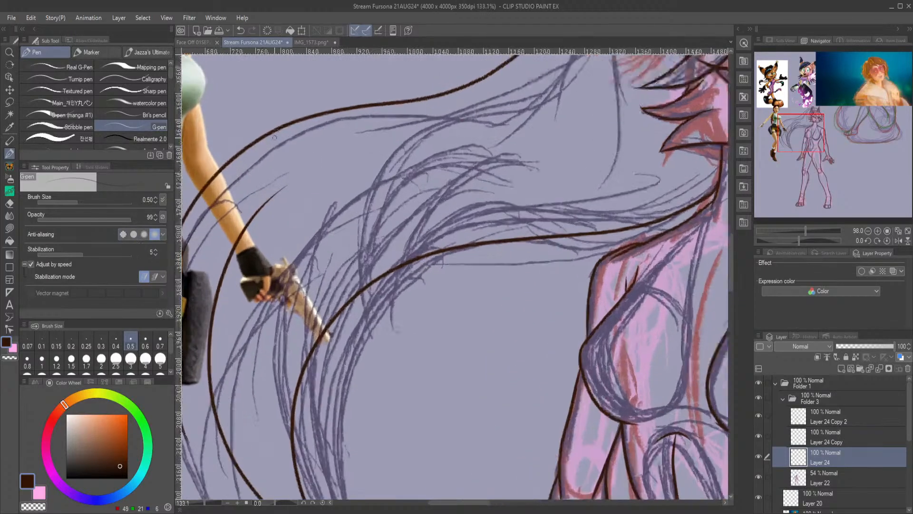
drag(797, 120, 791, 122)
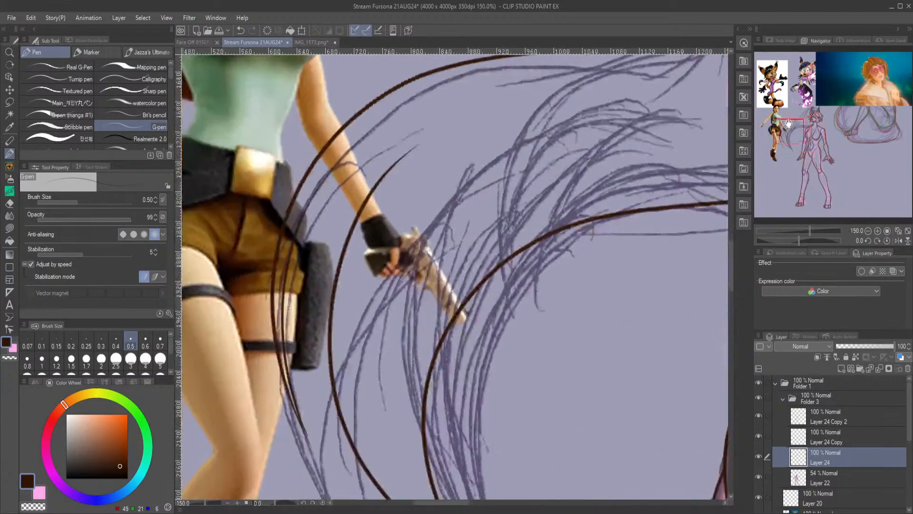
scroll(308, 208, up, 3)
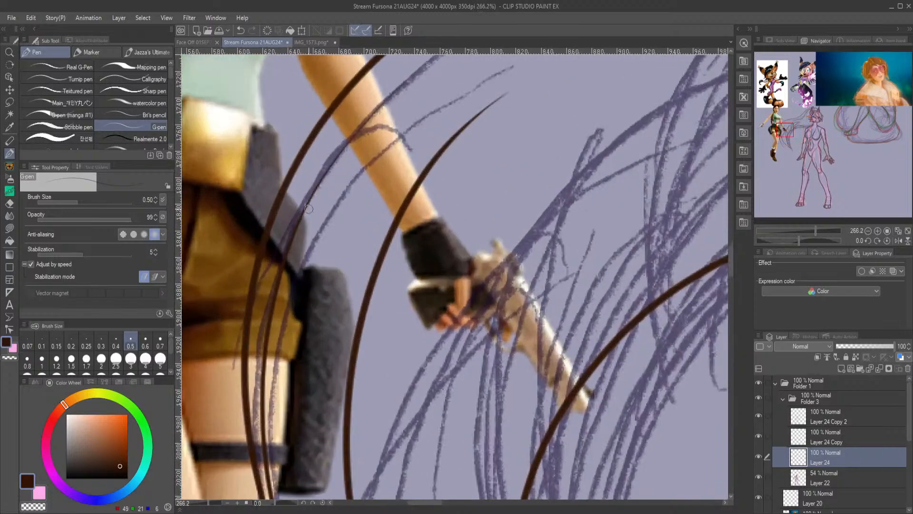
mouse_move(422, 66)
mouse_down()
mouse_move(345, 205)
mouse_move(340, 423)
mouse_up()
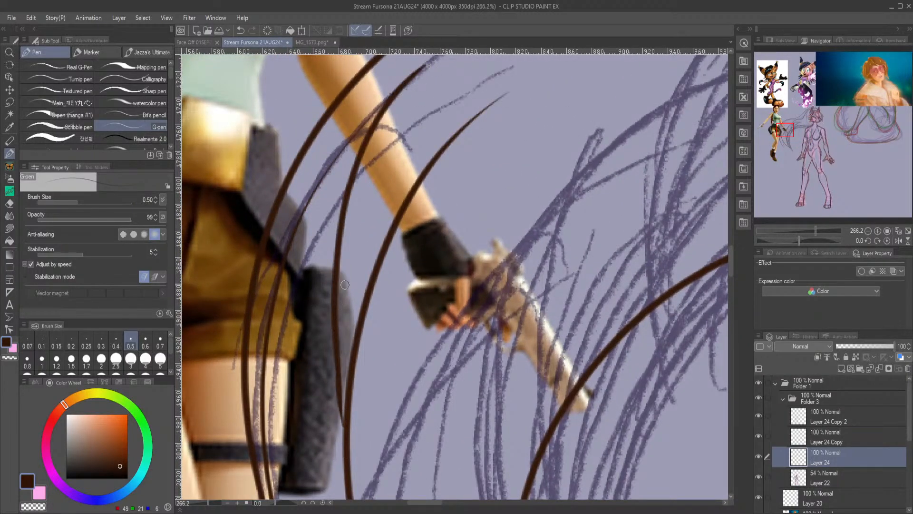
scroll(782, 195, down, 5)
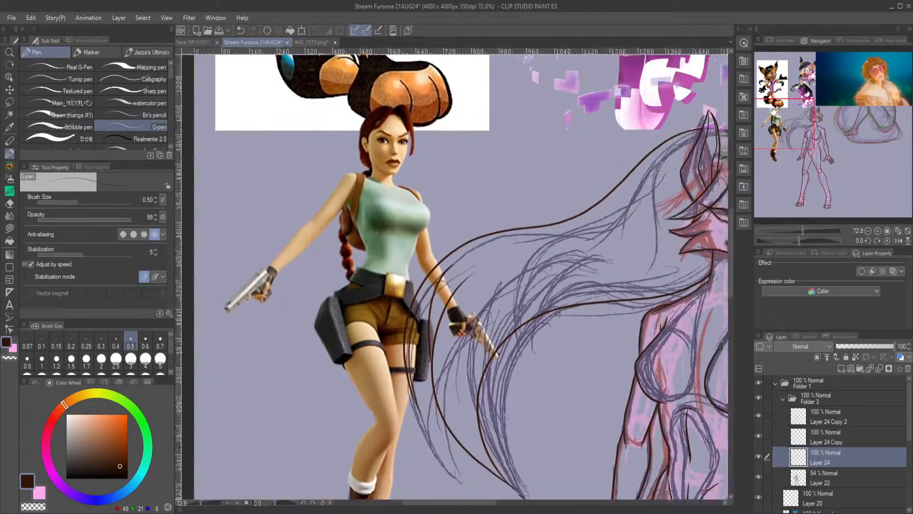
drag(774, 110, 792, 115)
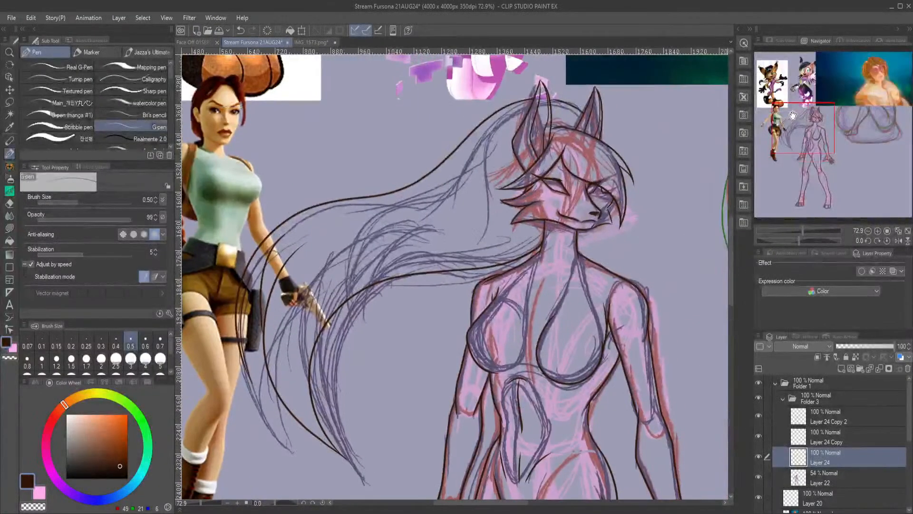
Hide the rough sketch on Layer 22 and check the whole inked figure.
click(759, 477)
drag(829, 131, 860, 154)
scroll(547, 228, down, 6)
scroll(562, 224, down, 6)
scroll(571, 221, up, 1)
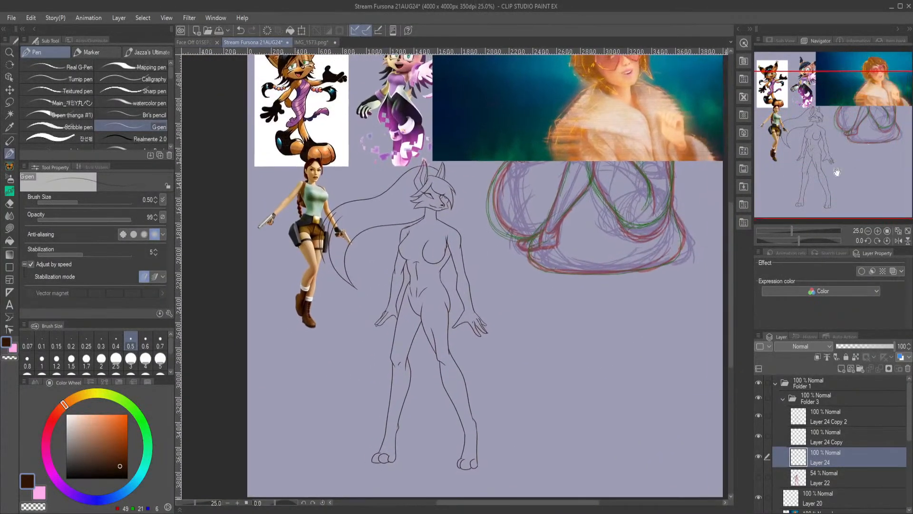
Show the fox reference painting in the Sub View and sample its brown fur as the drawing colour.
click(788, 40)
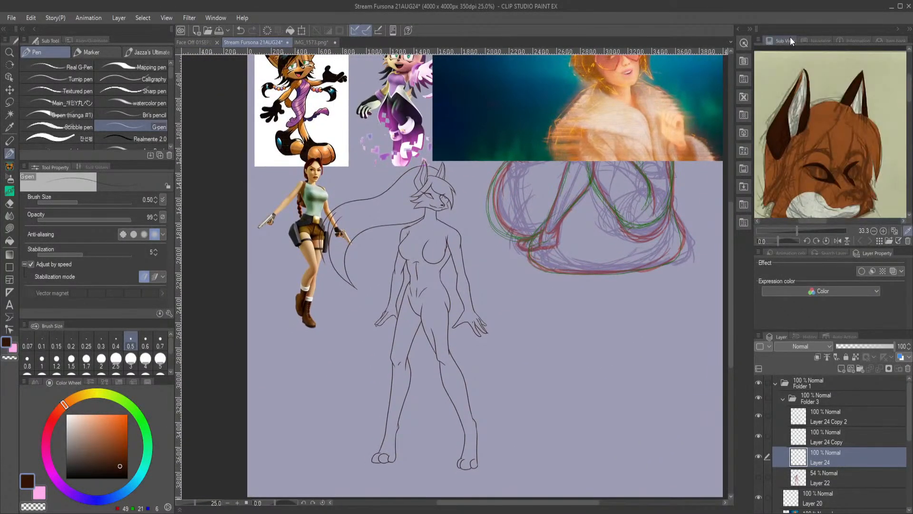
scroll(850, 130, down, 3)
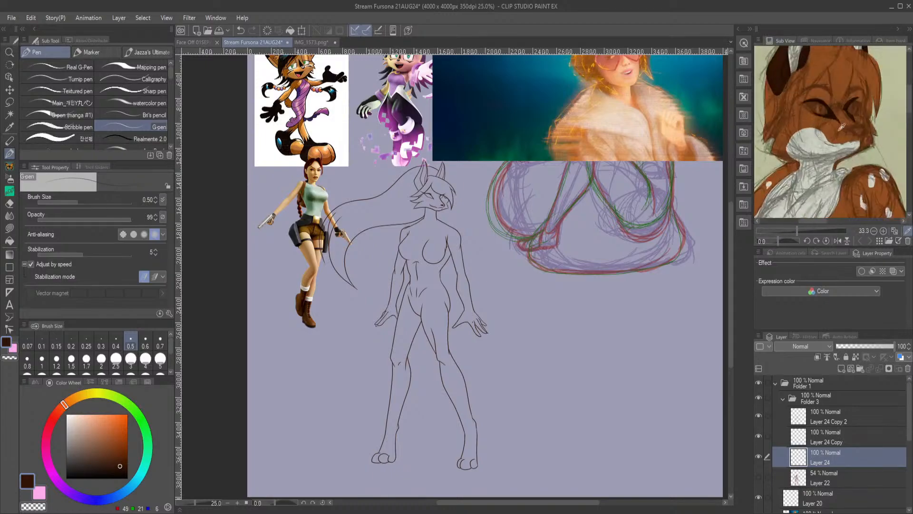
click(847, 76)
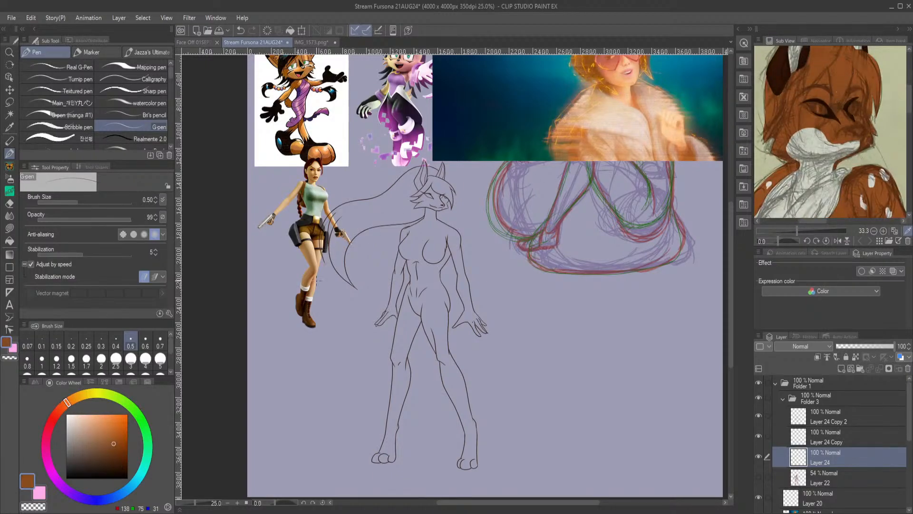
Add a new layer above Layer 22 and merge both Layer 24 copies down into Layer 24.
click(832, 475)
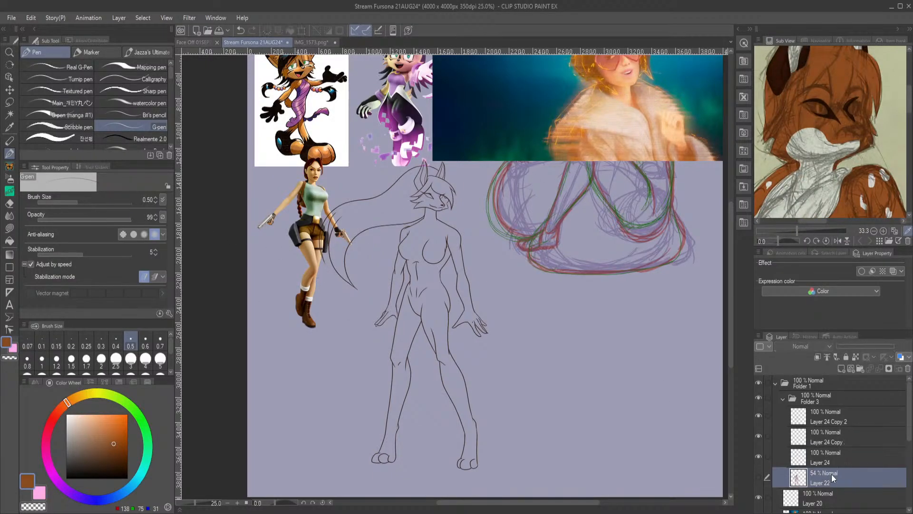
click(840, 369)
click(758, 417)
click(757, 416)
click(861, 410)
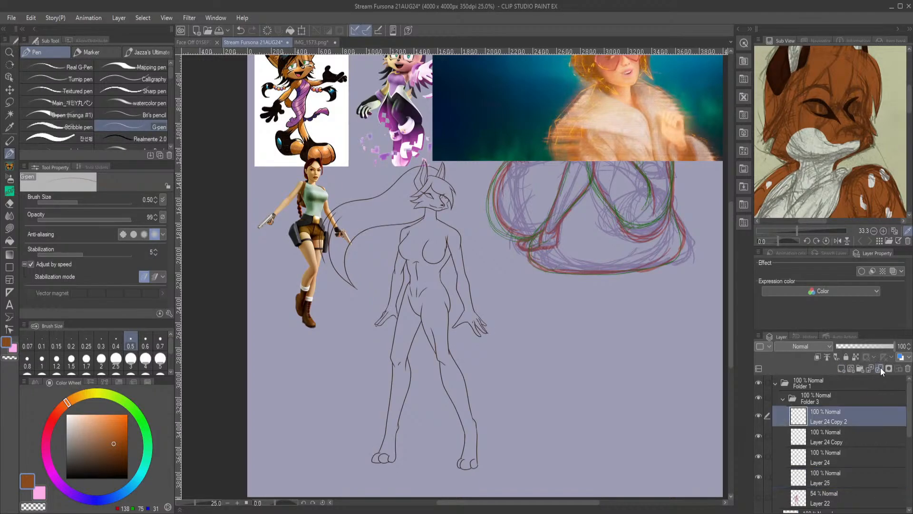
click(880, 369)
click(881, 369)
click(761, 415)
click(761, 415)
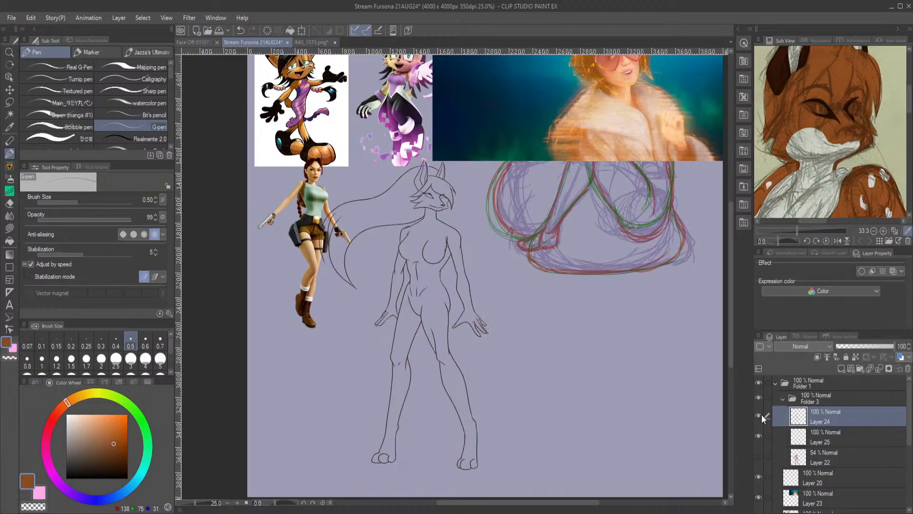
click(815, 452)
click(815, 436)
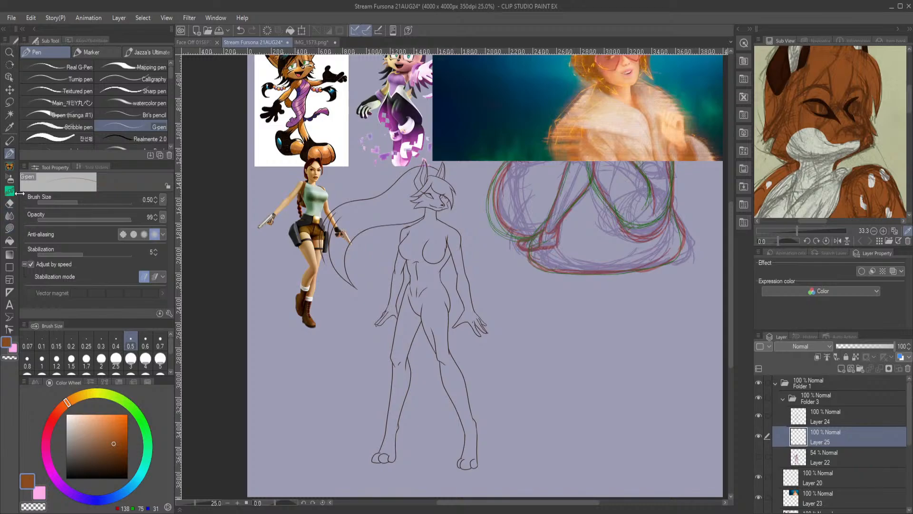
click(7, 168)
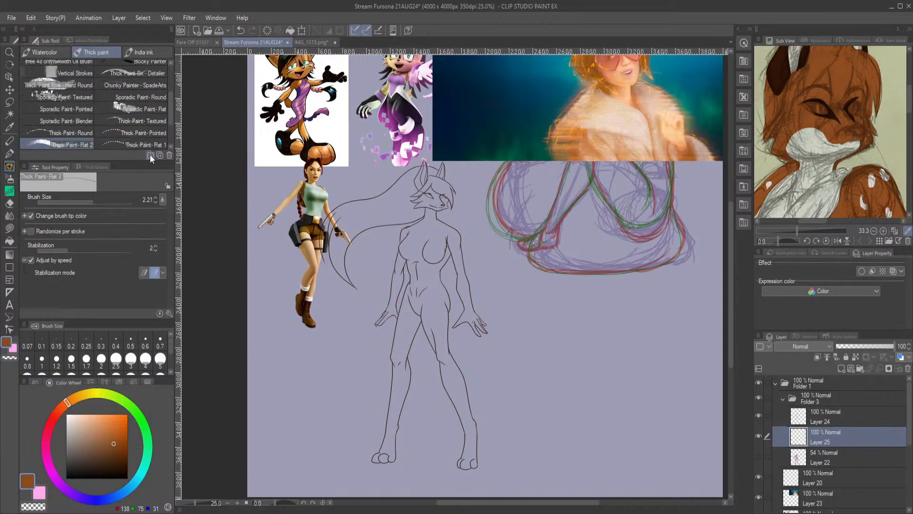
scroll(424, 171, up, 3)
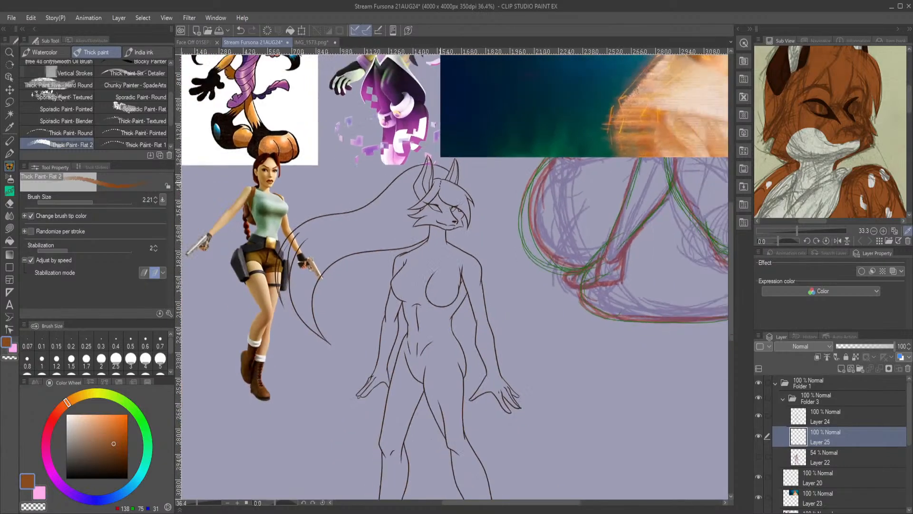
mouse_move(428, 254)
mouse_down()
mouse_move(420, 330)
mouse_move(404, 274)
mouse_move(420, 350)
mouse_move(433, 263)
mouse_move(445, 339)
mouse_move(466, 287)
mouse_move(445, 267)
mouse_move(434, 280)
mouse_move(435, 234)
mouse_move(415, 216)
mouse_move(448, 222)
mouse_move(450, 232)
mouse_move(464, 217)
mouse_up()
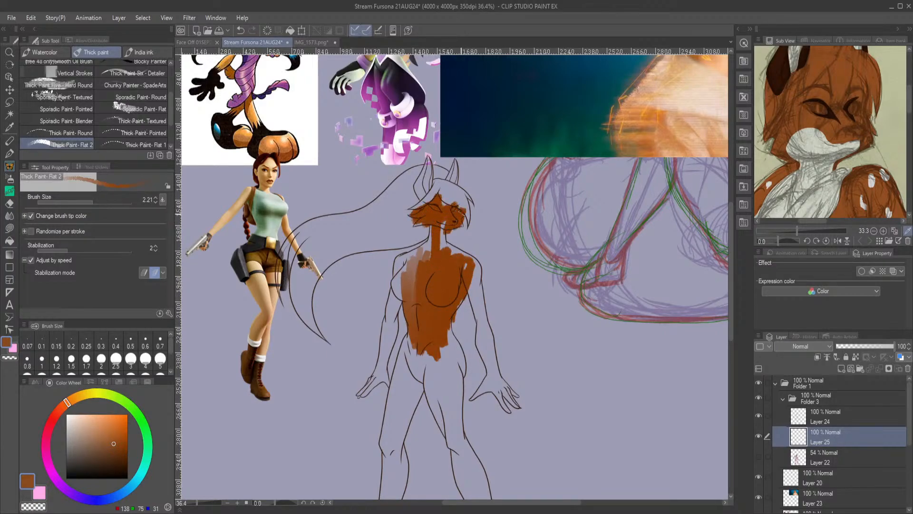
mouse_move(428, 158)
mouse_down()
mouse_move(423, 181)
mouse_move(426, 169)
mouse_move(456, 177)
mouse_move(453, 164)
mouse_move(453, 197)
mouse_up()
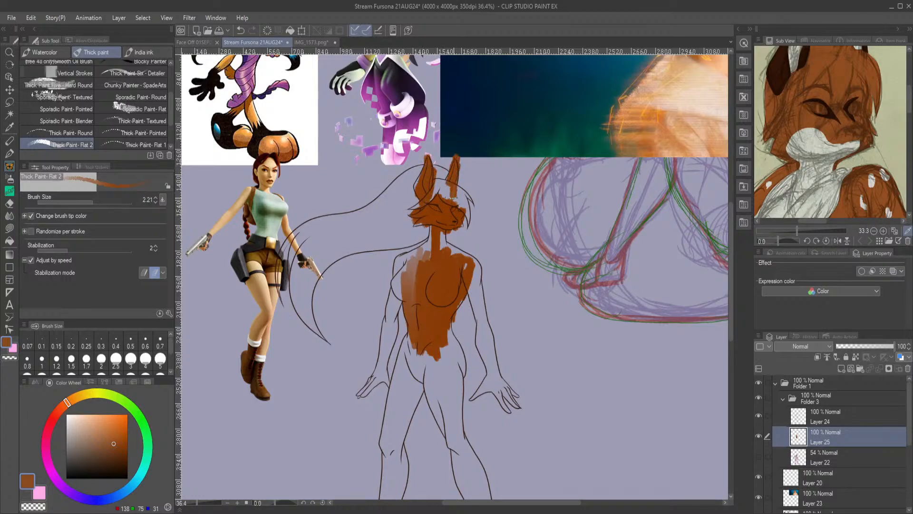
mouse_move(422, 264)
mouse_down()
mouse_move(413, 250)
mouse_move(400, 262)
mouse_move(397, 300)
mouse_move(394, 284)
mouse_move(388, 332)
mouse_move(412, 267)
mouse_move(419, 367)
mouse_move(402, 342)
mouse_move(388, 419)
mouse_move(380, 347)
mouse_move(387, 390)
mouse_move(373, 352)
mouse_move(366, 395)
mouse_move(376, 388)
mouse_up()
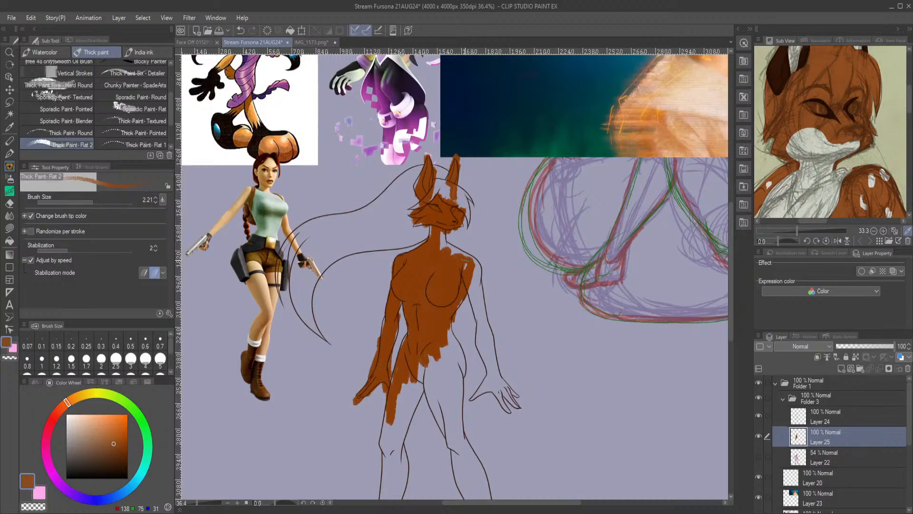
click(101, 200)
mouse_move(471, 280)
mouse_down()
mouse_move(502, 399)
mouse_move(491, 382)
mouse_up()
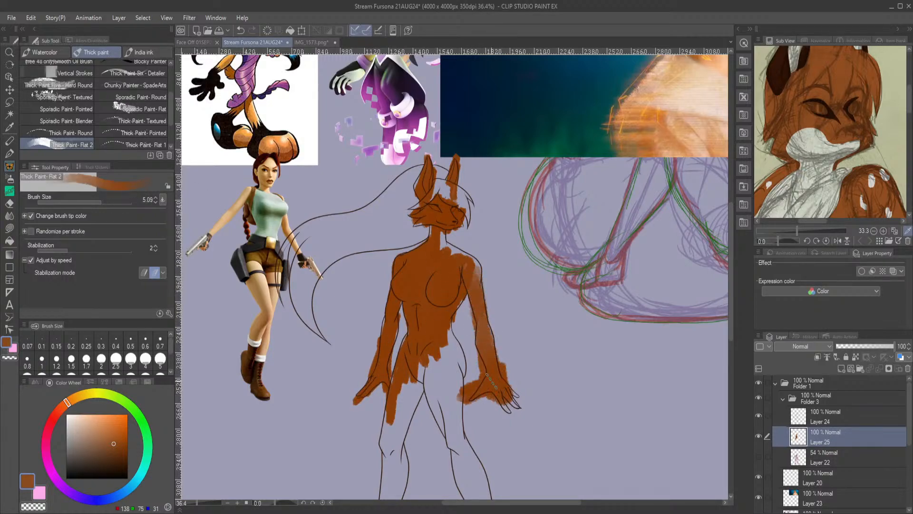
click(267, 30)
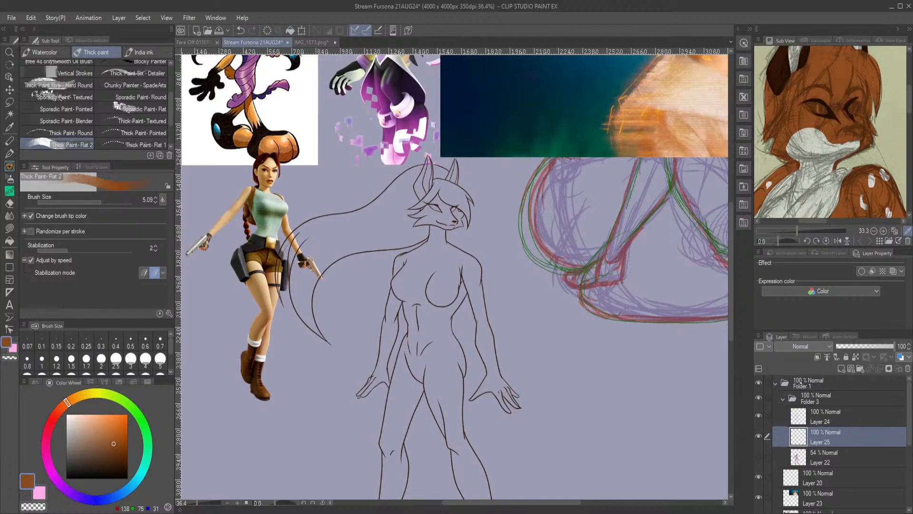
Hide the reference characters on Layer 19 and auto-select the empty background around the inked figure, referring to all layers.
scroll(856, 463, down, 5)
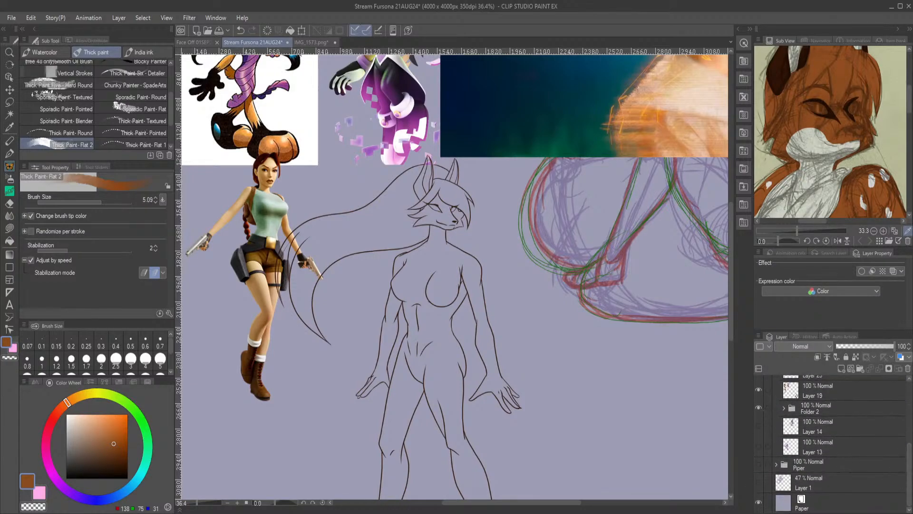
click(759, 390)
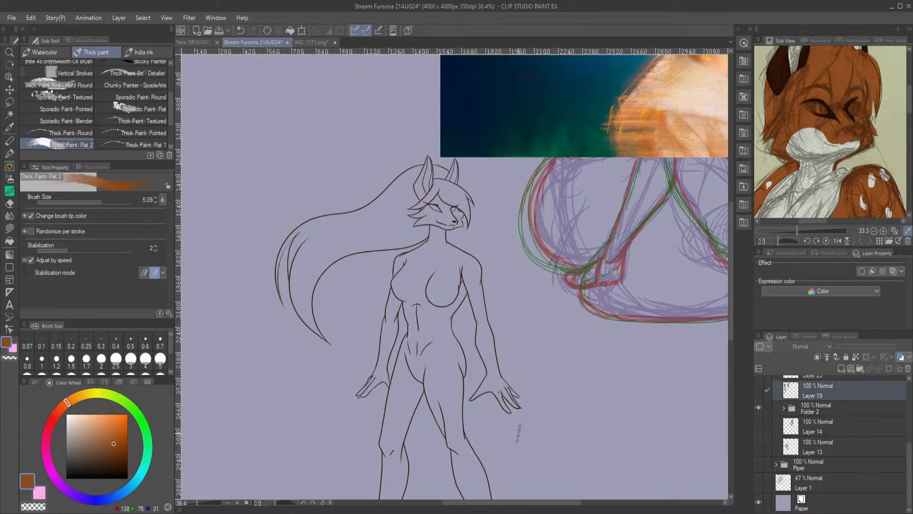
click(9, 114)
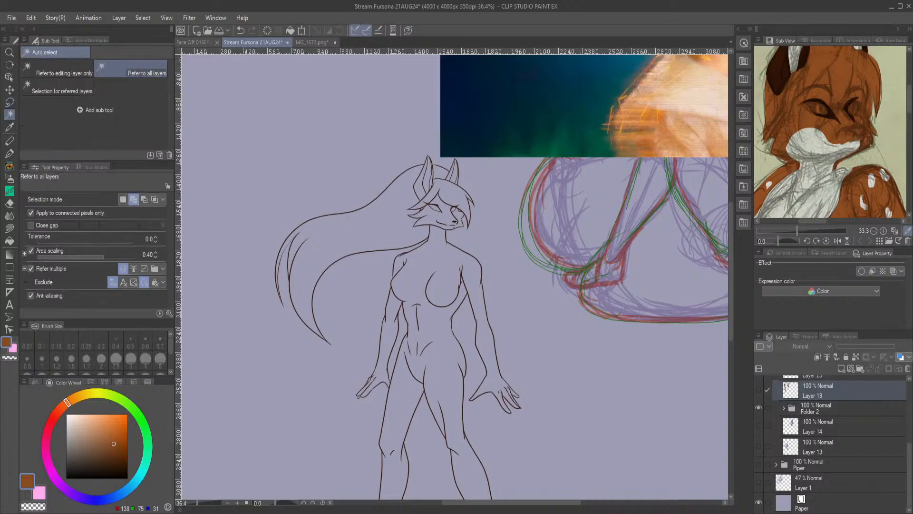
click(323, 342)
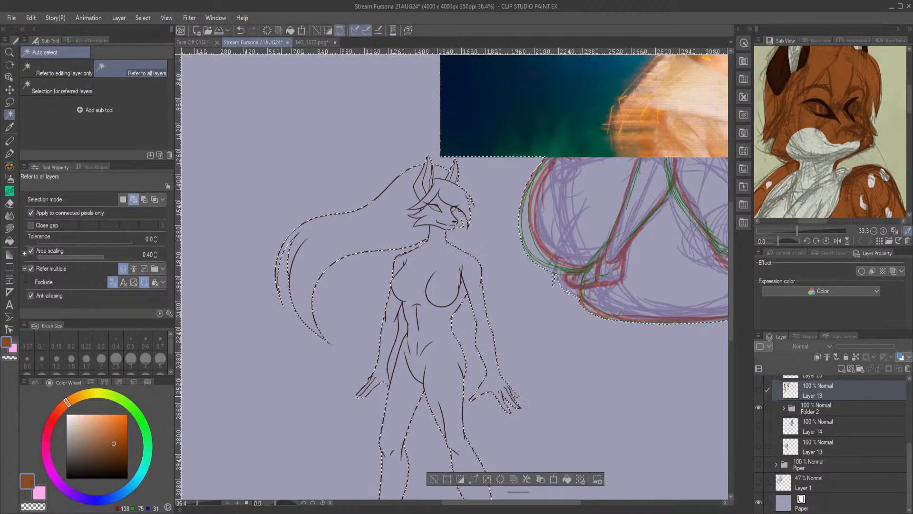
scroll(286, 394, down, 5)
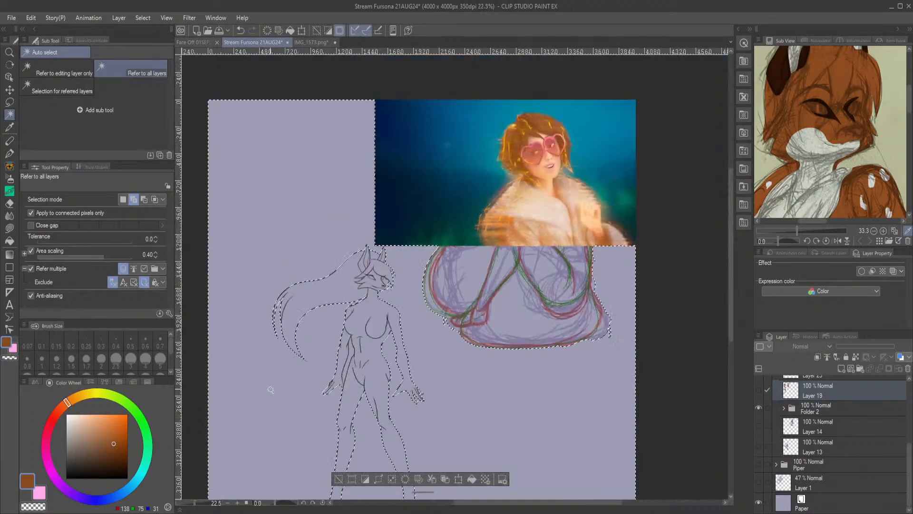
scroll(521, 436, up, 2)
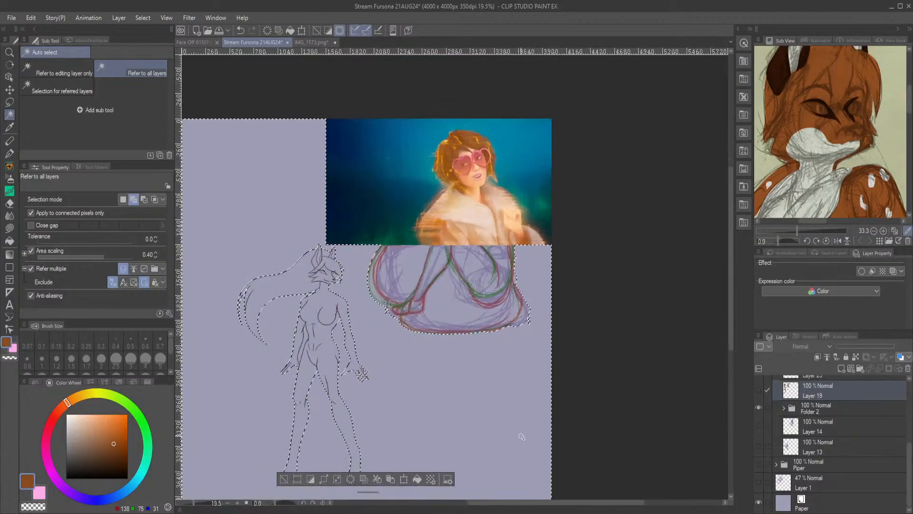
Add the reference photo and the neighbouring rough sketch to the background selection with the Lasso.
click(9, 102)
mouse_move(318, 88)
mouse_down()
mouse_move(307, 209)
mouse_move(328, 242)
mouse_up()
mouse_move(368, 327)
mouse_down()
mouse_move(605, 300)
mouse_move(562, 63)
mouse_up()
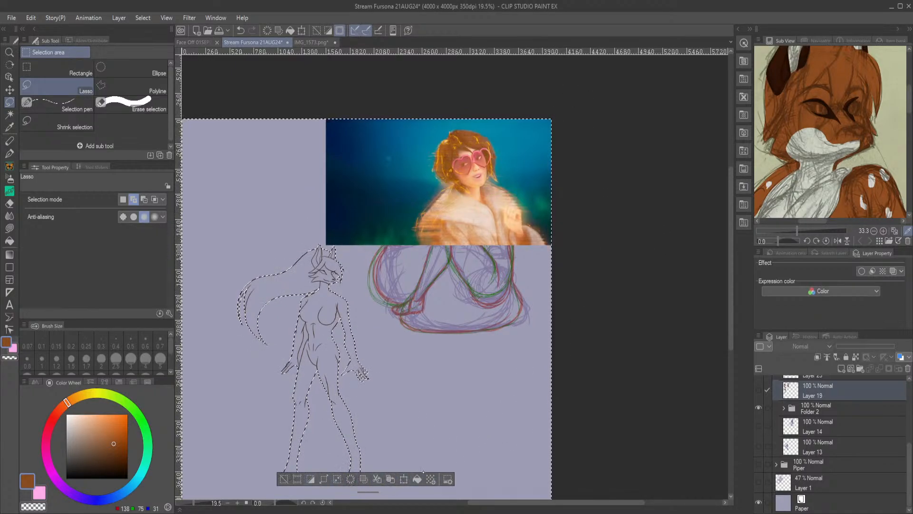
Invert the selection so it covers the inked figure instead of the background, and bring up the Navigator overview.
click(311, 479)
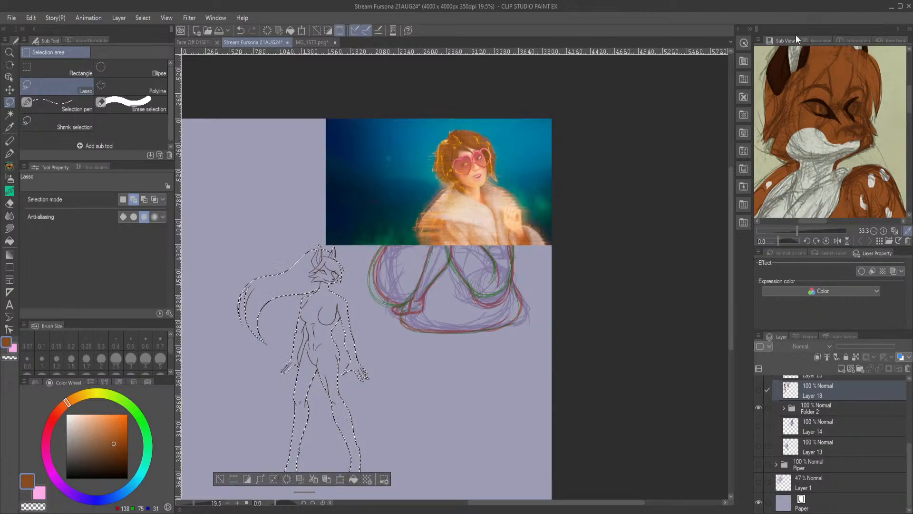
click(814, 40)
drag(831, 102, 797, 135)
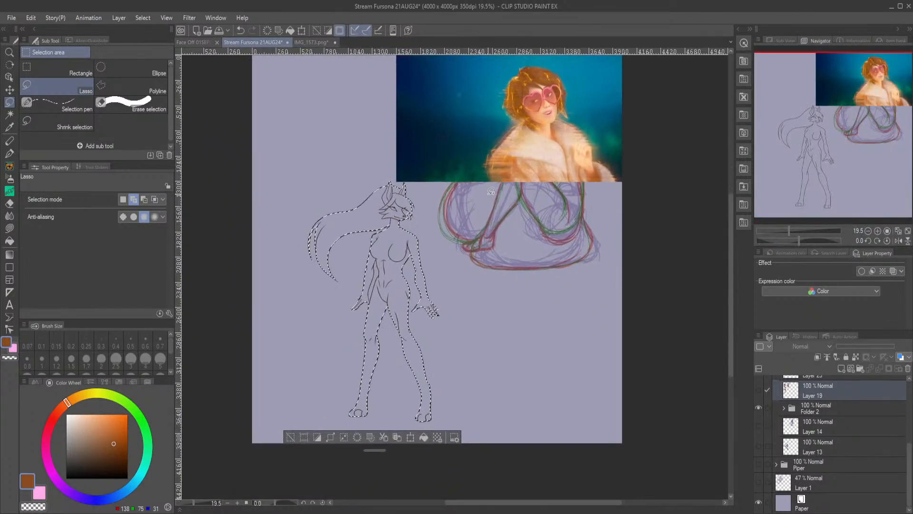
scroll(348, 300, up, 2)
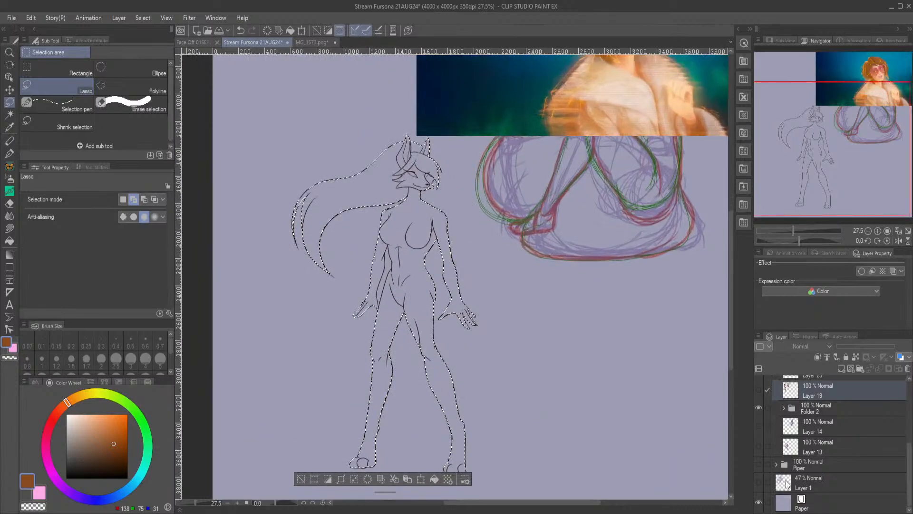
scroll(797, 458, up, 2)
scroll(799, 458, up, 2)
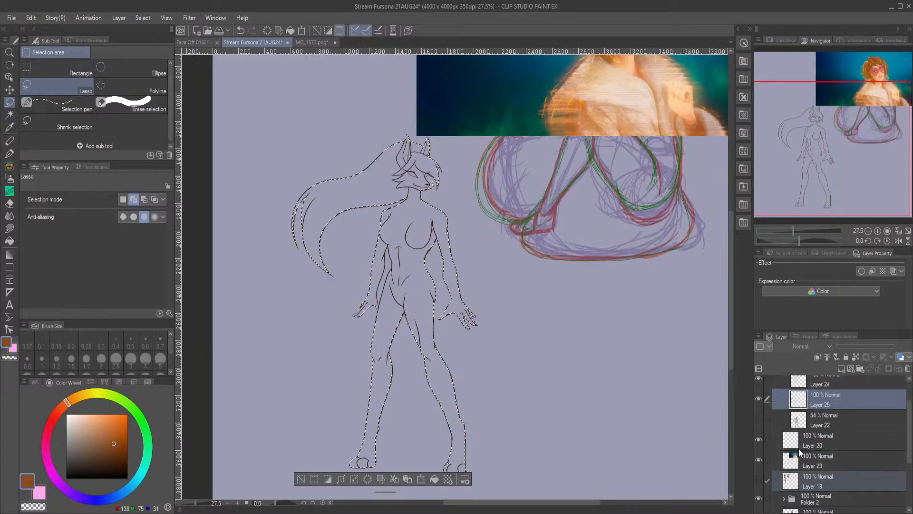
Fill the selected figure with the sampled brown on Layer 25, beneath the linework, and deselect.
click(837, 400)
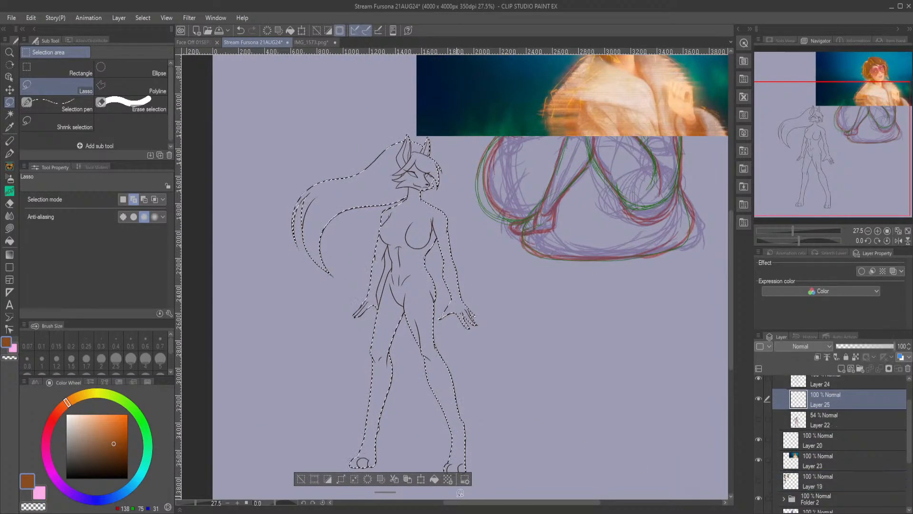
click(430, 481)
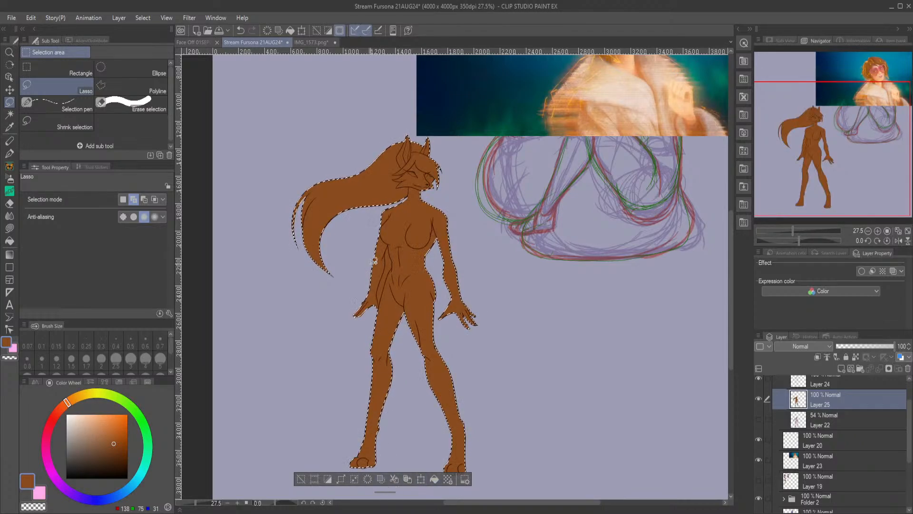
scroll(380, 268, up, 3)
key(ctrl+d)
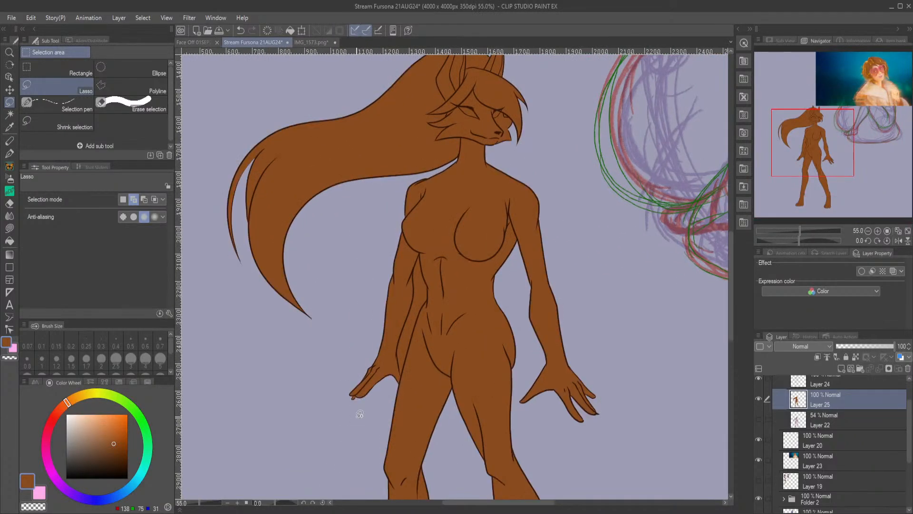
Auto-select the enclosed gap between the figure's arm and torso, clear its brown fill, and deselect.
scroll(414, 337, up, 3)
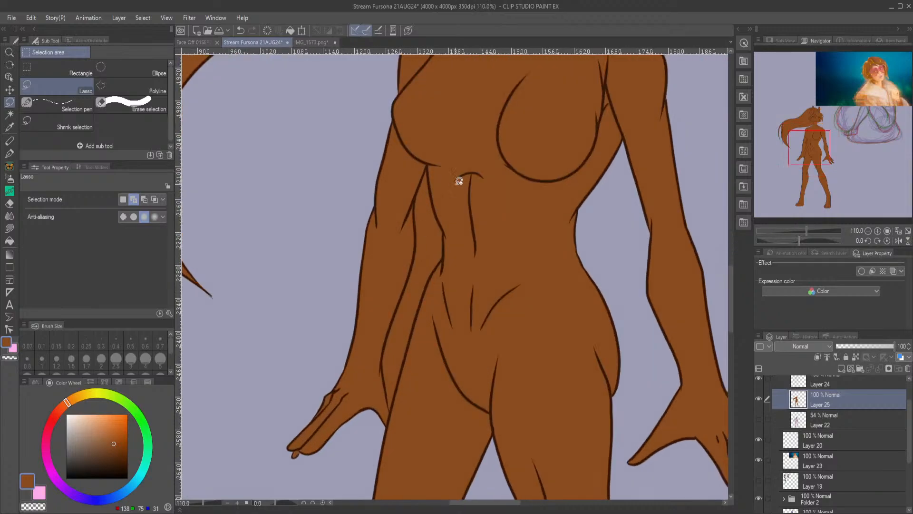
key(w)
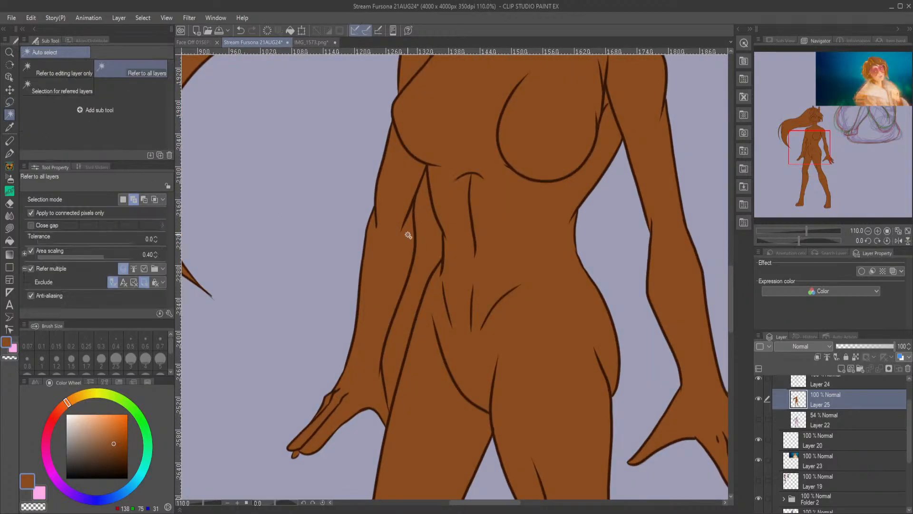
click(438, 258)
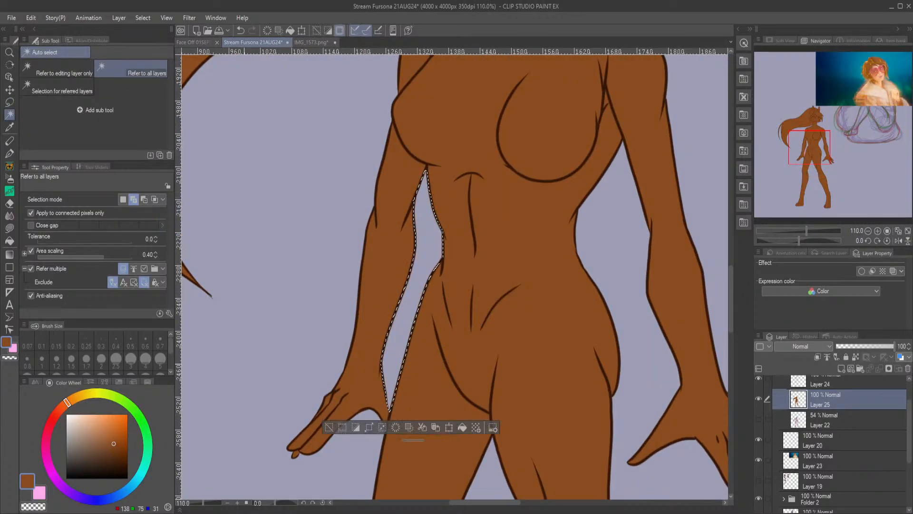
click(329, 427)
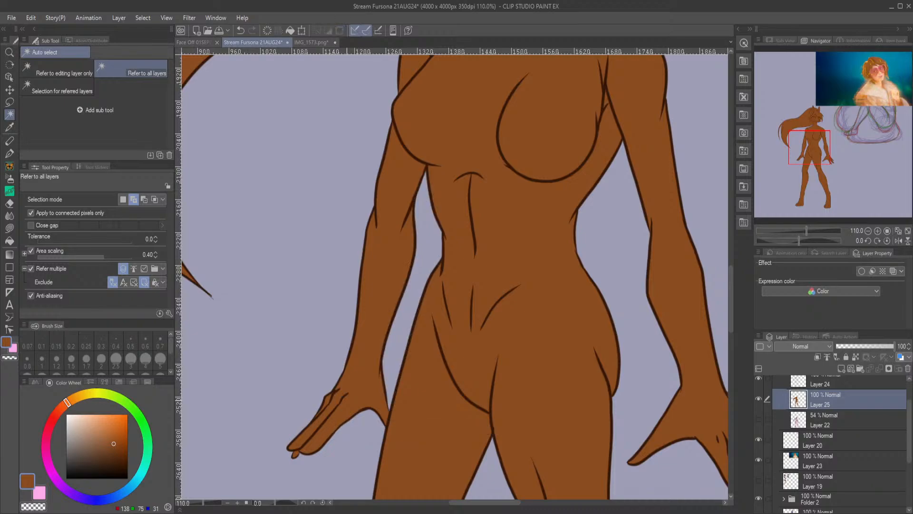
Lock the transparent pixels of Layer 25 so painting stays inside the figure's silhouette.
scroll(394, 435, down, 3)
scroll(406, 218, up, 1)
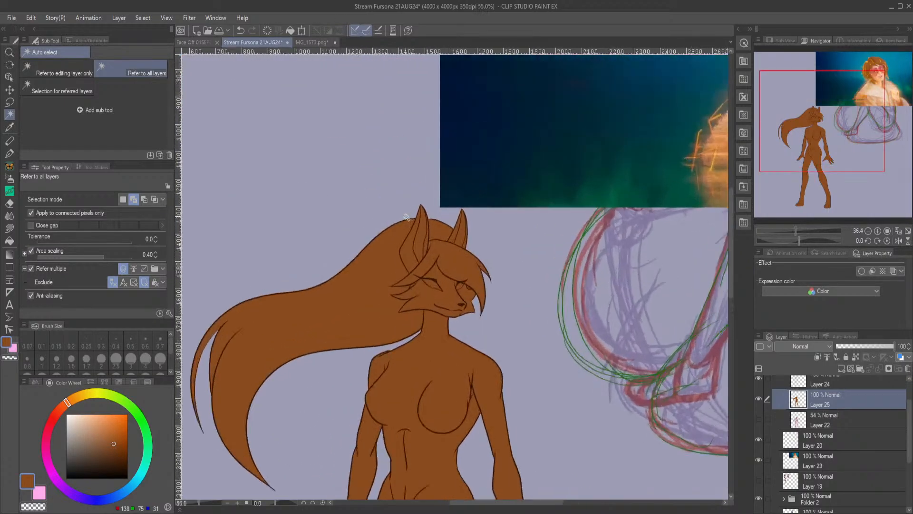
mouse_move(886, 73)
mouse_down()
mouse_move(870, 121)
mouse_move(807, 134)
mouse_up()
scroll(813, 134, up, 1)
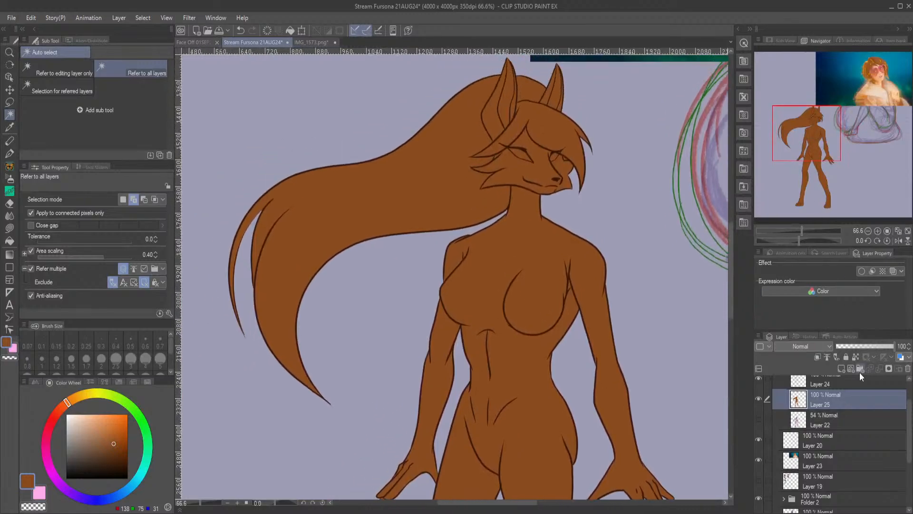
click(856, 356)
scroll(604, 170, down, 2)
Show the fox reference in the Sub View and sample the dark brown of its ear as the drawing colour.
drag(804, 60, 809, 53)
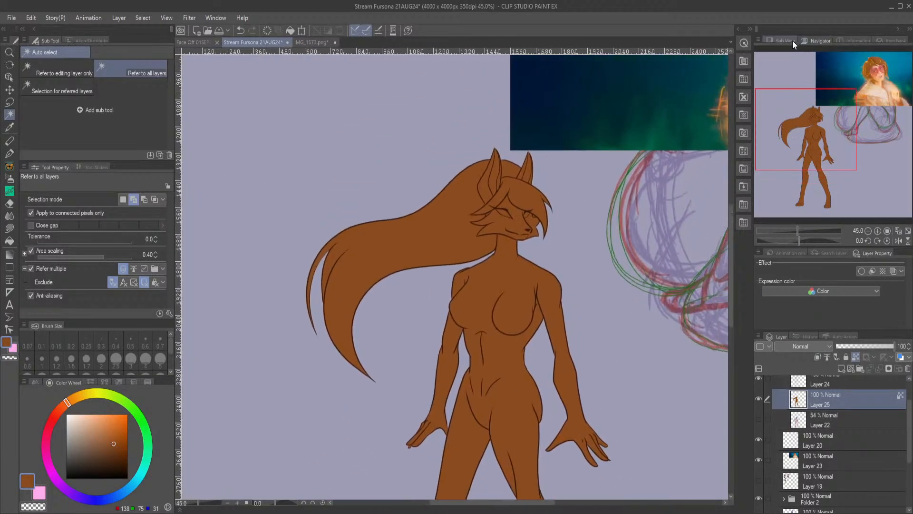
click(792, 41)
click(766, 82)
scroll(581, 224, up, 2)
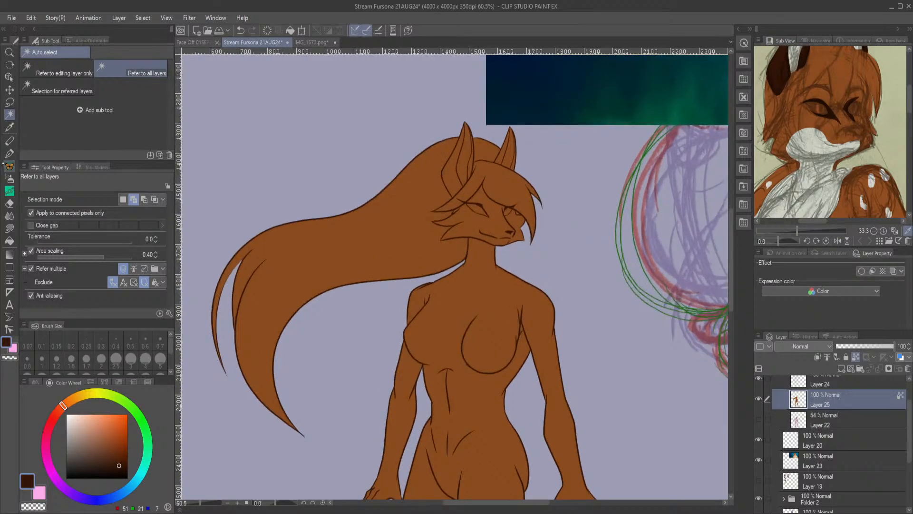
Paint the long flowing hair dark brown with the Thick Paint- Flat 2 brush at size 5.09.
click(8, 166)
mouse_move(245, 247)
mouse_down()
mouse_move(232, 269)
mouse_move(230, 379)
mouse_move(263, 398)
mouse_move(265, 281)
mouse_move(344, 186)
mouse_move(292, 218)
mouse_move(223, 398)
mouse_move(246, 348)
mouse_move(280, 369)
mouse_move(364, 187)
mouse_move(308, 318)
mouse_move(266, 362)
mouse_move(243, 352)
mouse_move(238, 407)
mouse_up()
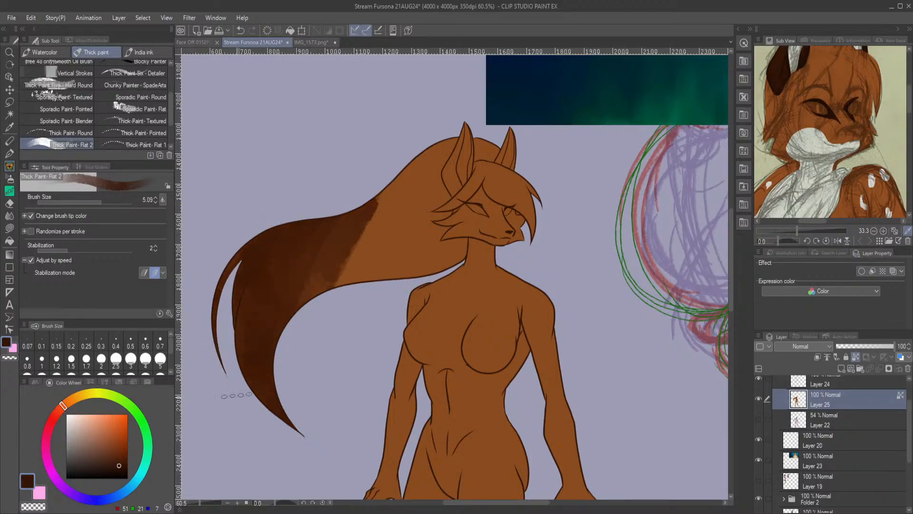
mouse_move(279, 339)
mouse_down()
mouse_move(310, 343)
mouse_move(388, 256)
mouse_move(401, 233)
mouse_move(373, 267)
mouse_move(381, 210)
mouse_move(362, 229)
mouse_move(358, 261)
mouse_move(313, 297)
mouse_move(330, 276)
mouse_move(275, 311)
mouse_move(369, 223)
mouse_move(279, 342)
mouse_move(277, 243)
mouse_move(243, 268)
mouse_move(229, 338)
mouse_move(294, 264)
mouse_move(298, 400)
mouse_move(289, 429)
mouse_move(360, 245)
mouse_move(343, 298)
mouse_move(427, 259)
mouse_move(386, 271)
mouse_move(398, 220)
mouse_move(309, 271)
mouse_up()
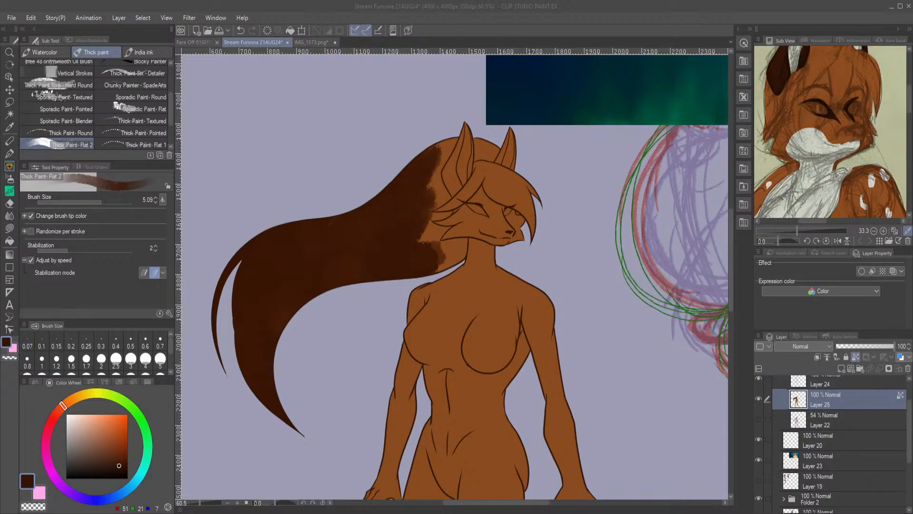
Reduce the brush size to 1.92 and paint dark brown over the hair beside the face and both ears.
scroll(424, 198, up, 4)
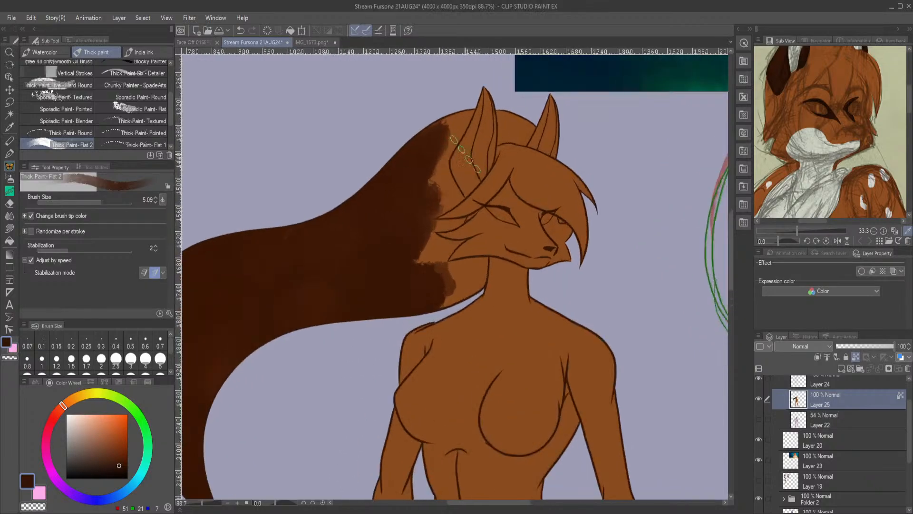
key(bracketleft)
key(bracketleft)
key(bracketleft)
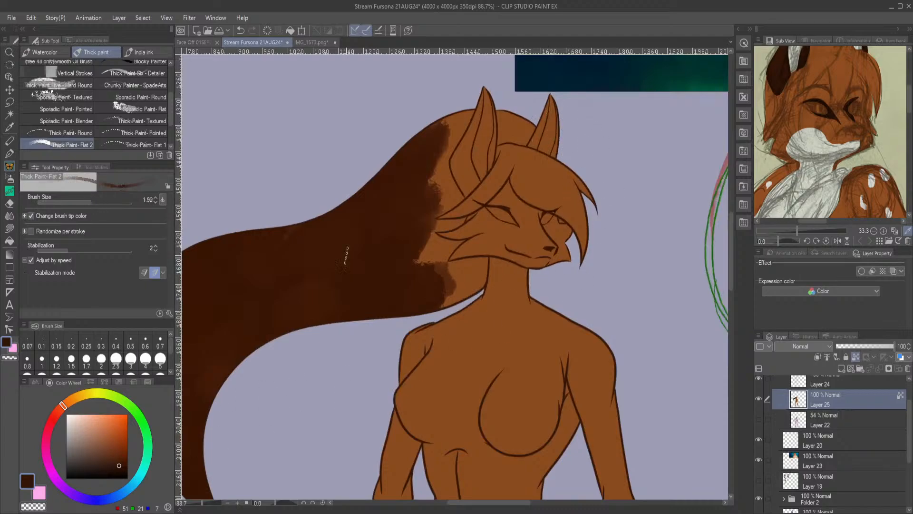
scroll(601, 198, up, 3)
mouse_move(418, 312)
mouse_down()
mouse_move(373, 314)
mouse_move(394, 311)
mouse_move(373, 302)
mouse_move(378, 309)
mouse_up()
mouse_move(330, 362)
mouse_down()
mouse_move(409, 324)
mouse_move(403, 334)
mouse_move(413, 299)
mouse_move(328, 354)
mouse_move(324, 319)
mouse_move(342, 288)
mouse_move(324, 238)
mouse_move(356, 85)
mouse_move(322, 147)
mouse_up()
mouse_move(345, 183)
mouse_down()
mouse_move(381, 71)
mouse_move(404, 96)
mouse_move(361, 162)
mouse_up()
mouse_move(302, 266)
mouse_down()
mouse_move(428, 95)
mouse_move(362, 219)
mouse_move(490, 132)
mouse_move(521, 85)
mouse_move(483, 115)
mouse_move(418, 91)
mouse_move(430, 71)
mouse_up()
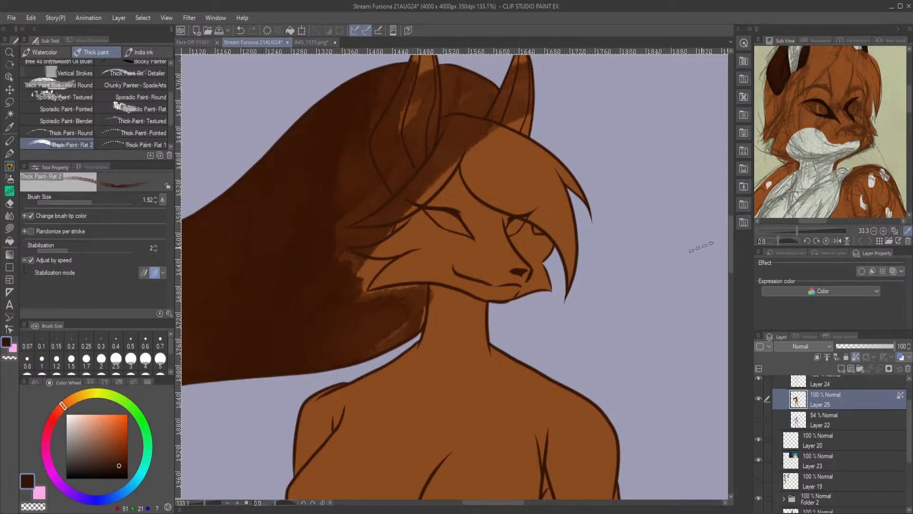
scroll(523, 214, up, 3)
mouse_move(404, 223)
mouse_down()
mouse_move(425, 161)
mouse_move(386, 228)
mouse_move(398, 198)
mouse_move(316, 373)
mouse_move(339, 387)
mouse_move(378, 374)
mouse_move(415, 408)
mouse_move(381, 450)
mouse_move(366, 433)
mouse_up()
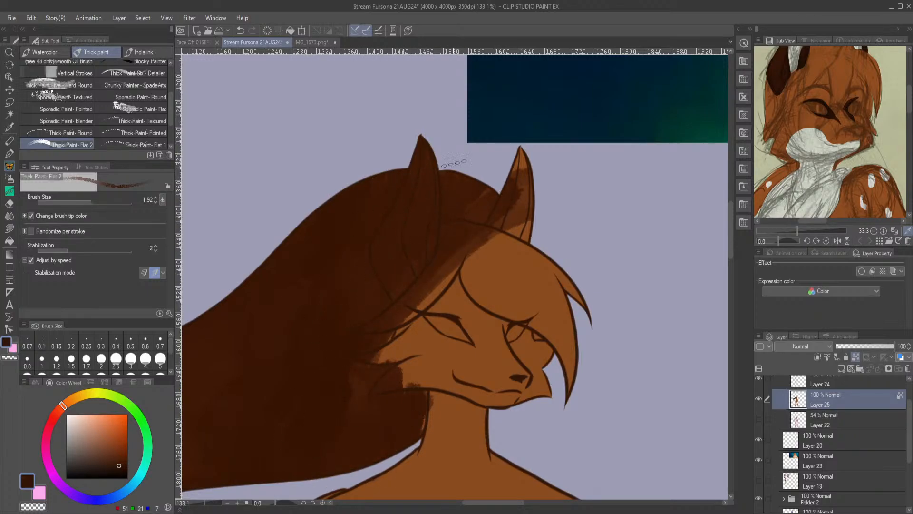
mouse_move(519, 164)
mouse_down()
mouse_move(533, 219)
mouse_move(518, 243)
mouse_up()
Cover the flowing hair, ears and fringe with solid dark brown on Layer 25 using Lasso fill.
scroll(479, 342, down, 5)
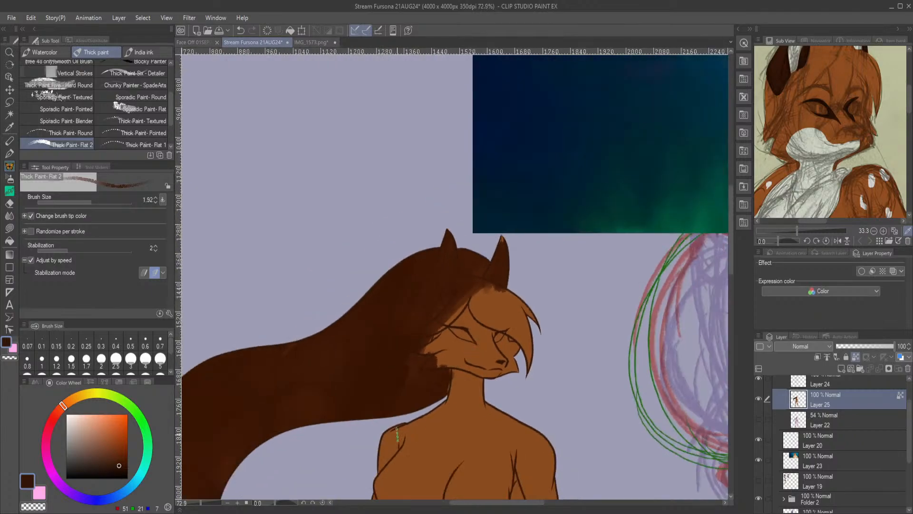
drag(732, 220, 731, 233)
scroll(426, 489, down, 2)
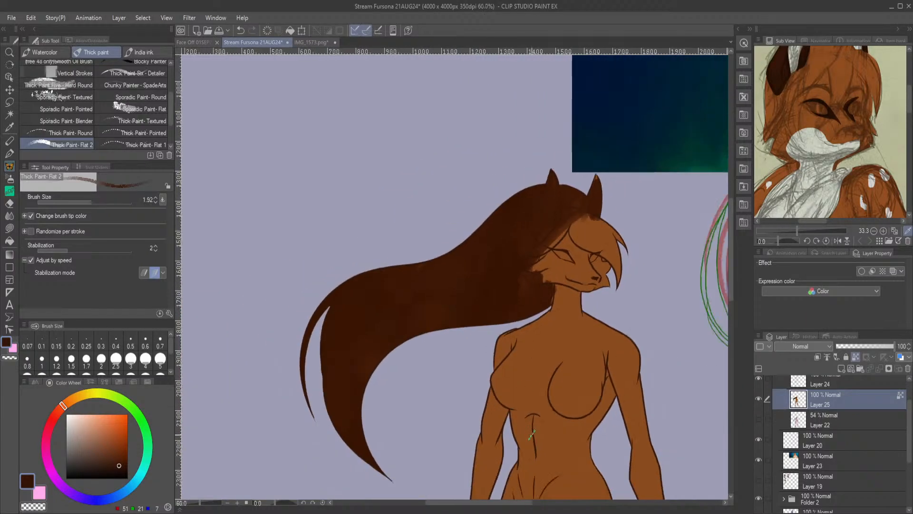
click(9, 228)
mouse_move(557, 155)
mouse_down()
mouse_move(352, 492)
mouse_move(463, 357)
mouse_move(514, 323)
mouse_up()
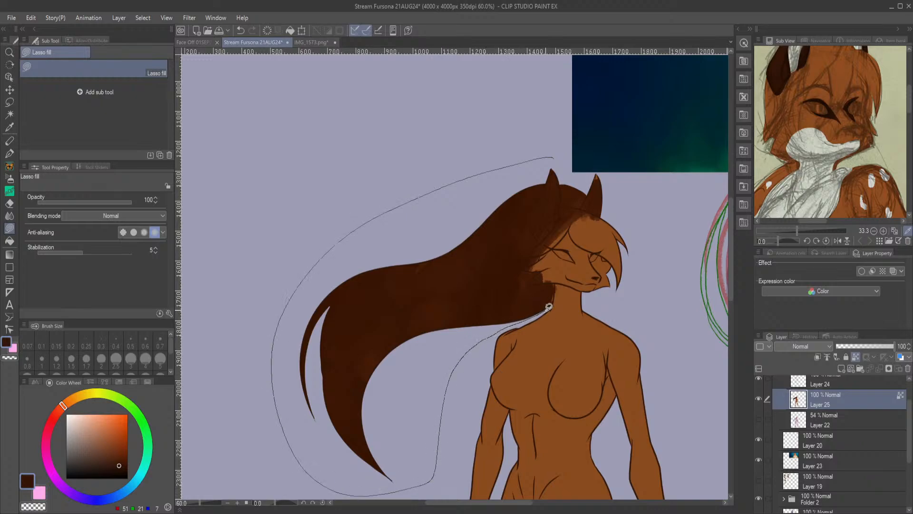
mouse_move(571, 241)
mouse_down()
mouse_move(618, 293)
mouse_move(651, 210)
mouse_move(630, 165)
mouse_up()
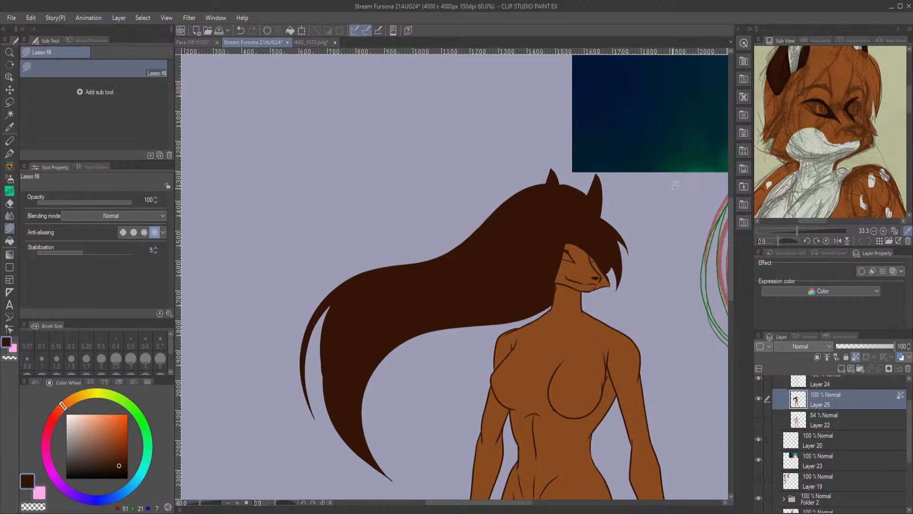
Set the blending mode of the linework on Layer 24 to Multiply.
scroll(675, 185, up, 3)
scroll(817, 421, up, 2)
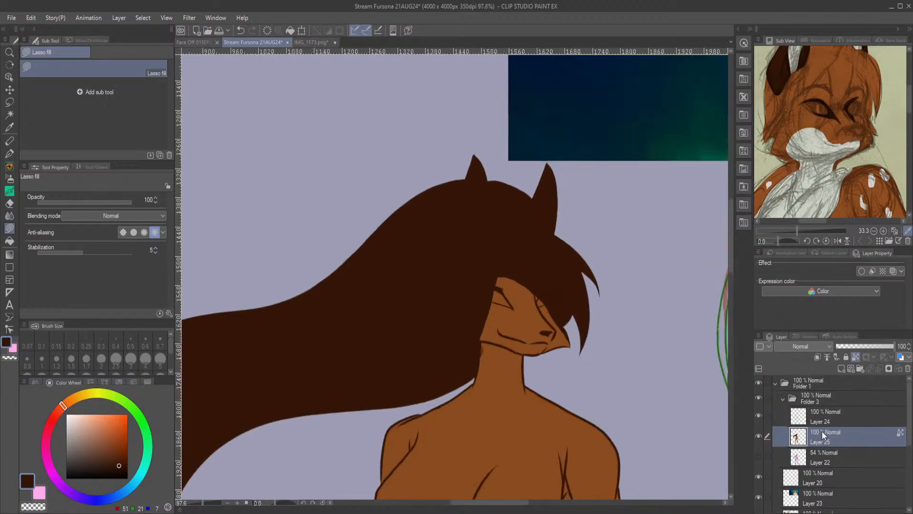
click(829, 421)
click(759, 416)
click(759, 417)
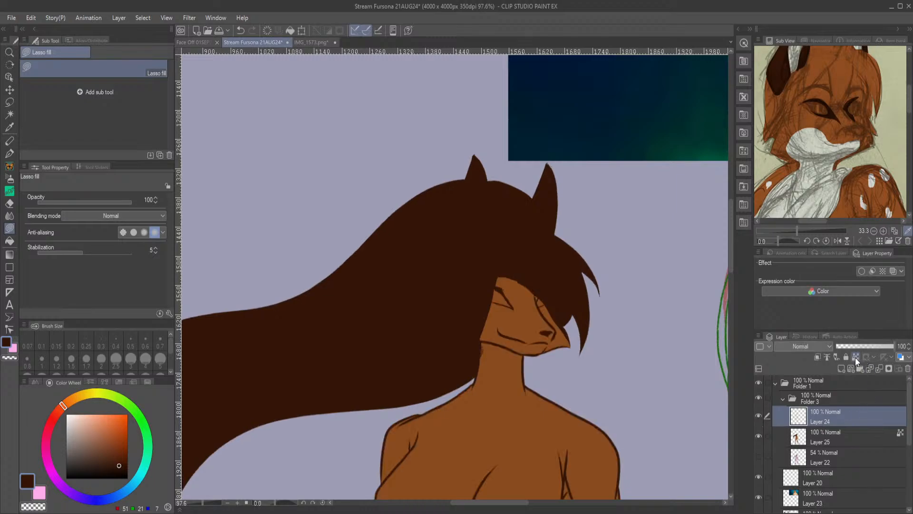
click(801, 94)
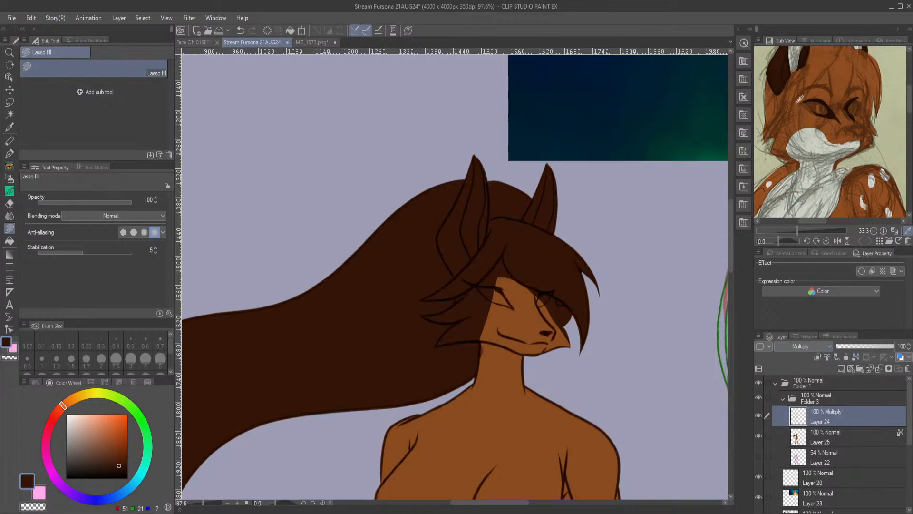
Sample the lighter brown of the face and lasso-fill the face, eye areas and cheek fur with it on Layer 25.
click(834, 437)
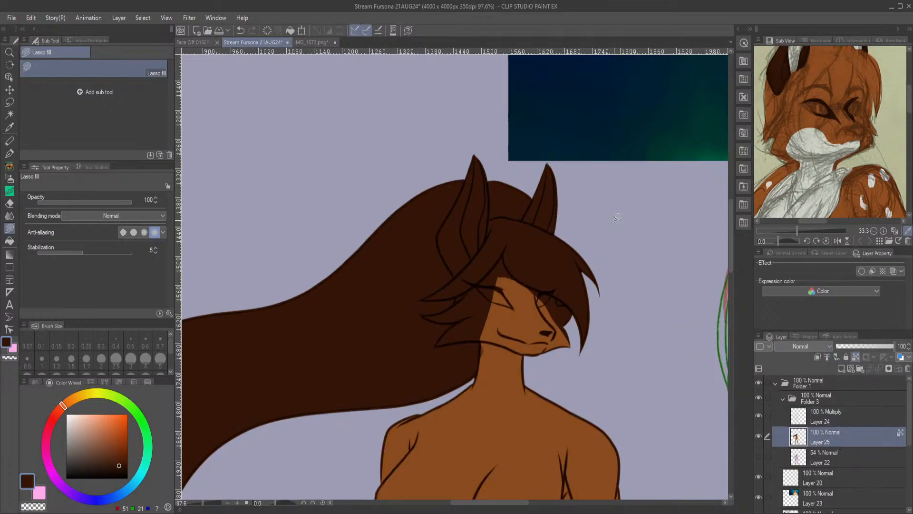
scroll(691, 324, up, 1)
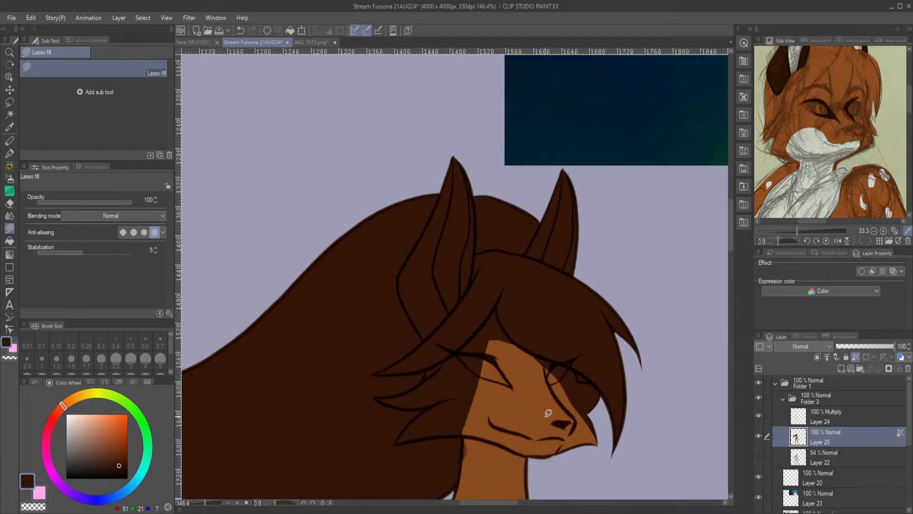
alt+click(523, 414)
scroll(594, 452, down, 2)
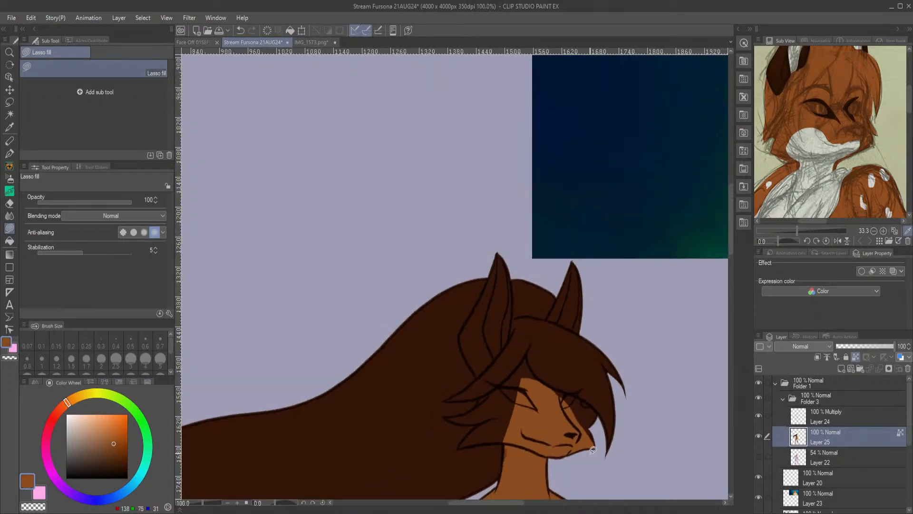
scroll(597, 456, up, 3)
scroll(617, 459, up, 1)
scroll(616, 460, up, 1)
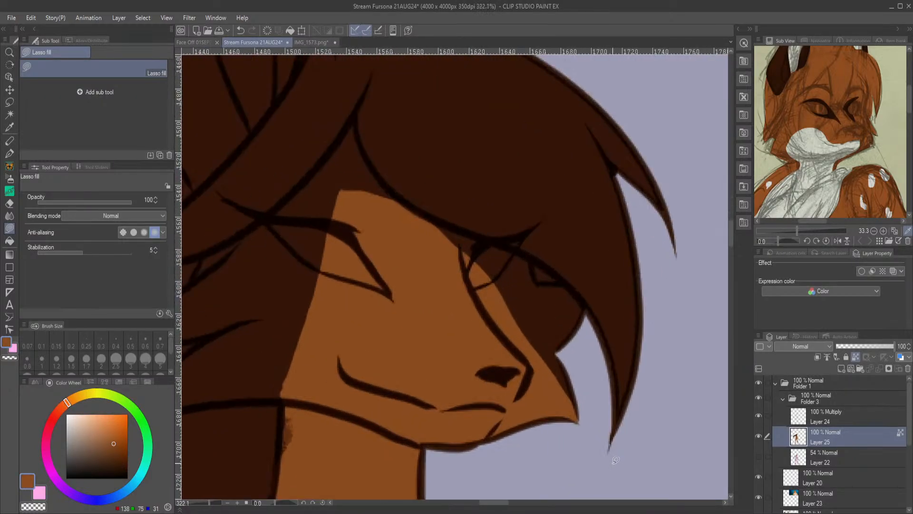
scroll(469, 459, down, 1)
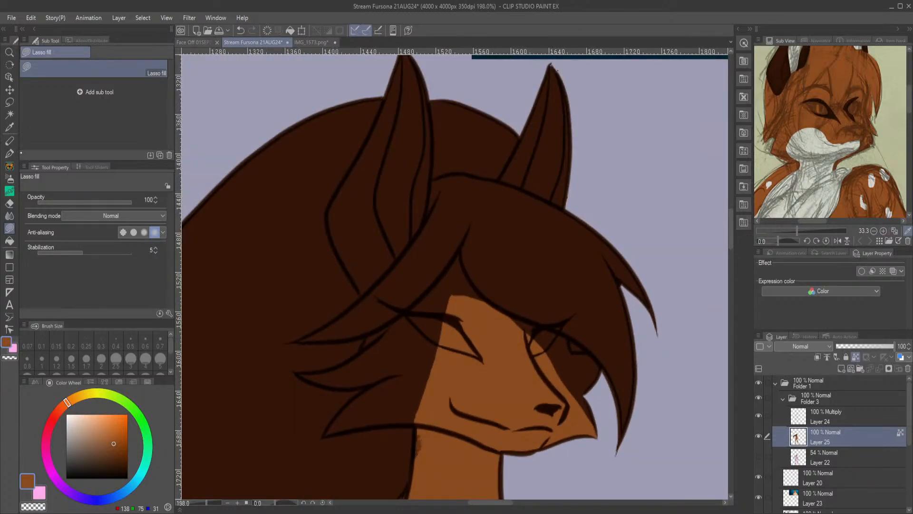
mouse_move(606, 384)
mouse_down()
mouse_move(577, 341)
mouse_move(488, 300)
mouse_move(459, 253)
mouse_move(431, 334)
mouse_move(456, 462)
mouse_move(583, 470)
mouse_up()
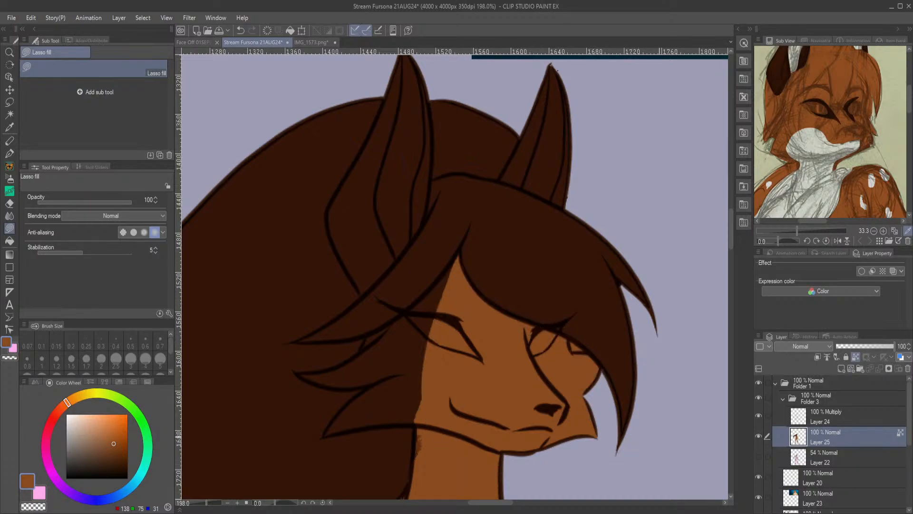
mouse_move(456, 255)
mouse_down()
mouse_move(360, 347)
mouse_move(297, 371)
mouse_move(342, 387)
mouse_move(368, 383)
mouse_move(324, 434)
mouse_move(405, 416)
mouse_move(465, 277)
mouse_up()
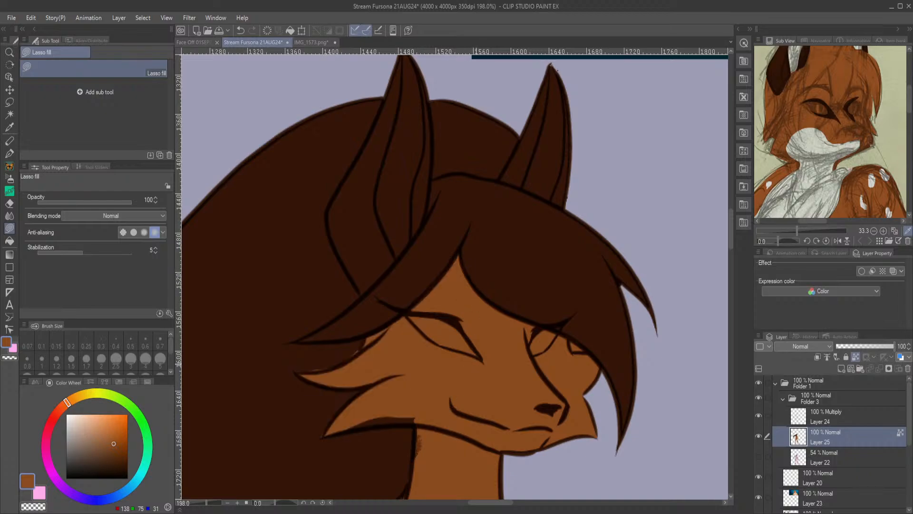
Lasso-fill the unpainted gap along the edge of the neck below the cheek fur with brown on Layer 25.
mouse_move(418, 402)
mouse_down()
mouse_move(413, 465)
mouse_move(434, 430)
mouse_up()
key(ctrl+alt+0)
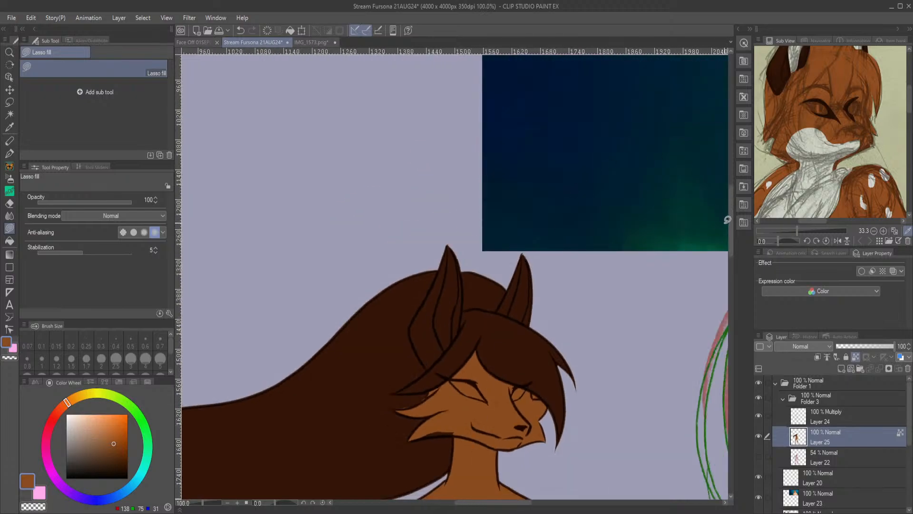
drag(732, 228, 717, 257)
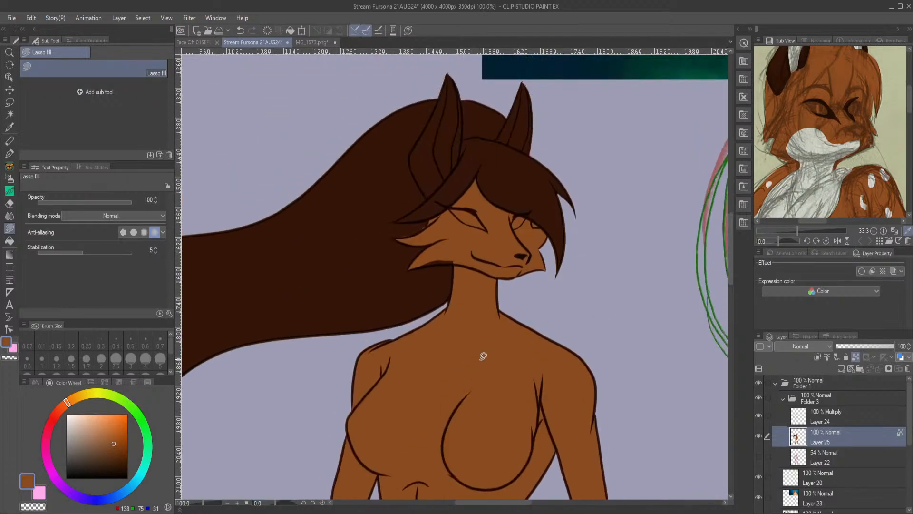
scroll(460, 340, down, 2)
scroll(407, 341, up, 1)
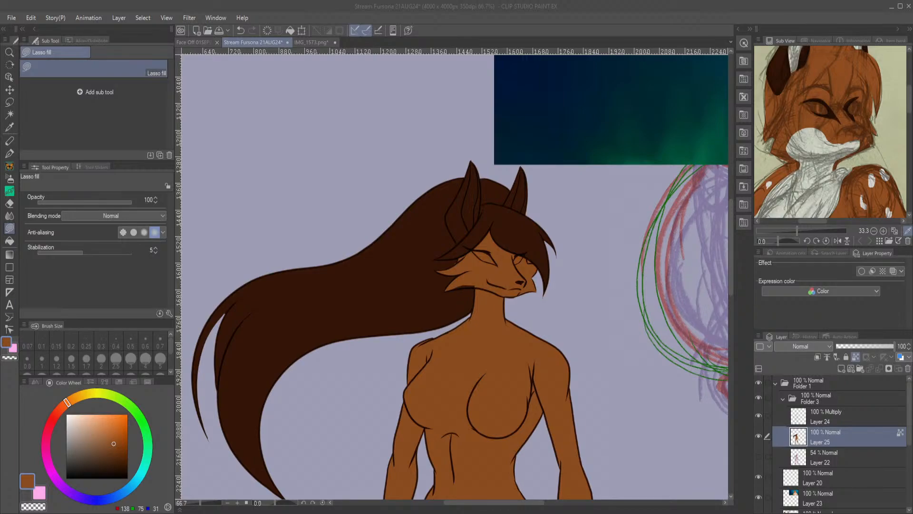
click(530, 392)
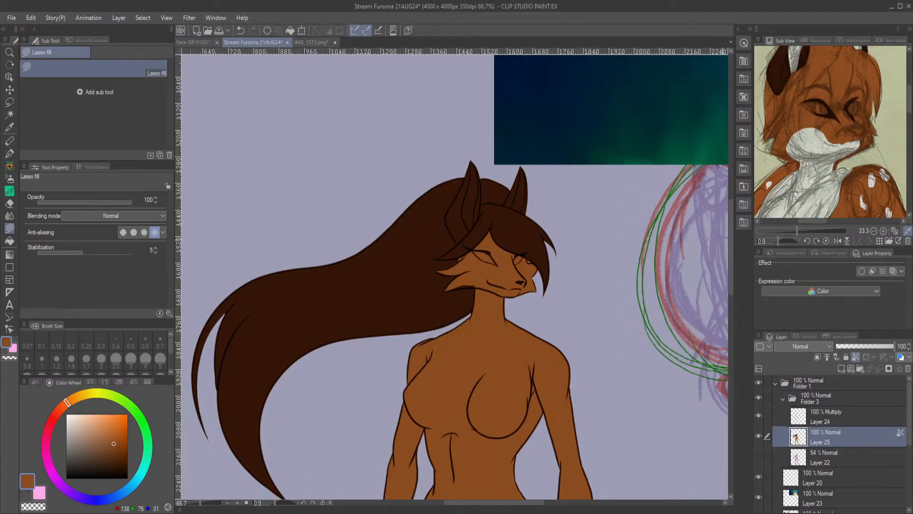
Sample the pale grey-white of the reference's fur and lasso-fill the lower muzzle, cheek tuft and upper throat with it.
scroll(731, 243, right, 3)
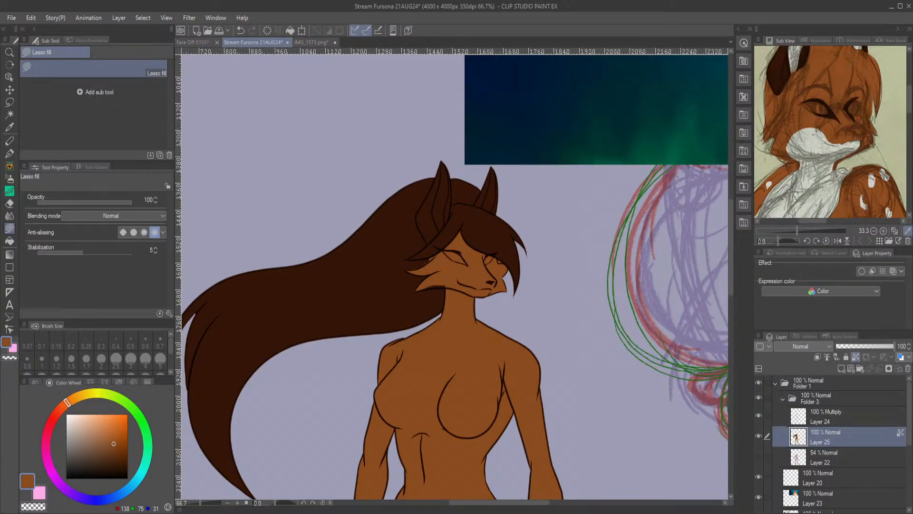
scroll(815, 134, down, 3)
scroll(784, 176, up, 4)
scroll(765, 197, down, 4)
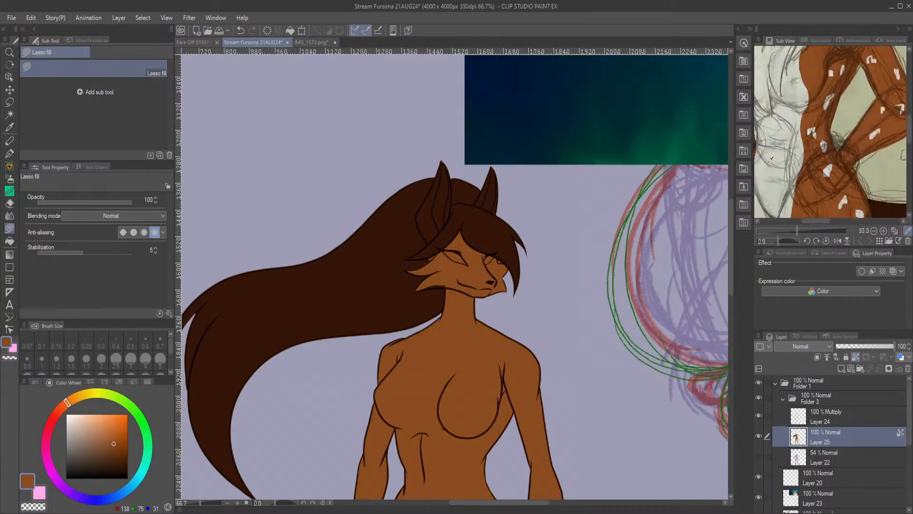
click(765, 197)
scroll(446, 266, up, 3)
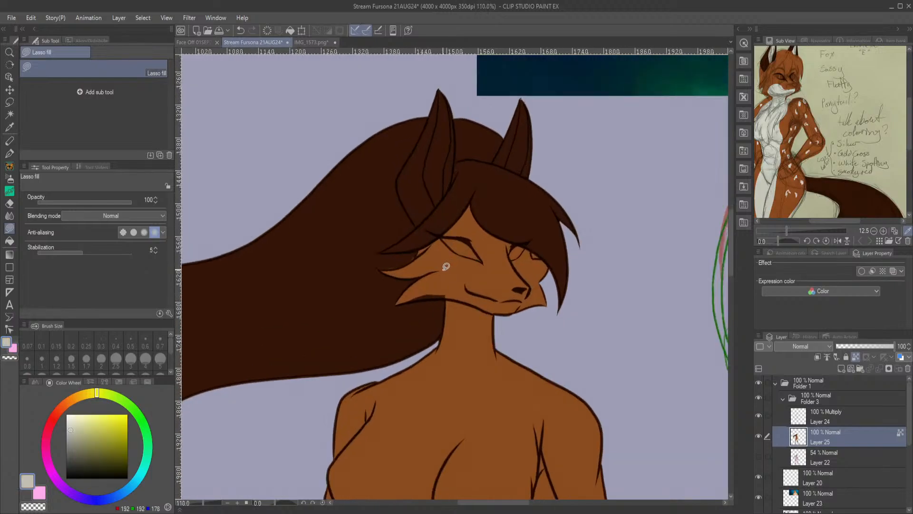
scroll(523, 266, up, 2)
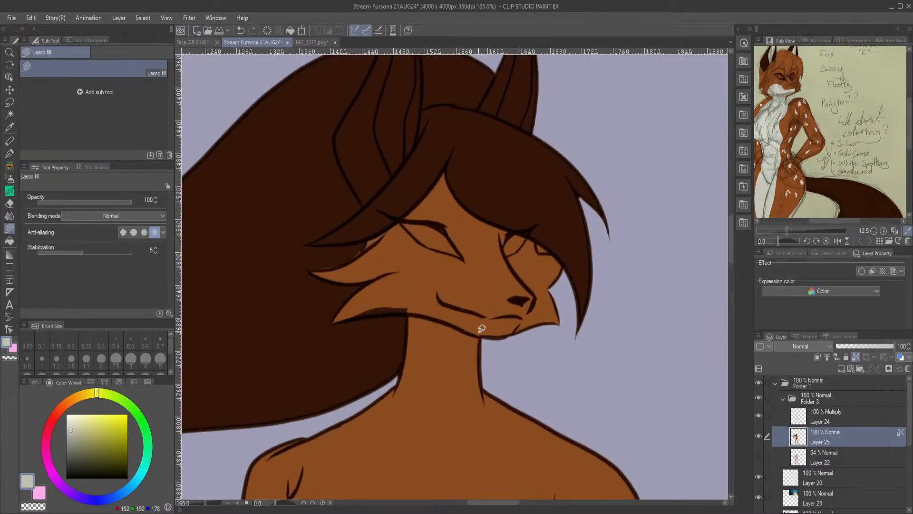
scroll(482, 328, up, 1)
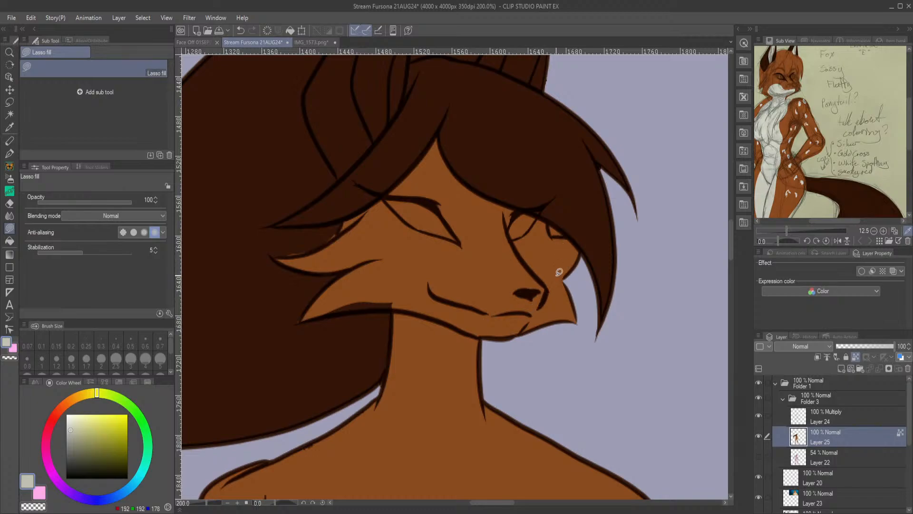
mouse_move(537, 310)
mouse_down()
mouse_move(470, 305)
mouse_move(395, 261)
mouse_move(340, 278)
mouse_move(300, 318)
mouse_move(405, 317)
mouse_move(423, 333)
mouse_move(507, 365)
mouse_move(547, 338)
mouse_up()
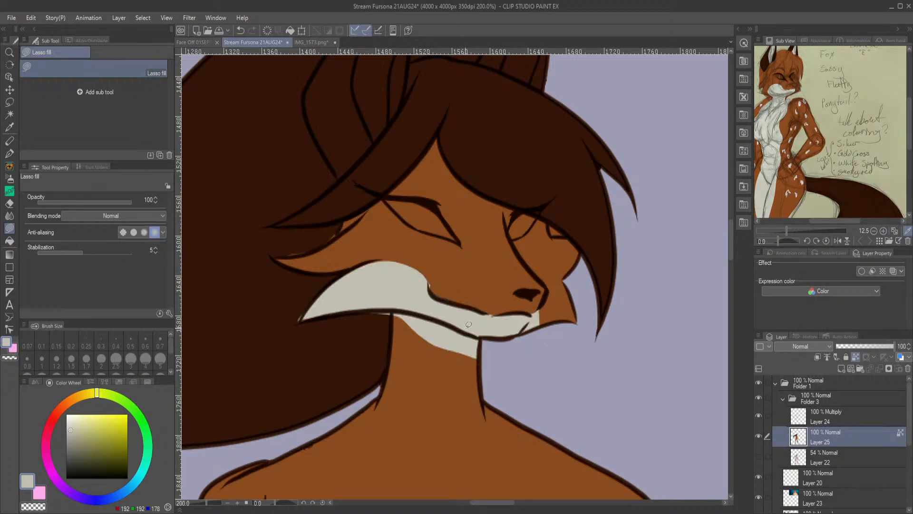
Select the linework on Layer 24, sample the hair's dark brown and switch to the G-pen at size 0.50.
drag(731, 239, 731, 258)
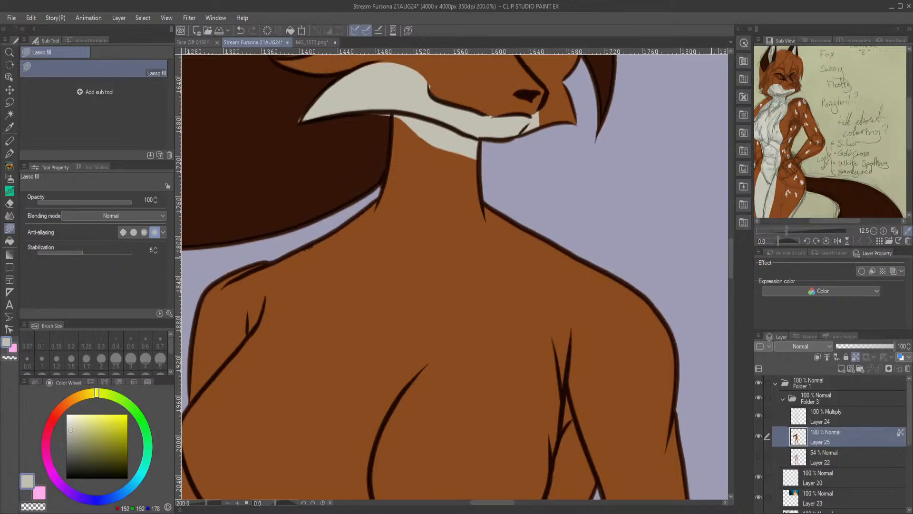
click(831, 419)
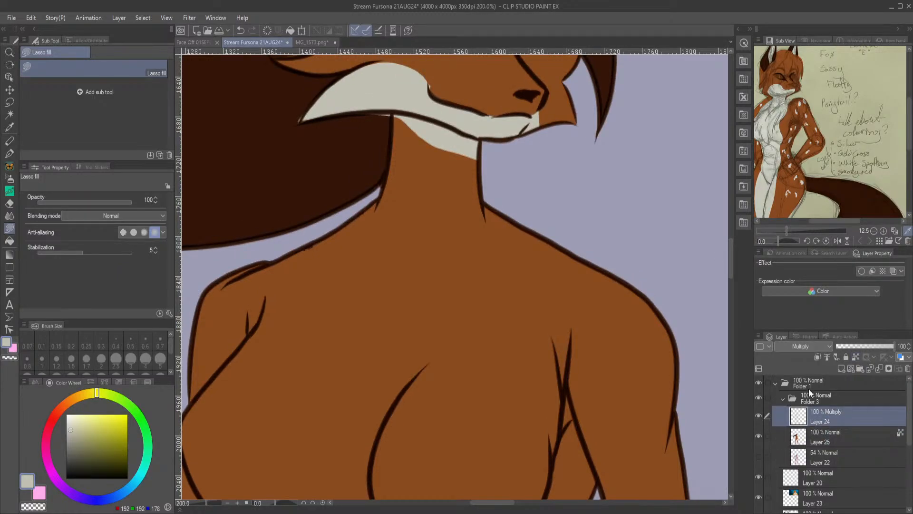
alt+click(213, 189)
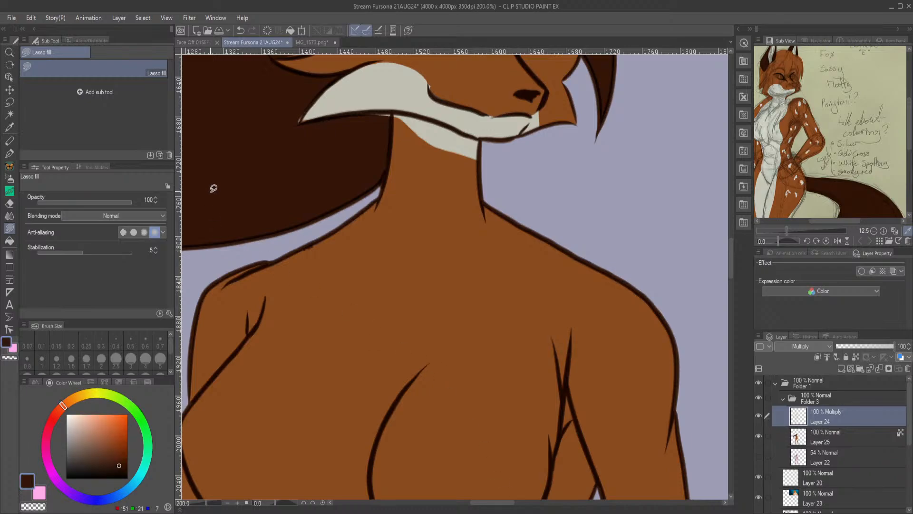
key(p)
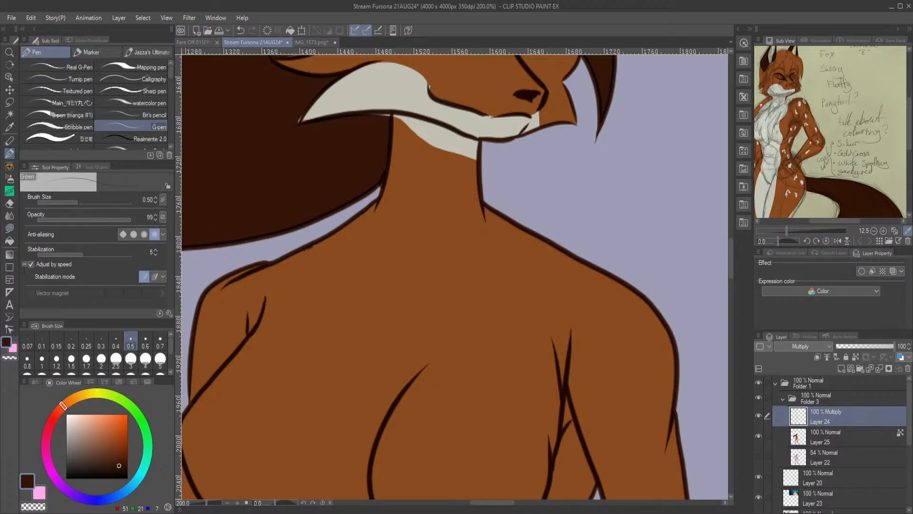
mouse_move(486, 175)
mouse_down()
mouse_move(537, 227)
mouse_move(505, 177)
mouse_move(479, 169)
mouse_up()
key(ctrl+z)
mouse_move(390, 156)
mouse_down()
mouse_move(354, 177)
mouse_move(291, 254)
mouse_up()
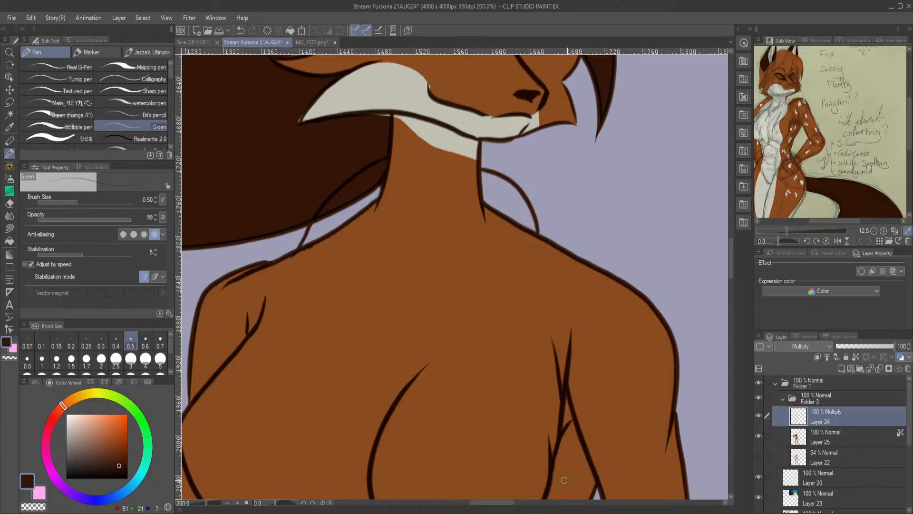
scroll(526, 325, down, 3)
scroll(396, 392, up, 2)
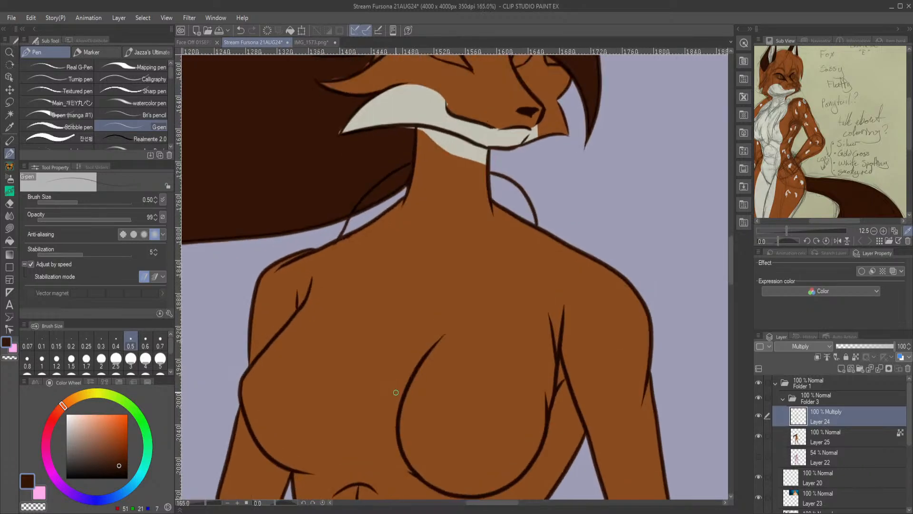
click(241, 30)
click(240, 30)
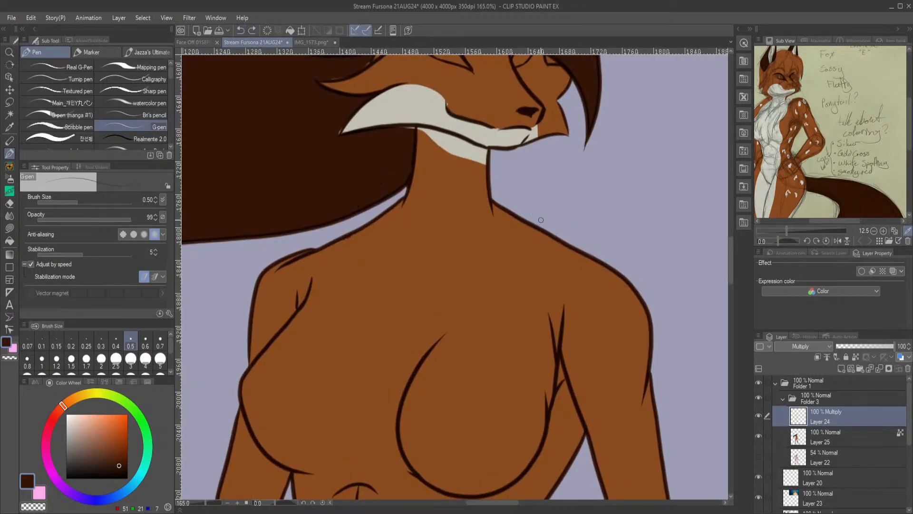
Draw the fluffy ruff on Layer 24 with curves beside the neck, a pointed throat tuft and long fur strands over the chest.
drag(545, 225, 490, 166)
drag(546, 231, 544, 224)
mouse_move(486, 195)
mouse_down()
mouse_move(394, 304)
mouse_move(410, 183)
mouse_move(358, 211)
mouse_move(291, 308)
mouse_move(312, 266)
mouse_move(304, 437)
mouse_up()
drag(306, 376, 304, 440)
drag(304, 376, 359, 494)
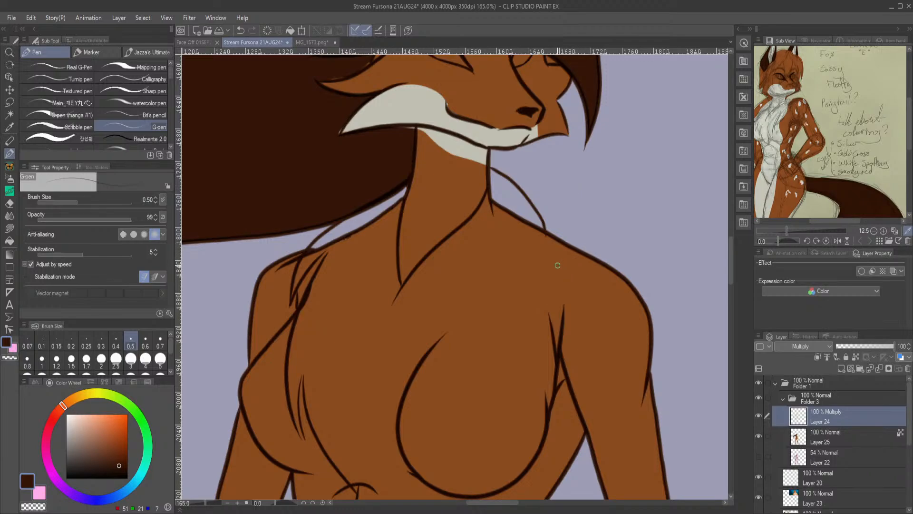
mouse_move(545, 225)
mouse_down()
mouse_move(543, 269)
mouse_move(501, 360)
mouse_move(509, 300)
mouse_move(412, 455)
mouse_move(419, 489)
mouse_move(410, 318)
mouse_up()
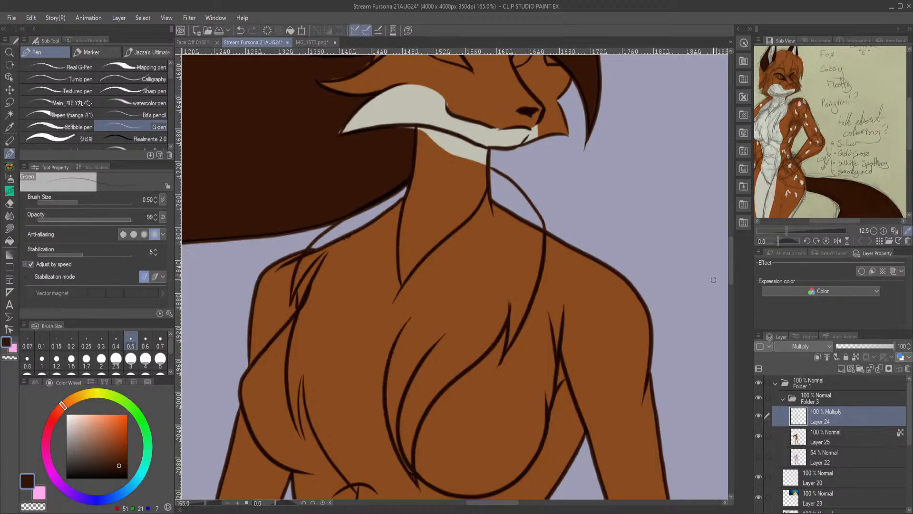
Add pointed fur strands along the lower edge of the chest fluff with the G-pen.
scroll(726, 275, down, 5)
mouse_move(365, 344)
mouse_down()
mouse_move(350, 259)
mouse_move(413, 367)
mouse_move(388, 311)
mouse_move(382, 259)
mouse_move(384, 300)
mouse_up()
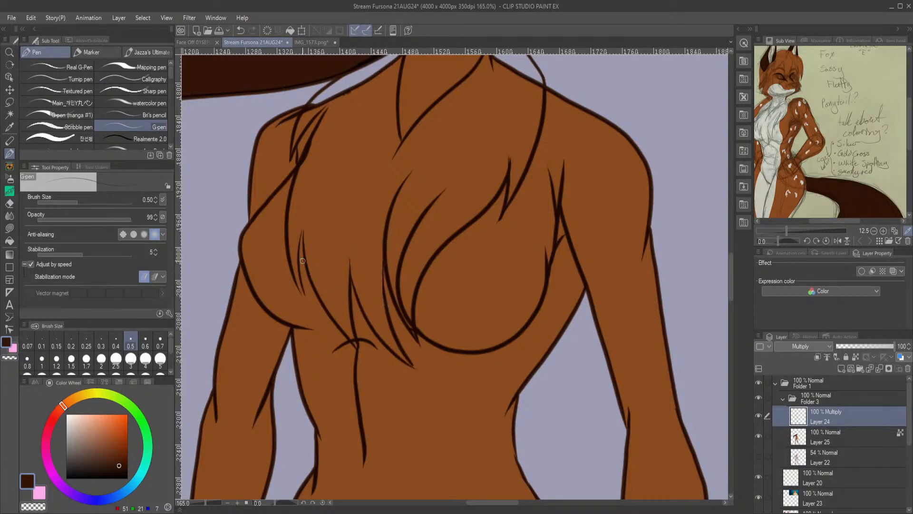
drag(298, 258, 337, 330)
drag(296, 282, 314, 310)
drag(313, 309, 301, 278)
Erase the shoulder lines inside the ruff on both sides and the body line overlapping the chest fluff, using the Hard eraser.
click(9, 203)
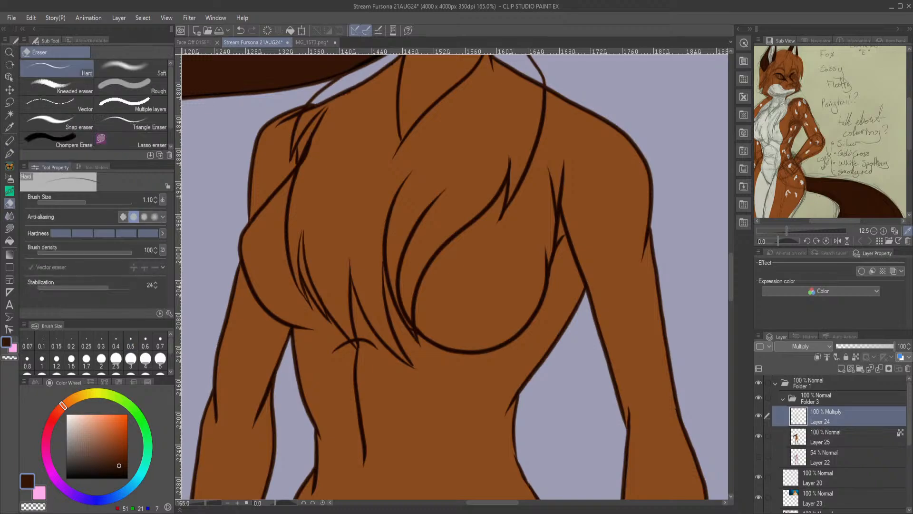
drag(731, 274, 732, 261)
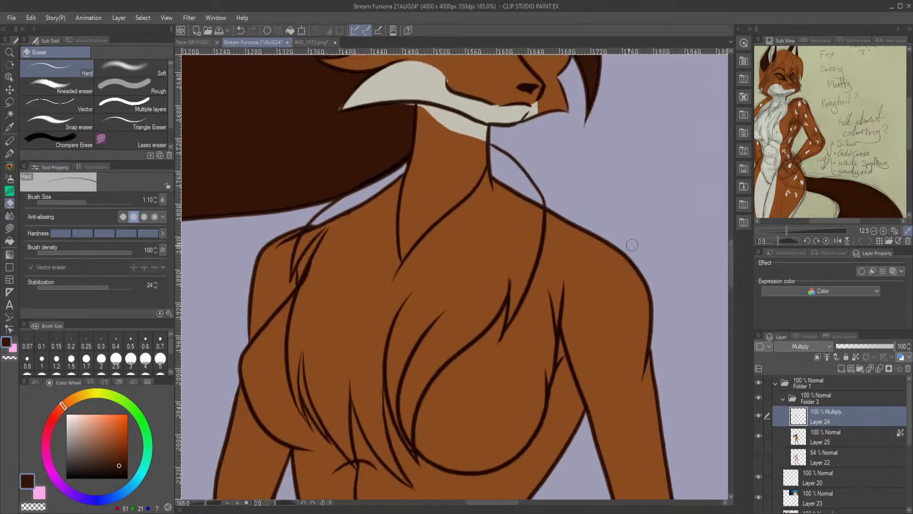
mouse_move(497, 176)
mouse_down()
mouse_move(496, 197)
mouse_move(511, 191)
mouse_move(531, 222)
mouse_move(536, 206)
mouse_up()
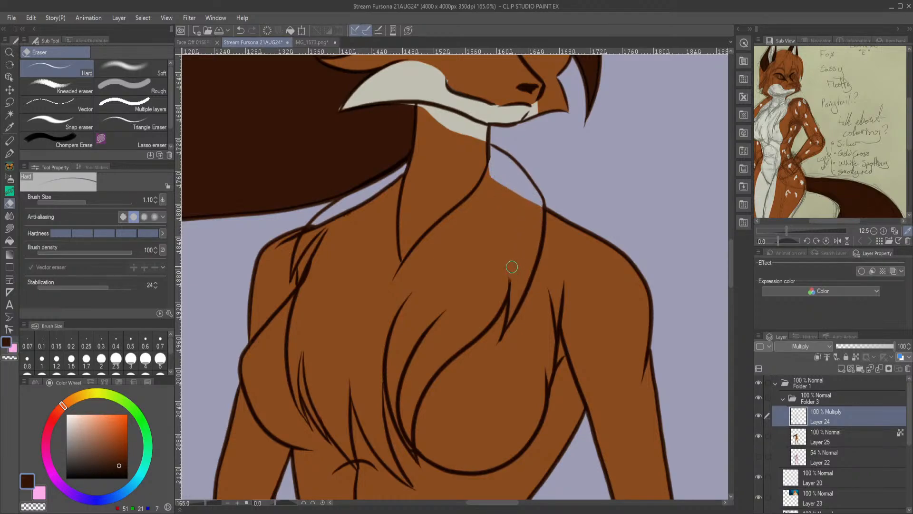
mouse_move(355, 204)
mouse_down()
mouse_move(311, 232)
mouse_move(315, 222)
mouse_move(307, 238)
mouse_move(317, 219)
mouse_move(300, 257)
mouse_move(319, 225)
mouse_move(311, 233)
mouse_move(404, 167)
mouse_up()
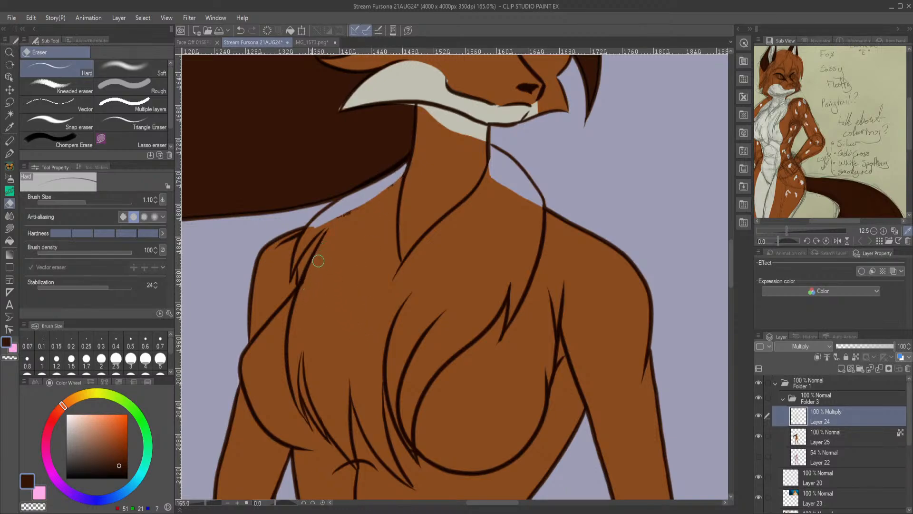
mouse_move(731, 259)
mouse_down()
mouse_move(733, 278)
mouse_move(733, 270)
mouse_up()
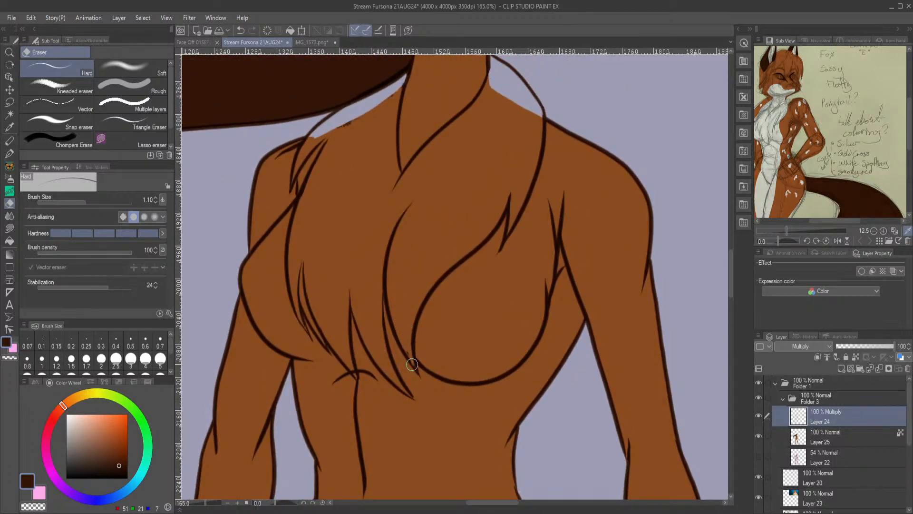
Touch up the pointed tip of the chest fur where it meets the body outline with a short G-pen stroke.
click(9, 154)
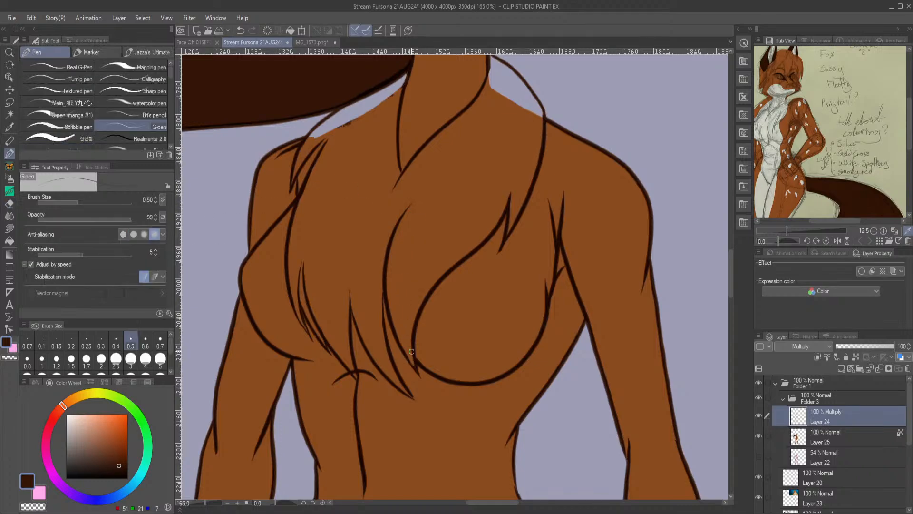
drag(408, 360, 419, 374)
key(e)
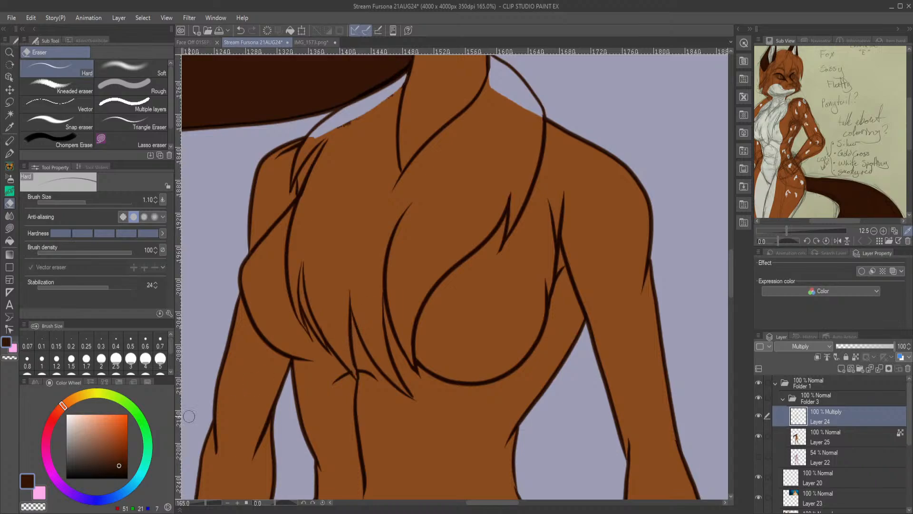
click(10, 153)
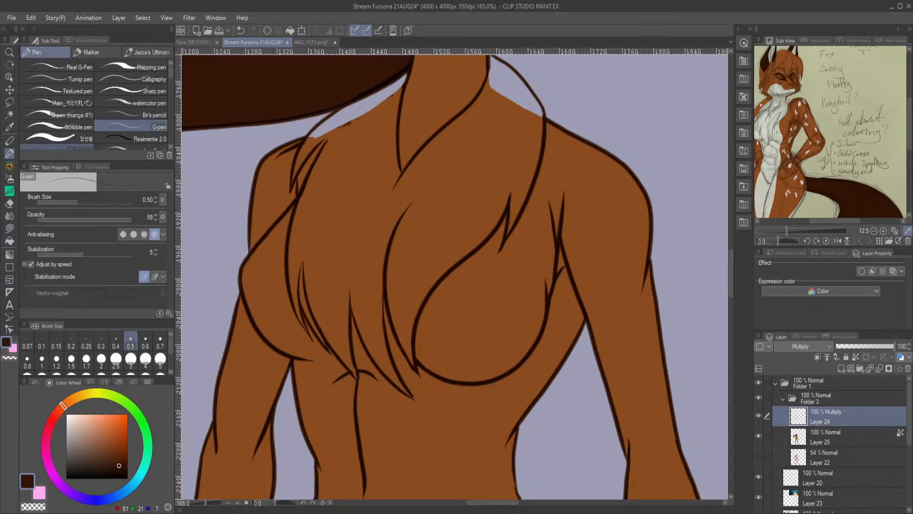
Fill the gap between the raised ruff outline and the shoulder beside the ponytail on Layer 25, using the body's sampled brown and Lasso fill.
scroll(95, 104, down, 3)
scroll(433, 307, down, 4)
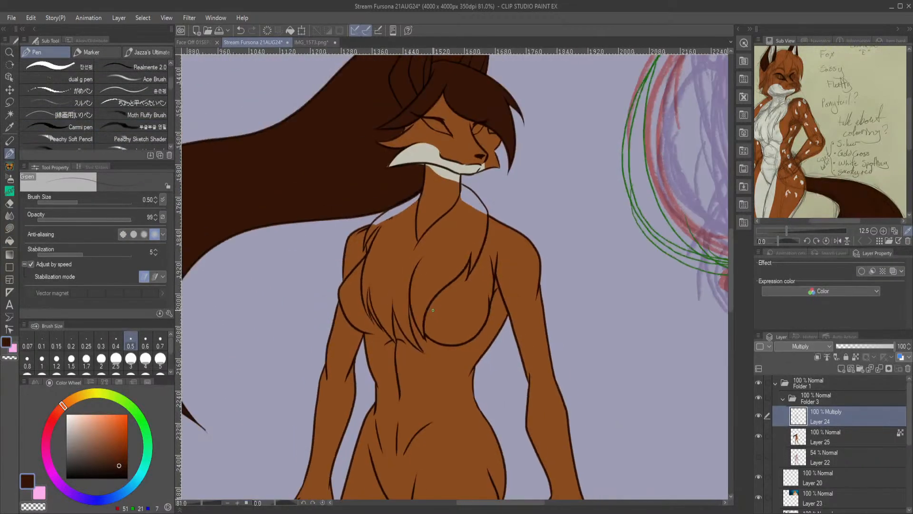
scroll(418, 260, down, 3)
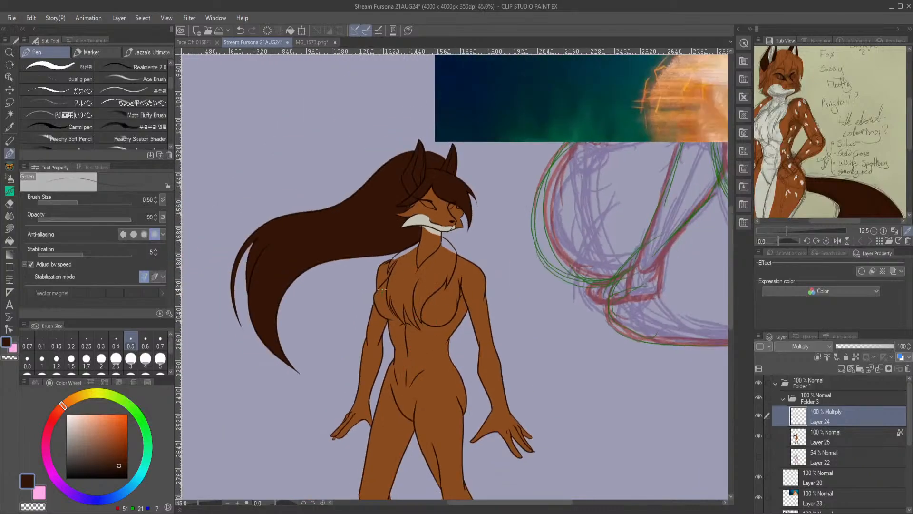
scroll(382, 288, up, 2)
scroll(431, 300, up, 2)
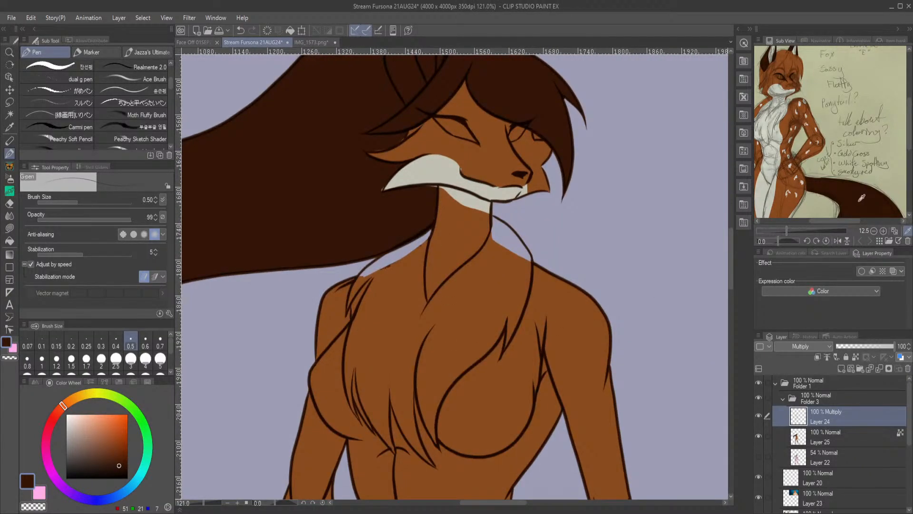
alt+click(567, 315)
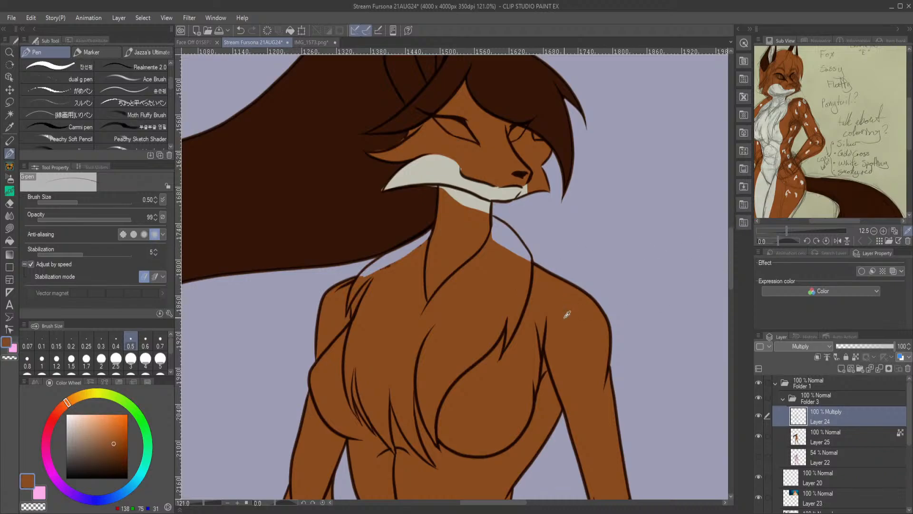
click(784, 433)
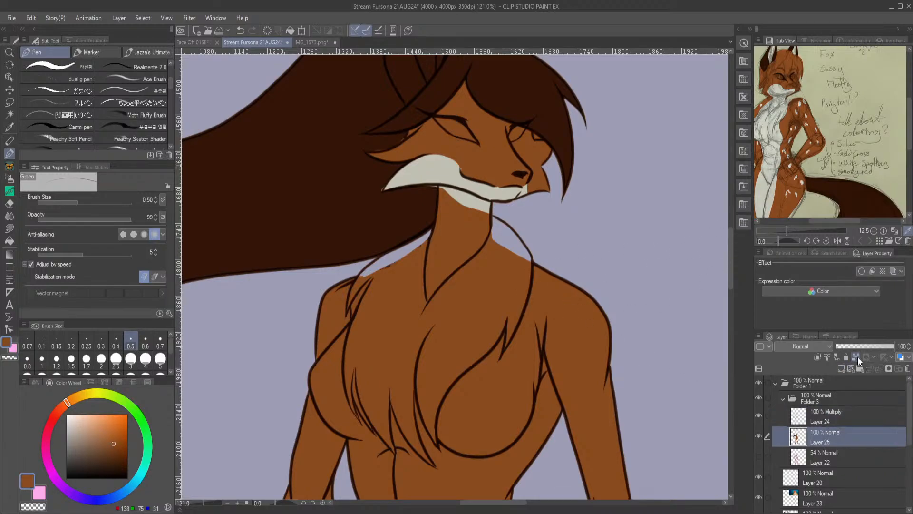
scroll(511, 217, up, 2)
scroll(512, 218, up, 1)
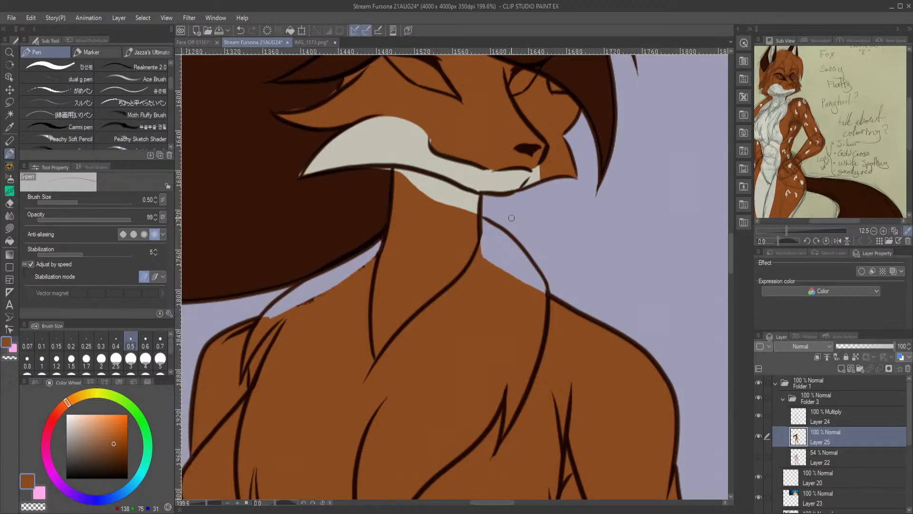
click(9, 228)
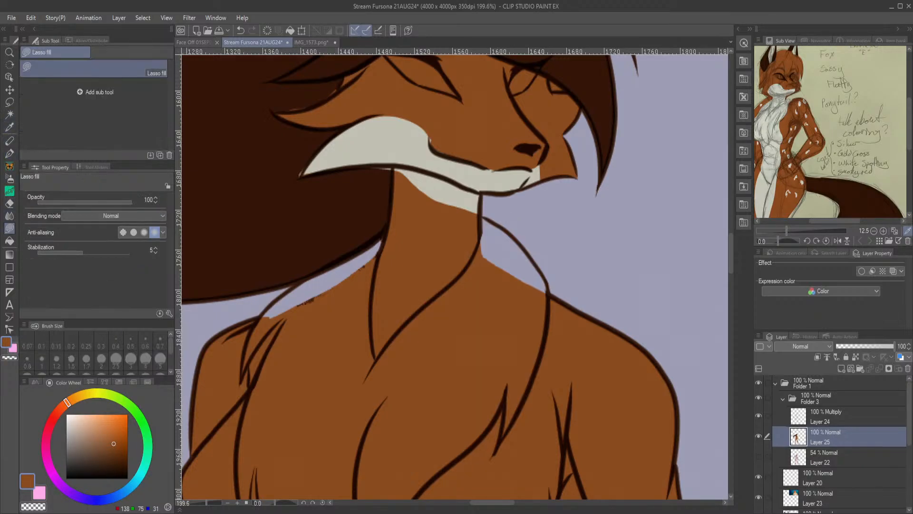
mouse_move(393, 168)
mouse_down()
mouse_move(384, 232)
mouse_move(302, 279)
mouse_move(263, 314)
mouse_move(248, 350)
mouse_move(332, 307)
mouse_move(413, 388)
mouse_move(462, 248)
mouse_up()
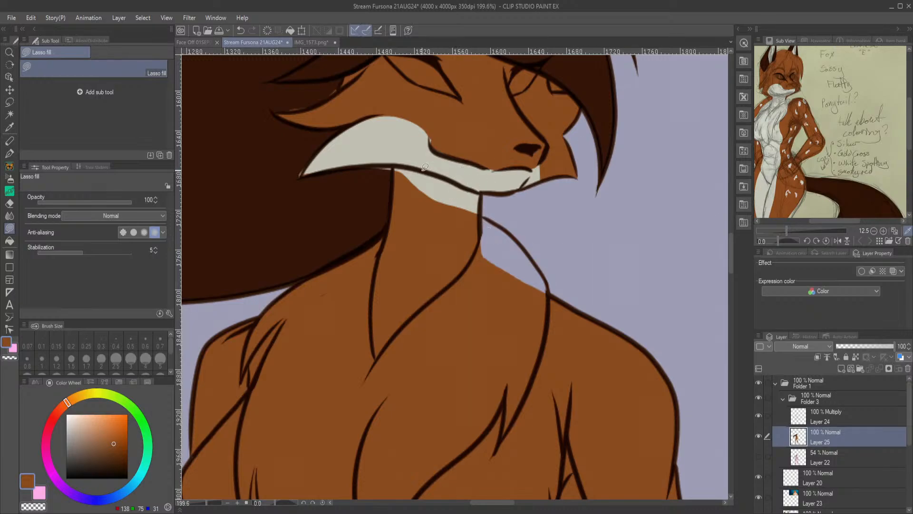
Lasso-fill the neck, throat tuft and the ruff strand over the ponytail-side shoulder with the pale cream sampled from the muzzle.
alt+click(421, 154)
mouse_move(408, 163)
mouse_down()
mouse_move(405, 224)
mouse_move(267, 314)
mouse_move(241, 367)
mouse_move(417, 260)
mouse_up()
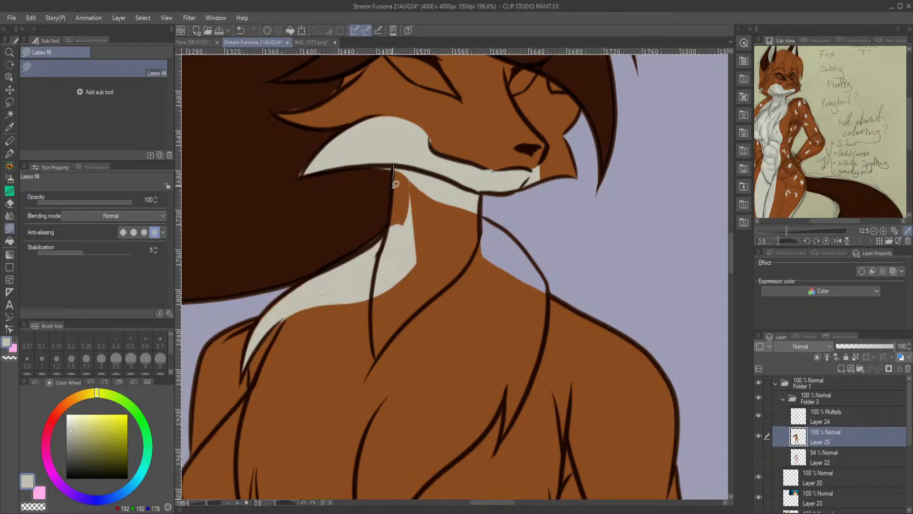
drag(395, 175, 412, 144)
mouse_move(400, 177)
mouse_down()
mouse_move(391, 233)
mouse_move(400, 179)
mouse_up()
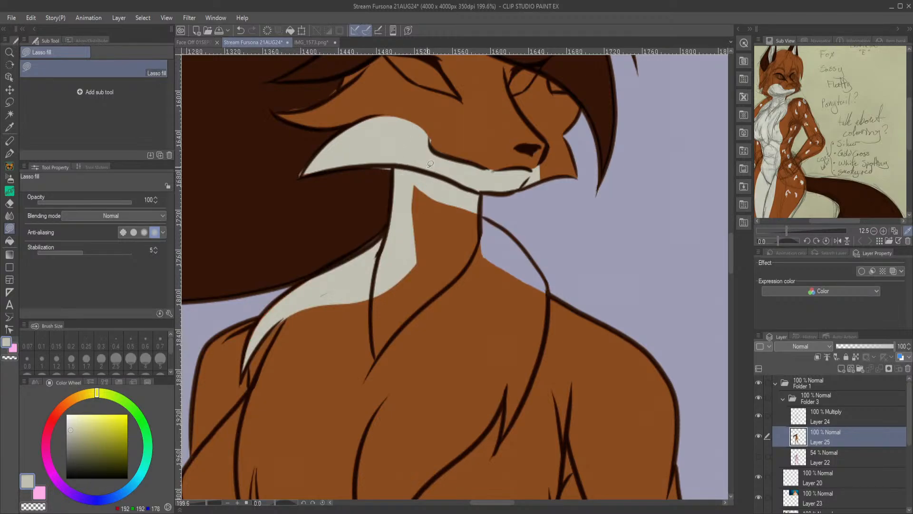
mouse_move(487, 207)
mouse_down()
mouse_move(465, 317)
mouse_move(347, 407)
mouse_move(318, 388)
mouse_move(478, 193)
mouse_move(425, 171)
mouse_move(419, 238)
mouse_up()
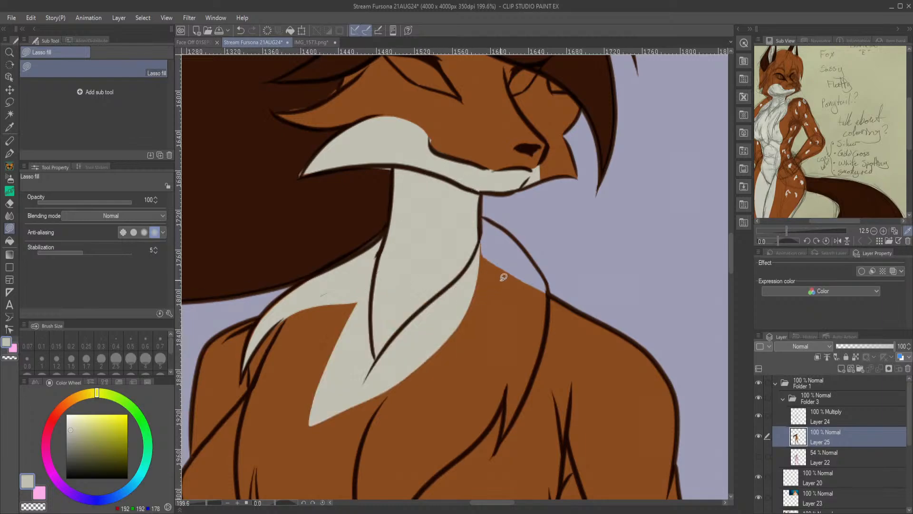
Lasso-fill the central chest fur and its pointed lower strands with the pale cream, following the linework.
scroll(688, 248, down, 5)
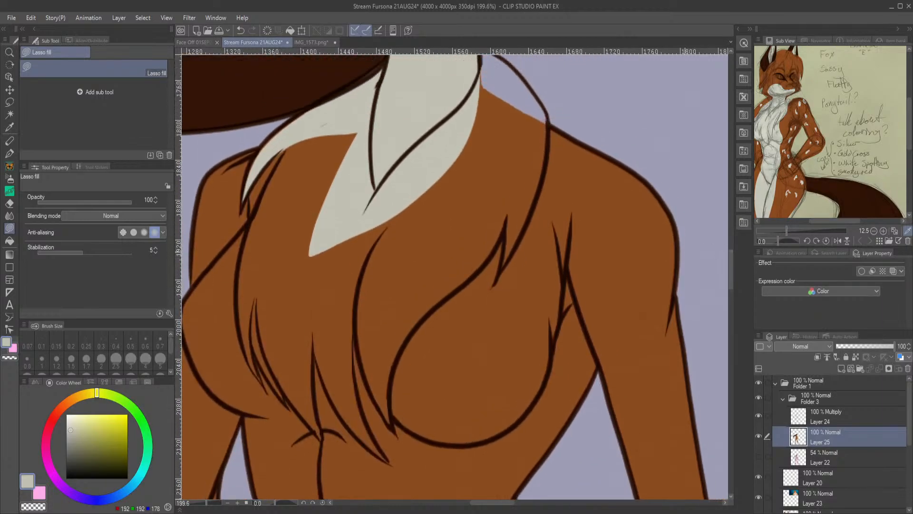
mouse_move(361, 317)
mouse_down()
mouse_move(352, 353)
mouse_move(381, 259)
mouse_move(369, 127)
mouse_move(296, 130)
mouse_move(258, 206)
mouse_move(290, 297)
mouse_move(346, 378)
mouse_up()
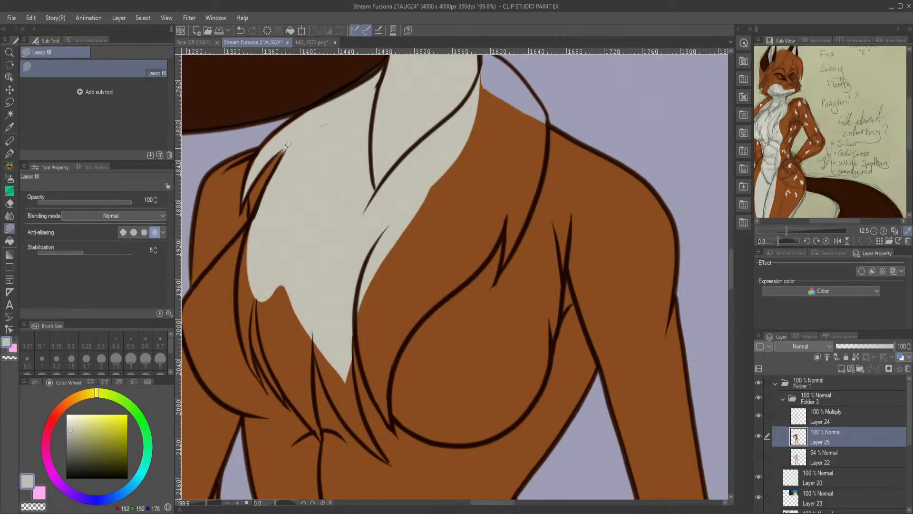
mouse_move(252, 217)
mouse_down()
mouse_move(240, 328)
mouse_move(260, 378)
mouse_move(252, 320)
mouse_move(275, 252)
mouse_up()
mouse_move(258, 289)
mouse_down()
mouse_move(289, 399)
mouse_move(284, 285)
mouse_up()
mouse_move(283, 383)
mouse_down()
mouse_move(288, 403)
mouse_move(265, 367)
mouse_move(291, 240)
mouse_move(288, 285)
mouse_up()
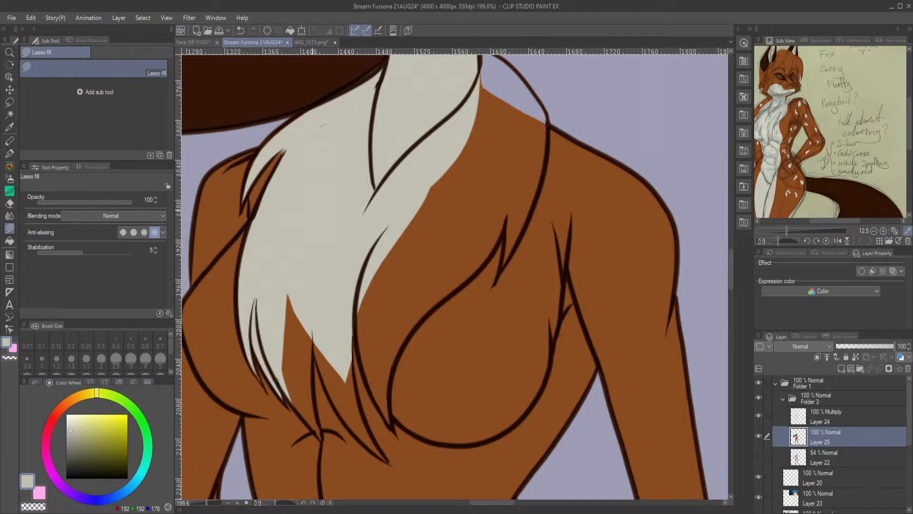
mouse_move(287, 397)
mouse_down()
mouse_move(326, 438)
mouse_move(316, 391)
mouse_move(321, 308)
mouse_move(309, 254)
mouse_move(335, 404)
mouse_move(390, 456)
mouse_move(367, 421)
mouse_move(345, 303)
mouse_up()
mouse_move(355, 349)
mouse_down()
mouse_move(387, 461)
mouse_move(366, 440)
mouse_move(352, 354)
mouse_up()
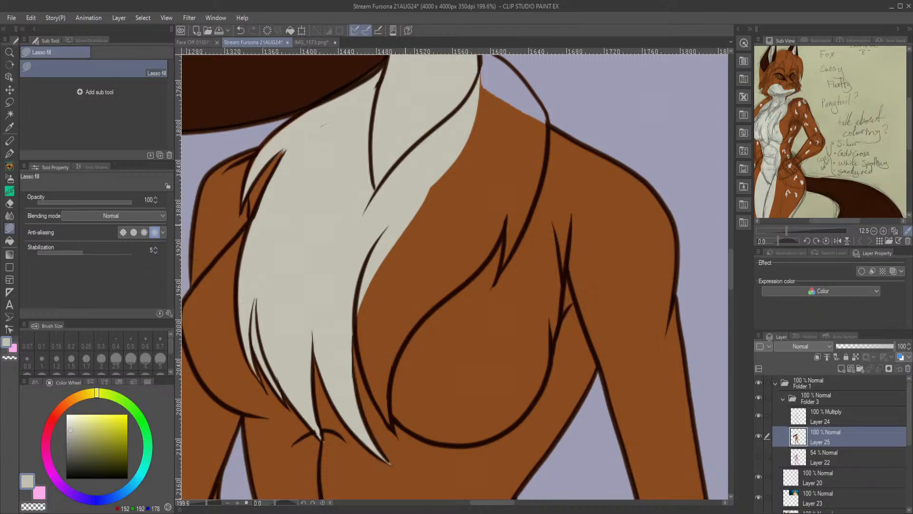
Fill the rest of the ruff with cream, from the long chest strand up to the neck on the side away from the ponytail.
mouse_move(356, 298)
mouse_down()
mouse_move(362, 359)
mouse_move(396, 426)
mouse_move(403, 348)
mouse_move(488, 261)
mouse_move(505, 226)
mouse_move(493, 153)
mouse_move(402, 207)
mouse_up()
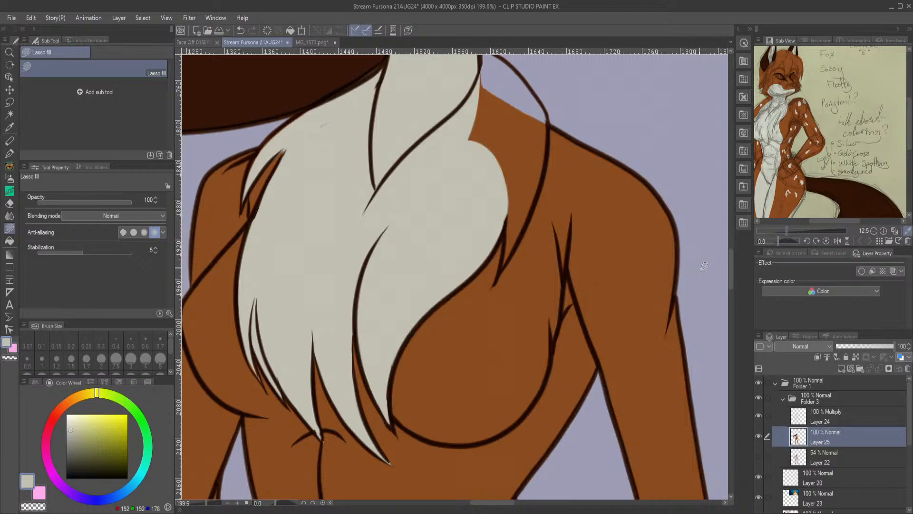
scroll(506, 366, up, 5)
mouse_move(504, 334)
mouse_down()
mouse_move(504, 390)
mouse_move(536, 325)
mouse_move(553, 247)
mouse_move(547, 224)
mouse_move(478, 166)
mouse_up()
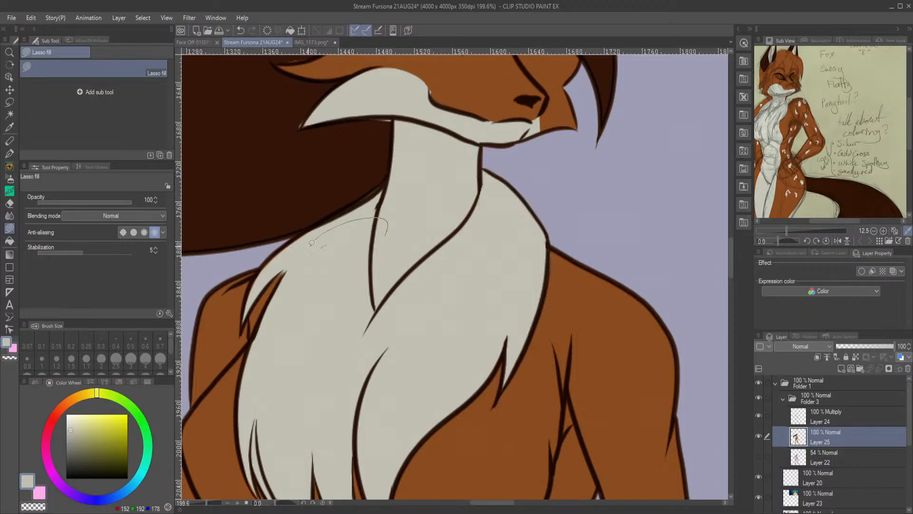
mouse_move(316, 228)
mouse_down()
mouse_move(390, 177)
mouse_move(262, 267)
mouse_move(238, 334)
mouse_move(259, 270)
mouse_move(378, 206)
mouse_move(369, 234)
mouse_up()
click(241, 30)
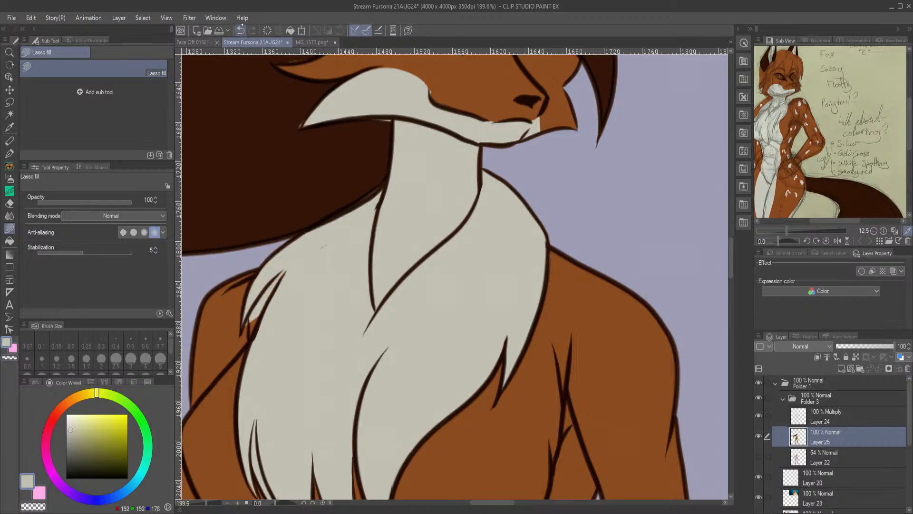
click(240, 30)
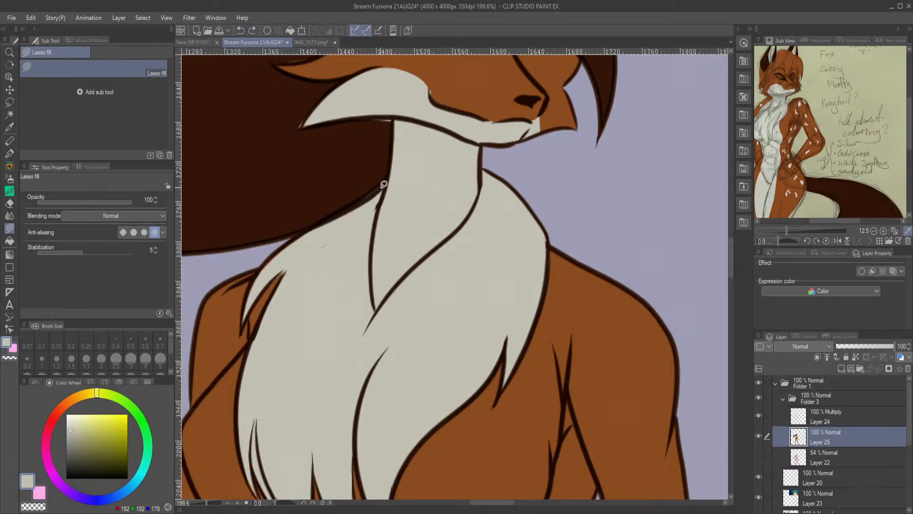
Touch up the cream along the ruff's ponytail-side edge and fill the far cheek tuft beside the muzzle with the same cream.
mouse_move(385, 185)
mouse_down()
mouse_move(275, 254)
mouse_move(243, 331)
mouse_up()
scroll(539, 128, down, 2)
scroll(562, 74, up, 2)
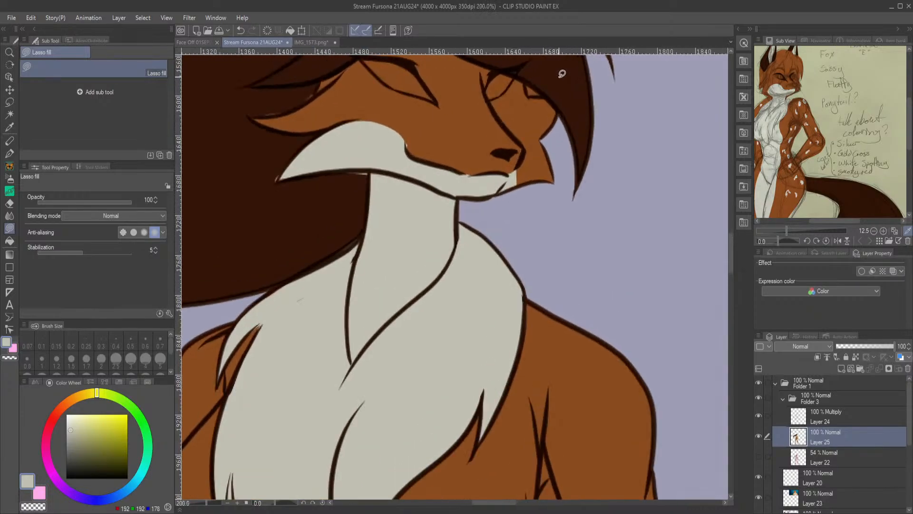
mouse_move(556, 183)
mouse_down()
mouse_move(523, 161)
mouse_move(499, 185)
mouse_up()
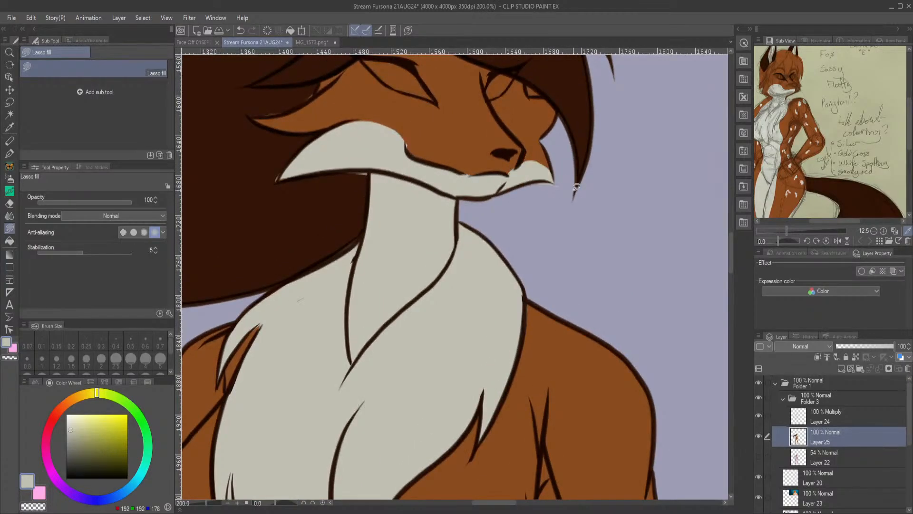
Check the red fox photos in IMG_1573.png, and lasso-fill a cream marking over the inner breasts and belly down to the pelvis.
click(305, 42)
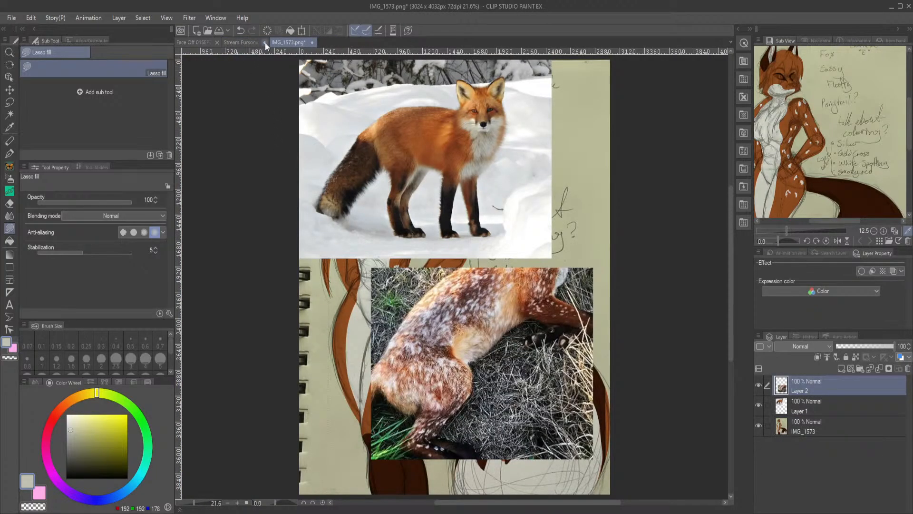
click(230, 43)
scroll(398, 355, down, 5)
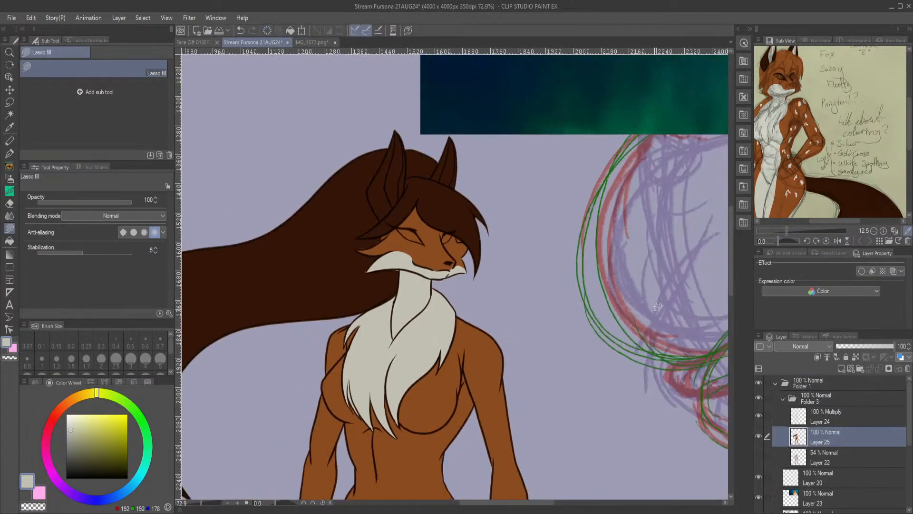
drag(732, 232, 743, 275)
scroll(205, 303, up, 2)
scroll(437, 205, up, 2)
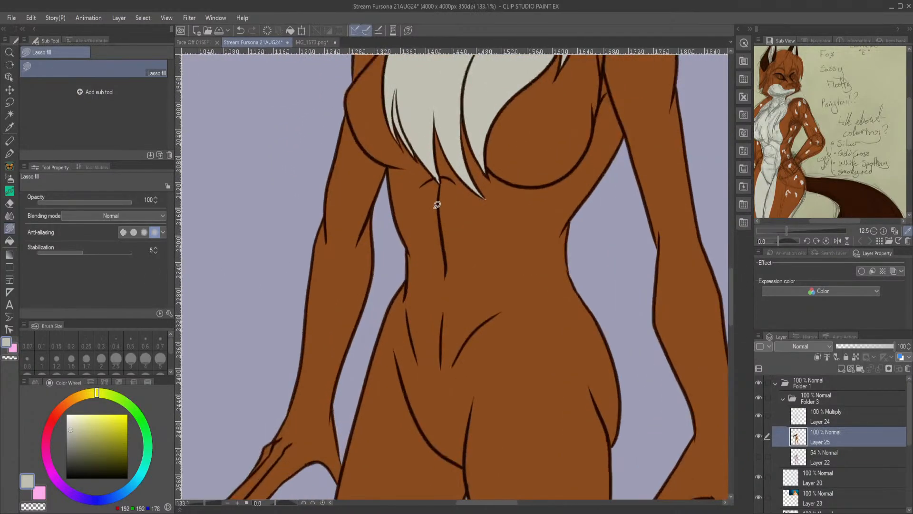
mouse_move(540, 63)
mouse_down()
mouse_move(532, 91)
mouse_move(554, 182)
mouse_move(522, 215)
mouse_move(484, 445)
mouse_move(464, 481)
mouse_move(393, 402)
mouse_move(415, 277)
mouse_move(401, 204)
mouse_move(353, 83)
mouse_move(362, 60)
mouse_up()
scroll(396, 229, up, 5)
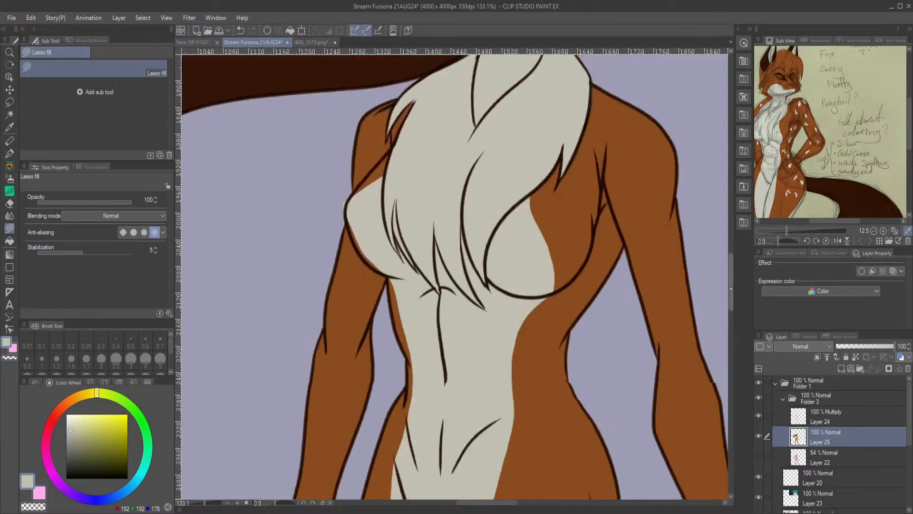
mouse_move(403, 208)
mouse_down()
mouse_move(357, 263)
mouse_move(359, 293)
mouse_move(428, 300)
mouse_up()
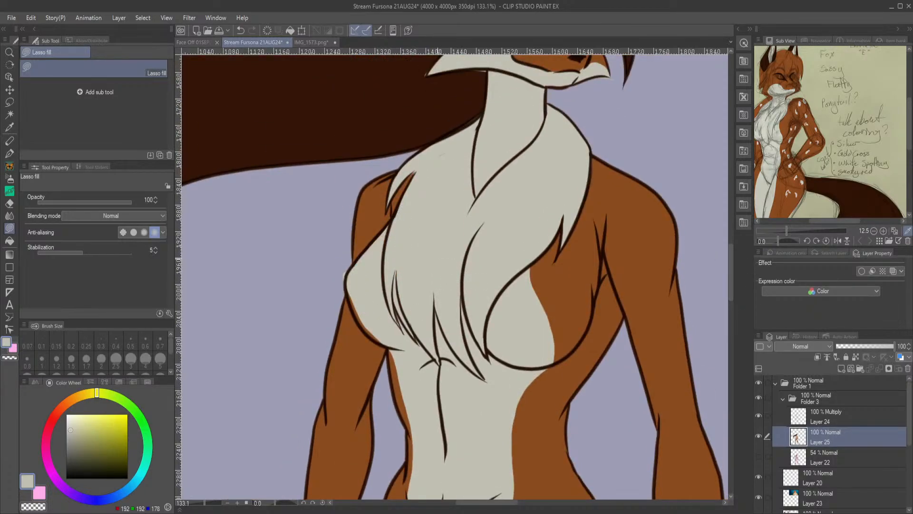
alt+click(621, 230)
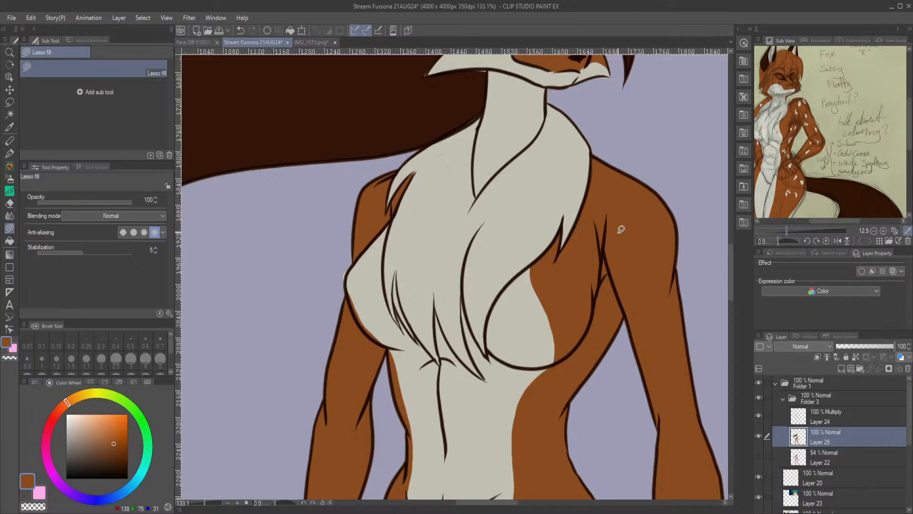
mouse_move(386, 344)
mouse_down()
mouse_move(375, 335)
mouse_move(376, 199)
mouse_move(348, 329)
mouse_up()
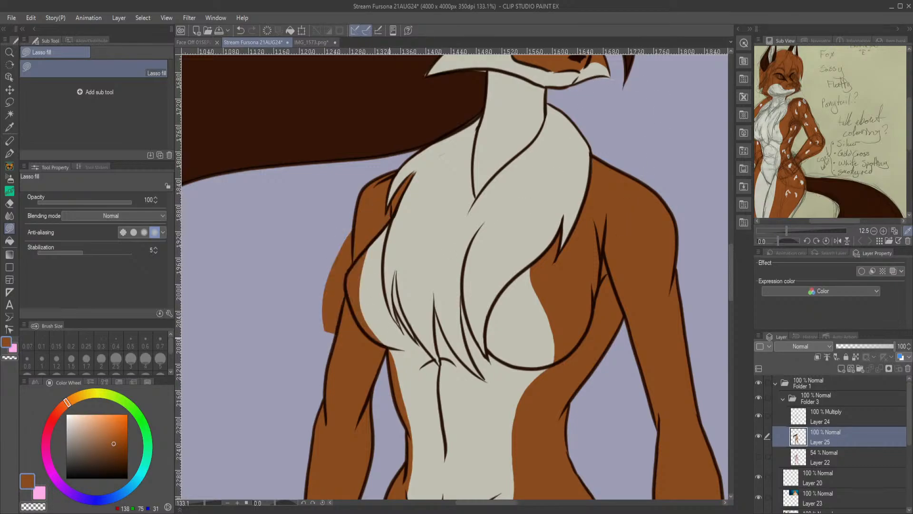
click(240, 30)
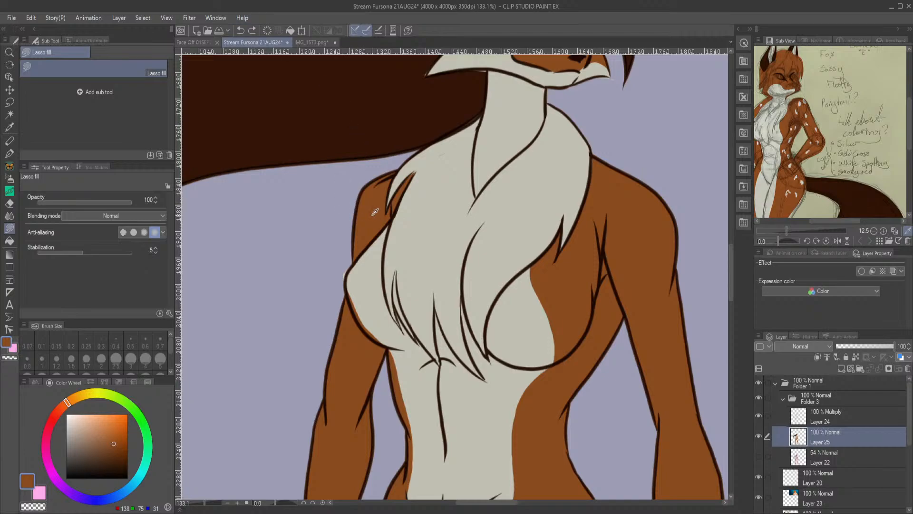
scroll(375, 211, up, 3)
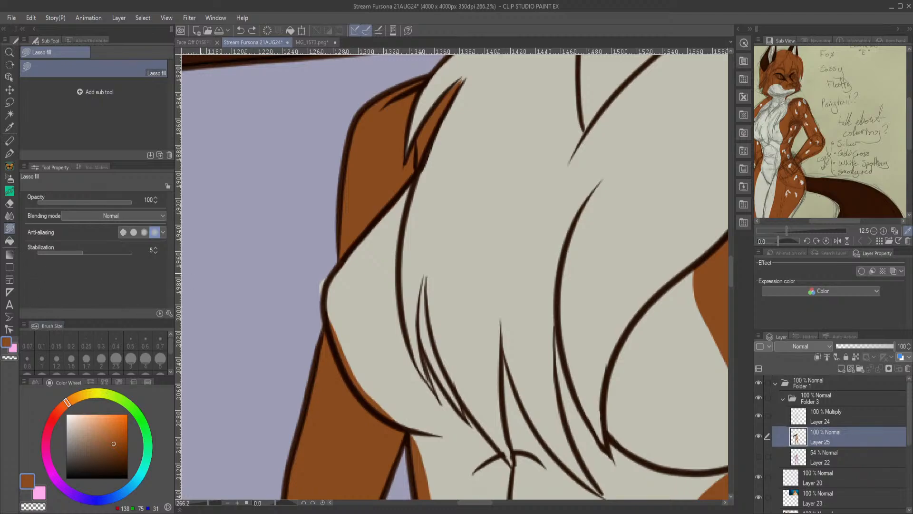
Clean up the pale spill outside the chest outline and paint the chest's outer edge brown with the G-pen.
key(e)
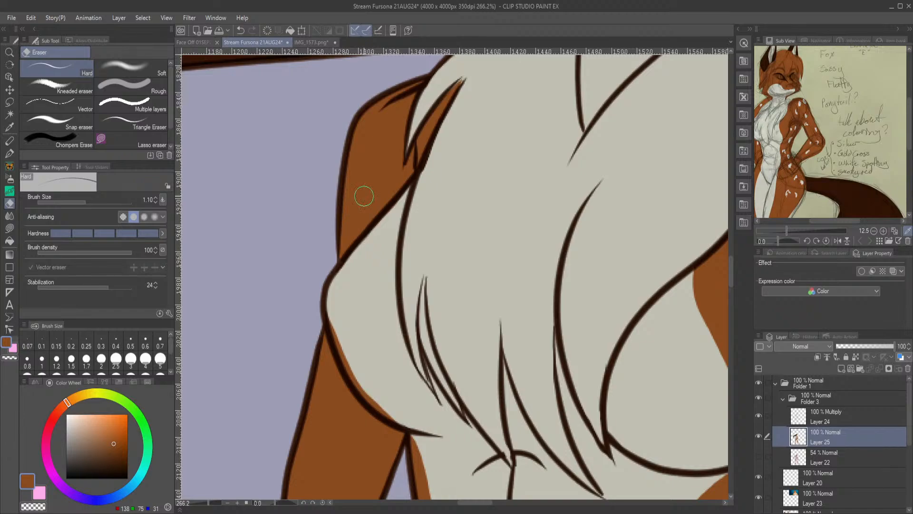
click(9, 153)
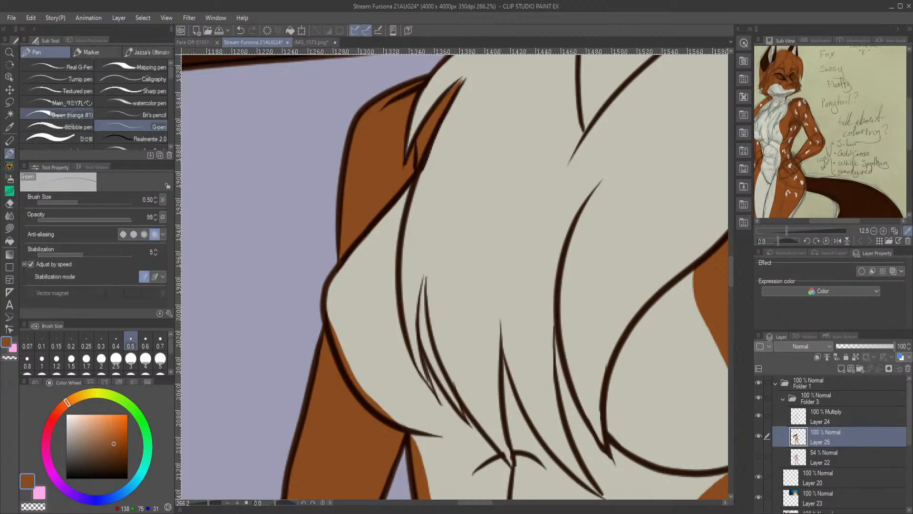
mouse_move(393, 423)
mouse_down()
mouse_move(367, 388)
mouse_move(393, 196)
mouse_up()
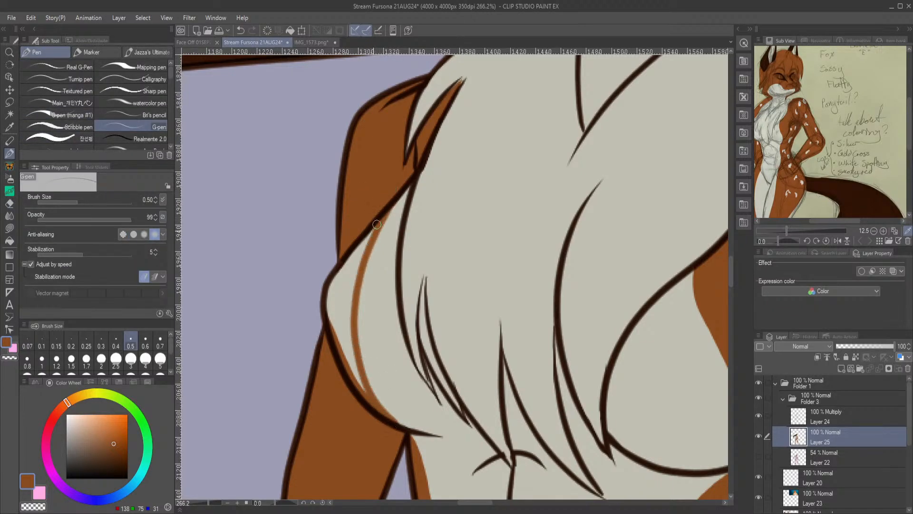
drag(358, 371, 373, 223)
drag(362, 388, 354, 247)
drag(352, 362, 340, 253)
mouse_move(344, 342)
mouse_down()
mouse_move(339, 273)
mouse_move(348, 259)
mouse_move(328, 308)
mouse_move(352, 363)
mouse_move(339, 269)
mouse_move(333, 304)
mouse_up()
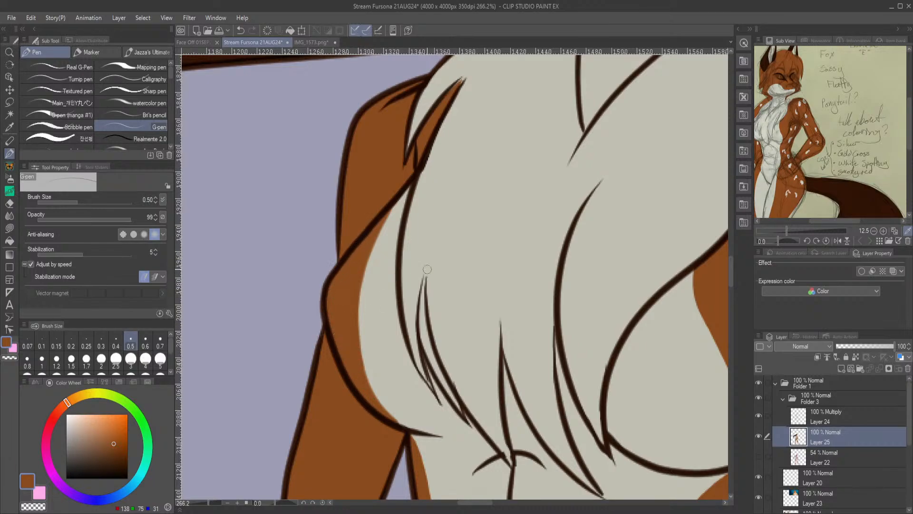
Lock the transparent pixels of Layer 25.
scroll(427, 269, down, 6)
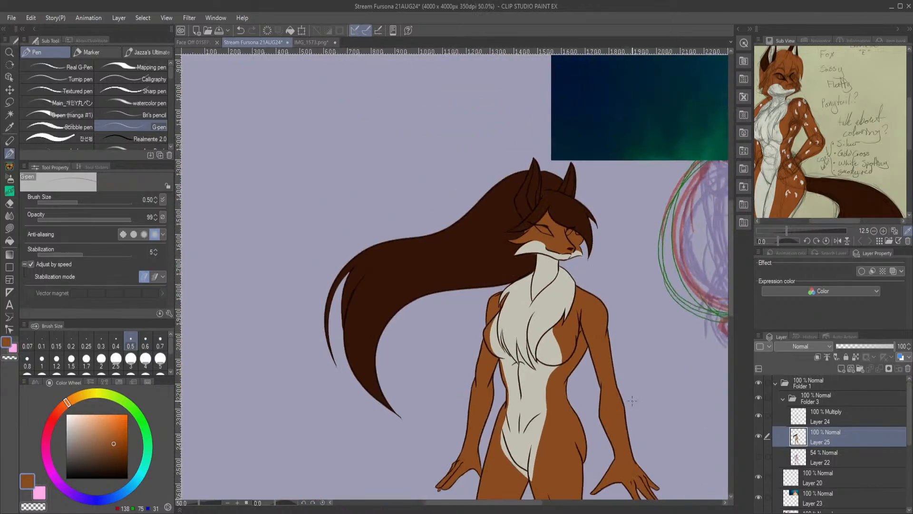
scroll(577, 403, down, 3)
scroll(577, 403, up, 5)
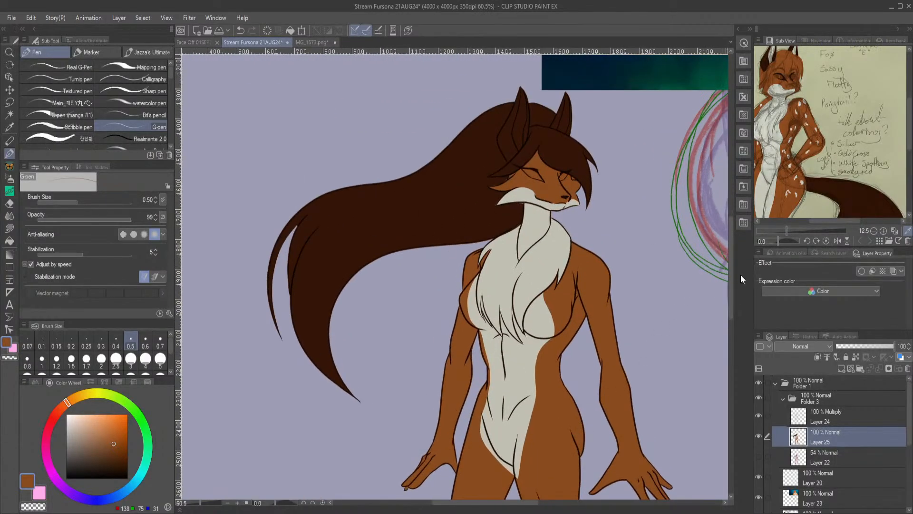
drag(732, 266, 746, 347)
scroll(795, 168, down, 3)
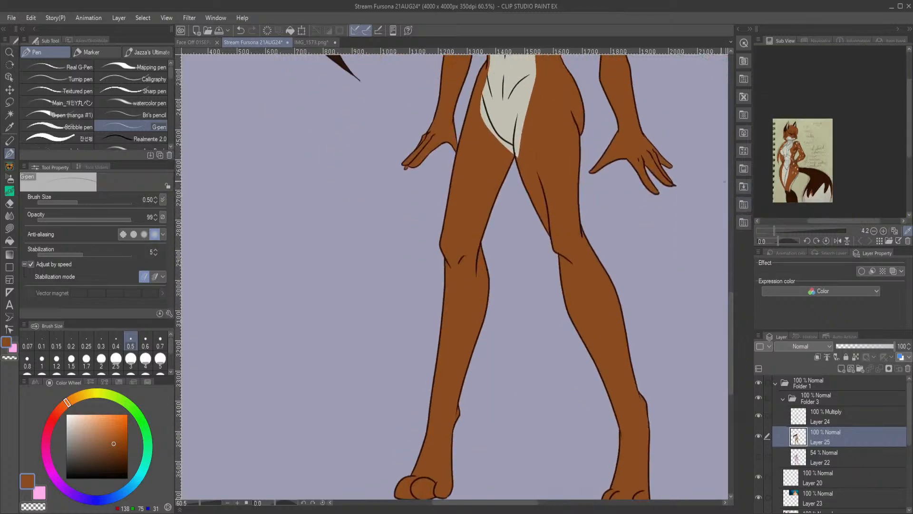
scroll(672, 311, up, 4)
click(852, 359)
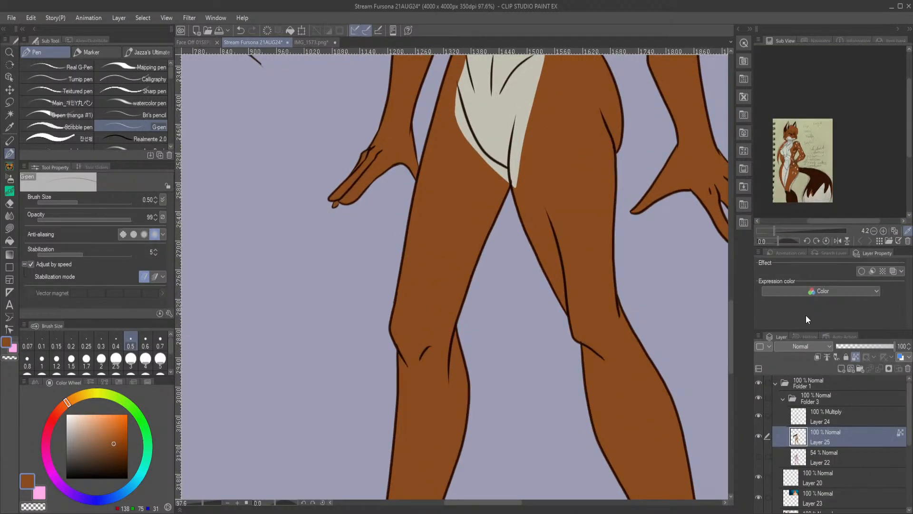
Sample the belly's cream colour (192, 192, 178) and lasso fill both inner thighs with it on Layer 25.
key(x)
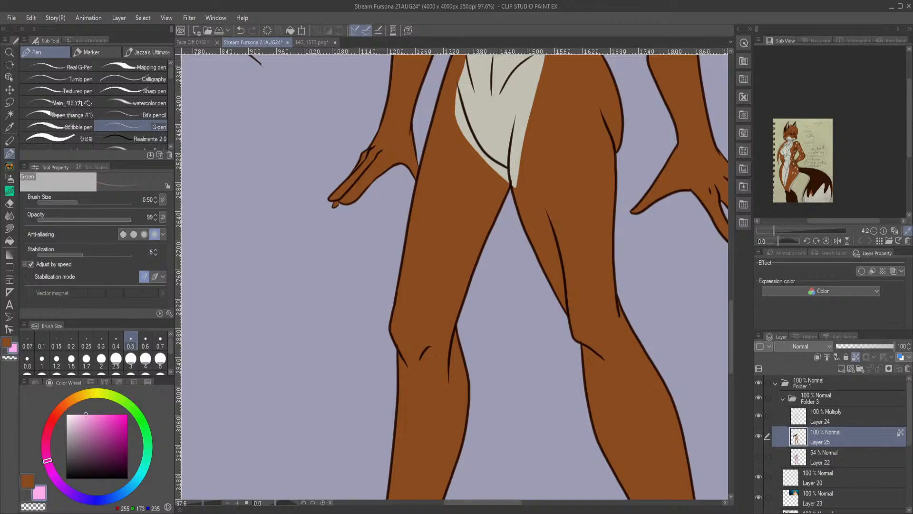
click(9, 114)
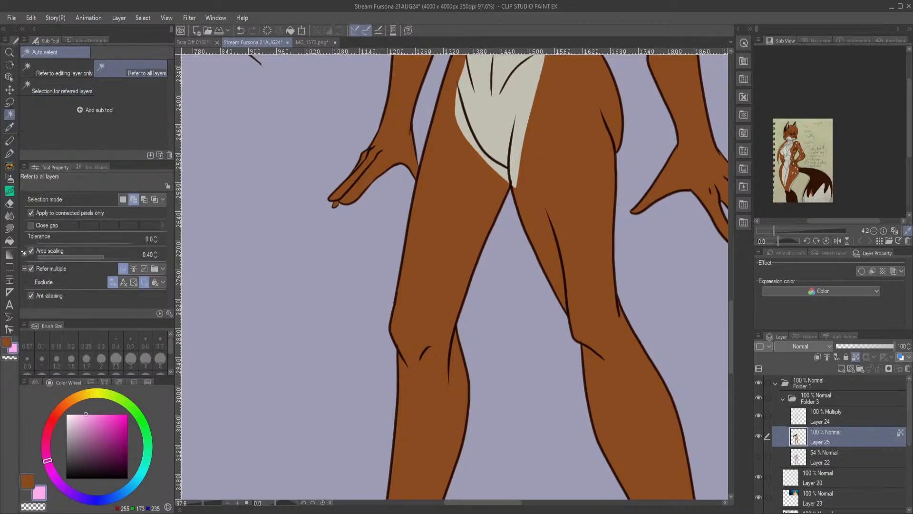
click(9, 126)
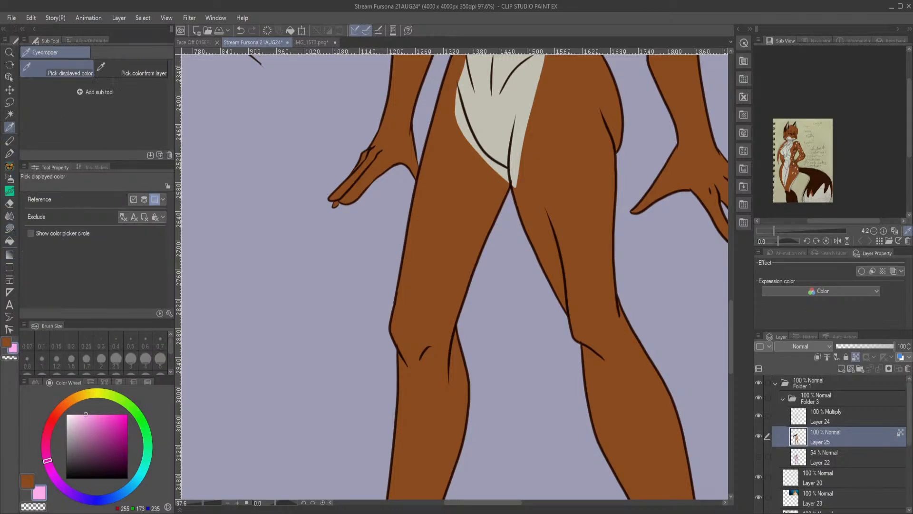
click(508, 109)
key(p)
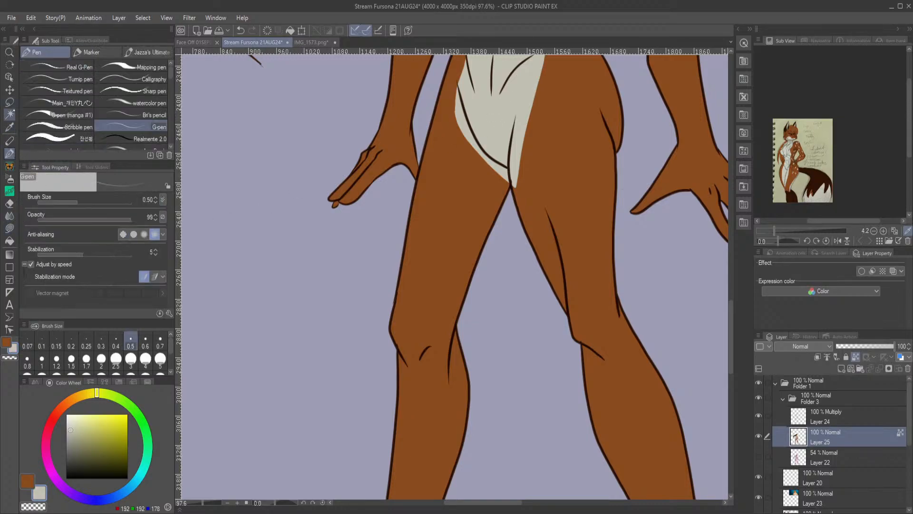
click(9, 229)
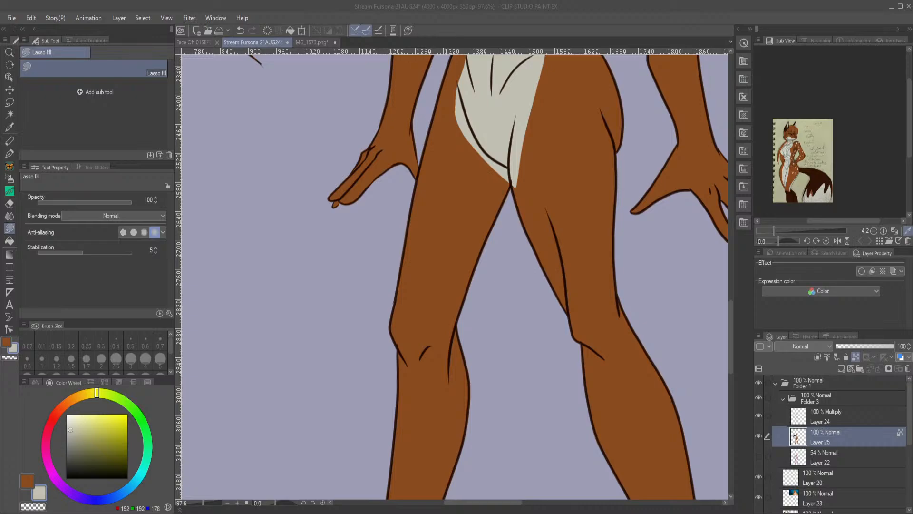
click(364, 433)
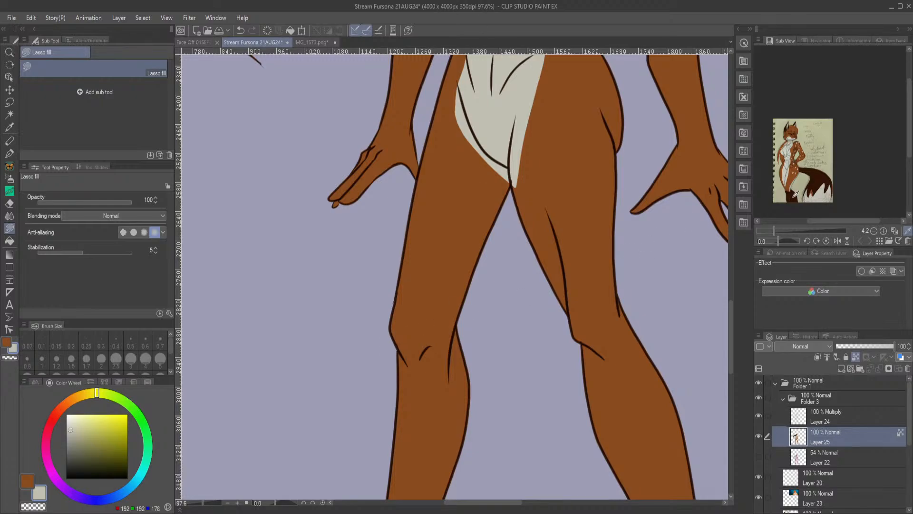
click(821, 41)
drag(798, 172, 814, 174)
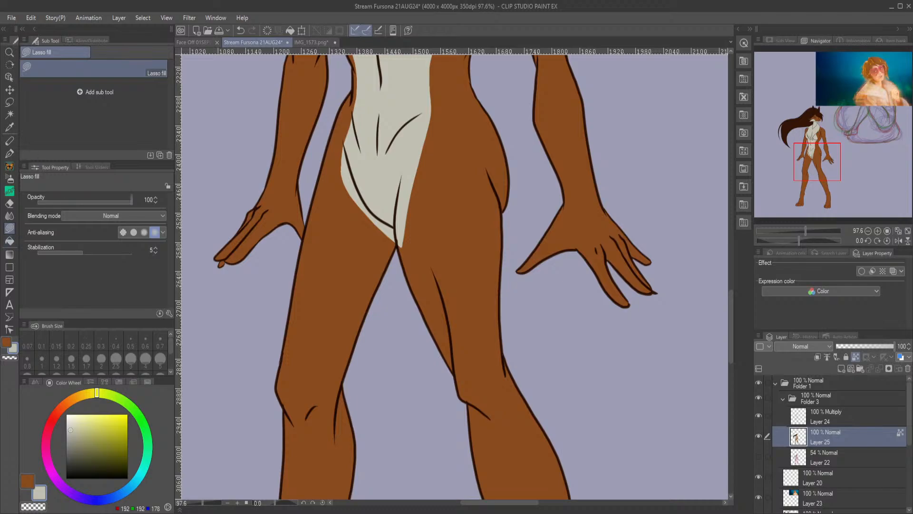
mouse_move(343, 142)
mouse_down()
mouse_move(319, 293)
mouse_move(402, 207)
mouse_move(403, 164)
mouse_move(437, 364)
mouse_move(453, 363)
mouse_move(401, 178)
mouse_up()
mouse_move(817, 176)
mouse_down()
mouse_move(817, 192)
mouse_move(821, 164)
mouse_move(815, 206)
mouse_move(815, 177)
mouse_up()
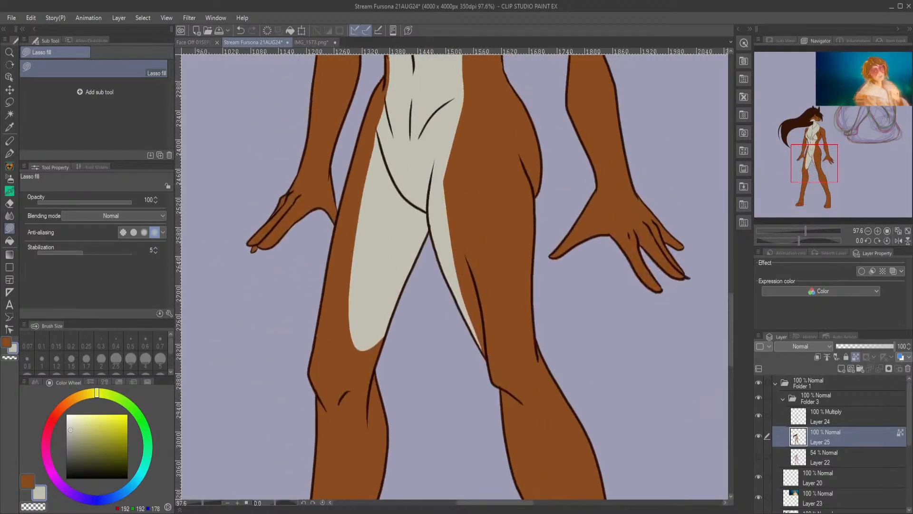
Consult the reference sketch, sample the hair's dark brown (51, 21, 7), and lasso fill both lower legs and feet from the knees down.
click(783, 41)
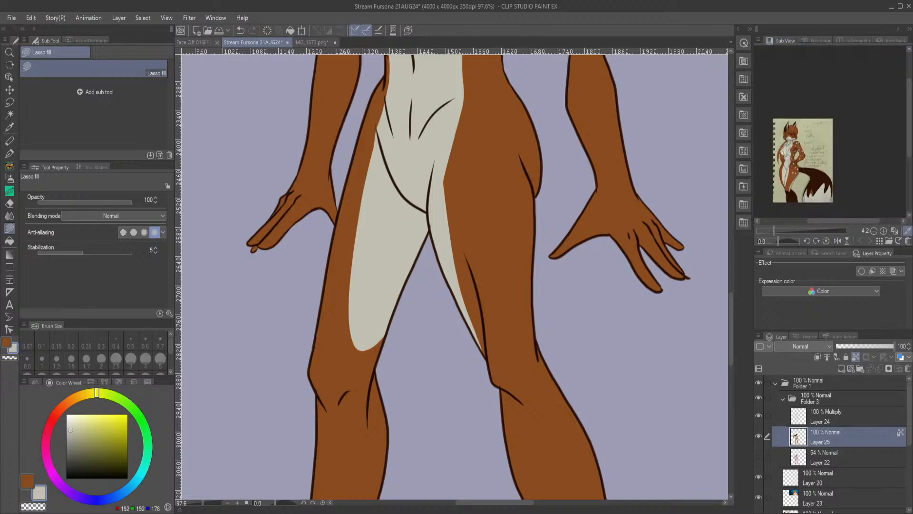
scroll(809, 126, up, 3)
scroll(809, 126, down, 4)
scroll(787, 136, up, 6)
scroll(788, 136, down, 8)
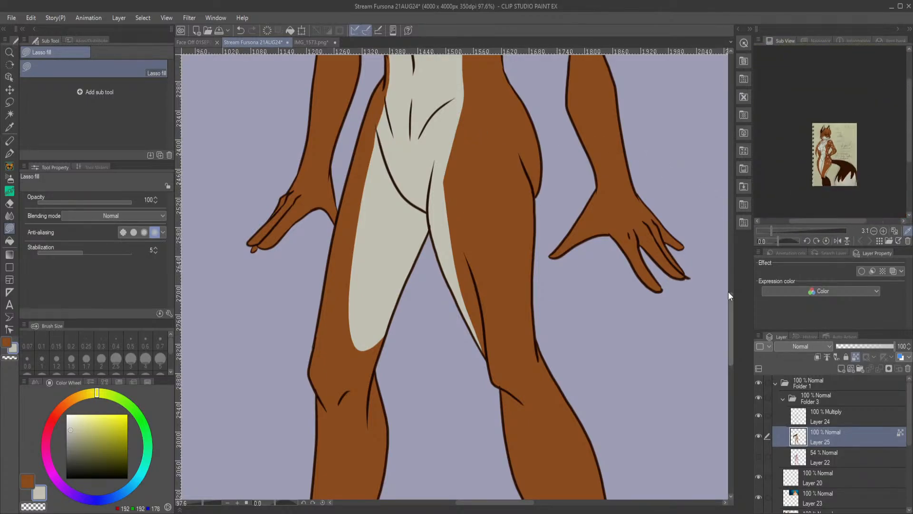
drag(729, 299, 741, 221)
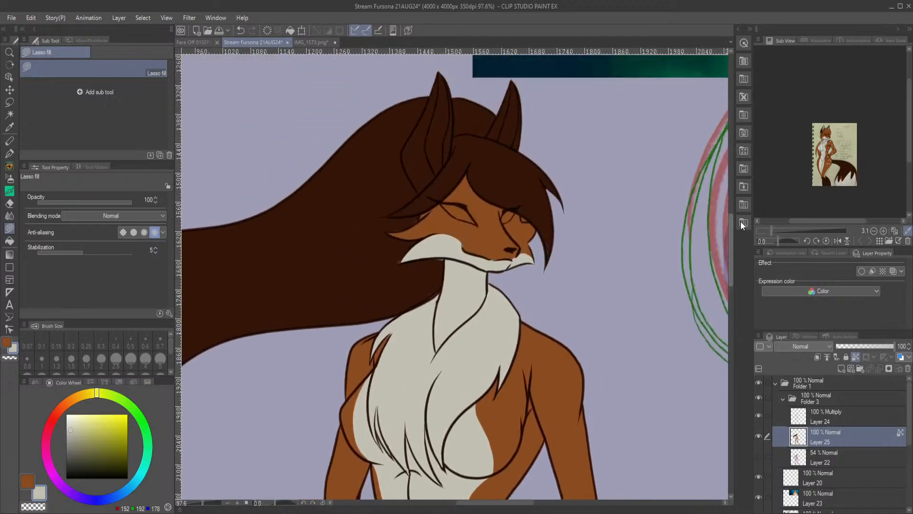
alt+click(371, 226)
drag(732, 264, 739, 401)
scroll(521, 281, down, 3)
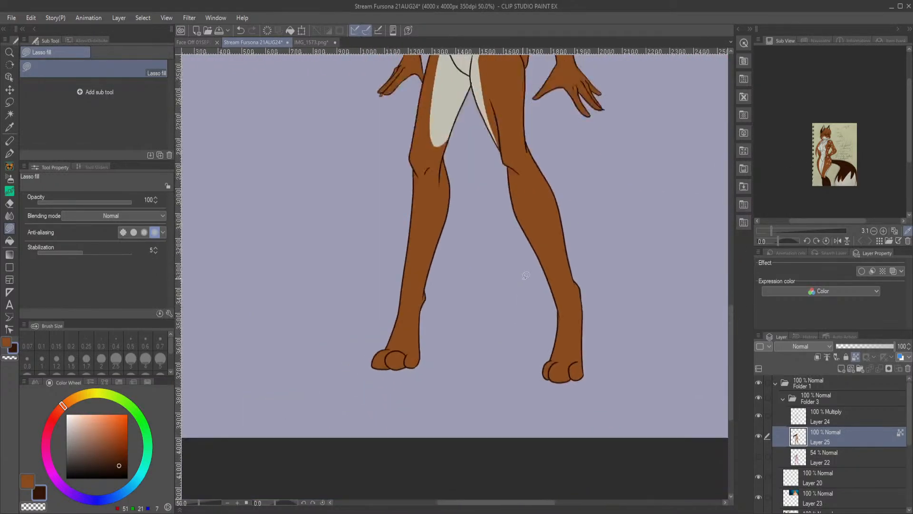
scroll(532, 208, up, 1)
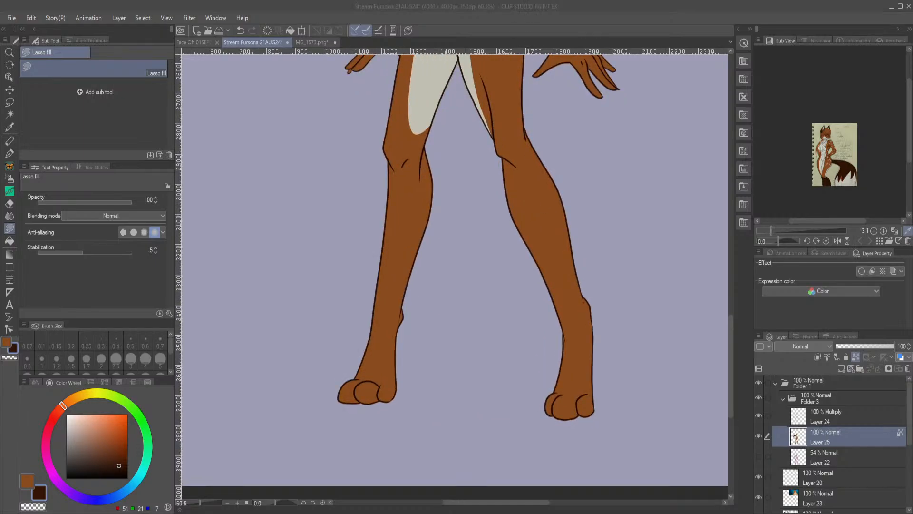
mouse_move(425, 145)
mouse_down()
mouse_move(405, 154)
mouse_move(379, 141)
mouse_move(338, 308)
mouse_move(355, 468)
mouse_move(466, 287)
mouse_up()
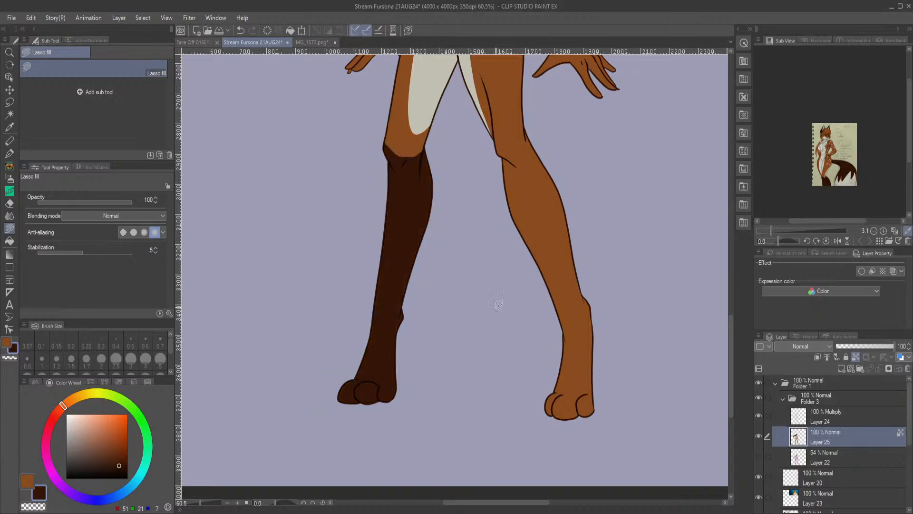
mouse_move(496, 147)
mouse_down()
mouse_move(552, 120)
mouse_move(631, 315)
mouse_move(555, 460)
mouse_up()
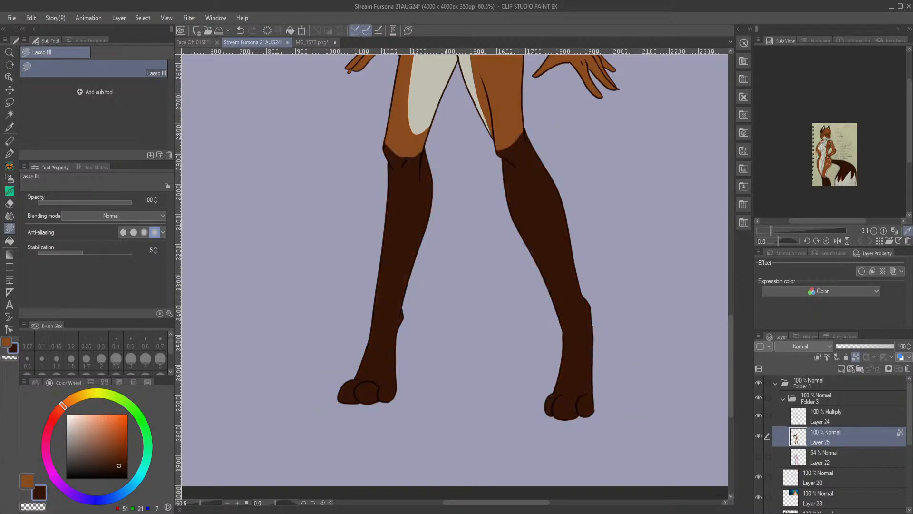
Lasso fill both forearms and hands with the dark brown, starting just above the elbows.
drag(726, 346, 732, 290)
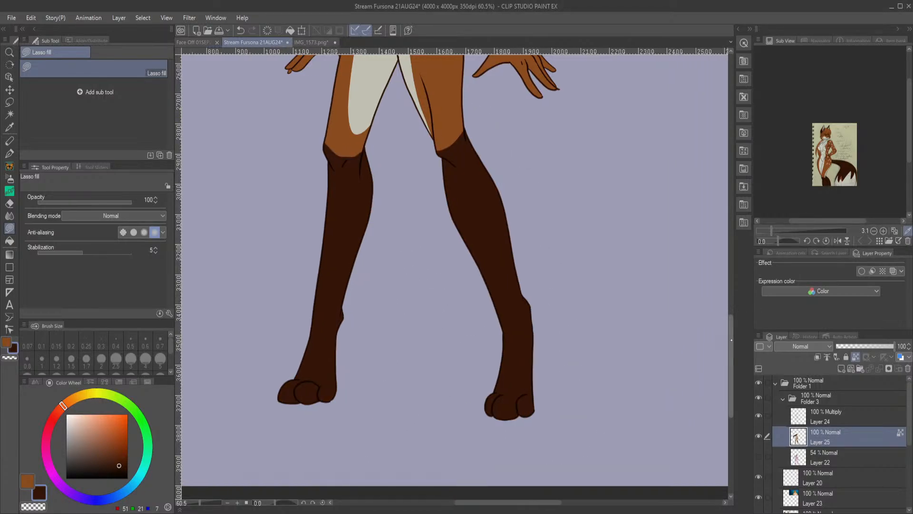
drag(727, 347, 731, 273)
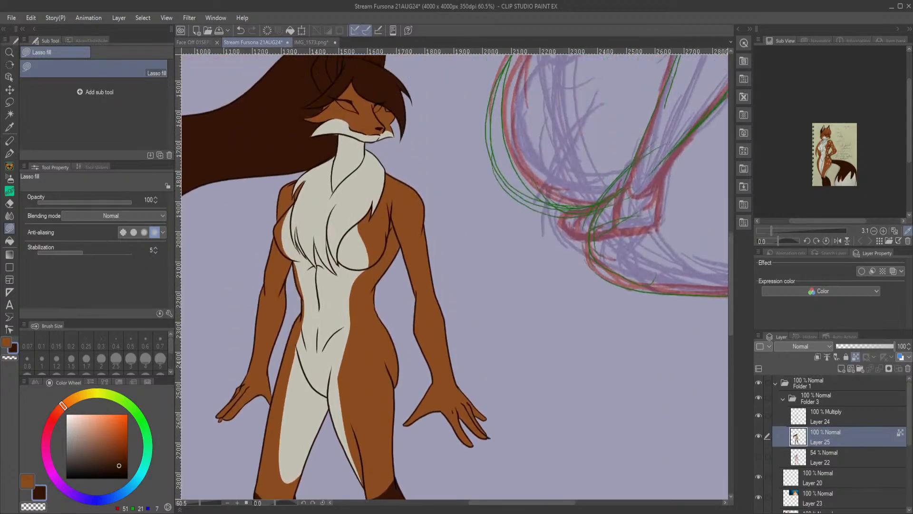
scroll(547, 328, up, 2)
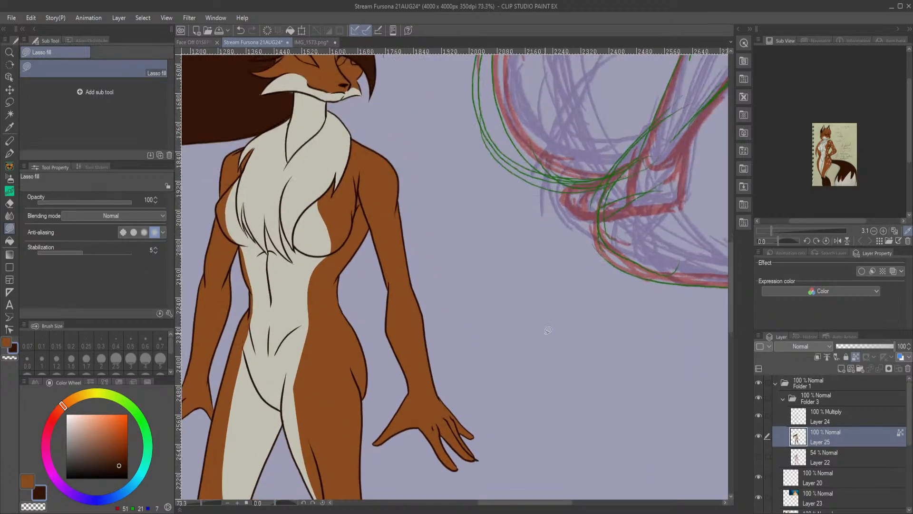
mouse_move(433, 314)
mouse_down()
mouse_move(379, 281)
mouse_move(374, 440)
mouse_move(489, 444)
mouse_move(496, 362)
mouse_up()
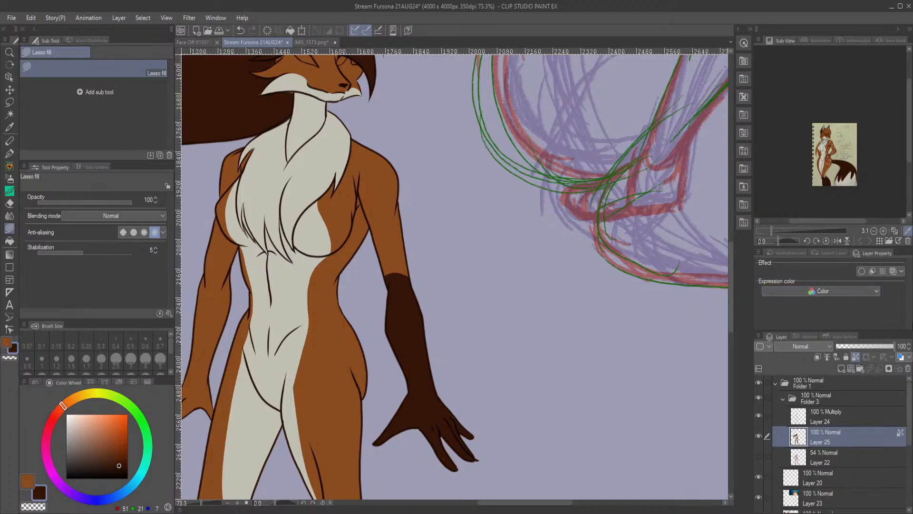
click(819, 41)
drag(833, 149, 807, 150)
scroll(443, 256, up, 1)
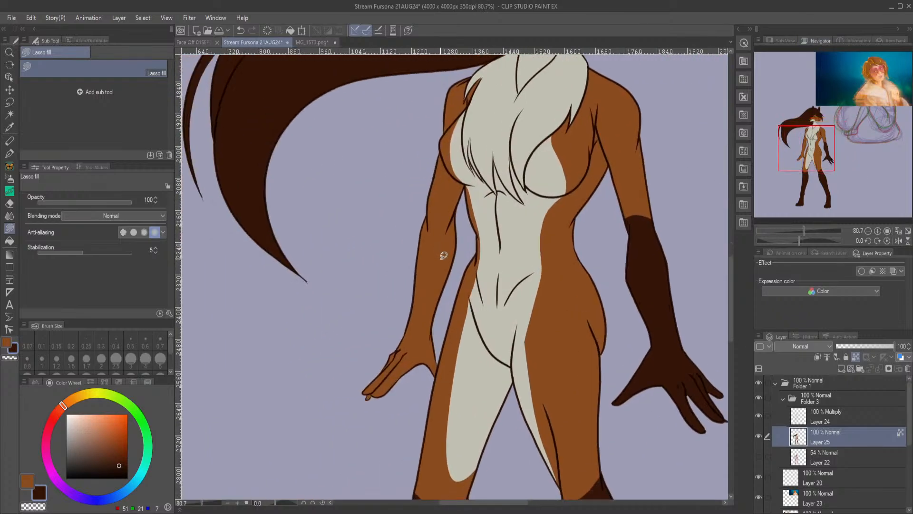
scroll(443, 256, up, 1)
mouse_move(467, 190)
mouse_down()
mouse_move(334, 341)
mouse_move(423, 422)
mouse_move(435, 402)
mouse_move(467, 191)
mouse_up()
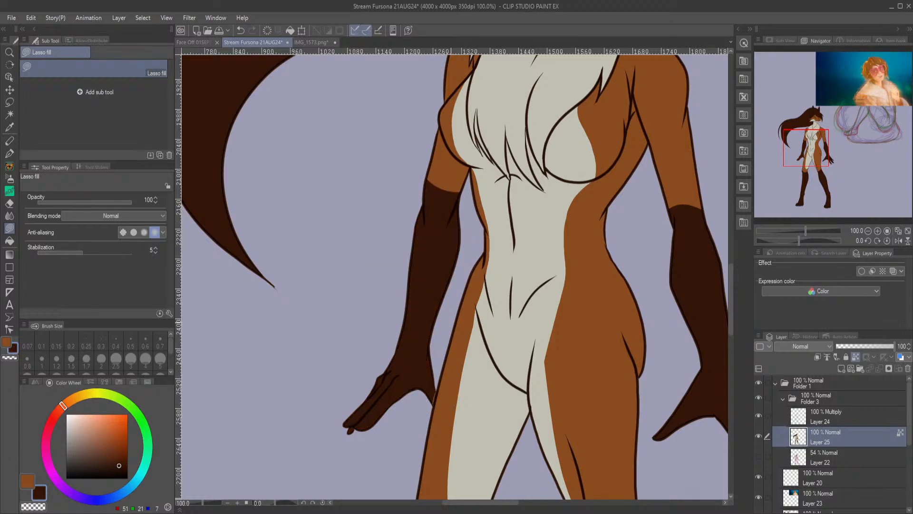
Sample the neck's cream colour (192, 192, 178) and dot freckles on both cheeks and between the eyes with the G-pen.
scroll(454, 338, down, 2)
drag(828, 134, 840, 140)
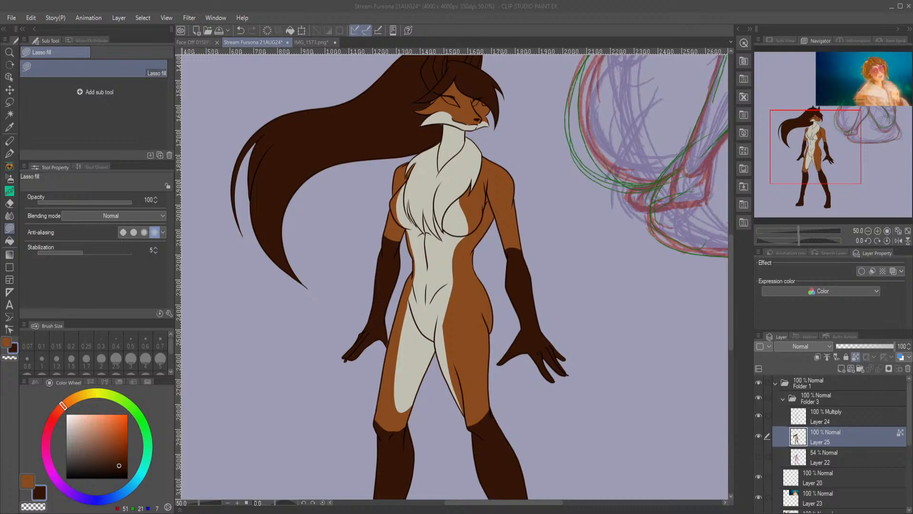
click(622, 413)
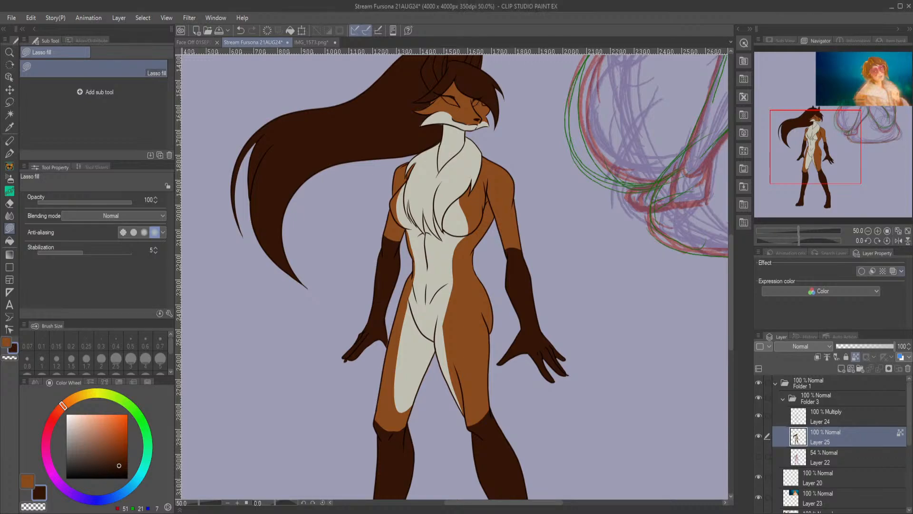
drag(816, 147, 821, 119)
scroll(837, 137, up, 4)
scroll(290, 303, up, 2)
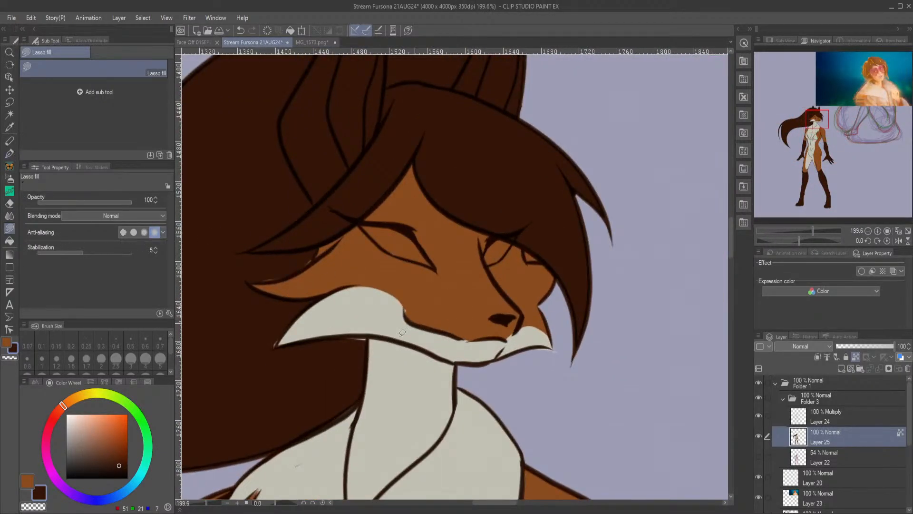
alt+click(392, 407)
click(9, 153)
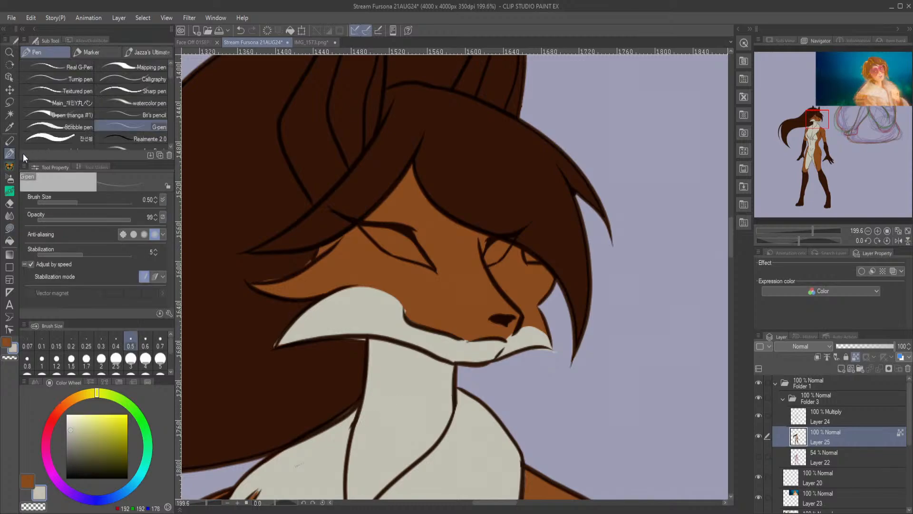
scroll(513, 285, up, 2)
mouse_move(263, 238)
mouse_down()
mouse_move(259, 230)
mouse_move(266, 235)
mouse_up()
mouse_move(333, 271)
mouse_down()
mouse_move(324, 261)
mouse_move(336, 263)
mouse_up()
click(295, 250)
drag(245, 258, 246, 265)
click(336, 299)
click(282, 279)
click(493, 262)
drag(494, 263, 523, 253)
click(536, 272)
click(518, 295)
click(493, 284)
click(510, 273)
mouse_move(420, 234)
mouse_down()
mouse_move(527, 281)
mouse_move(474, 214)
mouse_up()
click(442, 174)
click(494, 180)
click(493, 236)
click(455, 210)
click(502, 208)
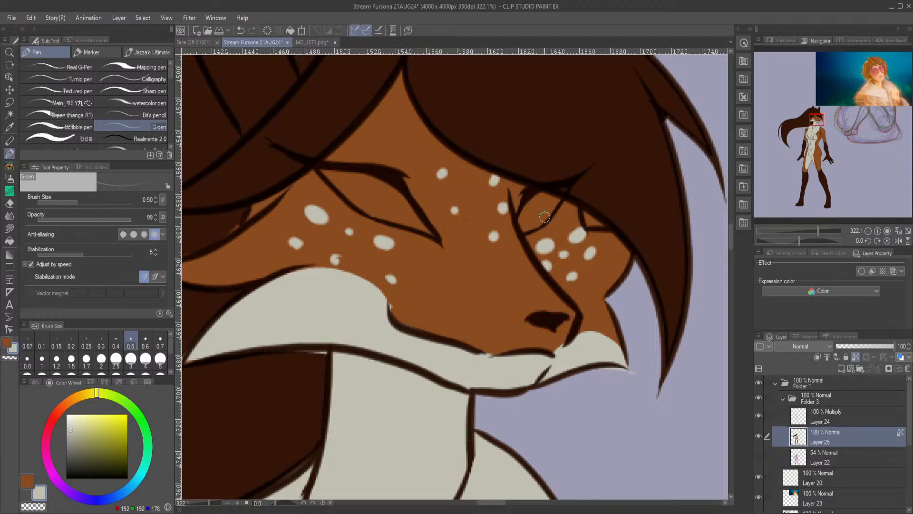
scroll(544, 216, down, 8)
scroll(703, 445, up, 4)
scroll(703, 444, down, 2)
scroll(518, 366, up, 1)
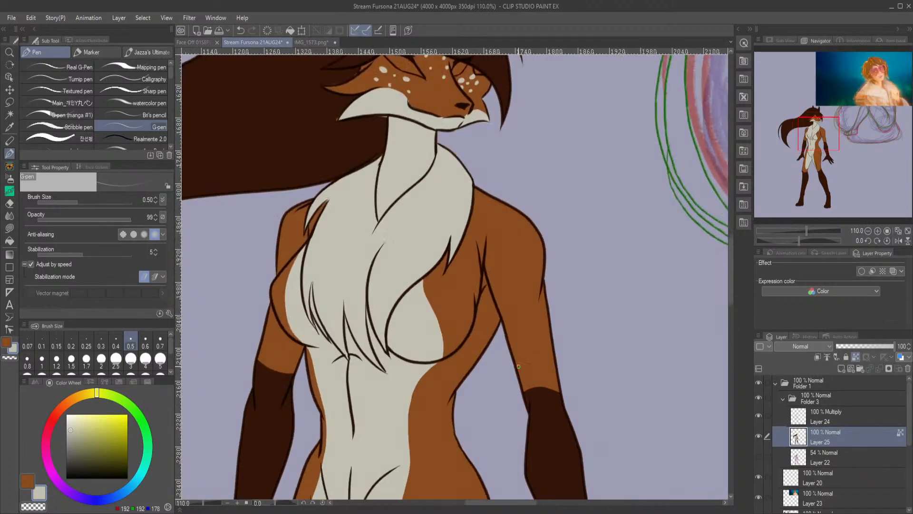
Enlarge the G-pen to brush size 0.87 and dot cream spots on the shoulder and upper arm nearest the outstretched hand.
key(])
click(528, 222)
click(520, 214)
mouse_move(519, 214)
mouse_down()
mouse_move(525, 222)
mouse_move(479, 219)
mouse_up()
click(479, 219)
click(535, 274)
click(499, 268)
click(495, 225)
Dot cream spots over the brown fur beside the chest fluff and down the same side of the waist.
click(443, 316)
click(438, 317)
click(427, 286)
click(464, 270)
click(464, 269)
click(488, 336)
click(453, 375)
click(425, 403)
click(453, 431)
click(447, 409)
click(437, 459)
click(434, 461)
click(425, 443)
Add a few more cream spots along the same upper arm, between the armpit and the dark brown forearm.
click(520, 343)
click(505, 306)
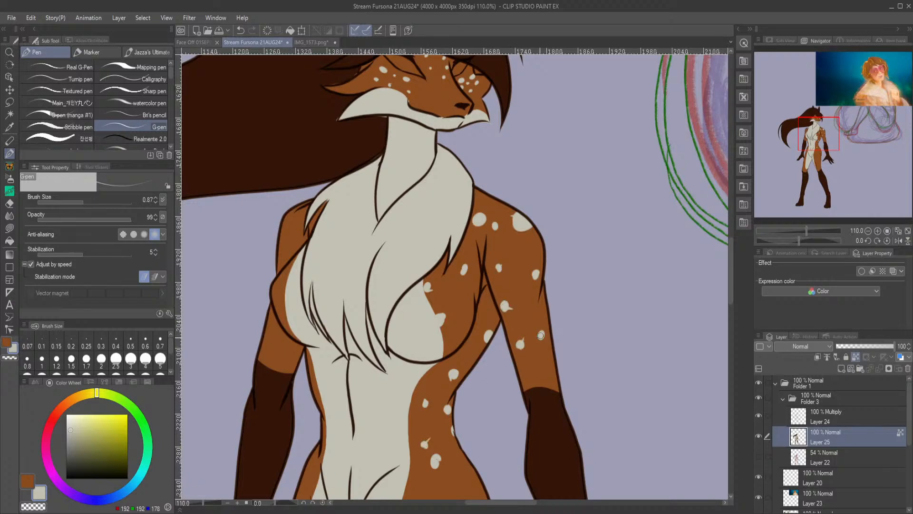
click(530, 299)
Dot cream spots on the opposite shoulder and on that upper arm just above the dark brown forearm.
click(291, 215)
click(297, 231)
click(283, 248)
click(284, 231)
click(291, 249)
click(282, 346)
click(266, 344)
click(269, 320)
click(297, 352)
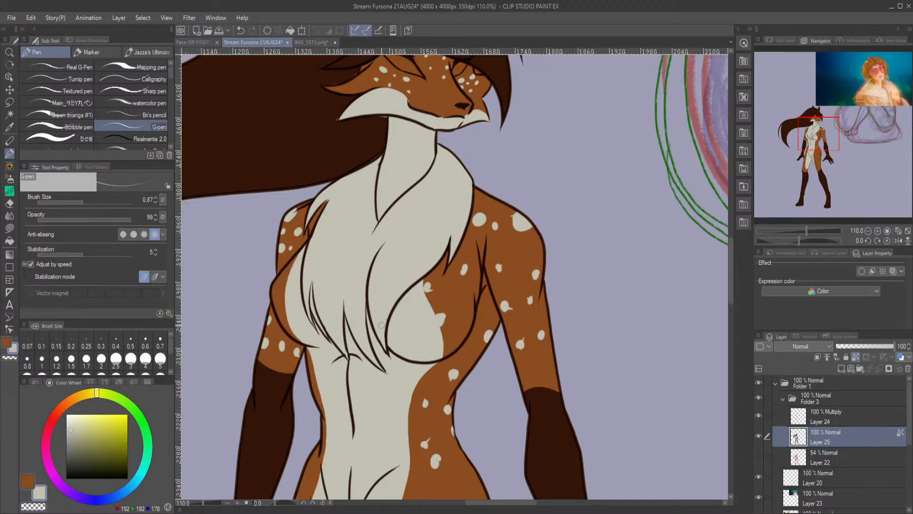
Enlarge the G-pen to brush size 1.45 and paint cream spots over the broader hip and down its outer thigh.
drag(820, 144, 815, 155)
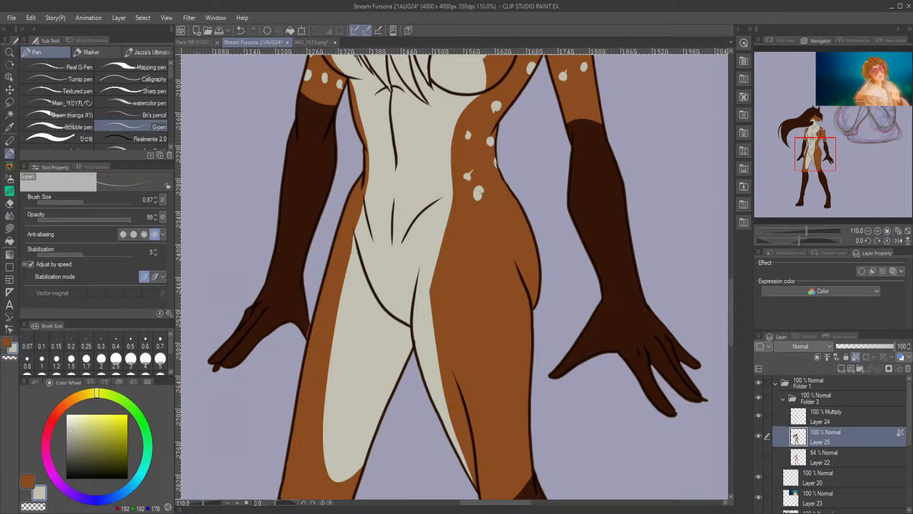
key(bracketright)
key(bracketright)
key(bracketright)
mouse_move(483, 223)
mouse_down()
mouse_move(482, 235)
mouse_move(484, 227)
mouse_move(521, 237)
mouse_up()
drag(511, 202, 501, 180)
mouse_move(536, 282)
mouse_down()
mouse_move(510, 295)
mouse_move(459, 297)
mouse_up()
drag(495, 259, 537, 258)
drag(508, 220, 509, 225)
drag(530, 340, 530, 346)
drag(513, 378, 514, 384)
drag(499, 338, 518, 322)
Paint a column of cream spots down the opposite hip and outer thigh, beside the cream inner thigh.
drag(355, 189, 352, 200)
drag(332, 255, 333, 262)
drag(324, 309, 323, 317)
drag(315, 358, 303, 395)
drag(321, 336, 319, 343)
drag(328, 280, 328, 286)
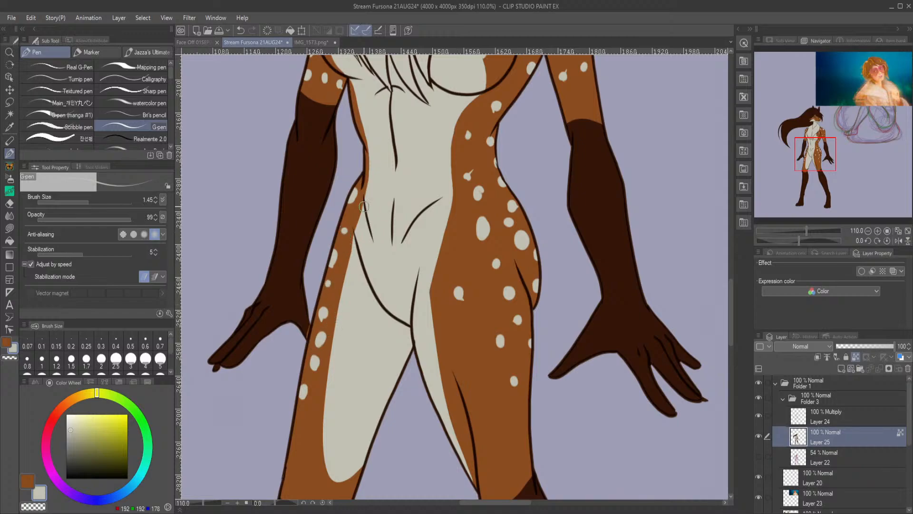
Lasso fill the inner areas of both fox ears with the cream colour on Layer 25.
drag(830, 164, 832, 136)
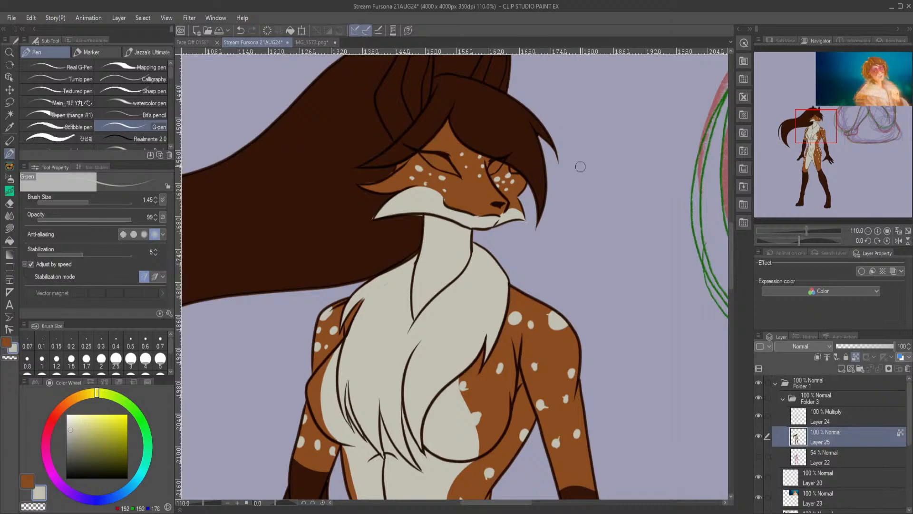
scroll(581, 163, down, 3)
drag(793, 123, 793, 109)
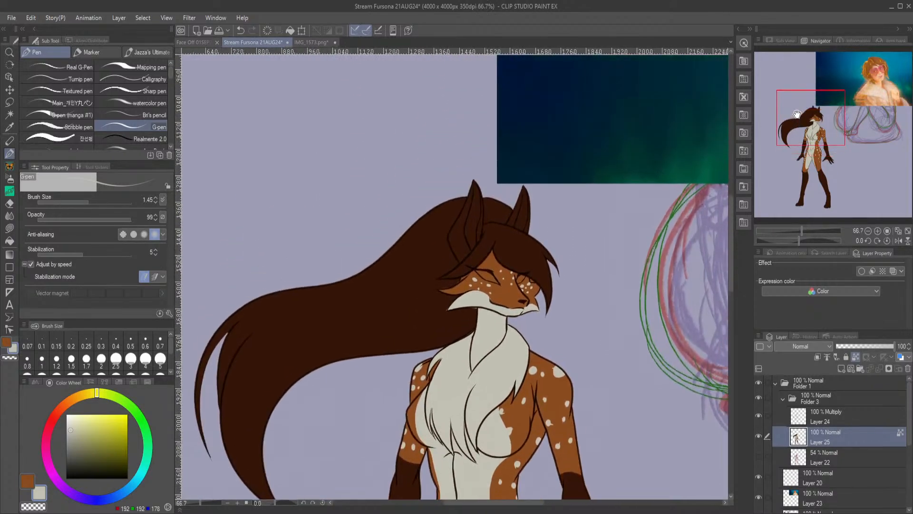
scroll(484, 264, up, 4)
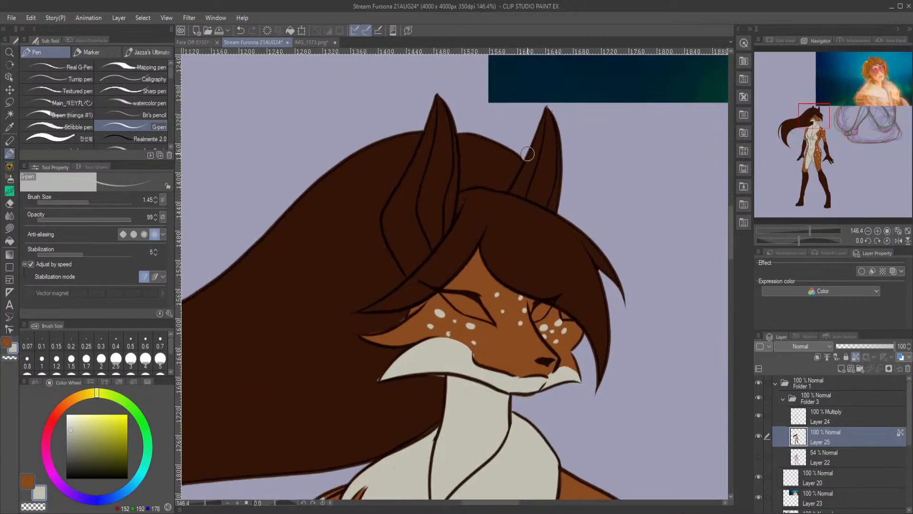
scroll(527, 172, up, 2)
drag(817, 119, 817, 117)
scroll(618, 162, up, 2)
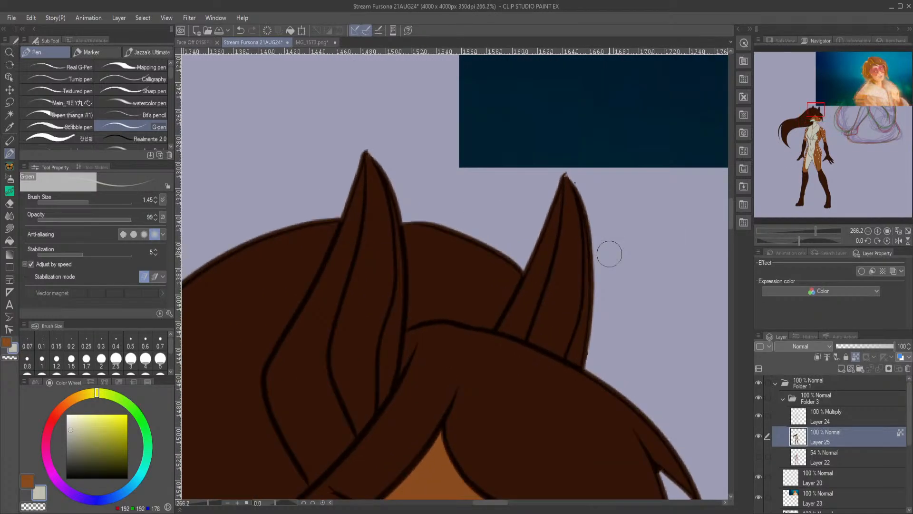
click(9, 228)
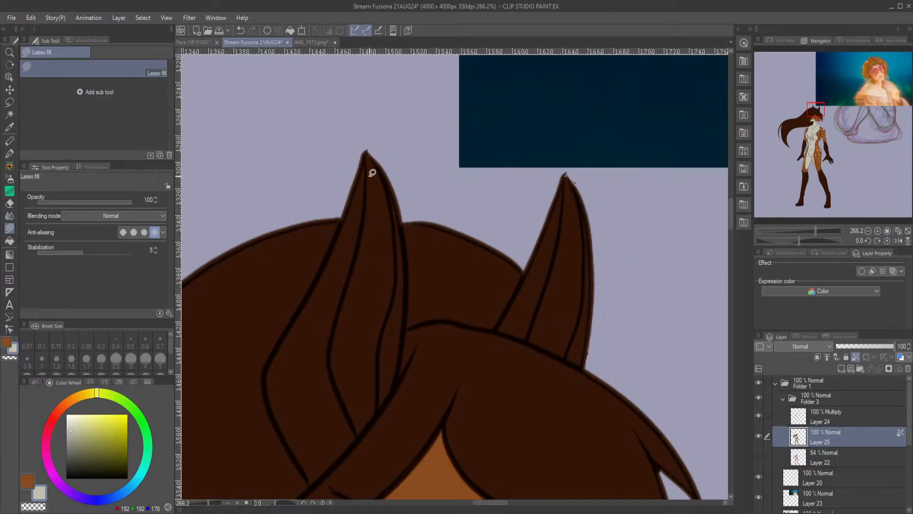
mouse_move(364, 151)
mouse_down()
mouse_move(360, 247)
mouse_move(333, 345)
mouse_move(337, 387)
mouse_move(360, 433)
mouse_move(379, 394)
mouse_move(397, 276)
mouse_move(394, 203)
mouse_move(375, 160)
mouse_up()
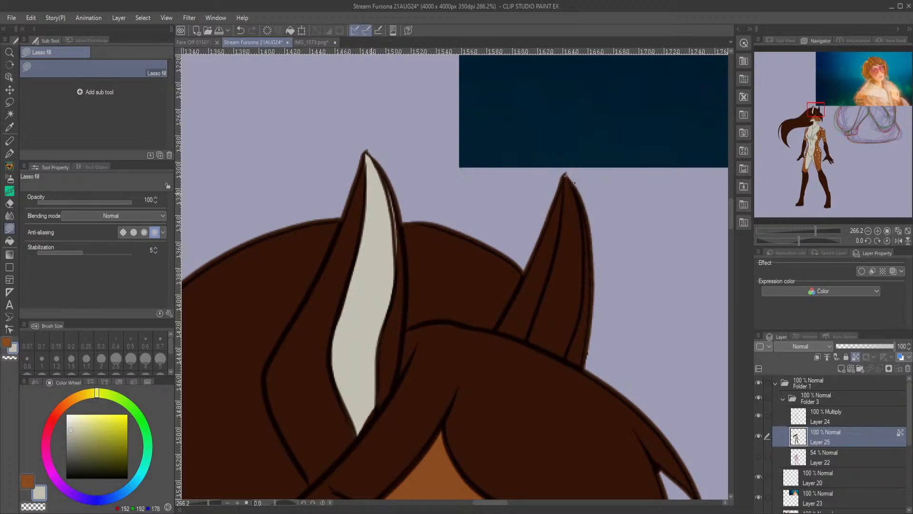
mouse_move(565, 174)
mouse_down()
mouse_move(563, 229)
mouse_move(535, 324)
mouse_move(541, 343)
mouse_move(565, 353)
mouse_move(583, 305)
mouse_move(587, 250)
mouse_move(565, 163)
mouse_move(575, 182)
mouse_up()
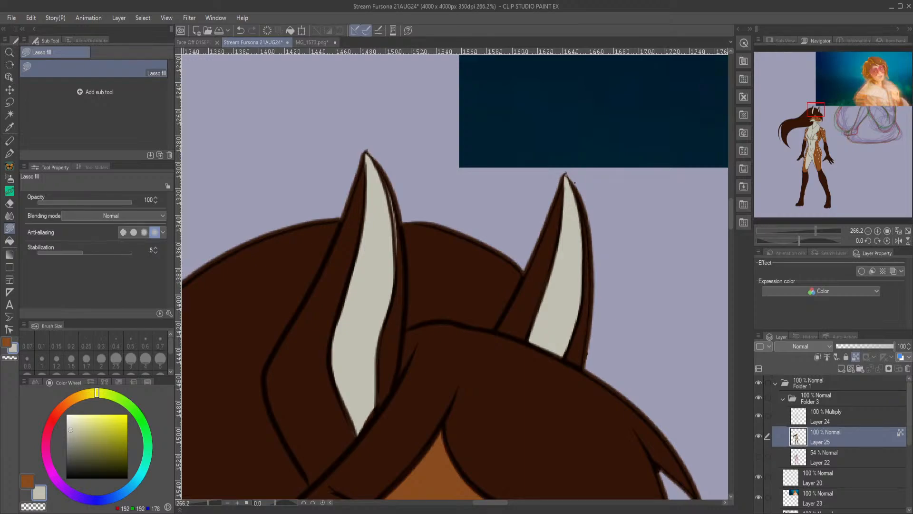
Examine the coloured markings across the whole figure and close up on the face.
scroll(618, 327, down, 2)
drag(814, 140, 819, 155)
scroll(533, 208, down, 2)
scroll(533, 207, down, 2)
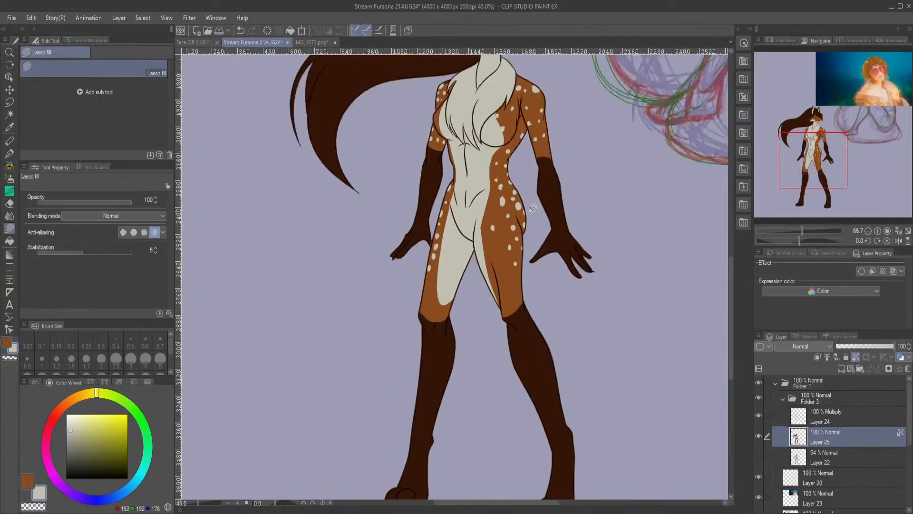
drag(878, 218, 852, 168)
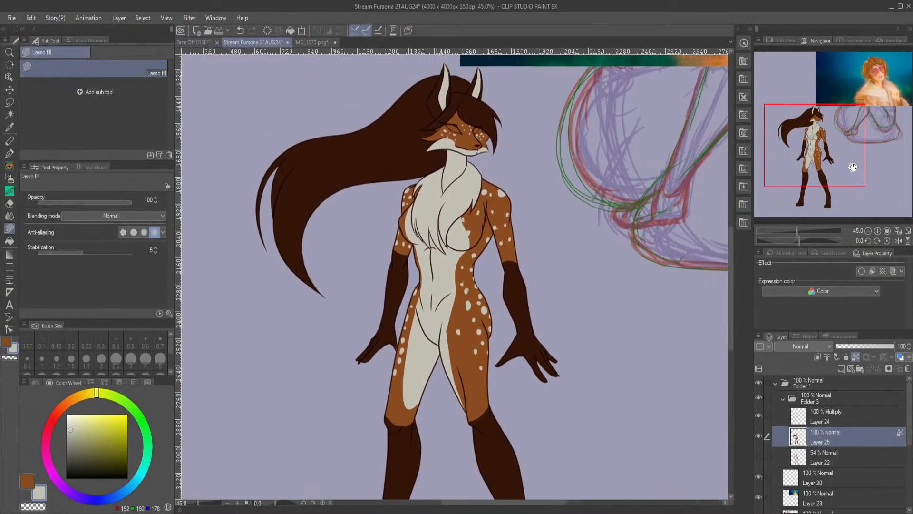
scroll(444, 290, down, 4)
scroll(467, 369, up, 2)
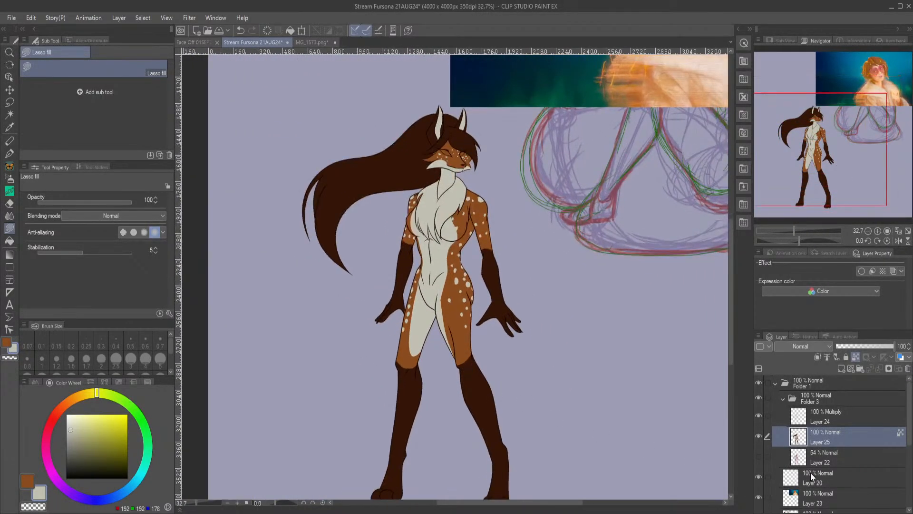
click(829, 421)
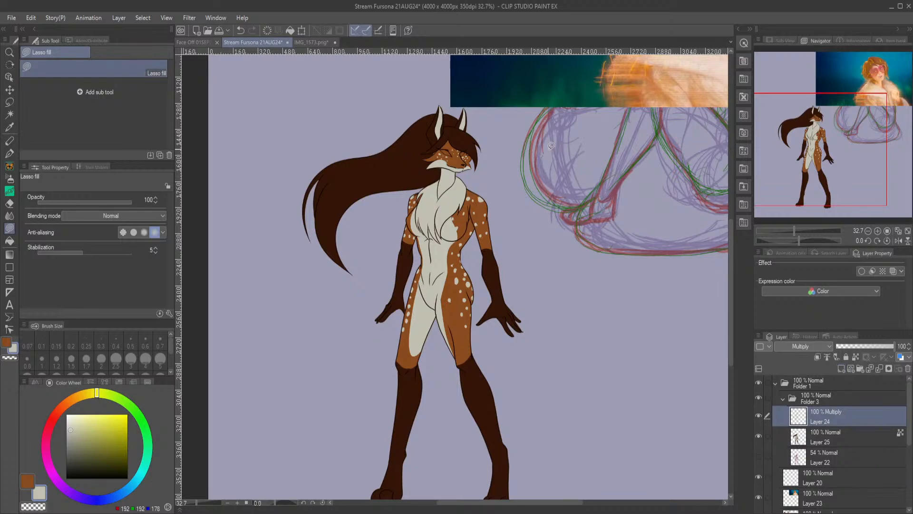
scroll(472, 126, up, 2)
scroll(473, 126, up, 4)
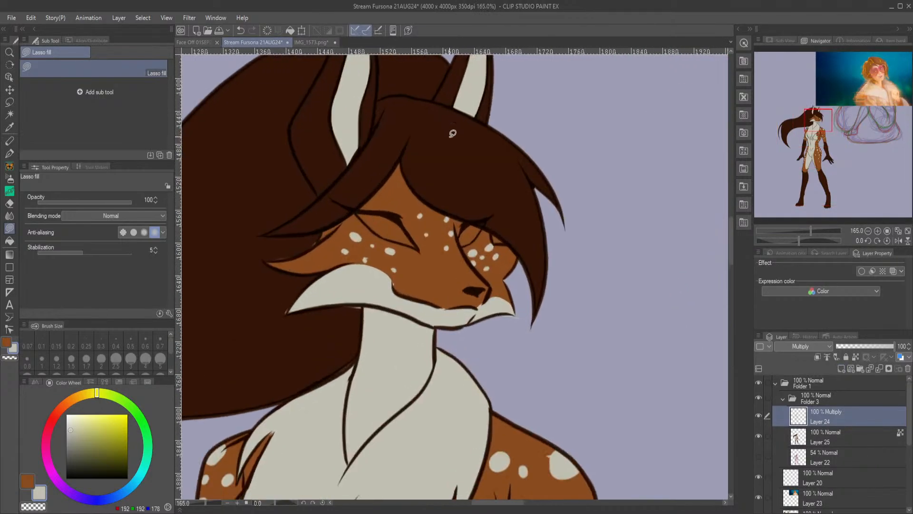
scroll(430, 195, down, 4)
drag(780, 132, 784, 153)
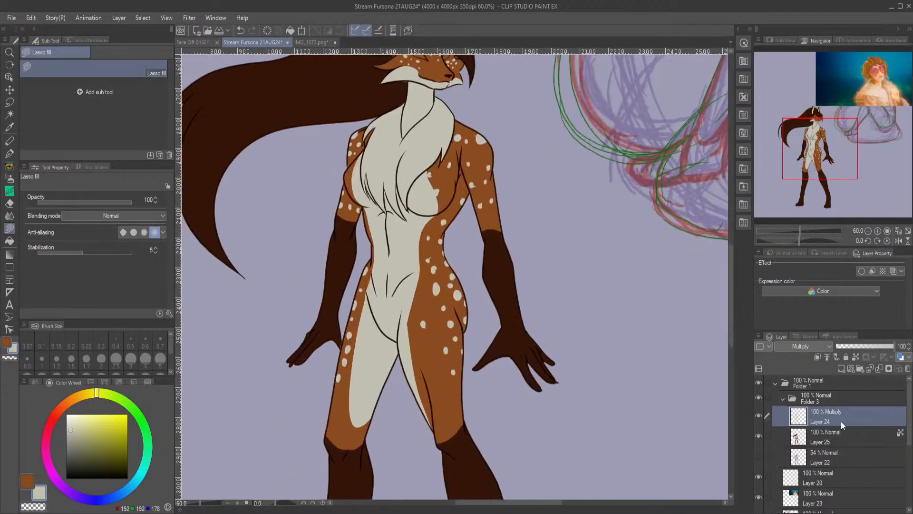
Create a new raster layer directly above Layer 22, beneath the coloured figure on Layer 25.
click(838, 456)
click(841, 368)
scroll(785, 162, down, 2)
drag(785, 161, 787, 176)
scroll(596, 189, up, 1)
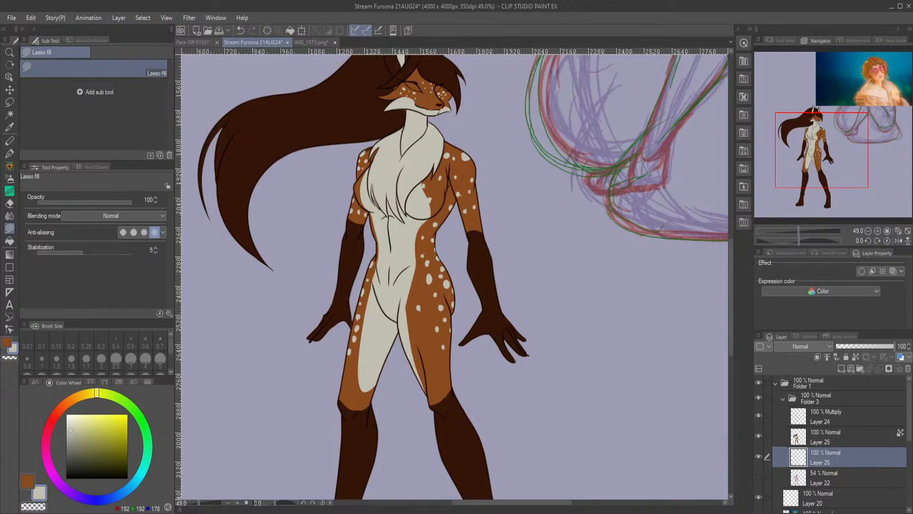
Sample the hair's dark brown (51, 21, 7) for the G-pen and set its brush size to 0.79.
click(9, 153)
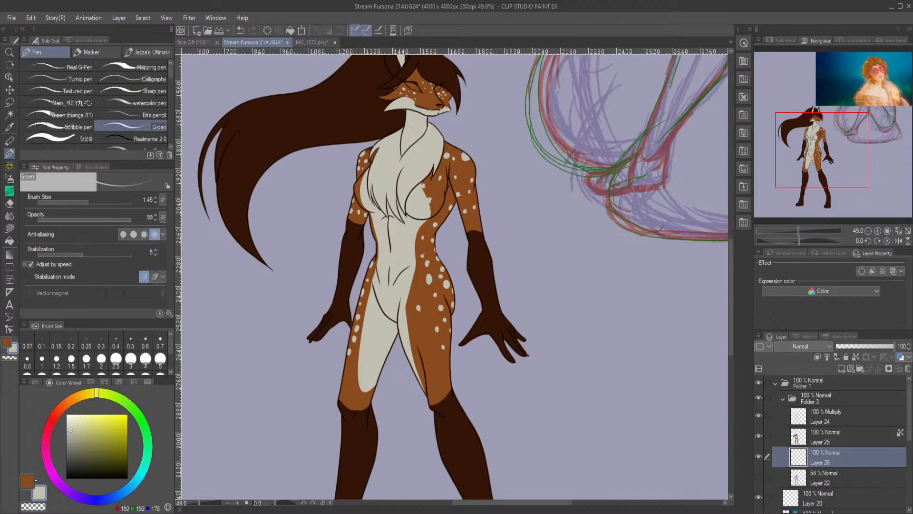
click(33, 481)
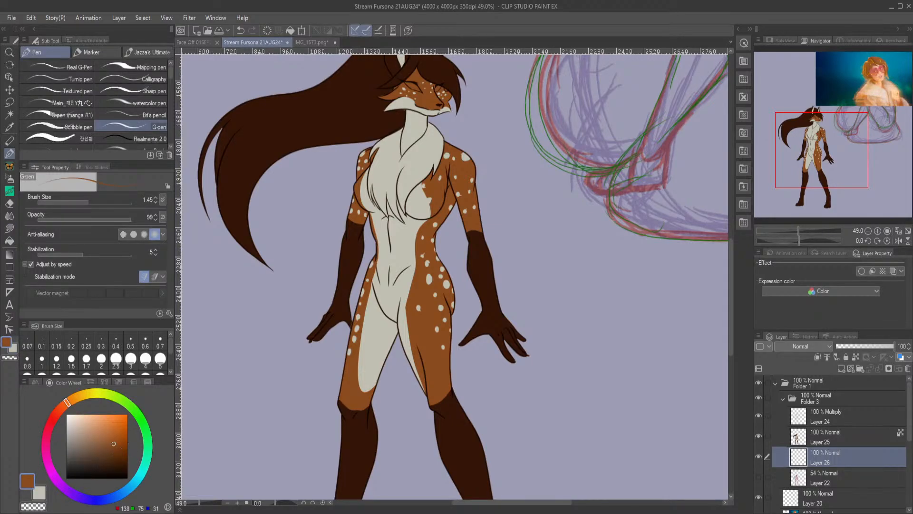
alt+click(272, 124)
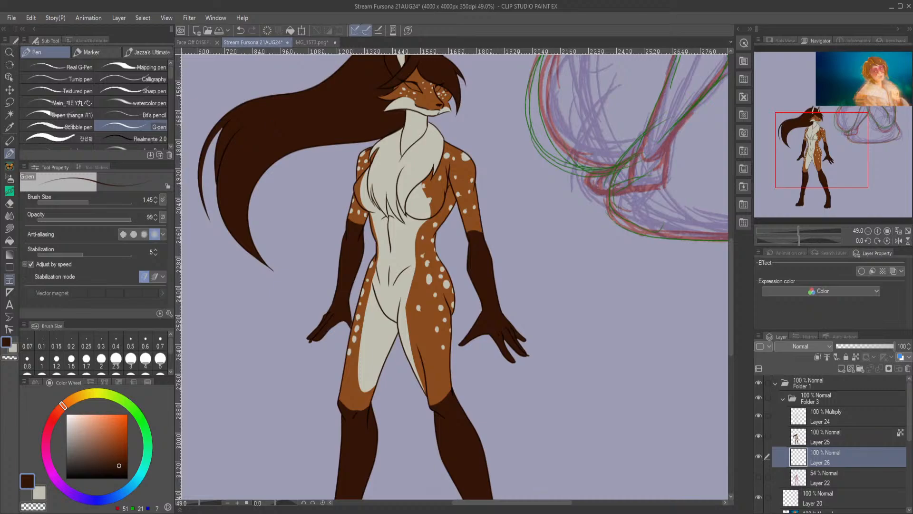
mouse_move(514, 272)
mouse_down()
mouse_move(380, 238)
mouse_move(307, 173)
mouse_move(703, 266)
mouse_move(700, 329)
mouse_up()
key(ctrl+z)
drag(85, 199, 82, 199)
mouse_move(280, 166)
mouse_down()
mouse_move(626, 219)
mouse_move(692, 376)
mouse_up()
key(ctrl+z)
mouse_move(281, 181)
mouse_down()
mouse_move(345, 196)
mouse_move(678, 427)
mouse_up()
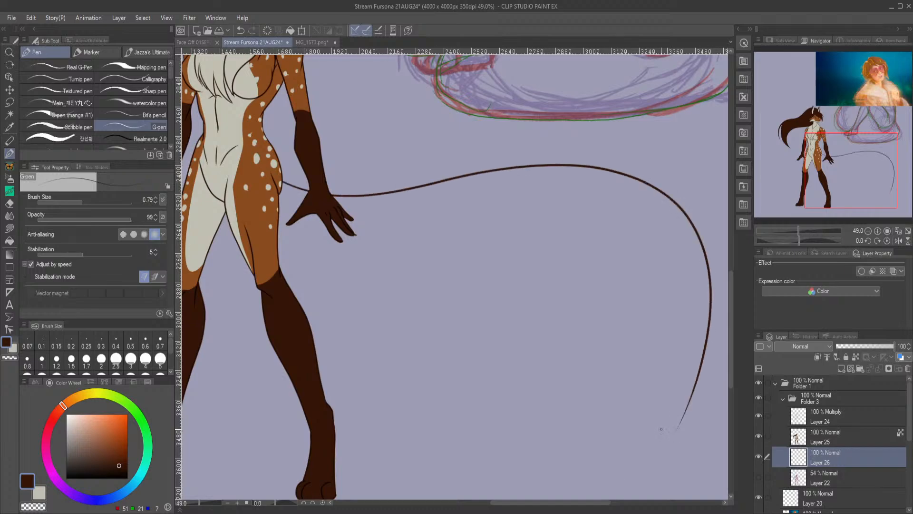
click(239, 32)
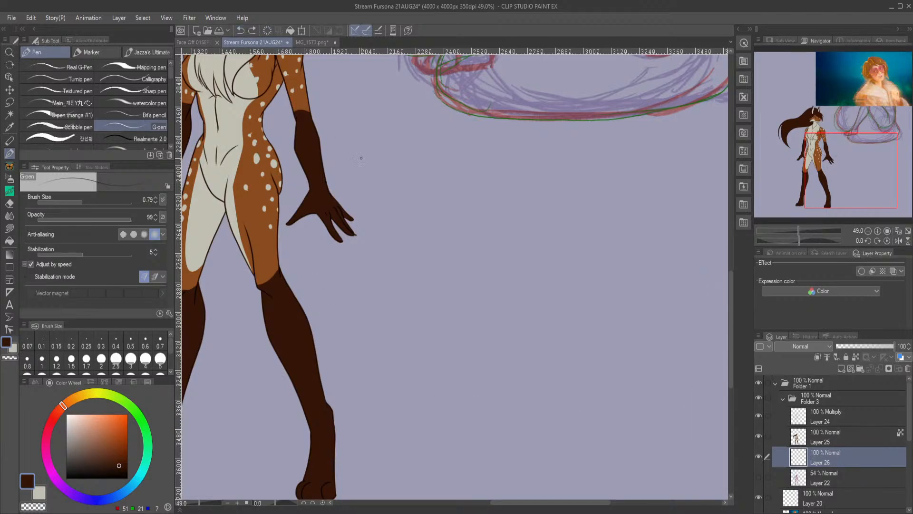
mouse_move(274, 152)
mouse_down()
mouse_move(299, 153)
mouse_move(672, 350)
mouse_move(655, 380)
mouse_up()
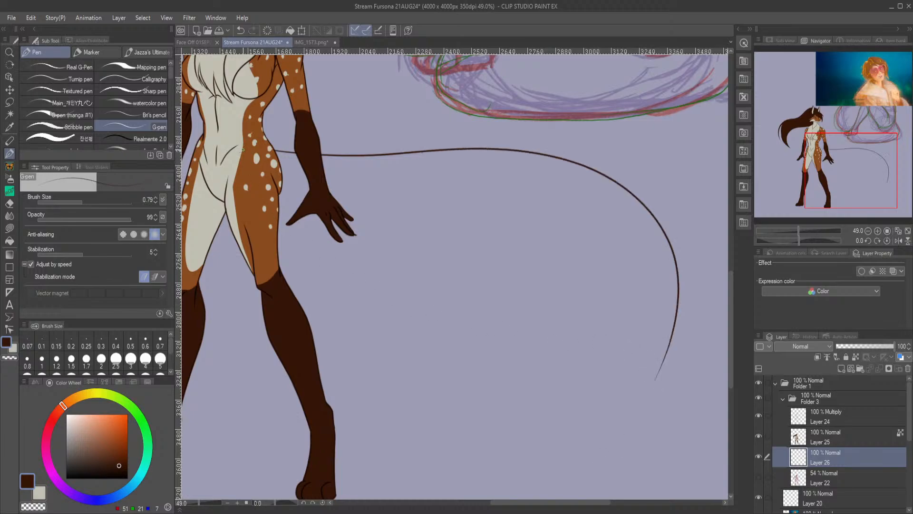
click(239, 31)
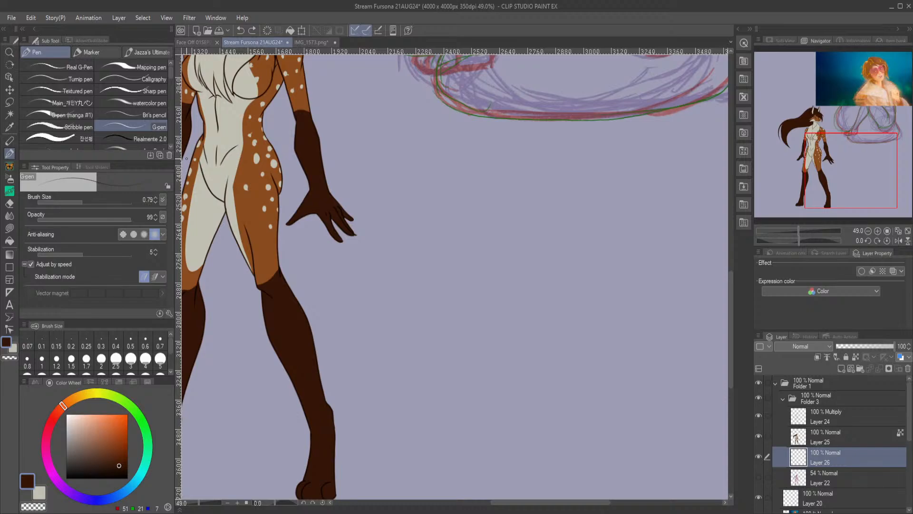
mouse_move(280, 195)
mouse_down()
mouse_move(328, 228)
mouse_move(528, 432)
mouse_up()
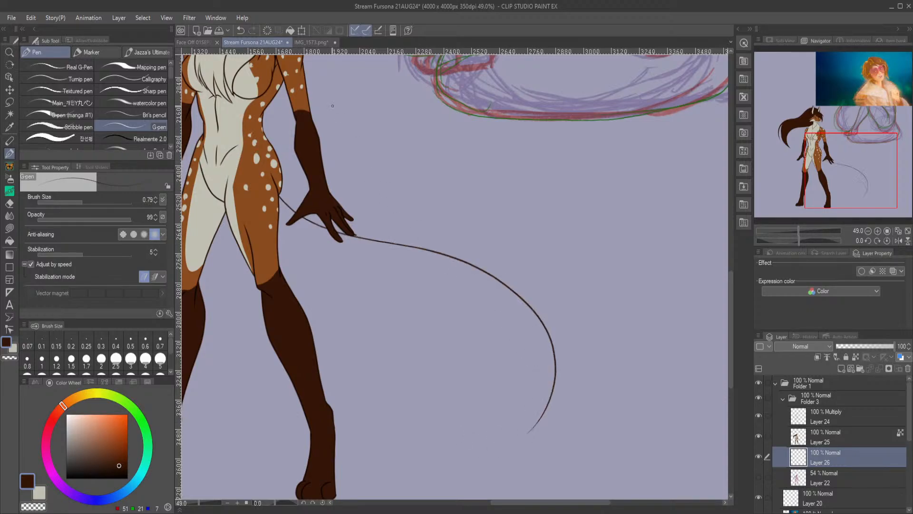
key(ctrl+z)
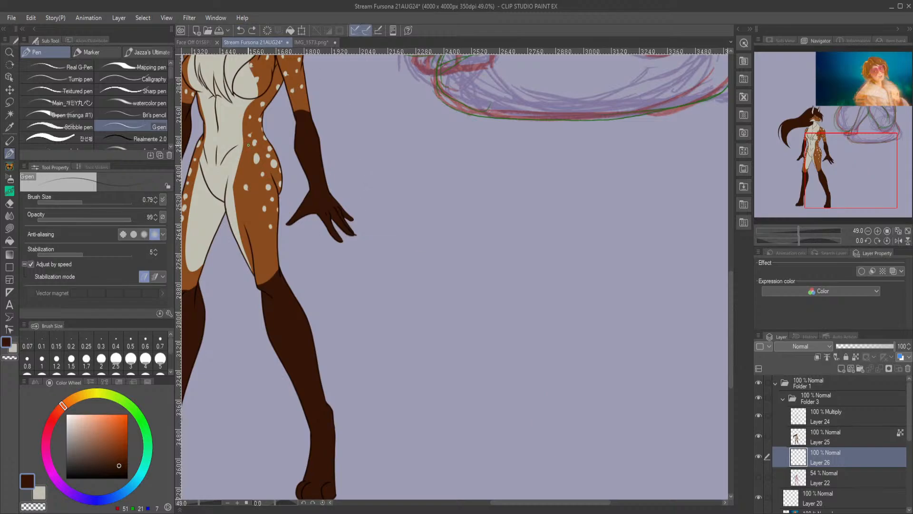
Draw the tail's outline on Layer 26 with an upper curve sweeping out from the hip and a lower curve returning behind the leg.
mouse_move(280, 199)
mouse_down()
mouse_move(470, 232)
mouse_move(627, 383)
mouse_move(624, 397)
mouse_move(526, 424)
mouse_move(398, 378)
mouse_move(246, 189)
mouse_up()
click(240, 30)
mouse_move(625, 388)
mouse_down()
mouse_move(485, 407)
mouse_move(312, 340)
mouse_up()
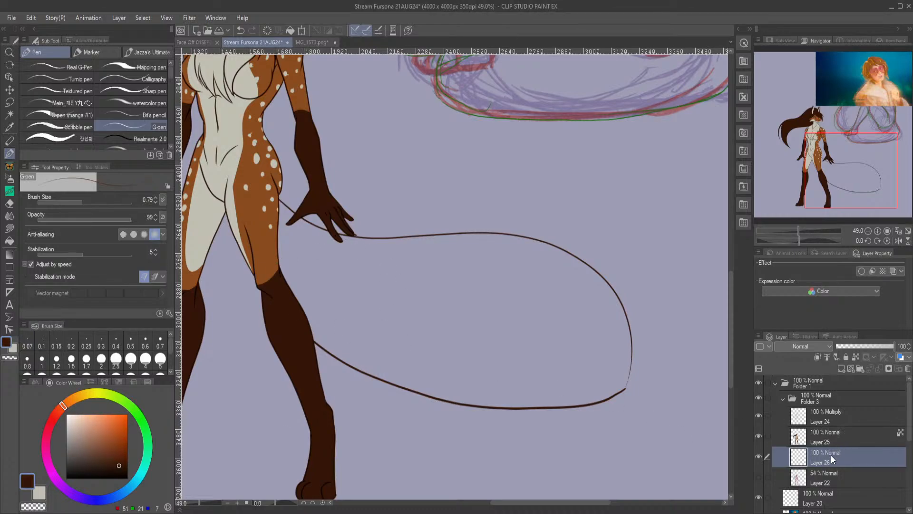
Move Layer 26 to the top of Folder 3, above Layer 24.
click(827, 437)
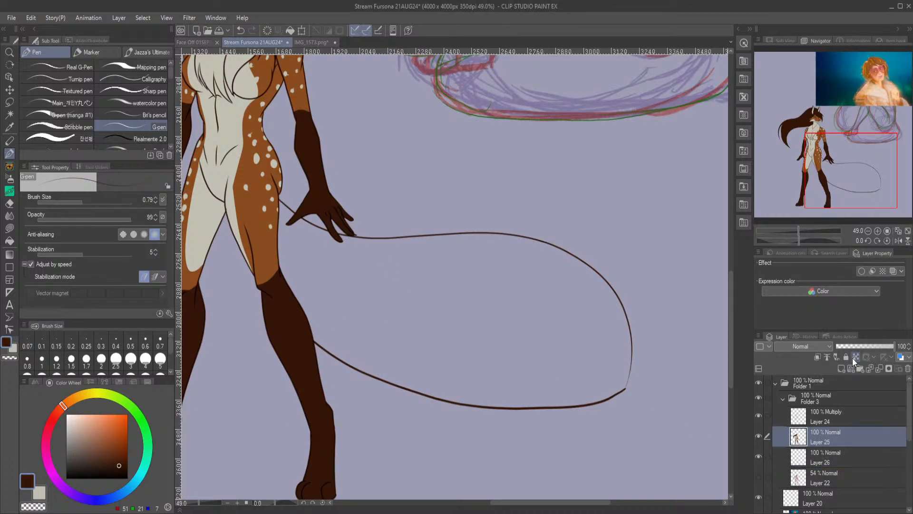
drag(822, 454, 822, 408)
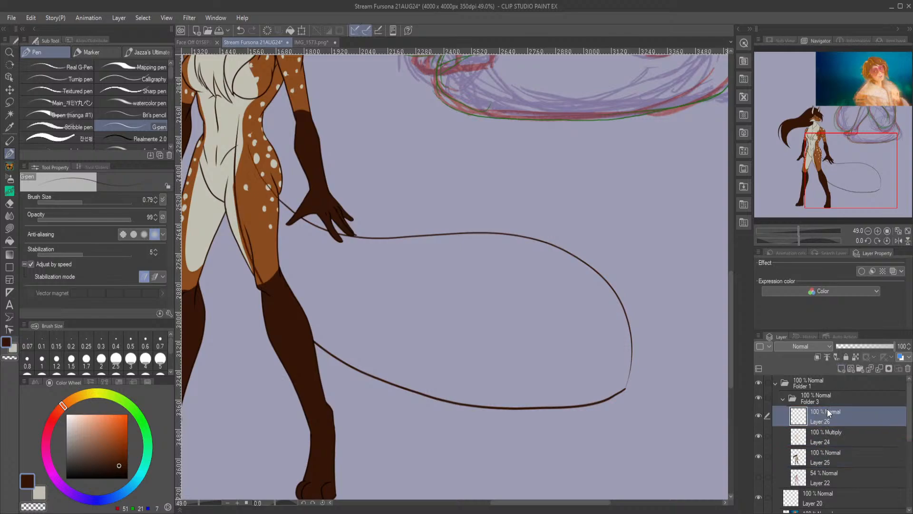
click(879, 369)
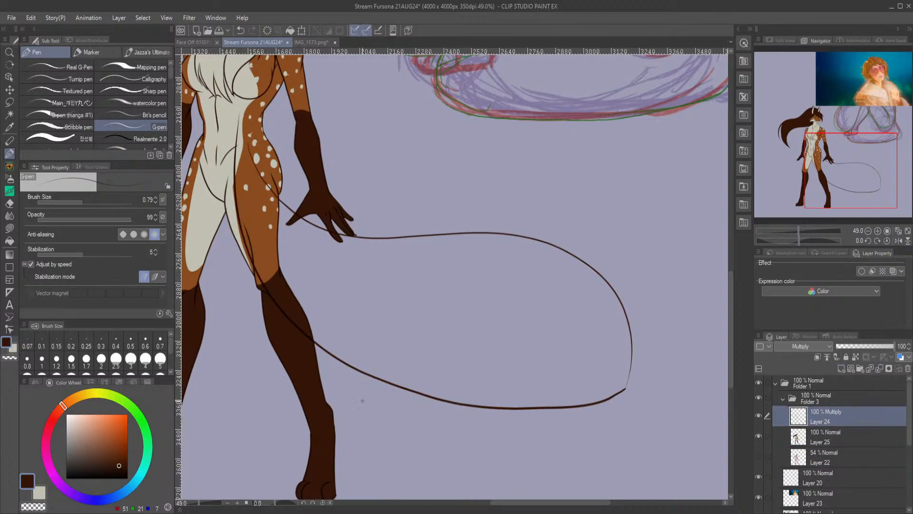
scroll(205, 246, up, 8)
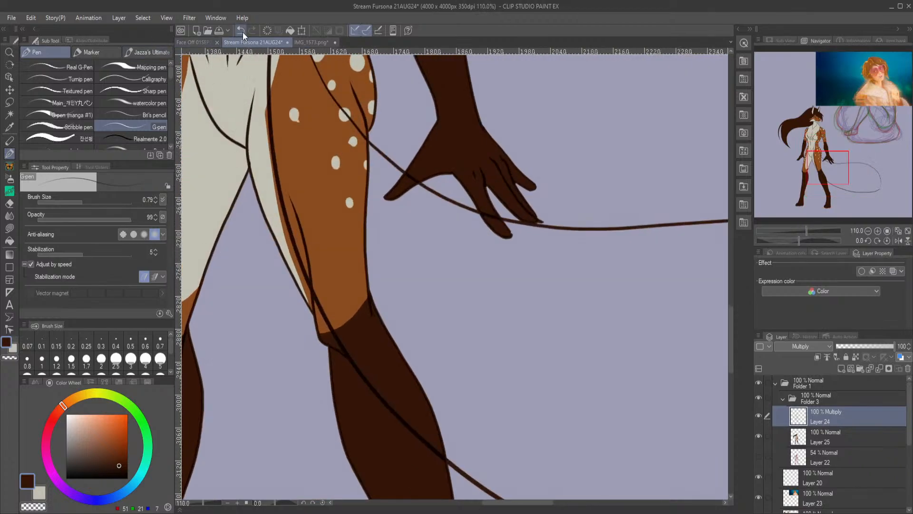
click(242, 32)
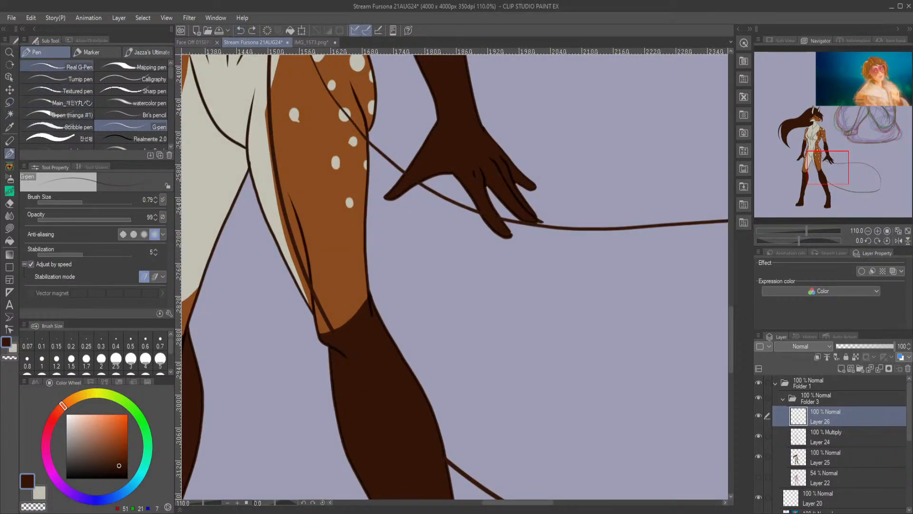
Set Layer 26 to Multiply and erase the tail lines where they overlap the hand, hip, thigh and lower leg.
key(ctrl+y)
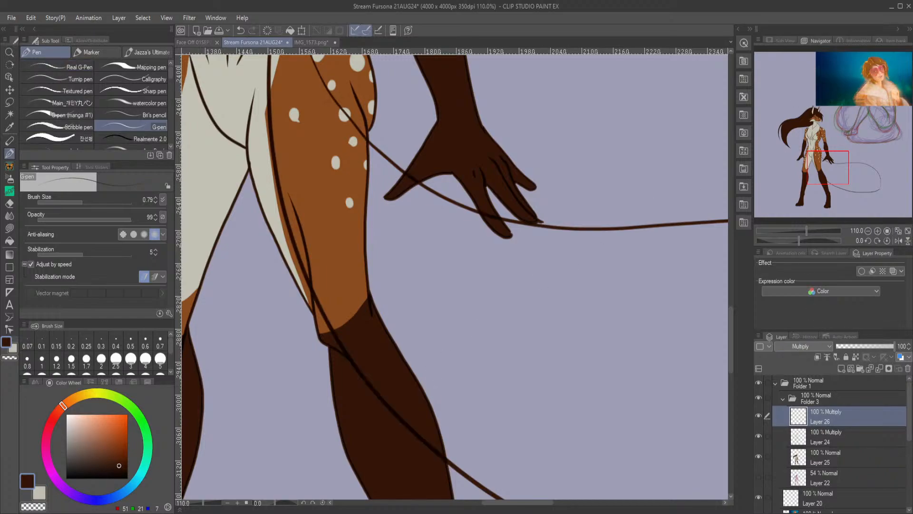
click(9, 203)
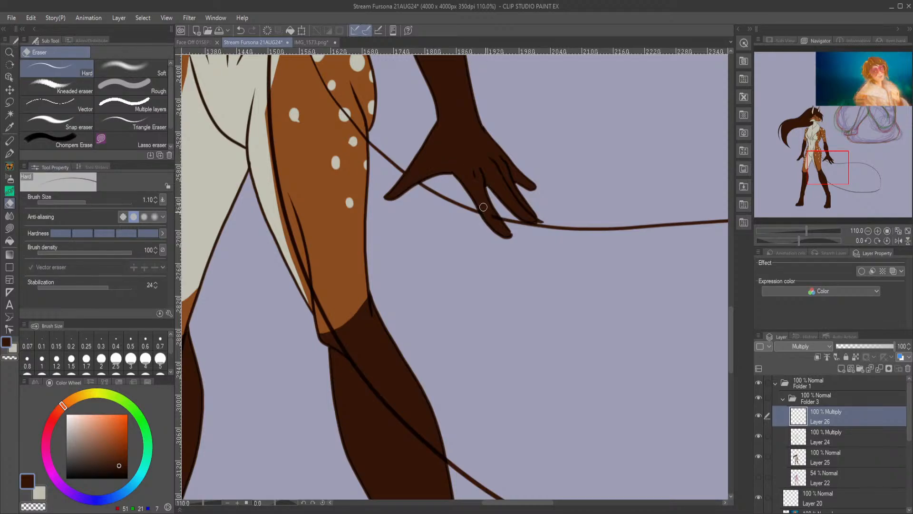
drag(489, 212, 501, 224)
mouse_move(313, 289)
mouse_down()
mouse_move(320, 314)
mouse_move(298, 247)
mouse_move(366, 394)
mouse_move(369, 373)
mouse_move(388, 422)
mouse_move(391, 395)
mouse_move(439, 470)
mouse_move(436, 445)
mouse_move(444, 474)
mouse_up()
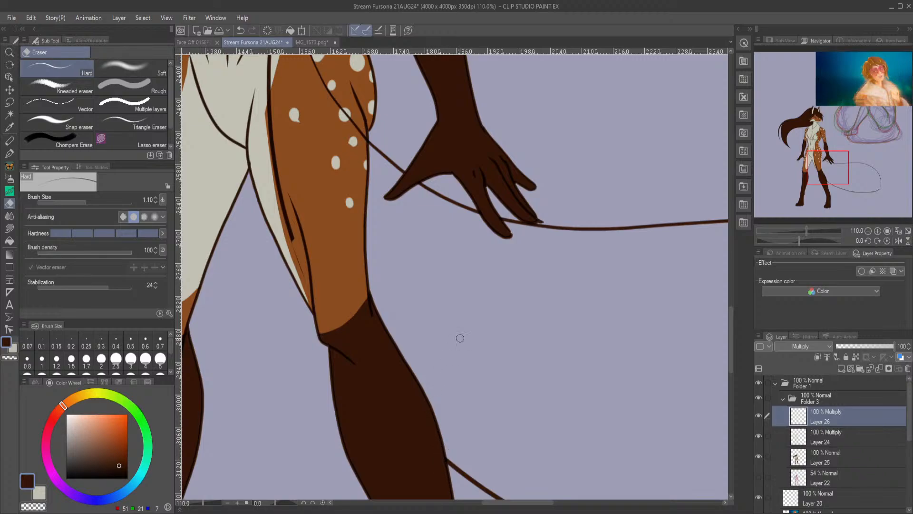
drag(831, 166, 823, 152)
mouse_move(468, 316)
mouse_down()
mouse_move(469, 353)
mouse_move(456, 300)
mouse_move(458, 319)
mouse_move(406, 215)
mouse_up()
mouse_move(387, 139)
mouse_down()
mouse_move(377, 322)
mouse_move(375, 310)
mouse_move(392, 414)
mouse_move(383, 370)
mouse_up()
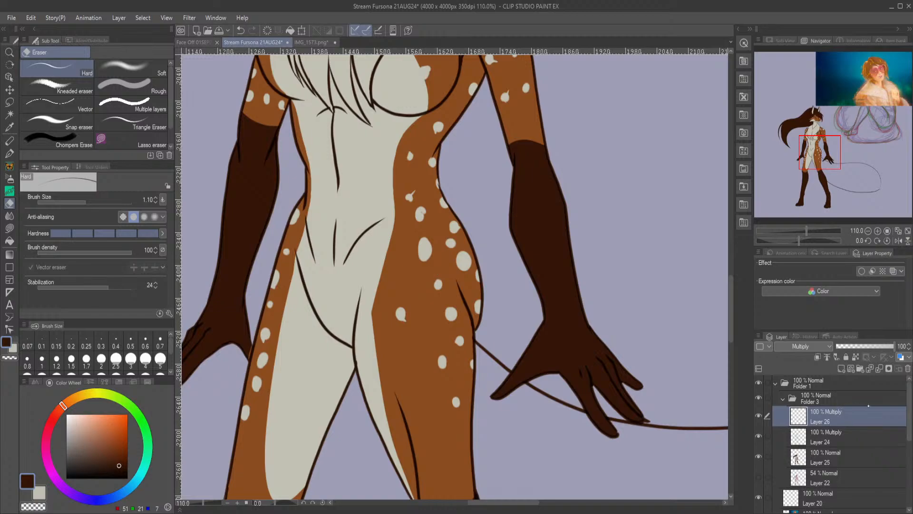
click(880, 368)
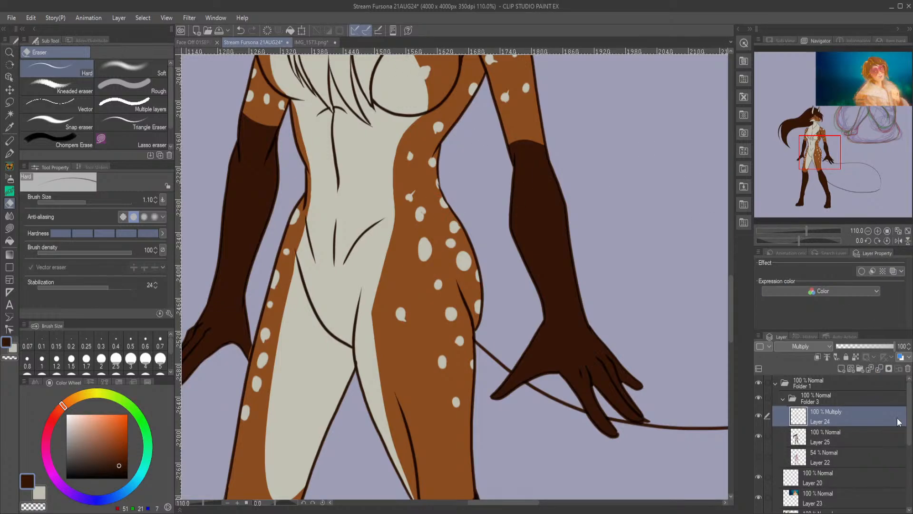
click(819, 88)
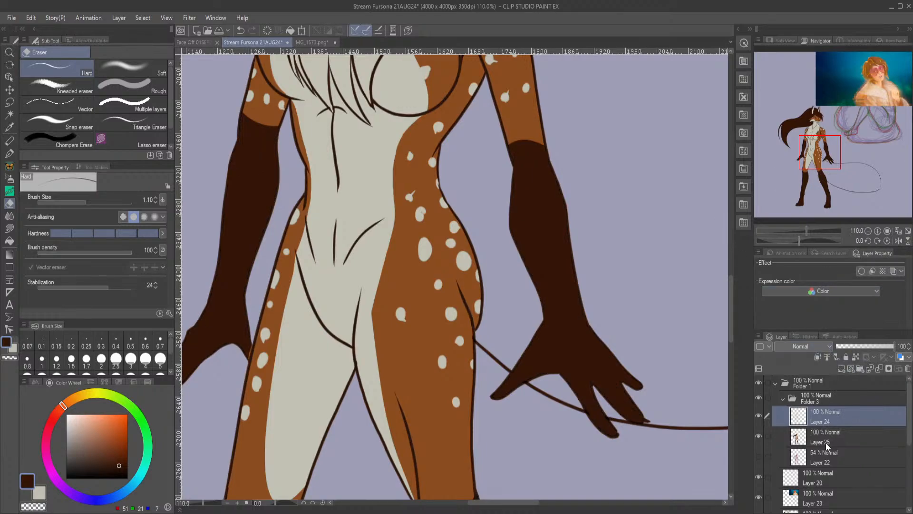
click(242, 31)
click(242, 31)
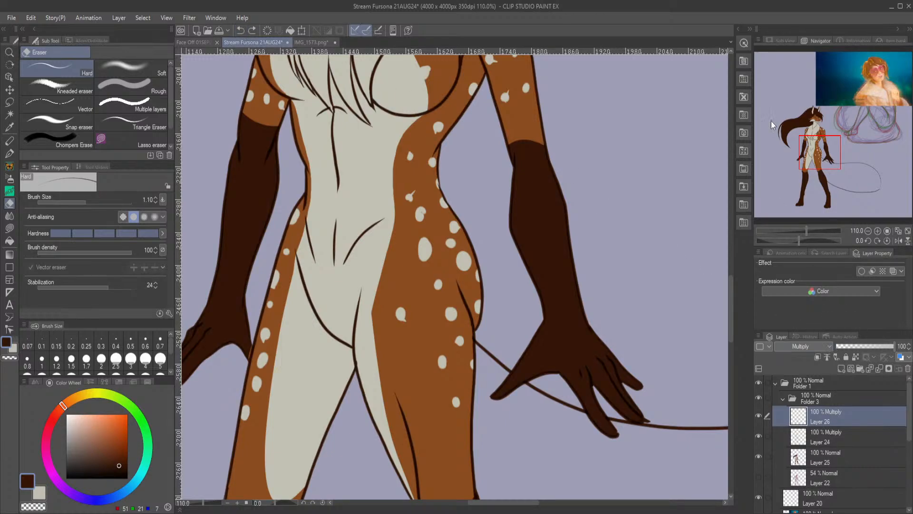
Merge the tail outline on Layer 26 down into Layer 24 and set Layer 24's blending mode to Normal.
click(798, 81)
click(881, 372)
scroll(614, 334, down, 3)
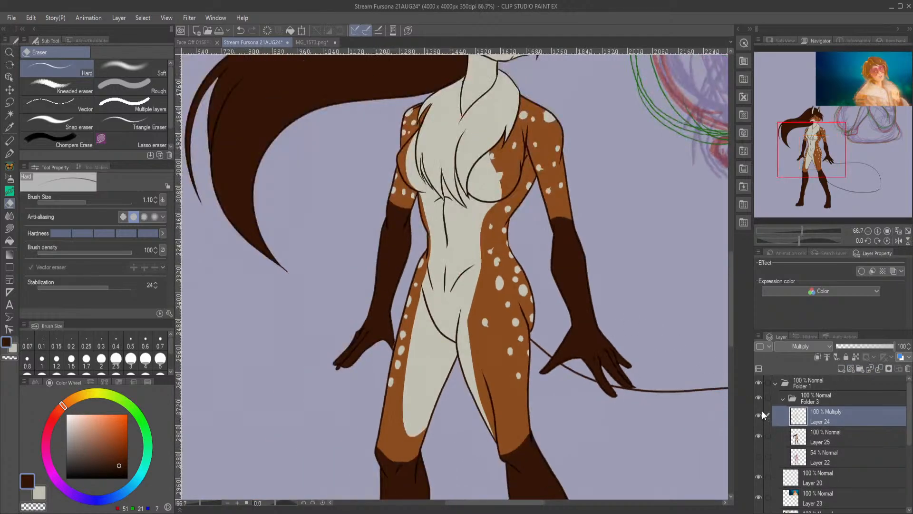
click(823, 346)
click(795, 82)
Auto-select the tail's interior and fill it with the hair's dark brown (51, 21, 7) on Layer 25, clearing the selection.
scroll(612, 208, down, 1)
scroll(612, 209, down, 2)
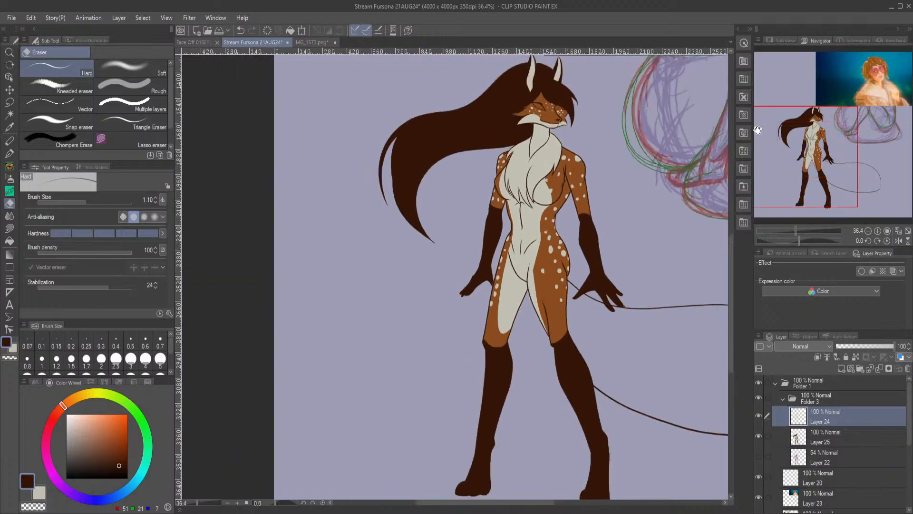
drag(835, 143, 880, 150)
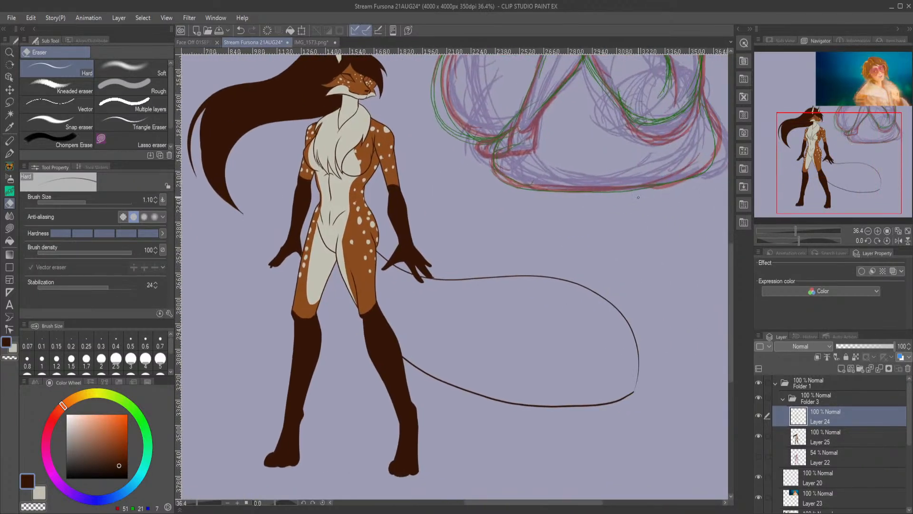
scroll(640, 197, down, 1)
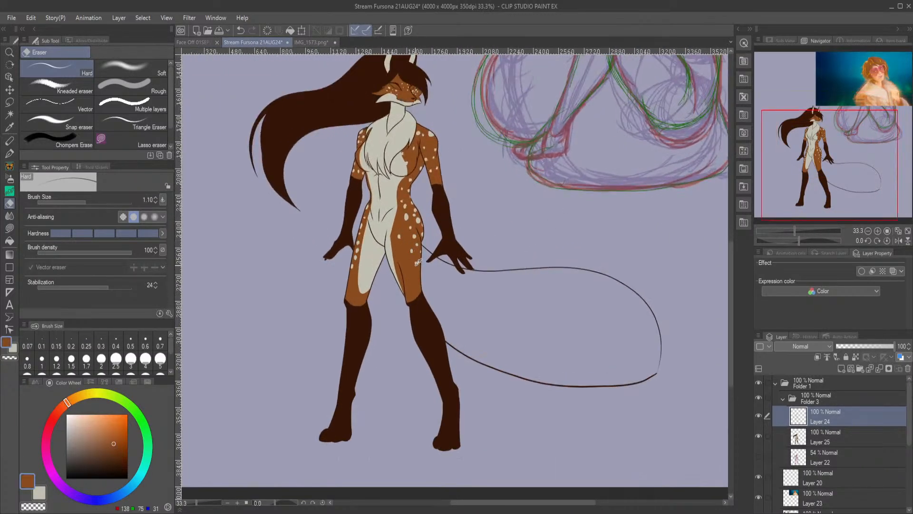
click(817, 435)
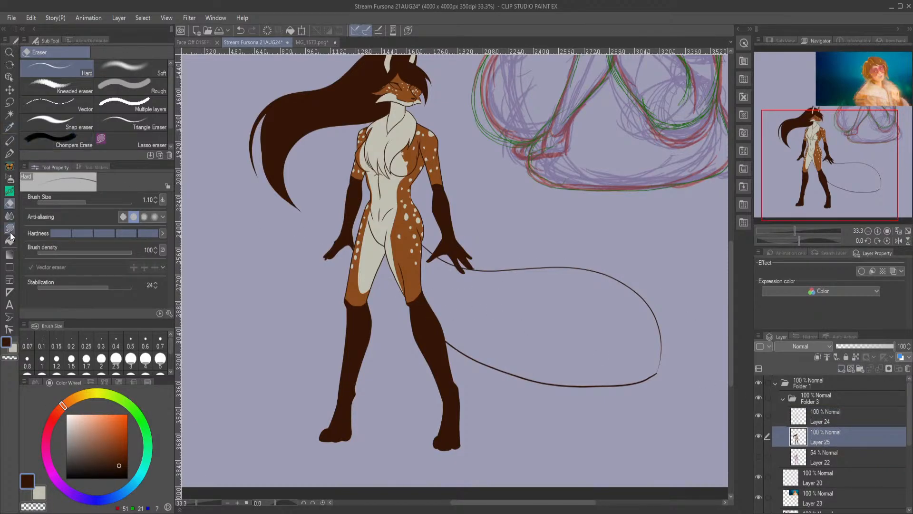
click(10, 115)
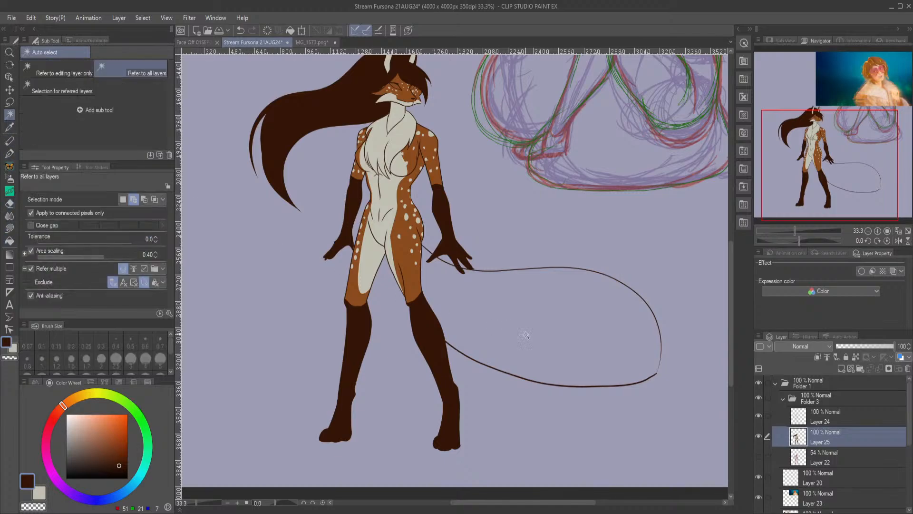
click(540, 339)
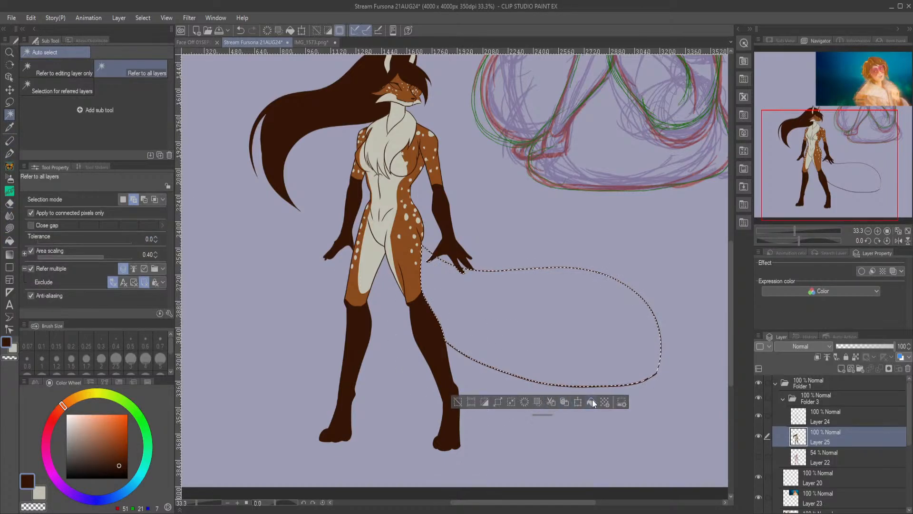
click(484, 403)
click(457, 402)
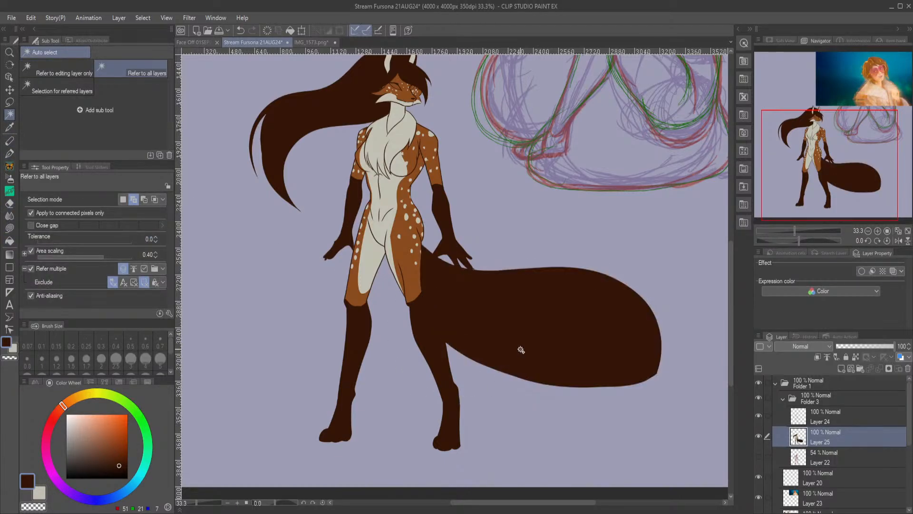
Recolour the line art on Layer 24 to dark teal and lock the layer's transparent pixels.
click(829, 417)
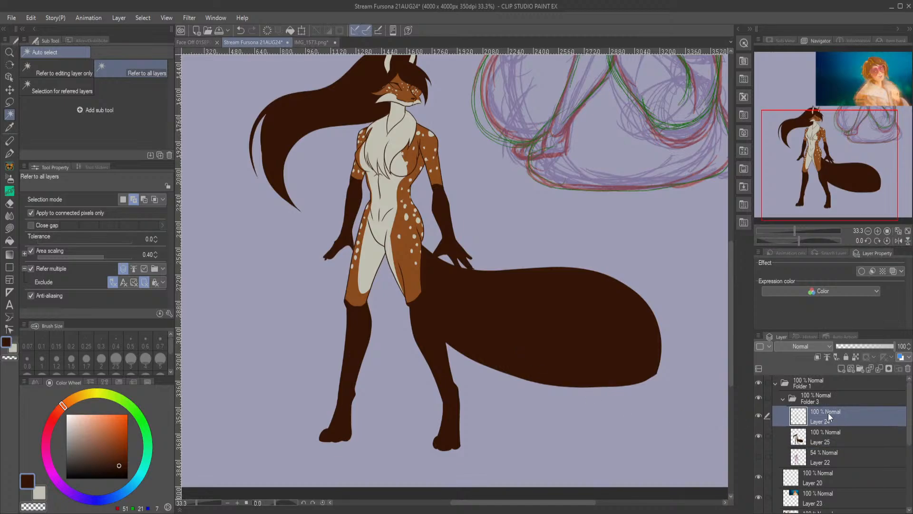
scroll(345, 288, down, 4)
scroll(293, 154, up, 2)
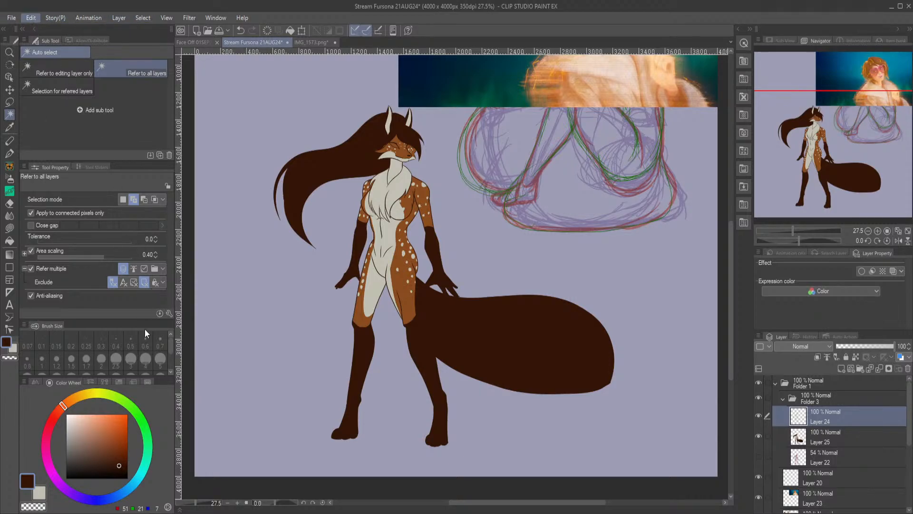
click(250, 280)
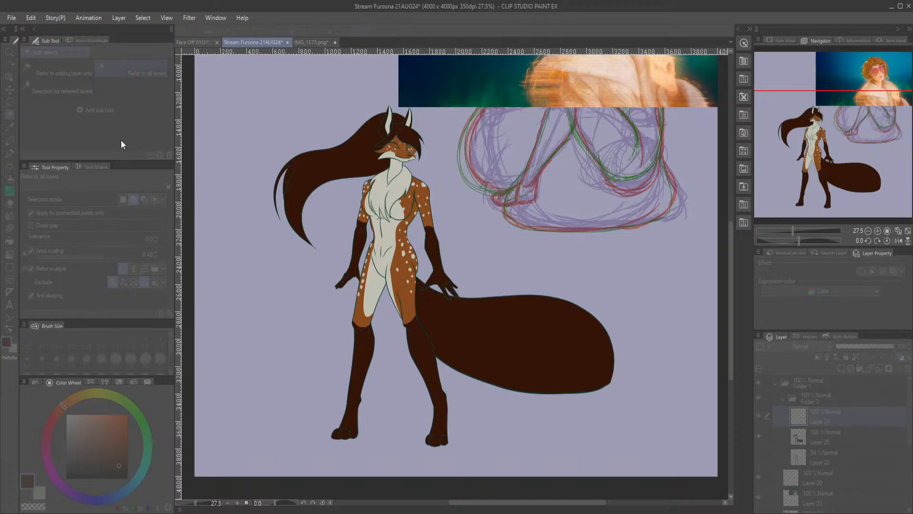
click(247, 75)
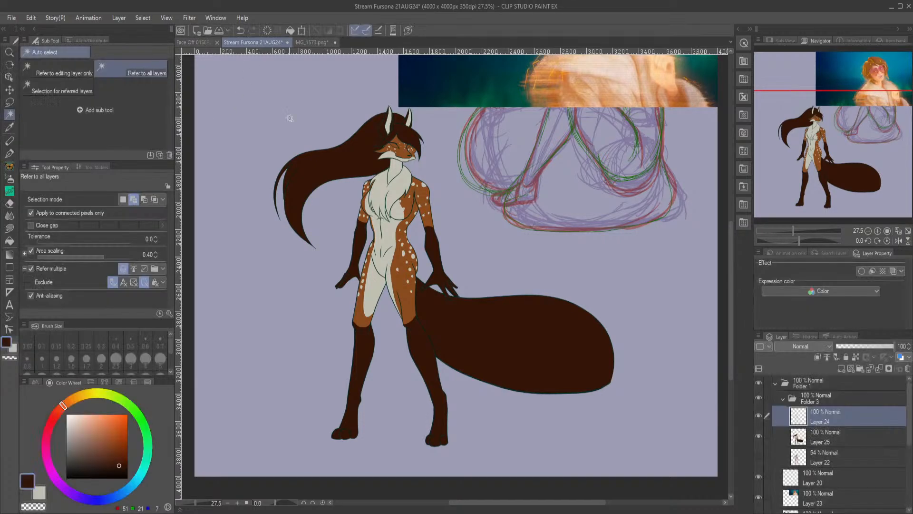
scroll(341, 146, up, 1)
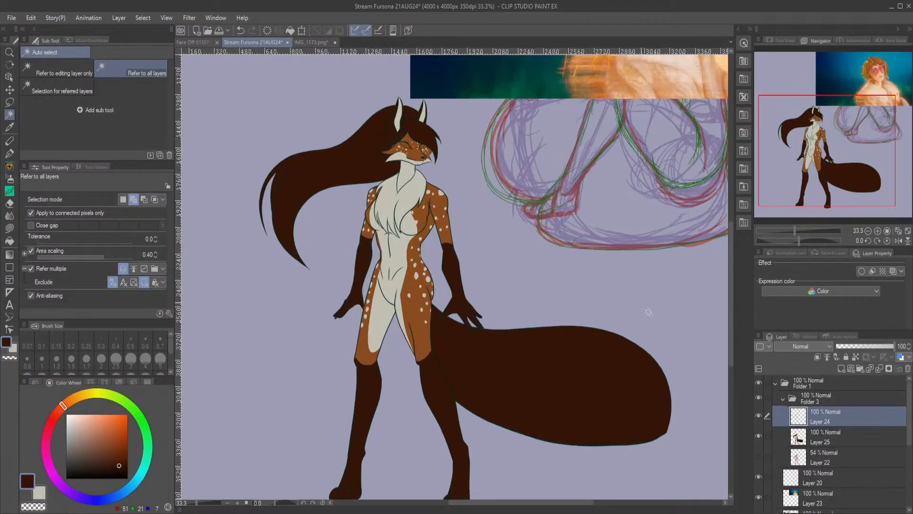
scroll(795, 152, up, 1)
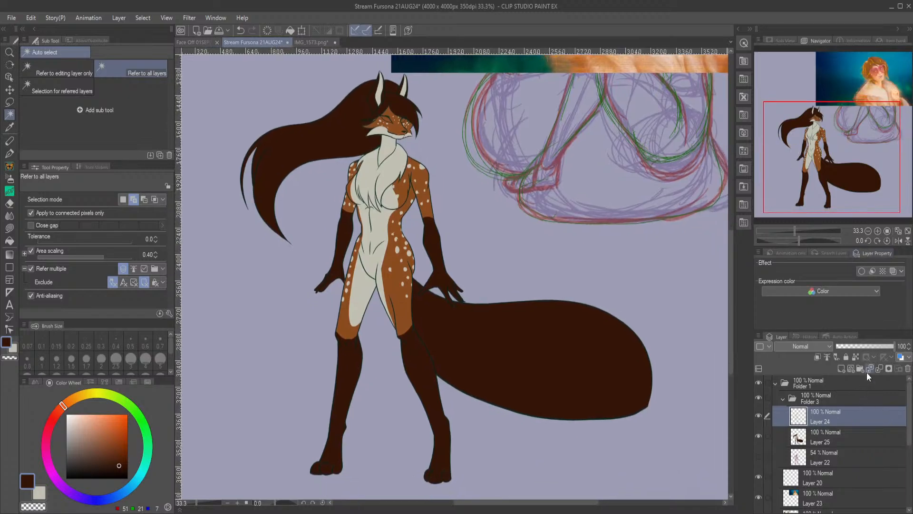
scroll(327, 176, down, 2)
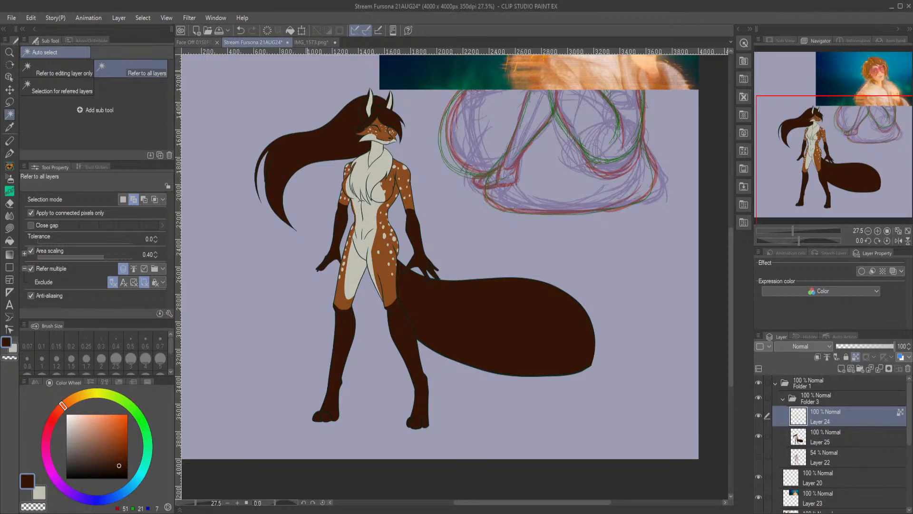
Lasso-fill both of the fox's eyes with teal (74, 158, 165) on Layer 25.
scroll(356, 106, up, 8)
scroll(519, 263, up, 3)
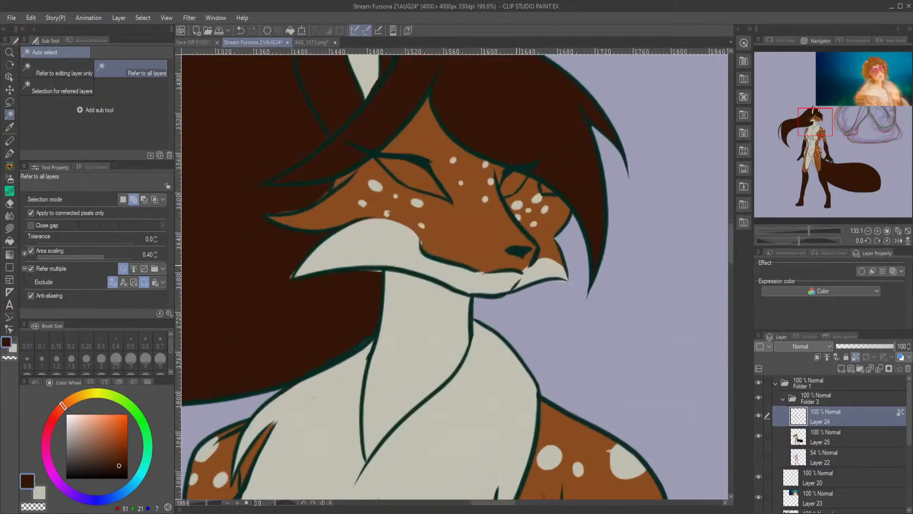
click(846, 441)
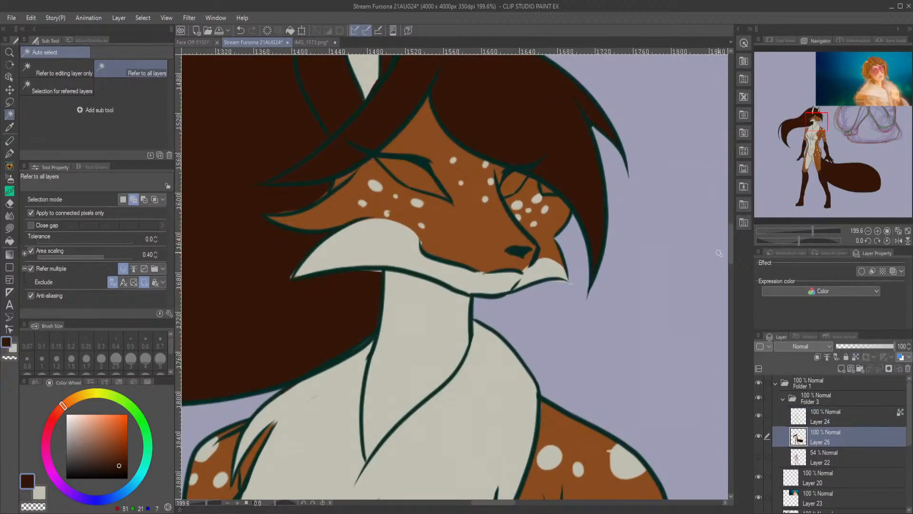
drag(730, 236, 730, 223)
scroll(501, 358, up, 3)
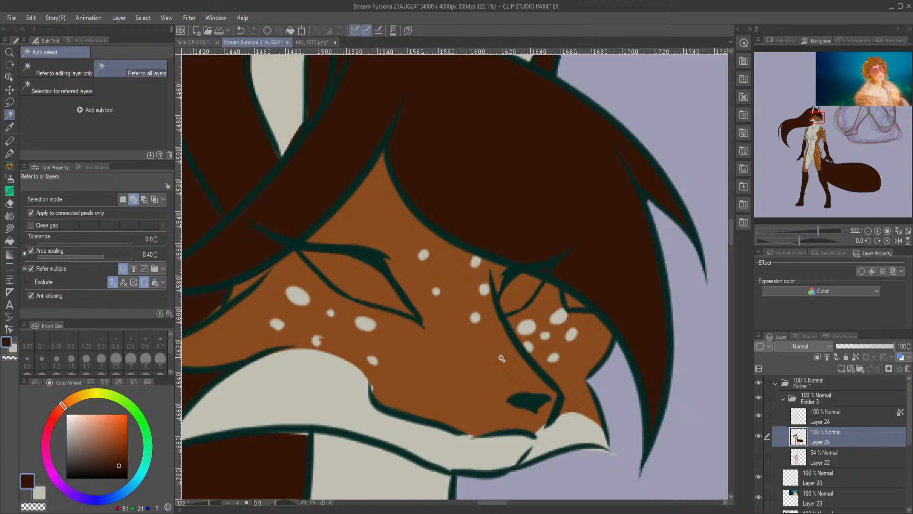
click(140, 478)
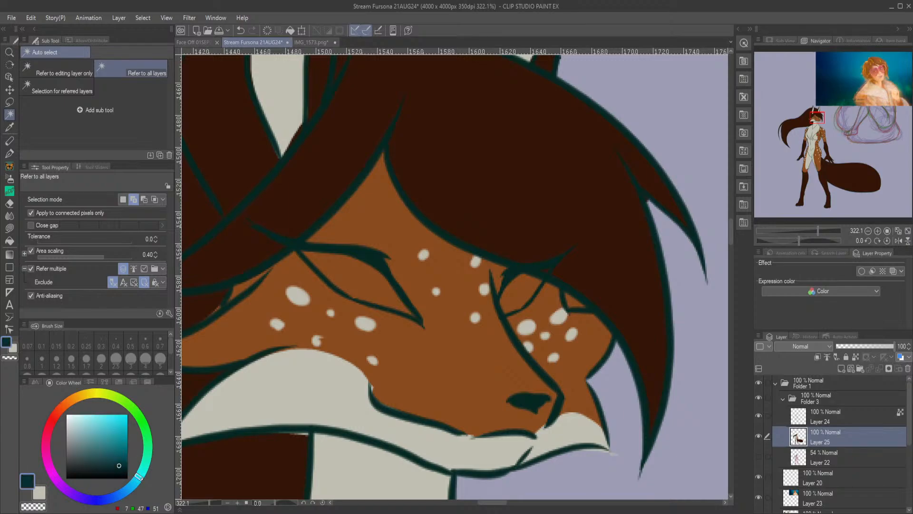
click(100, 437)
click(10, 229)
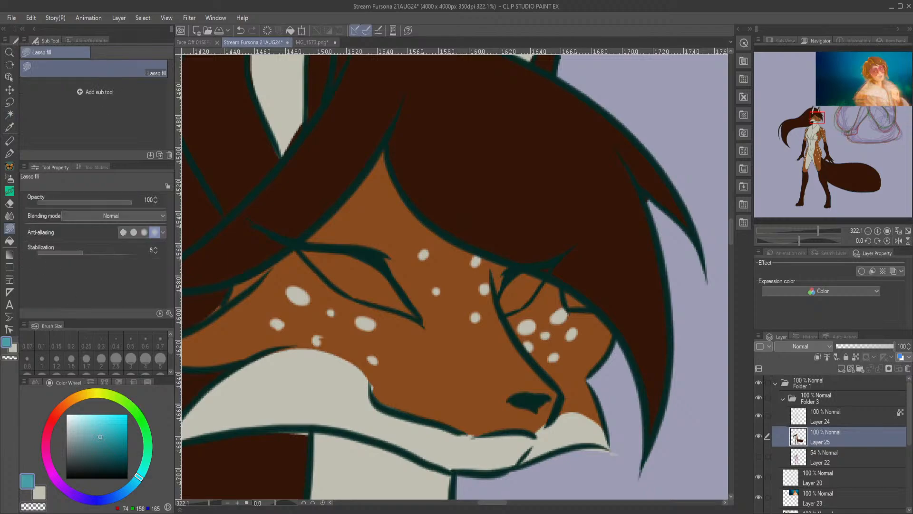
mouse_move(498, 302)
mouse_down()
mouse_move(506, 281)
mouse_move(550, 263)
mouse_move(528, 305)
mouse_move(499, 313)
mouse_up()
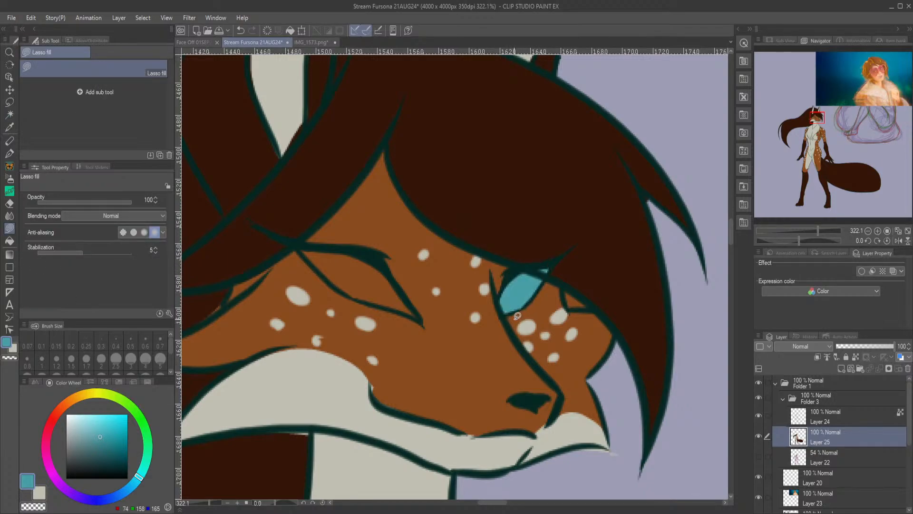
mouse_move(420, 320)
mouse_down()
mouse_move(353, 249)
mouse_move(299, 245)
mouse_move(352, 298)
mouse_move(421, 326)
mouse_up()
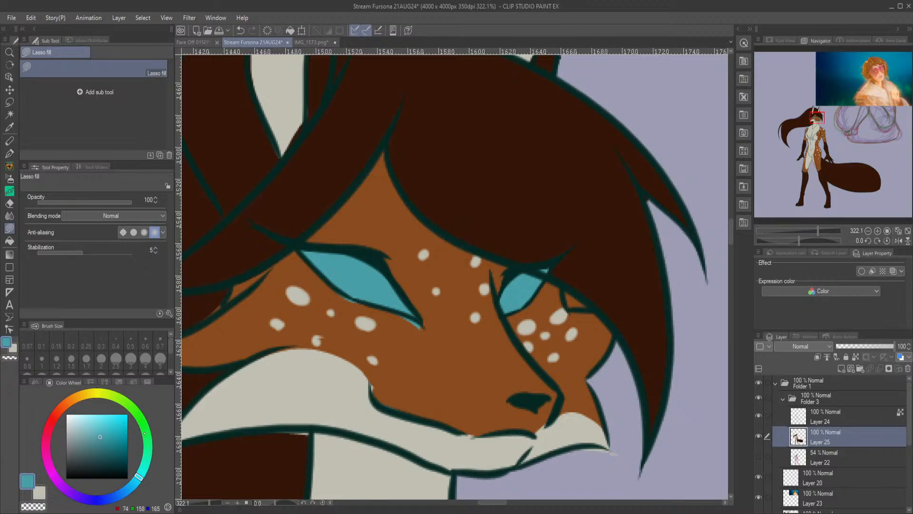
drag(140, 475, 138, 413)
mouse_move(365, 264)
mouse_down()
mouse_move(369, 292)
mouse_move(365, 265)
mouse_up()
click(240, 30)
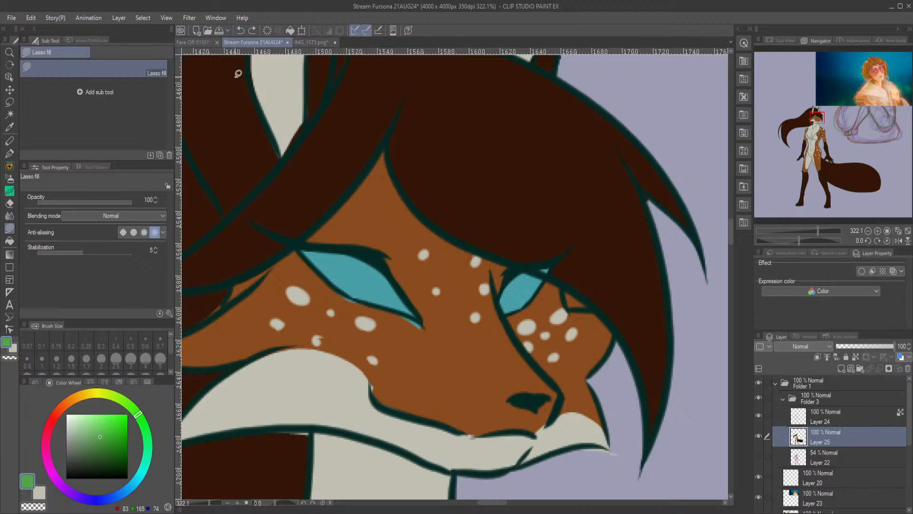
Lasso-fill a small curved iris shape in each eye with light mint (137, 228, 205).
drag(138, 414, 146, 460)
click(91, 421)
mouse_move(356, 254)
mouse_down()
mouse_move(383, 283)
mouse_move(386, 257)
mouse_move(380, 282)
mouse_move(364, 256)
mouse_up()
mouse_move(510, 276)
mouse_down()
mouse_move(518, 299)
mouse_move(528, 267)
mouse_move(511, 276)
mouse_up()
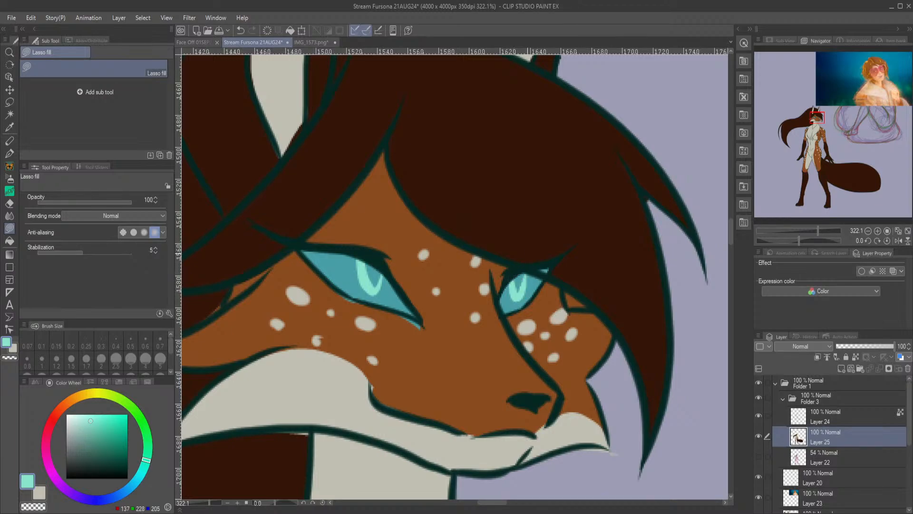
Add a new raster layer directly above the line art on Layer 24, inside Folder 3.
scroll(550, 319, down, 10)
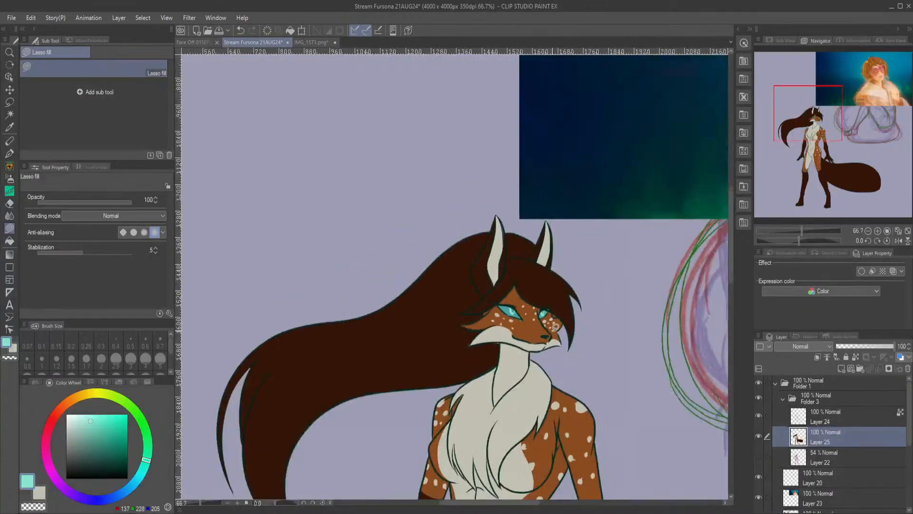
drag(810, 114, 834, 157)
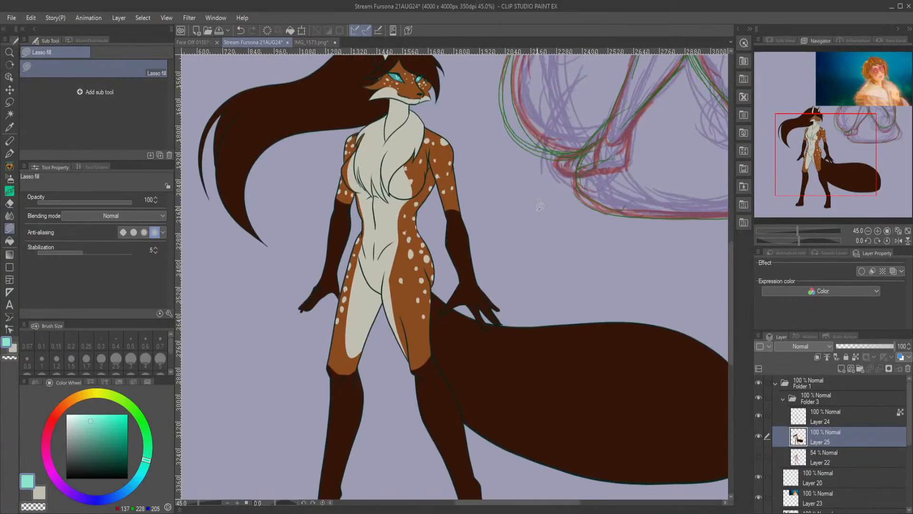
scroll(546, 204, down, 3)
scroll(856, 166, up, 1)
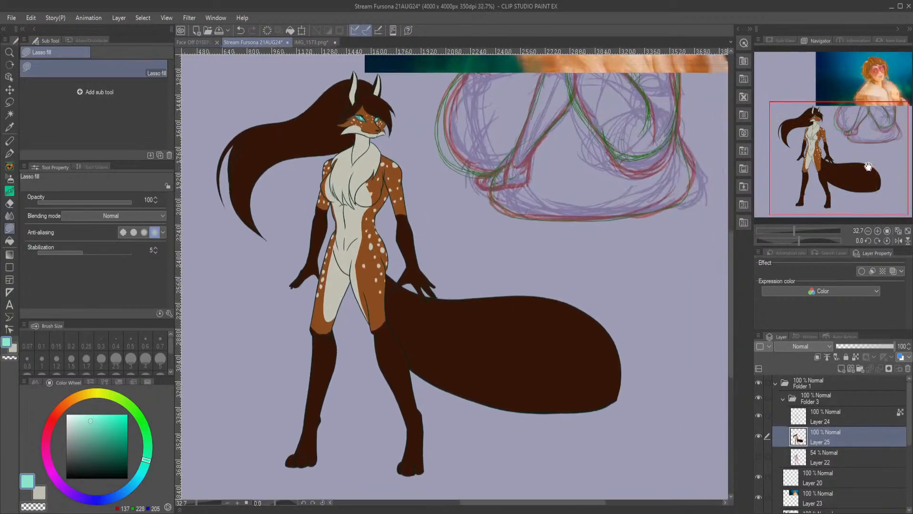
click(848, 419)
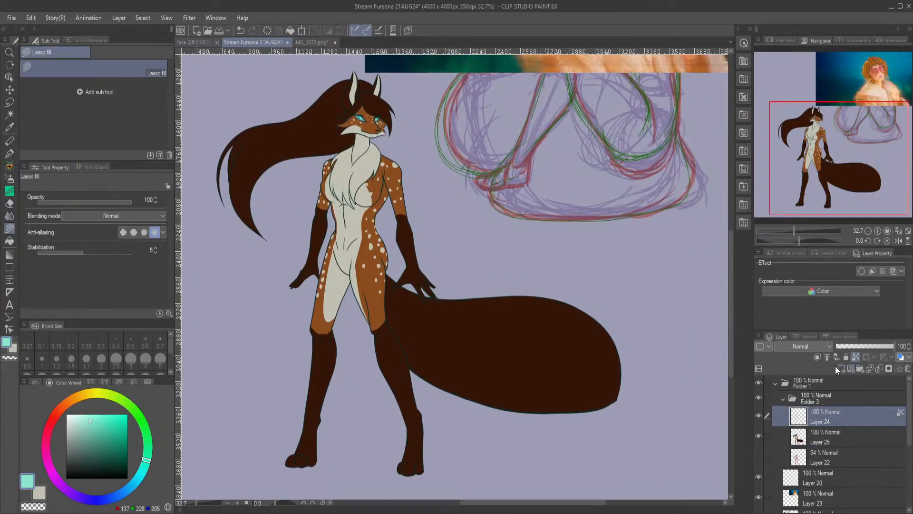
click(841, 370)
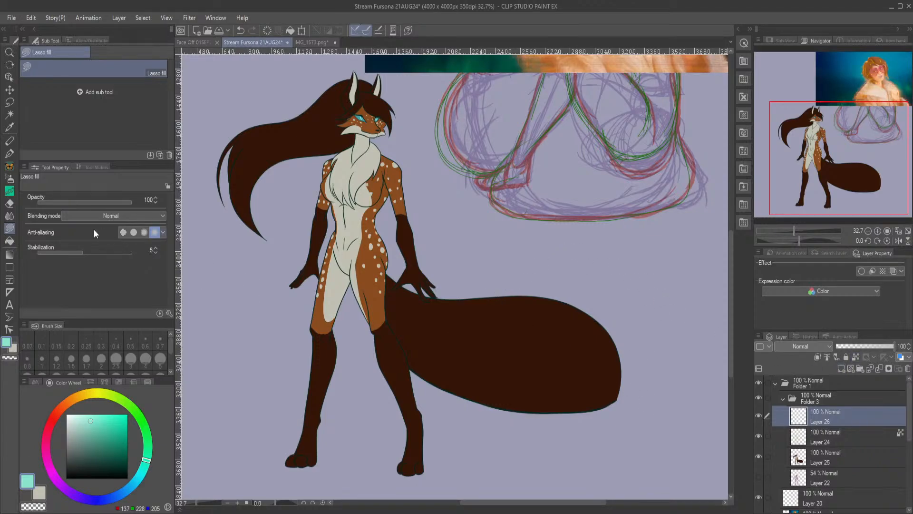
Look through the Effect decoration brushes and add the Pixel Copy Stamp brush to them from the downloaded materials.
click(9, 190)
scroll(115, 110, down, 5)
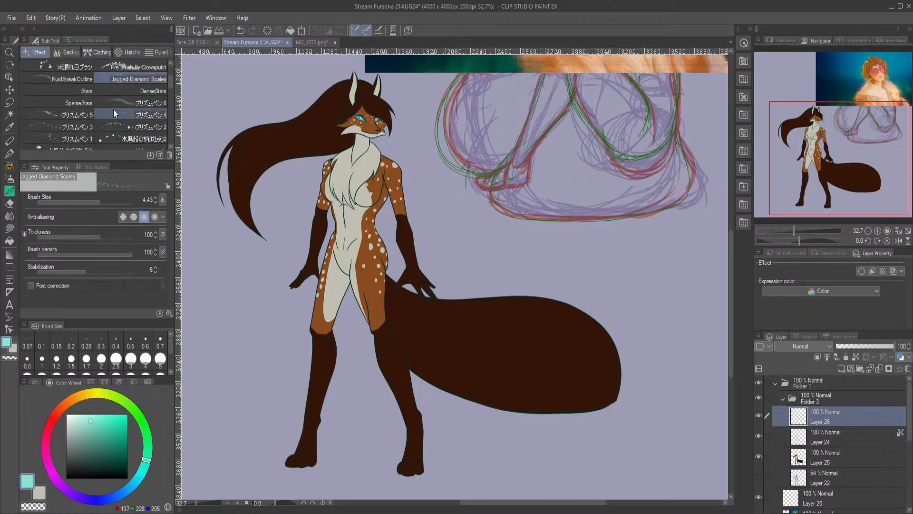
scroll(113, 109, down, 10)
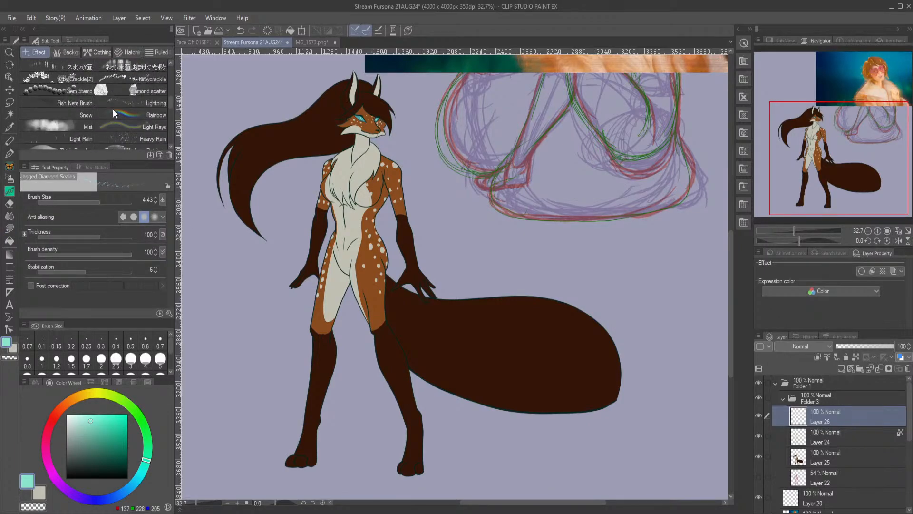
scroll(93, 116, up, 10)
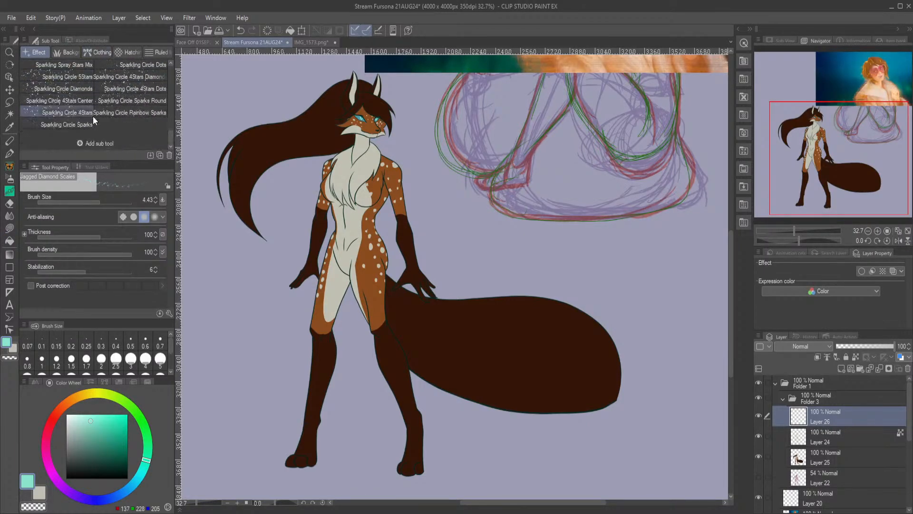
scroll(93, 116, up, 5)
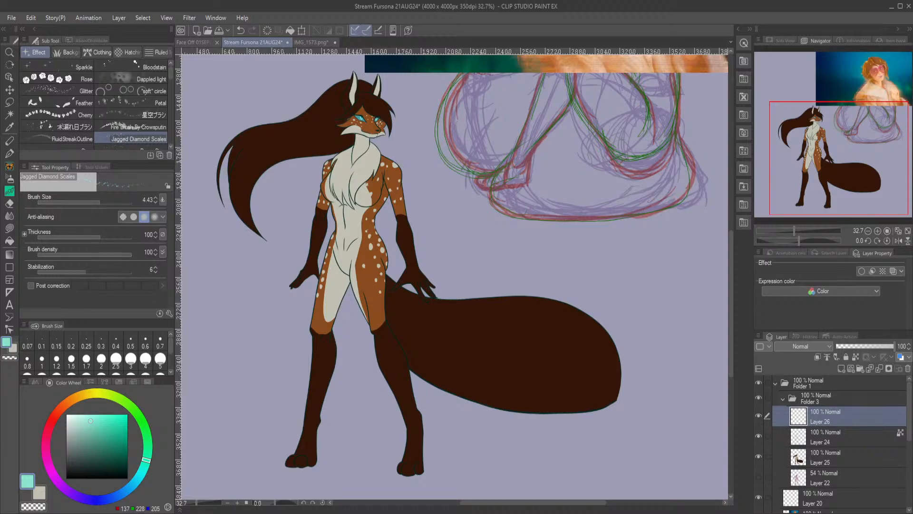
scroll(646, 476, down, 1)
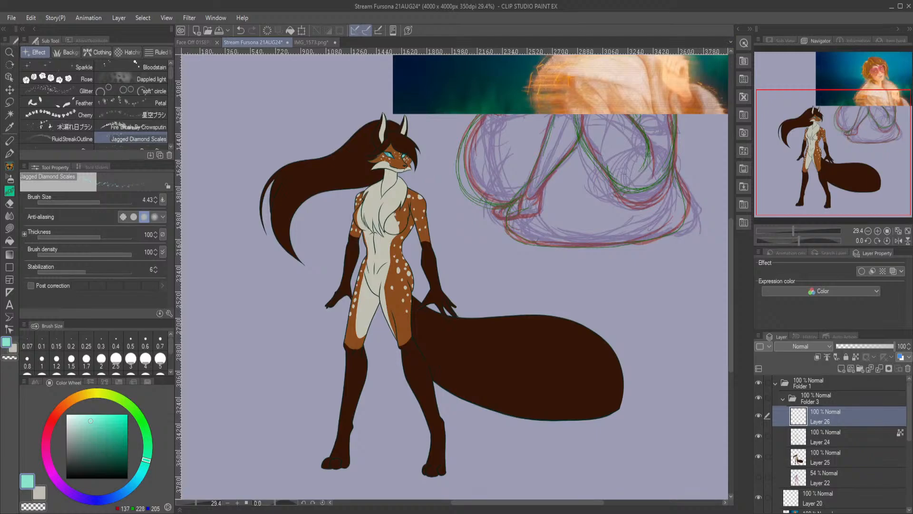
click(738, 28)
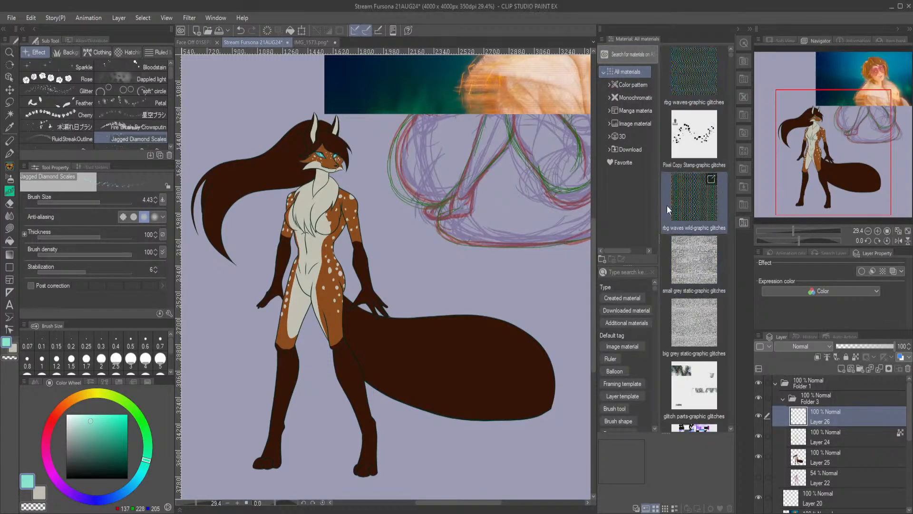
click(688, 144)
drag(699, 141, 108, 125)
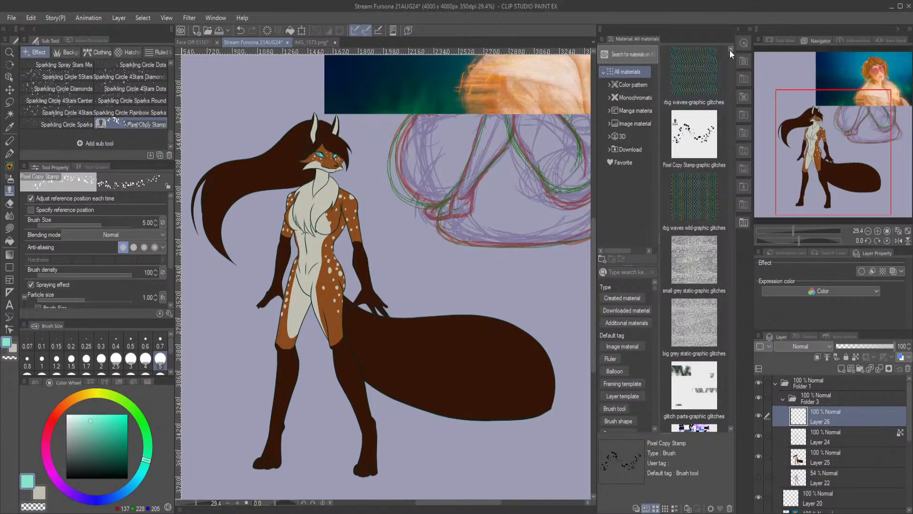
click(739, 28)
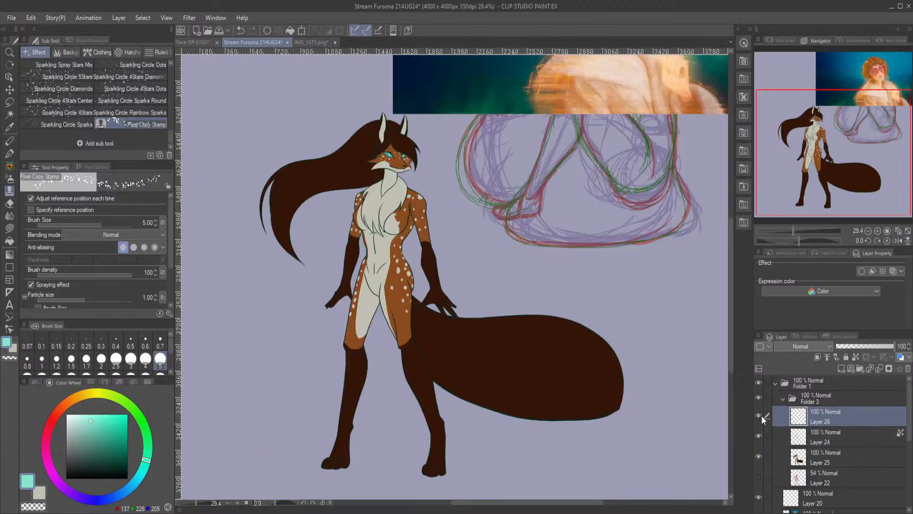
Sample the tail's dark brown (51, 21, 7) as the drawing colour and set the Pixel Copy Stamp brush size to 31.26.
click(759, 435)
click(759, 435)
alt+click(541, 382)
scroll(664, 400, up, 2)
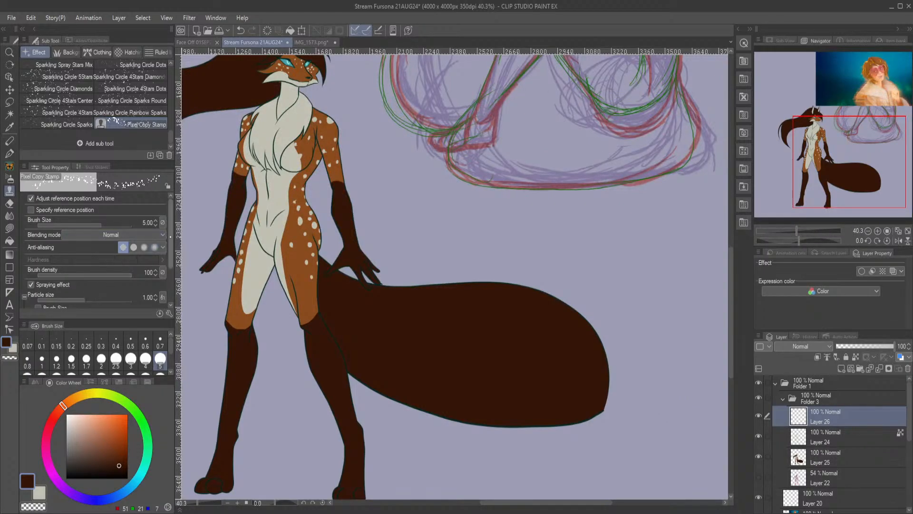
scroll(98, 249, down, 3)
scroll(162, 267, up, 3)
scroll(169, 273, down, 3)
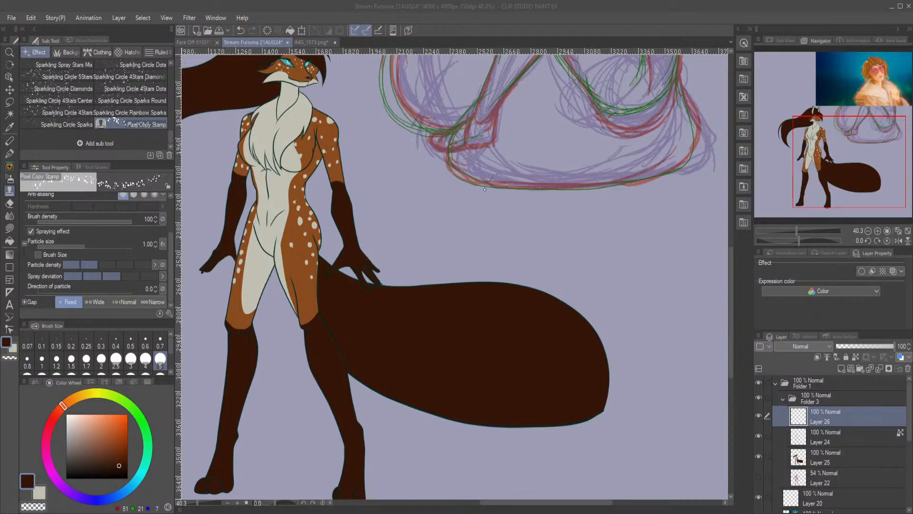
click(546, 242)
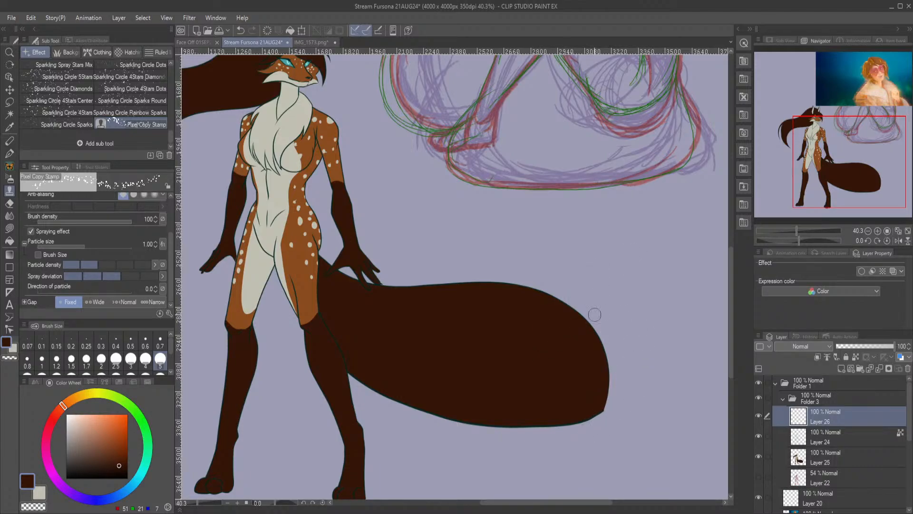
scroll(95, 247, up, 2)
drag(102, 222, 120, 222)
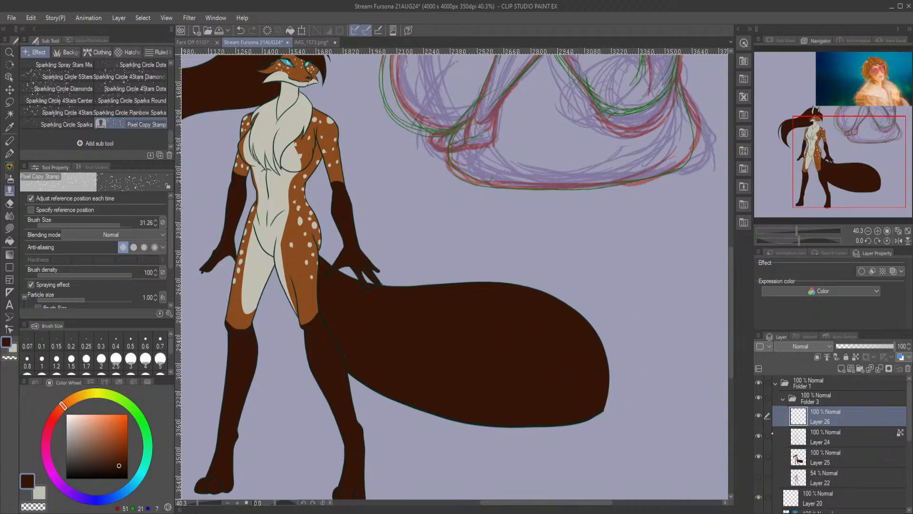
click(759, 456)
click(758, 456)
Look through the Effect and Background decoration brushes for a texture brush, including Textured Marker - Rainbow and the leopard print brushes.
scroll(85, 107, up, 3)
scroll(86, 106, up, 3)
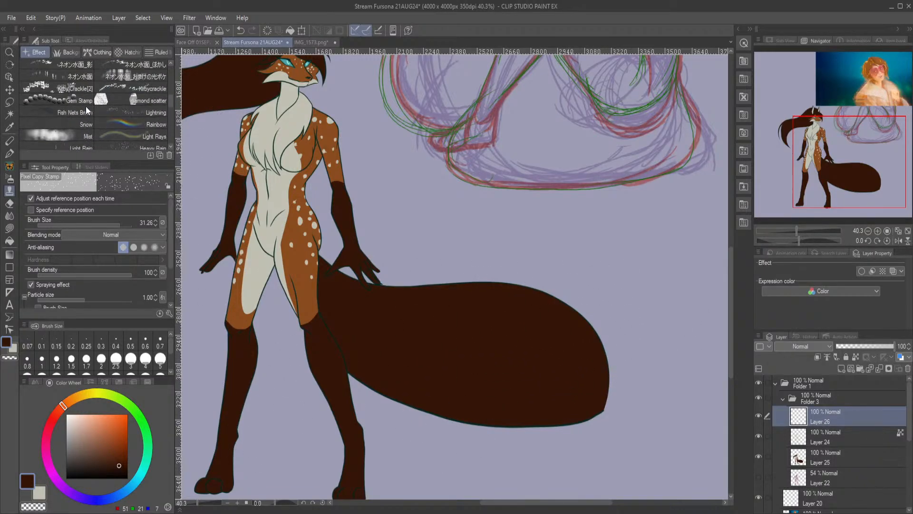
scroll(86, 106, up, 3)
click(119, 138)
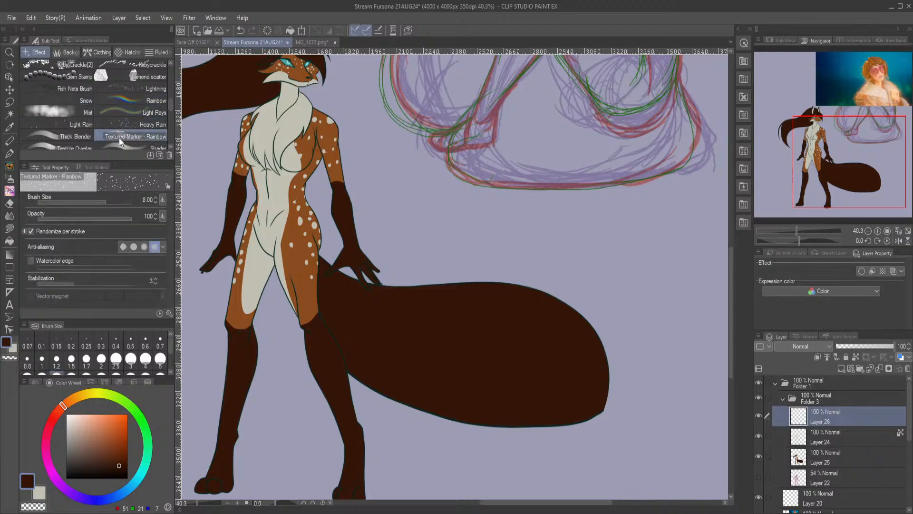
scroll(98, 104, up, 5)
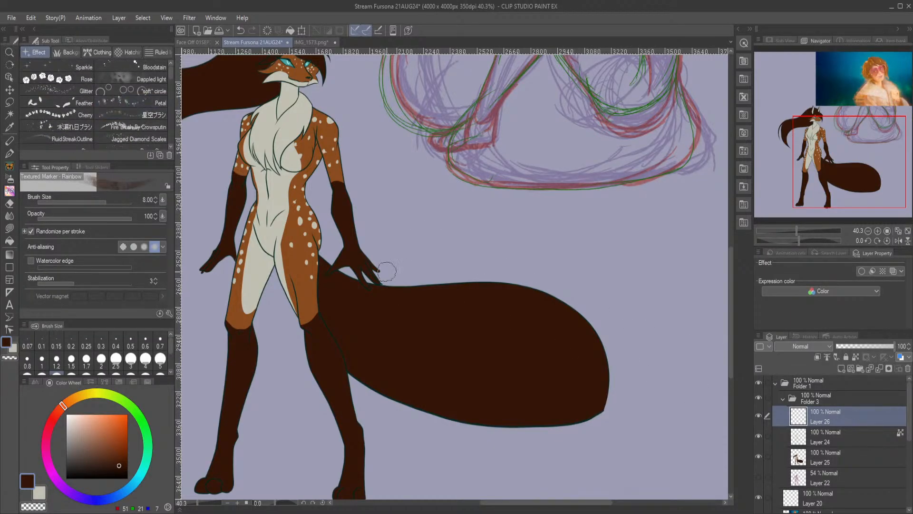
click(70, 52)
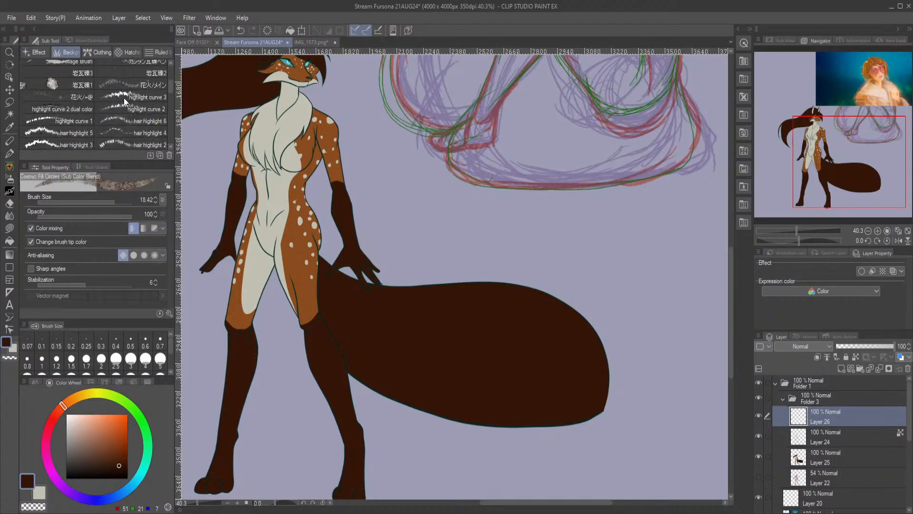
scroll(124, 98, up, 1)
scroll(121, 82, down, 1)
scroll(122, 82, up, 1)
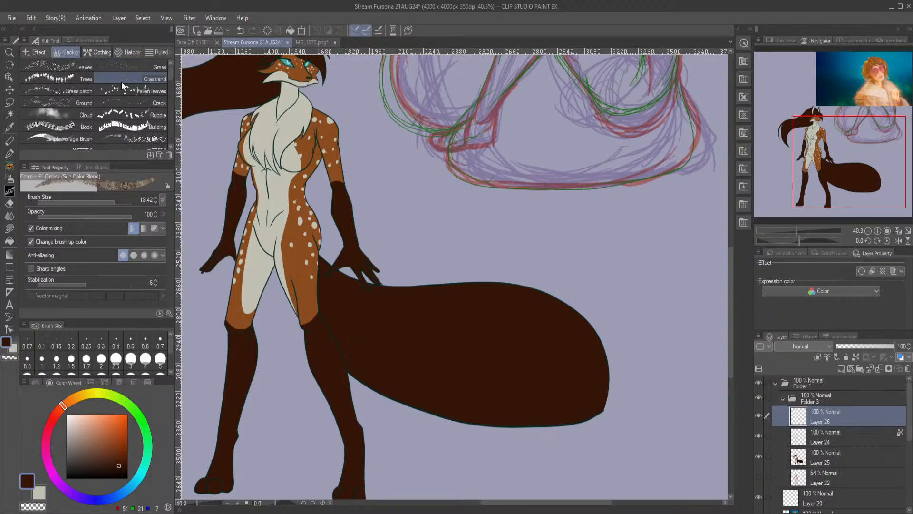
scroll(122, 86, down, 1)
scroll(122, 86, down, 2)
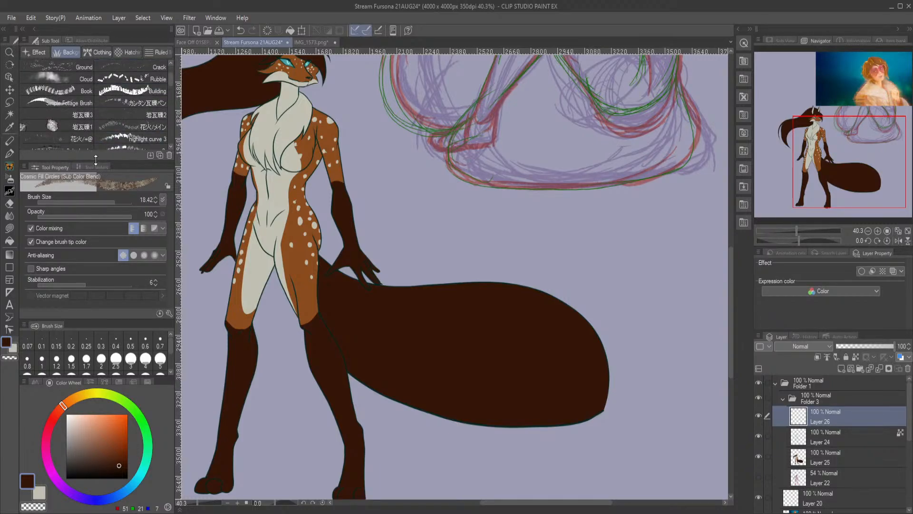
scroll(123, 139, down, 10)
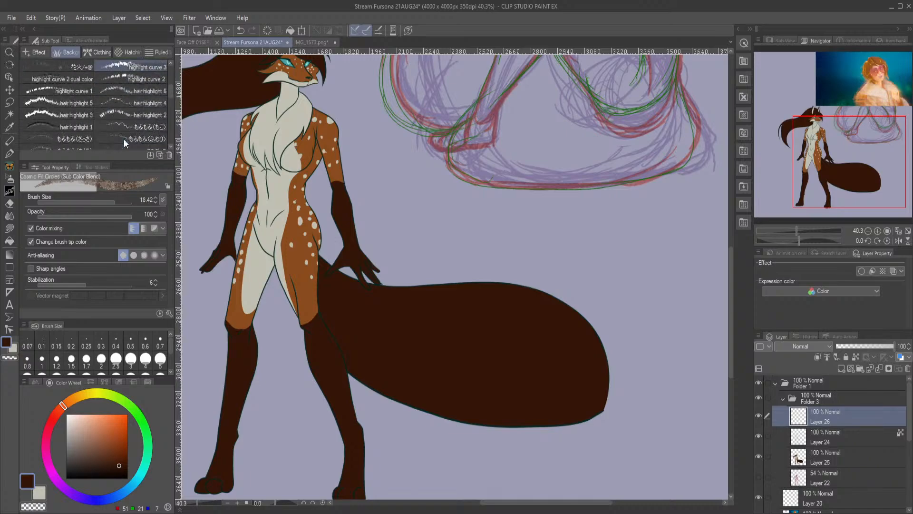
scroll(99, 114, down, 4)
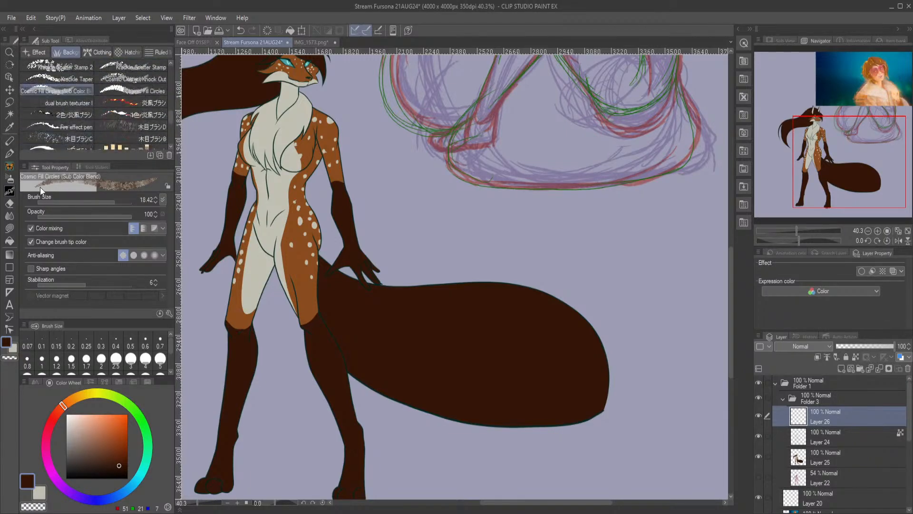
scroll(106, 101, down, 6)
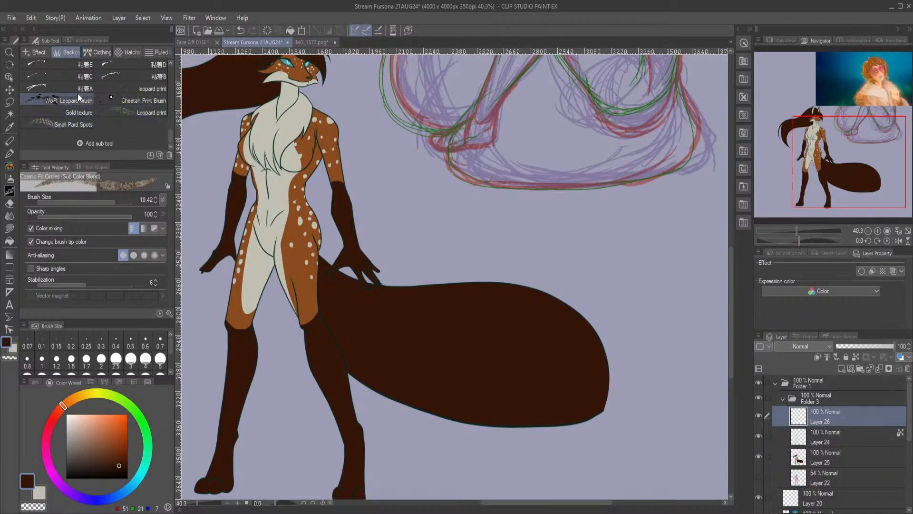
Look through the Pen brushes down to the end of the list, keeping Layer 26 as the active layer.
click(12, 153)
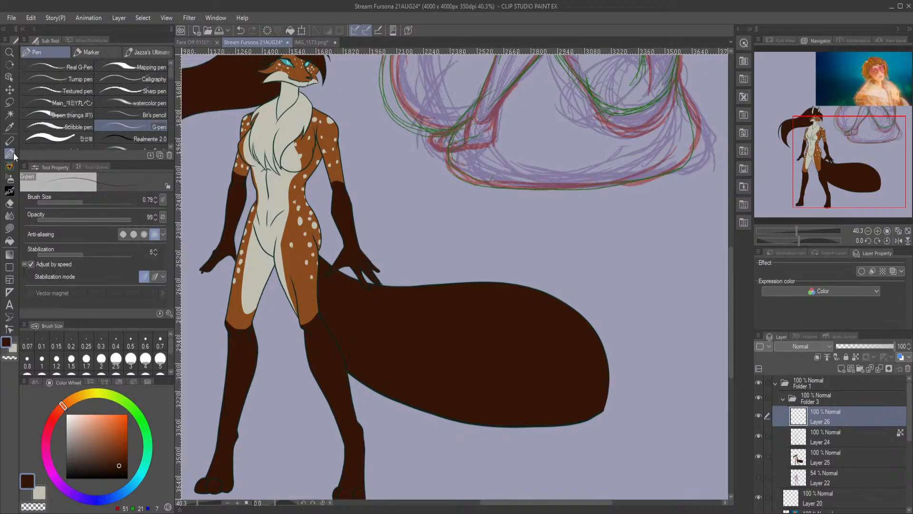
scroll(95, 95, down, 3)
scroll(95, 95, down, 5)
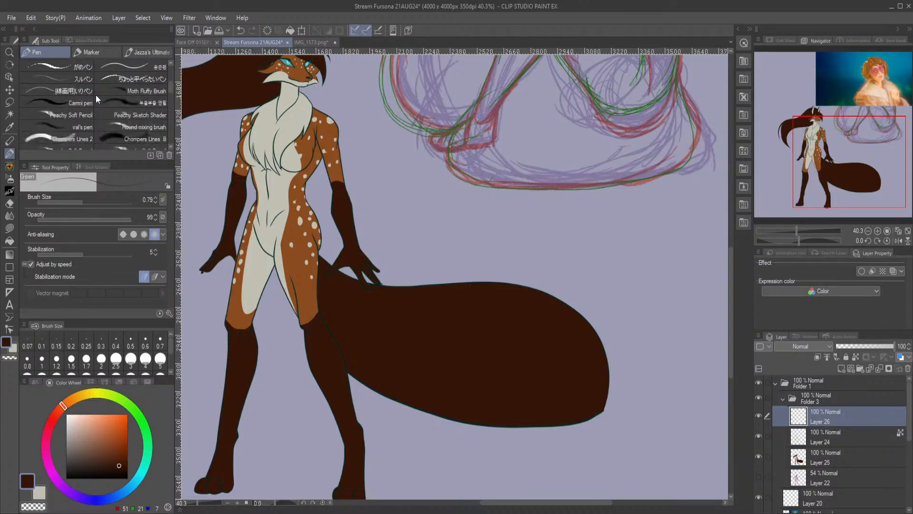
scroll(131, 92, down, 10)
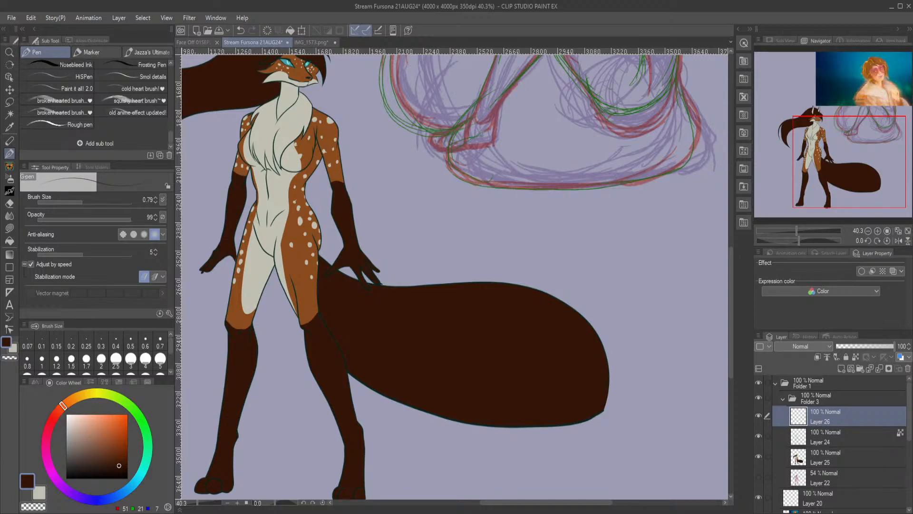
drag(824, 154, 801, 140)
click(807, 453)
click(811, 423)
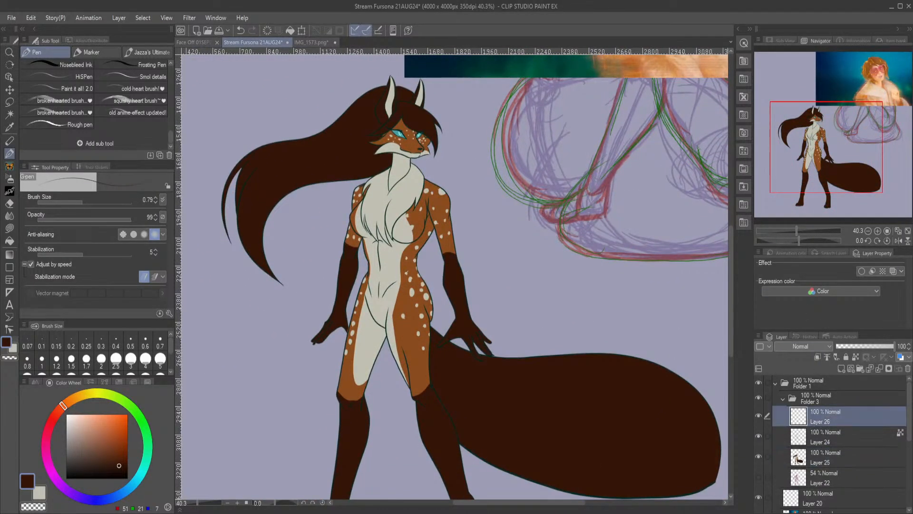
Try the Energy Effect (TILT) brush at size 54.62 in dark brown over the hair on Layer 26, and undo the stroke.
click(9, 190)
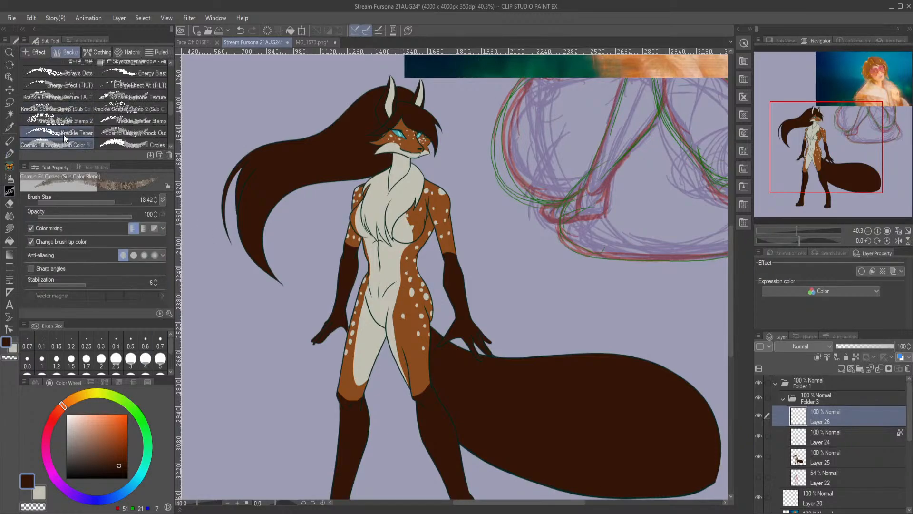
click(73, 108)
click(74, 94)
click(67, 74)
click(72, 83)
mouse_move(242, 266)
mouse_down()
mouse_move(352, 214)
mouse_move(285, 194)
mouse_move(252, 233)
mouse_up()
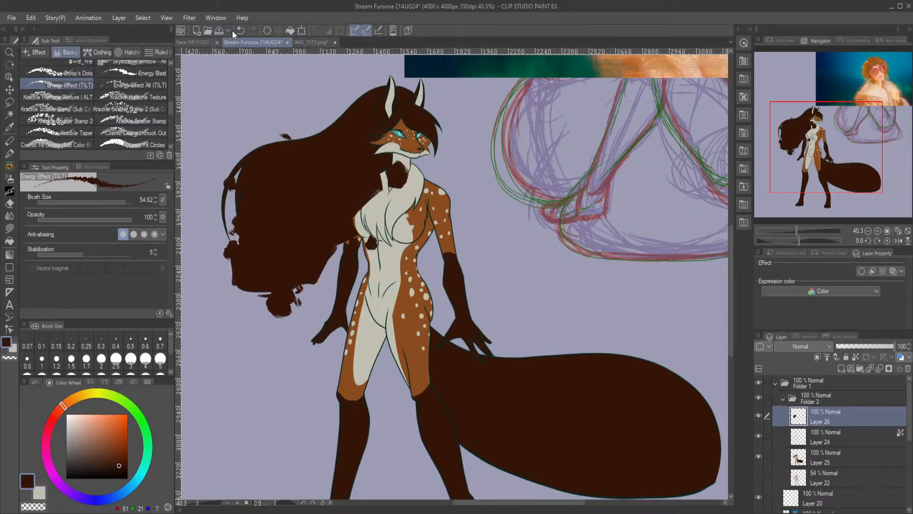
click(240, 30)
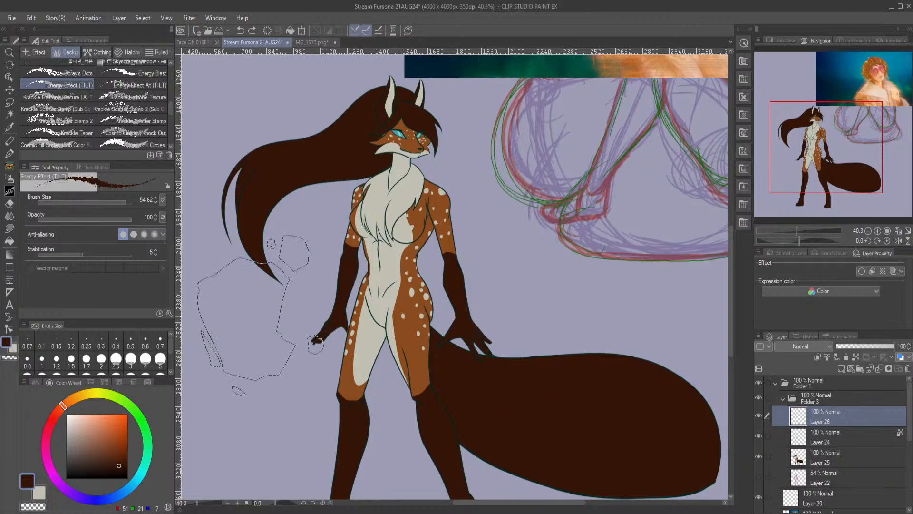
Choose the Grassland brush from the Background decoration brushes.
scroll(80, 111, up, 5)
scroll(81, 111, up, 5)
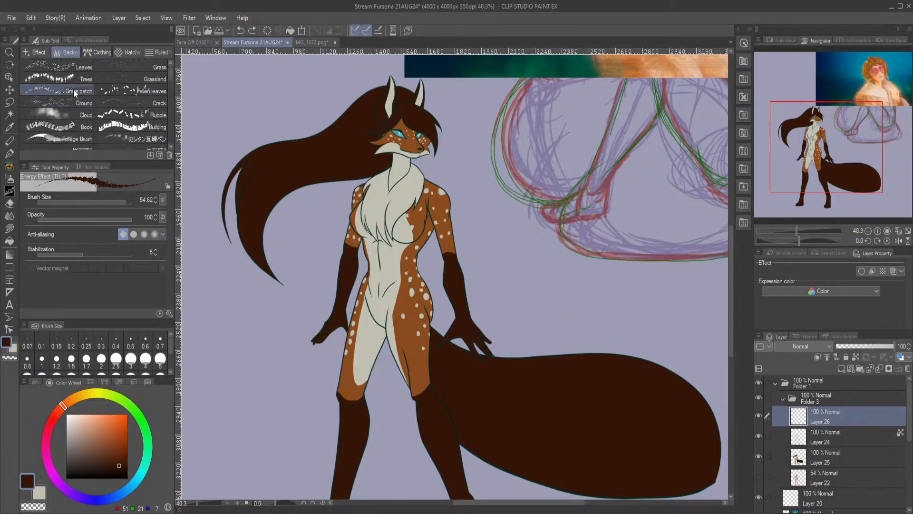
click(105, 77)
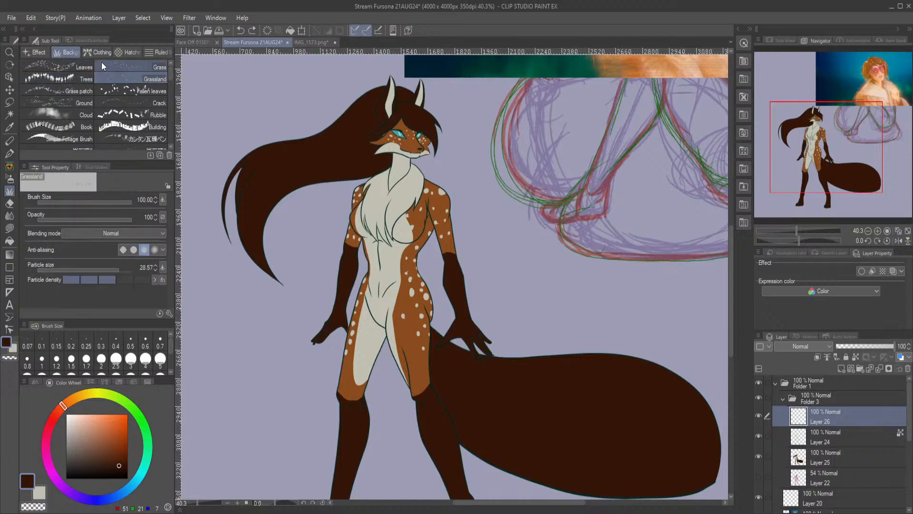
Look through the Clothing and Effect decoration brushes for a suitable texture or effect brush.
click(102, 64)
click(89, 51)
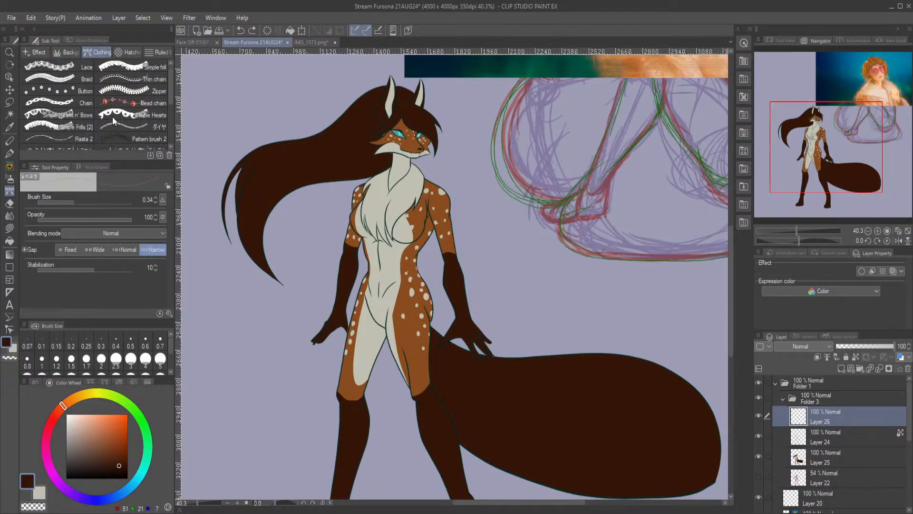
scroll(112, 116, down, 5)
click(37, 51)
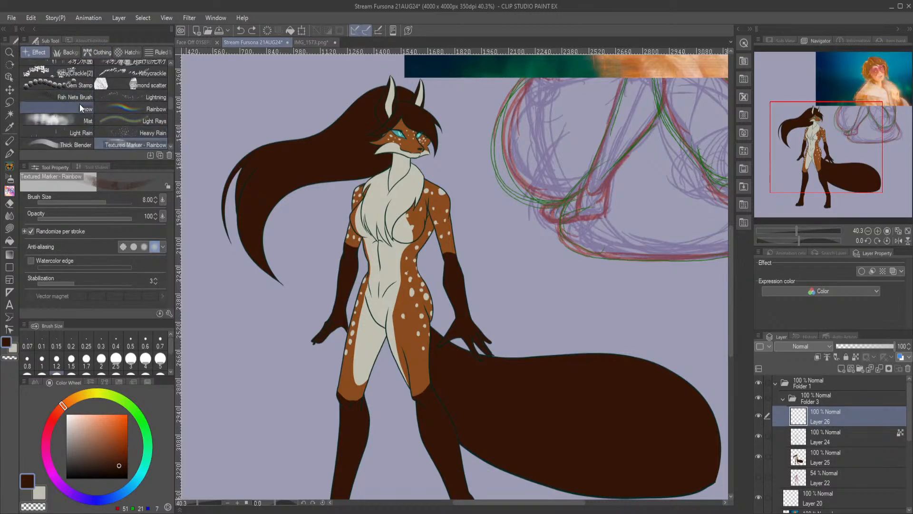
scroll(138, 110, down, 2)
scroll(138, 110, down, 6)
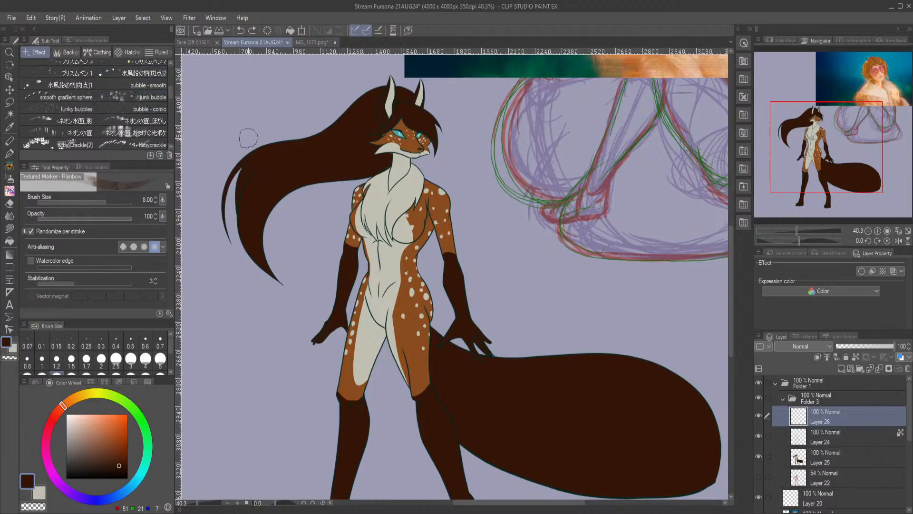
scroll(129, 76, down, 4)
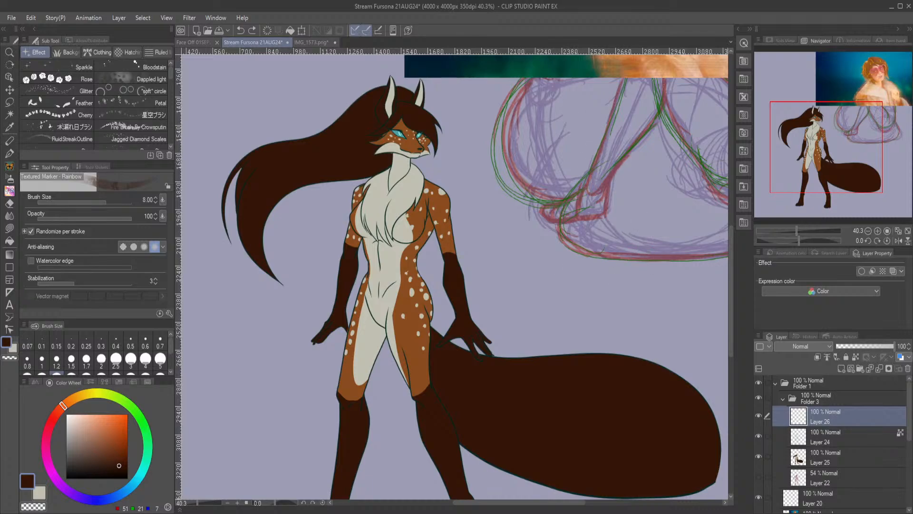
drag(871, 158, 854, 145)
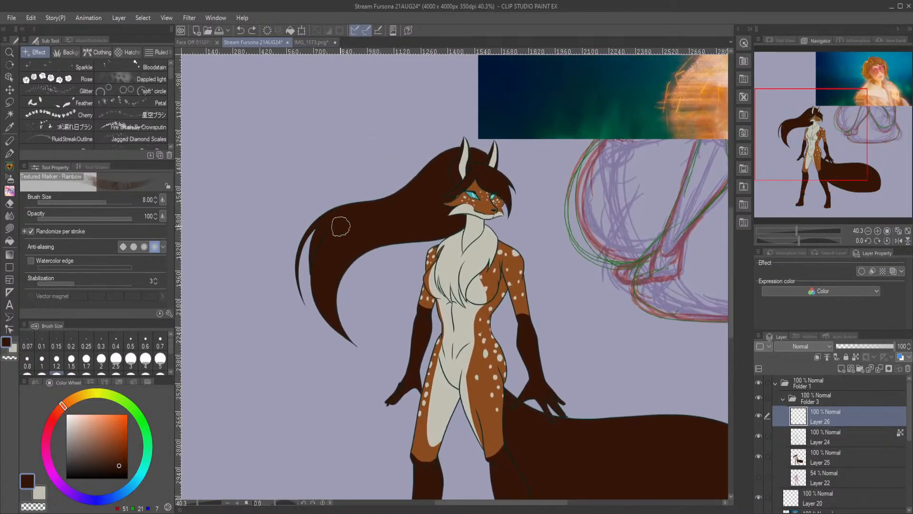
scroll(141, 76, down, 3)
scroll(164, 127, up, 3)
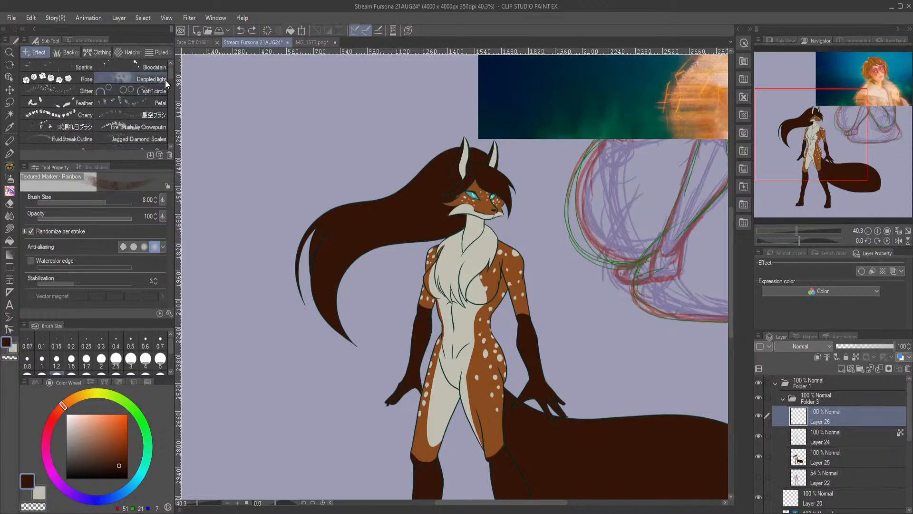
scroll(172, 75, down, 3)
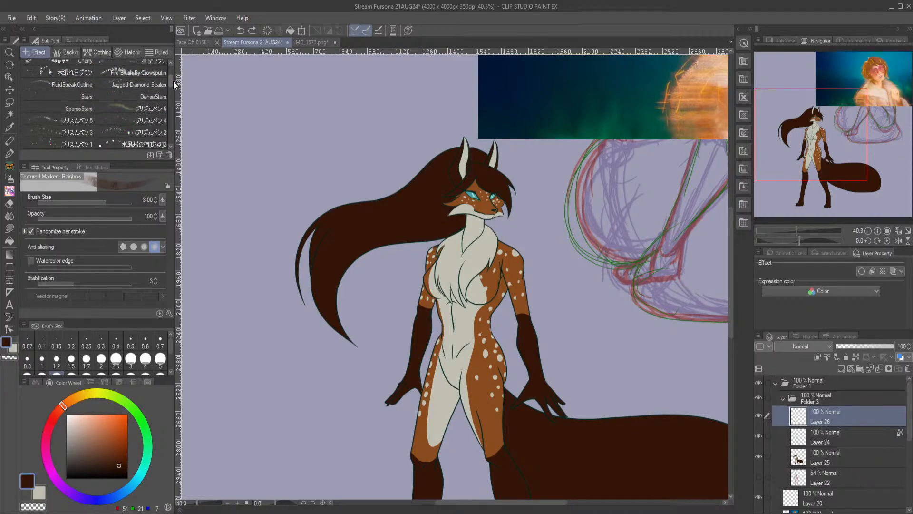
Inspect the settings of individual Effect brushes, including プリズムペン 5 and Kirby Crackle(2).
click(64, 72)
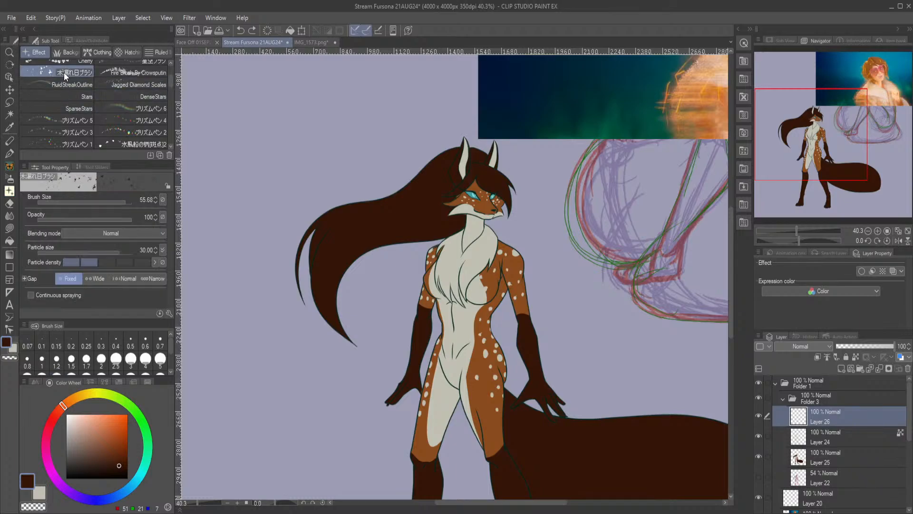
click(78, 107)
click(68, 119)
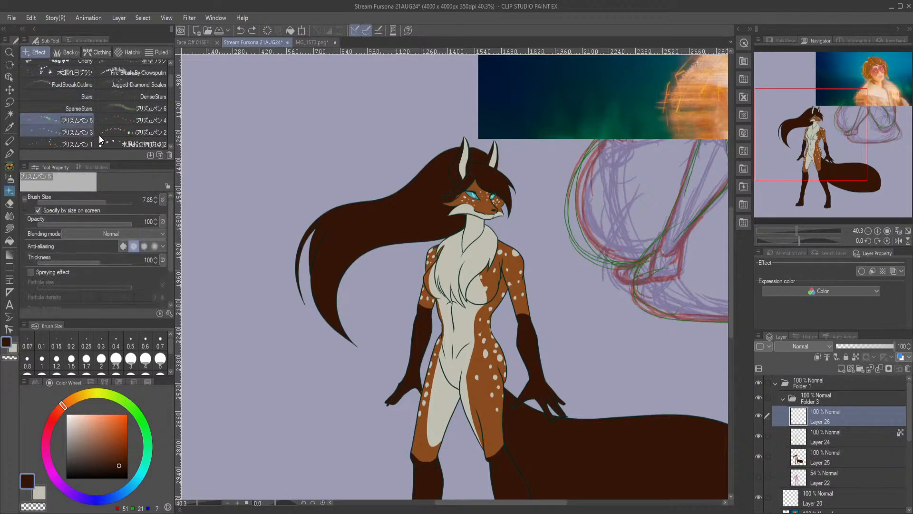
click(90, 133)
click(103, 143)
scroll(102, 137, down, 5)
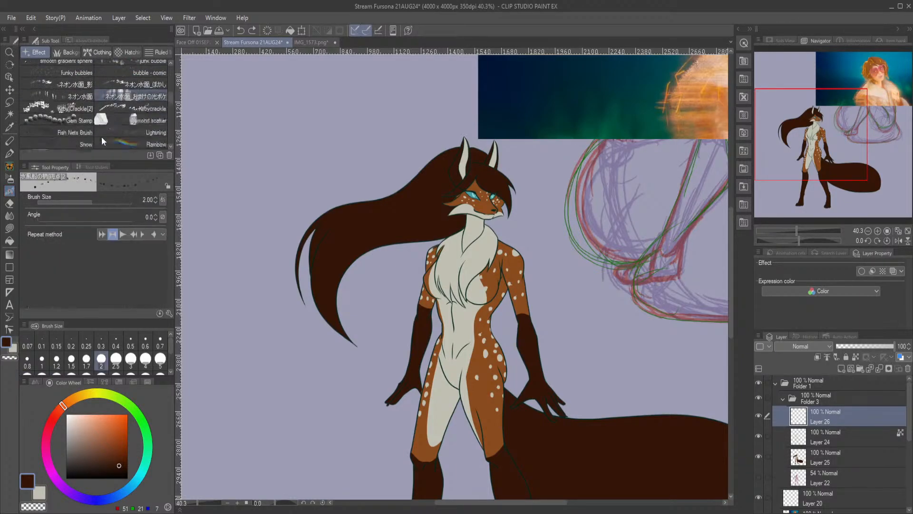
click(64, 83)
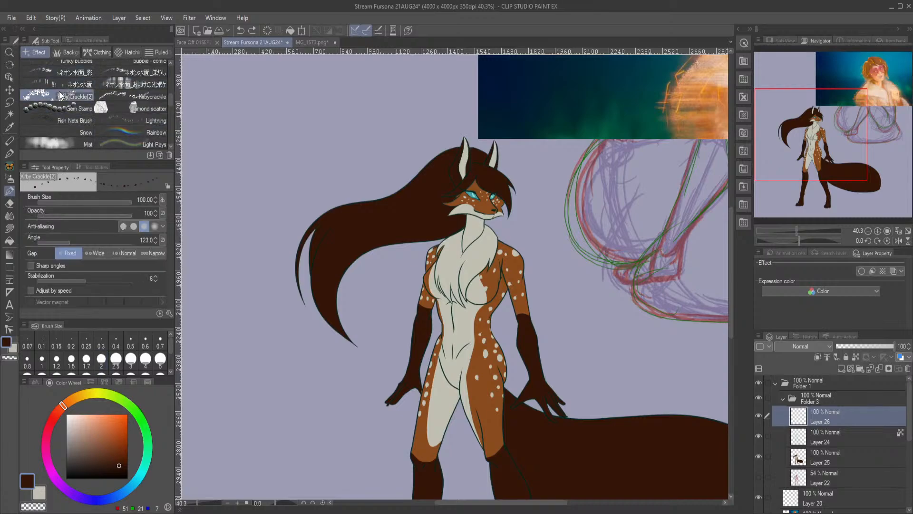
click(142, 145)
Try the Fish Nets Brush at size 49.82 in dark brown over the fox on Layer 26, and undo the strokes.
click(79, 121)
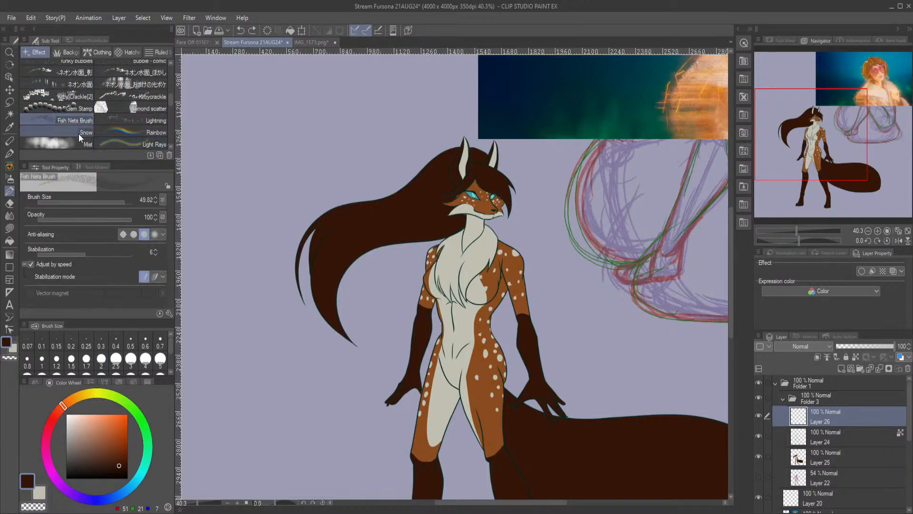
click(75, 142)
click(76, 130)
click(80, 122)
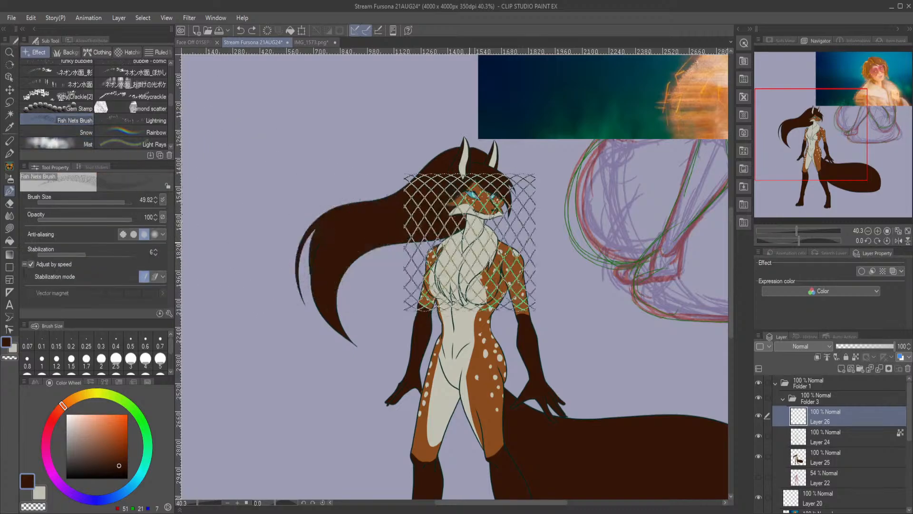
scroll(489, 341, up, 2)
mouse_move(478, 174)
mouse_down()
mouse_move(299, 380)
mouse_move(254, 409)
mouse_move(409, 405)
mouse_move(562, 370)
mouse_up()
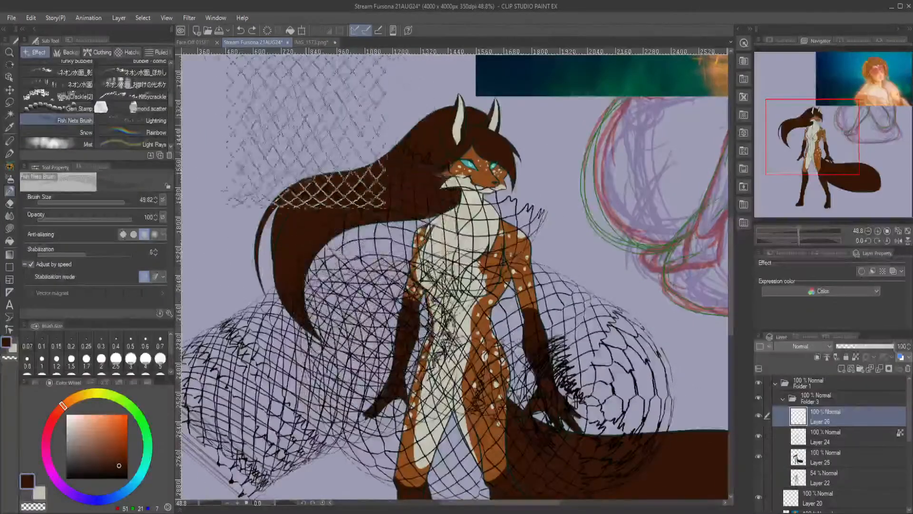
click(239, 30)
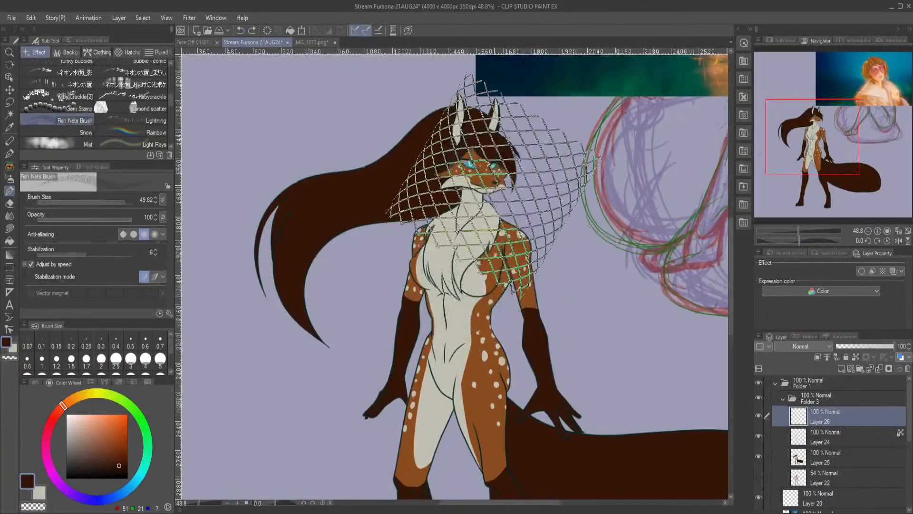
scroll(856, 163, down, 2)
drag(856, 162, 871, 176)
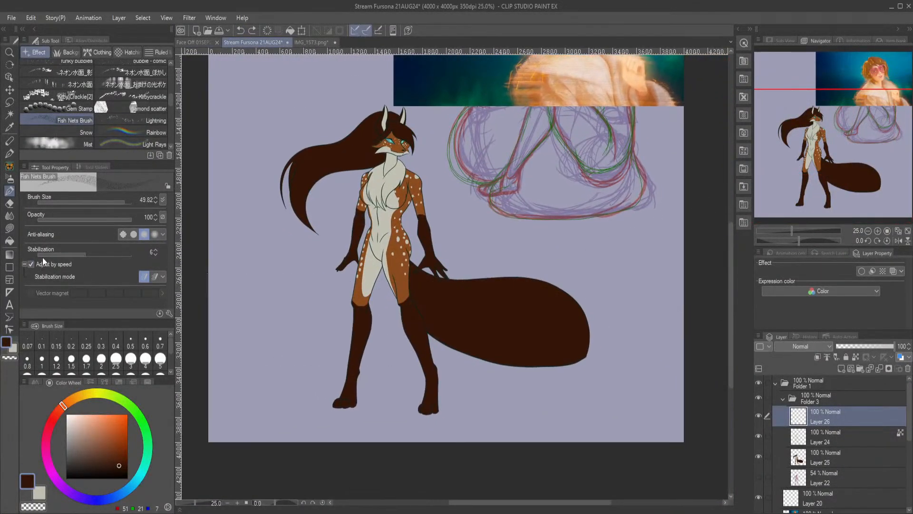
Choose the Pixel Copy Stamp brush at the end of the Effect decoration brushes.
scroll(118, 123, down, 3)
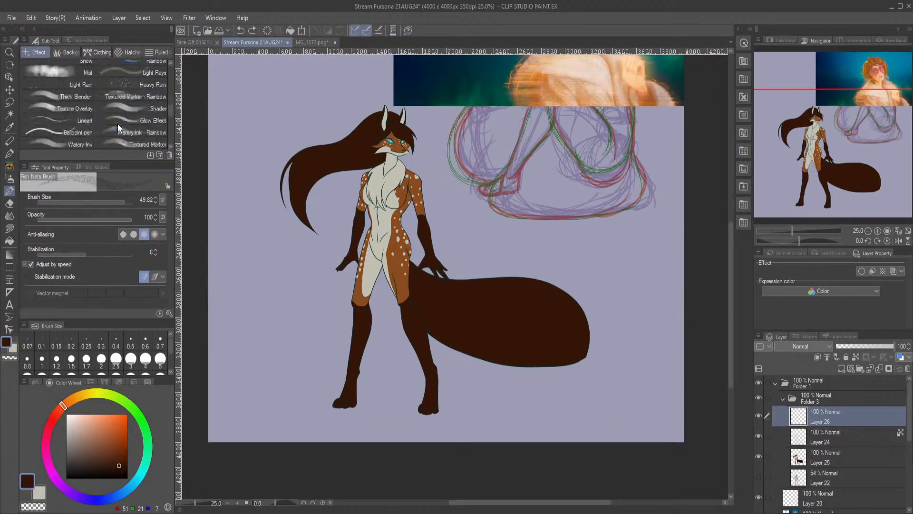
click(138, 83)
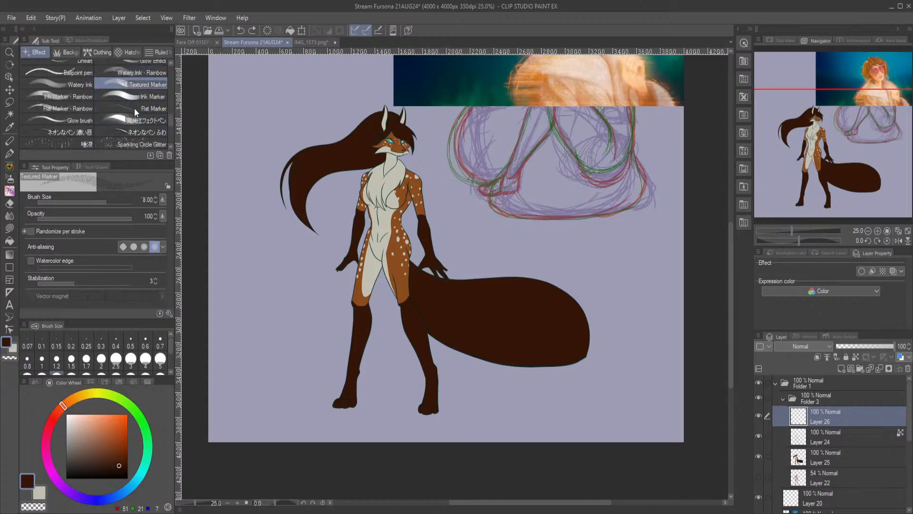
scroll(106, 141, down, 5)
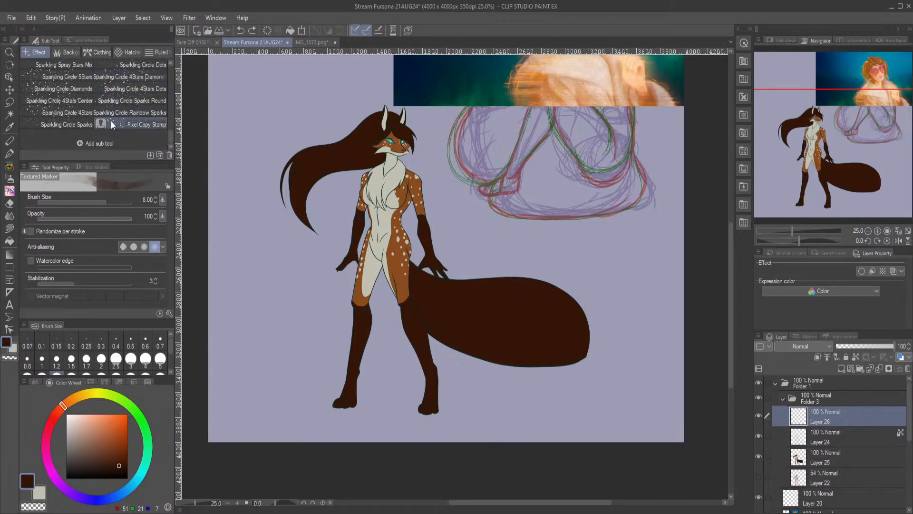
click(112, 124)
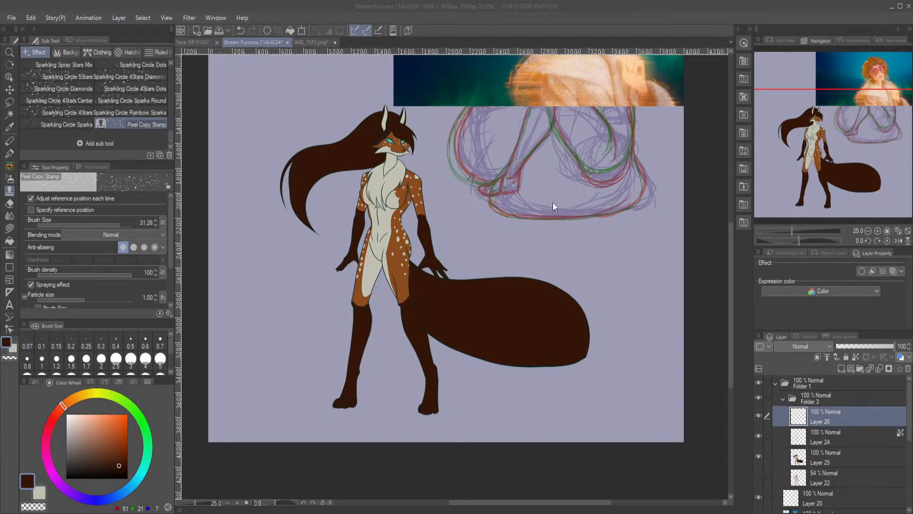
Duplicate Layer 25, hide the original layer and make Layer 25 Copy the only selected layer.
click(797, 459)
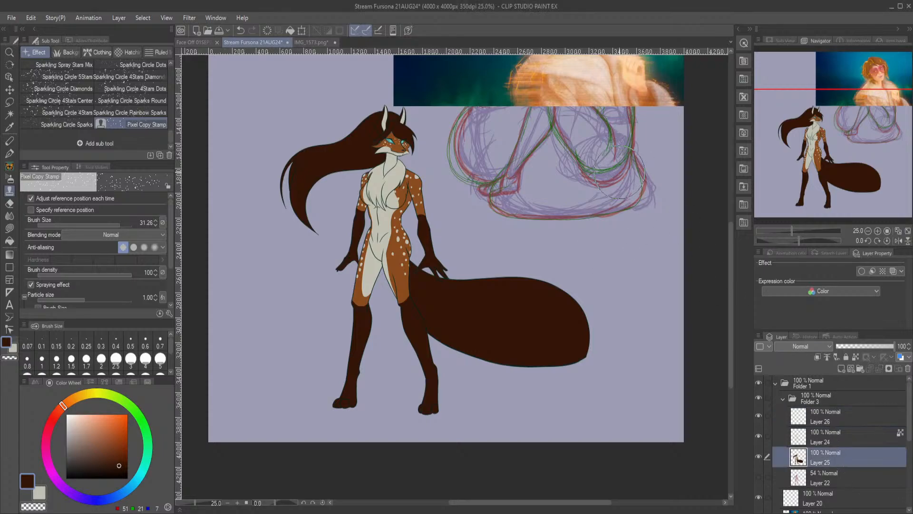
right_click(822, 453)
click(839, 295)
click(764, 477)
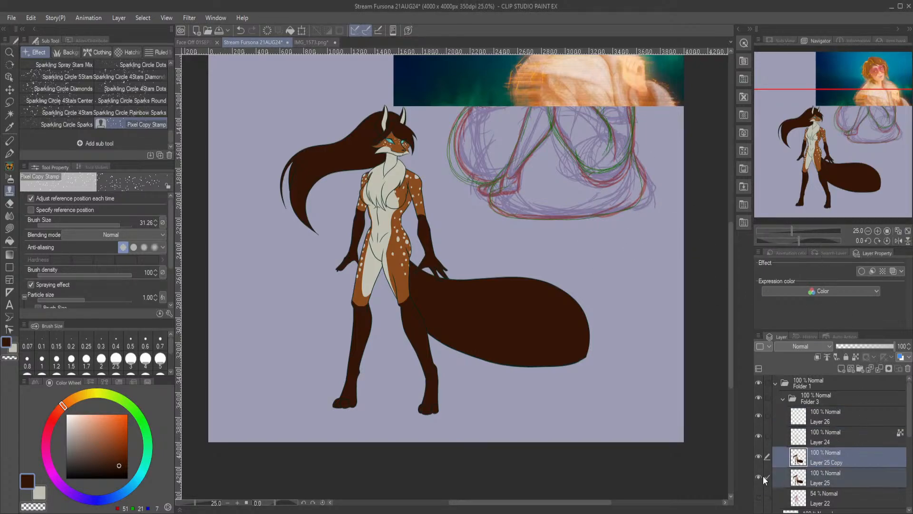
click(759, 477)
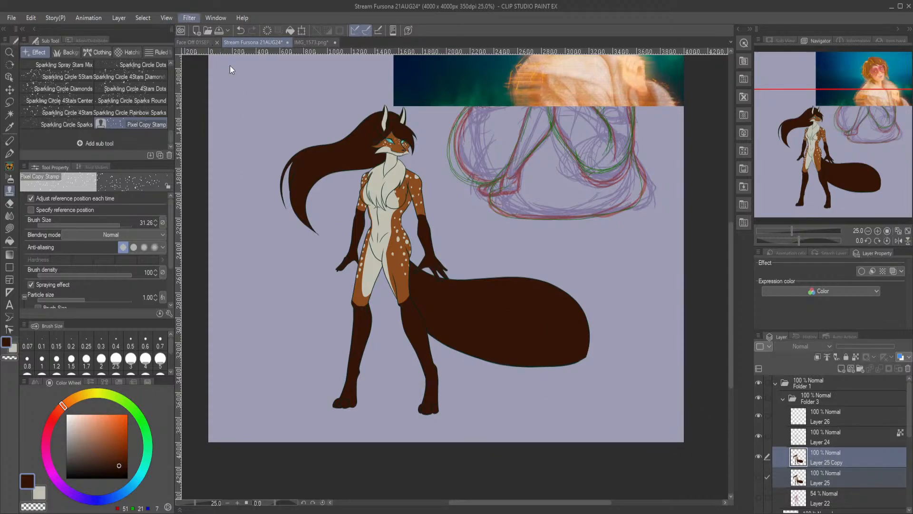
click(856, 456)
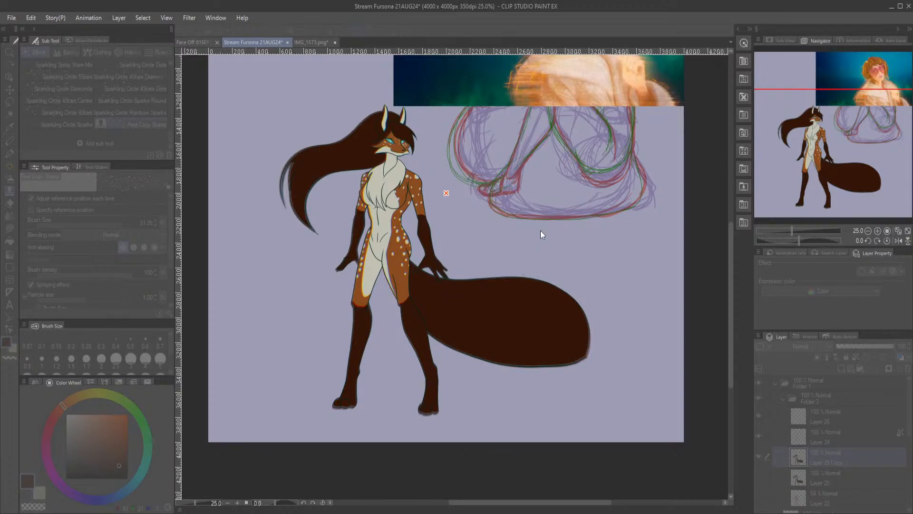
Examine the colour-fringe effect on the fox in Layer 25 Copy against the photo and sketch beside it.
scroll(412, 191, up, 4)
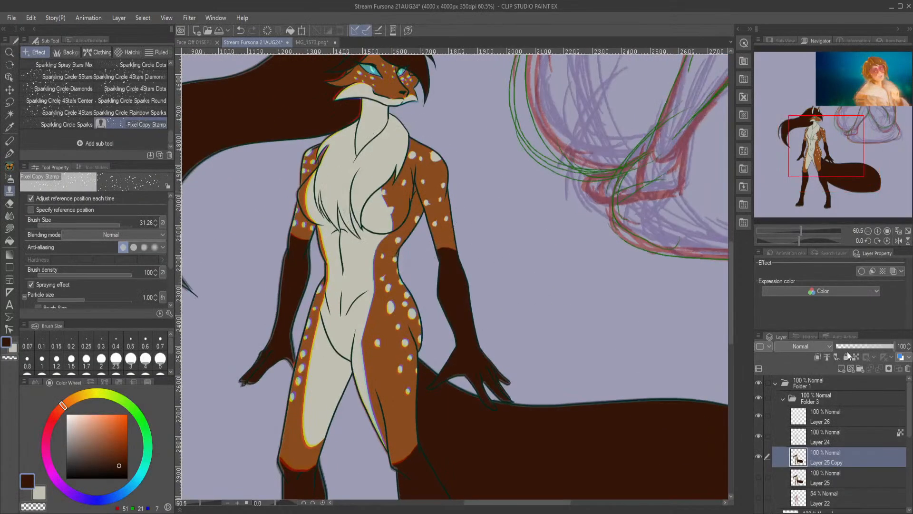
drag(830, 152, 814, 133)
scroll(481, 268, down, 2)
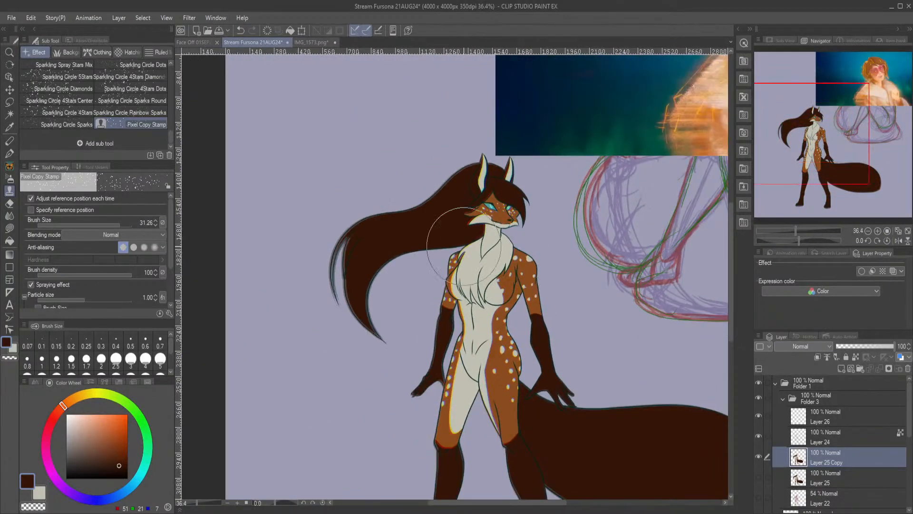
scroll(378, 171, up, 2)
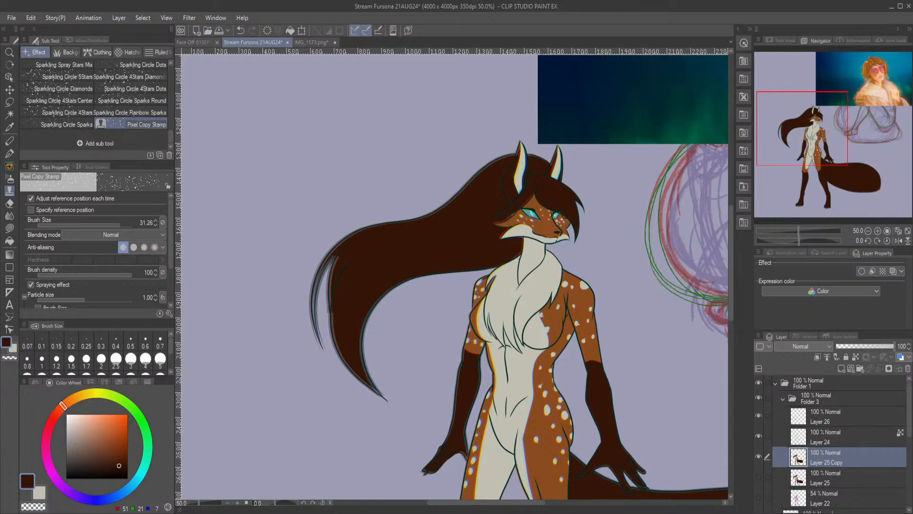
scroll(493, 373, down, 2)
drag(713, 423, 447, 486)
scroll(445, 489, down, 5)
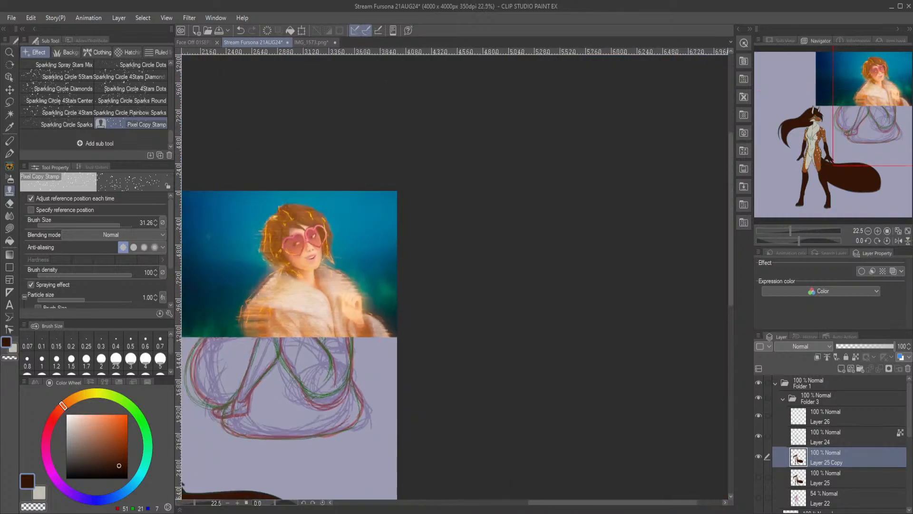
drag(855, 137, 753, 195)
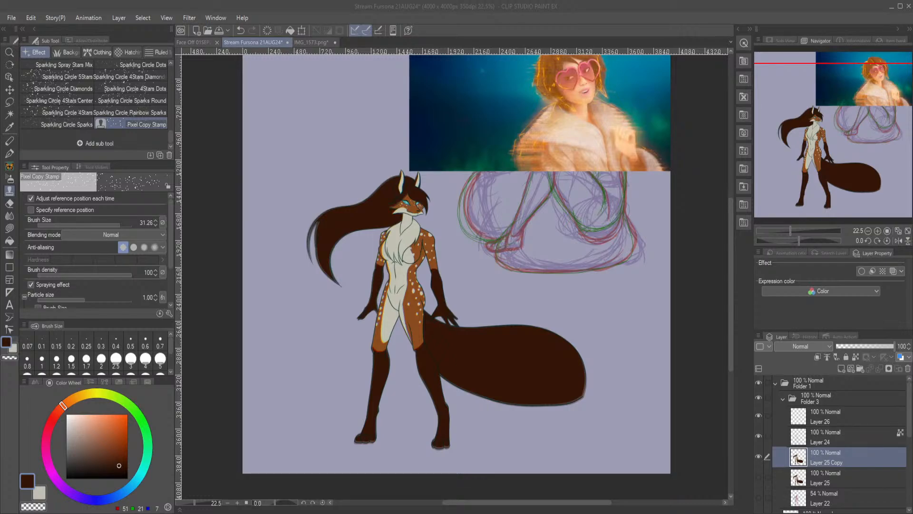
click(561, 461)
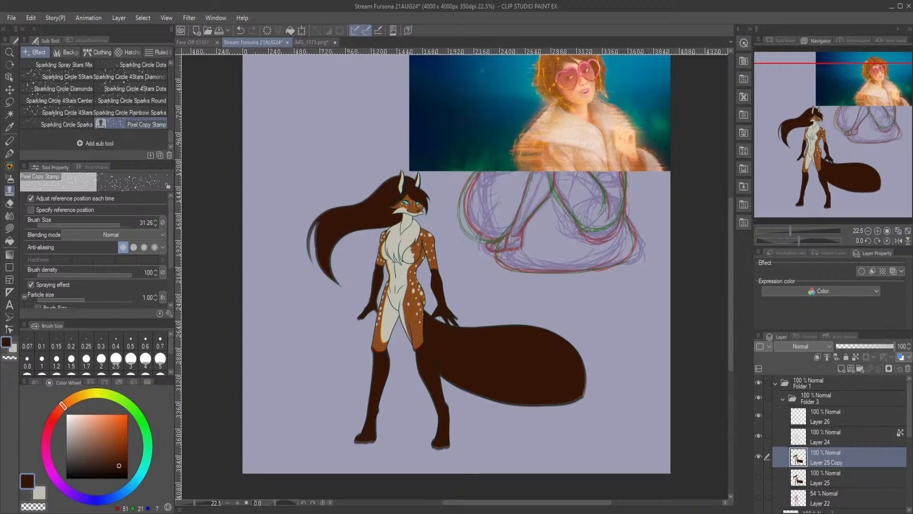
Show the materials library and inspect the pixel leaf brush material below the graphic glitches set.
click(738, 29)
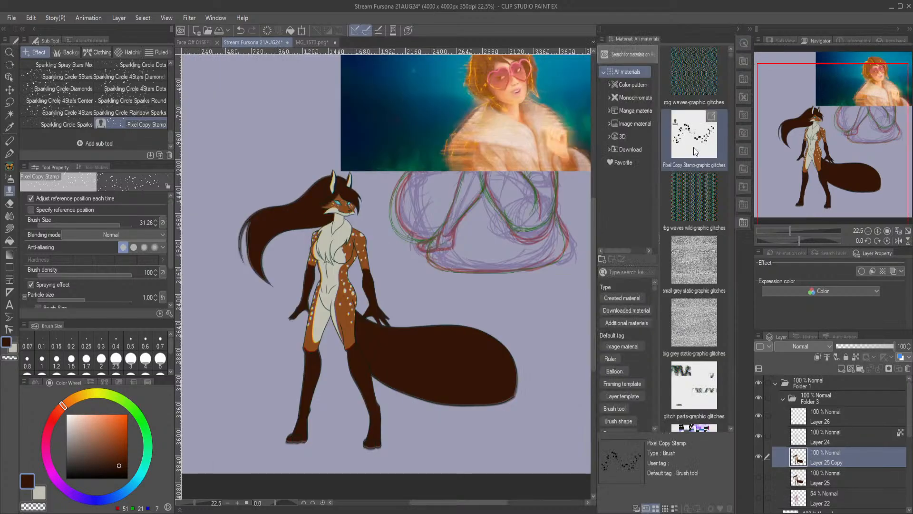
scroll(686, 110, down, 5)
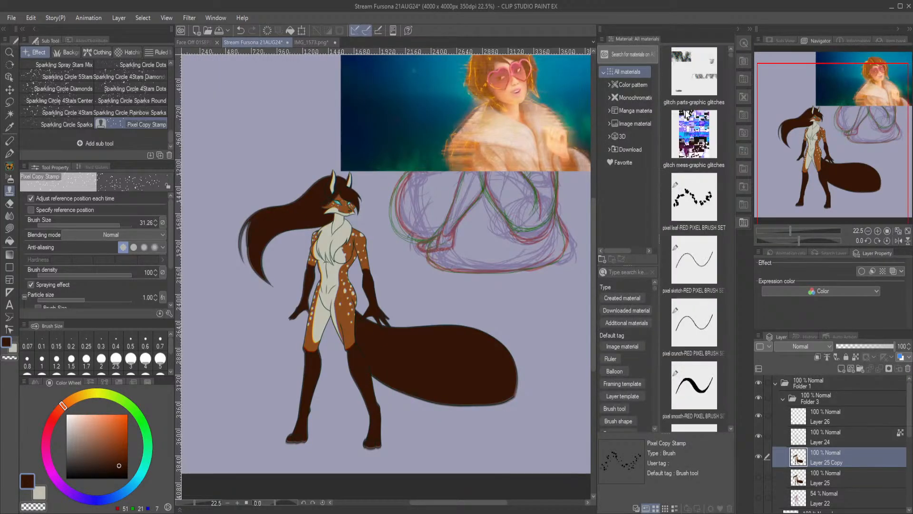
click(695, 206)
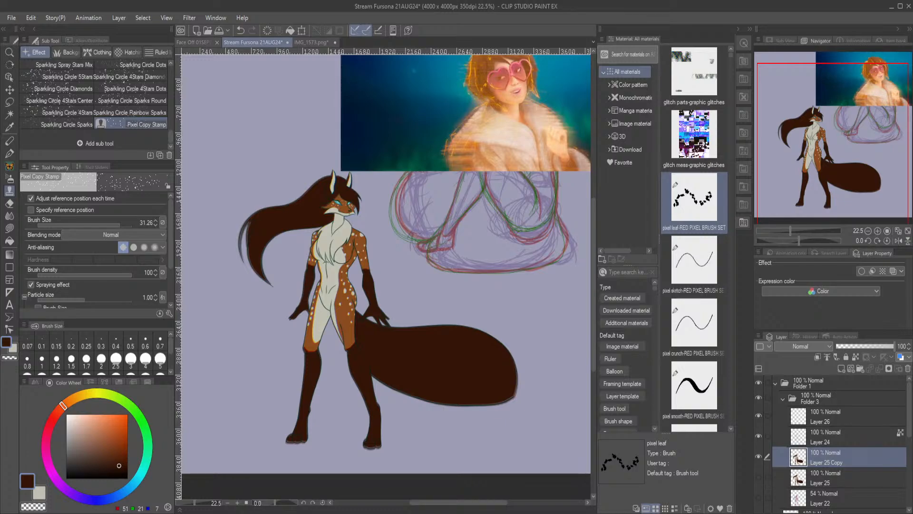
Examine the fox's head, hair and upper body on Layer 25 Copy at close range.
drag(813, 102, 791, 102)
scroll(376, 199, up, 2)
scroll(376, 198, up, 4)
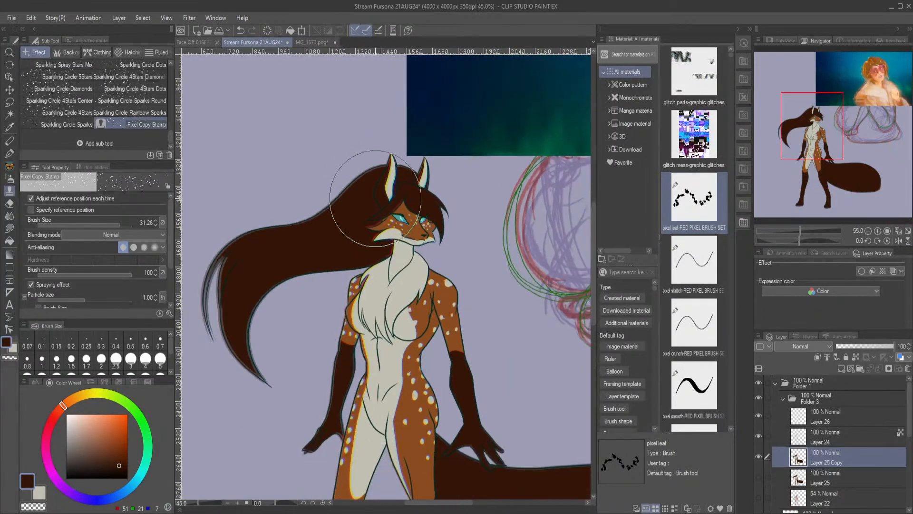
scroll(375, 198, up, 1)
drag(812, 99, 823, 137)
scroll(412, 359, down, 9)
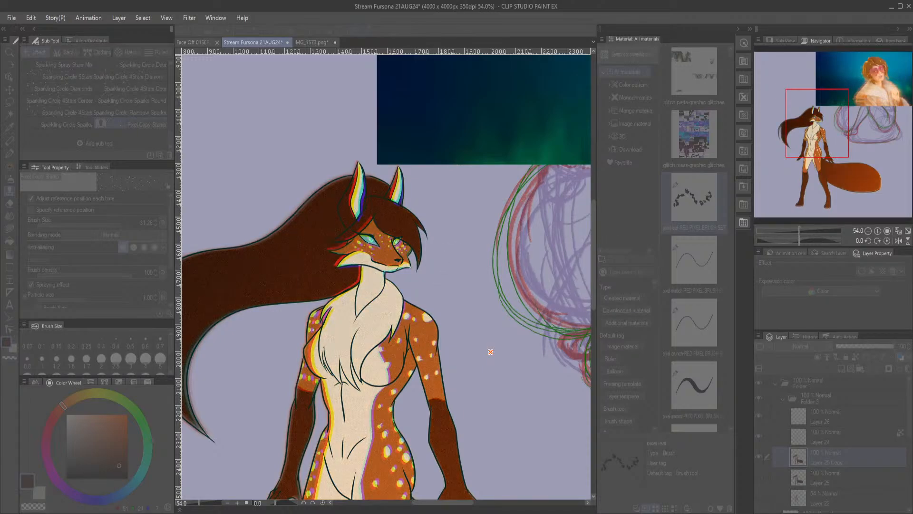
Browse the Pixel Brushes Mega Pack materials around the x4 brush with the full fox figure in view.
click(400, 244)
scroll(391, 297, down, 3)
drag(837, 120, 848, 153)
scroll(556, 253, up, 1)
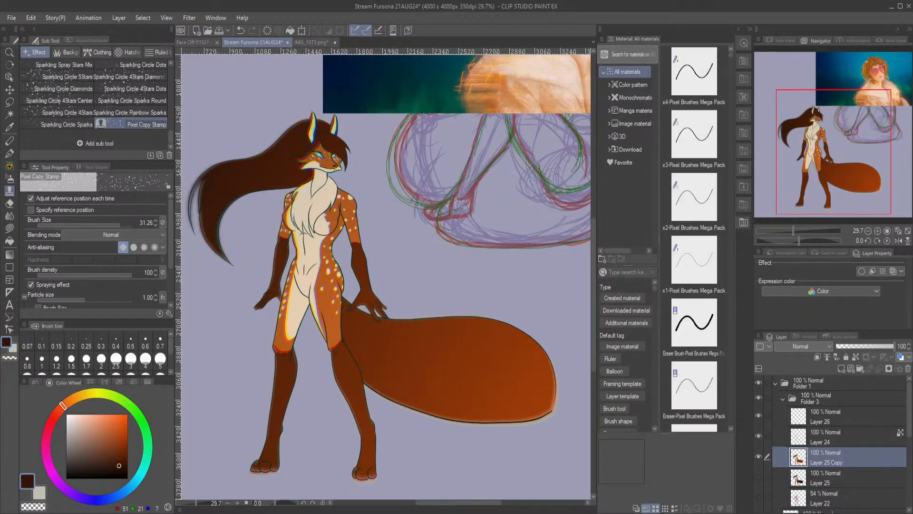
click(709, 95)
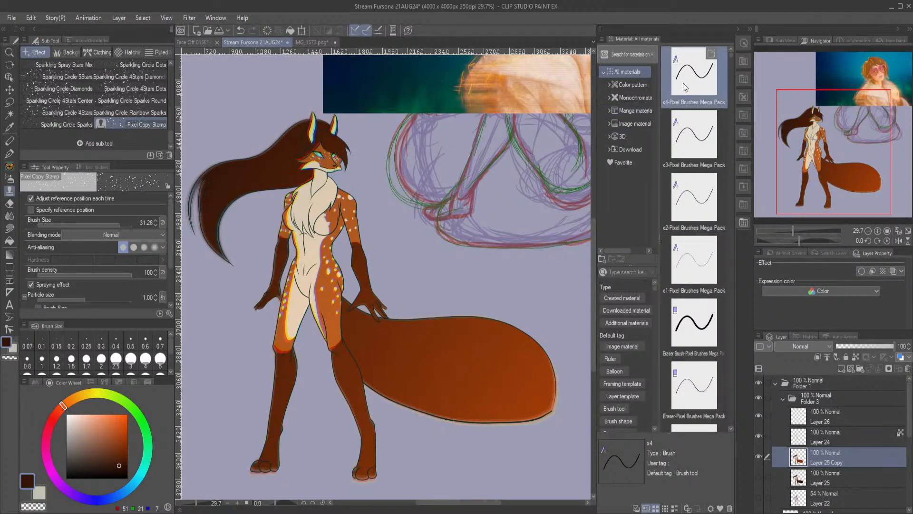
key(alt+Tab)
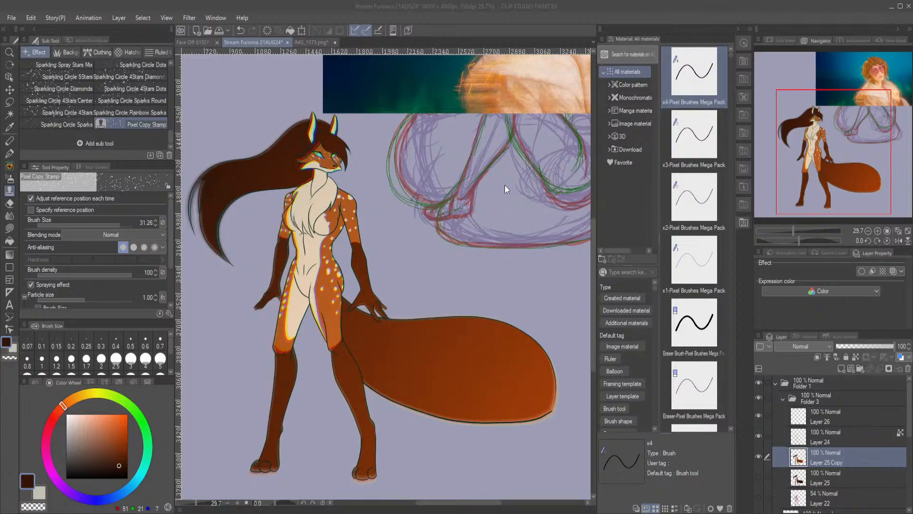
click(635, 187)
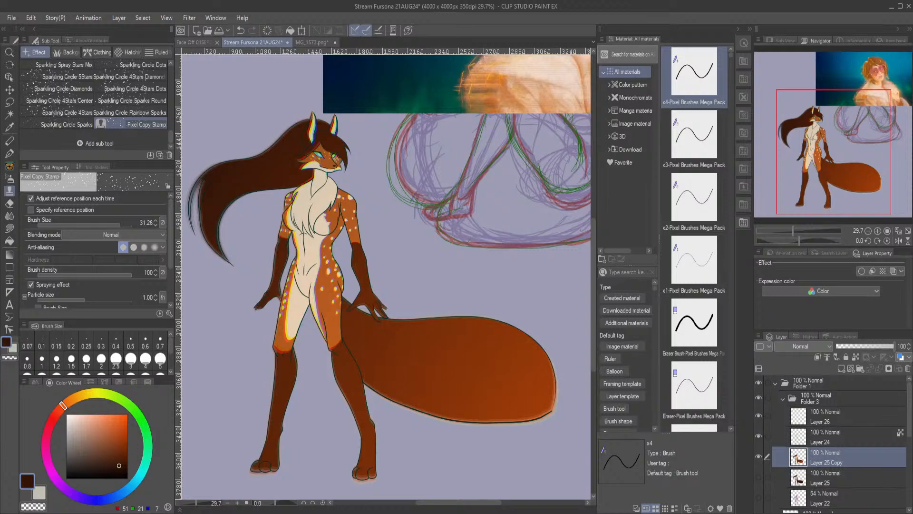
scroll(681, 364, up, 5)
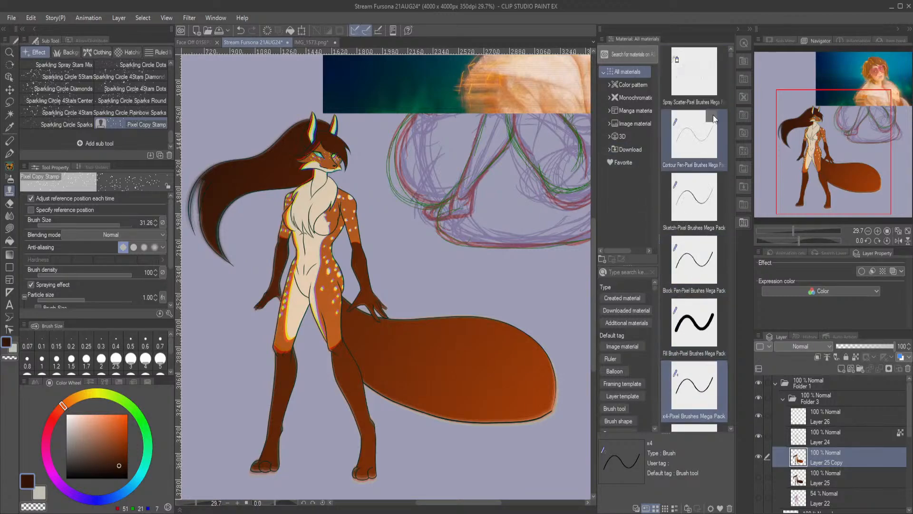
scroll(694, 228, down, 6)
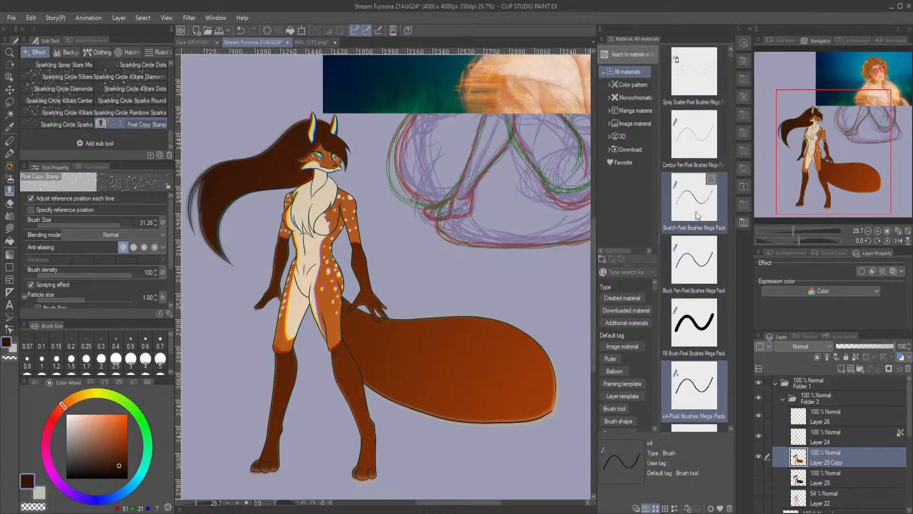
scroll(683, 393, up, 6)
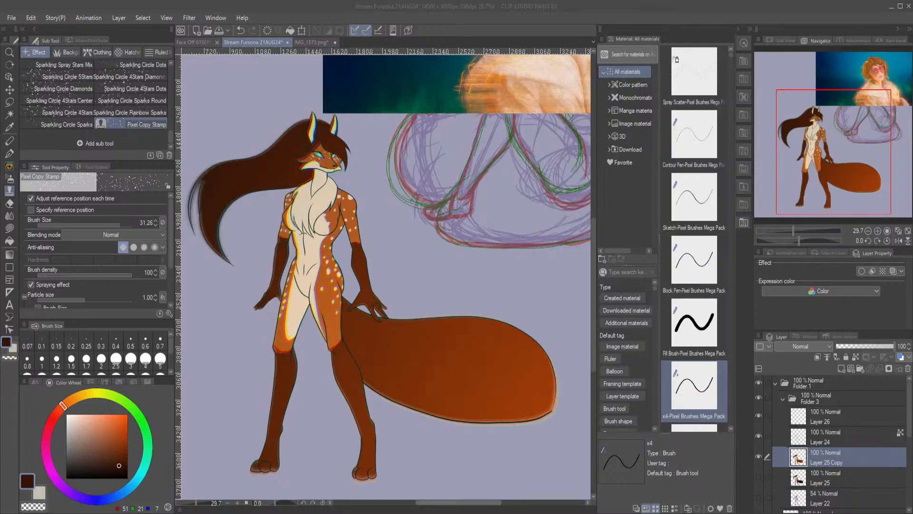
scroll(433, 475, up, 2)
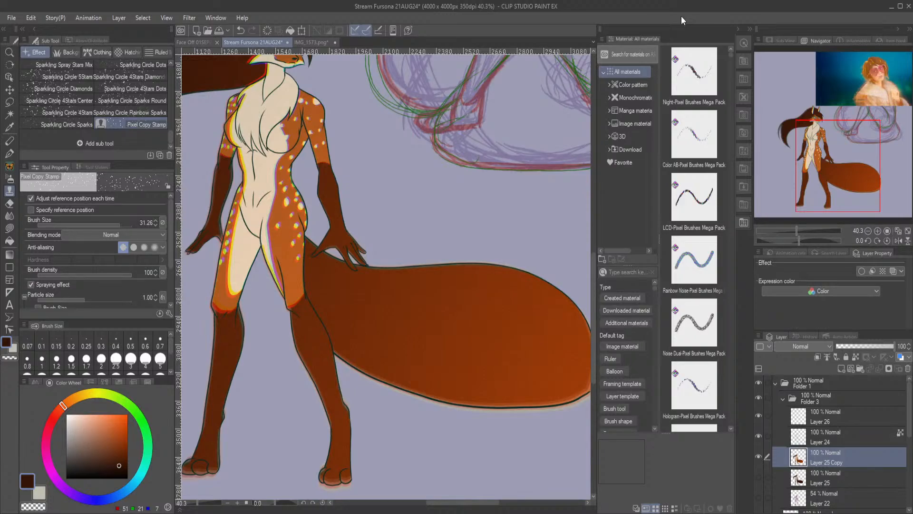
Add a new layer directly above Layer 25 Copy and try the Pixel Copy Stamp at the end of the fox's hair.
click(842, 369)
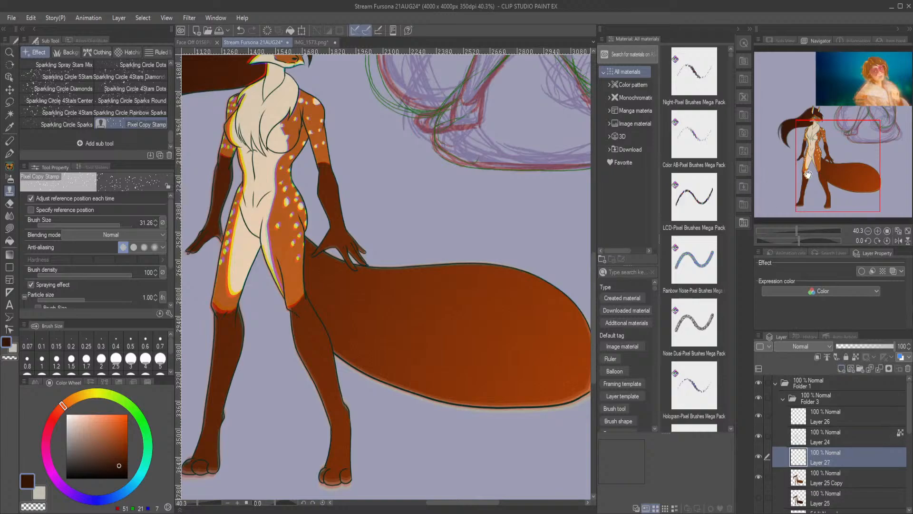
drag(802, 168, 808, 139)
scroll(228, 191, up, 2)
drag(255, 199, 381, 309)
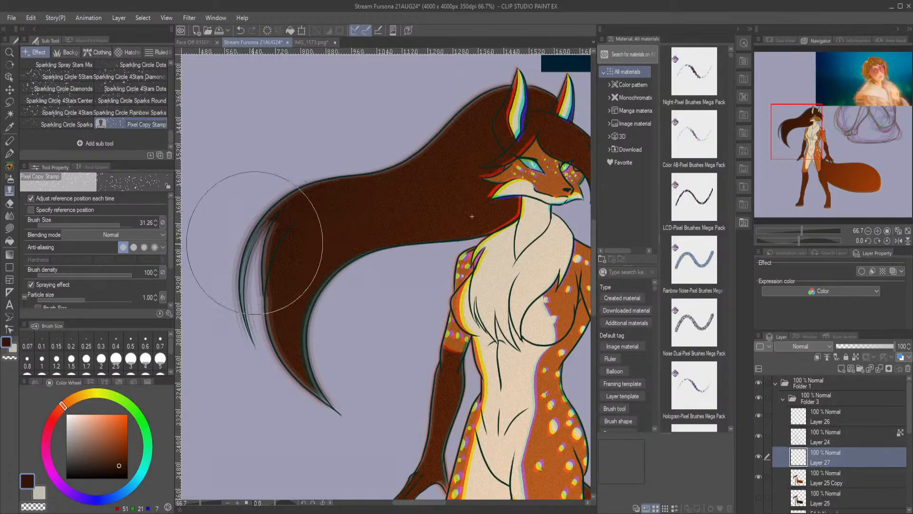
Add the Pixel Brushes Mega Pack materials from Night through Spray Glitter to the Airbrush sub tools.
click(695, 74)
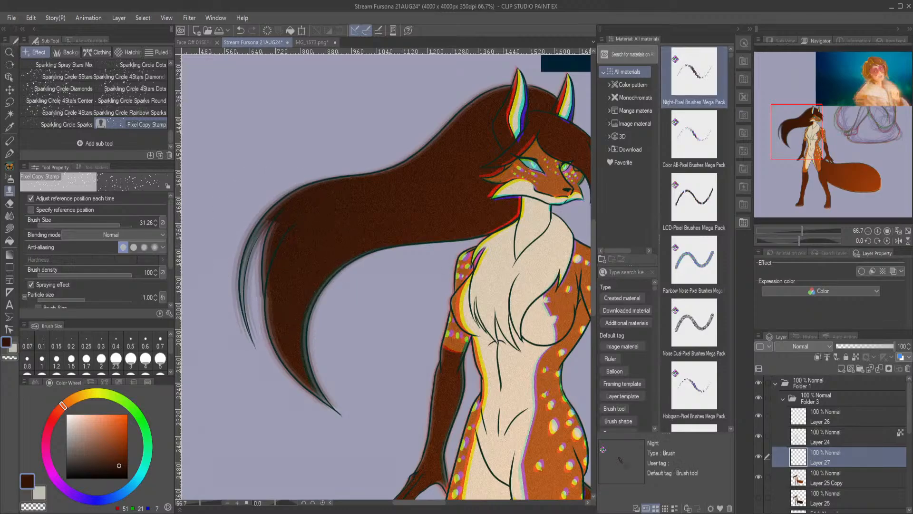
scroll(709, 338, down, 5)
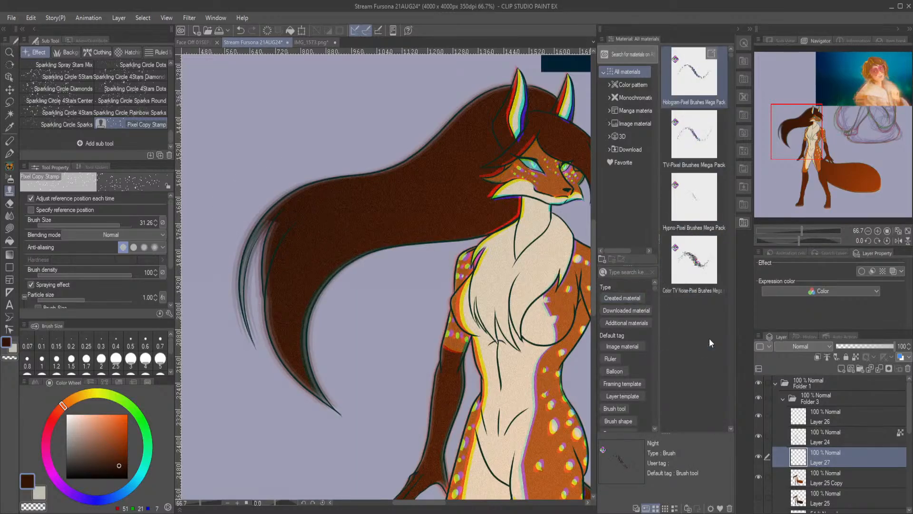
scroll(709, 339, down, 5)
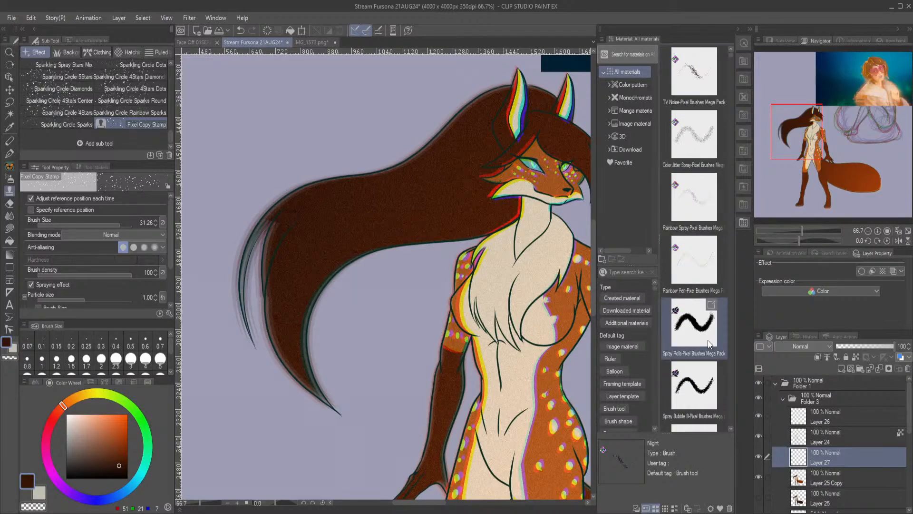
scroll(708, 342, down, 6)
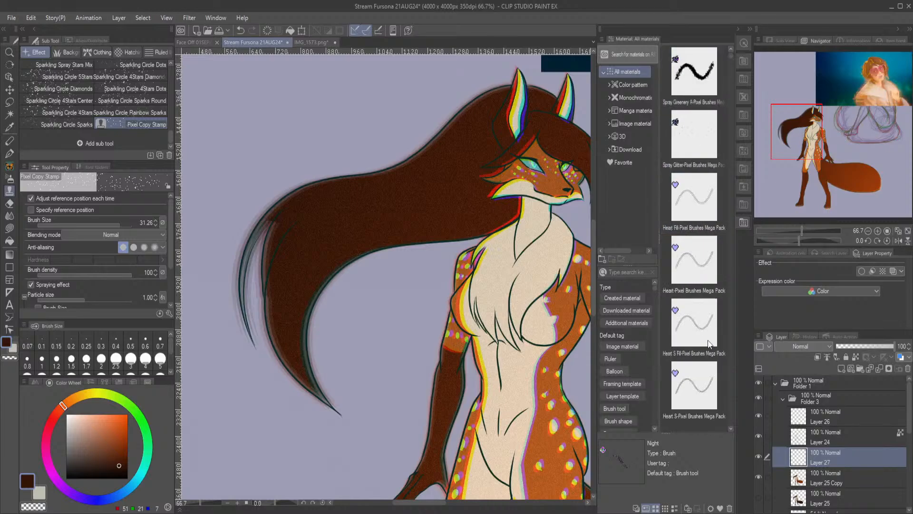
shift+click(691, 143)
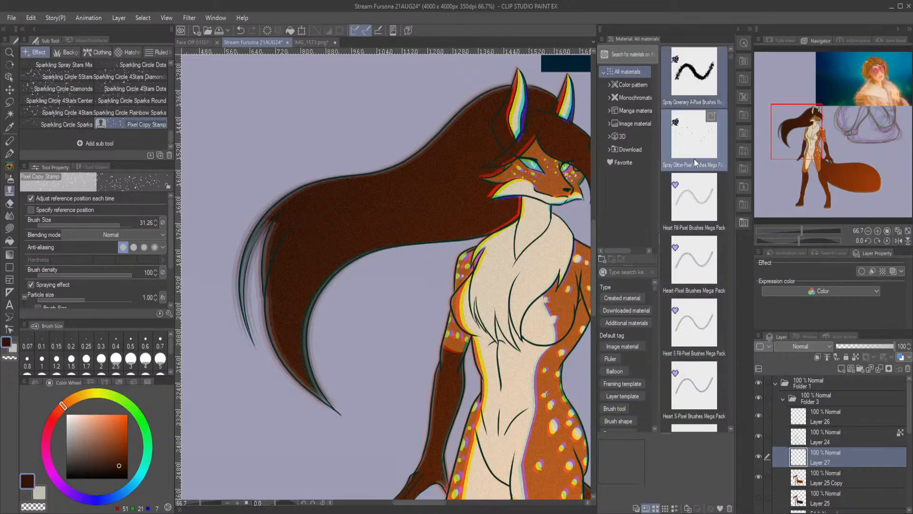
click(9, 178)
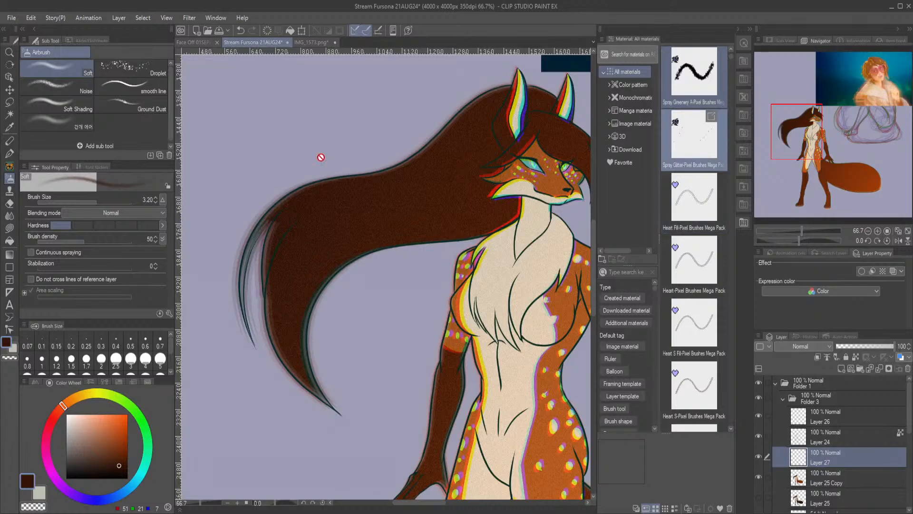
drag(106, 132, 105, 129)
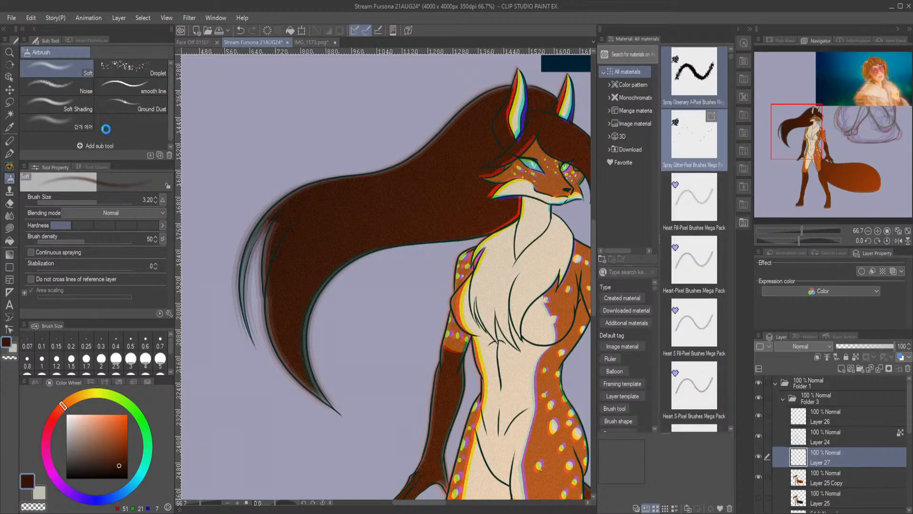
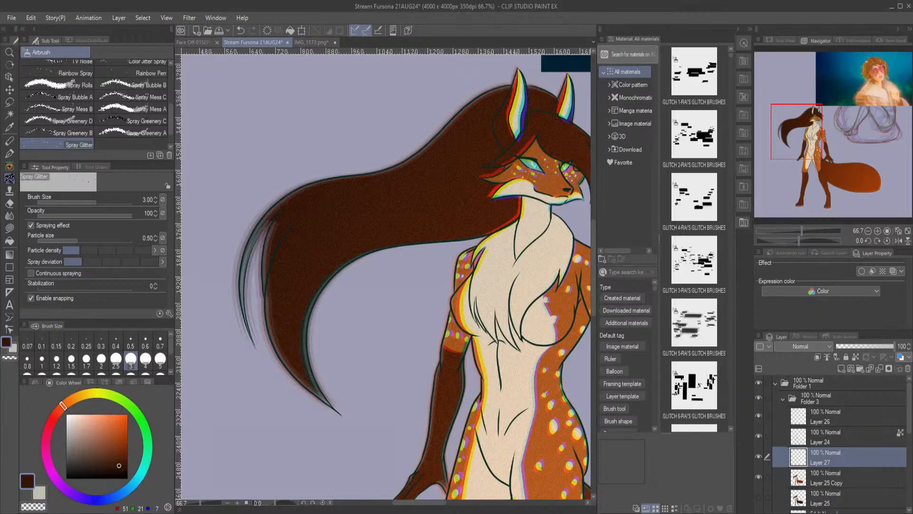
Add all of Rai's Glitch Brushes, from GLITCH 1 through GLITCH 11 in the materials list, to the Airbrush sub tools.
click(672, 72)
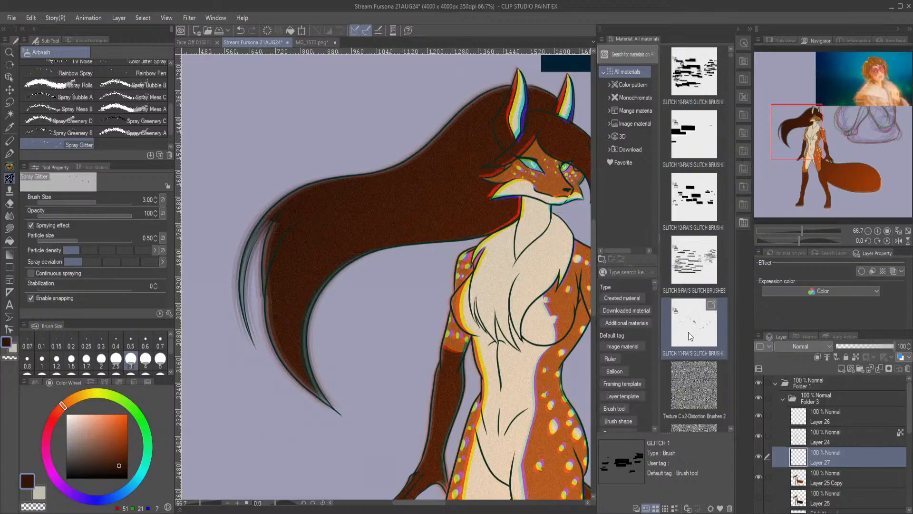
scroll(688, 332, up, 2)
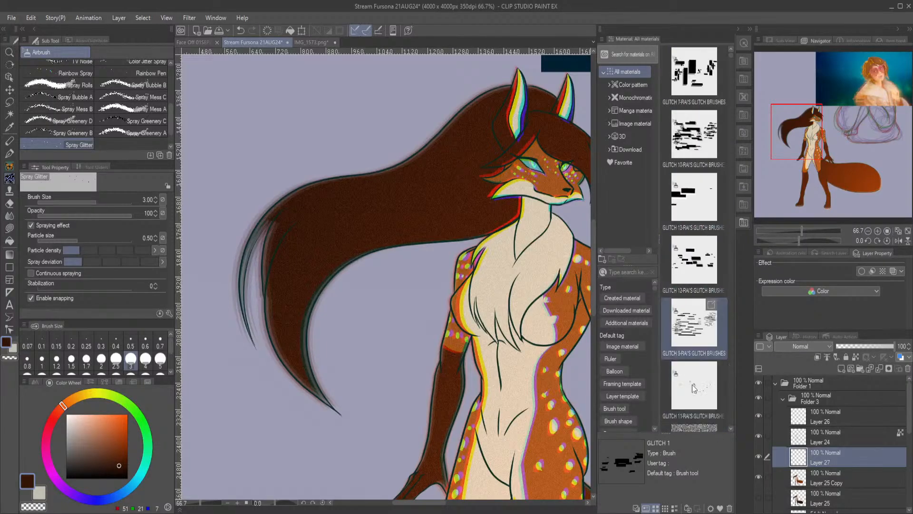
scroll(692, 384, down, 2)
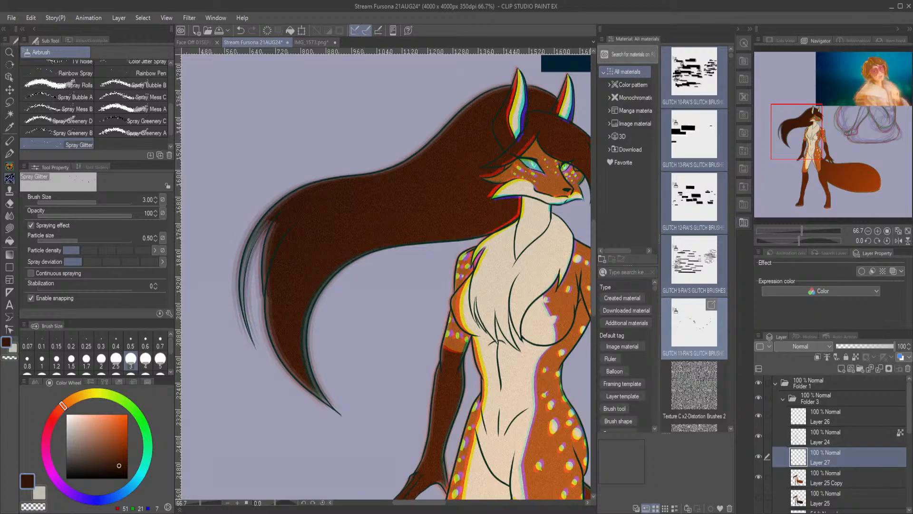
drag(695, 323, 95, 109)
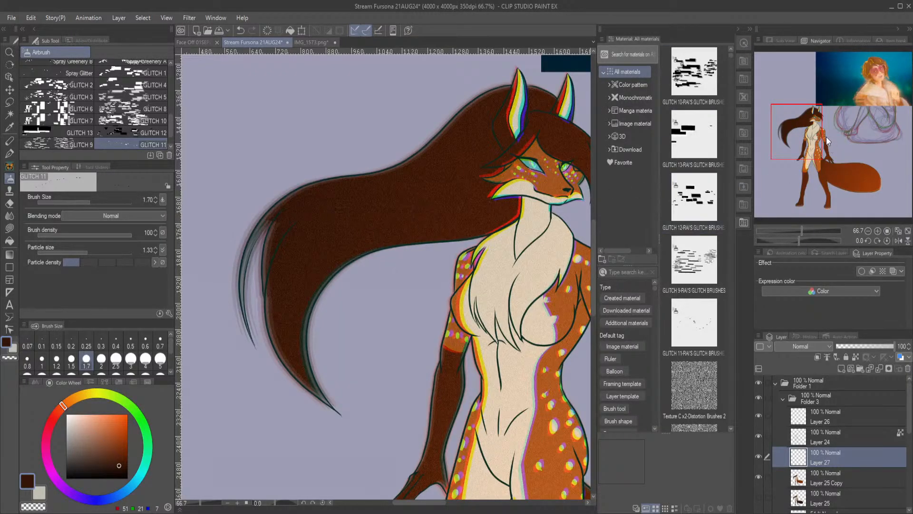
Try the GLITCH 2 airbrush over the end of the fox's hair on Layer 27 and undo the stroke.
scroll(828, 140, down, 2)
drag(806, 127, 812, 129)
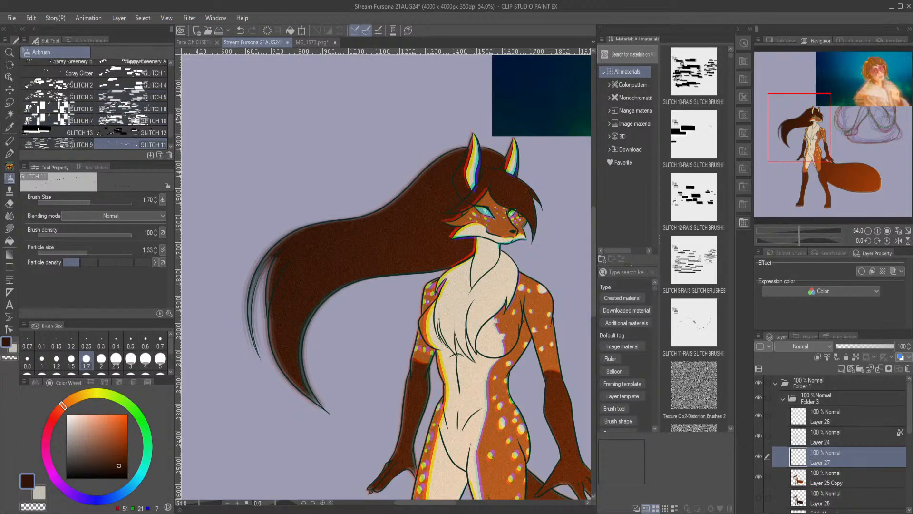
scroll(95, 102, up, 5)
scroll(95, 103, down, 5)
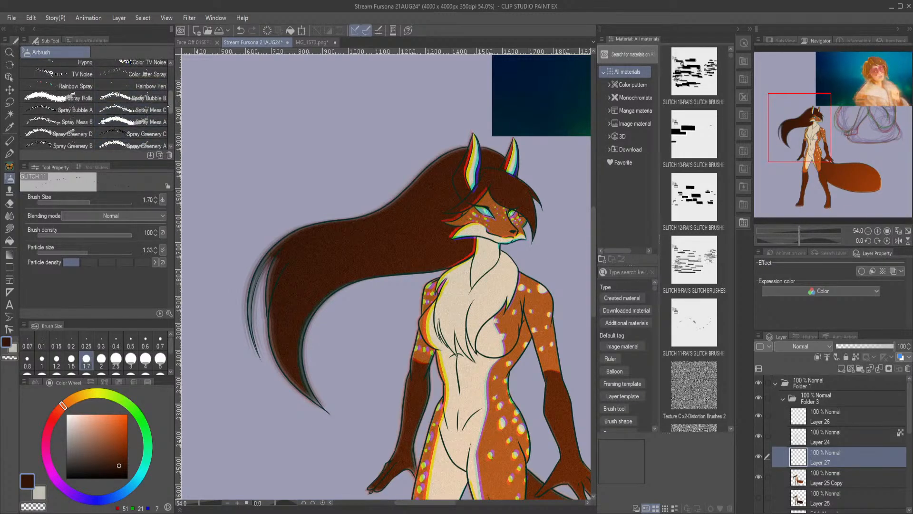
scroll(95, 102, down, 3)
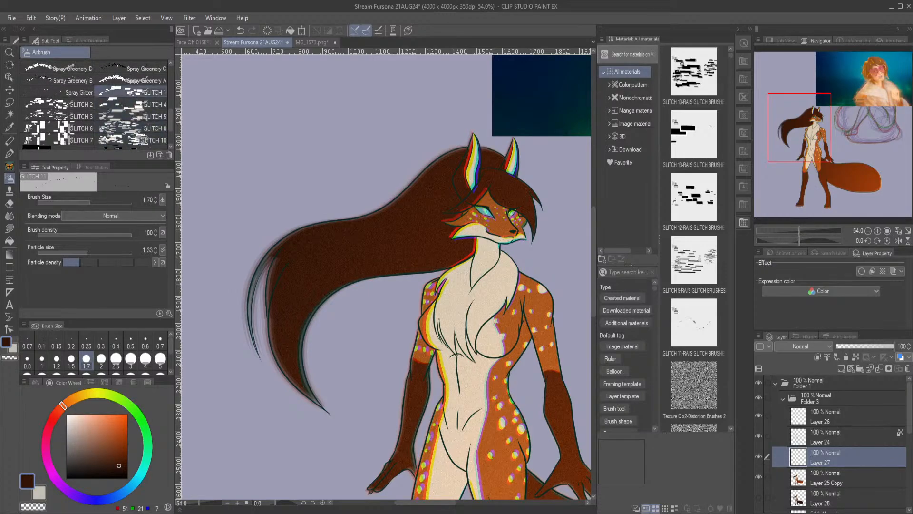
click(57, 104)
mouse_move(279, 248)
mouse_down()
mouse_move(244, 263)
mouse_move(271, 323)
mouse_move(273, 371)
mouse_move(212, 245)
mouse_move(311, 222)
mouse_up()
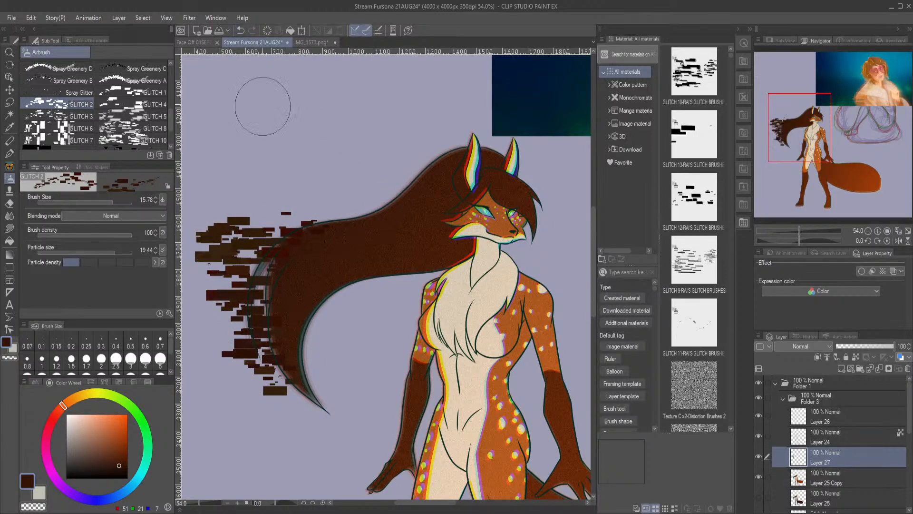
click(240, 30)
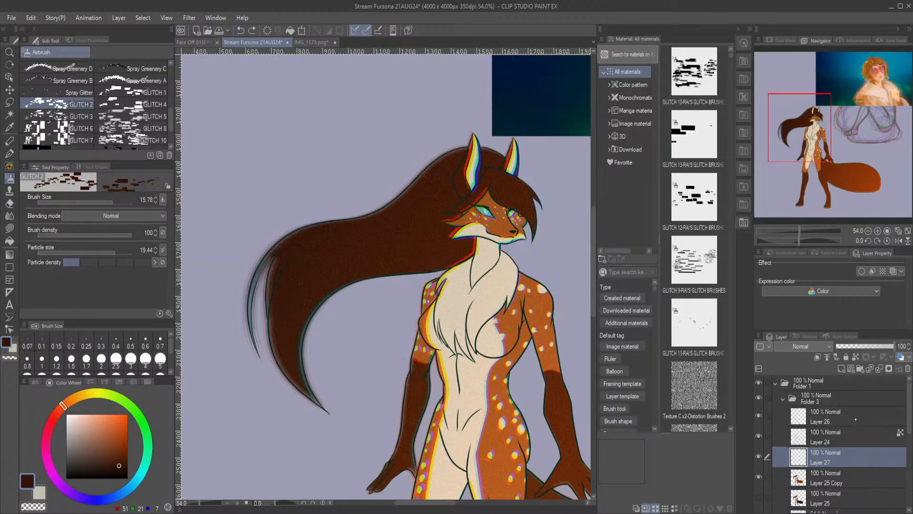
Add a new layer above Layer 26, test GLITCH 2 over the hair's end on it and clear the test stroke.
click(830, 416)
click(841, 368)
mouse_move(285, 380)
mouse_down()
mouse_move(255, 290)
mouse_move(265, 281)
mouse_move(292, 378)
mouse_move(317, 391)
mouse_move(298, 359)
mouse_move(343, 312)
mouse_up()
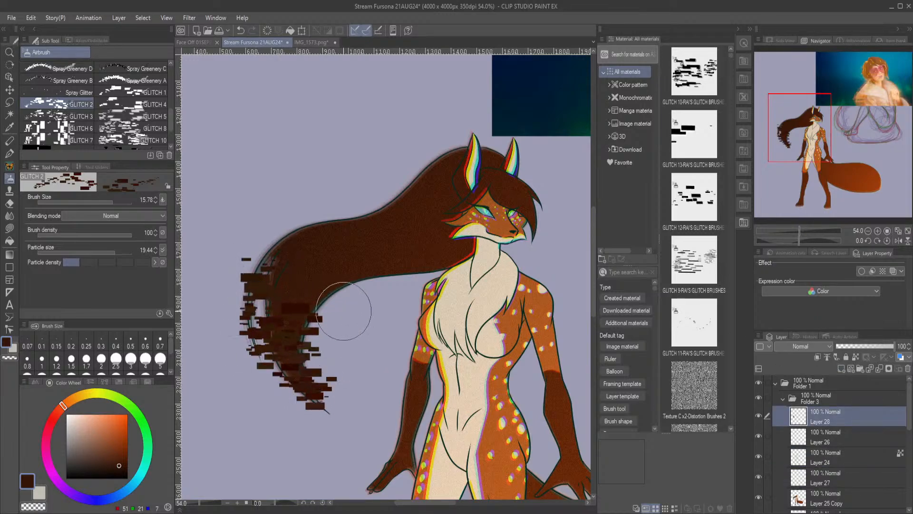
key(Delete)
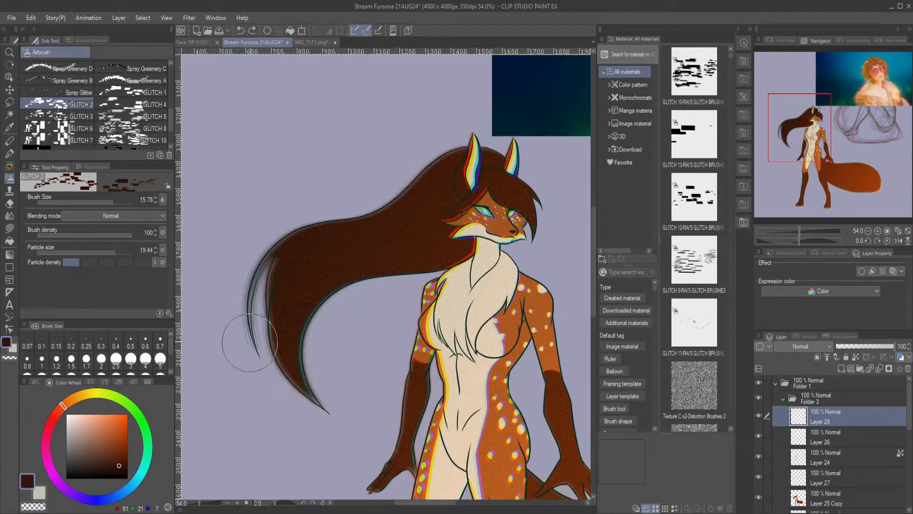
Scatter GLITCH 11 pixel blocks along the end of the fox's hair and around the tip of its tail on Layer 28.
scroll(162, 114, down, 3)
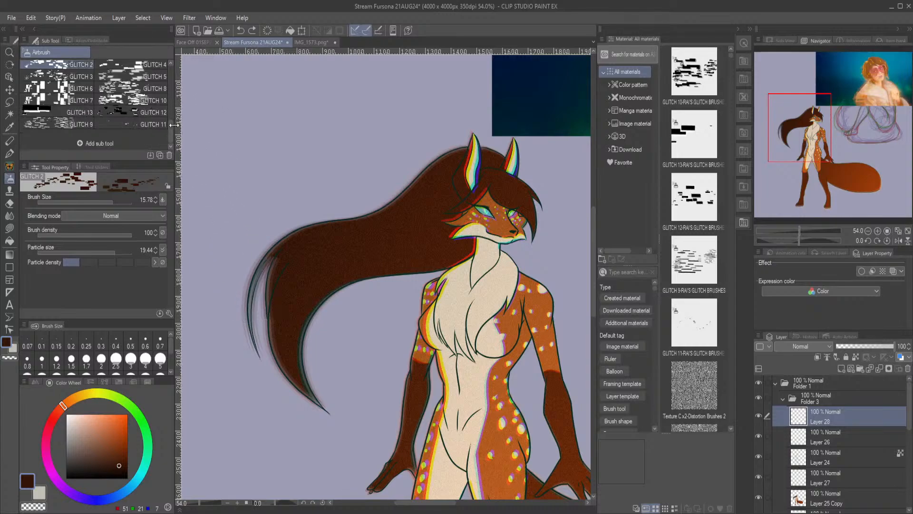
click(137, 124)
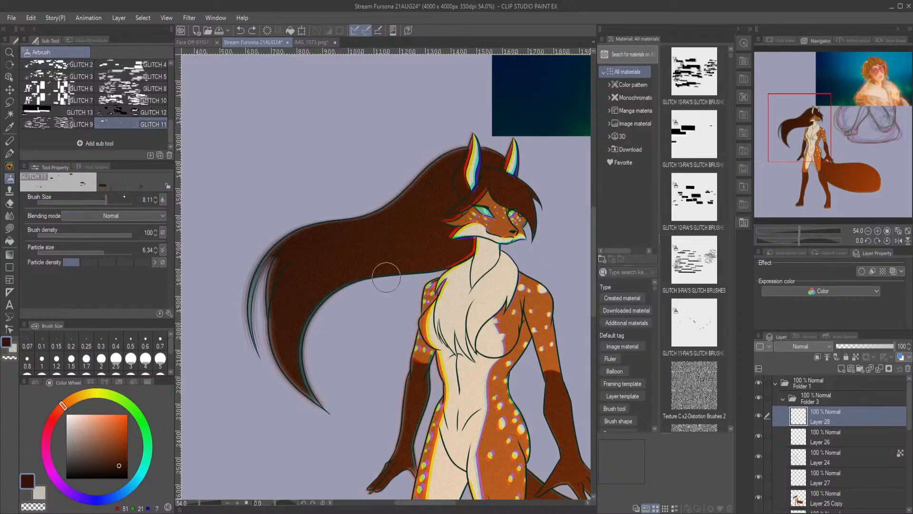
mouse_move(258, 316)
mouse_down()
mouse_move(259, 268)
mouse_move(300, 234)
mouse_move(248, 322)
mouse_move(291, 240)
mouse_move(236, 319)
mouse_move(265, 291)
mouse_move(283, 378)
mouse_move(279, 336)
mouse_move(314, 394)
mouse_up()
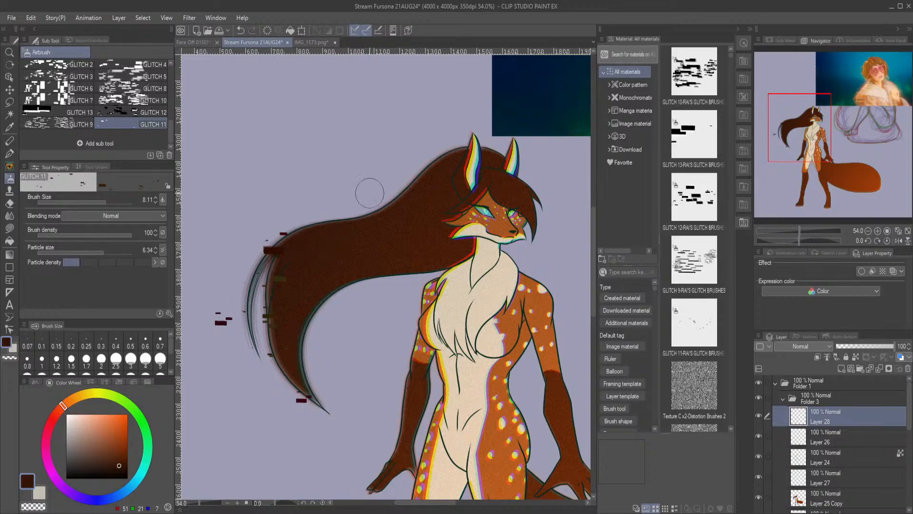
drag(822, 159, 893, 204)
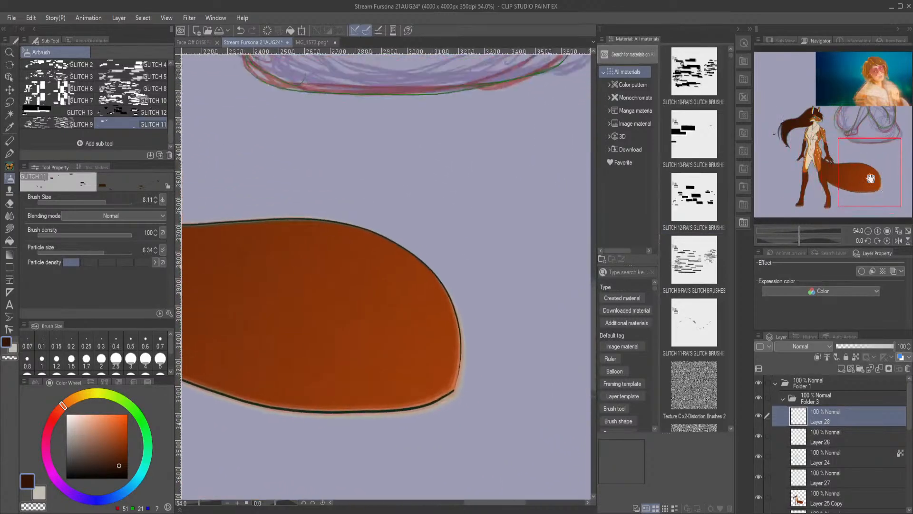
mouse_move(444, 318)
mouse_down()
mouse_move(407, 394)
mouse_move(475, 374)
mouse_move(497, 386)
mouse_move(420, 355)
mouse_move(429, 362)
mouse_move(514, 284)
mouse_move(339, 382)
mouse_move(526, 344)
mouse_move(385, 384)
mouse_up()
Try the GLITCH 2 airbrush over the tip of the fox's tail and undo the strokes there.
click(153, 100)
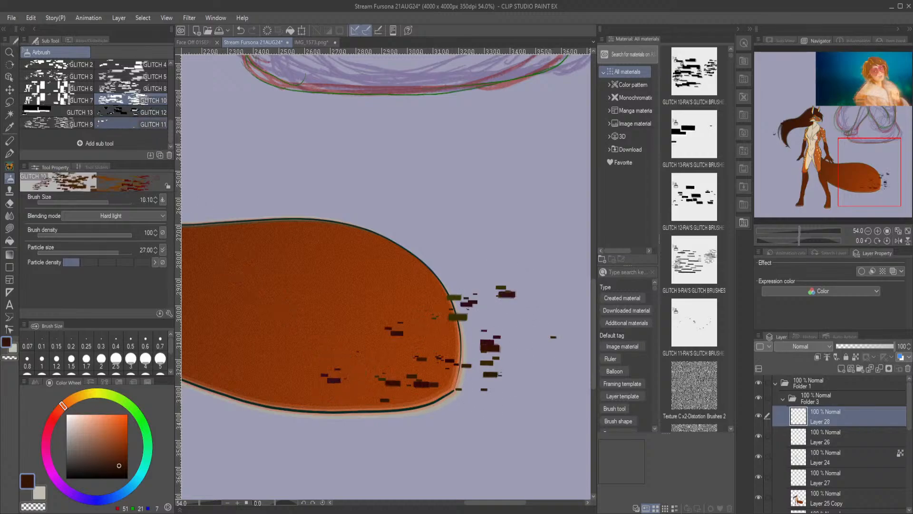
scroll(170, 131, up, 4)
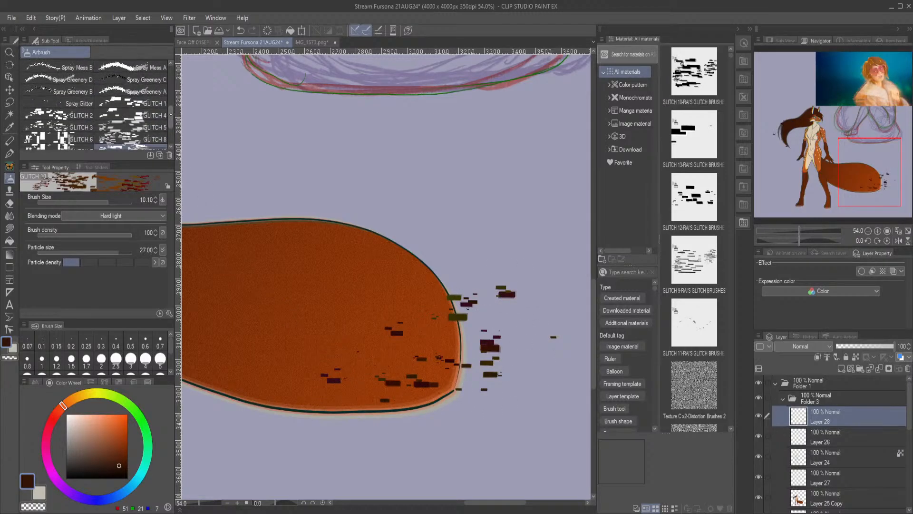
click(81, 109)
mouse_move(452, 348)
mouse_down()
mouse_move(362, 369)
mouse_move(538, 325)
mouse_move(454, 398)
mouse_move(491, 400)
mouse_move(459, 261)
mouse_move(282, 384)
mouse_move(491, 323)
mouse_move(532, 373)
mouse_up()
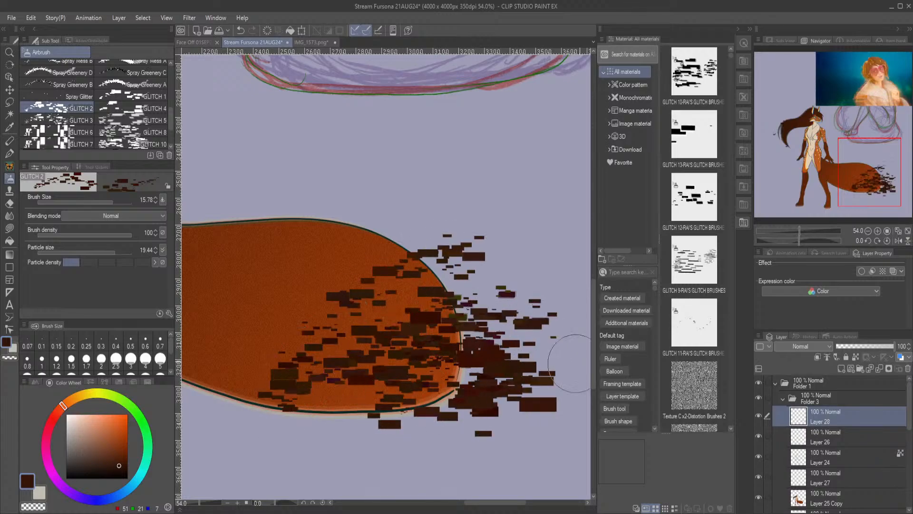
key(ctrl+z)
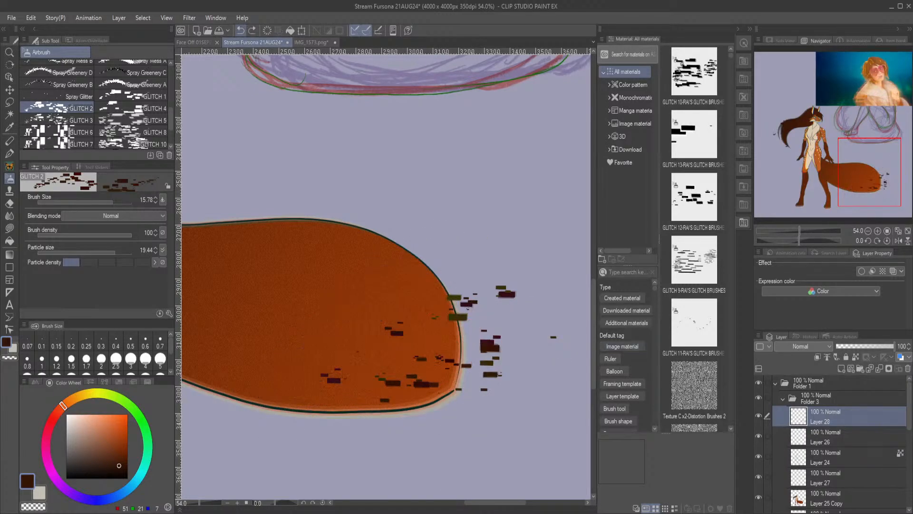
key(ctrl+z)
Try the Color TV Noise airbrush in a zigzag across the tip of the fox's tail and undo the stroke.
scroll(95, 105, up, 1)
scroll(95, 105, up, 3)
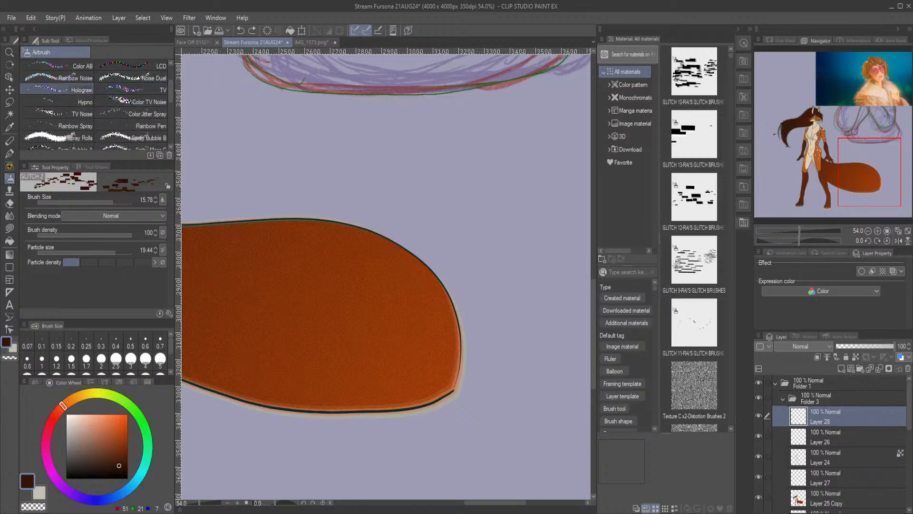
click(86, 102)
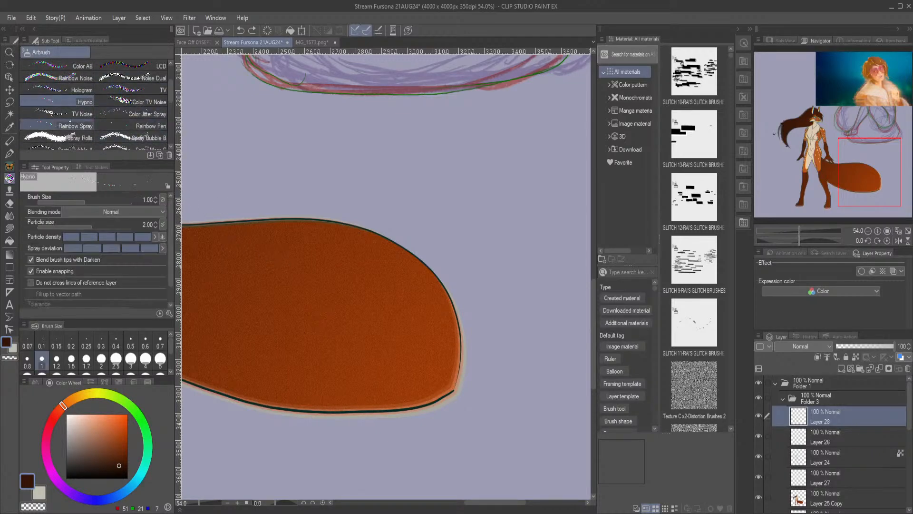
click(76, 126)
click(143, 125)
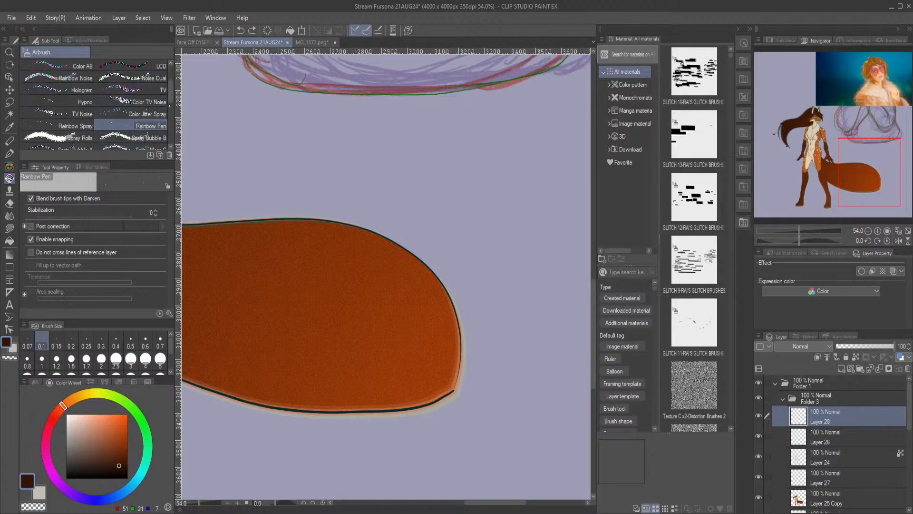
scroll(95, 105, up, 1)
scroll(95, 102, down, 5)
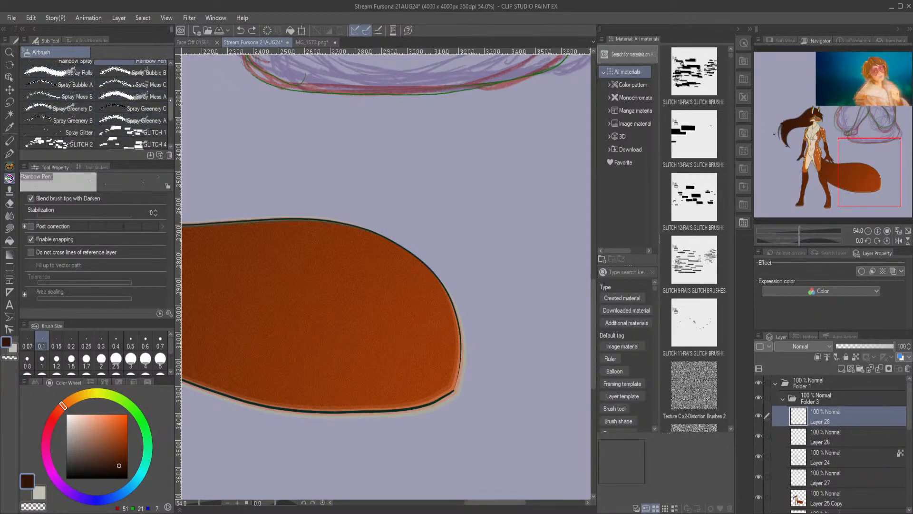
scroll(143, 105, up, 5)
click(143, 95)
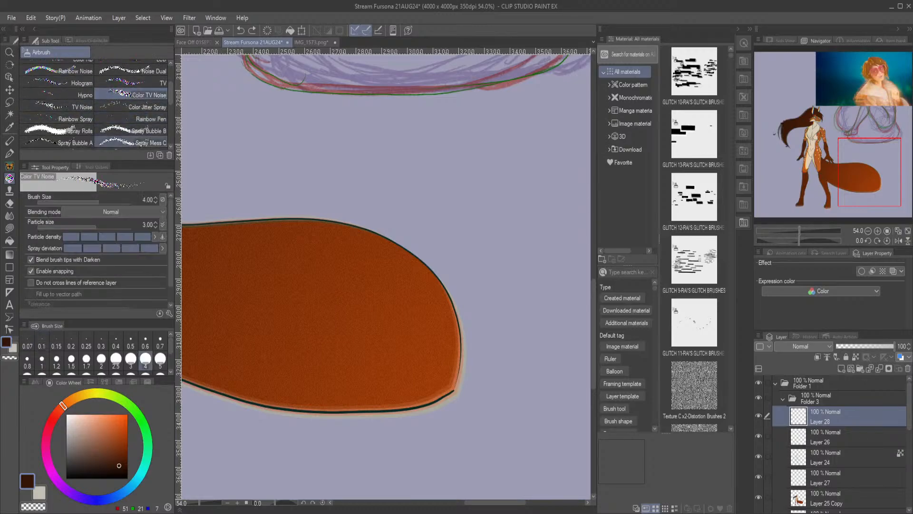
mouse_move(446, 284)
mouse_down()
mouse_move(494, 312)
mouse_move(496, 357)
mouse_move(549, 368)
mouse_up()
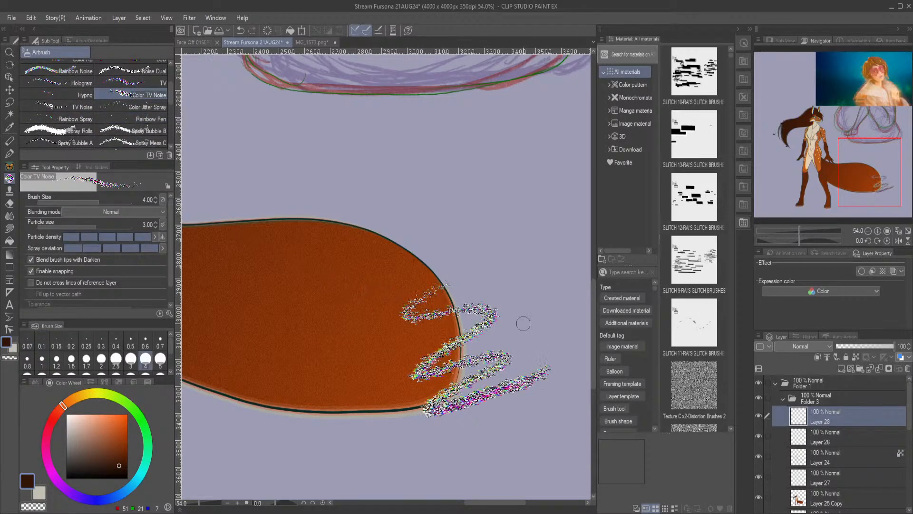
click(240, 31)
Adjust the Rainbow Spray airbrush's particle density, try it across the tail's tip and undo the stroke.
click(135, 83)
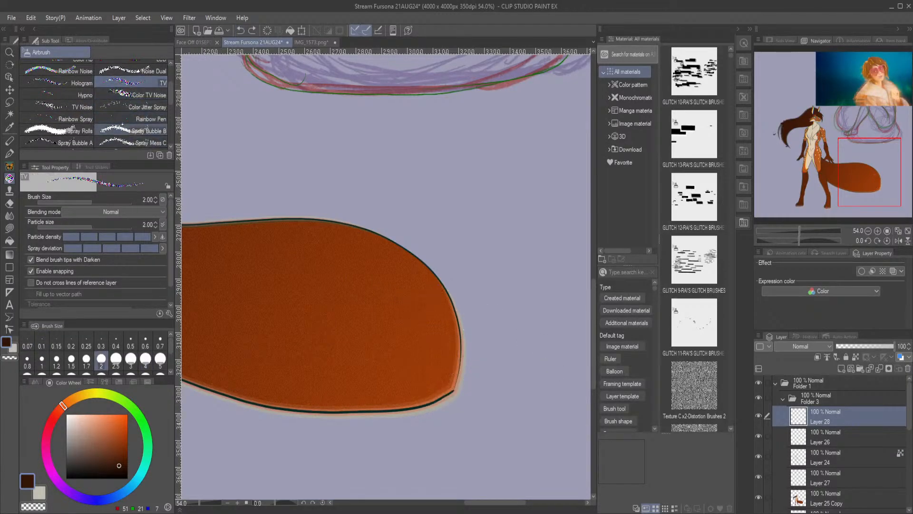
click(57, 94)
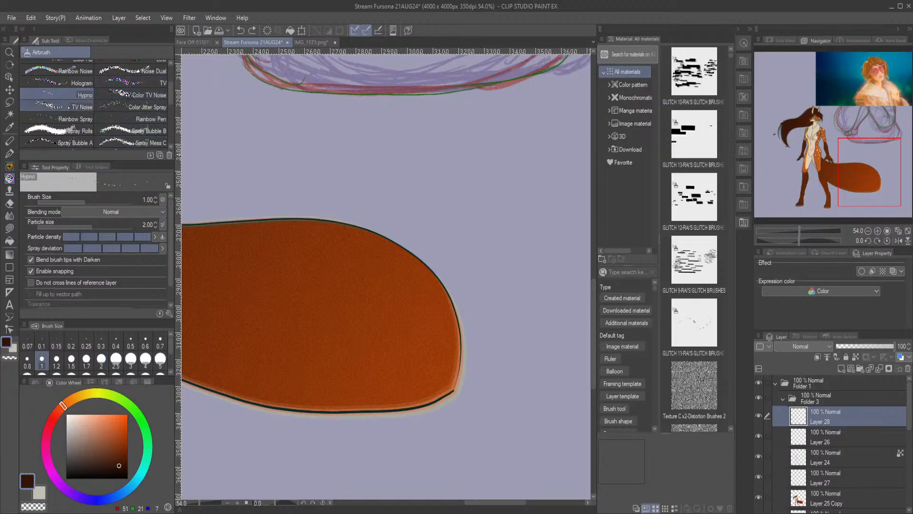
click(62, 106)
click(76, 119)
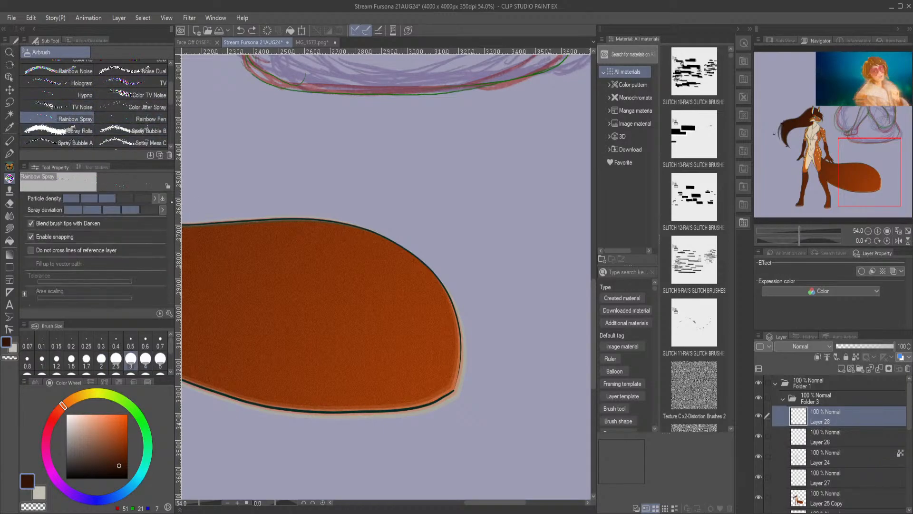
click(144, 198)
click(123, 197)
click(108, 199)
mouse_move(320, 223)
mouse_down()
mouse_move(374, 226)
mouse_move(447, 334)
mouse_move(493, 375)
mouse_move(551, 376)
mouse_up()
key(ctrl+z)
Try the Color Jitter Spray airbrush on the tail's tip, repeat it at brush size 24.77 and undo the strokes.
click(143, 107)
mouse_move(351, 275)
mouse_down()
mouse_move(517, 318)
mouse_move(553, 366)
mouse_up()
key(ctrl+z)
key(bracketright)
key(bracketright)
key(bracketright)
key(bracketright)
key(bracketright)
mouse_move(357, 342)
mouse_down()
mouse_move(464, 345)
mouse_move(494, 374)
mouse_move(423, 332)
mouse_move(434, 312)
mouse_up()
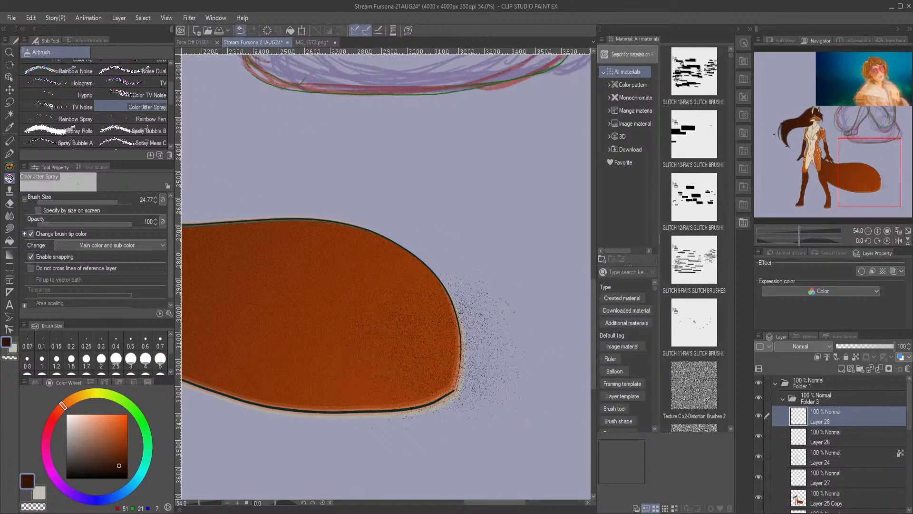
click(241, 30)
Try the GLITCH 1 airbrush over the tip of the fox's tail and undo the stroke.
click(75, 119)
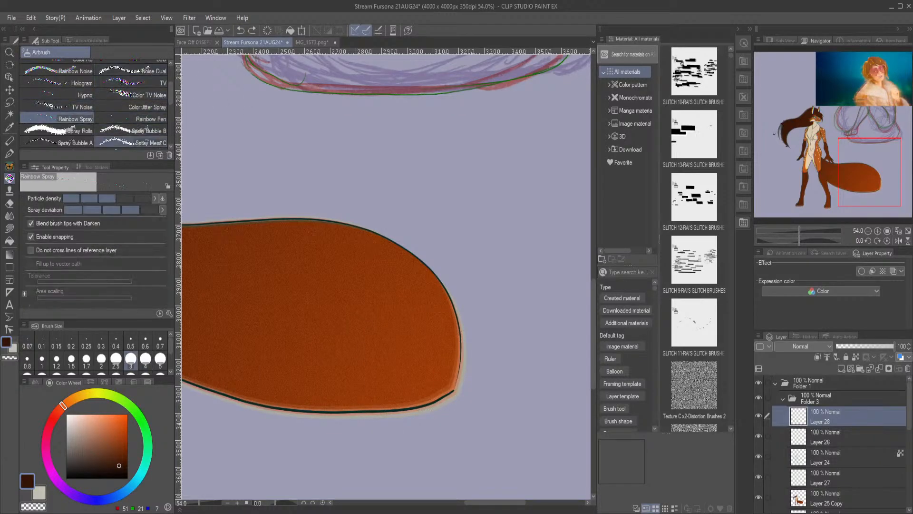
scroll(95, 105, down, 5)
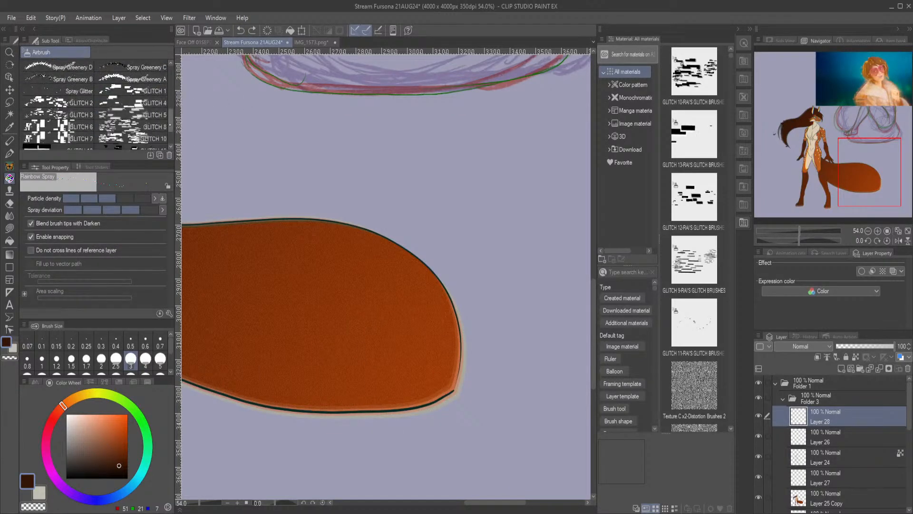
scroll(95, 105, down, 2)
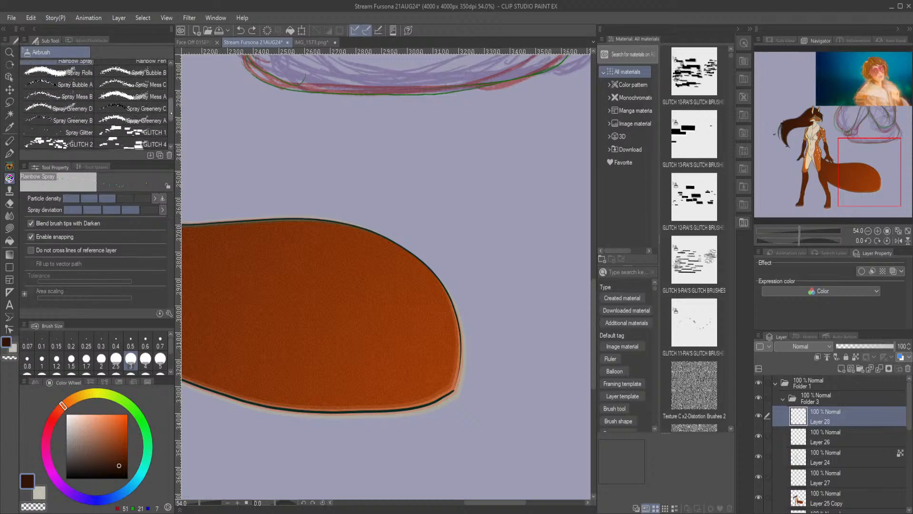
click(142, 100)
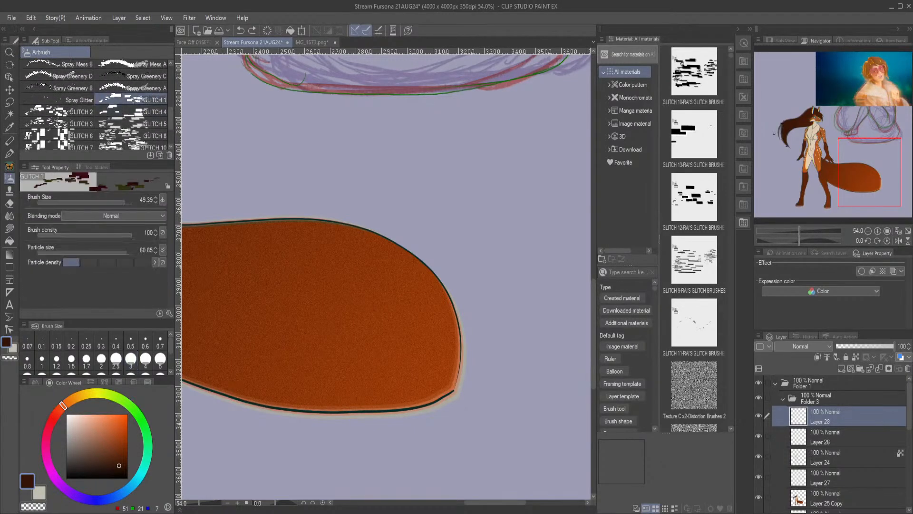
mouse_move(404, 327)
mouse_down()
mouse_move(390, 352)
mouse_move(283, 372)
mouse_move(369, 407)
mouse_move(497, 409)
mouse_up()
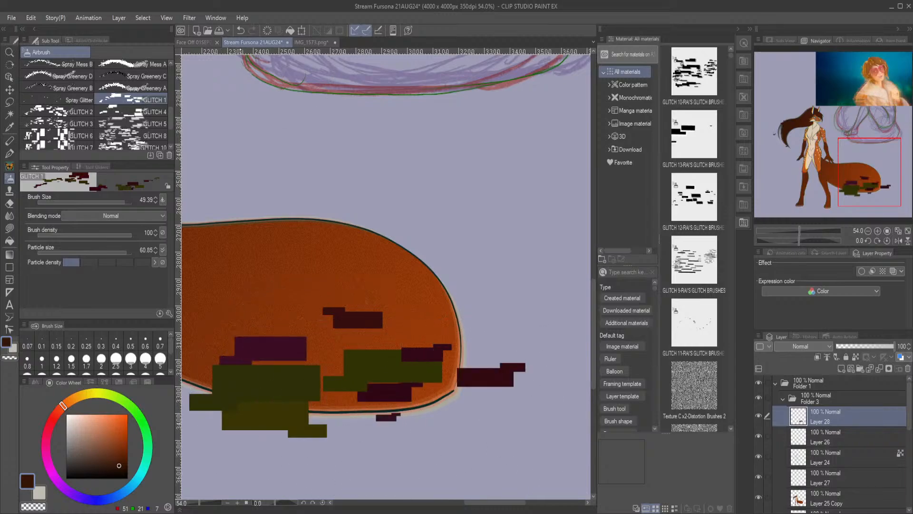
click(240, 30)
Test GLITCH 12 at brush size 49.77 on the fox's tail and clear everything painted on Layer 28.
drag(857, 143, 788, 105)
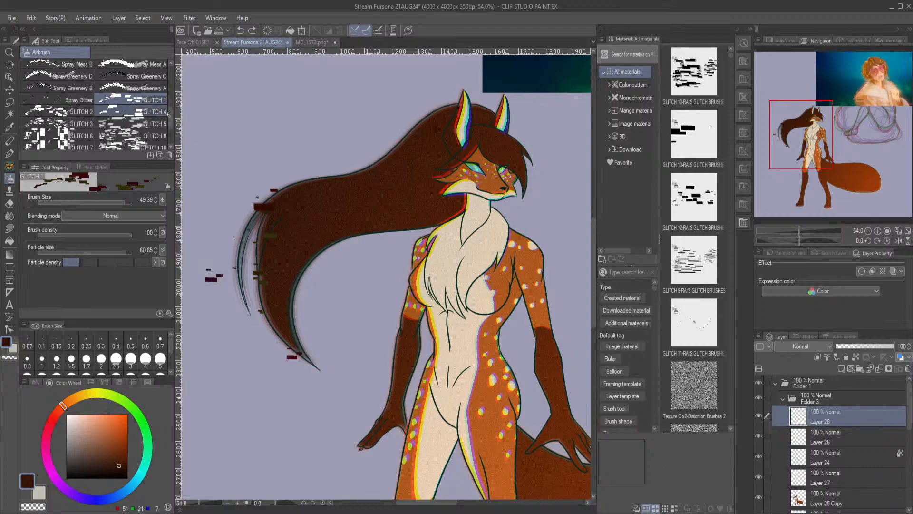
scroll(95, 104, down, 3)
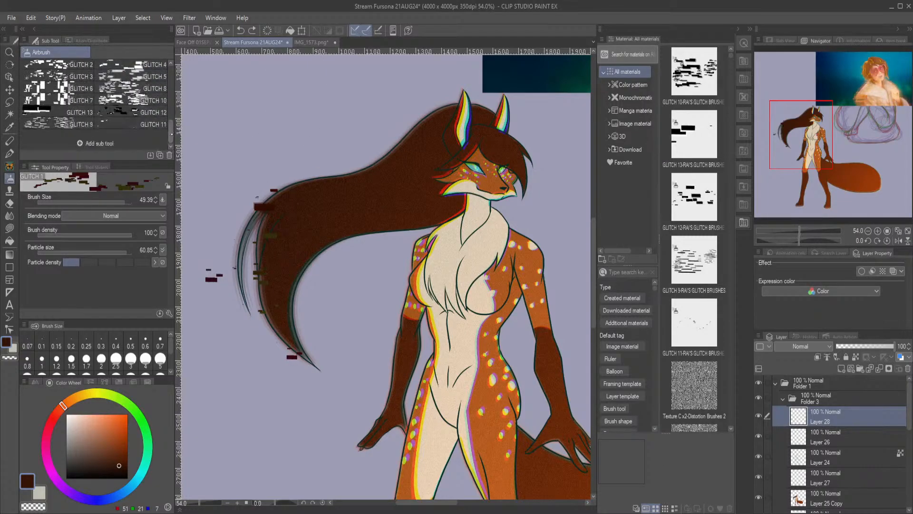
click(128, 112)
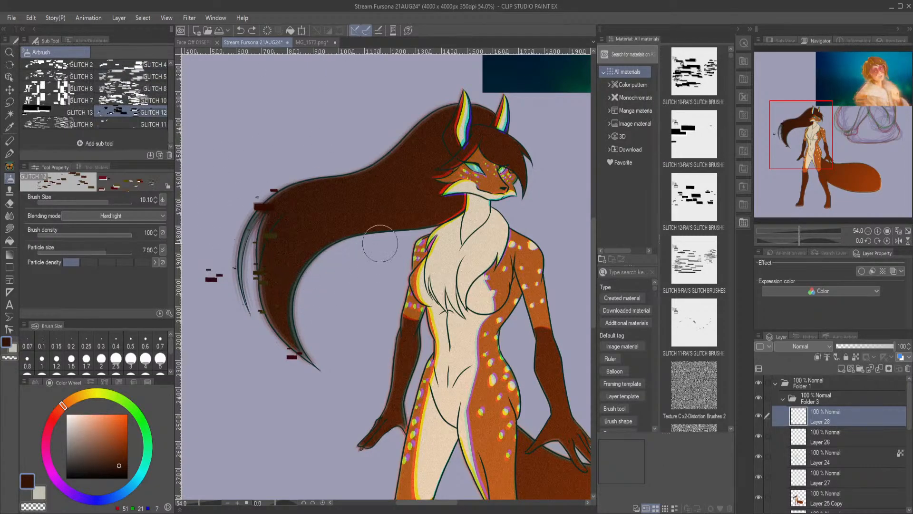
mouse_move(802, 154)
mouse_down()
mouse_move(832, 184)
mouse_move(876, 189)
mouse_up()
drag(110, 202, 125, 202)
mouse_move(343, 356)
mouse_down()
mouse_move(373, 410)
mouse_move(448, 412)
mouse_move(445, 379)
mouse_move(396, 322)
mouse_move(335, 342)
mouse_up()
click(262, 417)
mouse_move(869, 173)
mouse_down()
mouse_move(822, 129)
mouse_move(801, 133)
mouse_up()
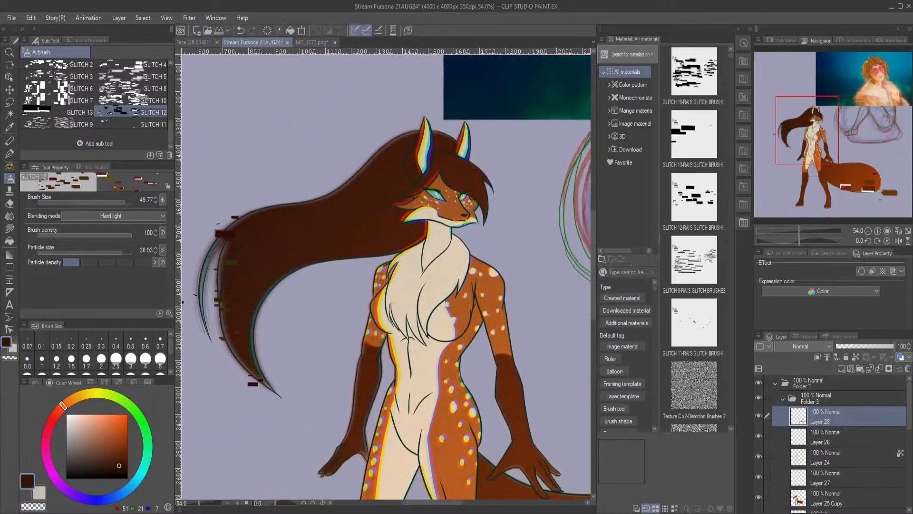
click(268, 30)
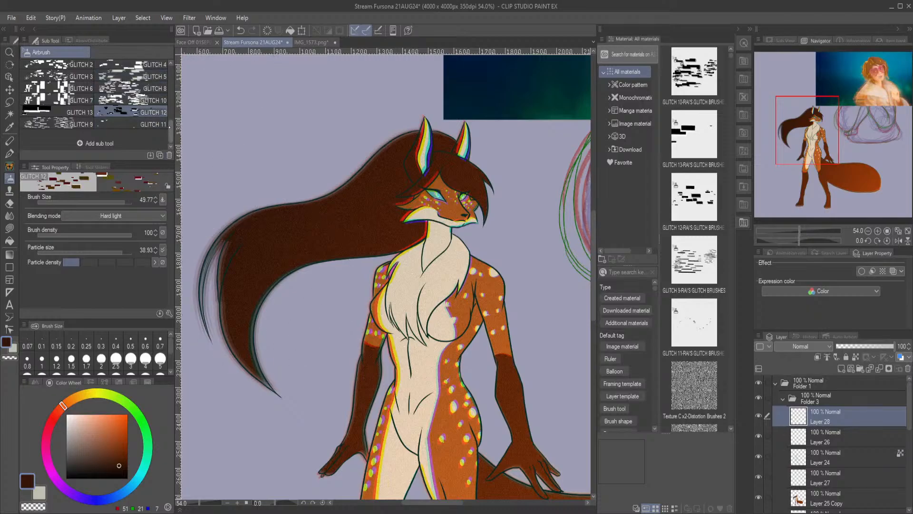
Try the GLITCH 3 airbrush along the outer end of the fox's hair twice and undo both strokes.
scroll(95, 100, up, 4)
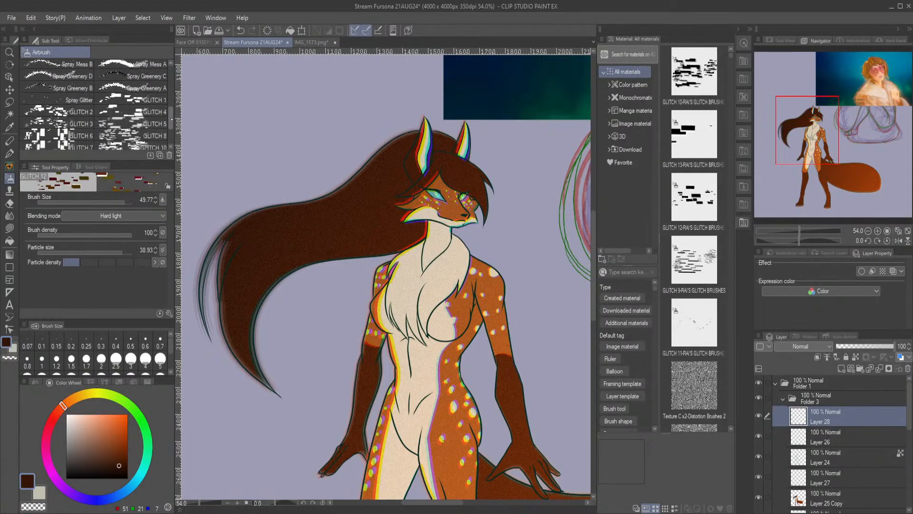
scroll(95, 100, down, 1)
click(57, 109)
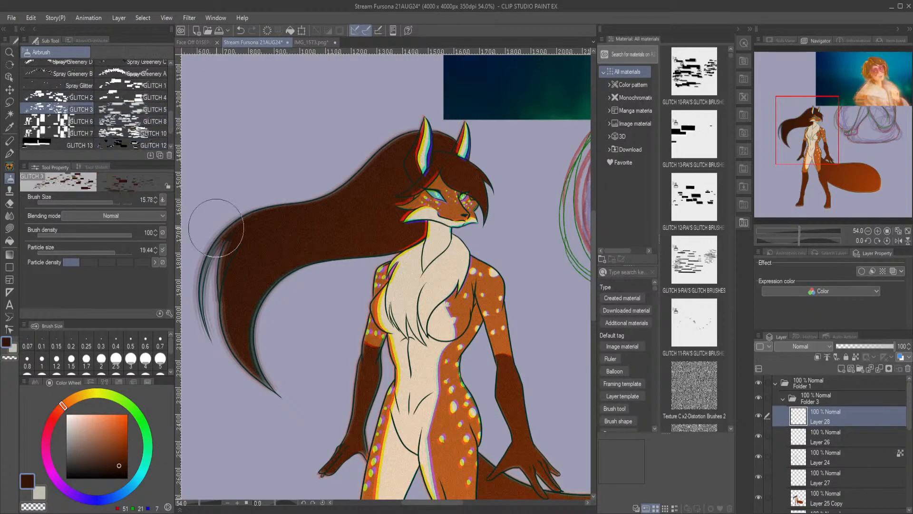
drag(214, 315, 228, 238)
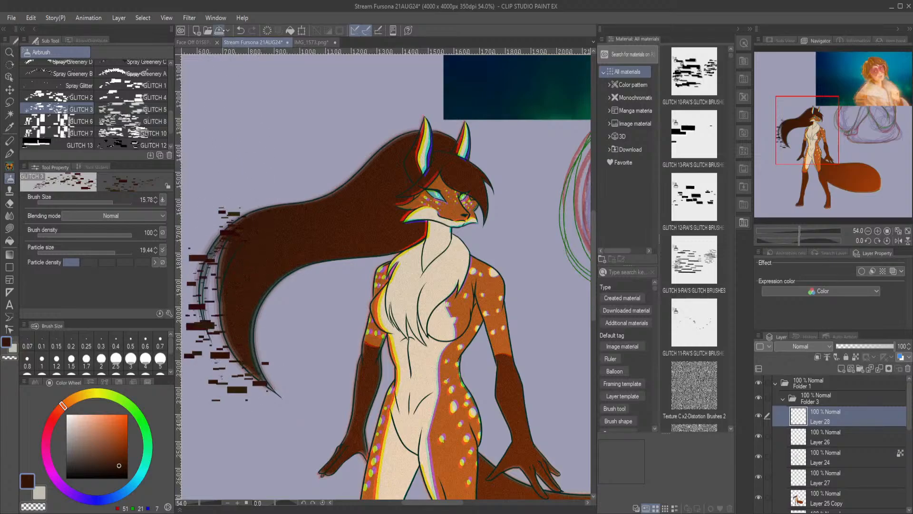
key(ctrl+z)
drag(307, 180, 233, 333)
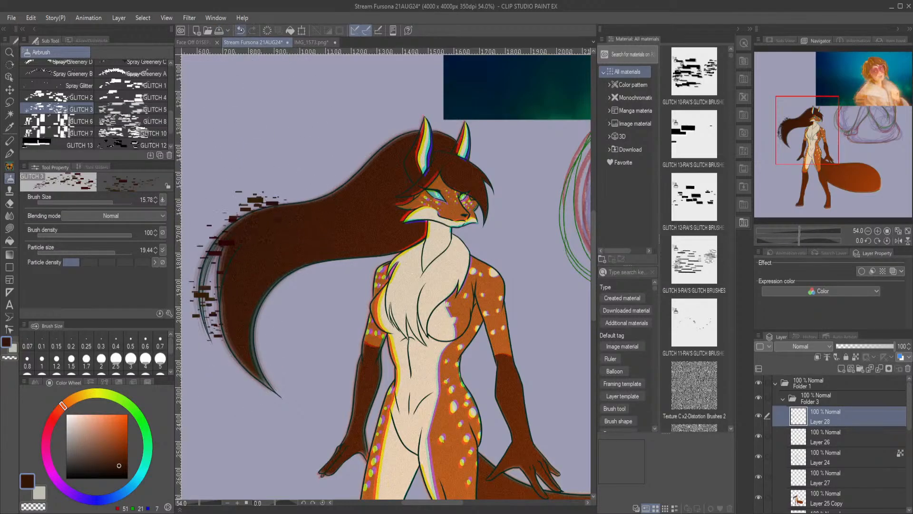
key(ctrl+z)
Try GLITCH 3 pixel blocks around the fox's head and across the tail's tip, and undo the test strokes.
mouse_move(824, 131)
mouse_down()
mouse_move(846, 133)
mouse_move(836, 139)
mouse_up()
mouse_move(405, 107)
mouse_down()
mouse_move(433, 121)
mouse_move(428, 151)
mouse_move(443, 147)
mouse_move(408, 134)
mouse_move(435, 183)
mouse_up()
mouse_move(306, 165)
mouse_down()
mouse_move(320, 149)
mouse_move(328, 162)
mouse_move(306, 158)
mouse_up()
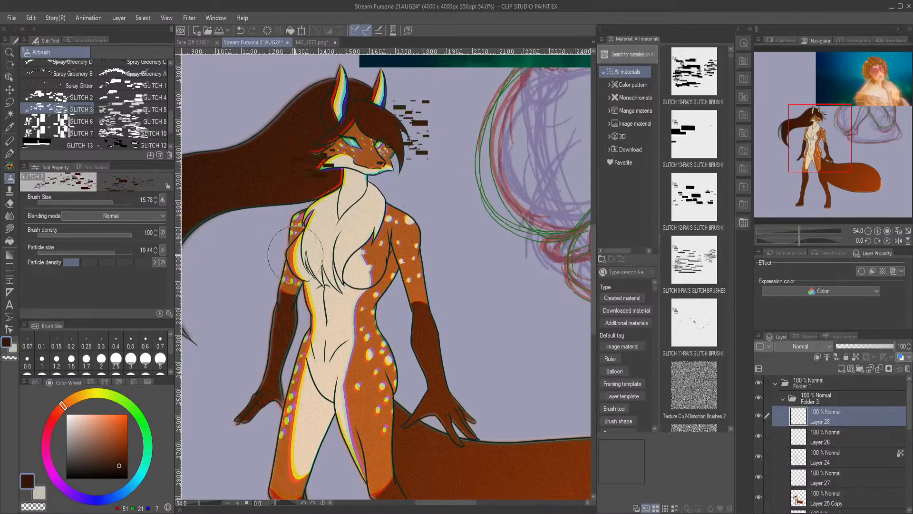
drag(819, 159, 873, 191)
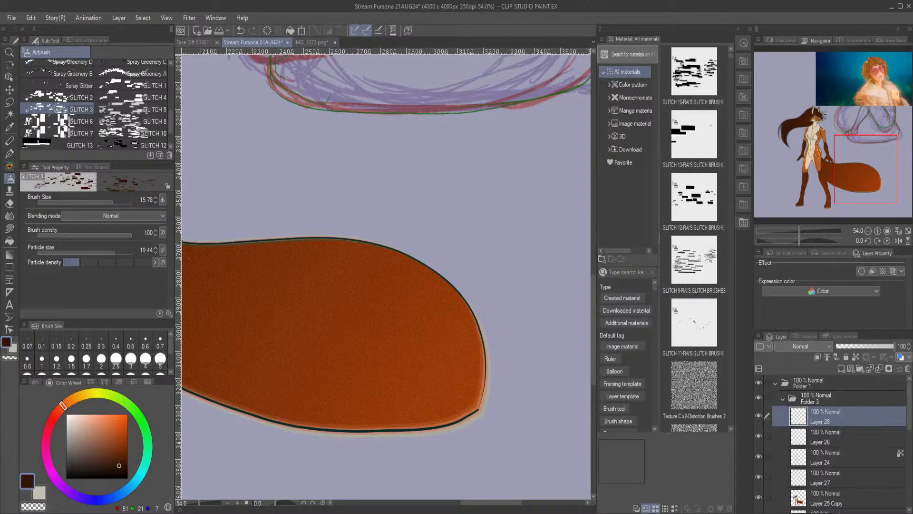
mouse_move(526, 332)
mouse_down()
mouse_move(440, 400)
mouse_move(489, 367)
mouse_move(444, 419)
mouse_move(314, 337)
mouse_up()
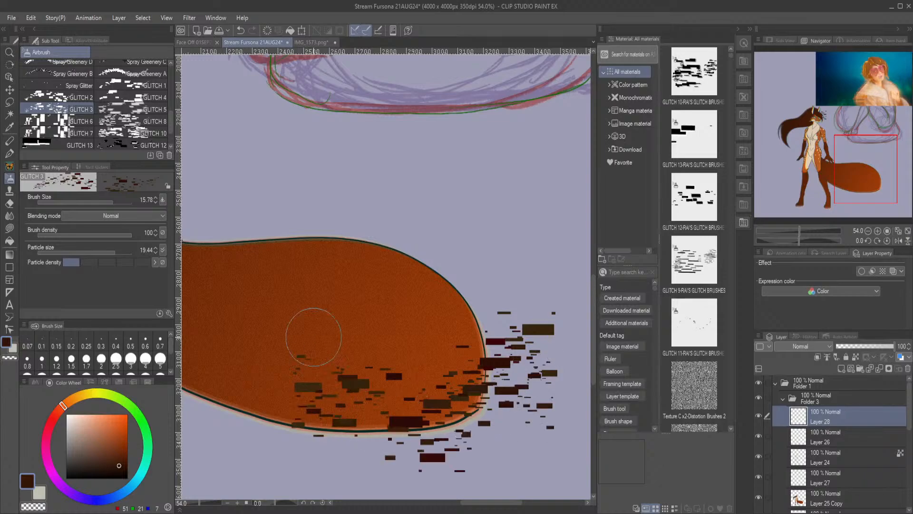
click(241, 30)
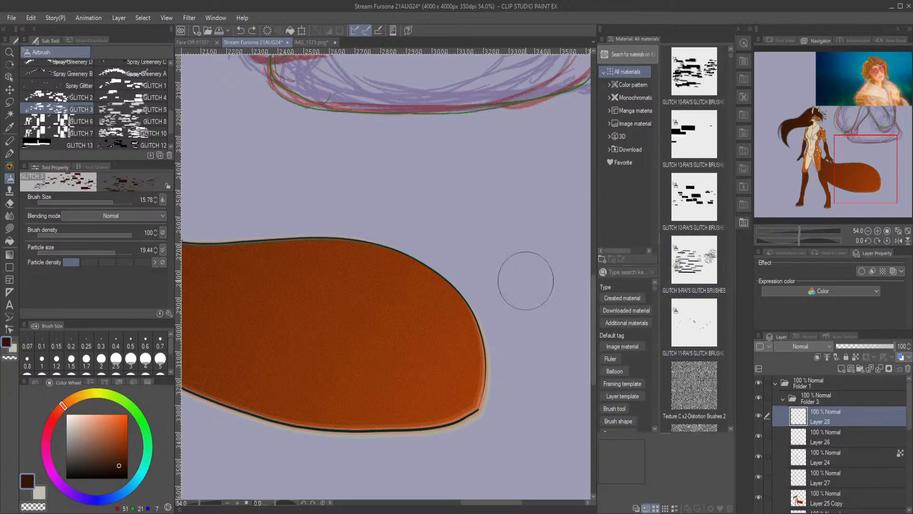
Add the GLITCH 9, 10, 11, 12 and 13 brushes from the material library to the Airbrush sub tools.
scroll(122, 129, up, 3)
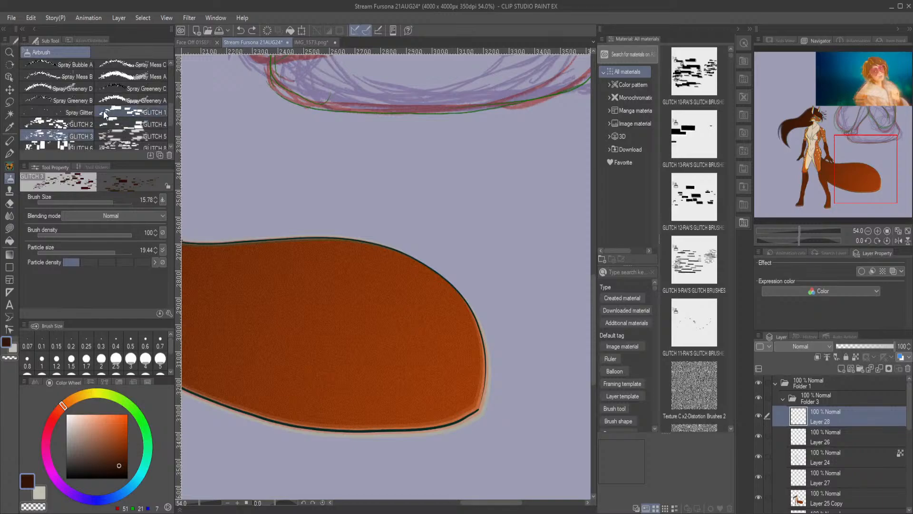
scroll(124, 126, up, 2)
click(695, 261)
click(693, 70)
scroll(699, 247, down, 3)
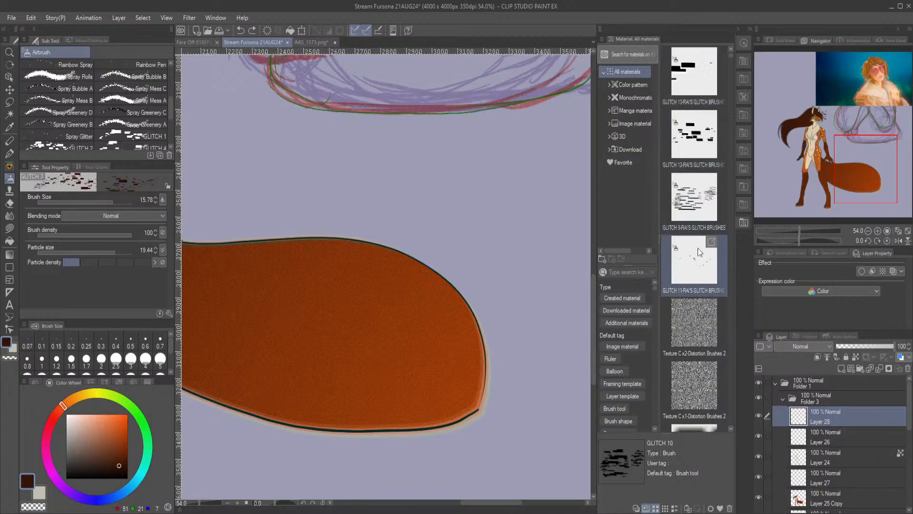
shift+click(695, 147)
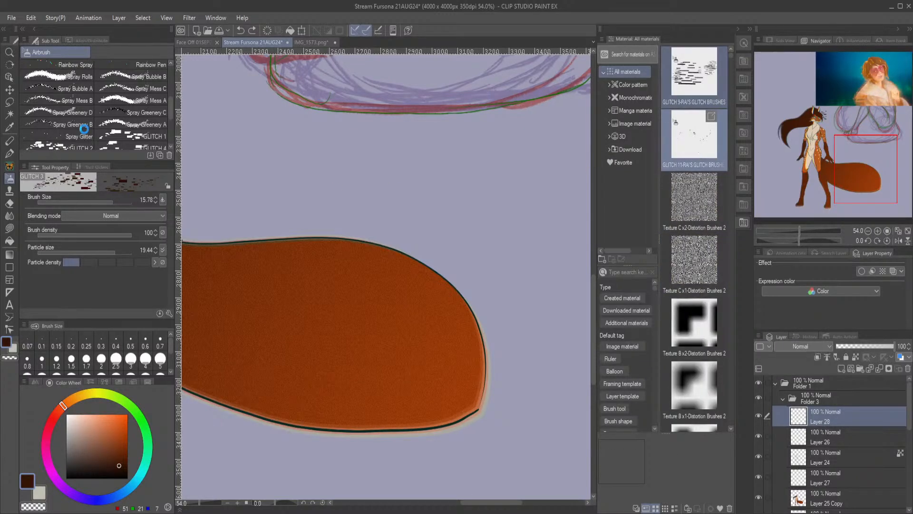
scroll(84, 129, down, 1)
scroll(85, 130, up, 3)
scroll(84, 130, up, 5)
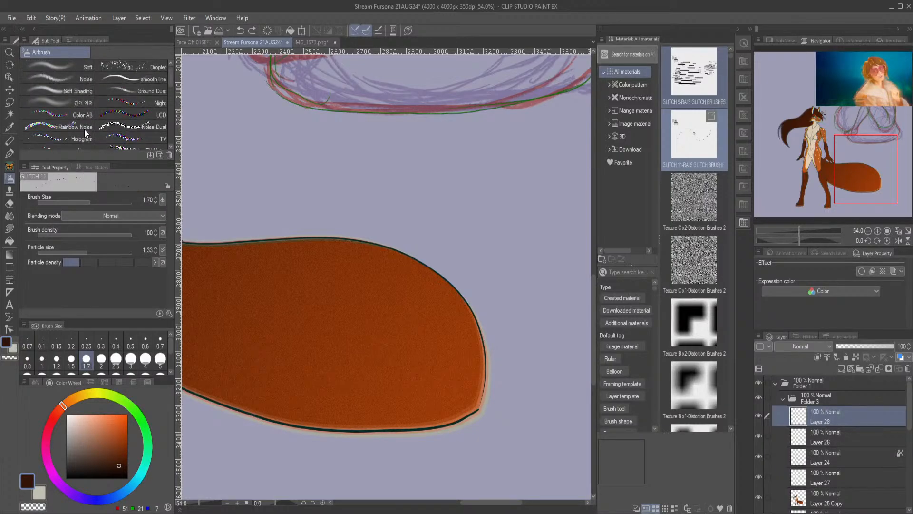
Try the Color Jitter Spray airbrush across the tip of the fox's tail and undo the stroke.
click(76, 81)
click(131, 138)
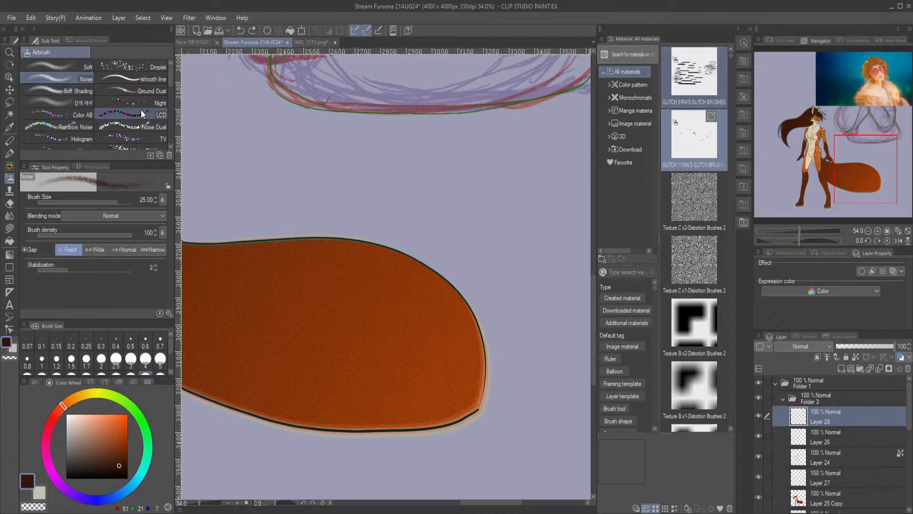
scroll(132, 136, down, 1)
click(70, 115)
click(66, 104)
click(135, 115)
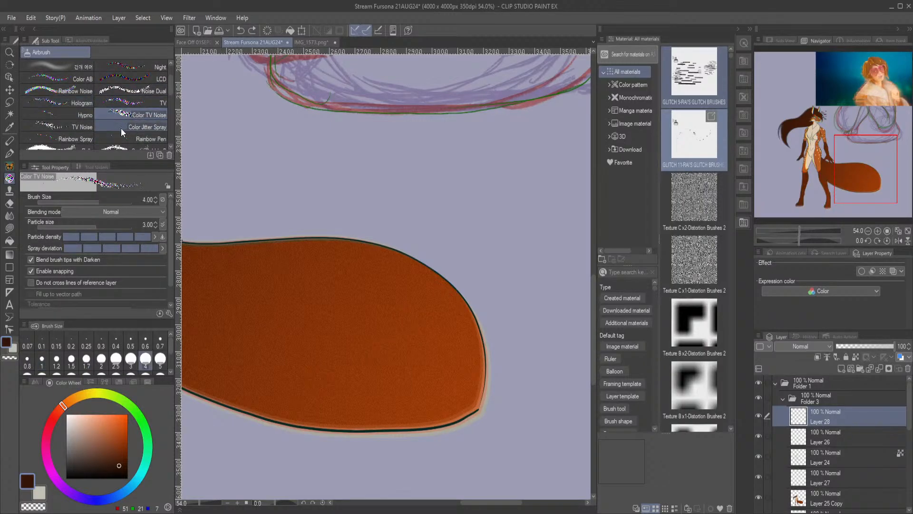
click(121, 128)
mouse_move(476, 305)
mouse_down()
mouse_move(533, 390)
mouse_move(361, 368)
mouse_up()
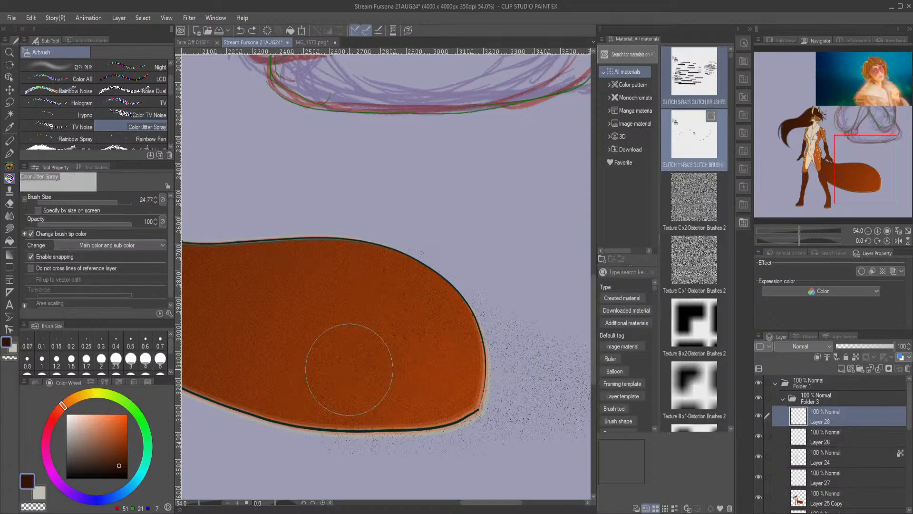
click(237, 31)
Set the Rainbow Spray airbrush's spray deviation to its highest level.
scroll(109, 143, down, 1)
click(74, 125)
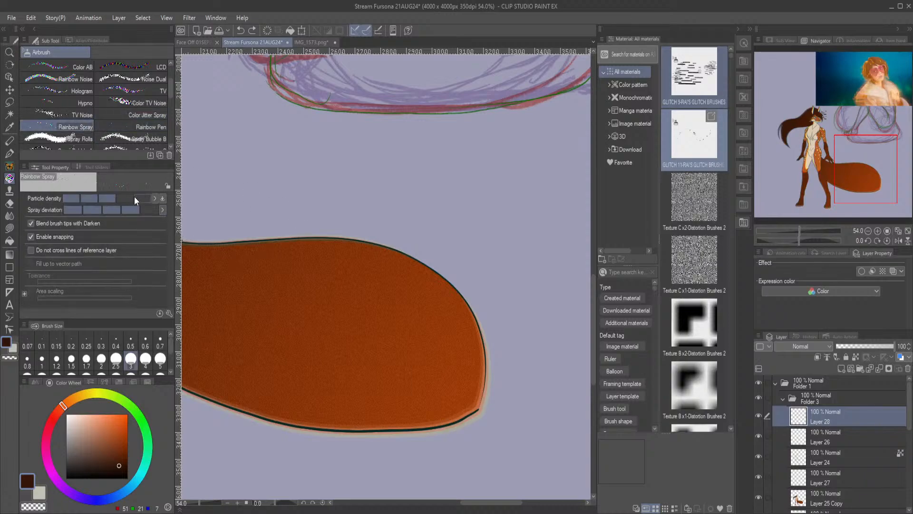
click(93, 210)
scroll(95, 110, down, 2)
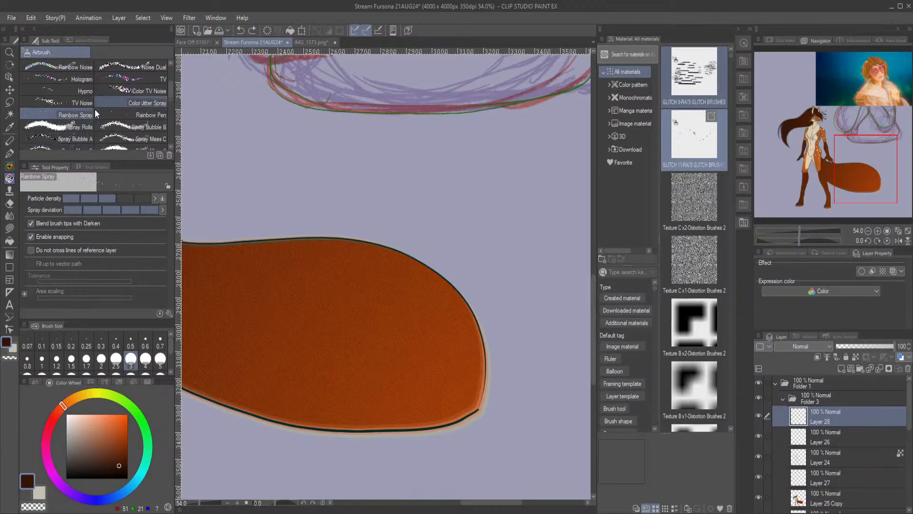
Compare the previews of the Spray Mess C, Spray Bubble A, Spray Greenery and GLITCH 1 airbrushes.
click(103, 125)
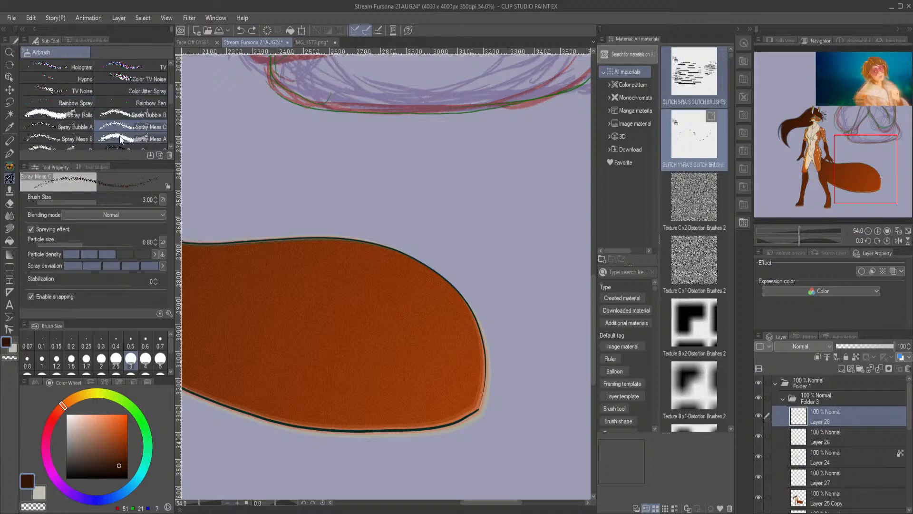
click(67, 128)
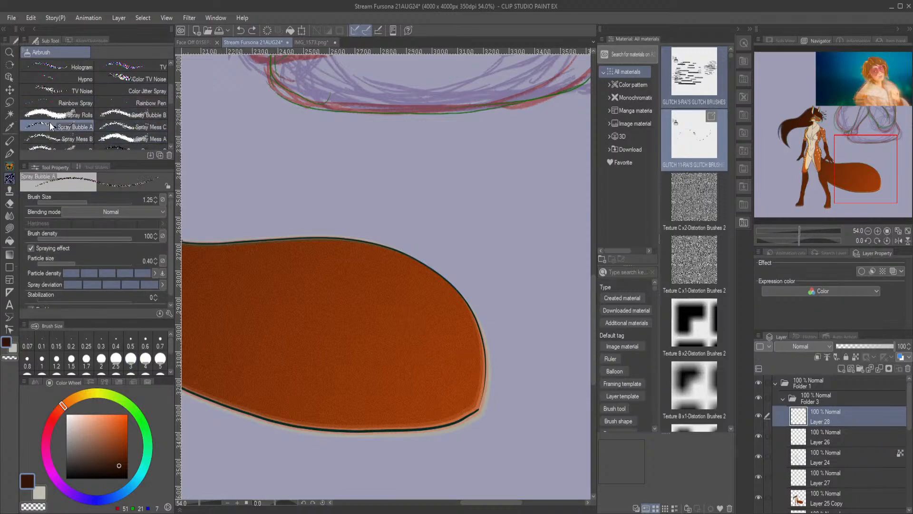
scroll(62, 128, down, 2)
click(61, 124)
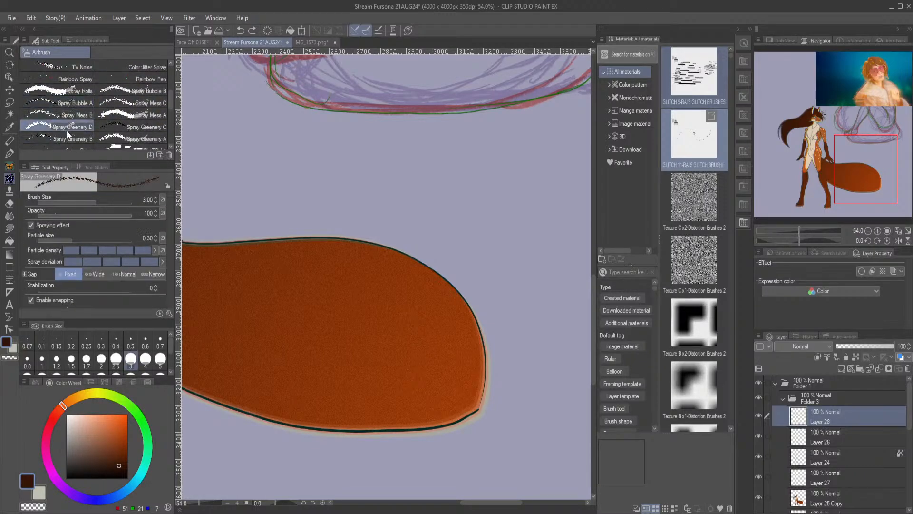
click(71, 137)
scroll(115, 139, down, 2)
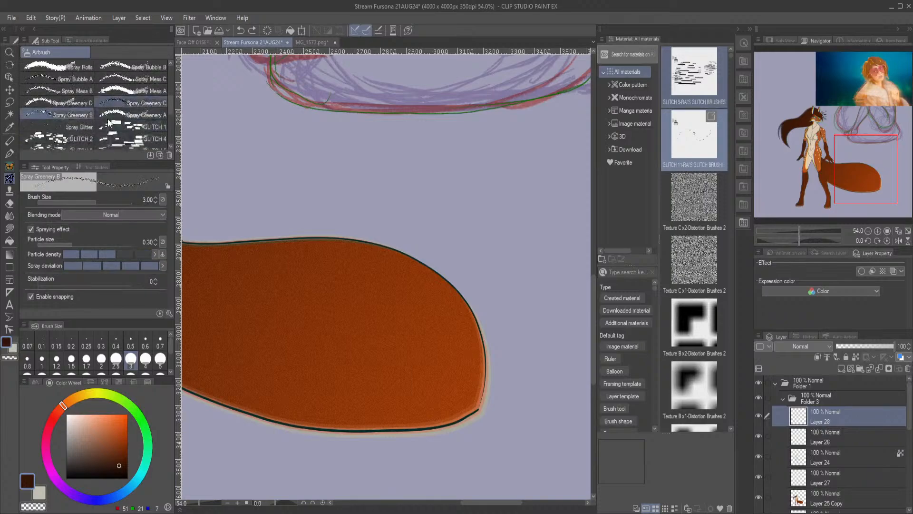
click(110, 125)
scroll(70, 127, down, 2)
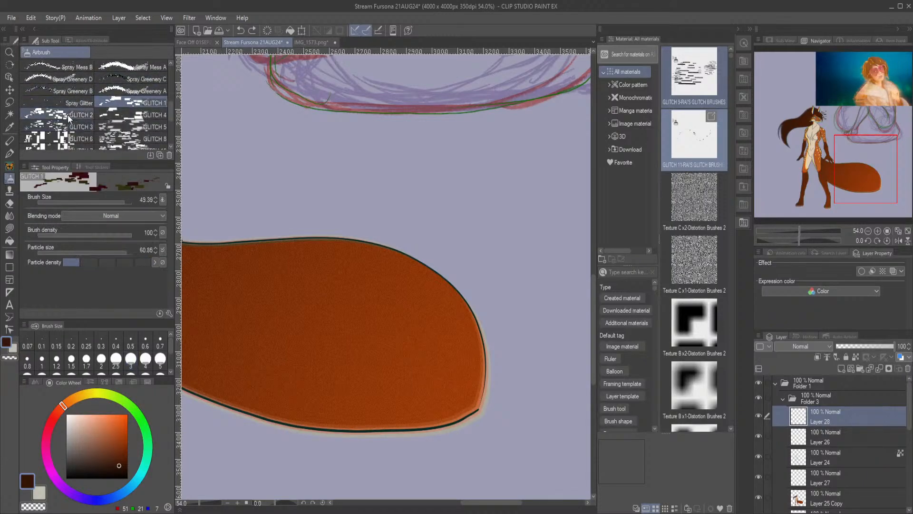
Choose the GLITCH 5 airbrush and set its brush size to 39.44.
click(68, 115)
click(110, 126)
scroll(110, 126, down, 1)
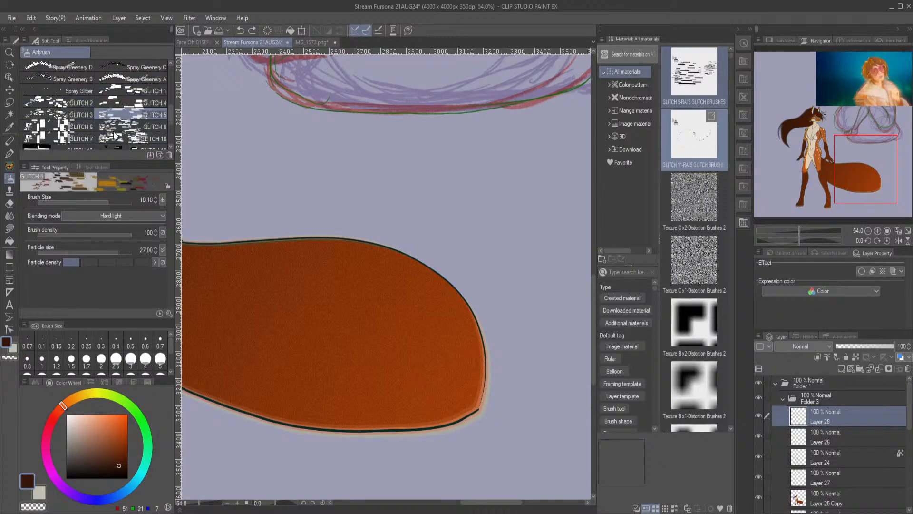
scroll(314, 185, down, 2)
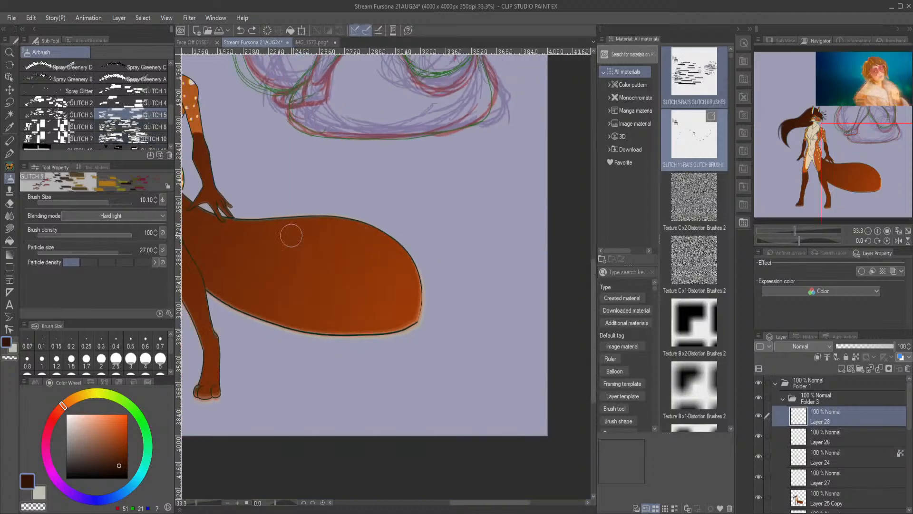
scroll(439, 234, up, 1)
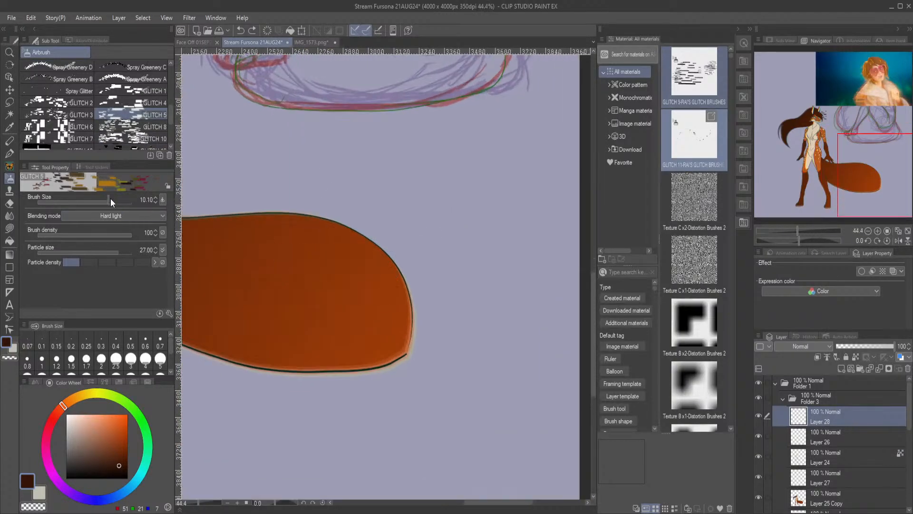
drag(115, 202, 121, 200)
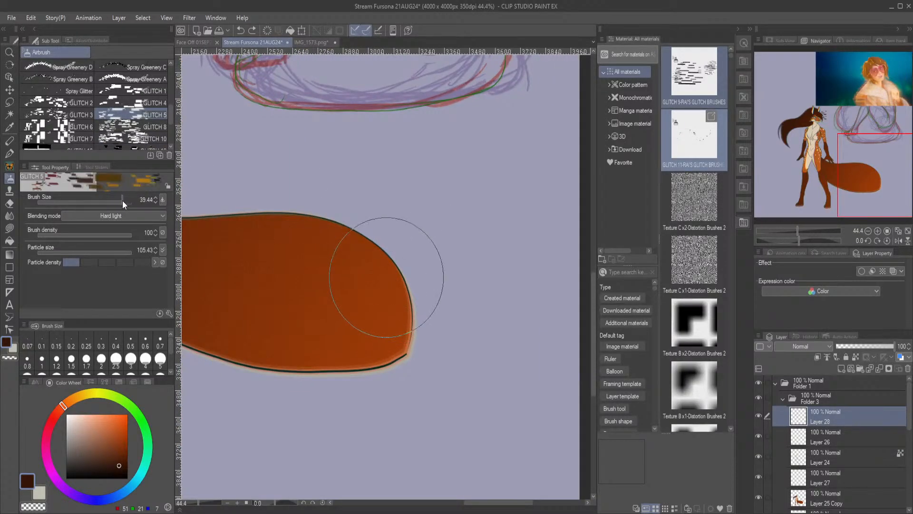
Go through the GLITCH 13, 11 and 9 airbrushes and examine the pixel blocks around the fox's head.
scroll(105, 132, down, 3)
click(116, 117)
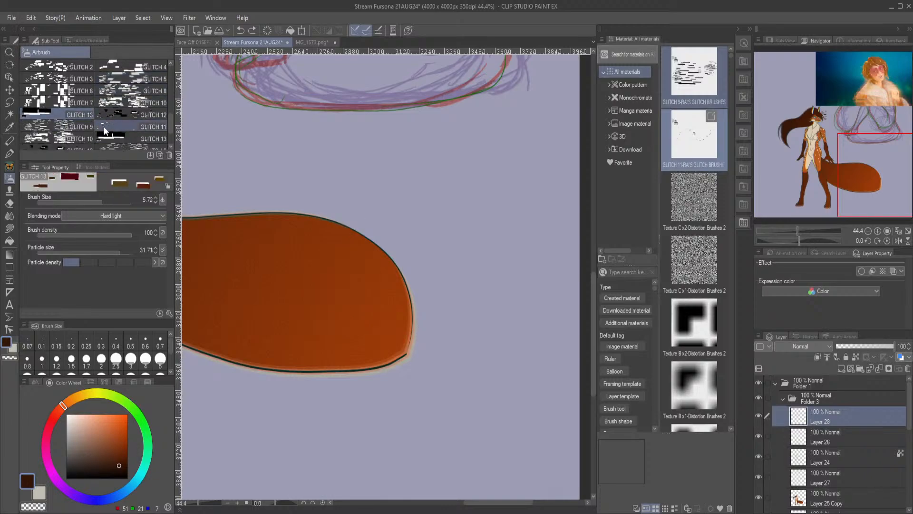
click(73, 128)
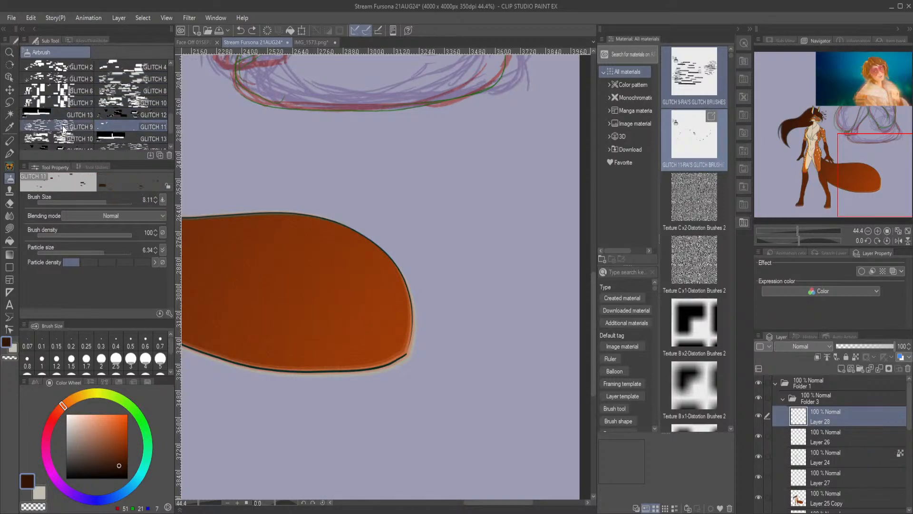
drag(878, 154, 817, 121)
scroll(809, 152, down, 4)
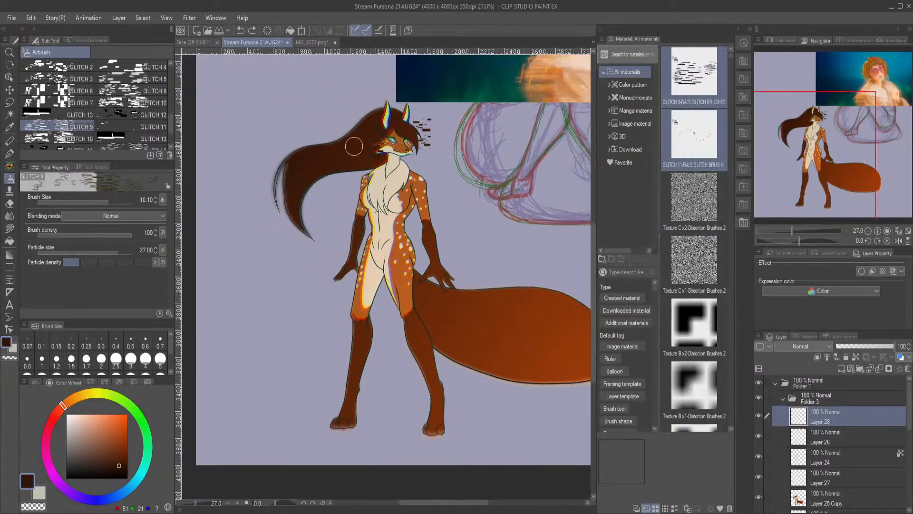
scroll(402, 105, up, 2)
scroll(369, 113, up, 2)
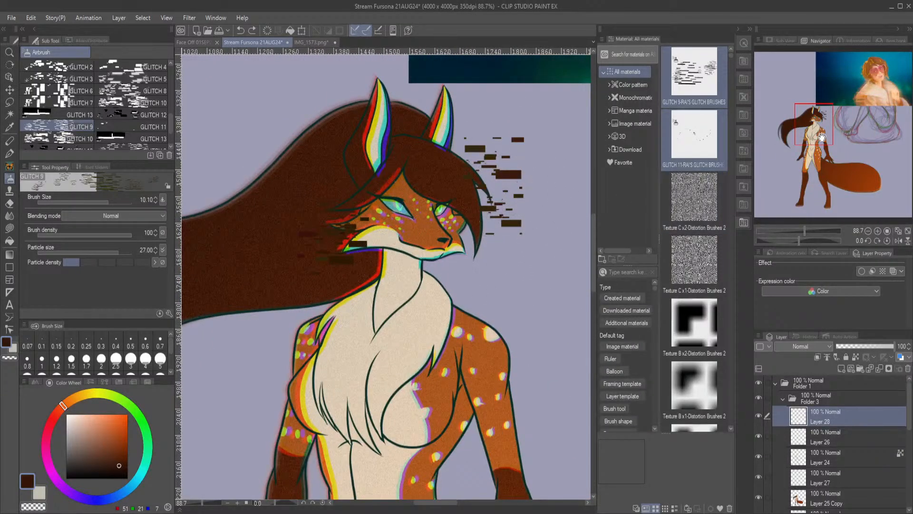
drag(820, 134, 822, 136)
scroll(461, 218, down, 3)
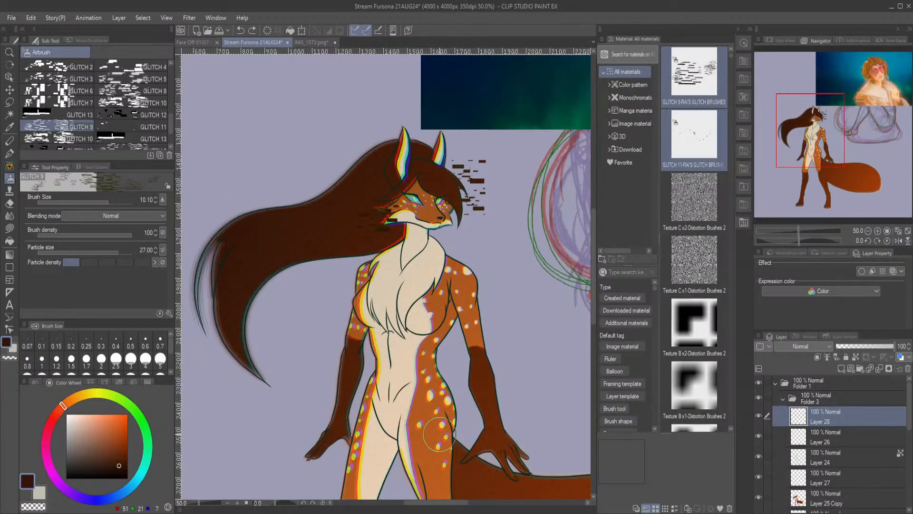
Sample the orange-brown fur colour from the reference sketch's legs in the Sub View.
click(780, 41)
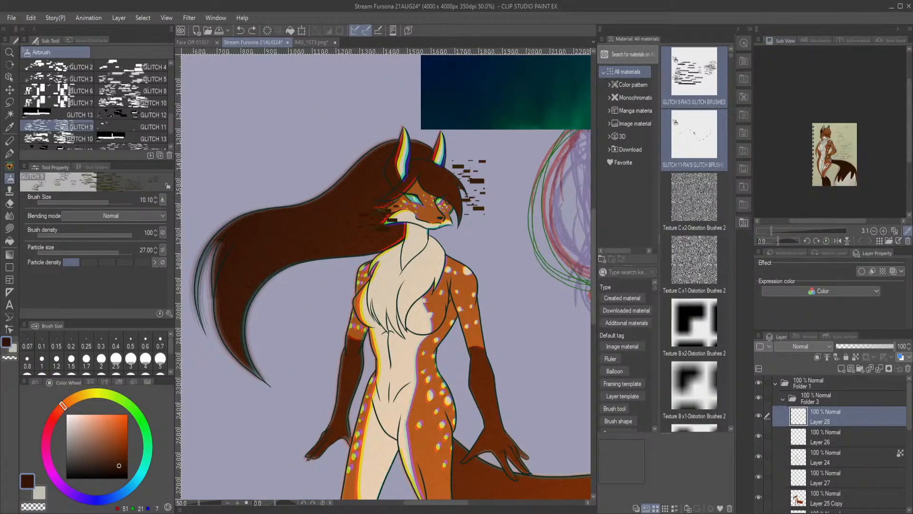
scroll(826, 166, up, 5)
click(834, 177)
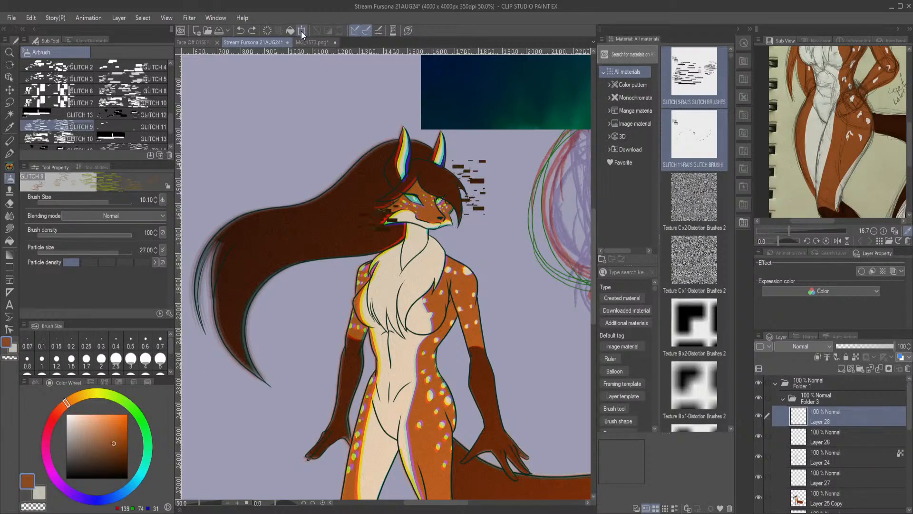
Hide Layer 25 Copy and show Layer 25 with the fox's flat colours.
scroll(841, 495, down, 3)
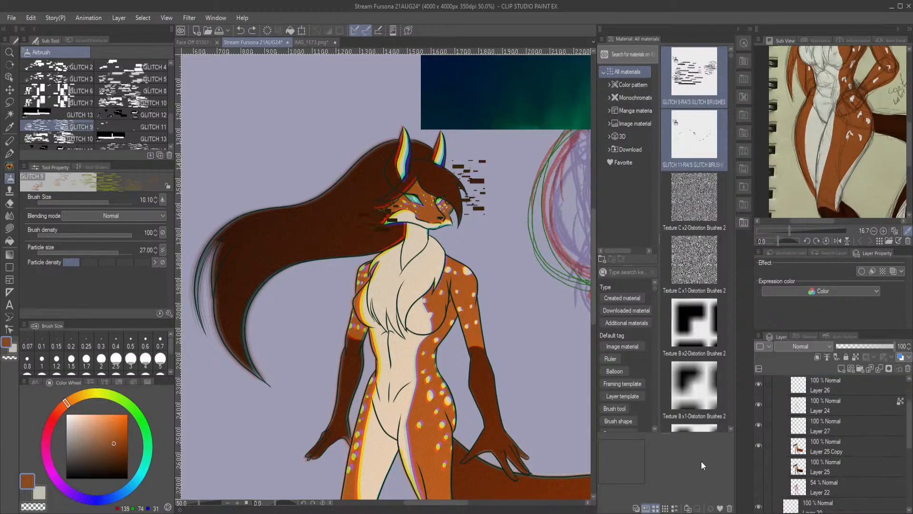
click(760, 445)
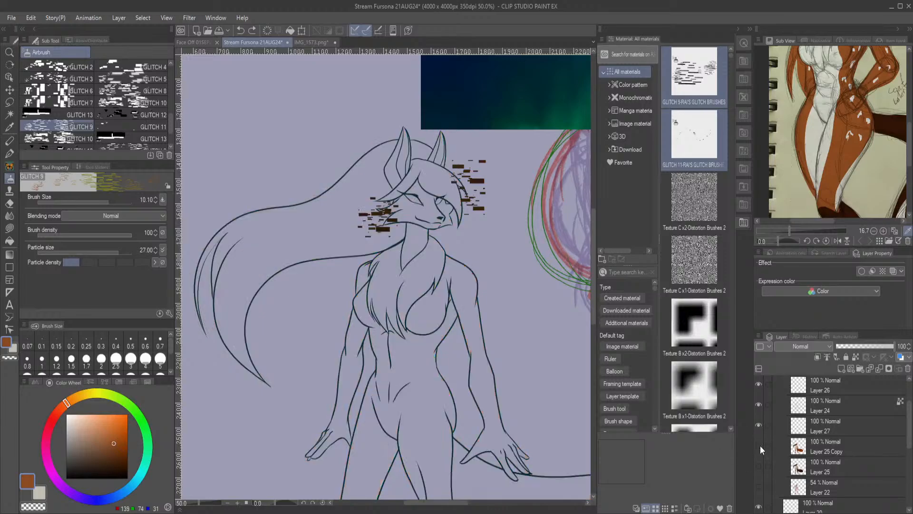
click(759, 464)
Try the GLITCH 9 airbrush across the fox's hips and undo the stroke.
scroll(393, 264, down, 3)
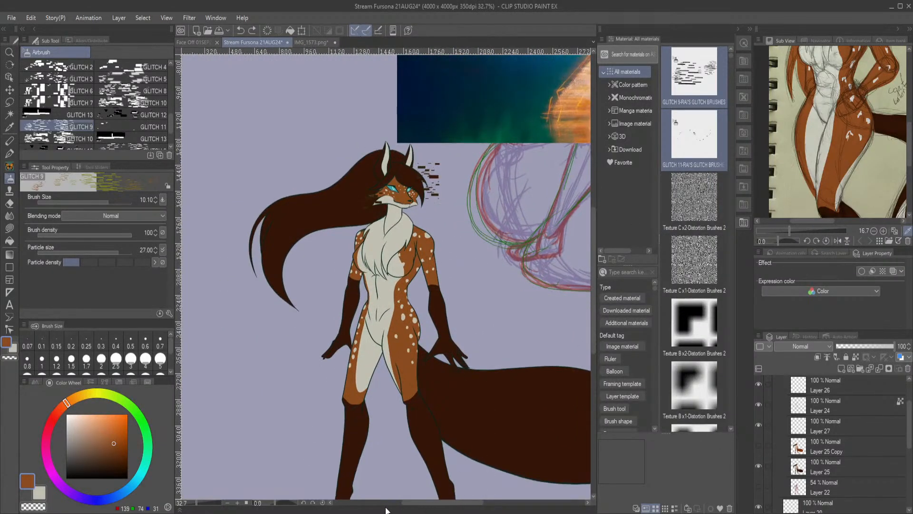
drag(408, 504, 426, 506)
scroll(296, 364, down, 1)
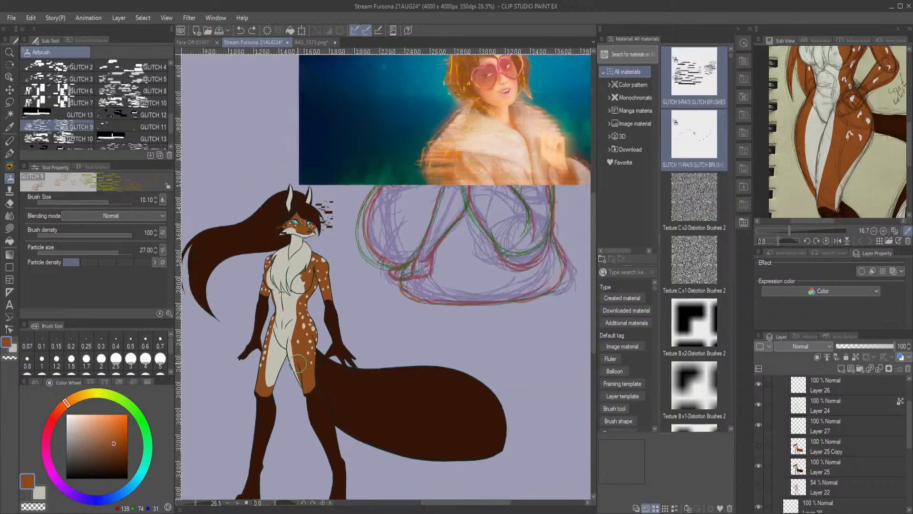
scroll(297, 364, up, 1)
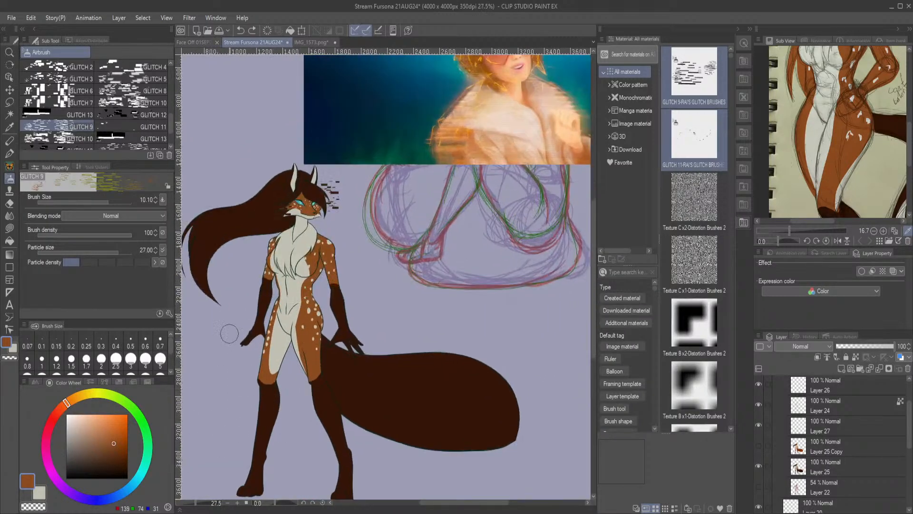
drag(350, 347, 316, 349)
click(240, 32)
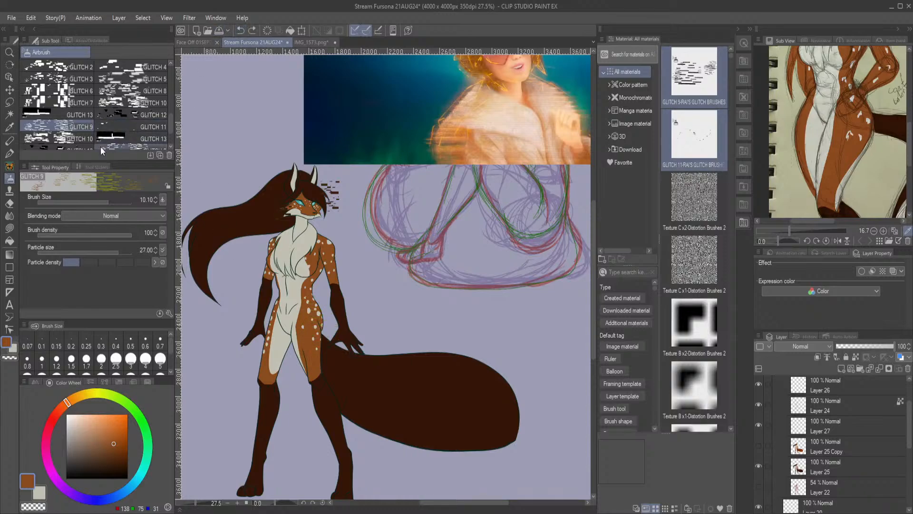
Try the GLITCH 5 airbrush across the fox's legs and tail and undo the coloured blocks.
click(70, 138)
scroll(114, 151, down, 1)
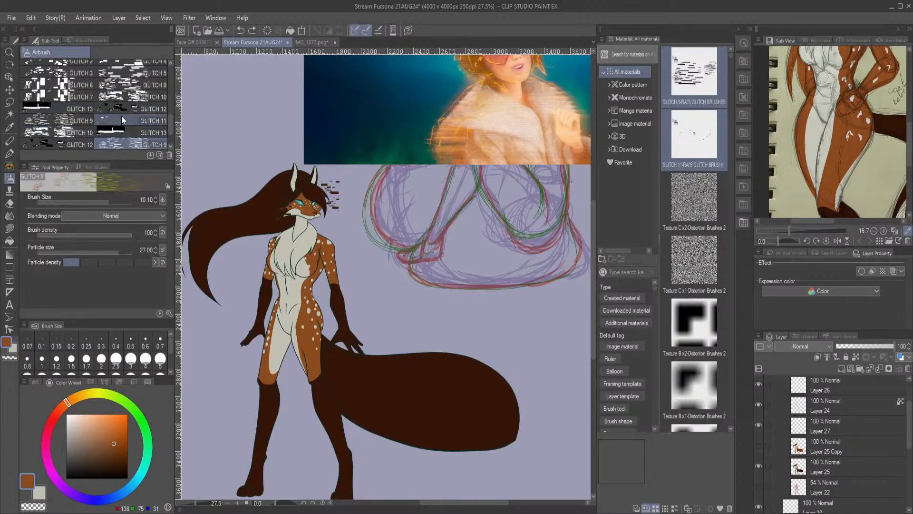
click(125, 73)
mouse_move(214, 328)
mouse_down()
mouse_move(284, 361)
mouse_move(283, 411)
mouse_move(428, 404)
mouse_up()
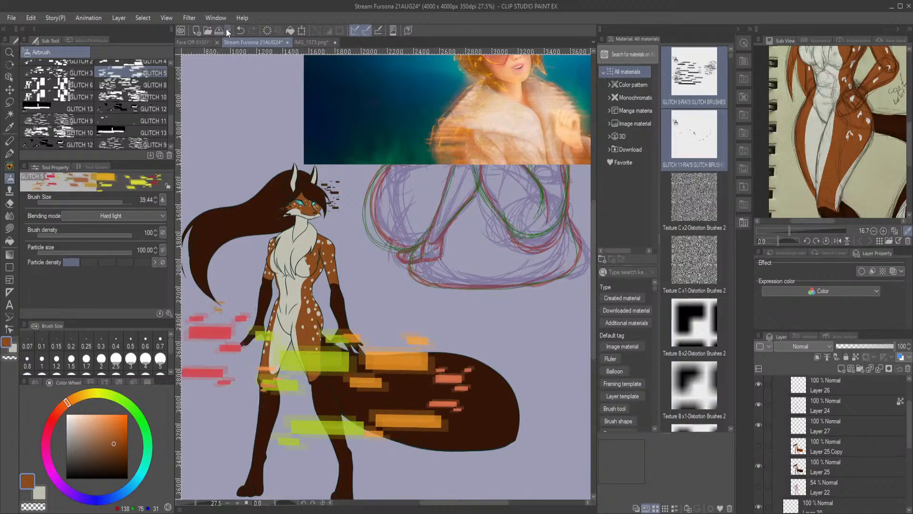
click(240, 30)
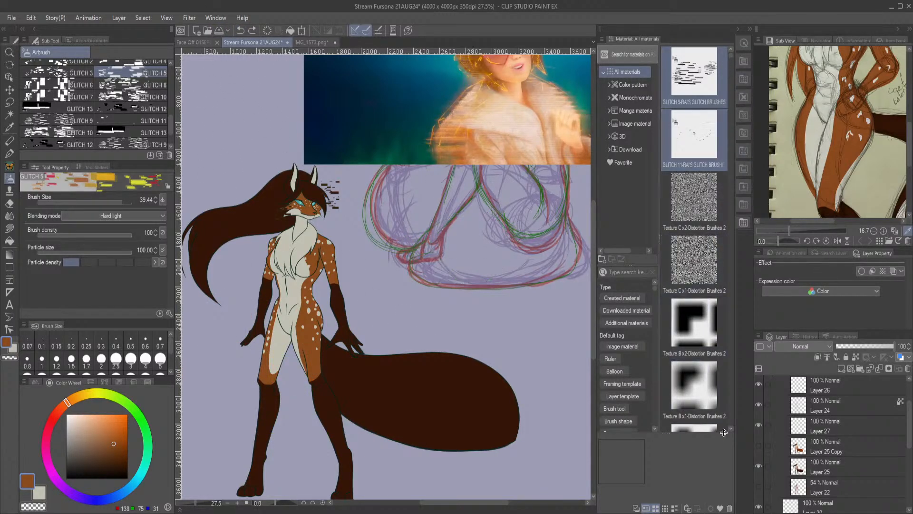
Select the [H] Graffiti brush material and spray GLITCH 5 pixel blocks across the tip of the fox's tail.
scroll(731, 429, down, 3)
scroll(731, 428, down, 2)
click(694, 261)
drag(482, 406, 550, 398)
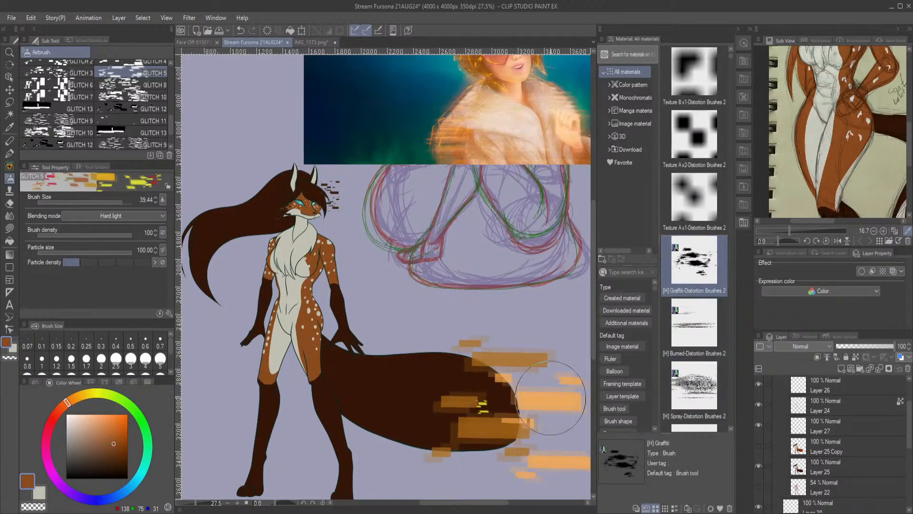
Undo the GLITCH 5 blocks sprayed across the tip of the fox's tail.
key(ctrl+z)
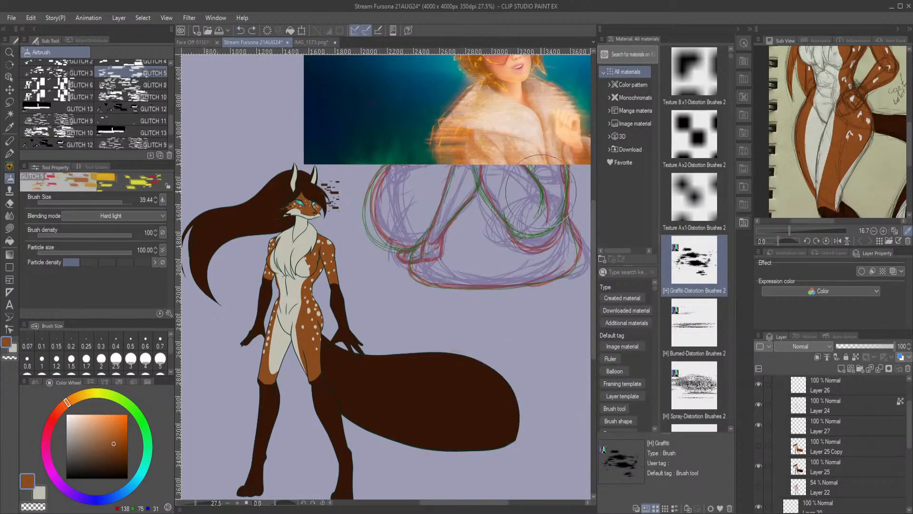
Look through the downloaded brush materials, including the Pixel Brushes Mega Pack, for other glitch-style brushes.
scroll(682, 255, down, 3)
scroll(682, 257, down, 3)
scroll(684, 260, down, 5)
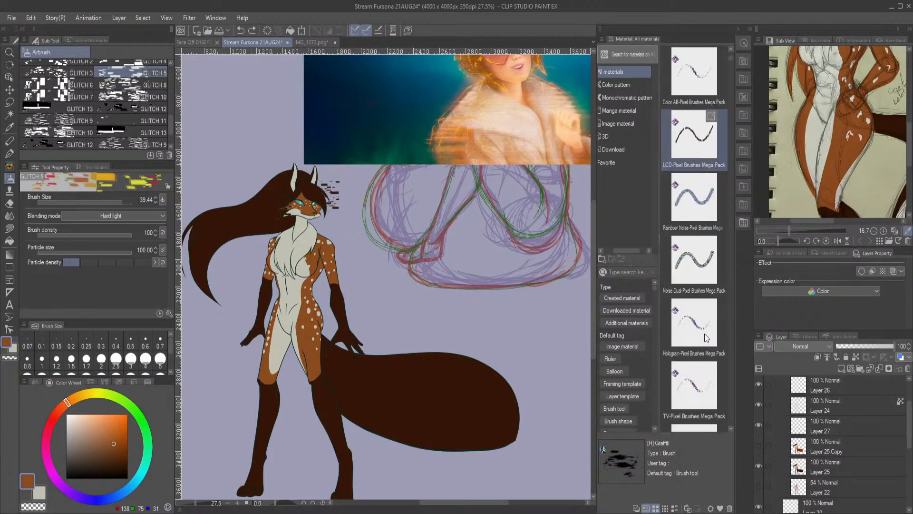
scroll(701, 350, down, 6)
scroll(701, 349, down, 6)
scroll(694, 372, down, 2)
scroll(697, 374, down, 1)
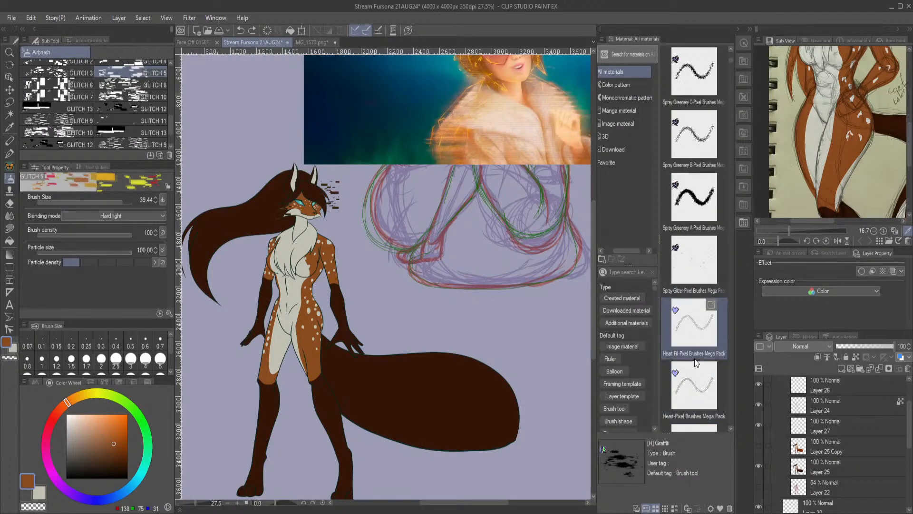
scroll(678, 328, down, 5)
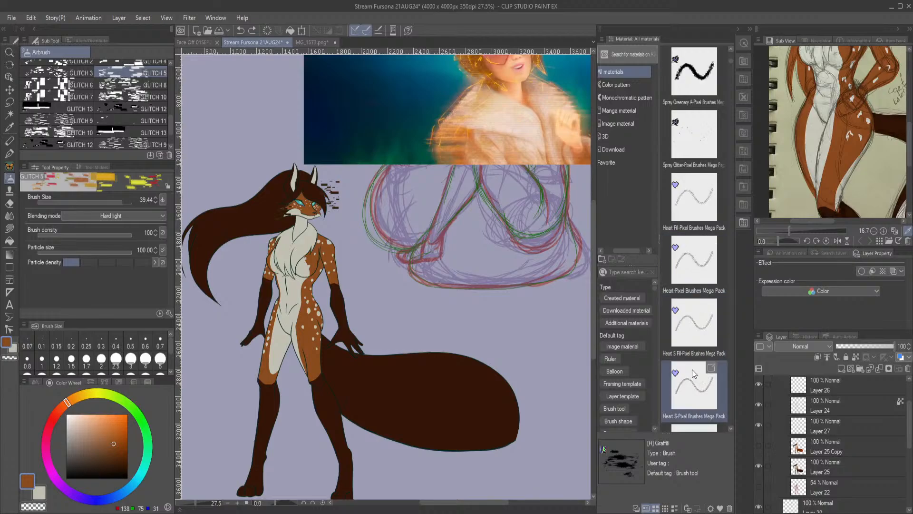
Try the GLITCH 11 airbrush at brush size 100 beside the fox's torso, undo the red blocks and reduce the size to 11.23.
click(108, 146)
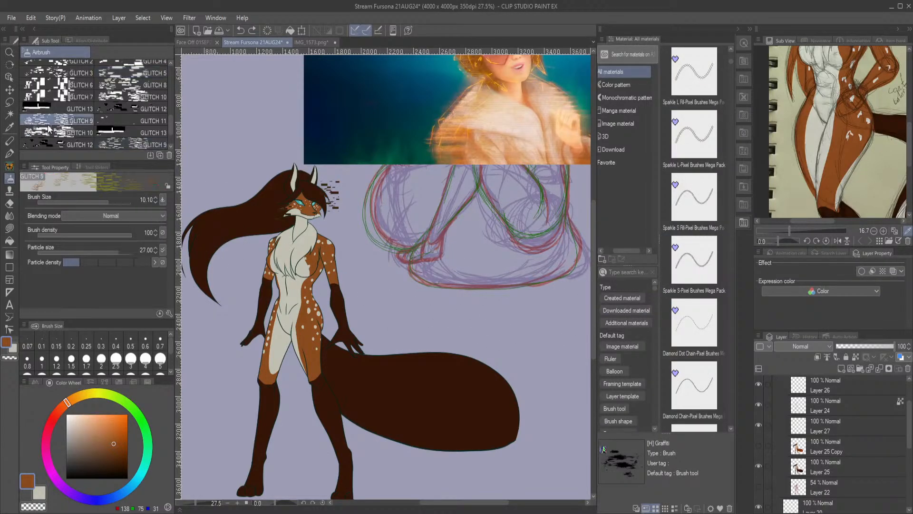
click(50, 136)
click(47, 85)
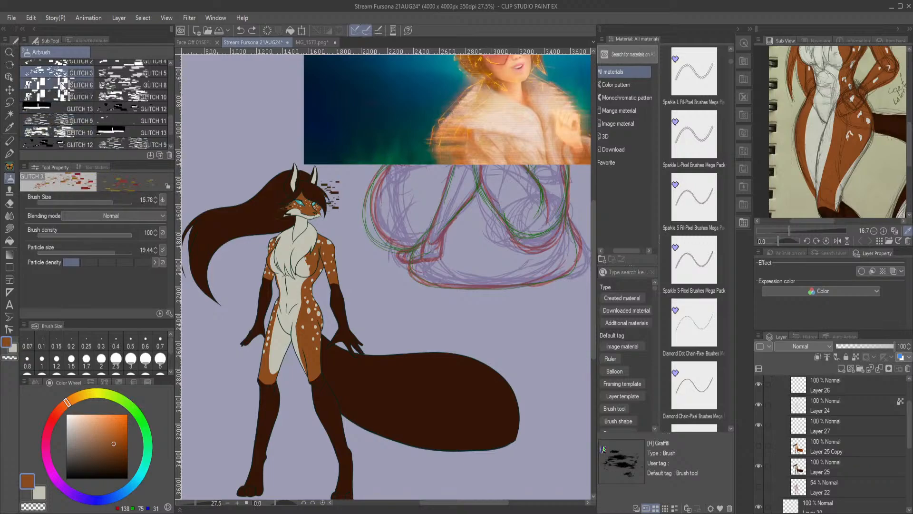
scroll(95, 104, down, 3)
click(84, 124)
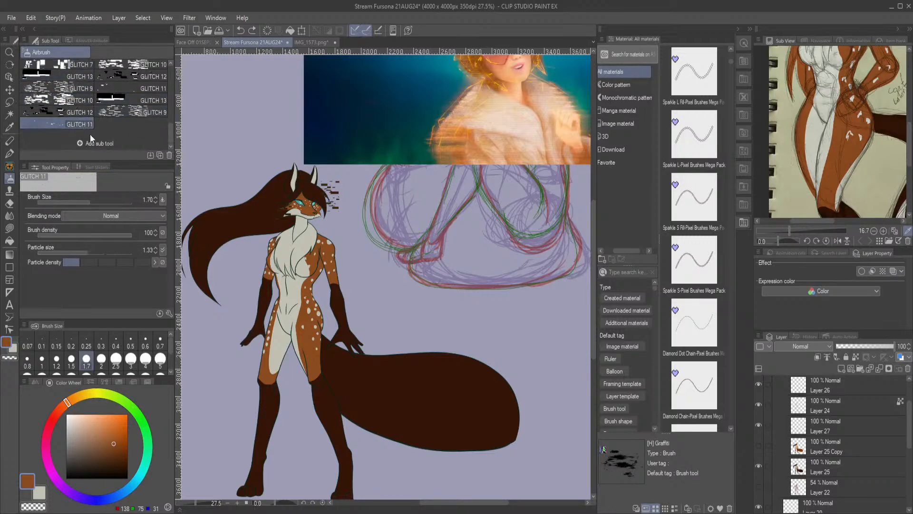
drag(117, 203, 143, 205)
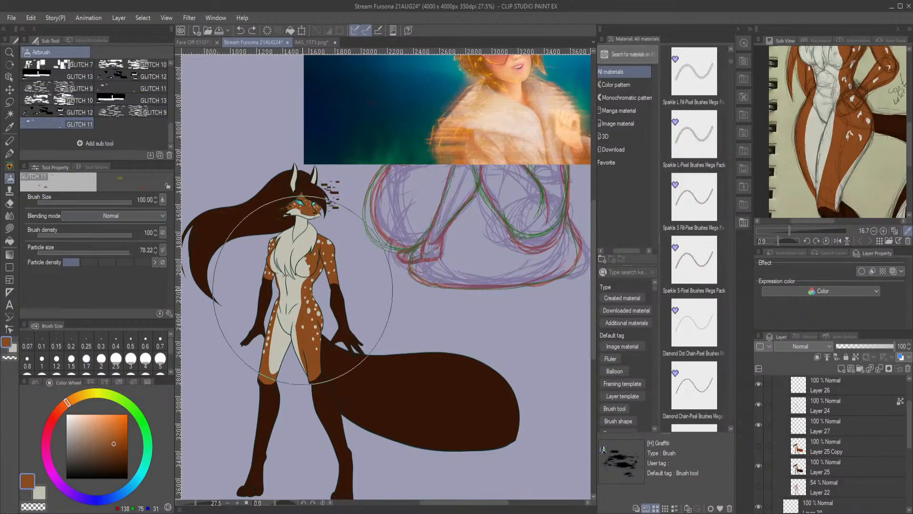
click(355, 278)
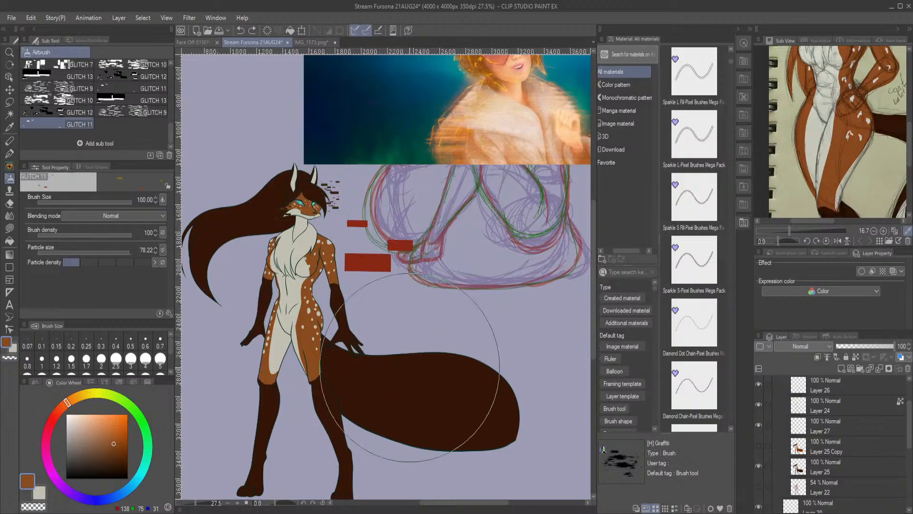
click(240, 30)
click(111, 203)
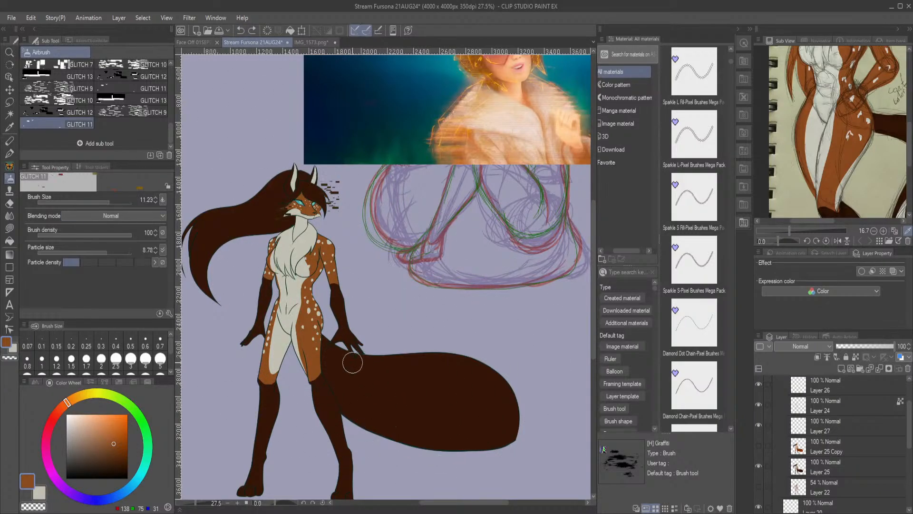
Show the Navigator, collapse the Material palette and frame the tip of the fox's tail.
click(813, 40)
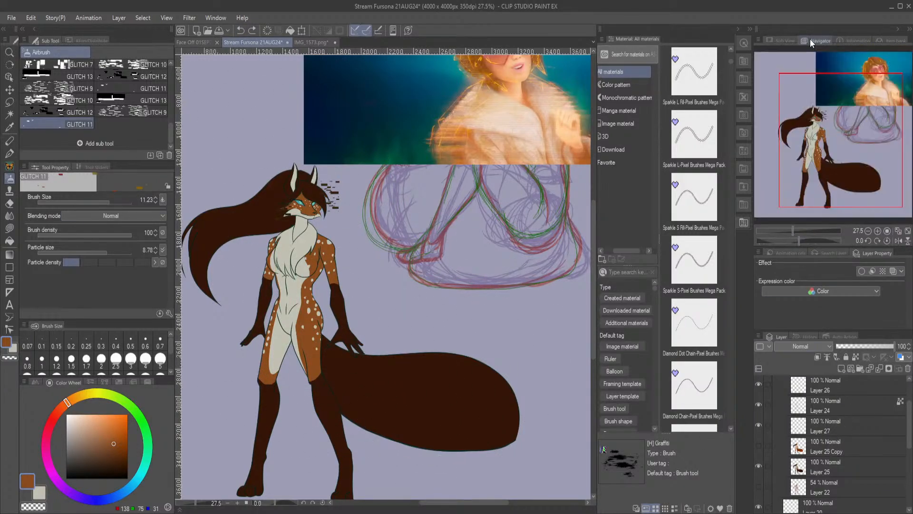
drag(784, 98, 818, 138)
scroll(576, 338, up, 2)
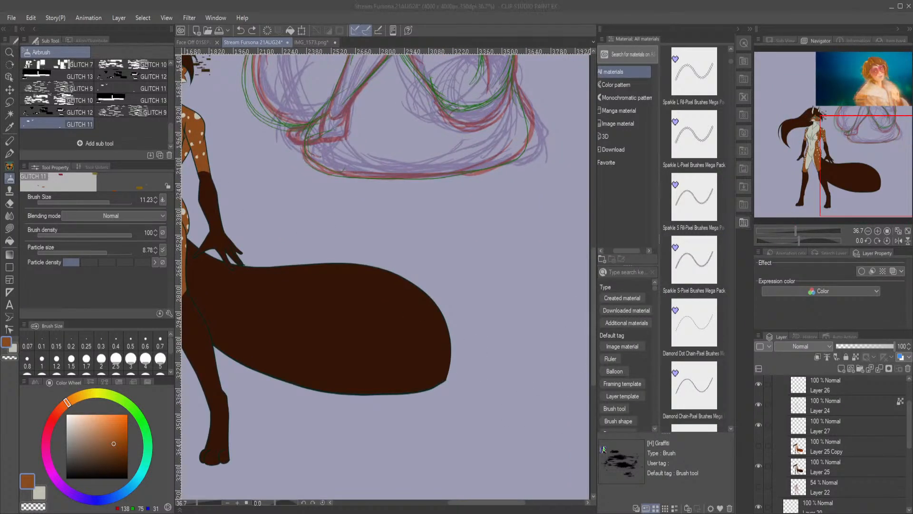
click(417, 319)
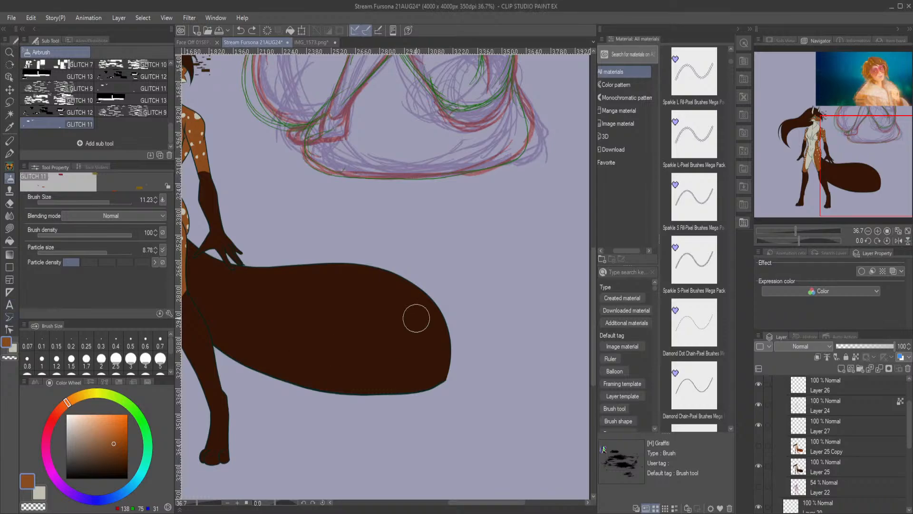
click(744, 222)
scroll(612, 333, up, 3)
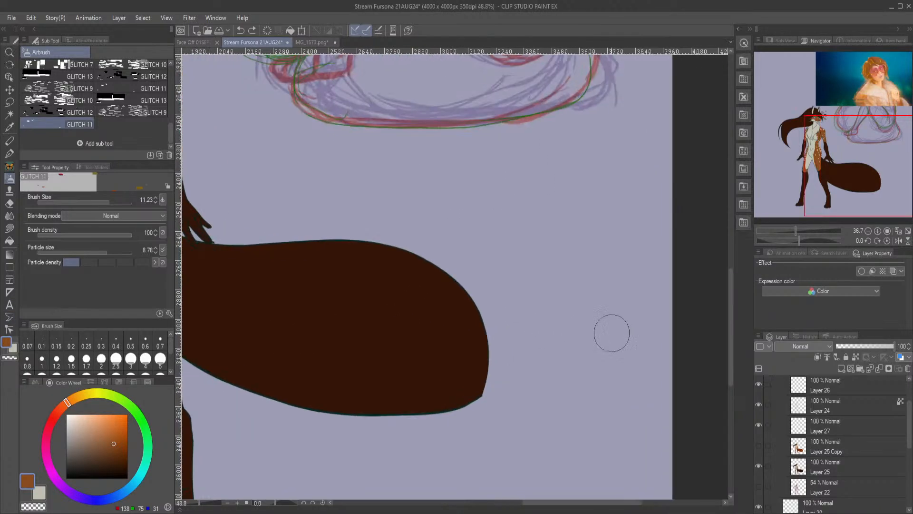
Try GLITCH 11 at brush size 31.26 and particle size 4.02 across the tail tip and undo the coloured specks.
drag(123, 204, 99, 208)
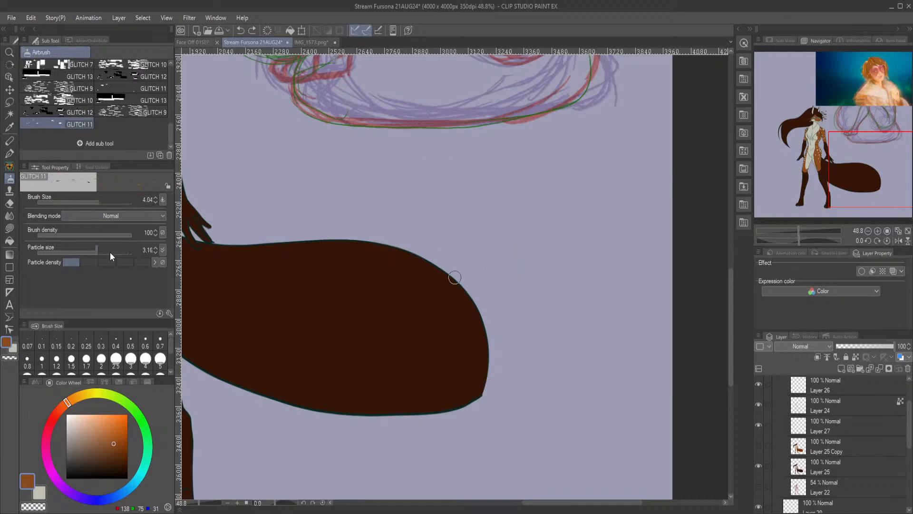
drag(115, 252, 79, 253)
click(118, 199)
mouse_move(423, 244)
mouse_down()
mouse_move(478, 288)
mouse_move(435, 386)
mouse_move(381, 396)
mouse_move(535, 349)
mouse_move(413, 380)
mouse_move(495, 431)
mouse_move(451, 298)
mouse_move(416, 321)
mouse_up()
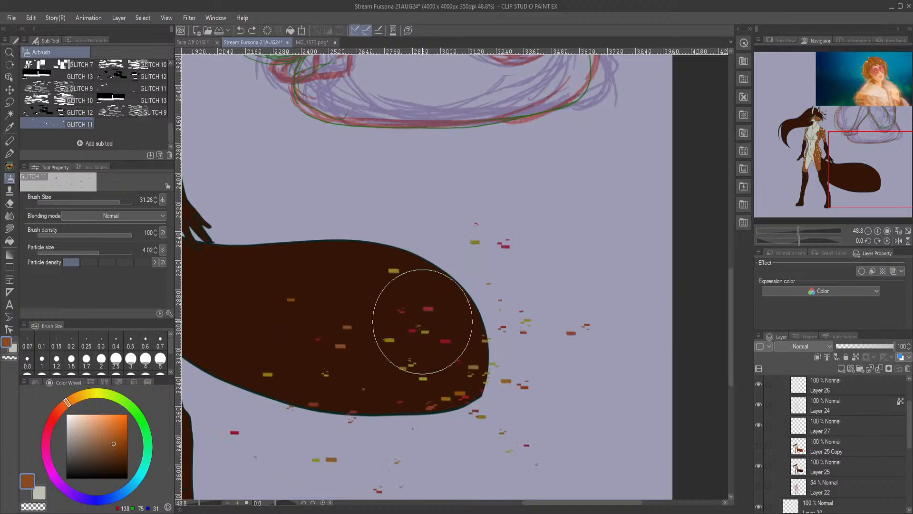
click(242, 29)
Try GLITCH 11 at brush size 17.89 and particle size 2.30 over the tail tip and undo the stroke.
click(101, 201)
mouse_move(506, 306)
mouse_down()
mouse_move(430, 416)
mouse_move(472, 384)
mouse_move(354, 411)
mouse_move(258, 417)
mouse_move(395, 372)
mouse_move(440, 309)
mouse_move(487, 301)
mouse_up()
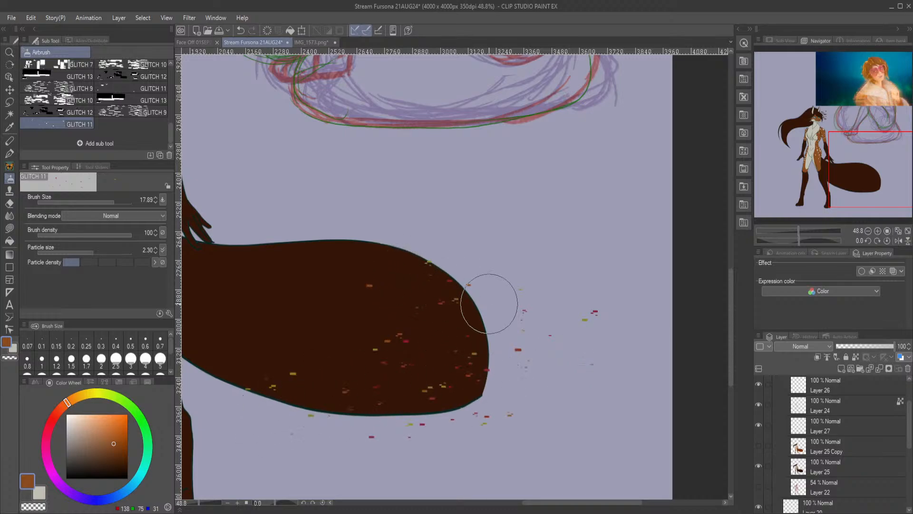
scroll(487, 300, down, 2)
click(240, 31)
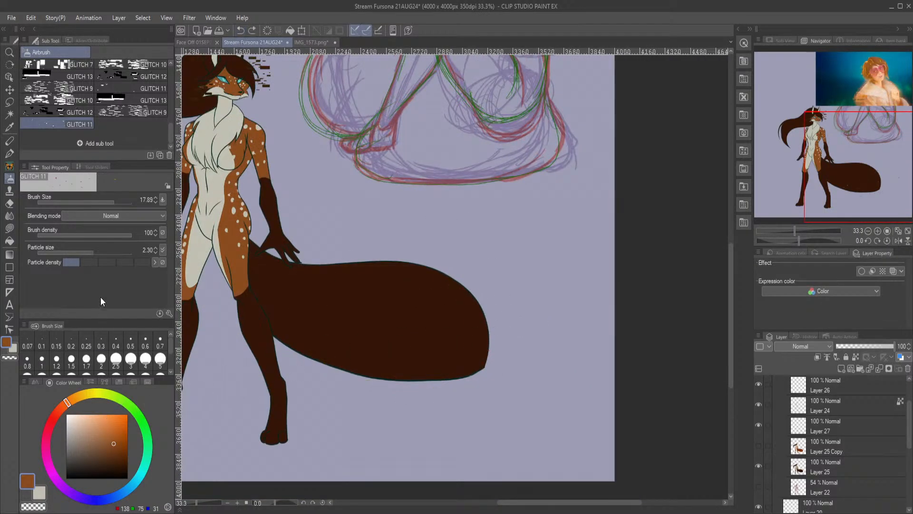
Look through the glitch, spray, rainbow and noise airbrushes for one that suits the tail's pixel effect.
click(78, 85)
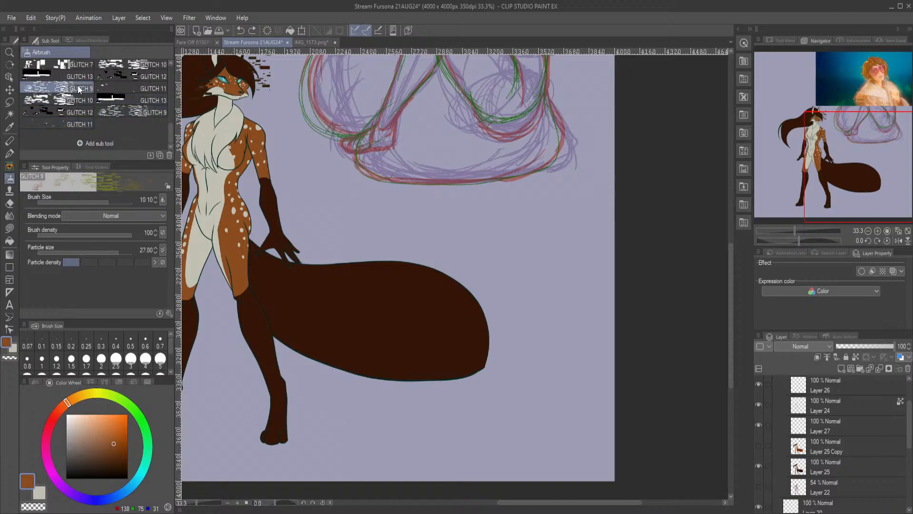
click(69, 78)
scroll(64, 78, up, 5)
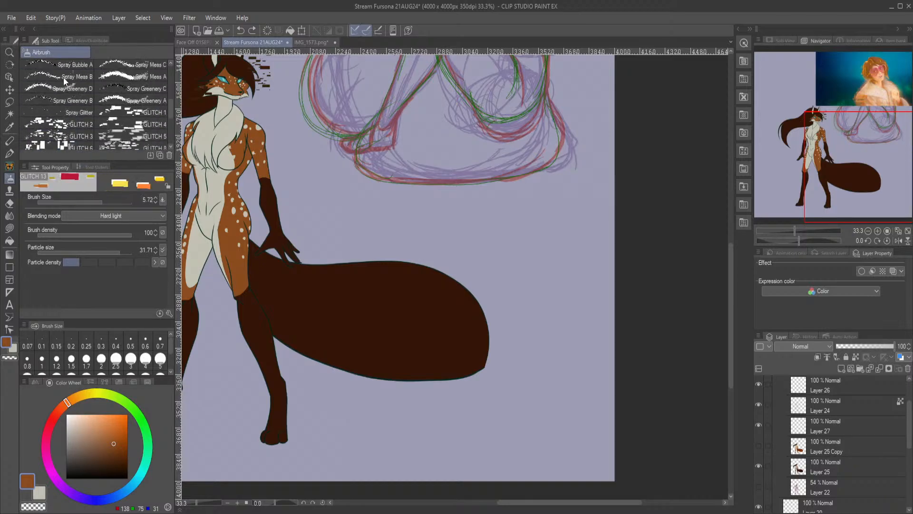
click(62, 101)
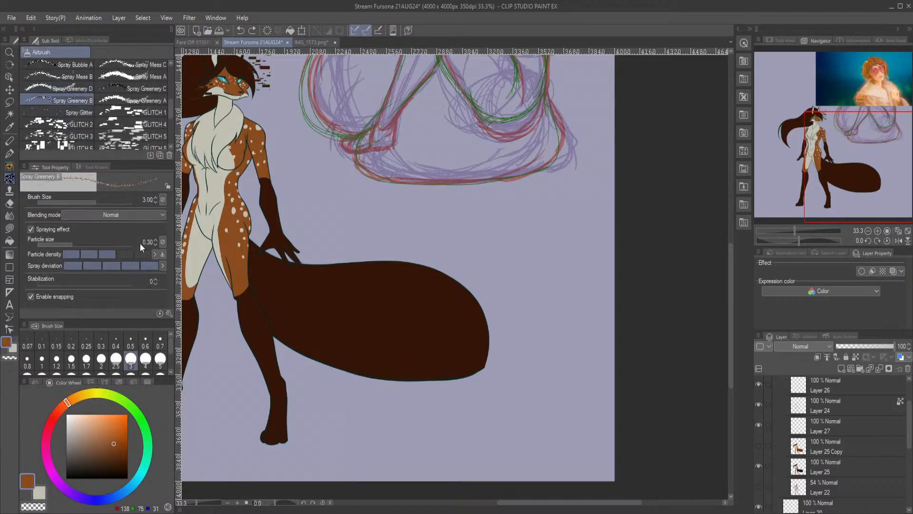
click(133, 76)
scroll(124, 105, up, 3)
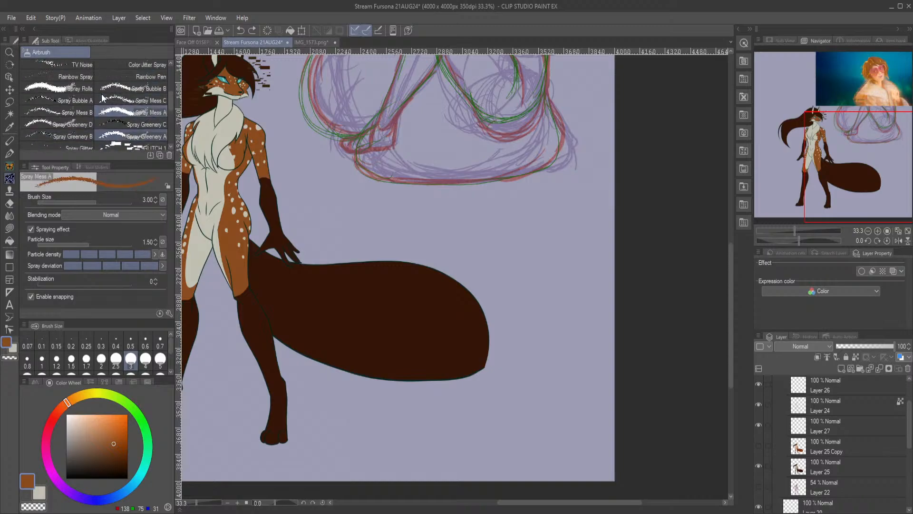
click(71, 71)
click(138, 76)
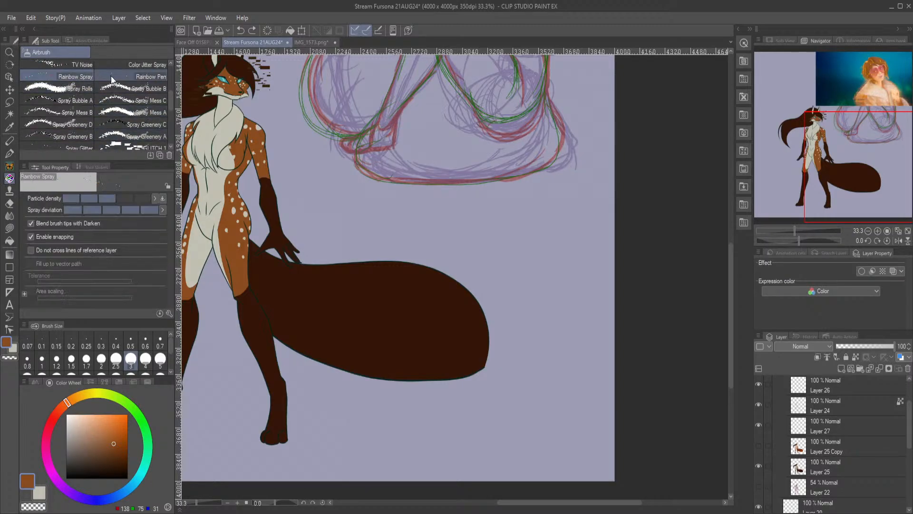
scroll(123, 105, up, 5)
click(123, 111)
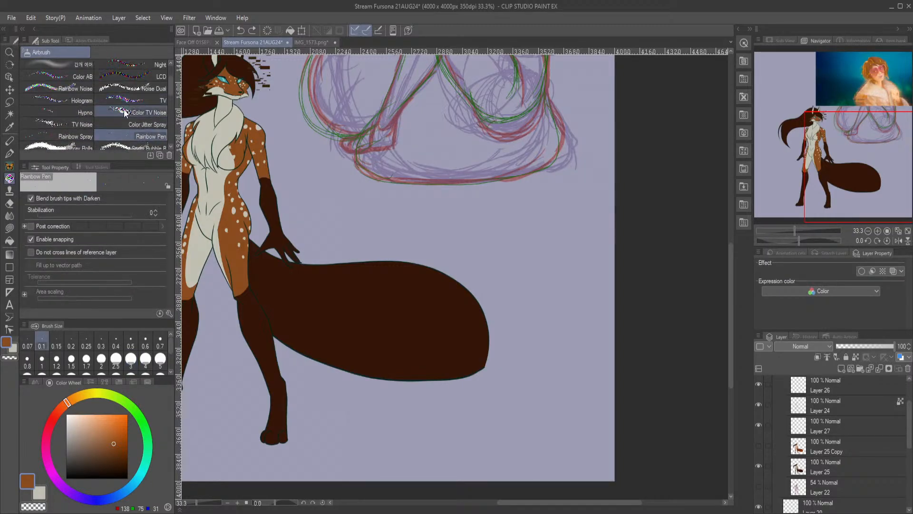
scroll(82, 84, up, 3)
click(79, 111)
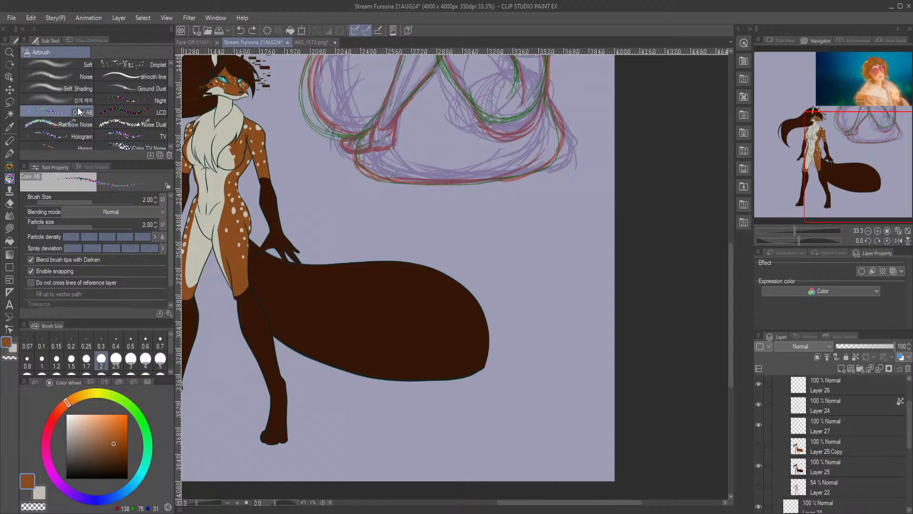
click(128, 124)
scroll(86, 101, down, 3)
scroll(85, 96, down, 3)
Select the TV Noise airbrush at brush size 20.57 and sample the tail's dark brown as the drawing colour.
click(68, 90)
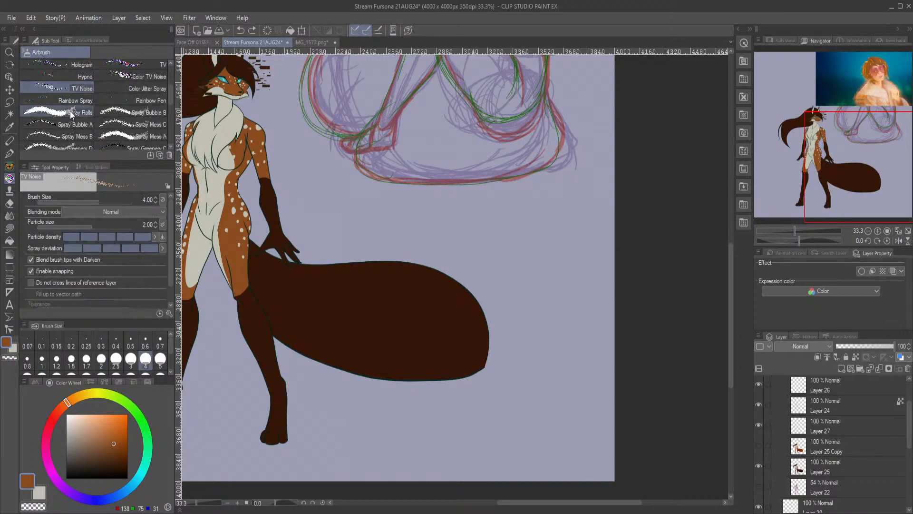
click(116, 199)
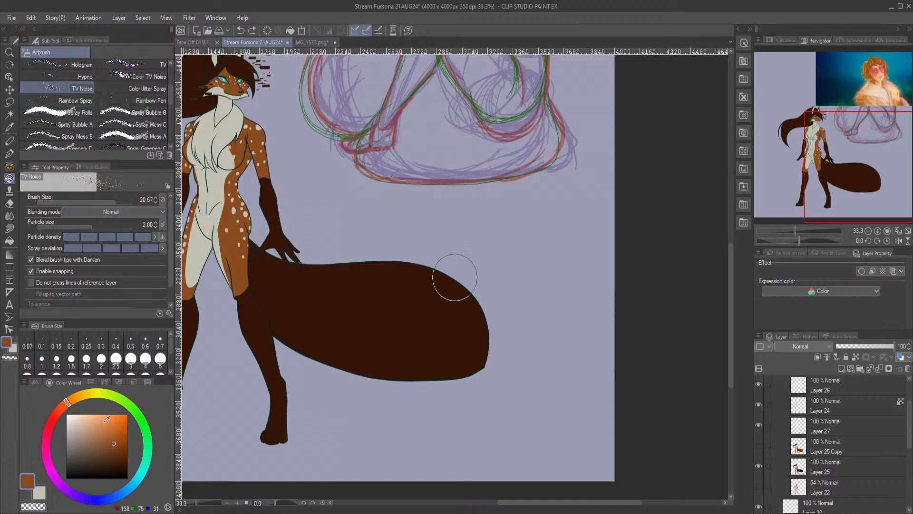
alt+click(390, 276)
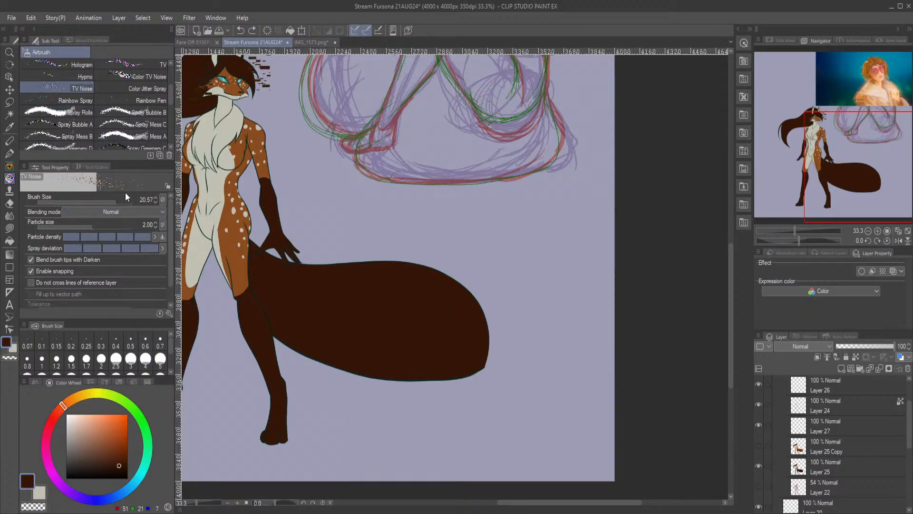
Try TV Noise speckles along the tail's tip and lower edge and undo them.
mouse_move(470, 375)
mouse_down()
mouse_move(487, 346)
mouse_move(463, 312)
mouse_move(452, 372)
mouse_move(484, 356)
mouse_move(455, 291)
mouse_move(389, 367)
mouse_up()
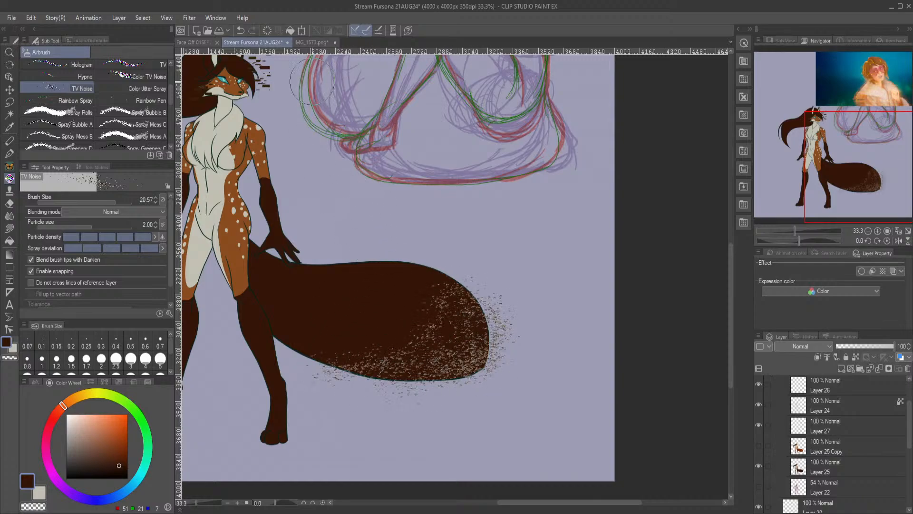
key(ctrl+z)
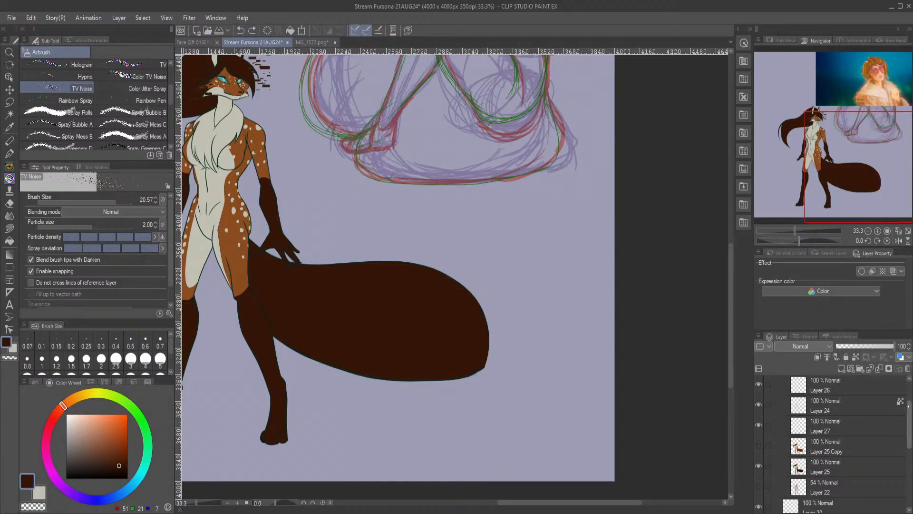
Add a new layer above Layer 26 in Folder 3 and select the GLITCH 8 airbrush.
key(ctrl+shift+n)
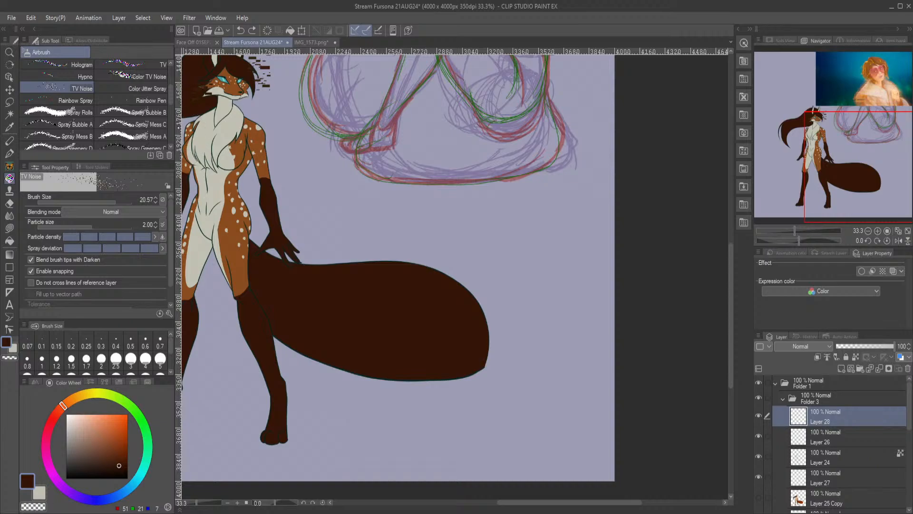
scroll(133, 98, down, 8)
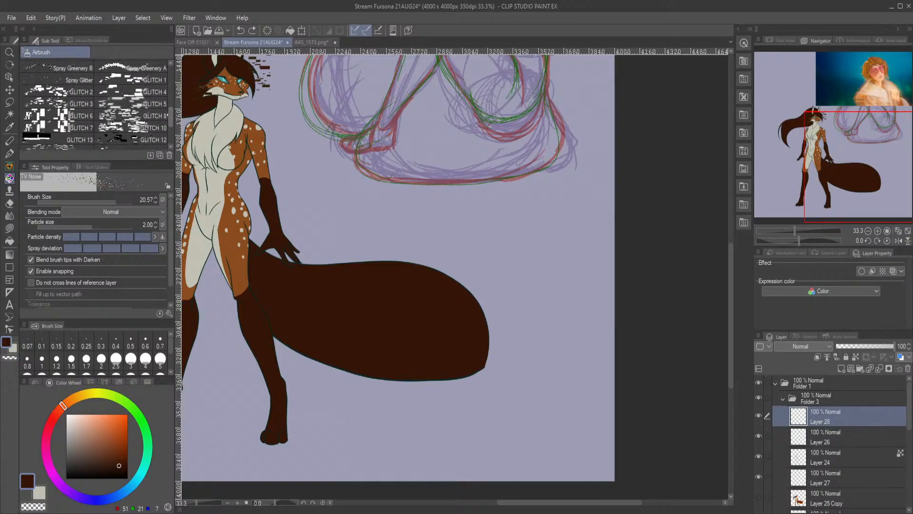
click(131, 109)
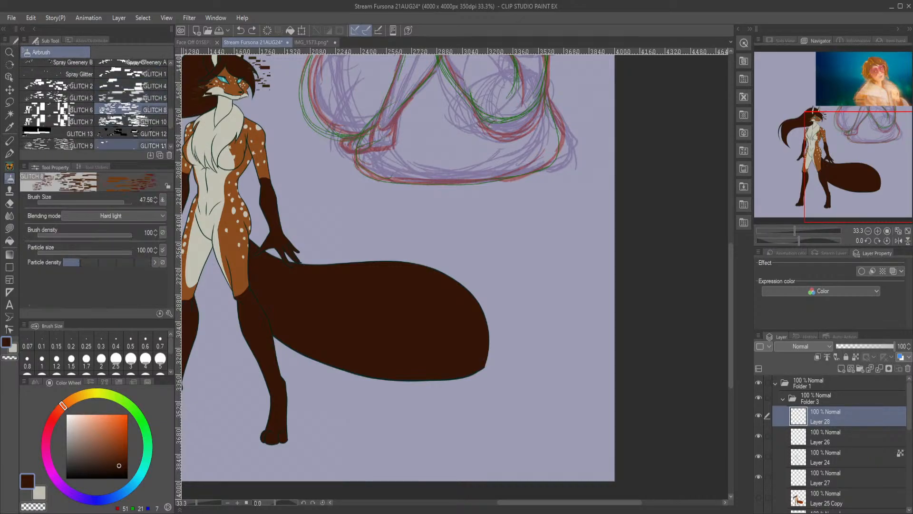
Try GLITCH 8 at brush size 47.56 across the fox's tail and undo the red and brown blocks.
mouse_move(470, 310)
mouse_down()
mouse_move(387, 387)
mouse_move(534, 275)
mouse_up()
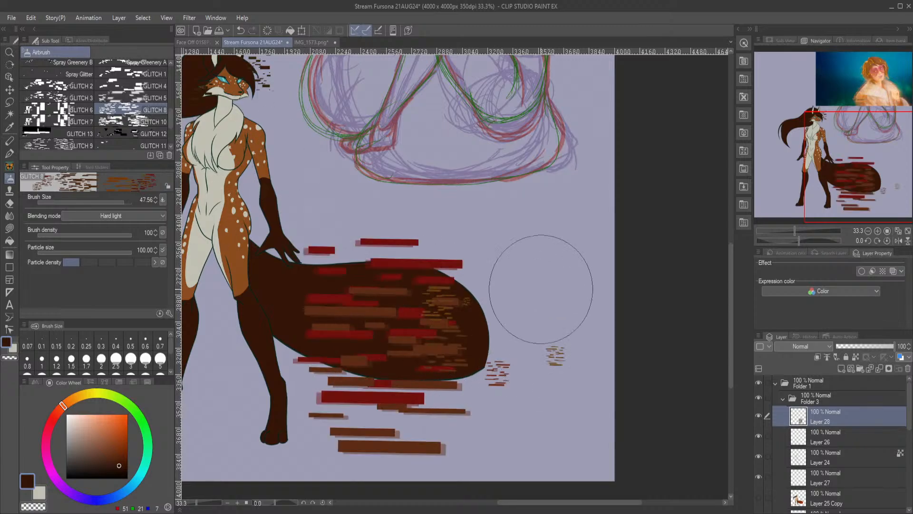
click(240, 30)
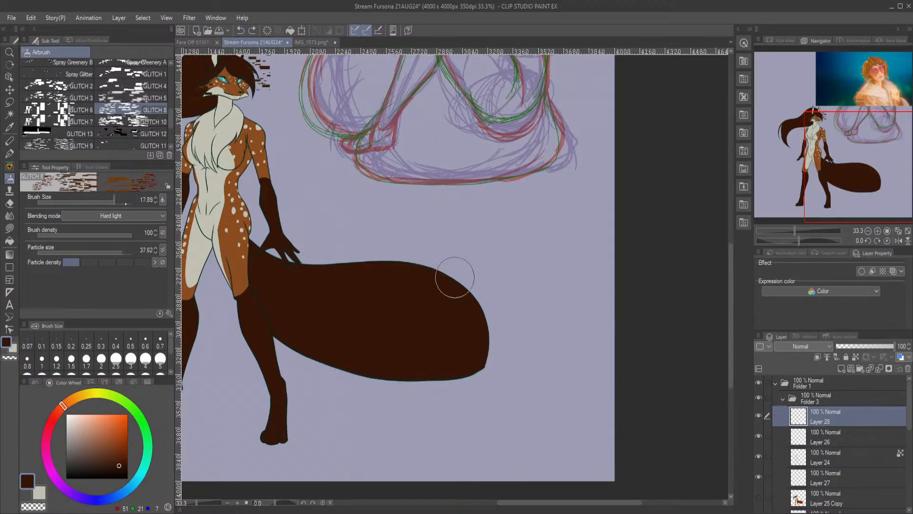
Try GLITCH 8 at brush size 17.89 around the tail's tip and lower edge and undo the blocks.
mouse_move(517, 293)
mouse_down()
mouse_move(487, 343)
mouse_move(414, 365)
mouse_move(353, 359)
mouse_move(357, 382)
mouse_up()
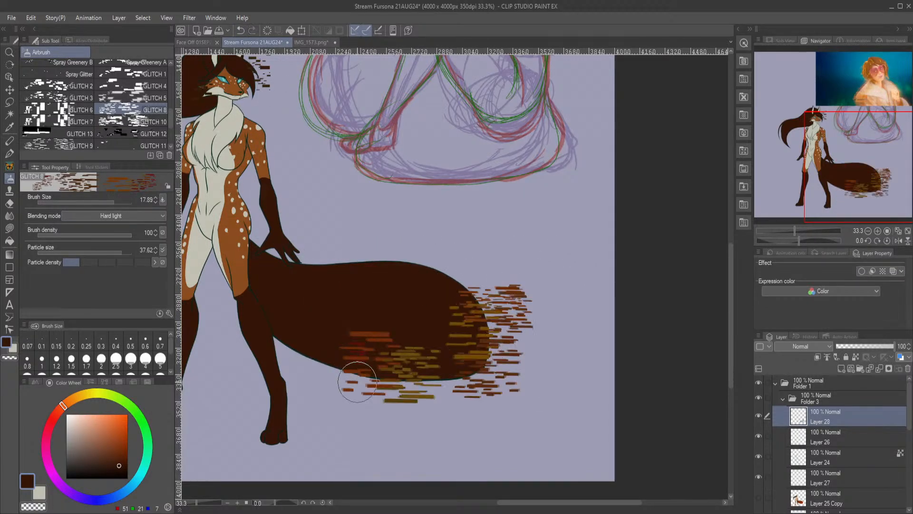
click(240, 30)
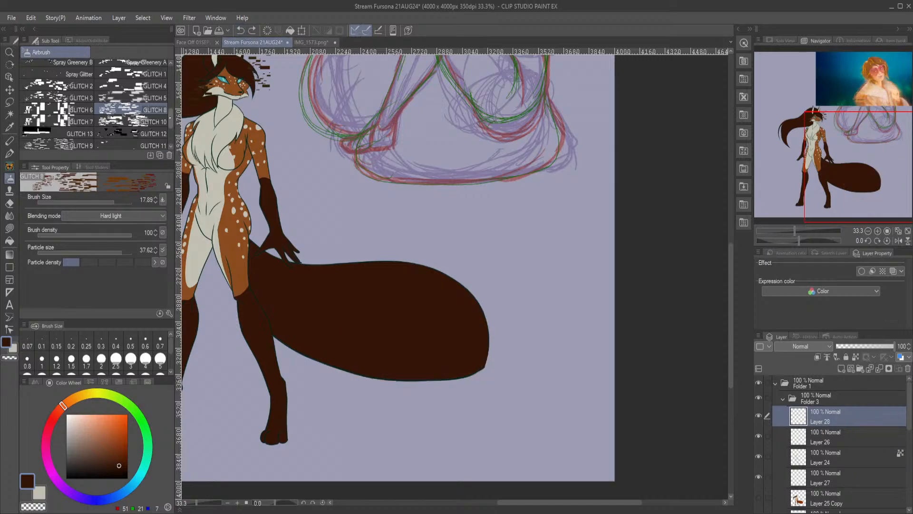
Paint dark brown pixel blocks over the tail's end and beyond its tip with the GLITCH 2 airbrush at brush size 15.78.
scroll(95, 104, up, 4)
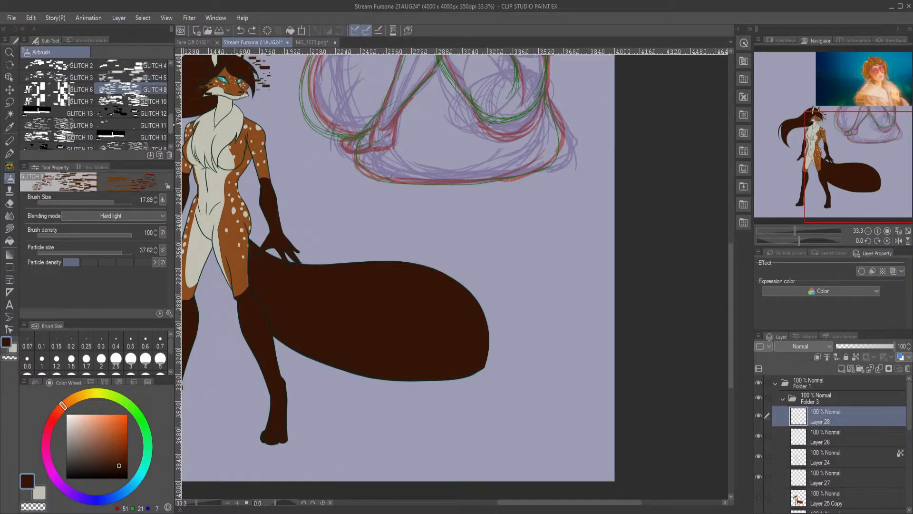
scroll(95, 105, down, 2)
click(76, 102)
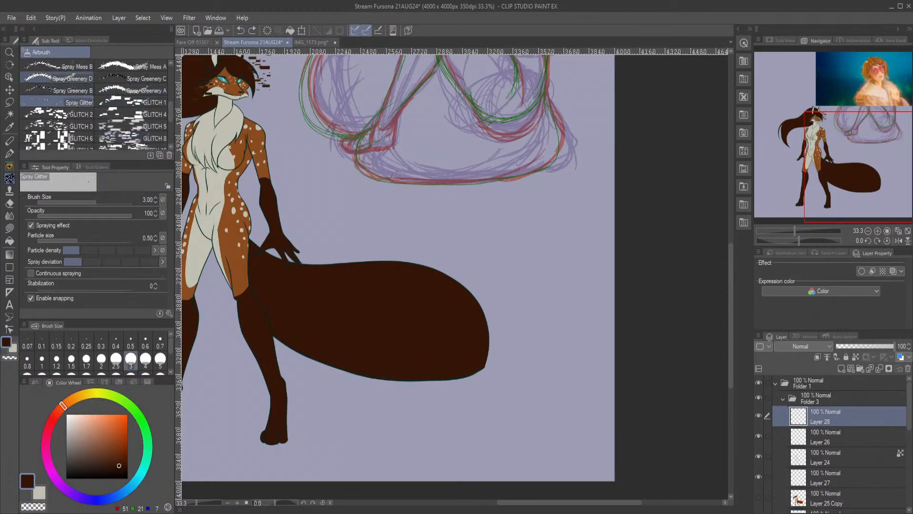
click(76, 114)
mouse_move(473, 303)
mouse_down()
mouse_move(494, 306)
mouse_move(492, 324)
mouse_move(459, 364)
mouse_move(394, 361)
mouse_move(399, 372)
mouse_move(528, 341)
mouse_up()
mouse_move(495, 371)
mouse_down()
mouse_move(527, 334)
mouse_move(466, 313)
mouse_move(442, 285)
mouse_move(415, 276)
mouse_move(425, 320)
mouse_move(382, 356)
mouse_move(441, 371)
mouse_move(374, 368)
mouse_move(482, 359)
mouse_move(423, 365)
mouse_move(435, 374)
mouse_move(480, 321)
mouse_move(462, 293)
mouse_move(406, 292)
mouse_move(418, 267)
mouse_move(464, 282)
mouse_move(384, 332)
mouse_move(420, 357)
mouse_move(375, 362)
mouse_move(448, 393)
mouse_move(500, 372)
mouse_up()
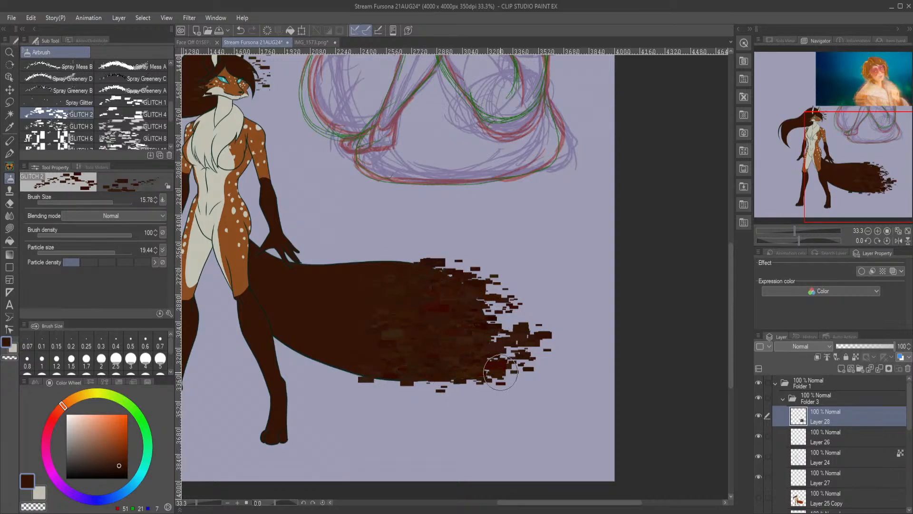
Try GLITCH 2 blocks at brush size 15.78 around the end of the ponytail and undo them.
scroll(412, 323, down, 3)
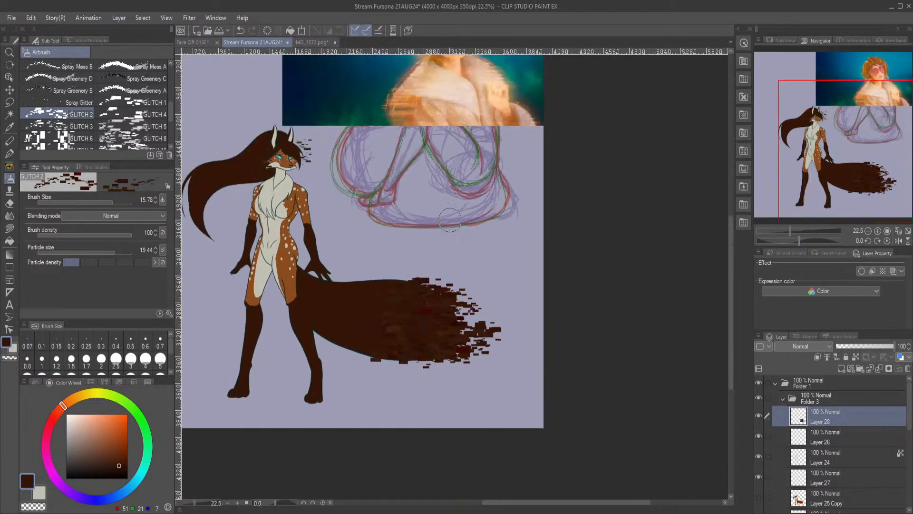
drag(852, 172, 828, 165)
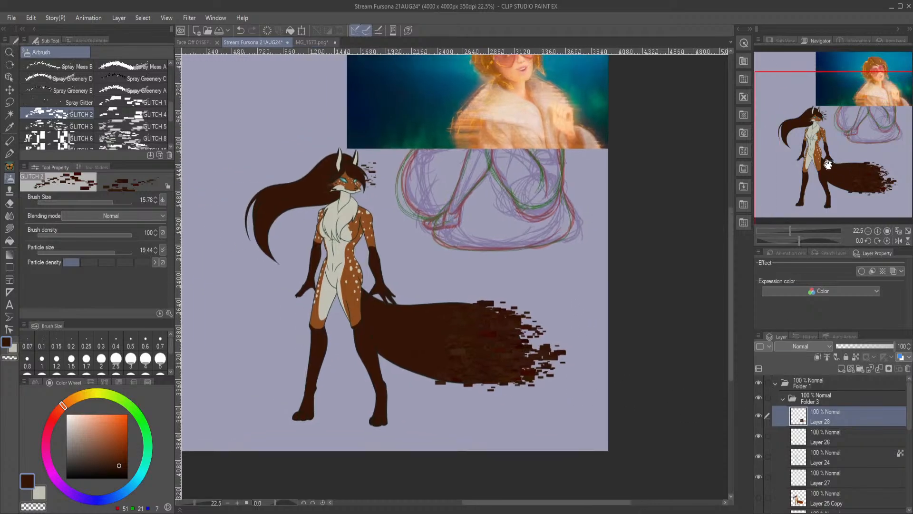
scroll(259, 200, up, 4)
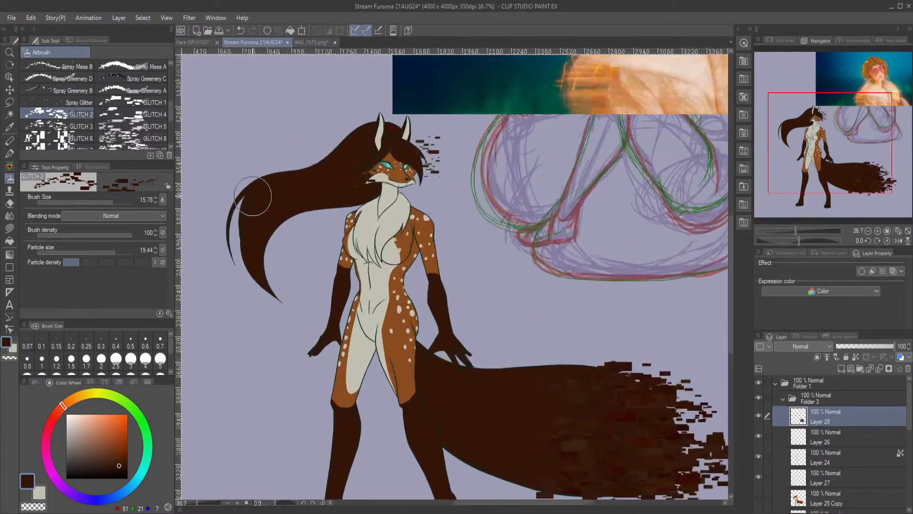
mouse_move(253, 196)
mouse_down()
mouse_move(212, 256)
mouse_move(258, 306)
mouse_move(270, 178)
mouse_move(286, 345)
mouse_move(284, 201)
mouse_move(319, 220)
mouse_up()
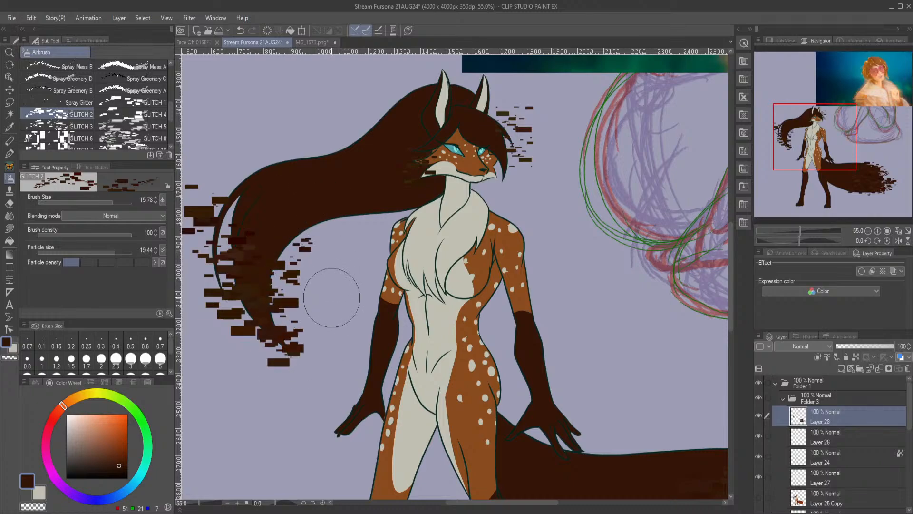
click(241, 31)
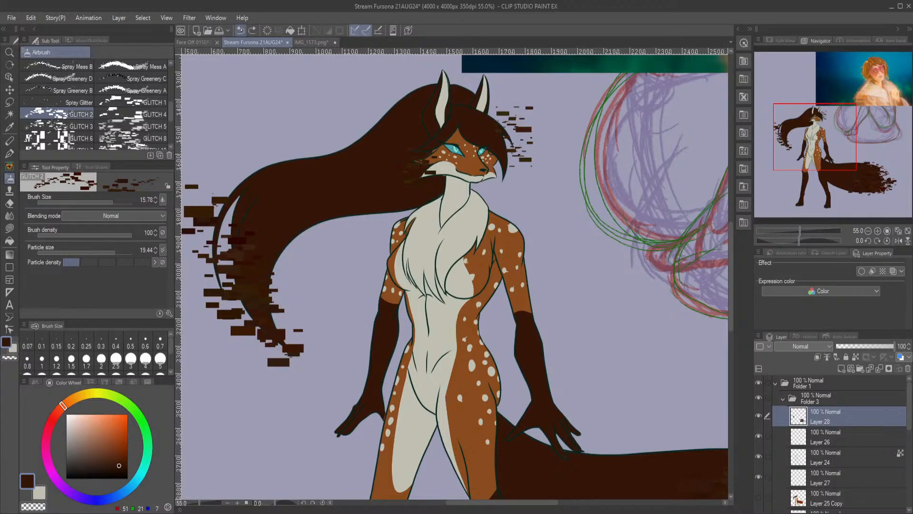
click(241, 31)
click(240, 30)
Set the GLITCH 2 brush size to 9.33 and, after undoing a trial stroke, paint blocks at the ponytail's outer bend and inner tip edge.
click(107, 203)
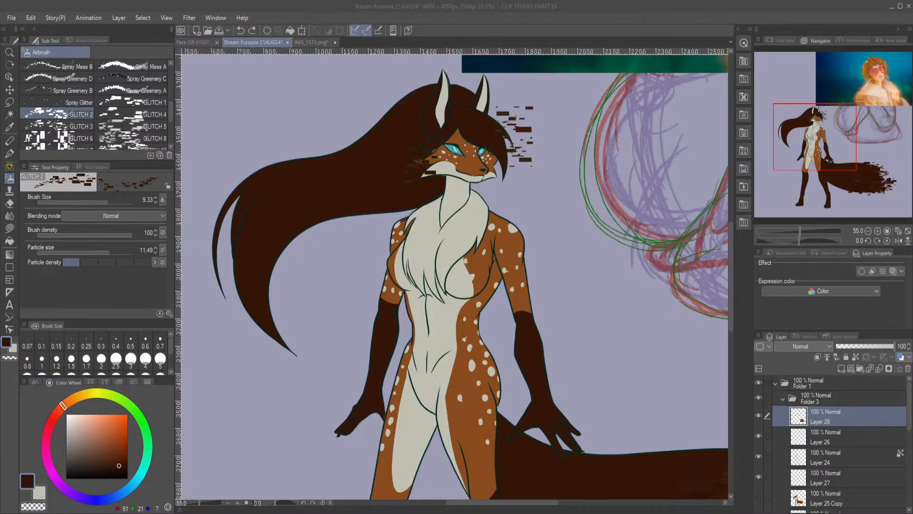
mouse_move(281, 355)
mouse_down()
mouse_move(250, 301)
mouse_move(262, 222)
mouse_move(289, 353)
mouse_move(259, 295)
mouse_up()
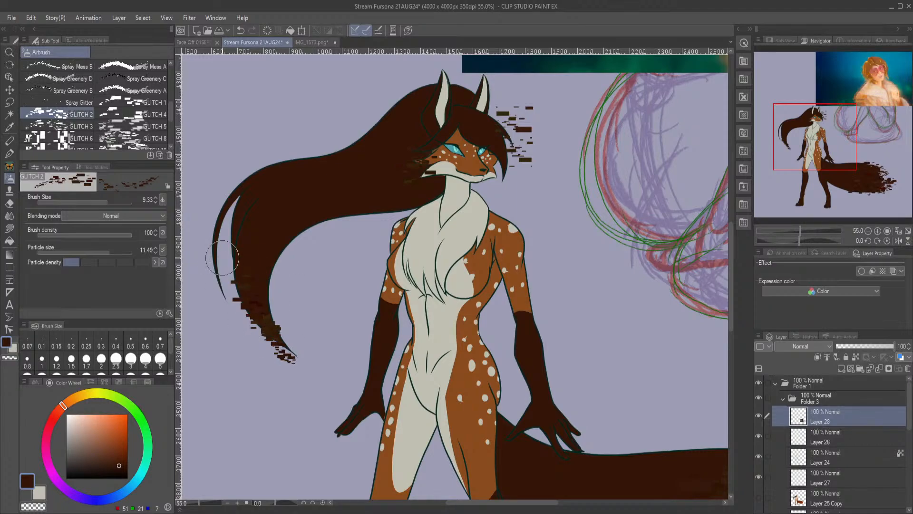
click(241, 30)
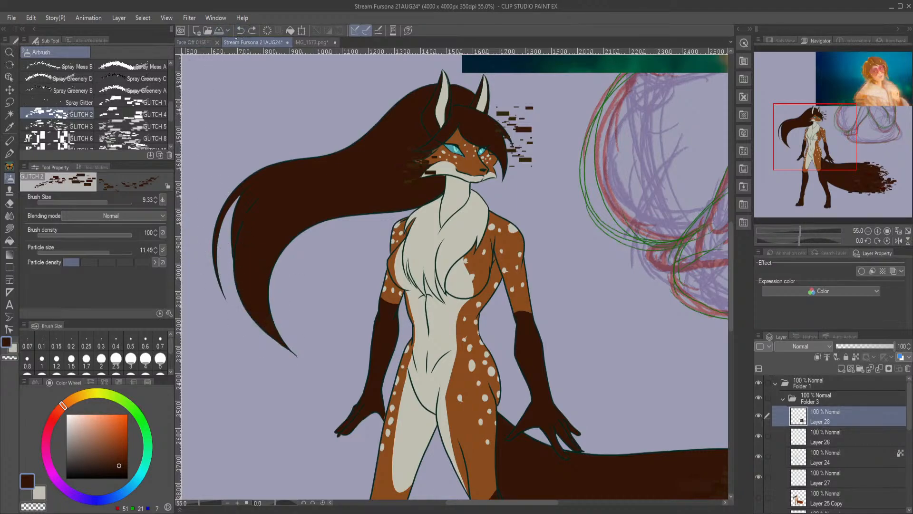
click(212, 195)
drag(213, 195, 248, 193)
drag(295, 358, 271, 262)
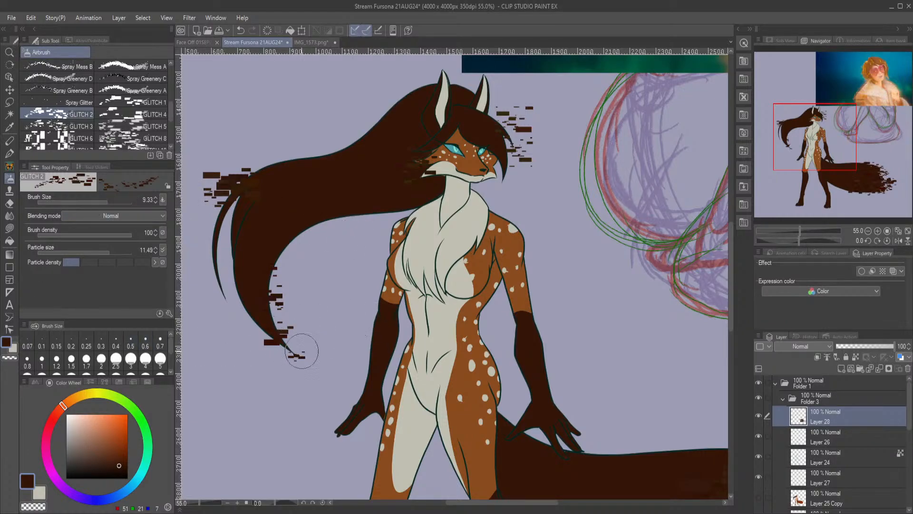
Sample the fox's orange-brown fur colour and paint GLITCH 2 blocks off the shoulder facing the tail side.
scroll(285, 261, down, 3)
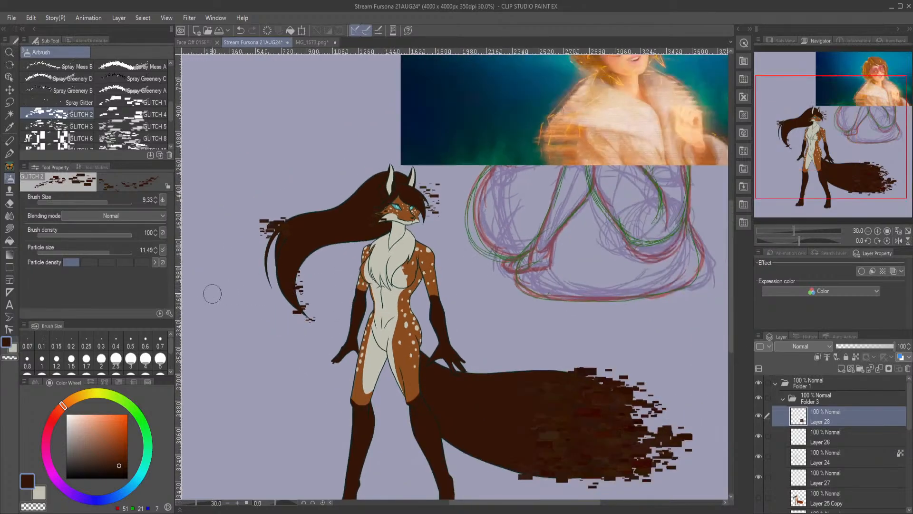
alt+click(408, 353)
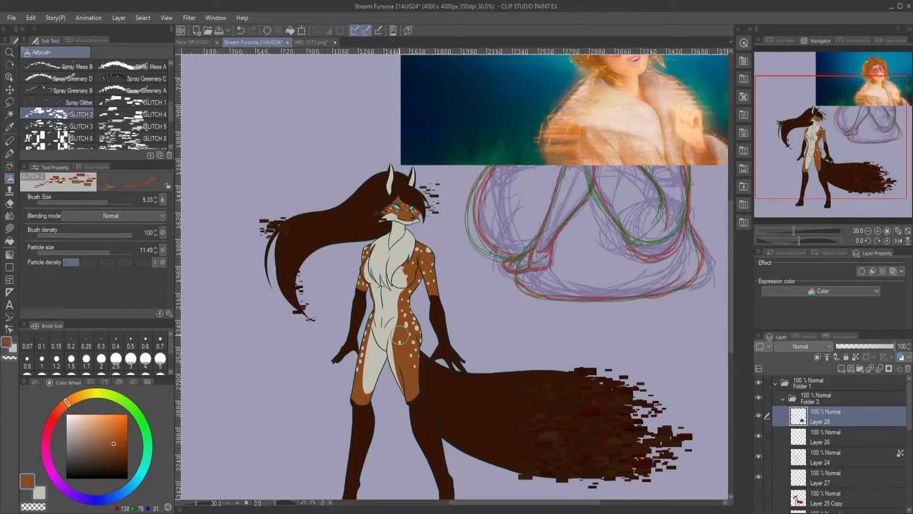
scroll(432, 242, up, 2)
scroll(336, 213, up, 2)
mouse_move(532, 296)
mouse_down()
mouse_move(569, 297)
mouse_move(511, 317)
mouse_up()
Collapse Folder 3, which holds the standing fox, and make it the active layer folder.
scroll(570, 330, down, 3)
scroll(482, 235, up, 2)
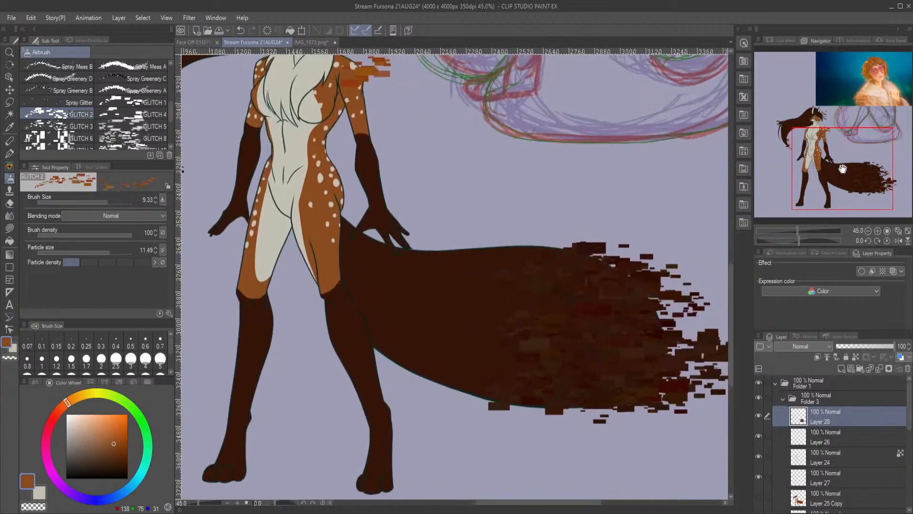
scroll(482, 235, down, 2)
drag(465, 159, 435, 244)
scroll(396, 235, down, 2)
scroll(390, 193, up, 1)
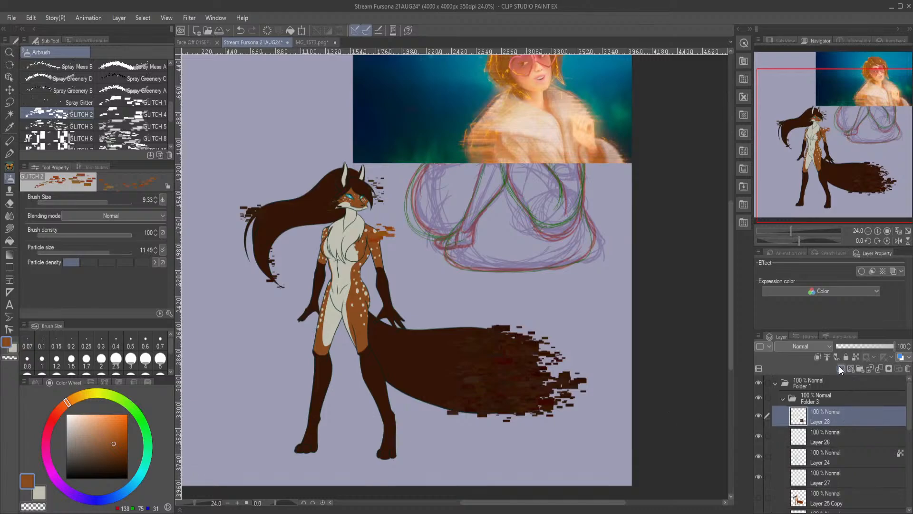
click(784, 400)
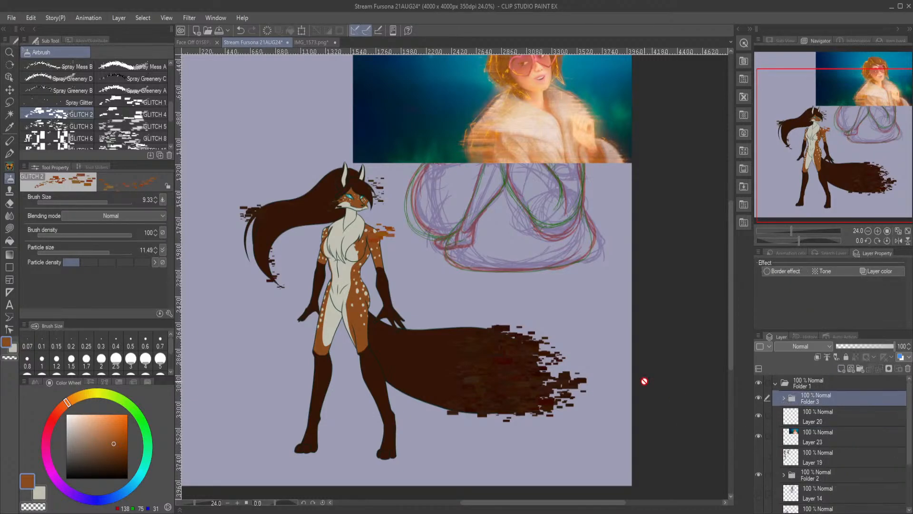
Hide the reference photo on Layer 23 to uncover the whole seated fox sketch.
scroll(392, 265, down, 1)
scroll(392, 265, up, 1)
drag(855, 123, 848, 120)
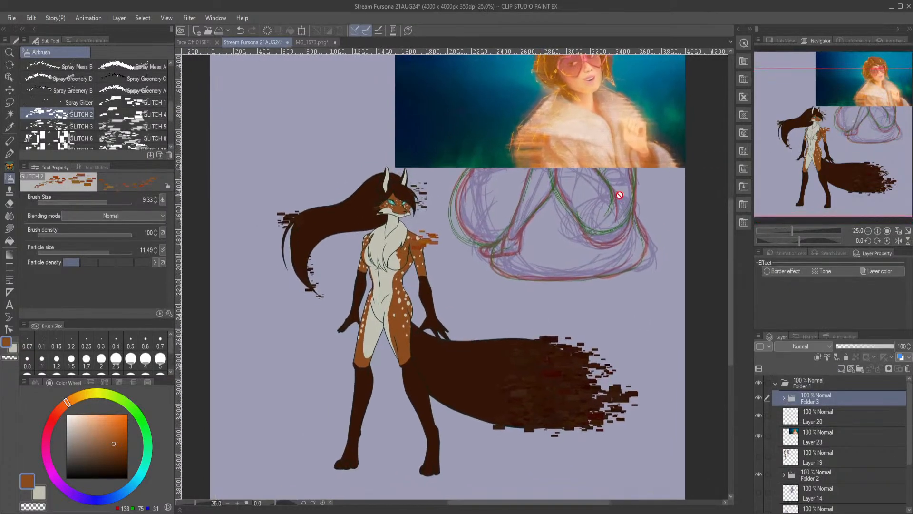
scroll(472, 176, down, 2)
scroll(472, 176, up, 1)
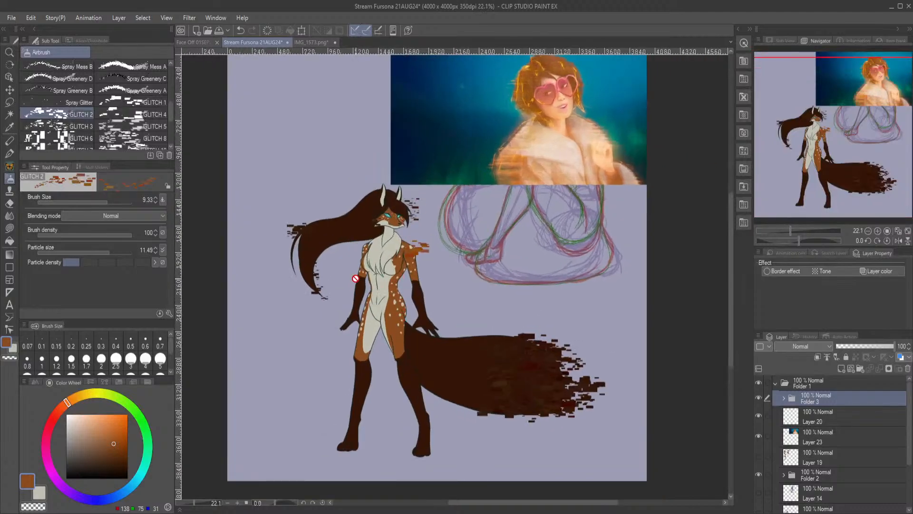
click(758, 436)
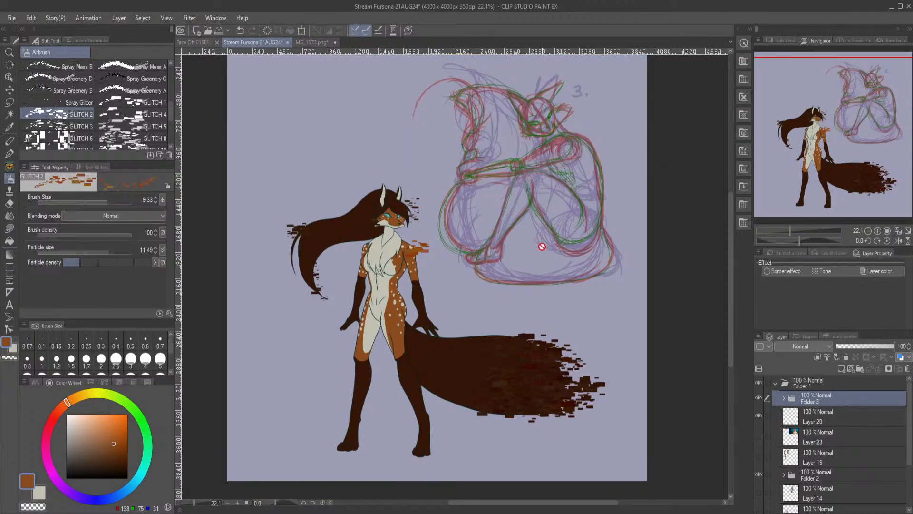
Move the whole standing fox in Folder 3 up and to the left at its original scale.
click(302, 32)
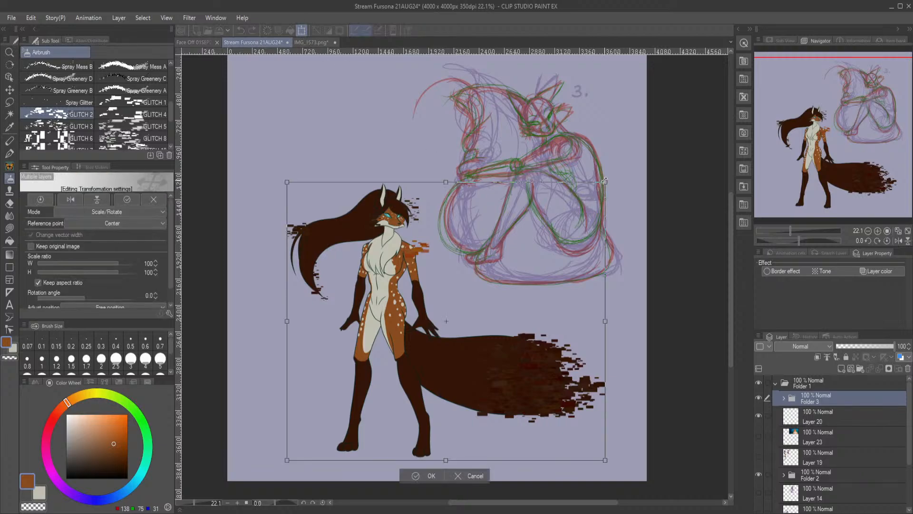
drag(483, 302, 441, 263)
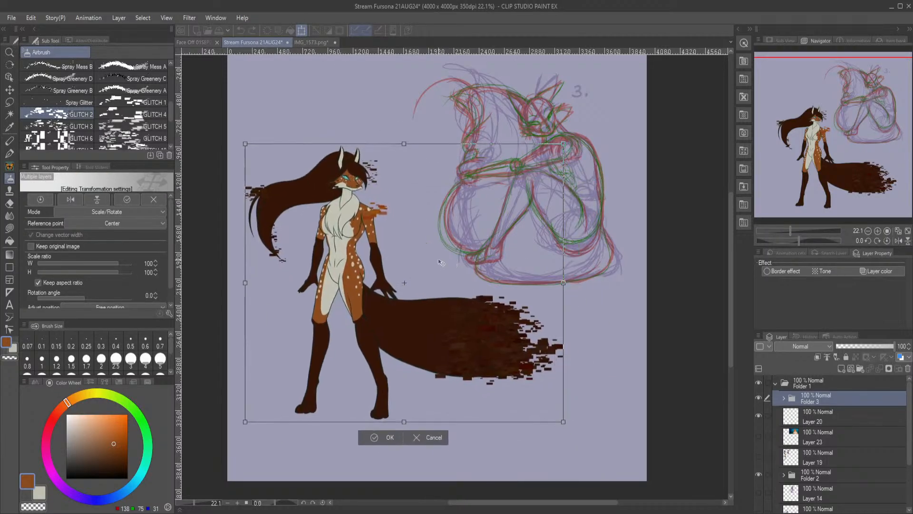
click(380, 437)
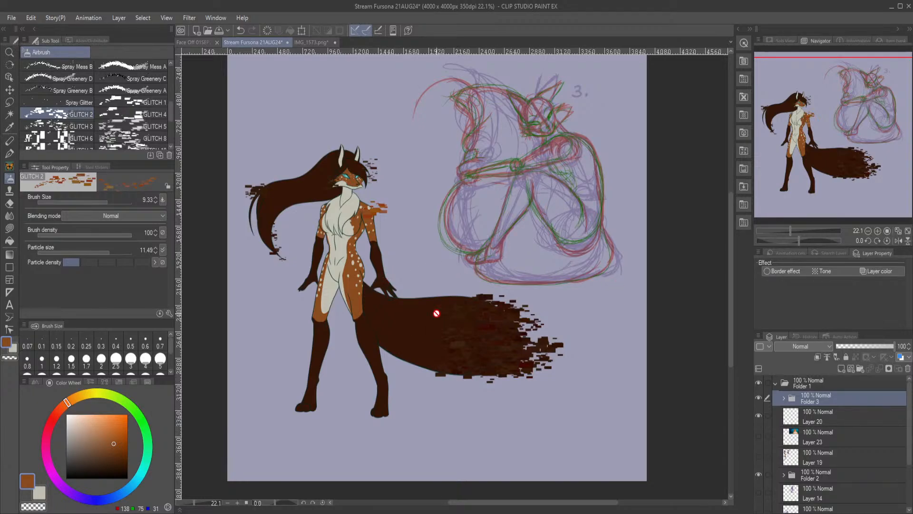
Examine the canvas layout and the seated fox sketch labelled 3 up close.
scroll(380, 279, down, 2)
scroll(466, 224, up, 1)
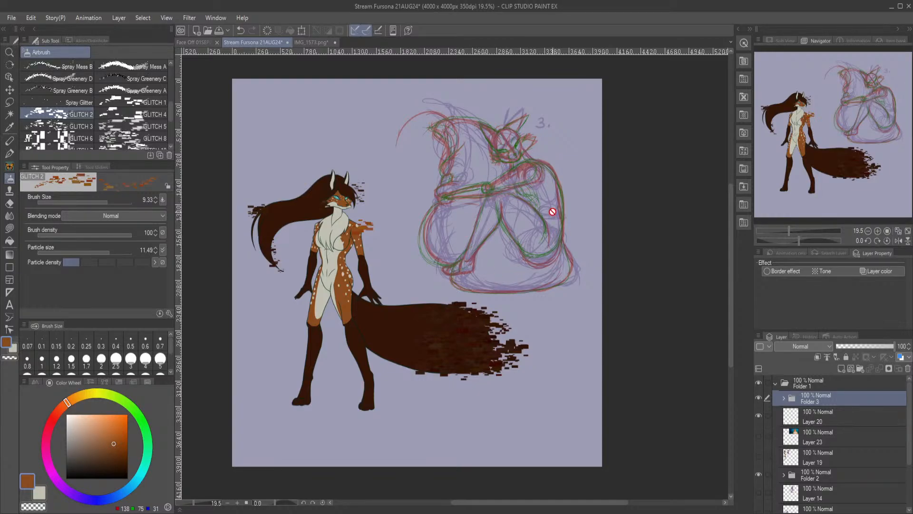
scroll(387, 215, down, 1)
scroll(432, 243, up, 2)
scroll(454, 299, down, 2)
scroll(476, 253, up, 2)
scroll(478, 251, down, 1)
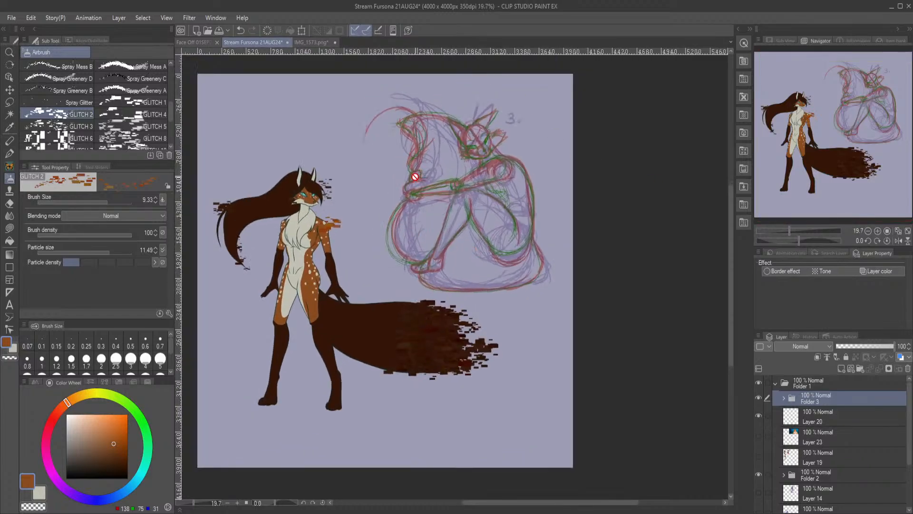
scroll(518, 217, up, 2)
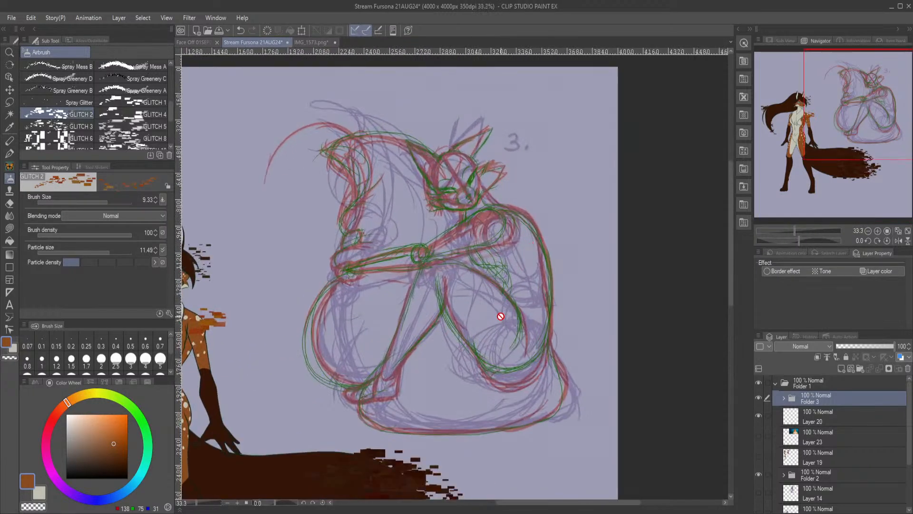
scroll(500, 316, up, 2)
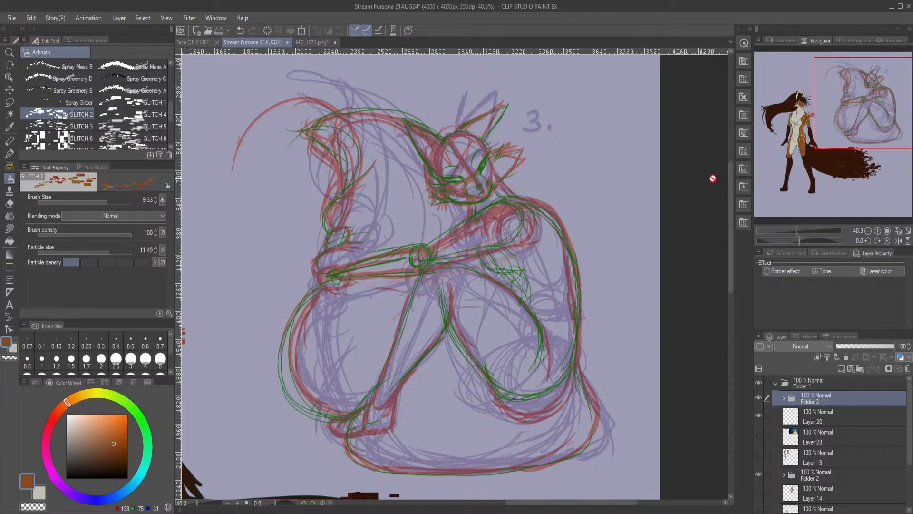
mouse_move(878, 105)
mouse_down()
mouse_move(827, 119)
mouse_move(834, 155)
mouse_move(858, 105)
mouse_move(881, 104)
mouse_up()
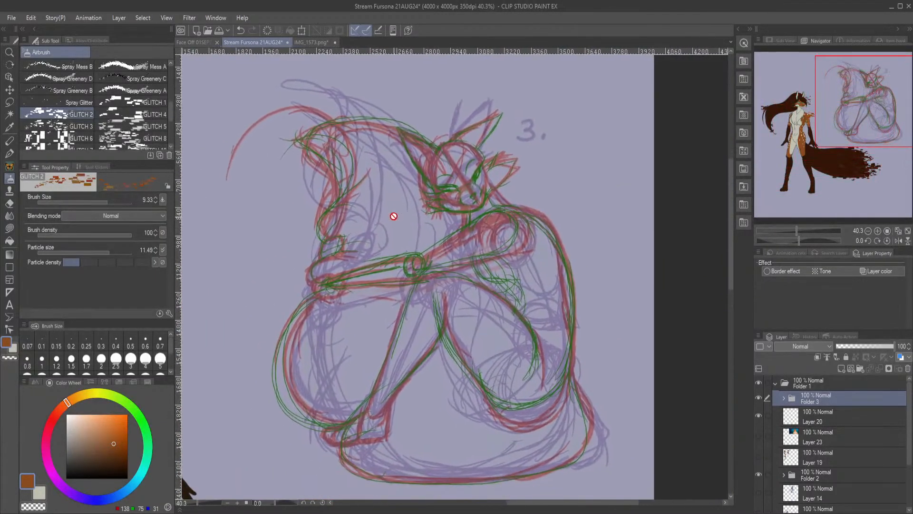
Examine the standing fox beside the sketch, including the glitch blocks around its head and shoulder.
scroll(468, 206, down, 3)
drag(803, 148, 775, 173)
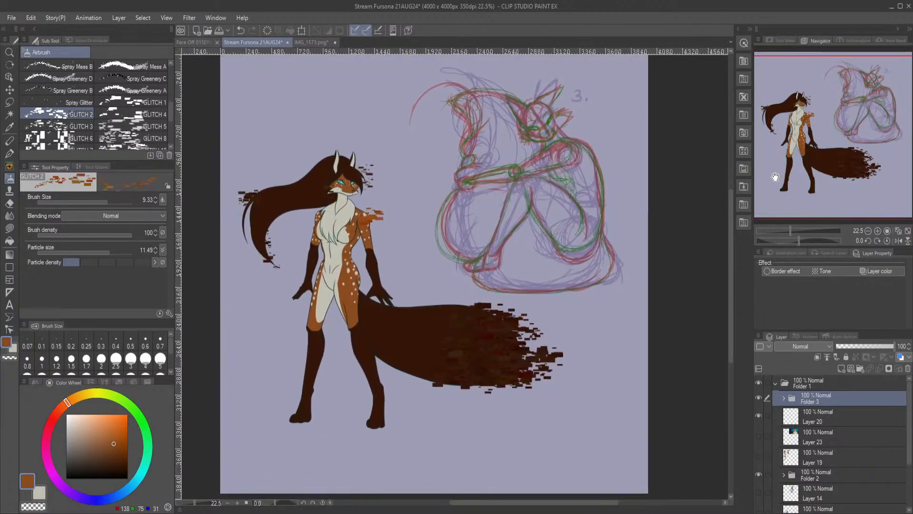
scroll(496, 249, up, 1)
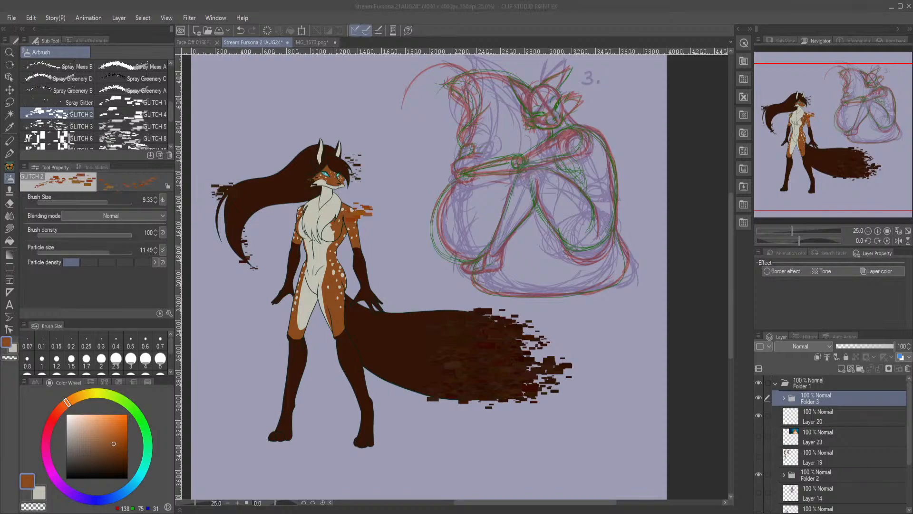
scroll(374, 209, down, 2)
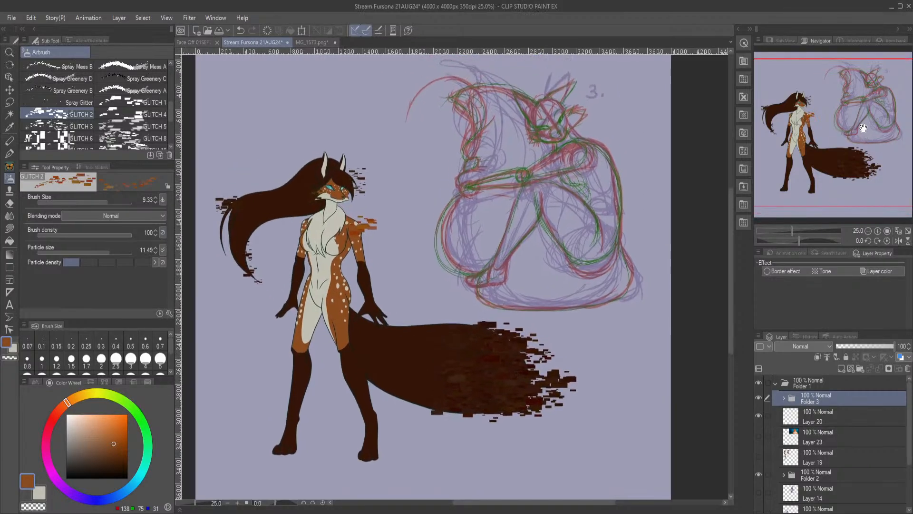
scroll(375, 209, up, 1)
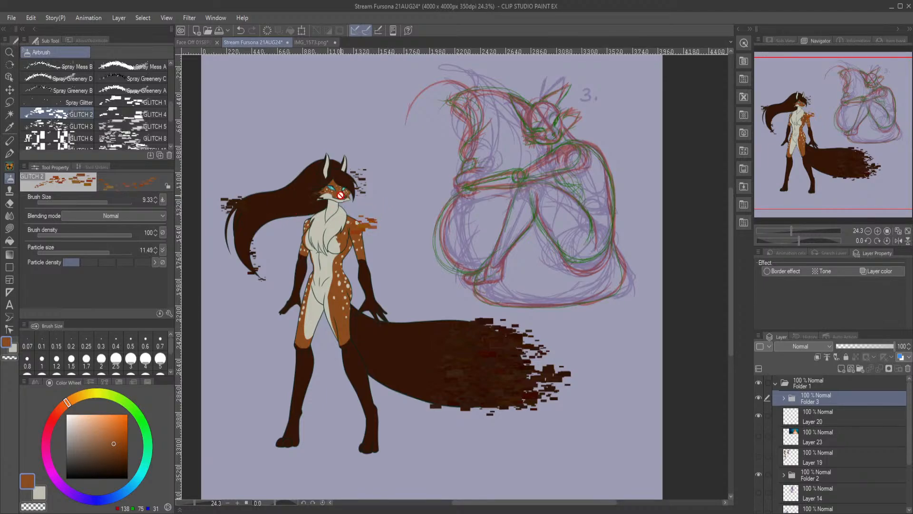
scroll(338, 195, up, 3)
scroll(327, 214, up, 2)
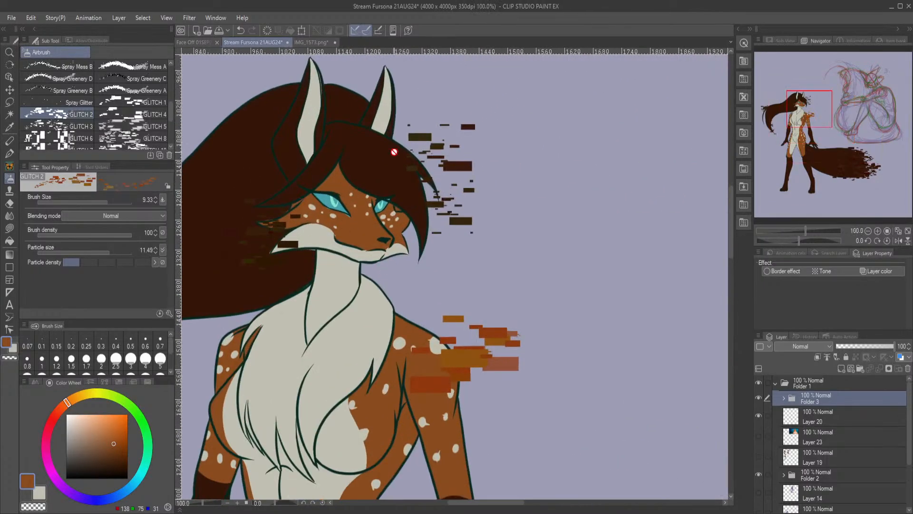
Review the full composition of the standing fox, its glitched tail and the seated sketch across the whole canvas.
scroll(354, 289, down, 3)
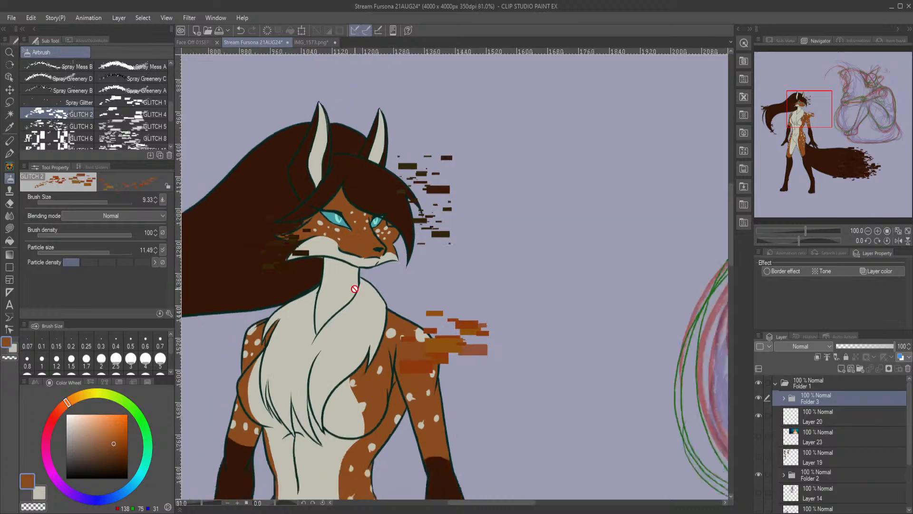
drag(885, 109, 861, 127)
scroll(395, 218, down, 3)
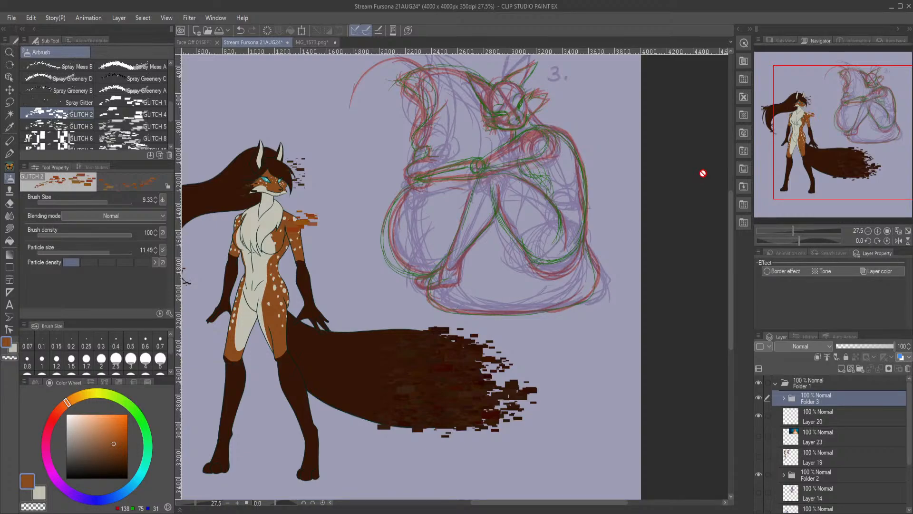
drag(872, 126, 852, 127)
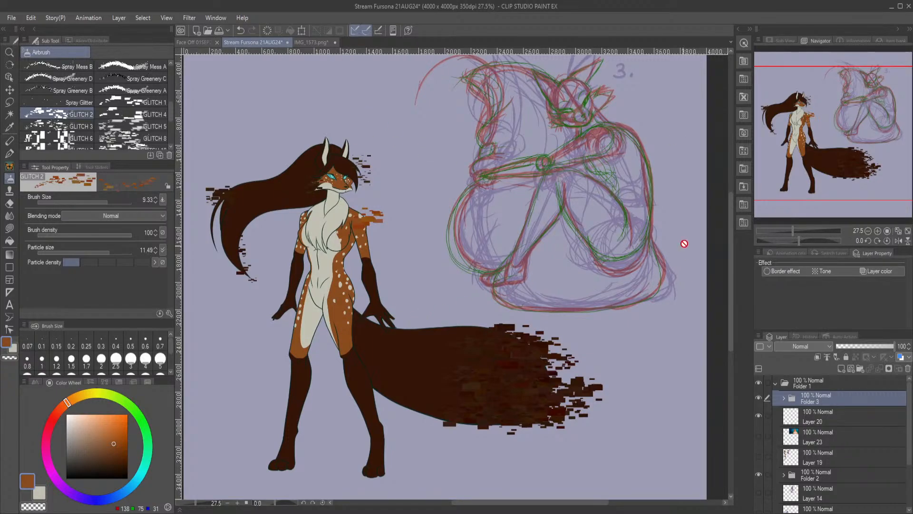
drag(840, 165, 847, 165)
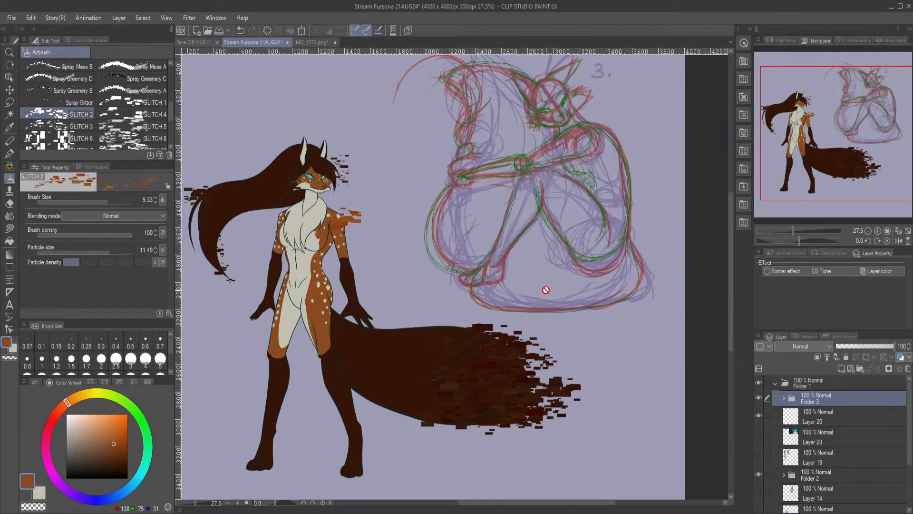
scroll(482, 301, down, 2)
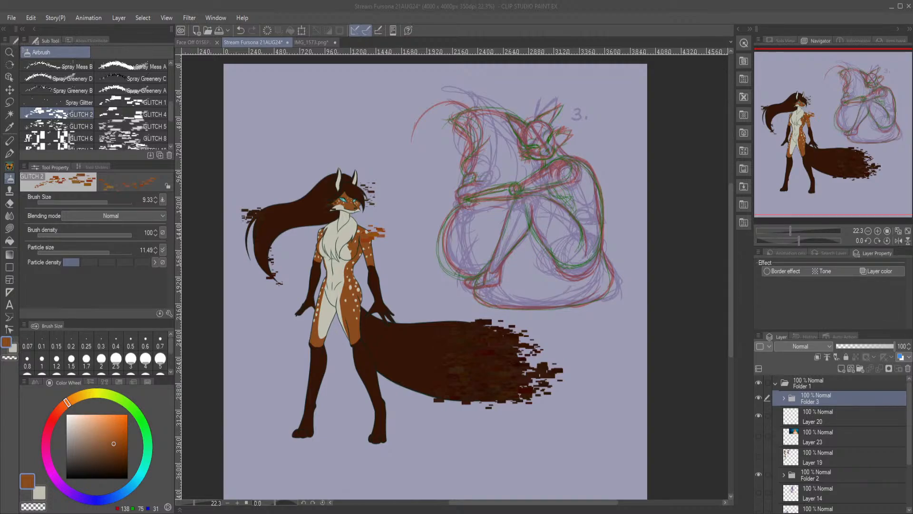
click(504, 383)
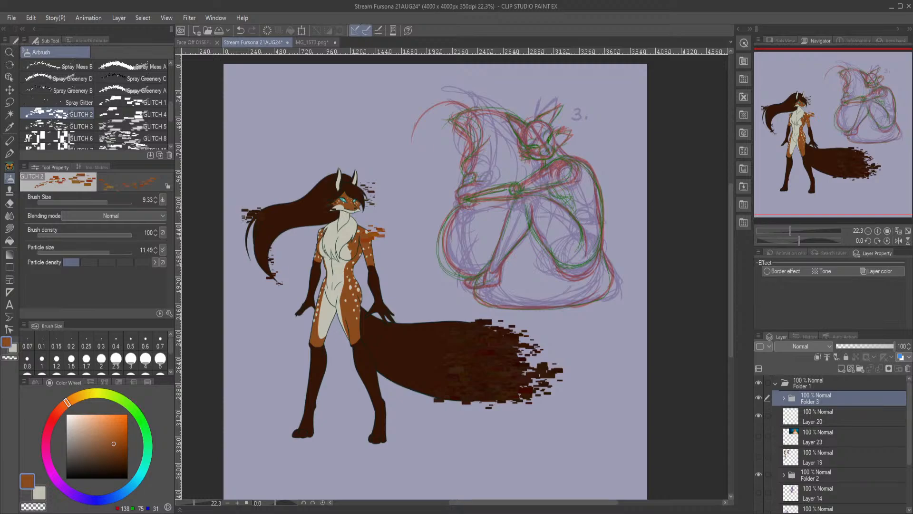
scroll(492, 269, down, 3)
scroll(547, 346, up, 4)
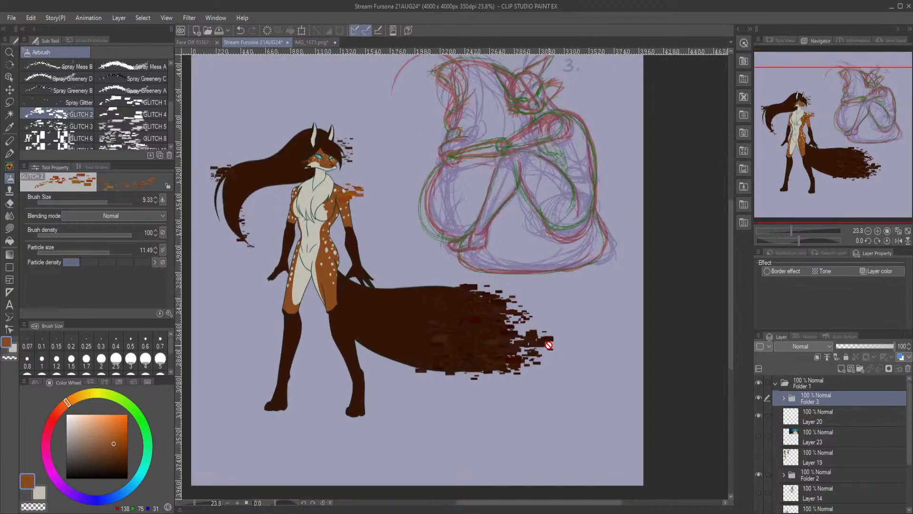
Inspect the standing fox's upper body and flowing hair with its glitch pixel blocks at 50% zoom.
scroll(264, 89, up, 2)
scroll(262, 89, up, 3)
drag(810, 116, 798, 116)
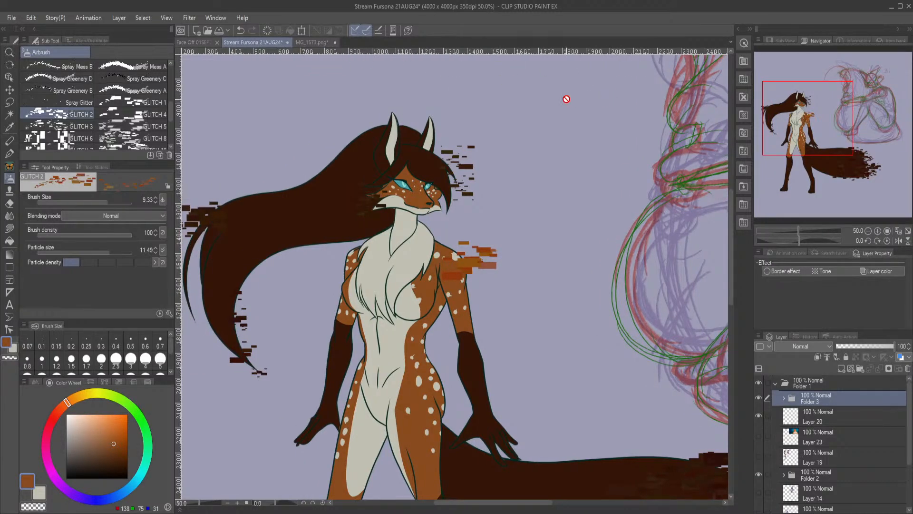
drag(855, 105, 833, 110)
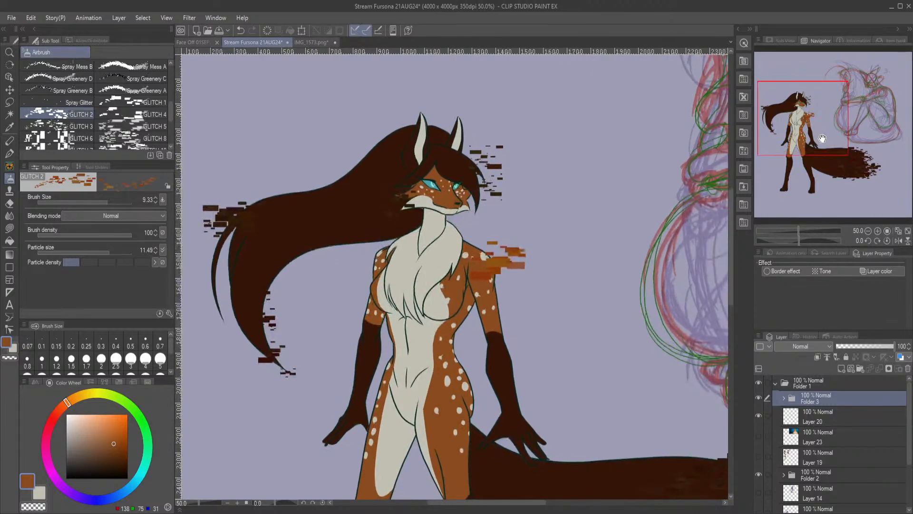
mouse_move(823, 139)
mouse_down()
mouse_move(860, 188)
mouse_move(815, 133)
mouse_up()
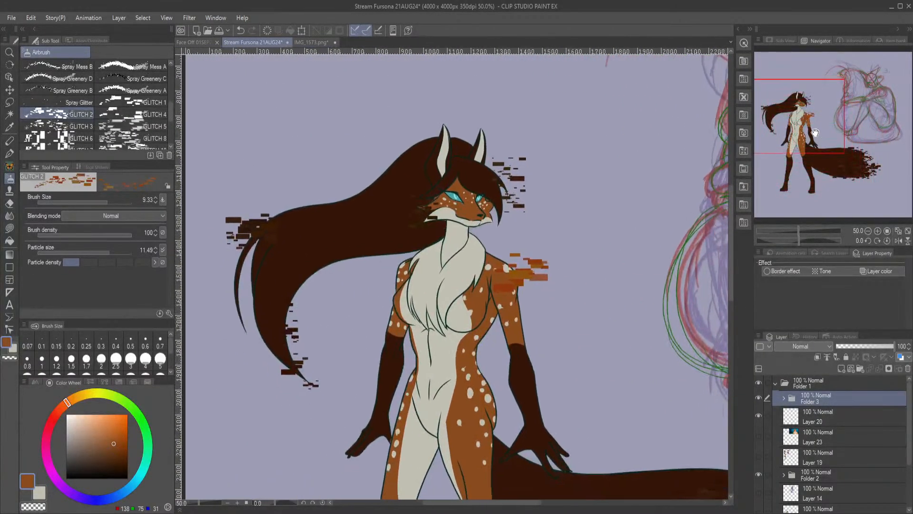